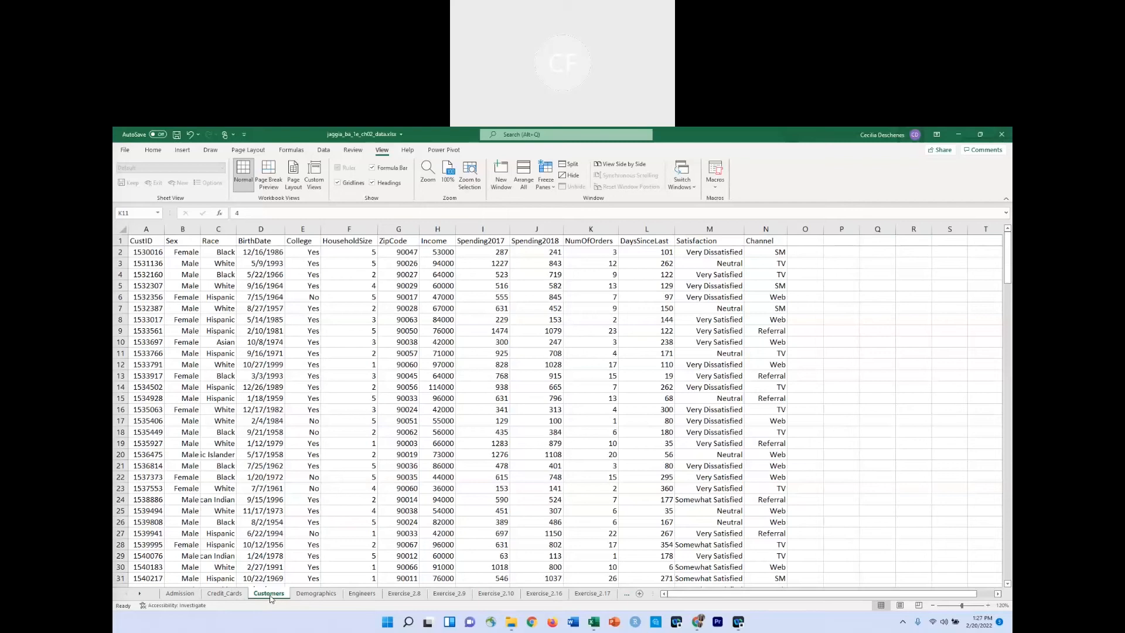
# Insert a new blank worksheet directly before the Customers sheet.
pyautogui.click(271, 599)
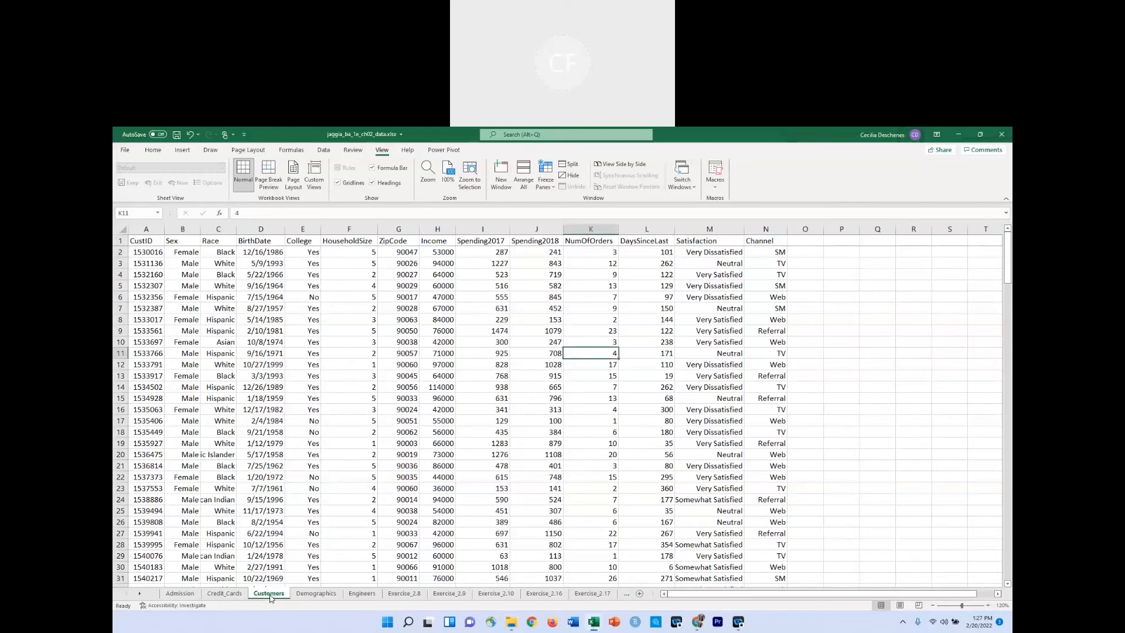
pyautogui.rightClick(270, 598)
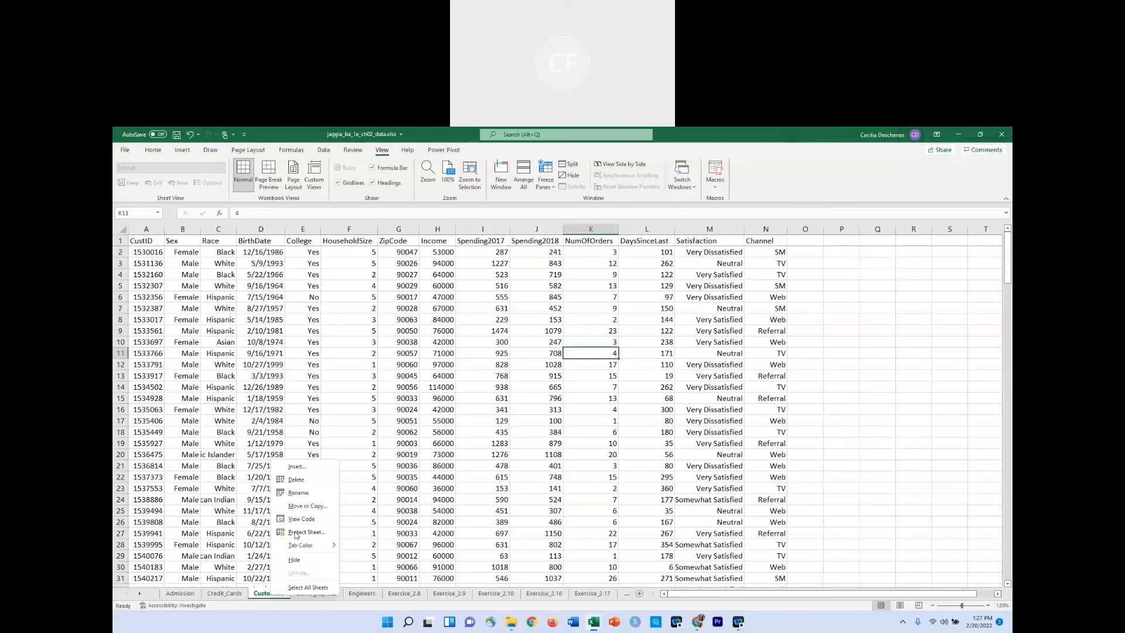
pyautogui.click(287, 466)
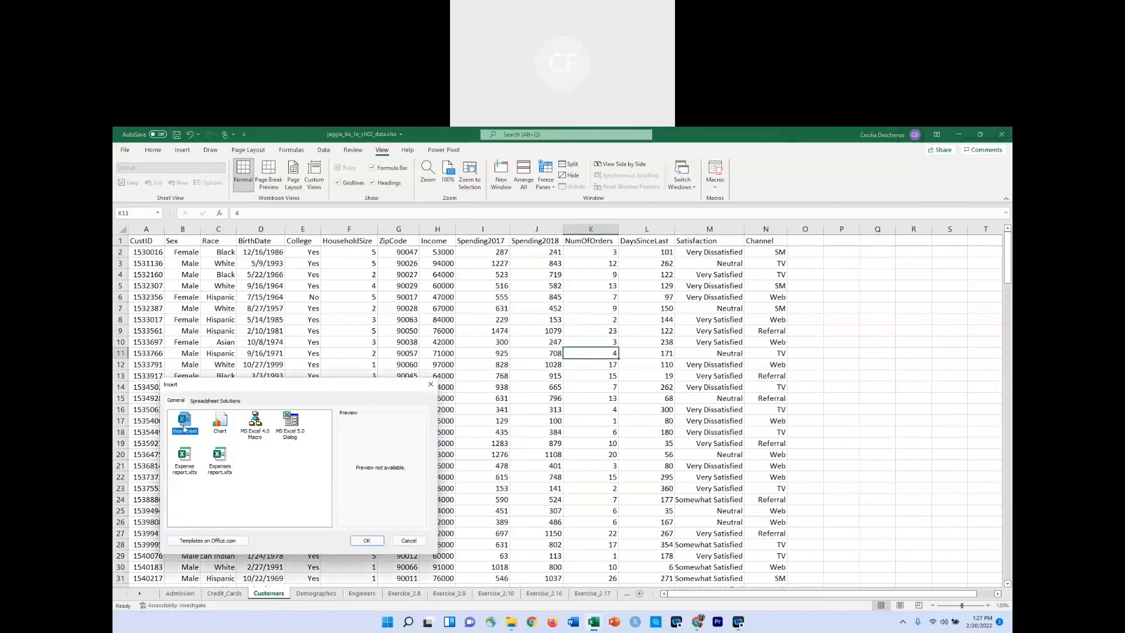
pyautogui.click(366, 541)
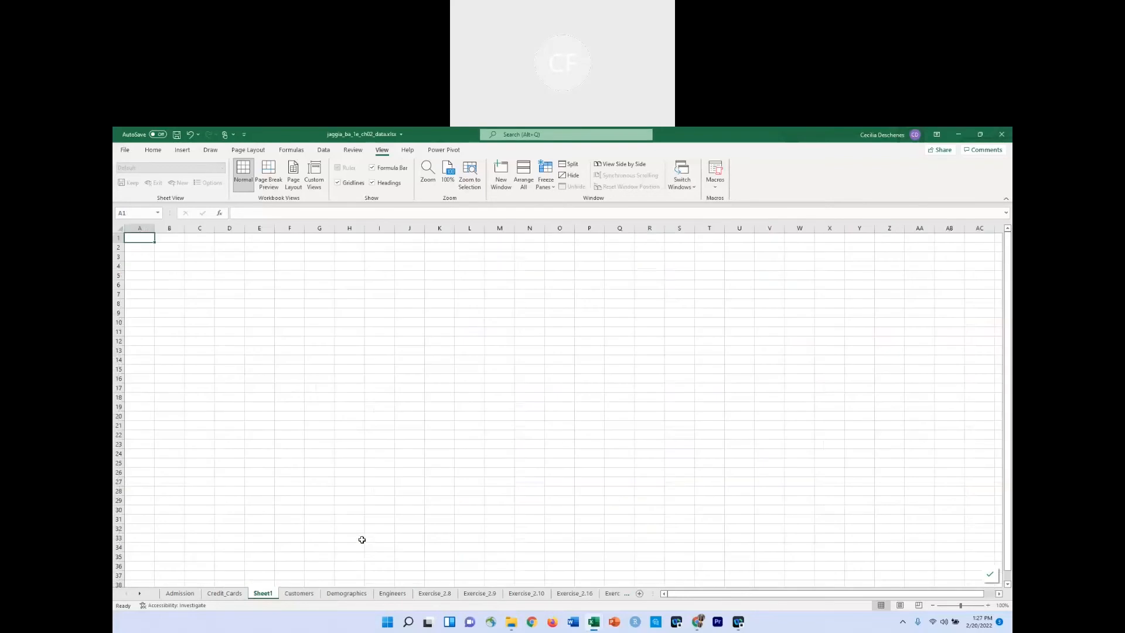
# Rename the new blank worksheet as "Customers stats".
pyautogui.rightClick(262, 594)
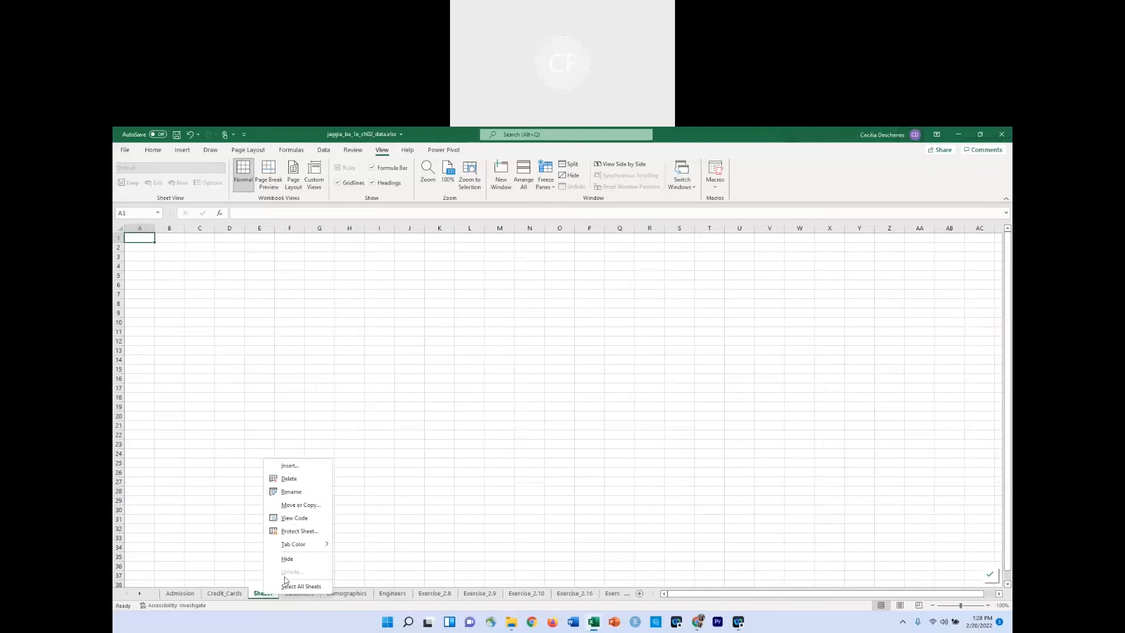
pyautogui.click(308, 494)
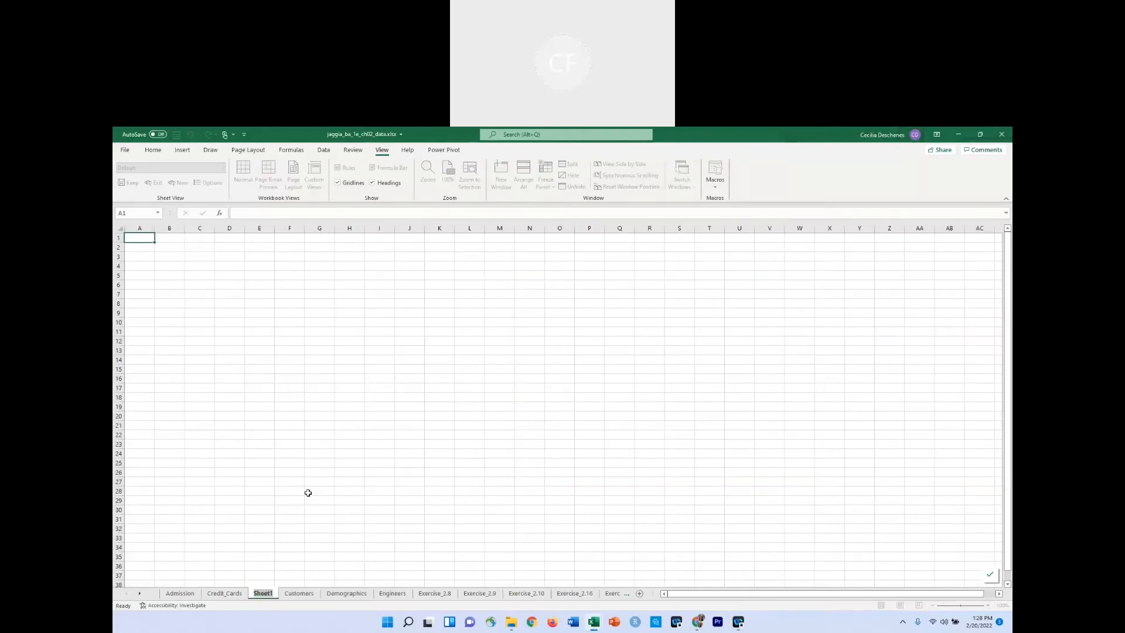
pyautogui.write('Custom')
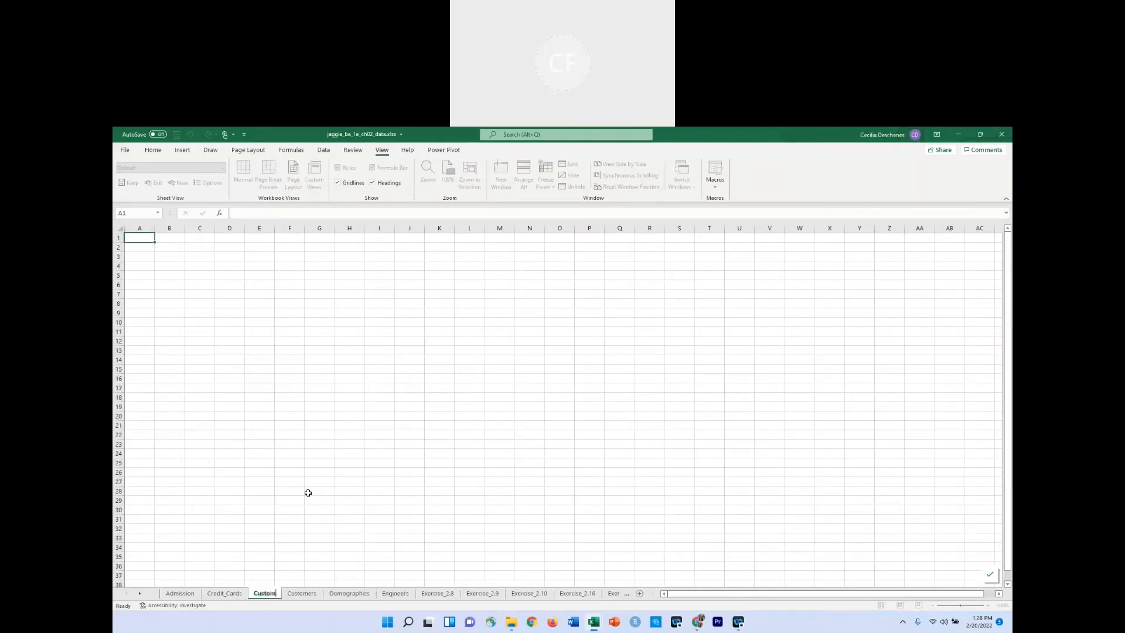
pyautogui.write('ers stats')
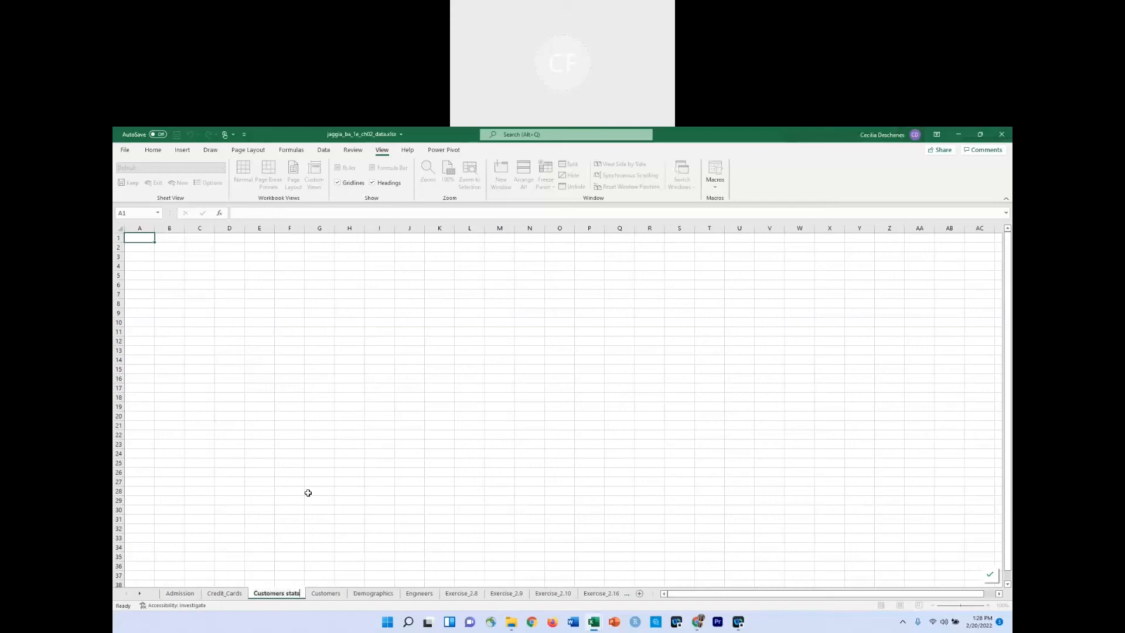
pyautogui.press('Return')
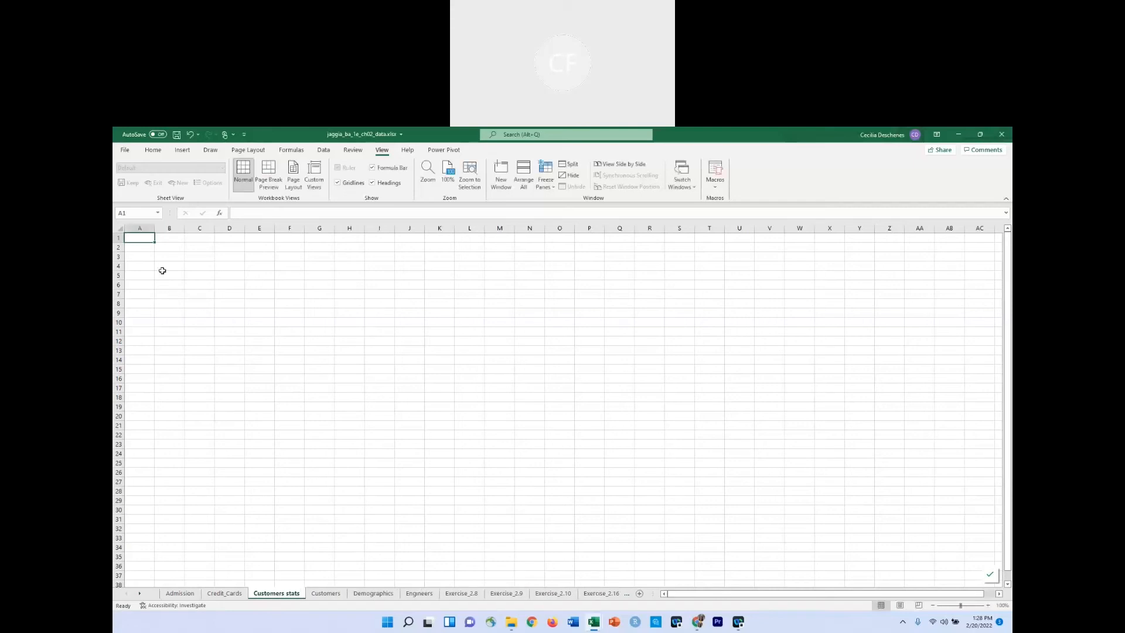
# Copy the Spending2018 header from the Customers sheet into cell A2 of the Customers stats sheet.
pyautogui.click(151, 248)
pyautogui.click(327, 597)
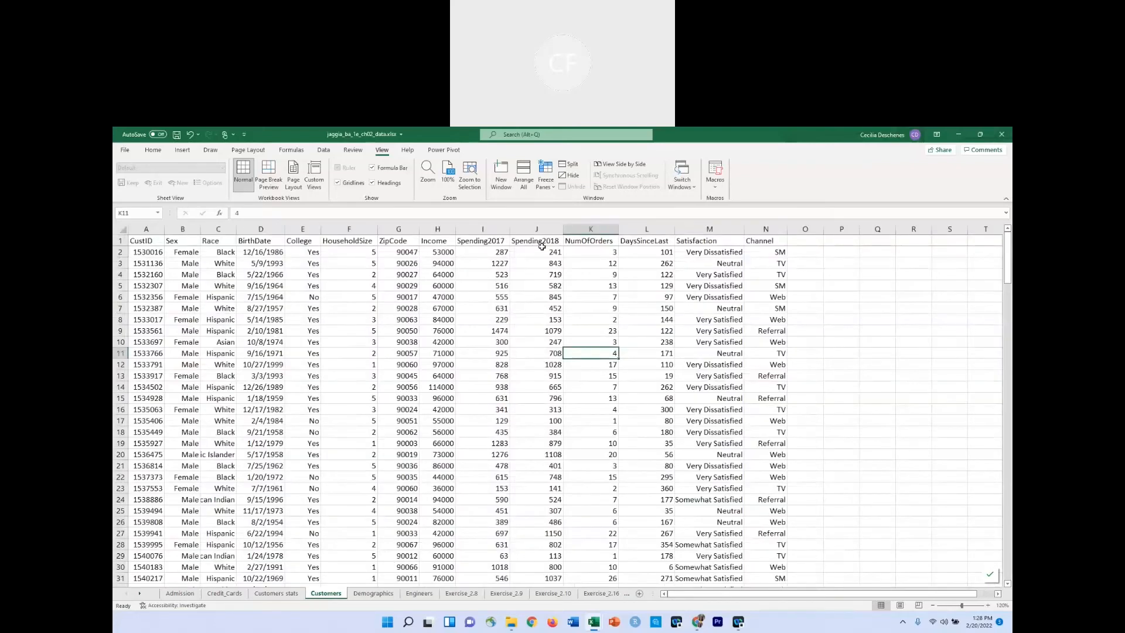
pyautogui.click(542, 241)
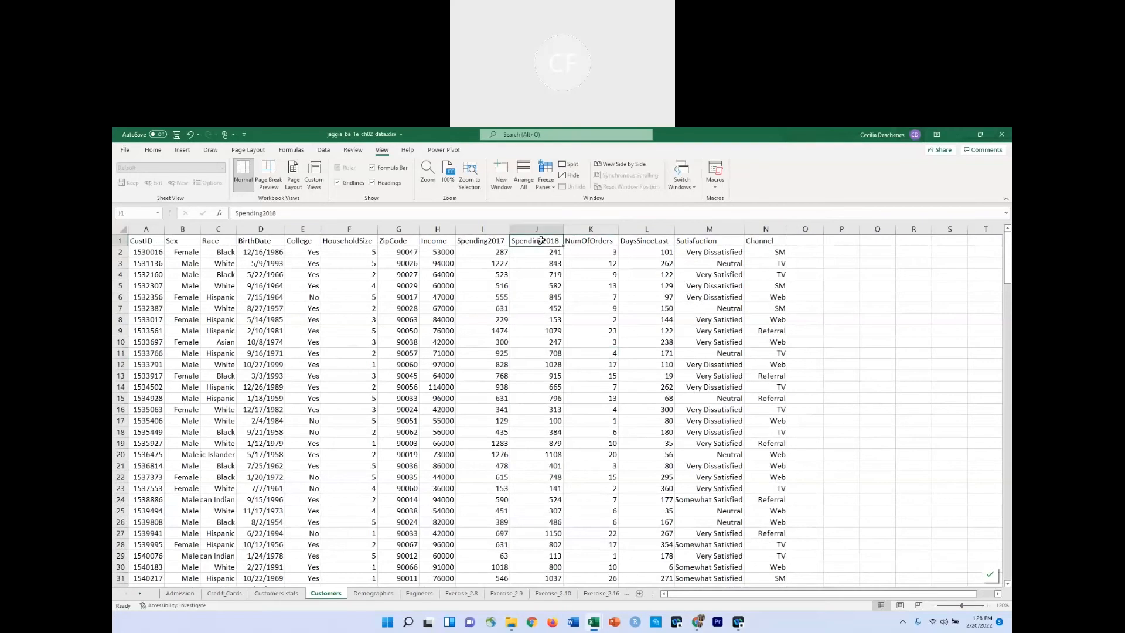
pyautogui.hotkey('ctrl', 'c')
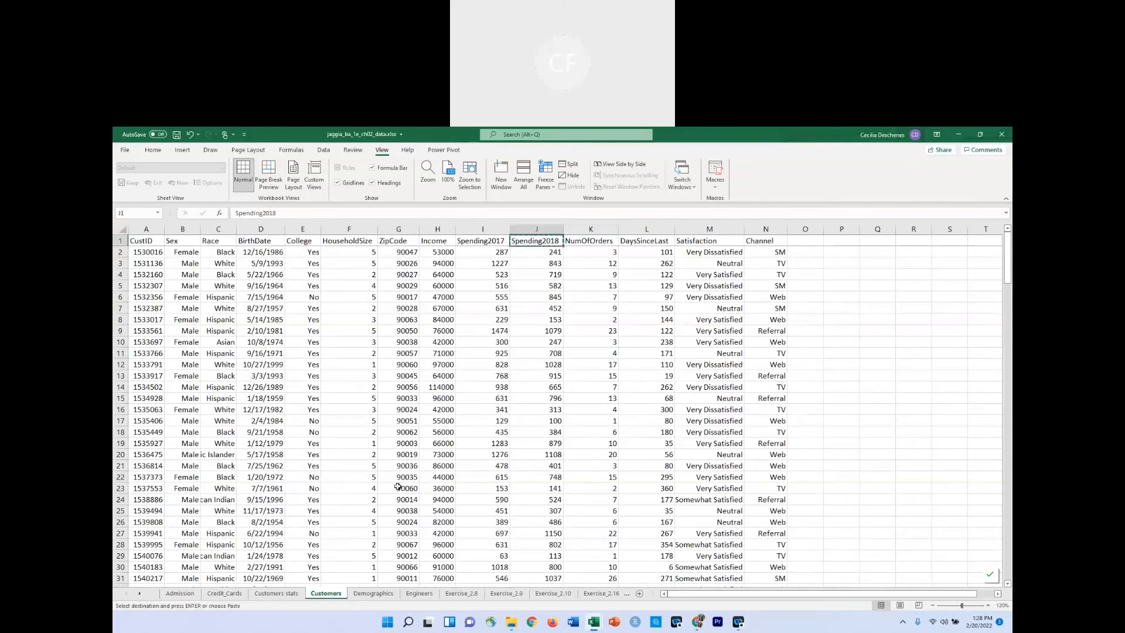
pyautogui.click(277, 594)
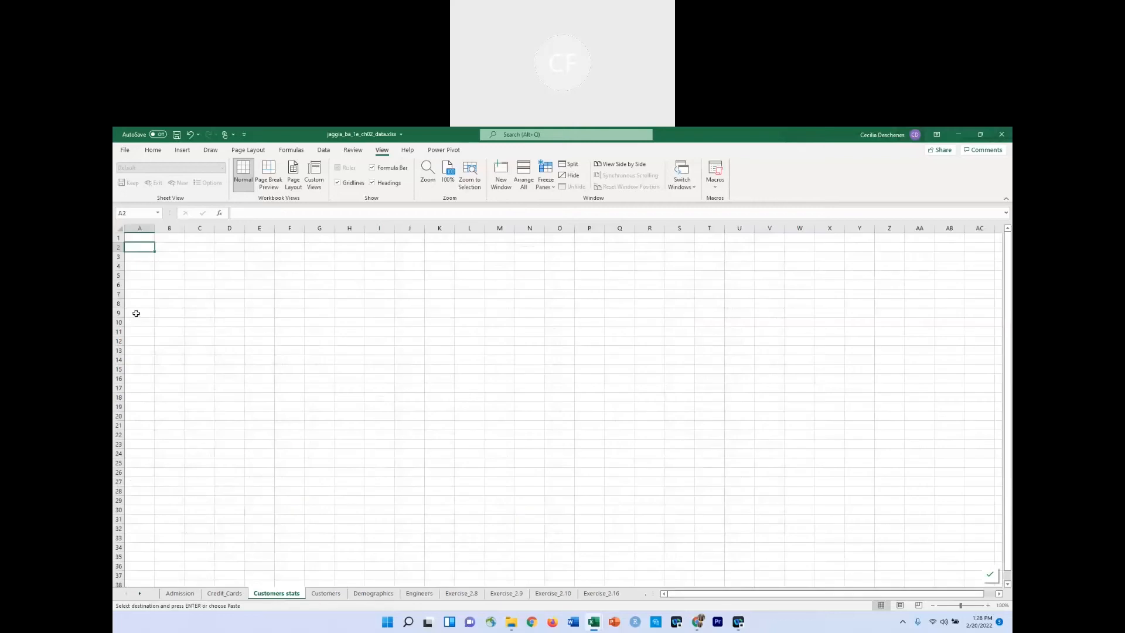
pyautogui.hotkey('ctrl', 'v')
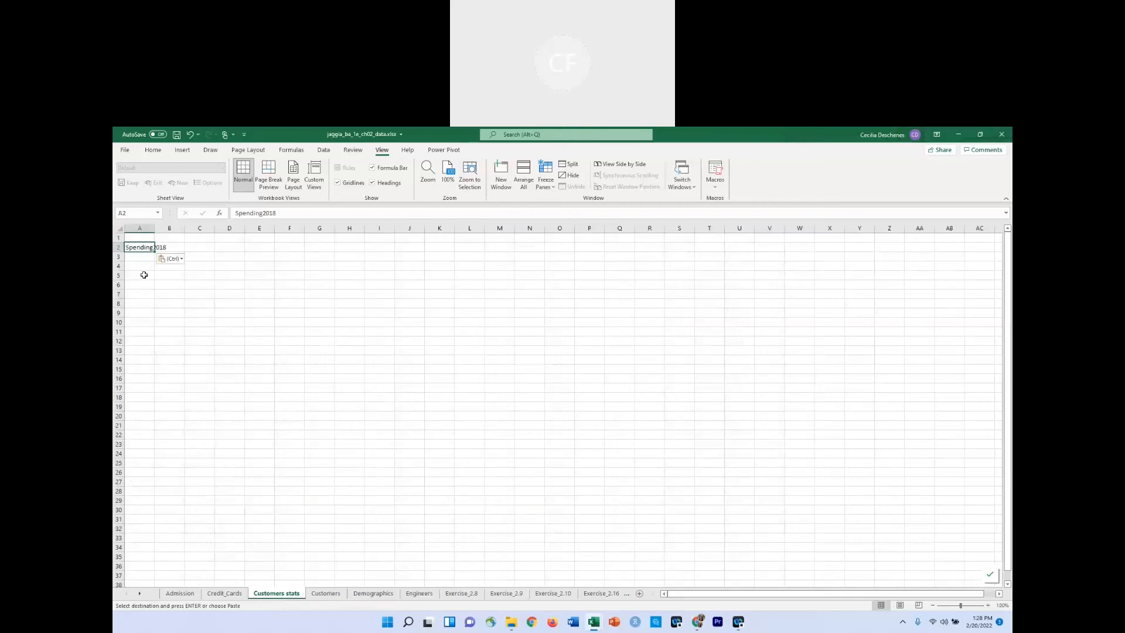
# Widen column A of the Customers stats sheet so the Spending2018 label fits inside it.
pyautogui.moveTo(154, 231); pyautogui.dragTo(182, 228)
pyautogui.click(174, 236)
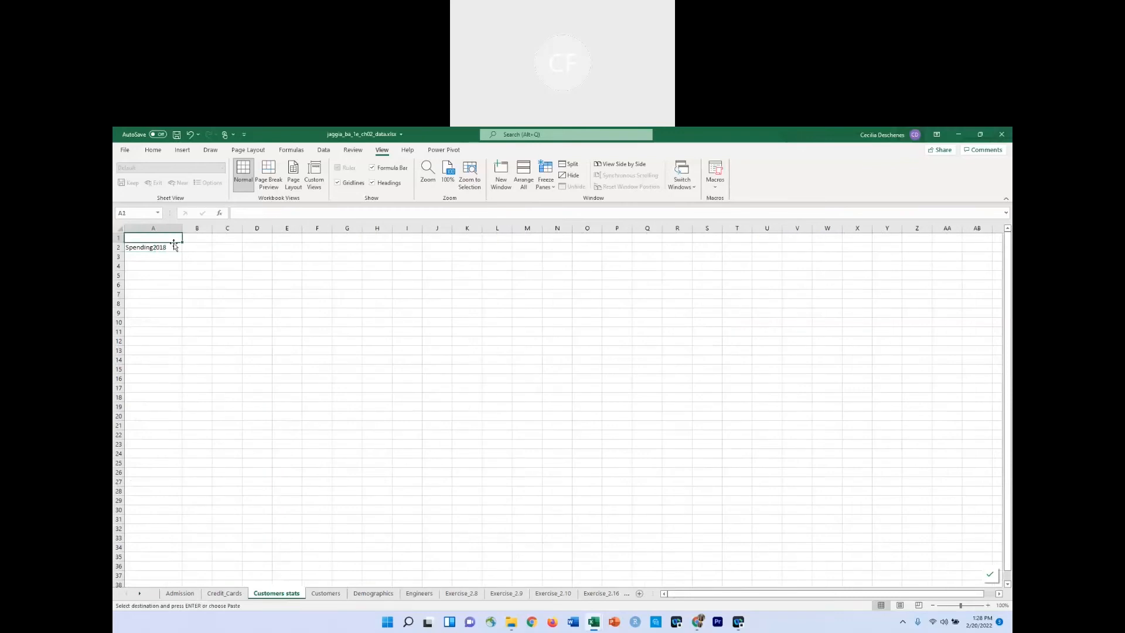
pyautogui.moveTo(182, 232); pyautogui.dragTo(174, 232)
# Enter the heading "percentile" in cell A3, below the Spending2018 label.
pyautogui.click(156, 258)
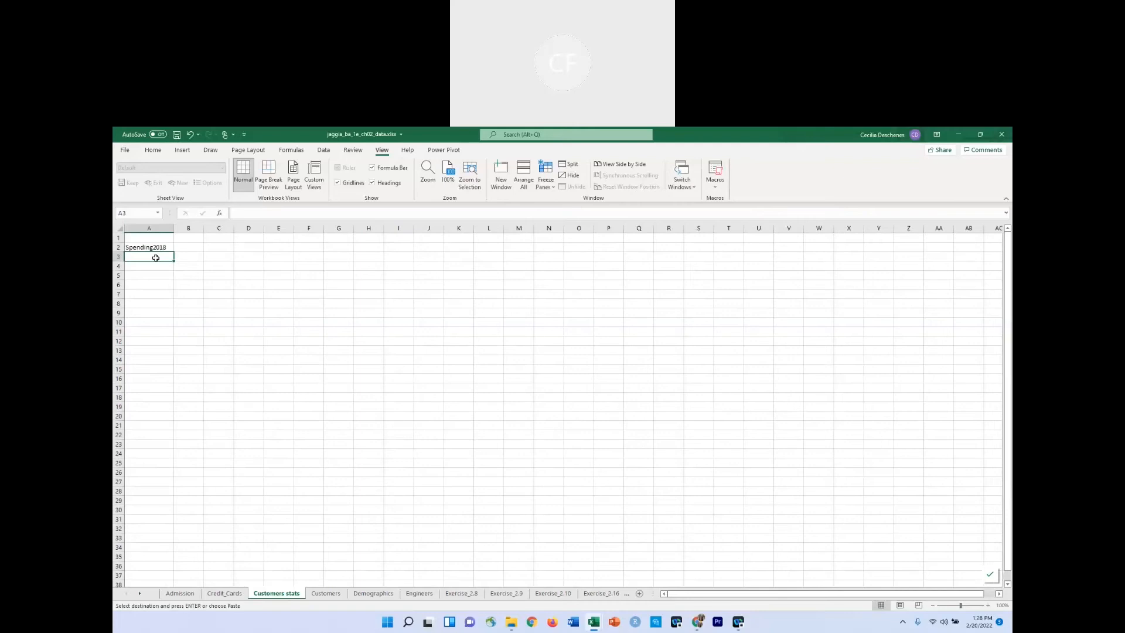
pyautogui.write('percer')
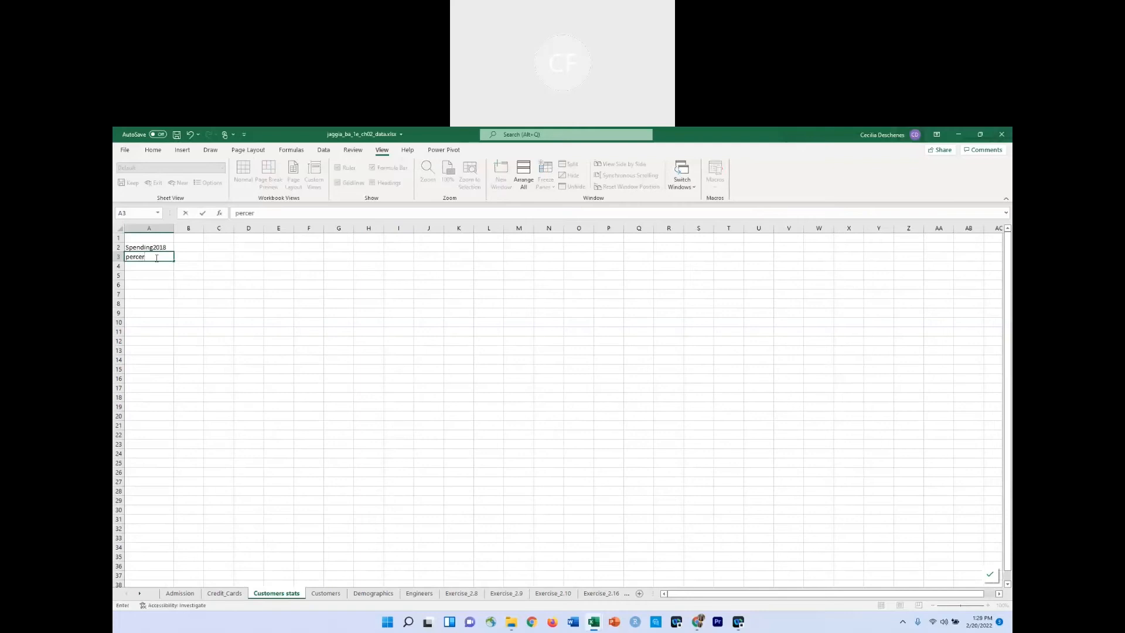
pyautogui.press('BackSpace')
pyautogui.write('ntile')
pyautogui.press('Return')
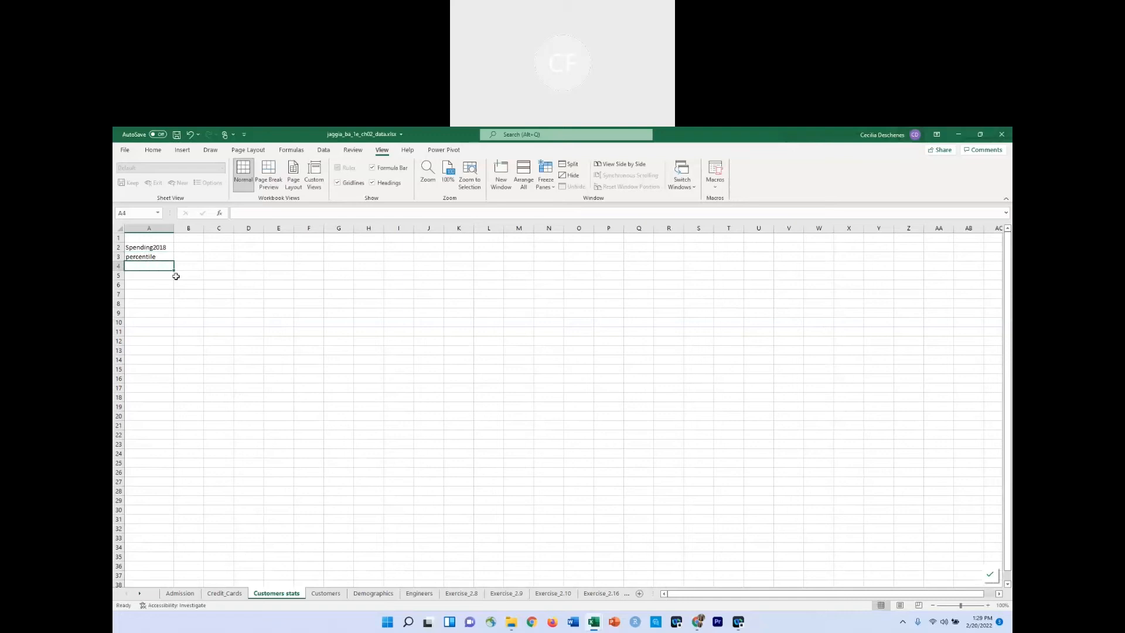
# Widen column B slightly and enter the heading "quantile" in cell B3.
pyautogui.moveTo(205, 230); pyautogui.dragTo(216, 230)
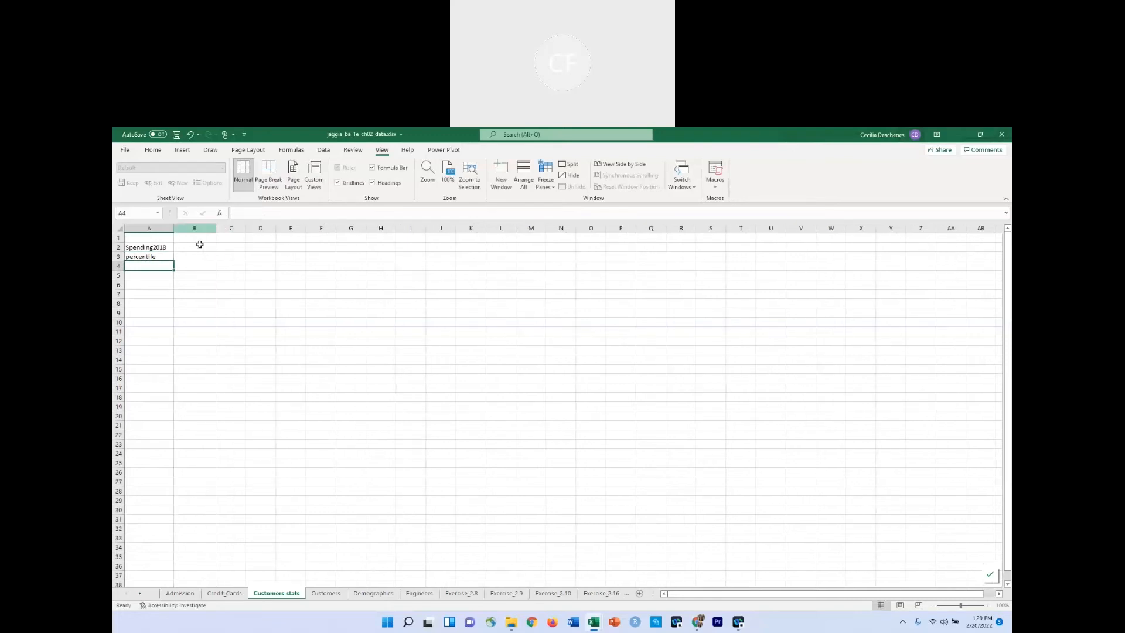
pyautogui.click(199, 256)
pyautogui.write('quantile')
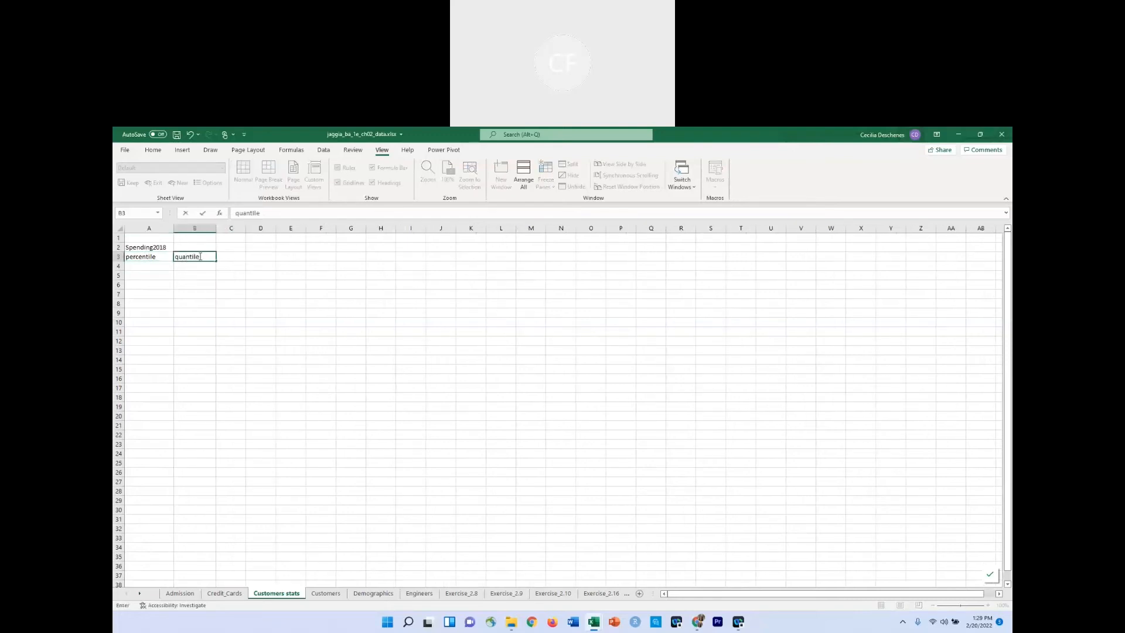
pyautogui.write('s')
pyautogui.press('BackSpace')
pyautogui.press('Return')
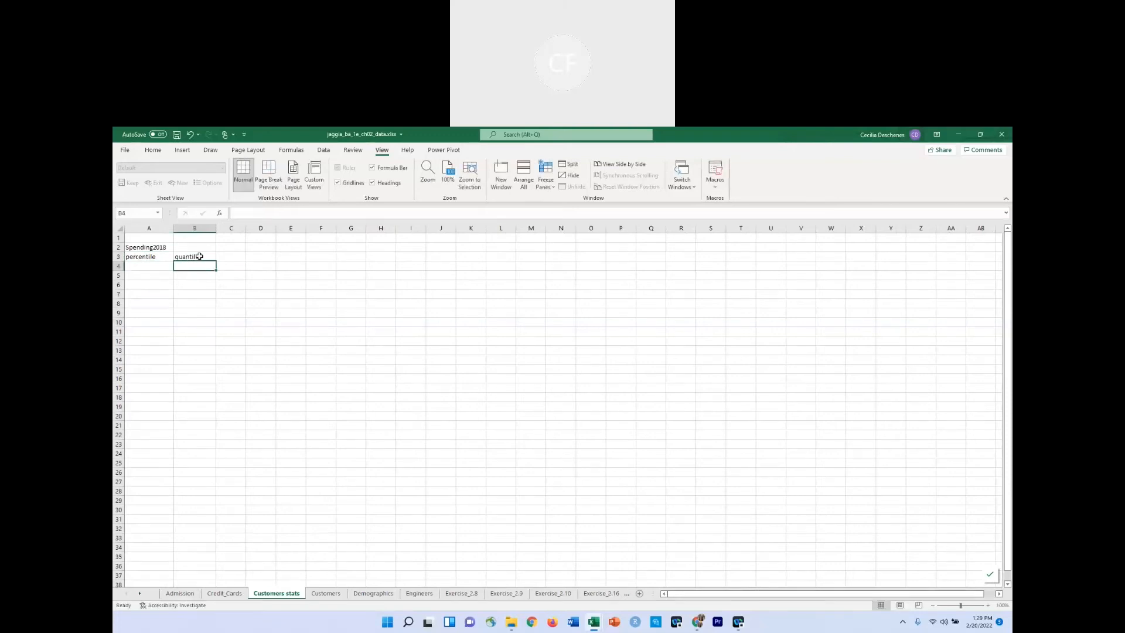
# Enter the percentile value 0.1 in cell A5, leaving A4 empty.
pyautogui.click(159, 267)
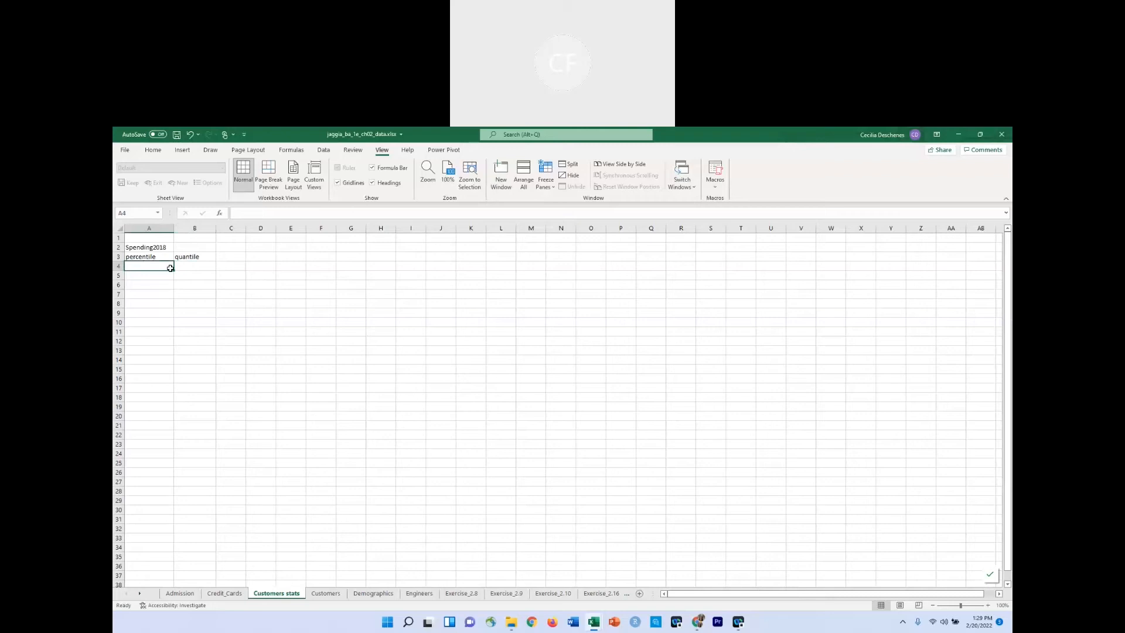
pyautogui.click(161, 277)
pyautogui.write('0.1')
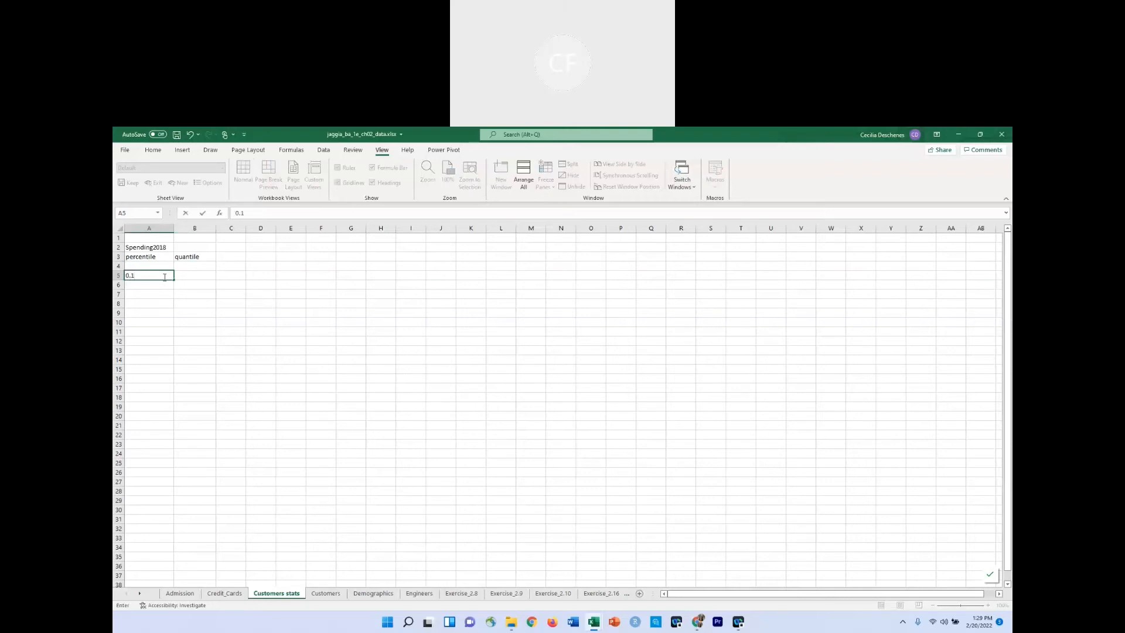
pyautogui.press('Return')
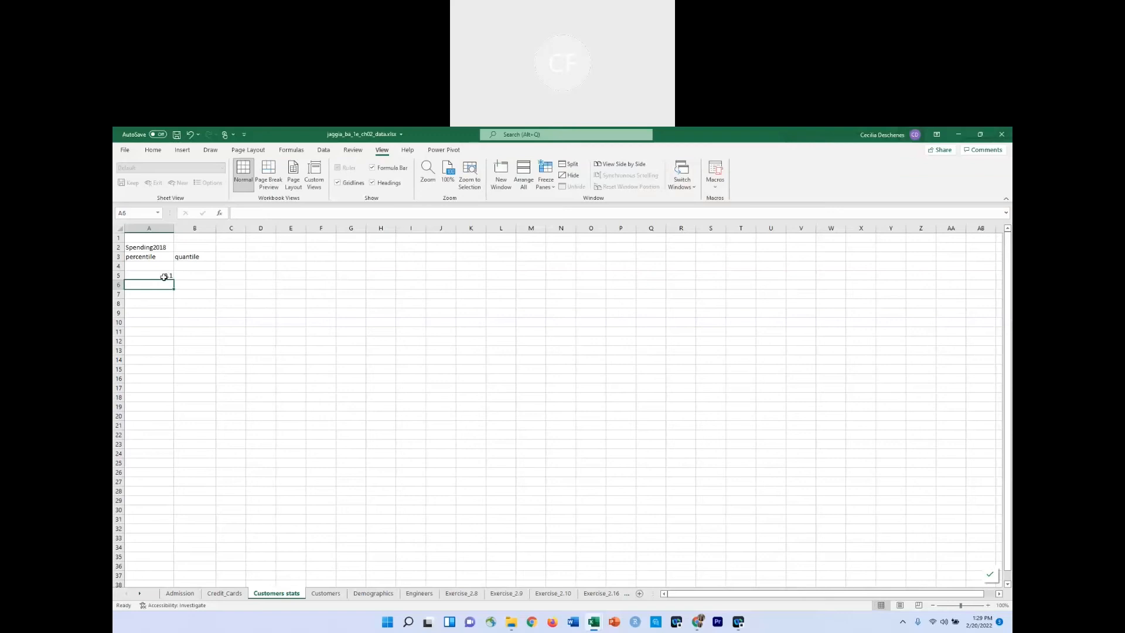
# Enter the formula =A5+0.1 in cell A6 and fill it down through A14.
pyautogui.click(164, 277)
pyautogui.click(168, 285)
pyautogui.write('=')
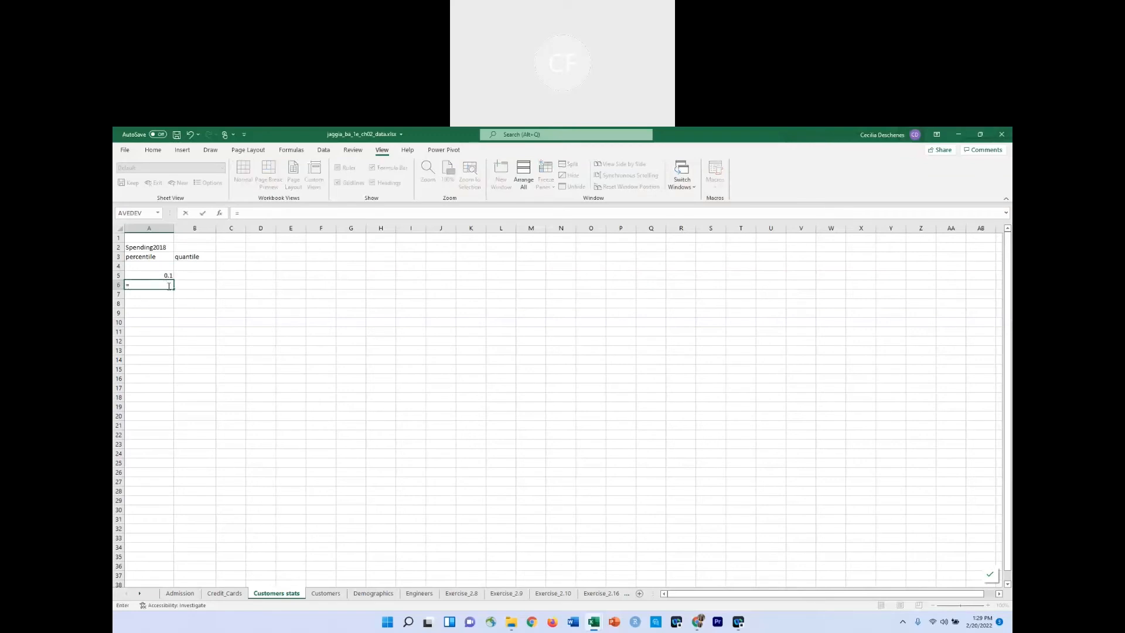
pyautogui.press('Up')
pyautogui.write('+0.2')
pyautogui.press('Return')
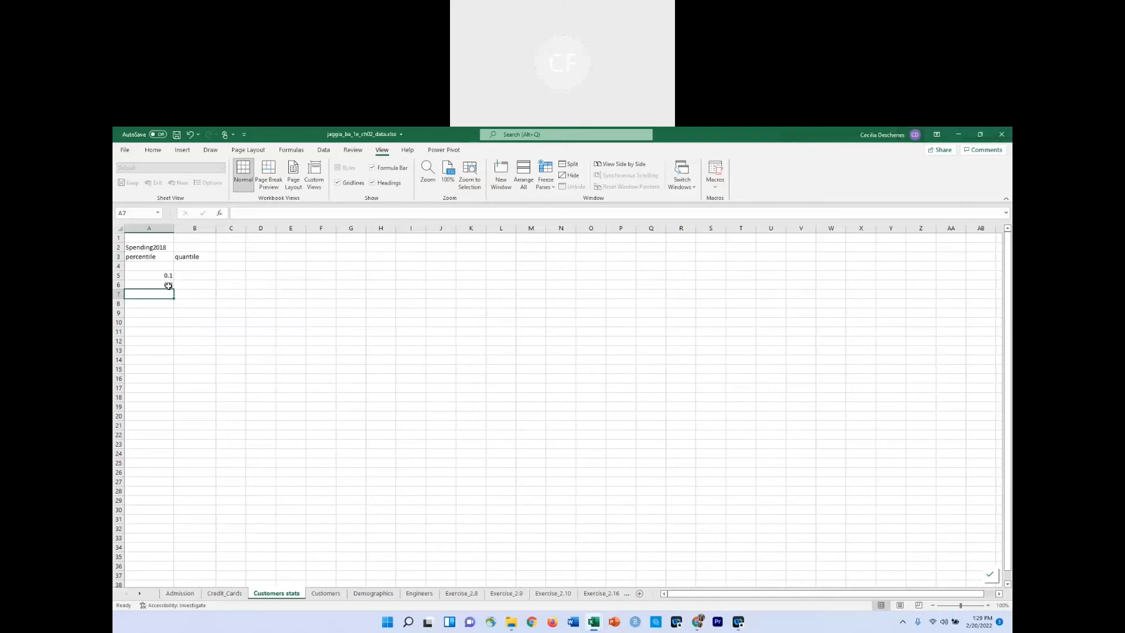
pyautogui.moveTo(164, 284); pyautogui.dragTo(174, 364)
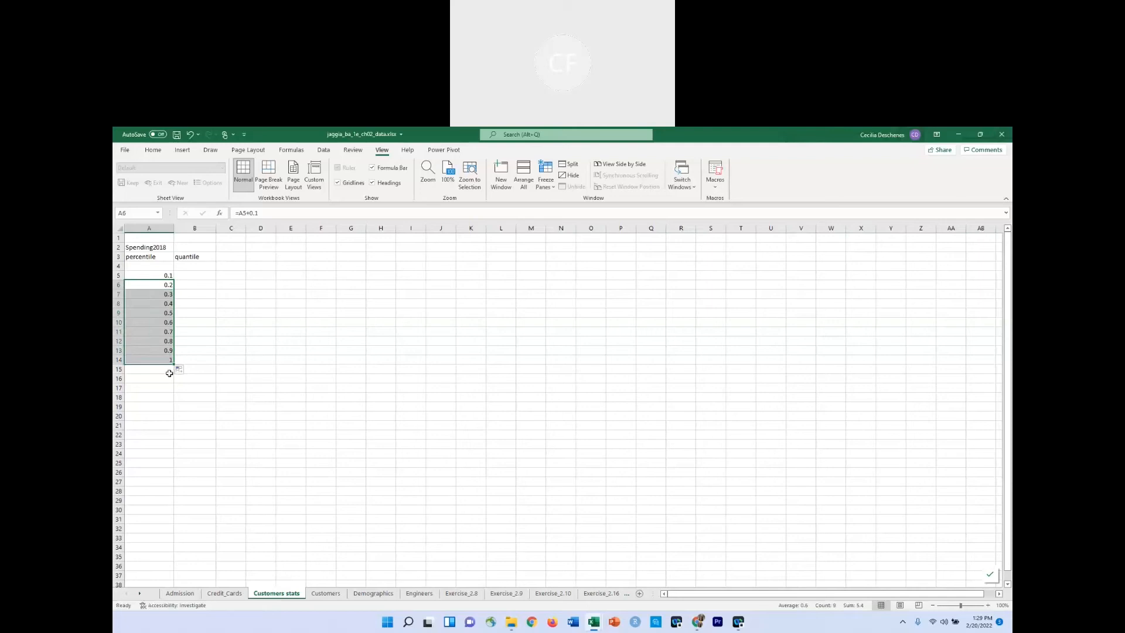
# Format the percentile values in A5:A14 as percentages.
pyautogui.click(147, 284)
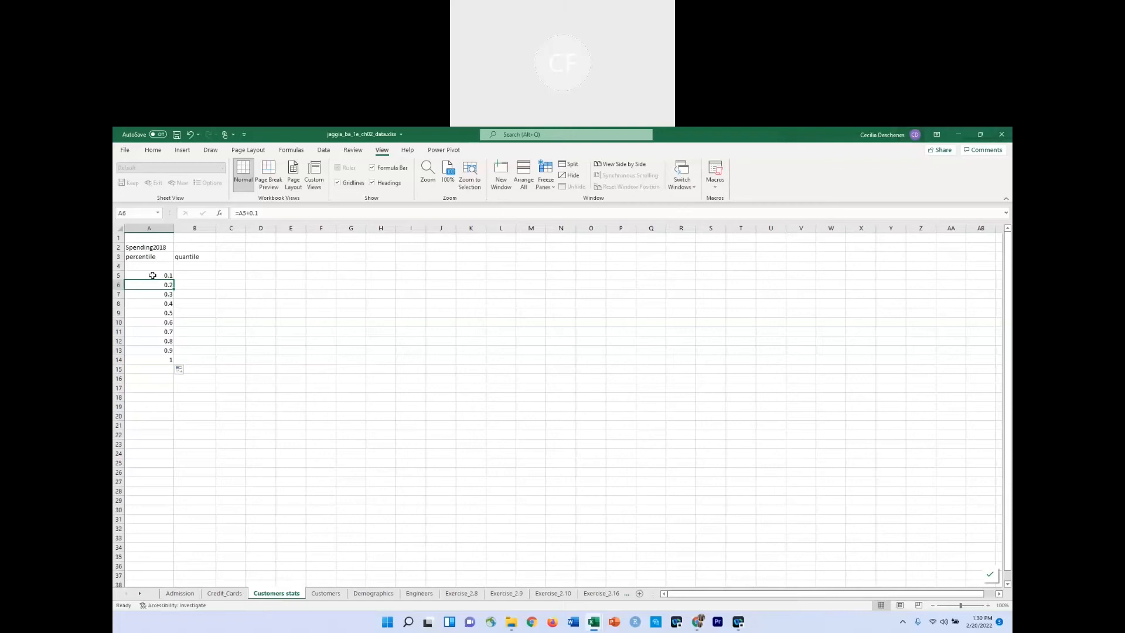
pyautogui.moveTo(152, 276); pyautogui.dragTo(167, 360)
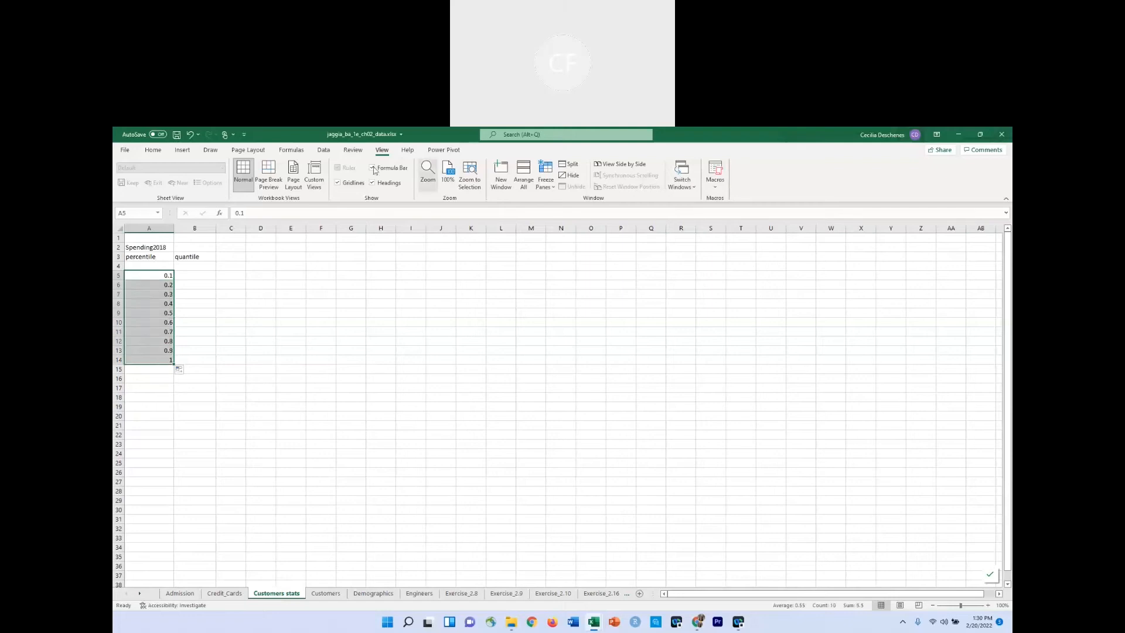
pyautogui.click(153, 150)
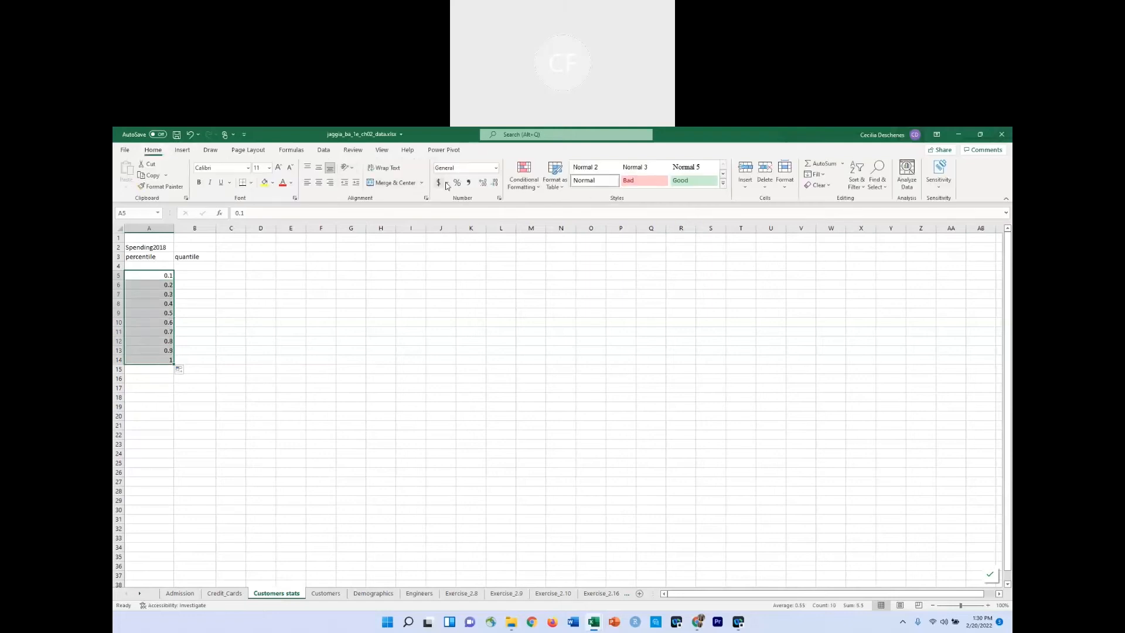
pyautogui.click(457, 183)
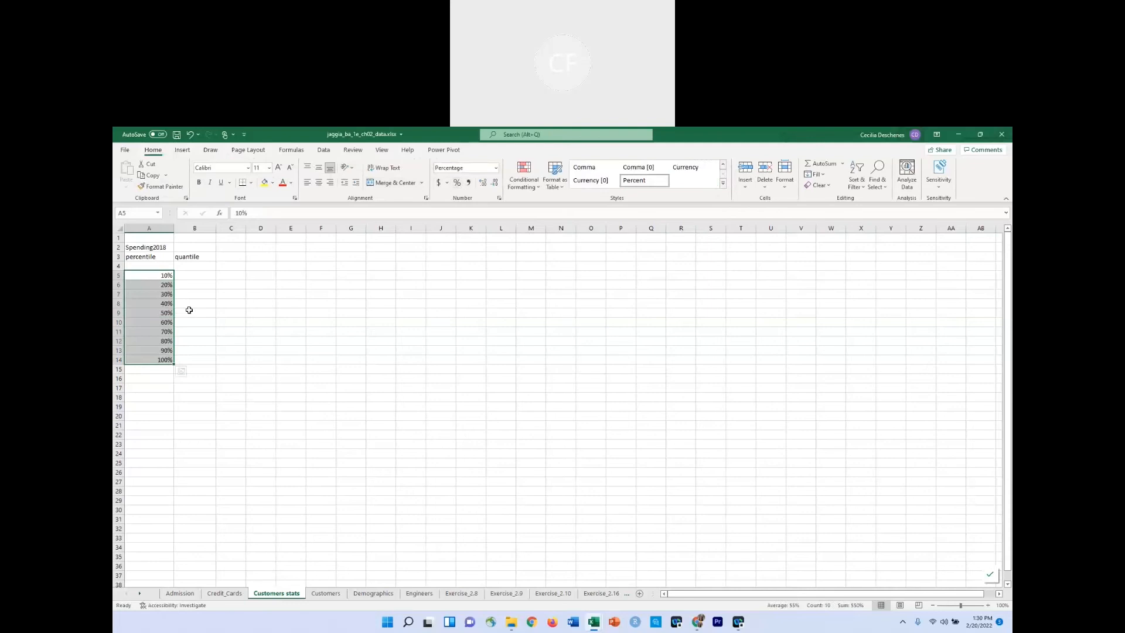
# Enter 0 in cell A4 as the first percentile value and format it as a percentage.
pyautogui.click(194, 276)
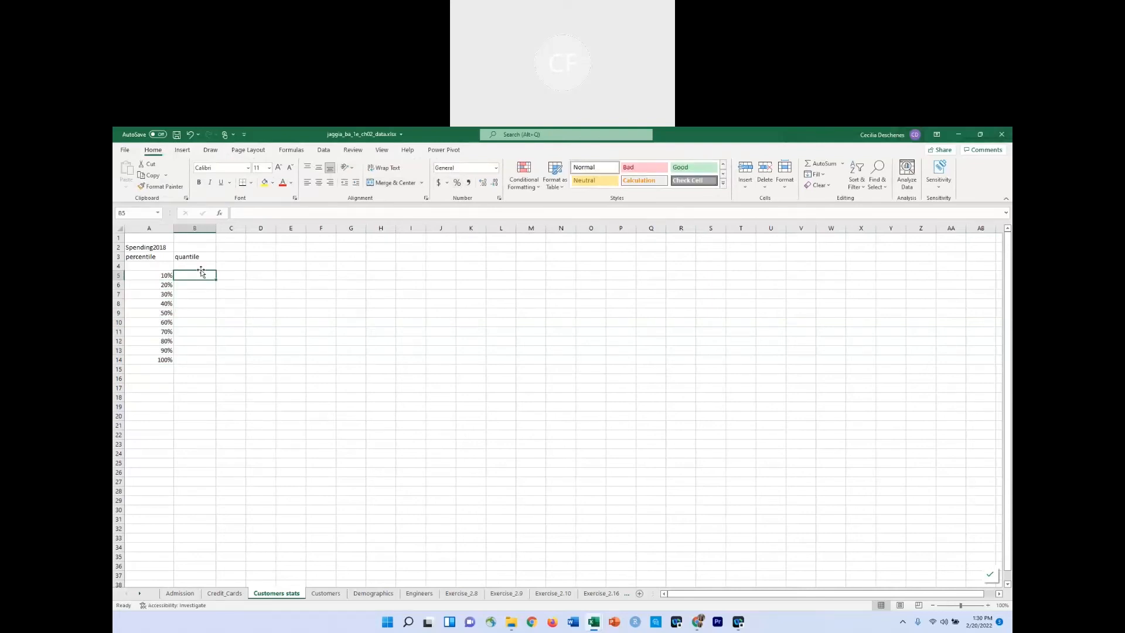
pyautogui.click(157, 266)
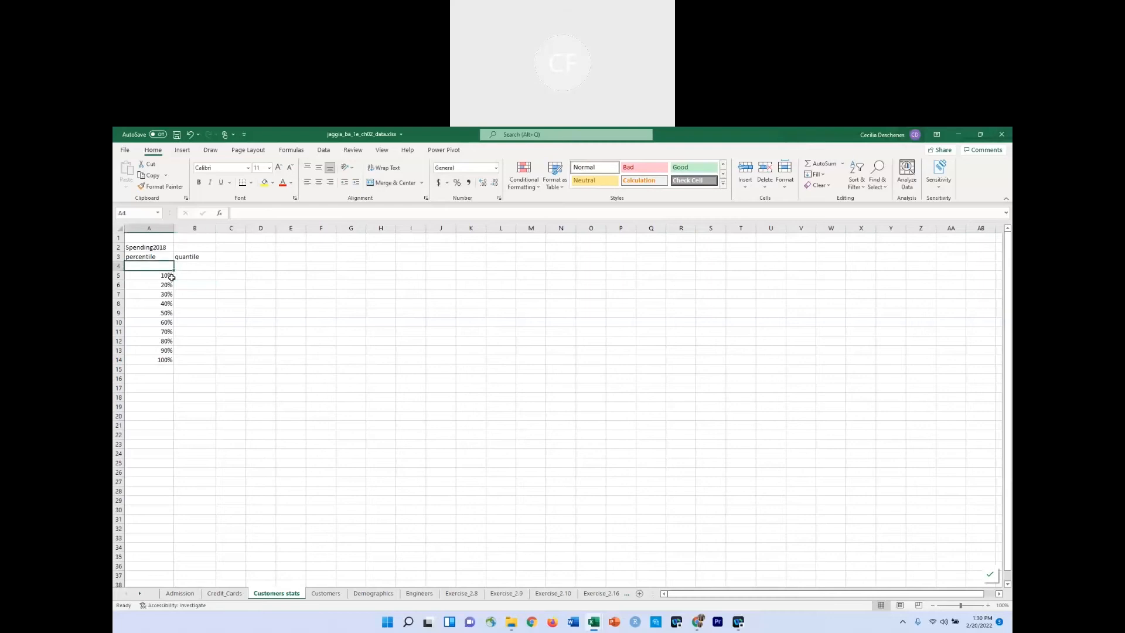
pyautogui.write('0')
pyautogui.press('Tab')
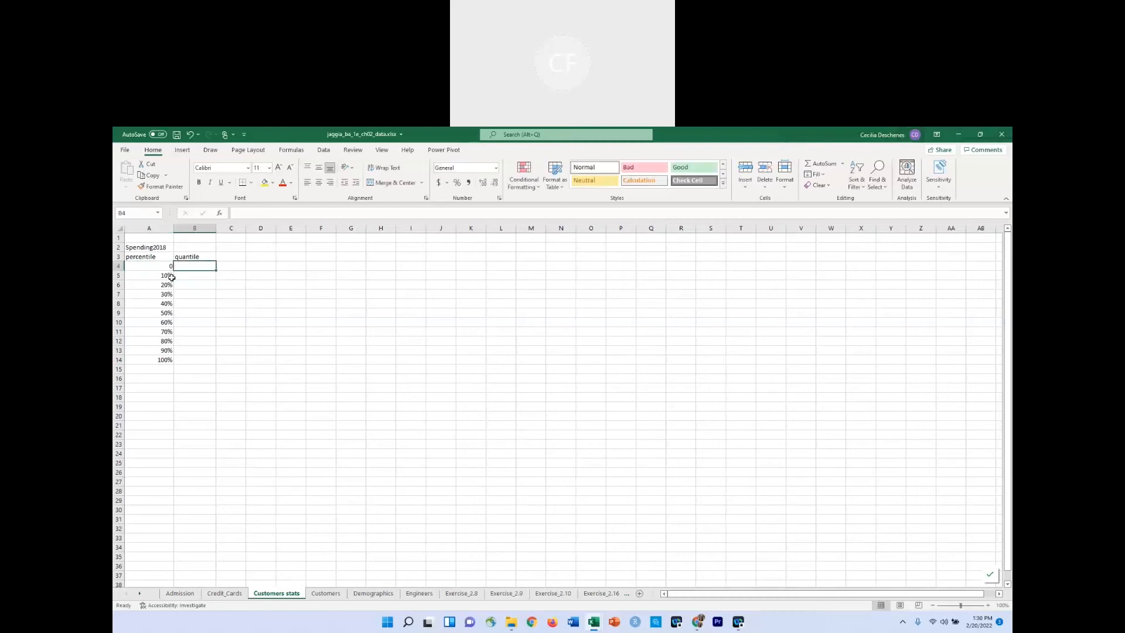
pyautogui.click(165, 266)
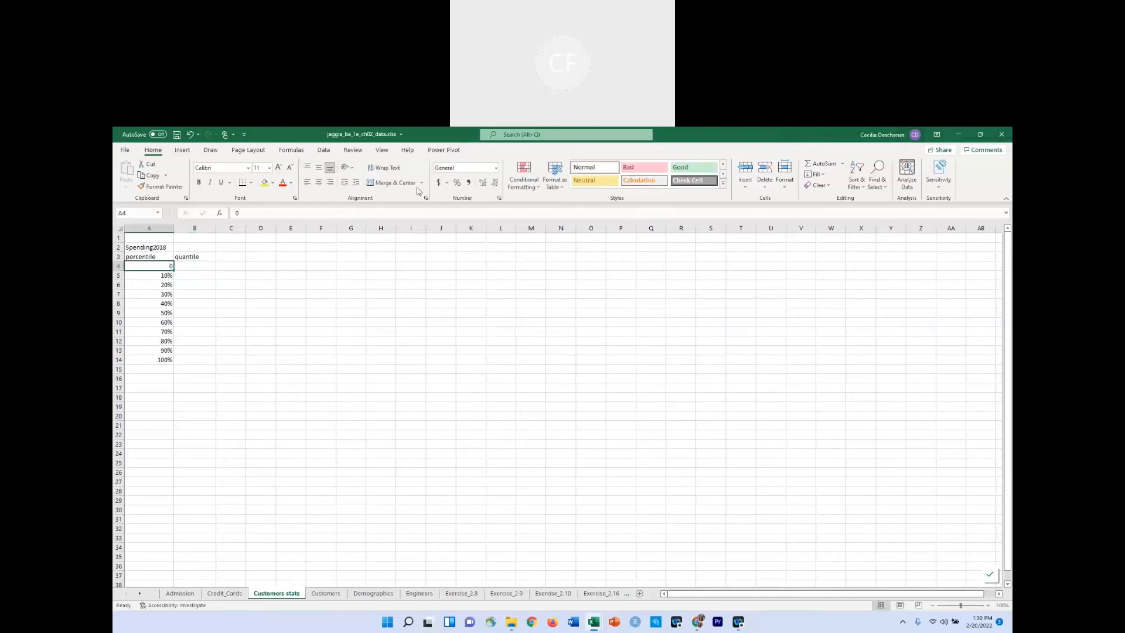
pyautogui.click(457, 183)
# Enter the formula =PERCENTILE.INC(Customers!J:J,'Customers stats'!A4) in cell B4, taking the Spending2018 column as the array.
pyautogui.click(205, 267)
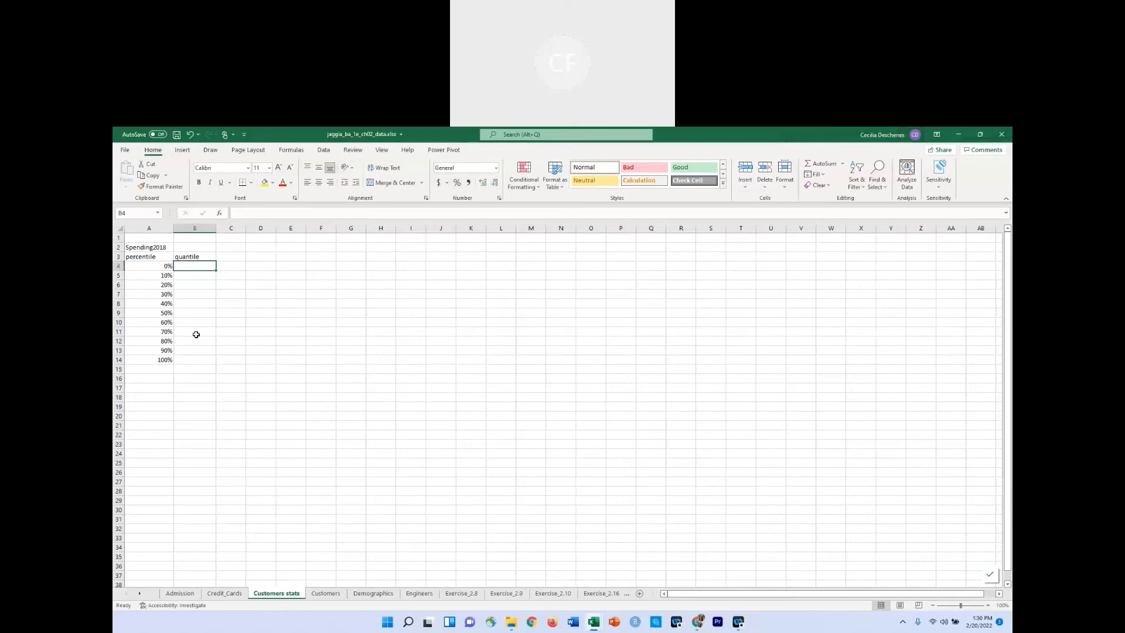
pyautogui.write('=perc')
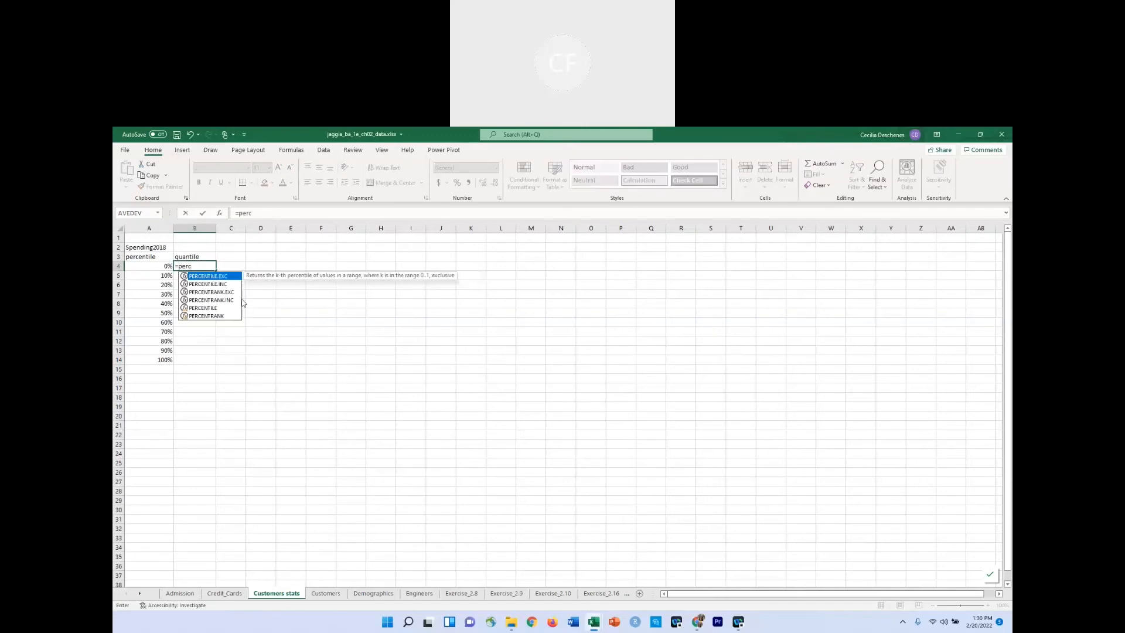
pyautogui.click(210, 288)
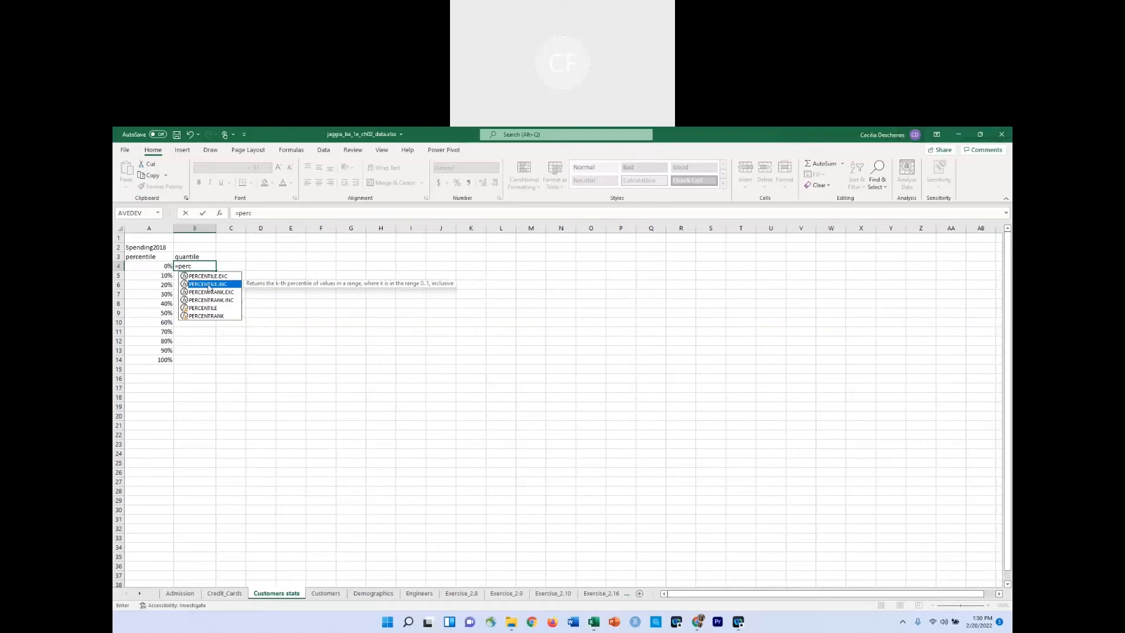
pyautogui.doubleClick(209, 286)
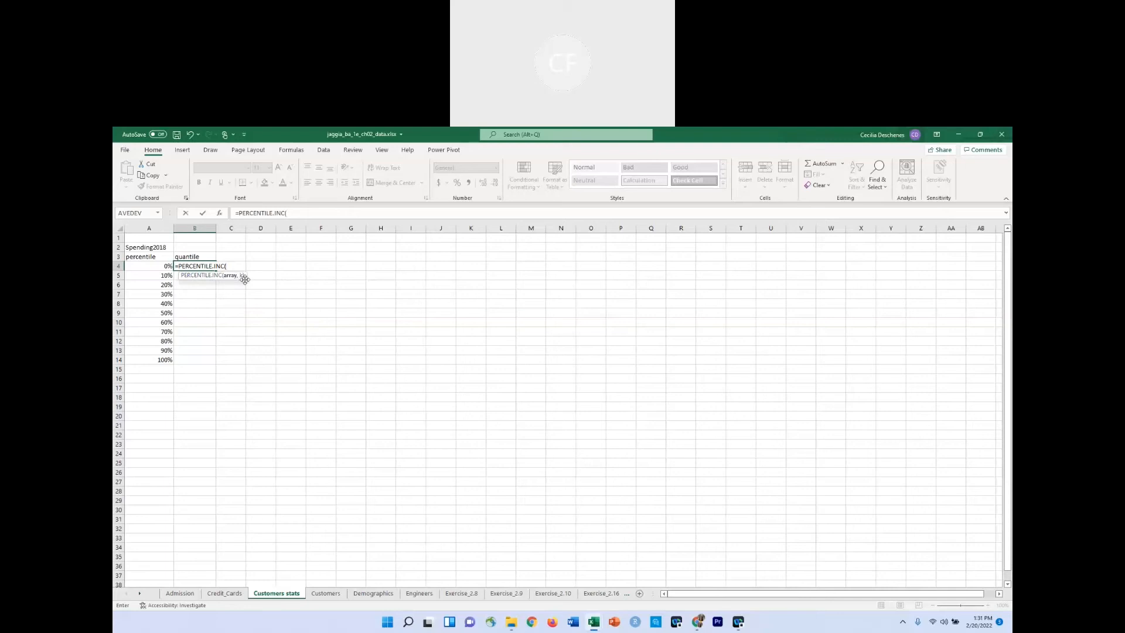
pyautogui.click(298, 214)
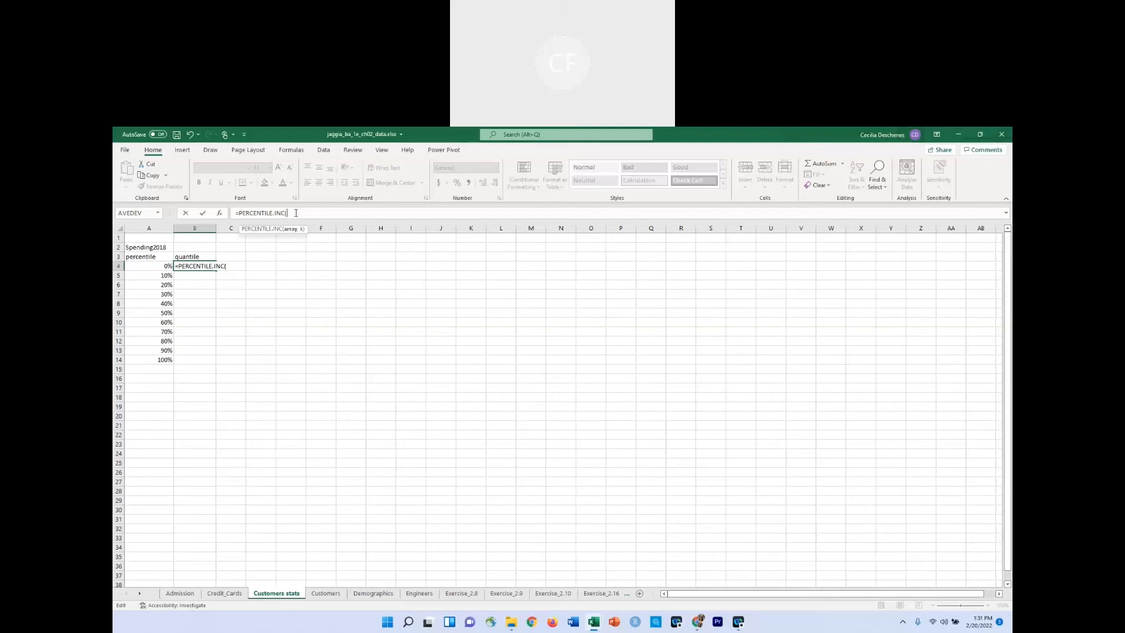
pyautogui.click(333, 595)
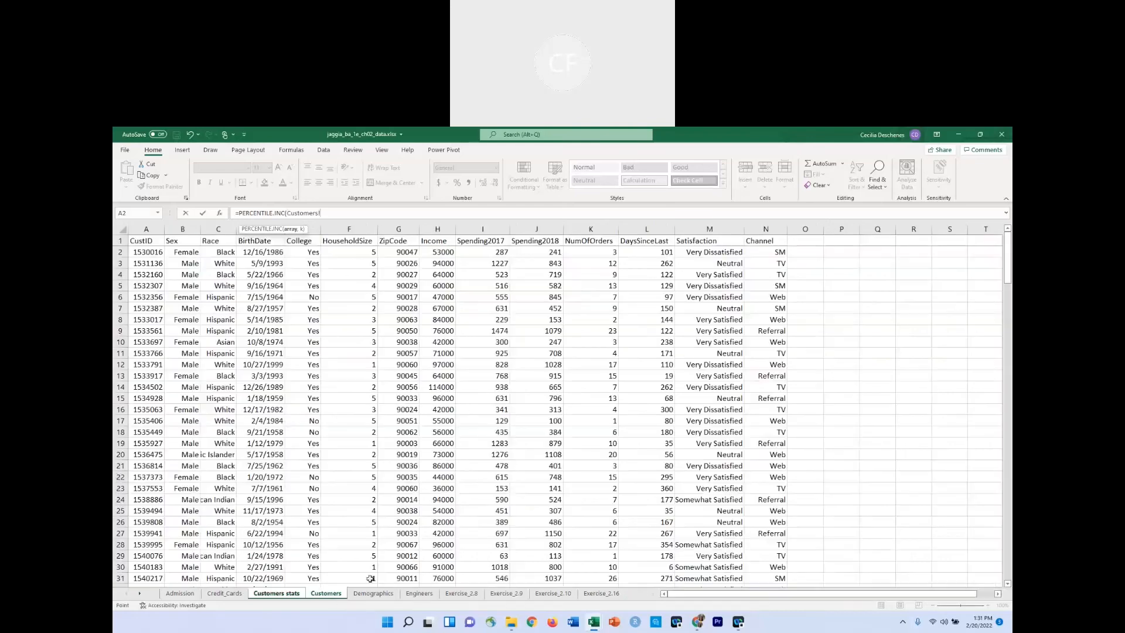
pyautogui.click(552, 224)
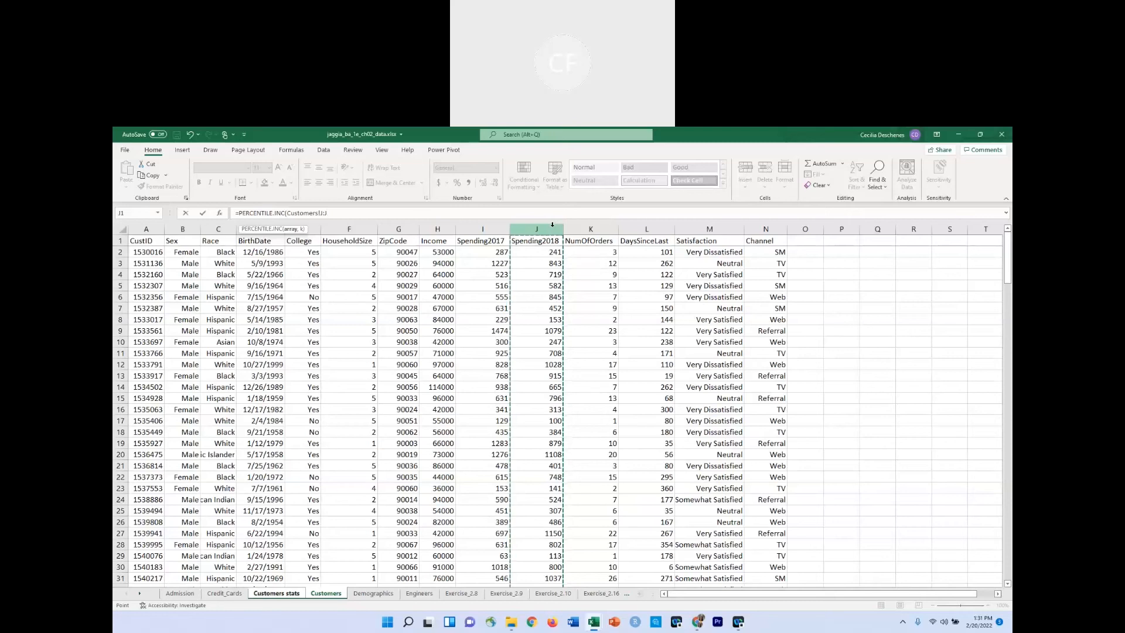
pyautogui.write(',')
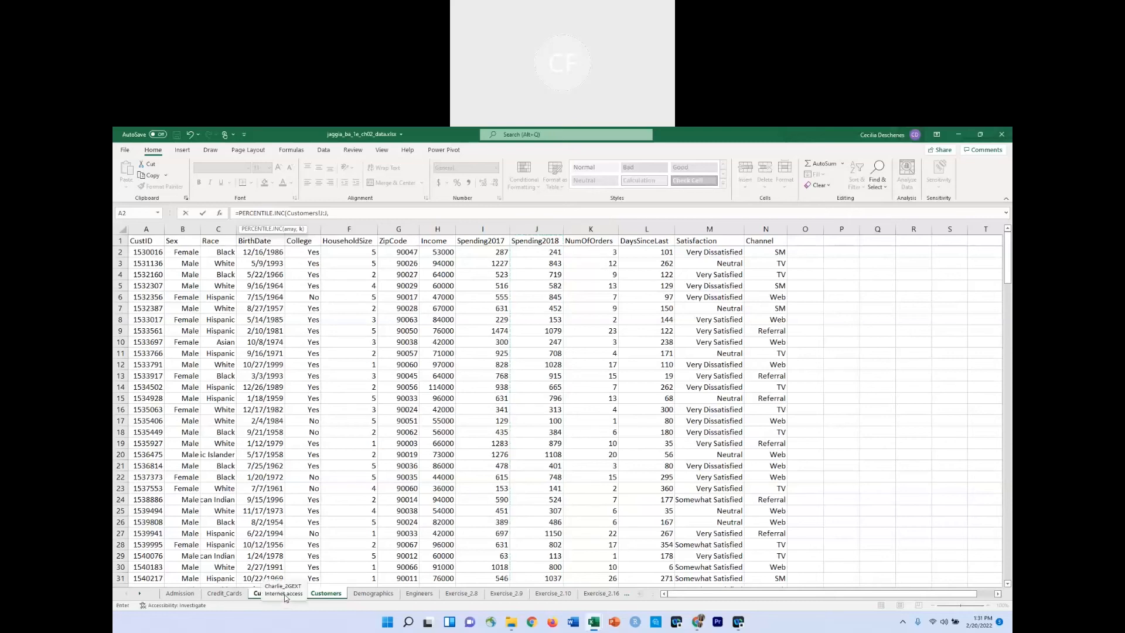
pyautogui.click(260, 598)
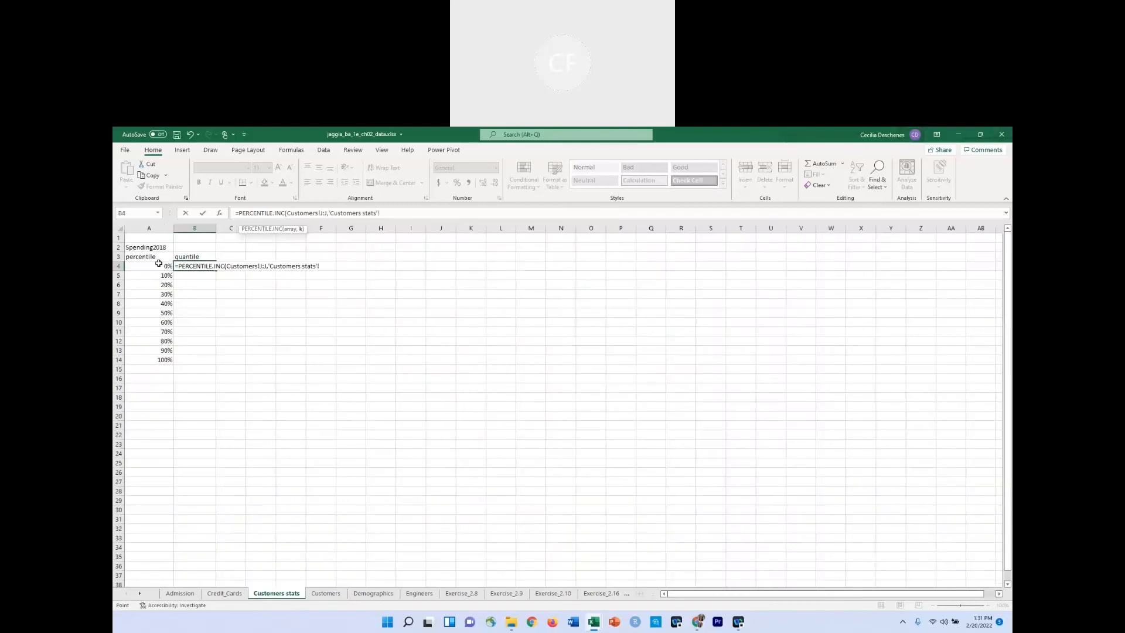
pyautogui.click(157, 264)
pyautogui.write(')')
pyautogui.press('Return')
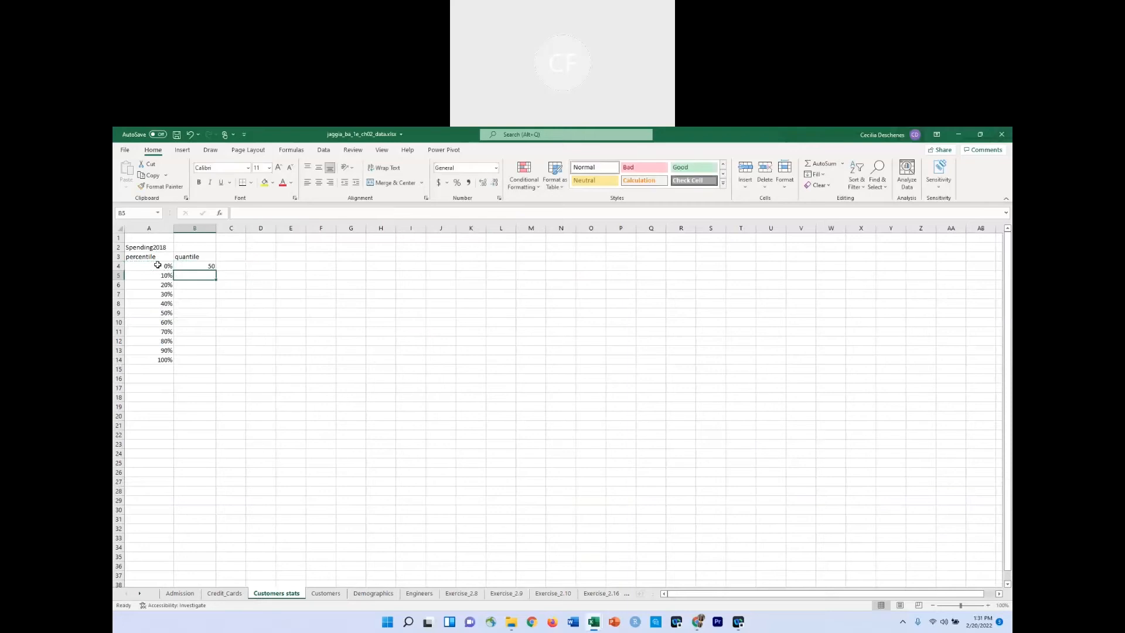
pyautogui.click(198, 267)
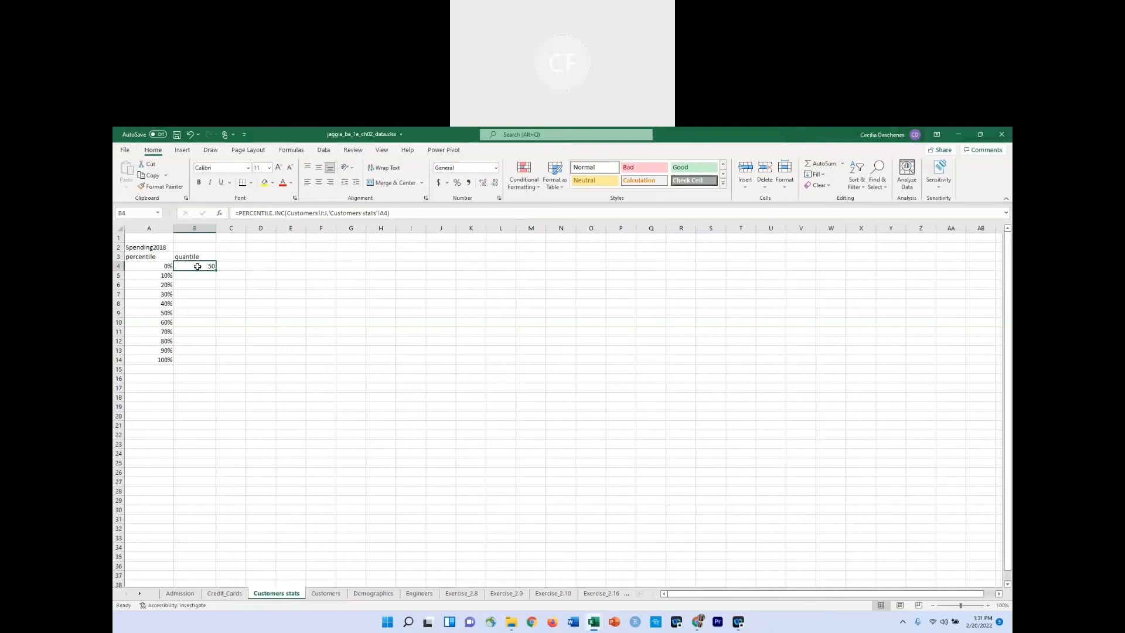
pyautogui.click(236, 267)
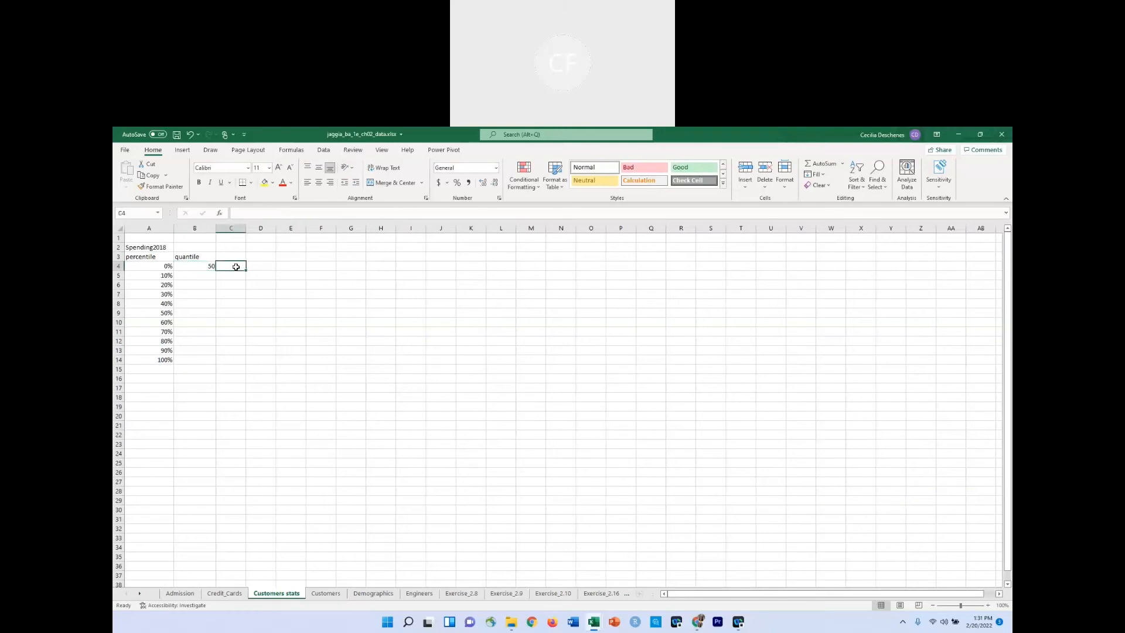
pyautogui.write('=')
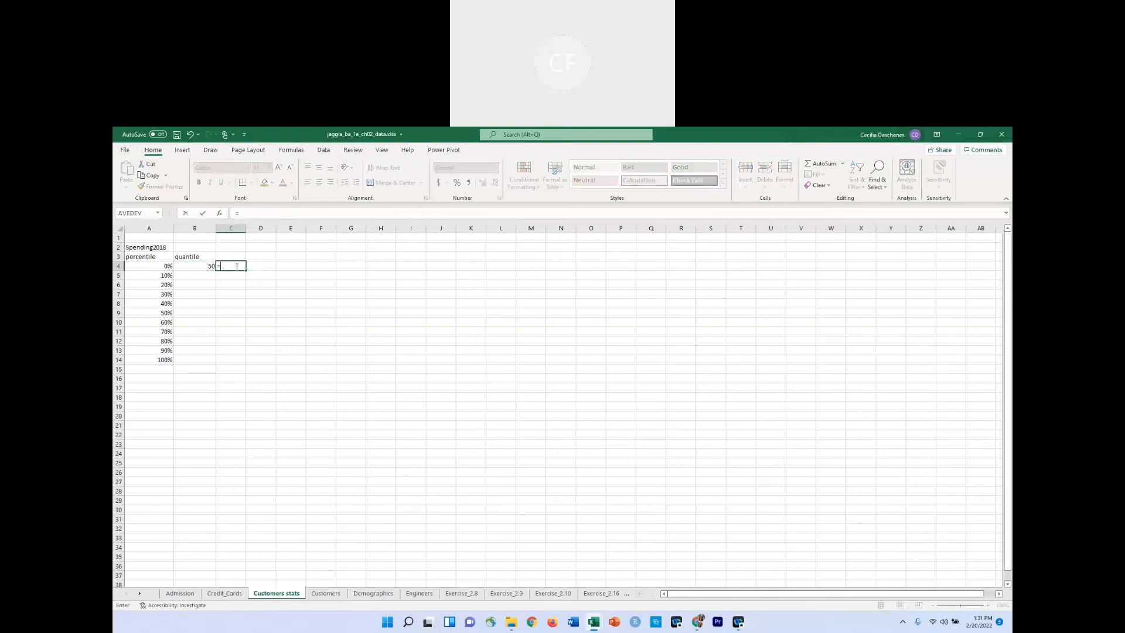
pyautogui.write('min')
pyautogui.press('Escape')
pyautogui.press('Escape')
# Make the Customers column reference in the B4 formula absolute, as $J:$J.
pyautogui.click(206, 267)
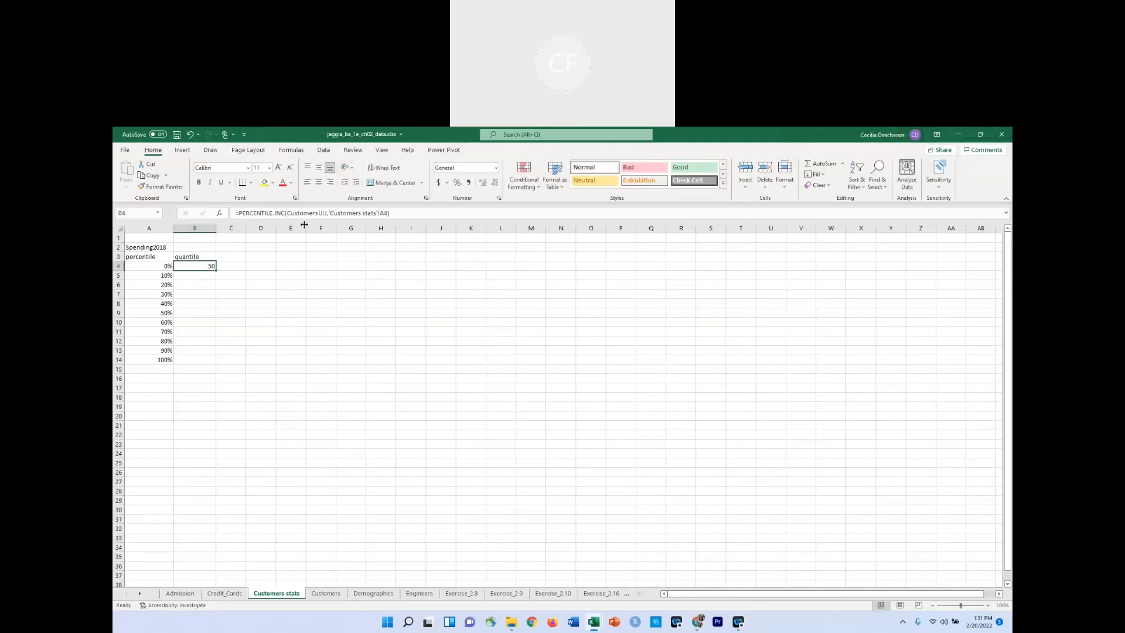
pyautogui.click(396, 212)
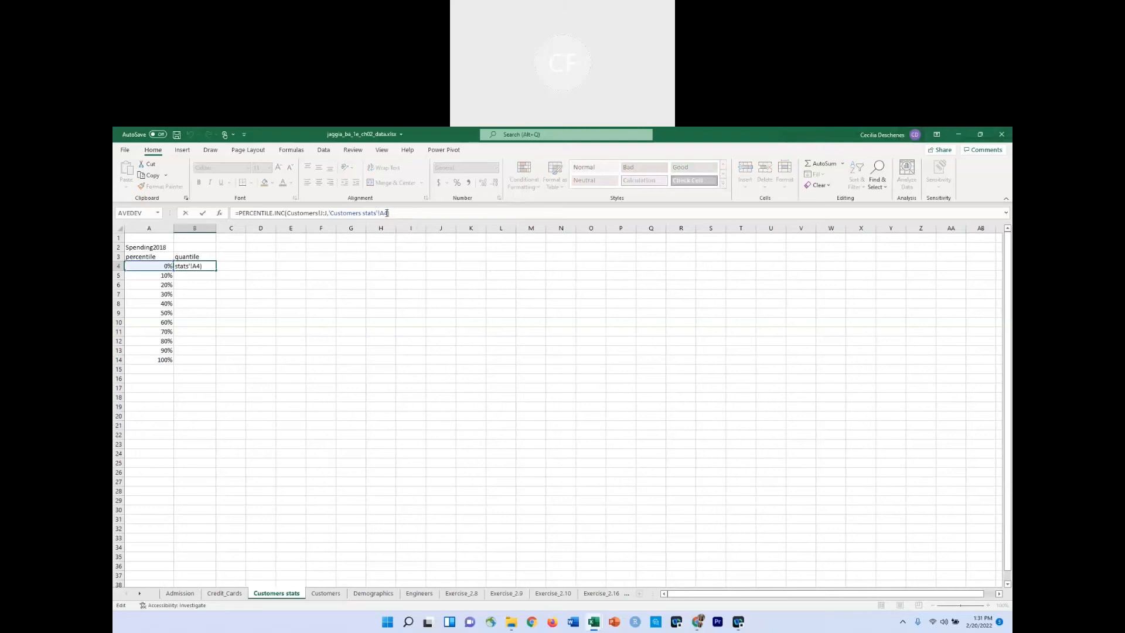
pyautogui.click(387, 213)
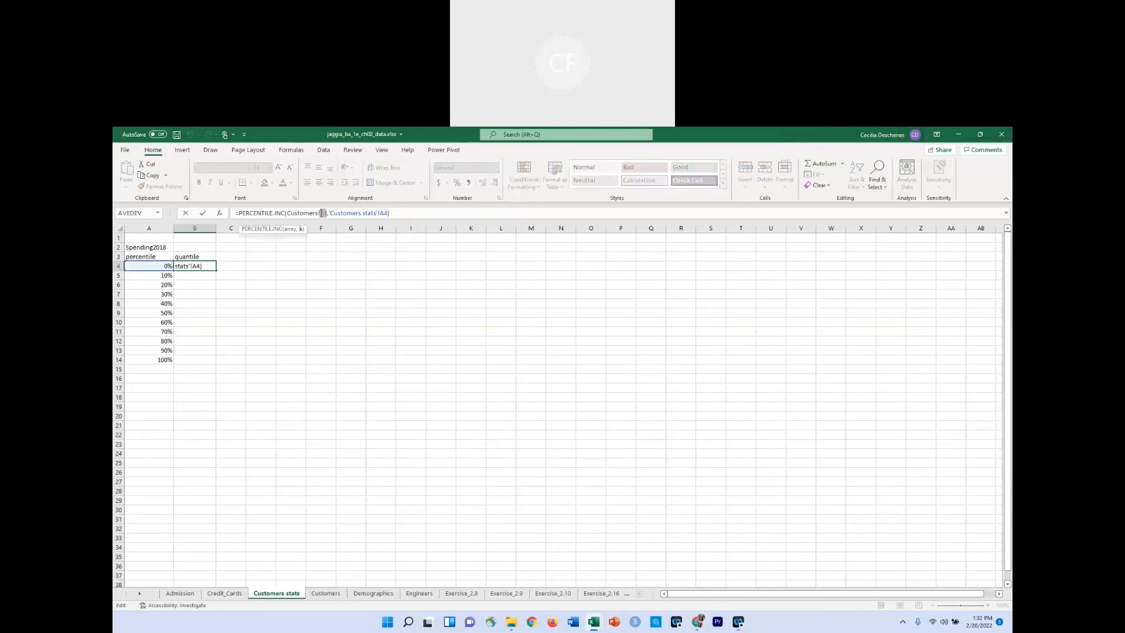
pyautogui.click(323, 213)
pyautogui.press('F4')
pyautogui.press('Return')
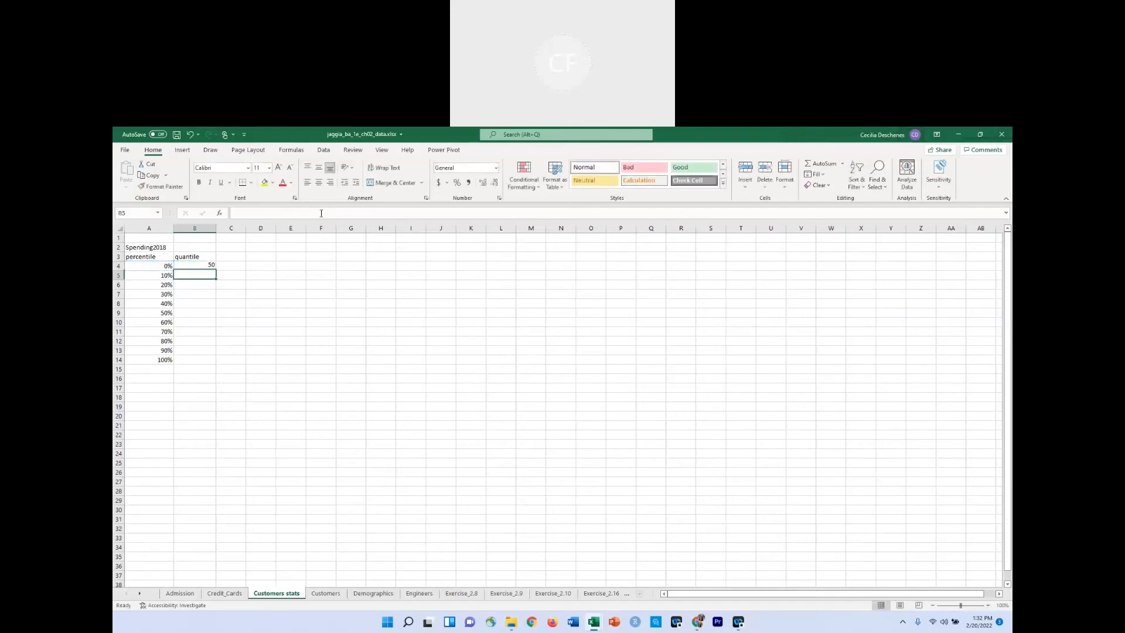
# Copy the quantile formula from B4 into cell C4.
pyautogui.click(213, 266)
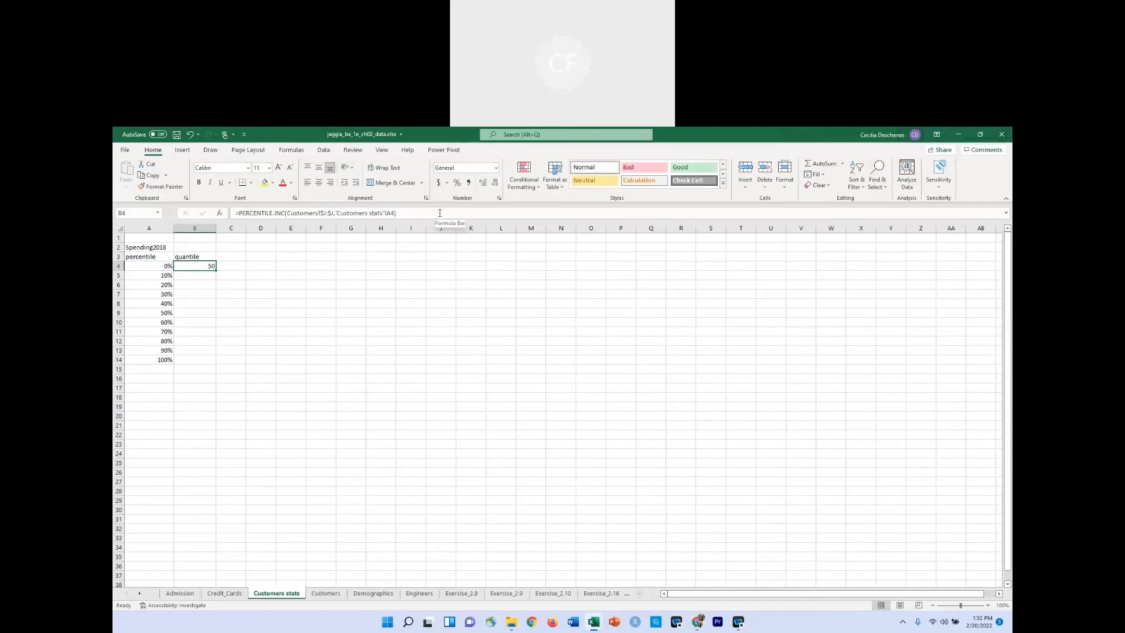
pyautogui.hotkey('ctrl', 'c')
pyautogui.click(241, 267)
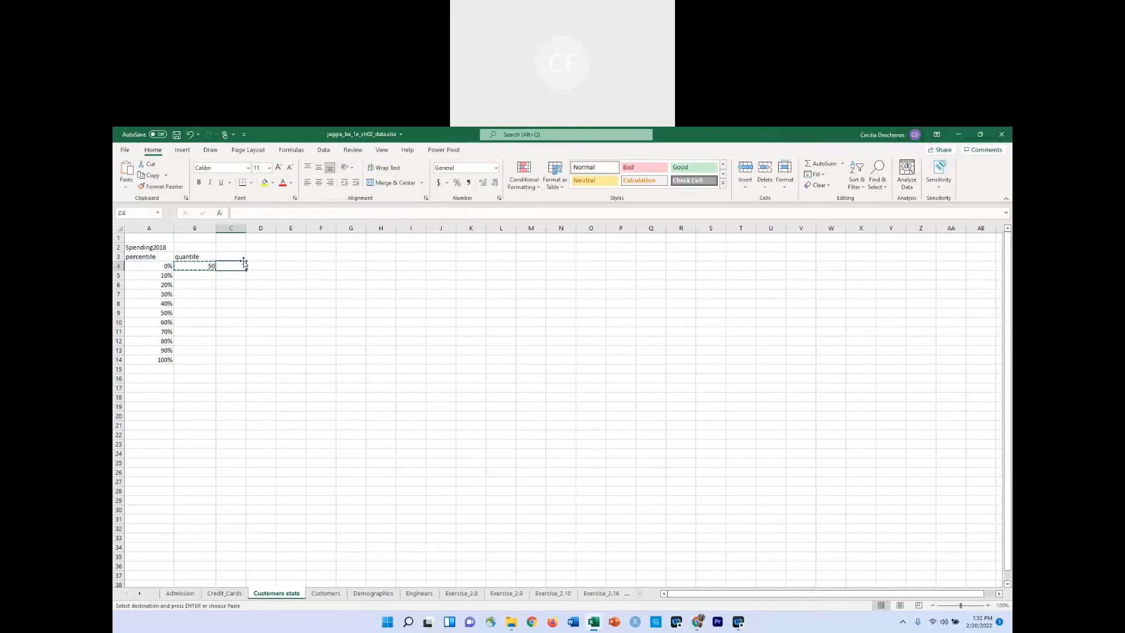
pyautogui.hotkey('ctrl', 'v')
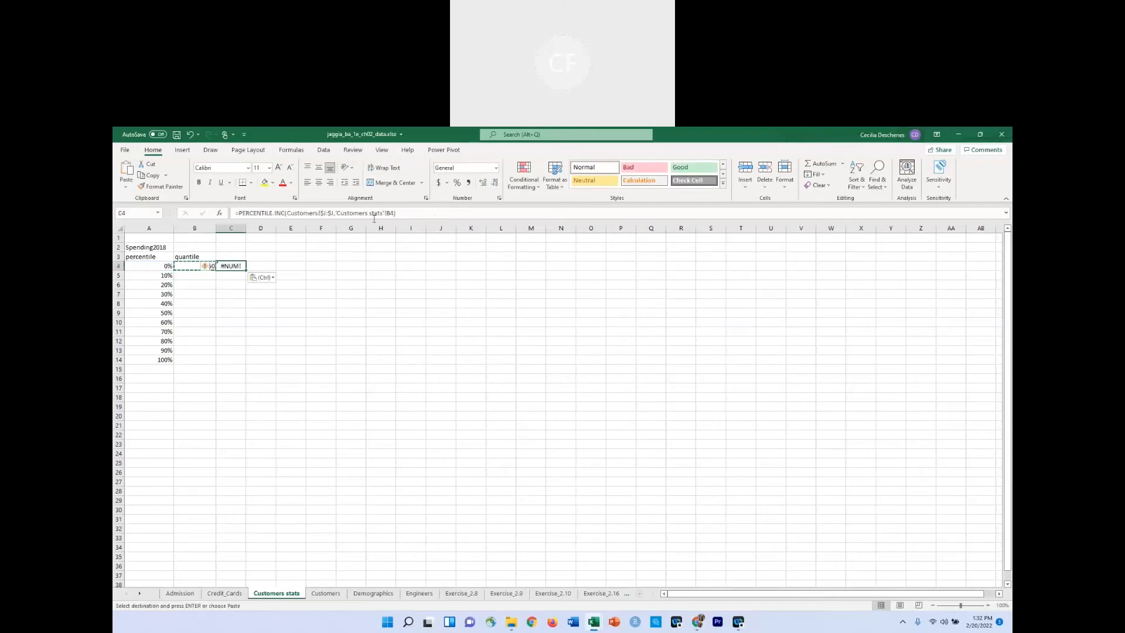
# Rewrite the C4 formula as =MIN(Customers!$J:$J) to check the 0% quantile, and clear the cell after comparing.
pyautogui.click(413, 214)
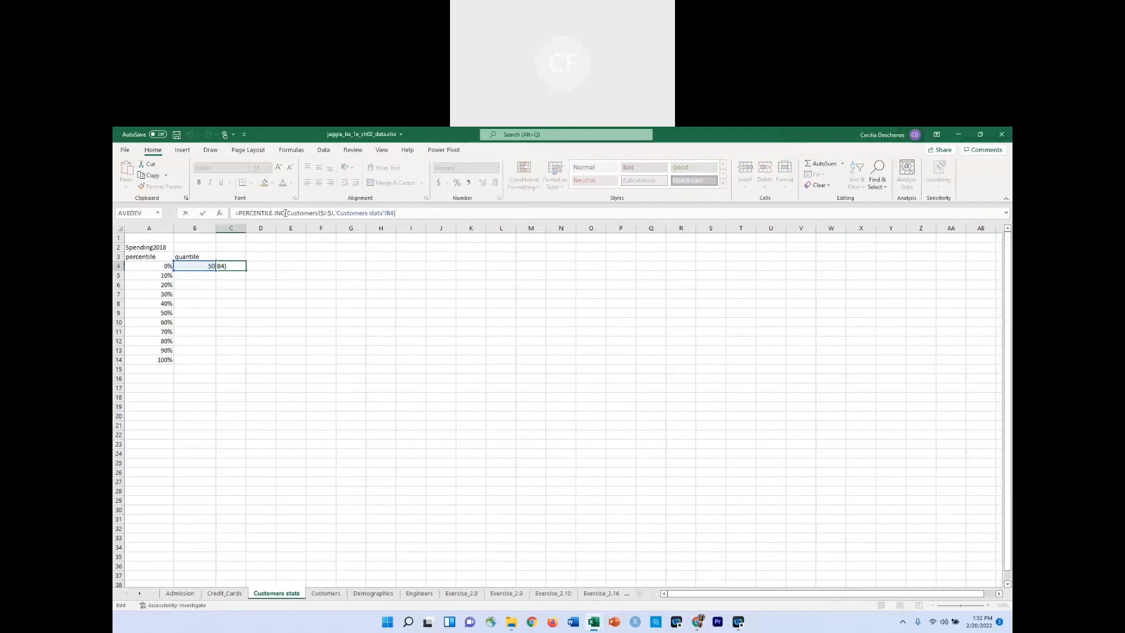
pyautogui.moveTo(286, 213); pyautogui.dragTo(245, 210)
pyautogui.write('MIN')
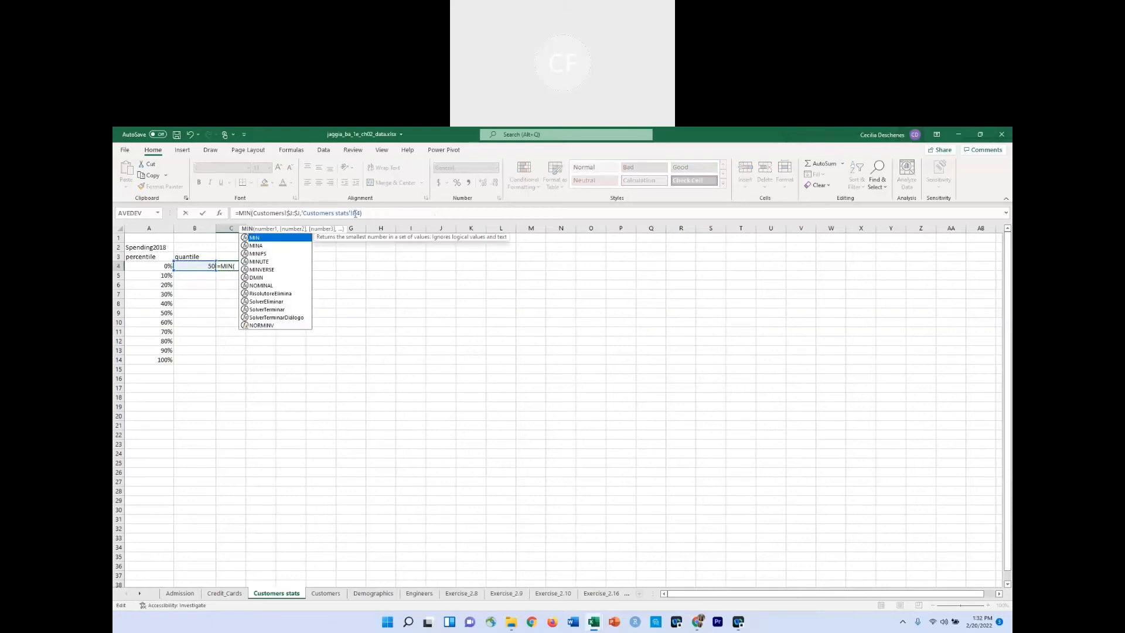
pyautogui.write('(')
pyautogui.moveTo(363, 214); pyautogui.dragTo(301, 213)
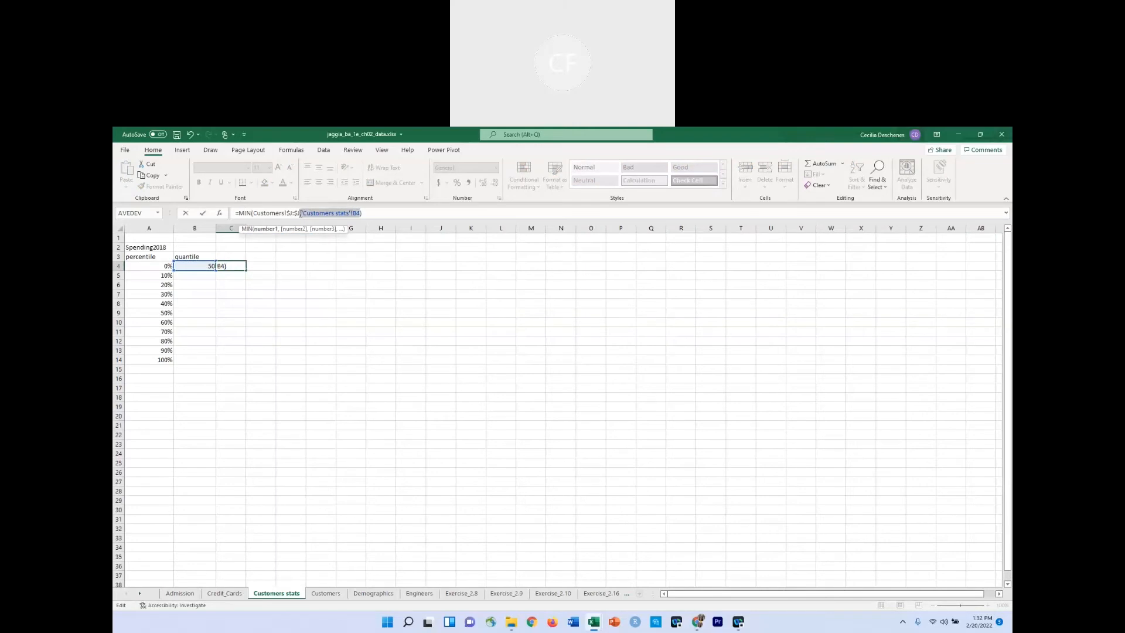
pyautogui.press('BackSpace')
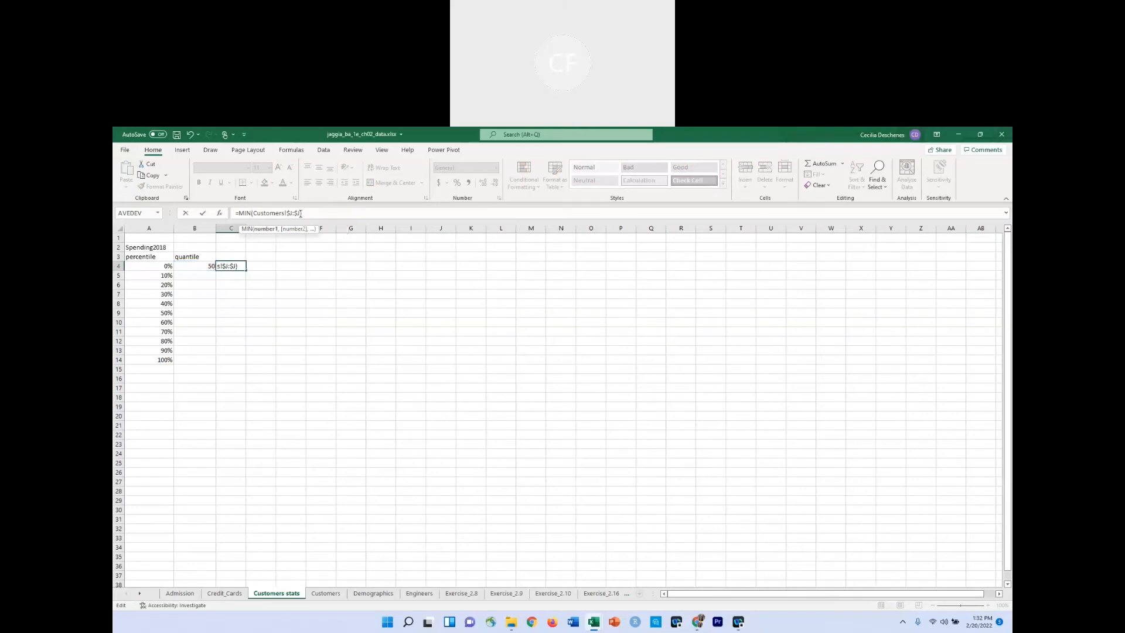
pyautogui.press('Return')
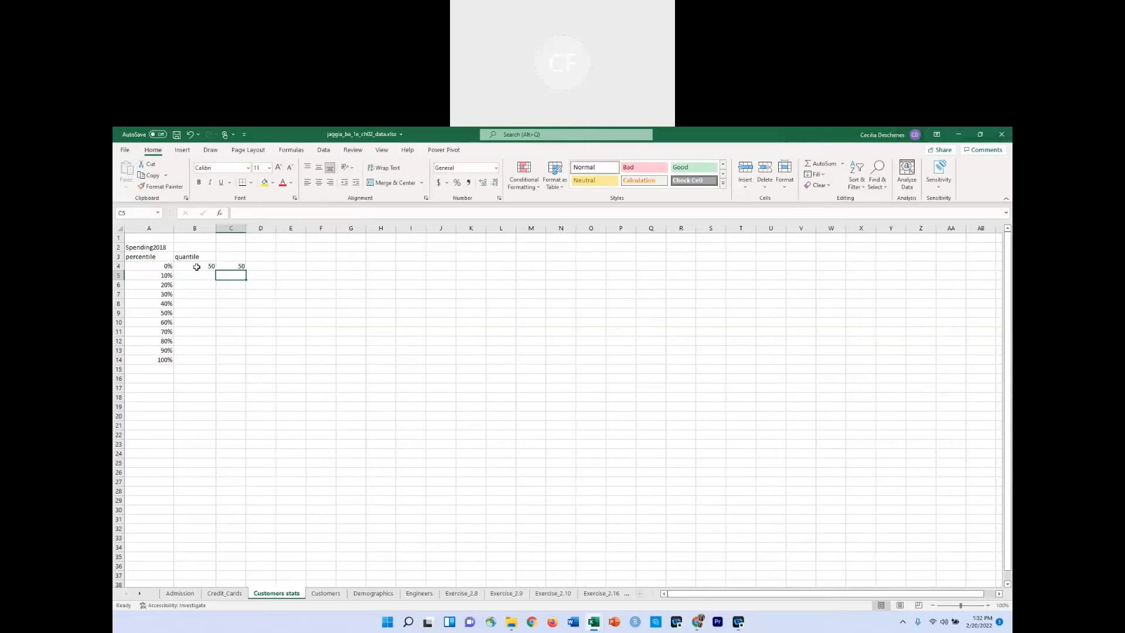
pyautogui.click(224, 269)
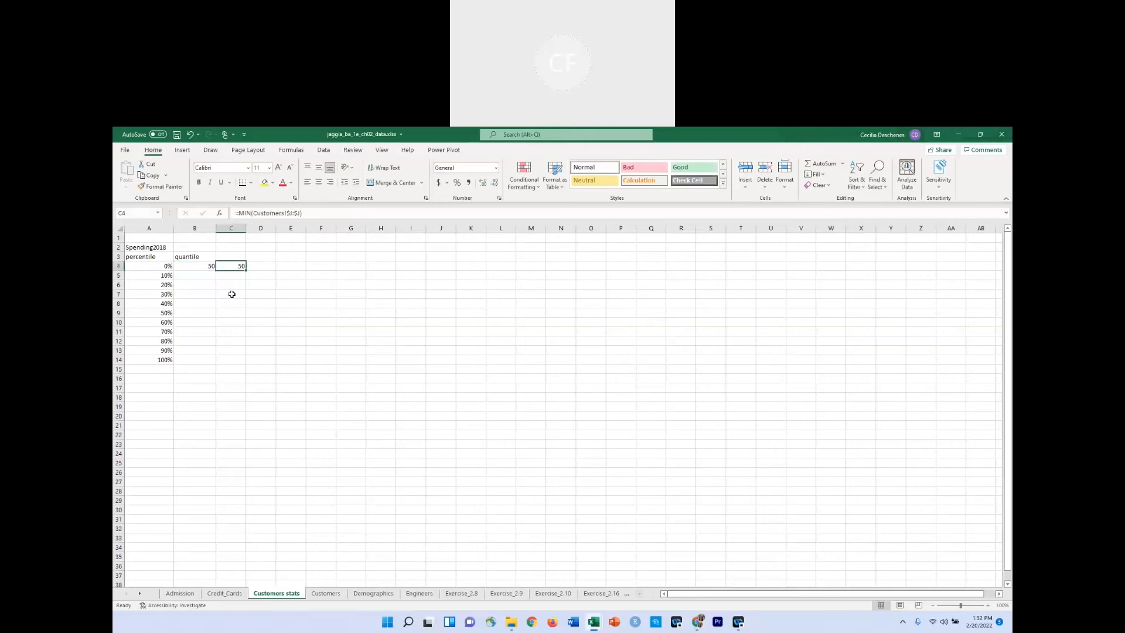
pyautogui.press('BackSpace')
# Fill the quantile formula from B4 down through B14.
pyautogui.click(201, 268)
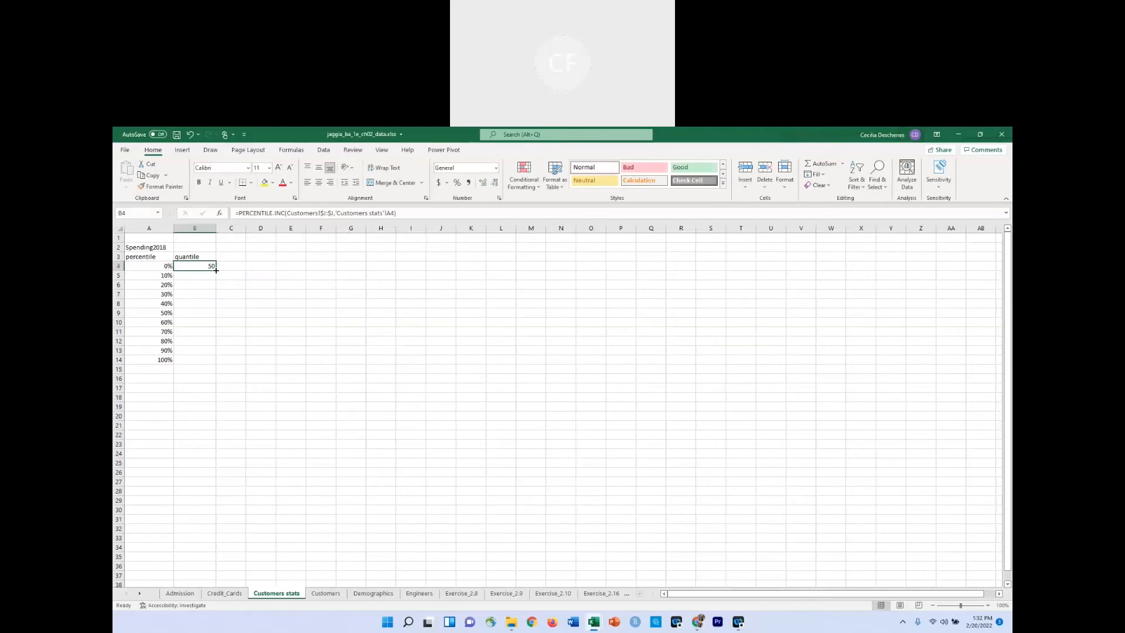
pyautogui.doubleClick(216, 270)
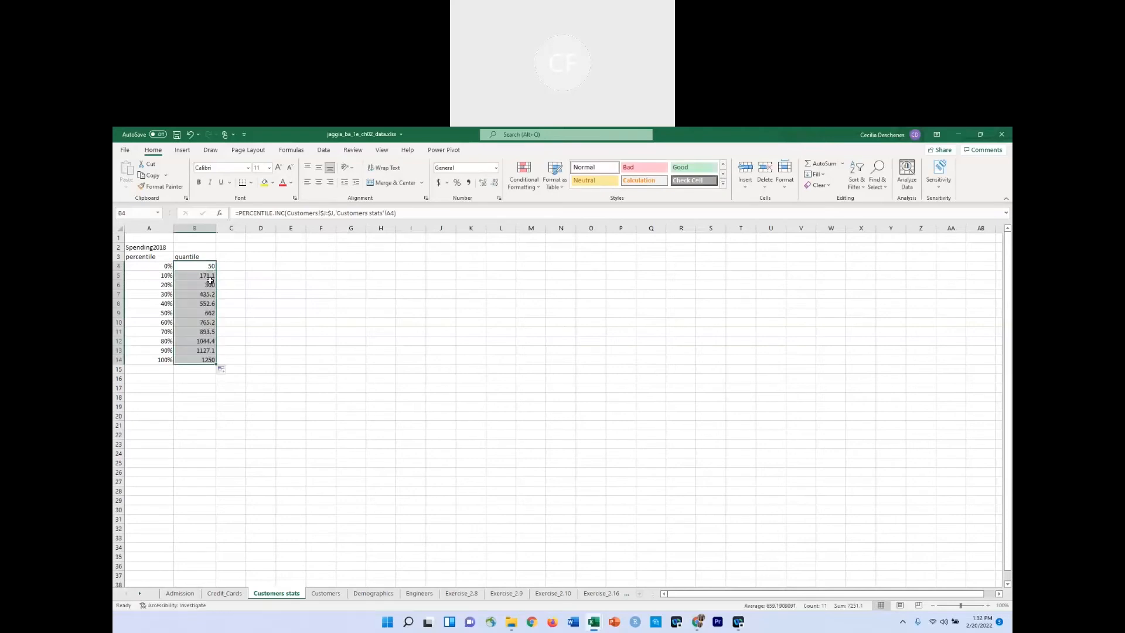
pyautogui.click(208, 379)
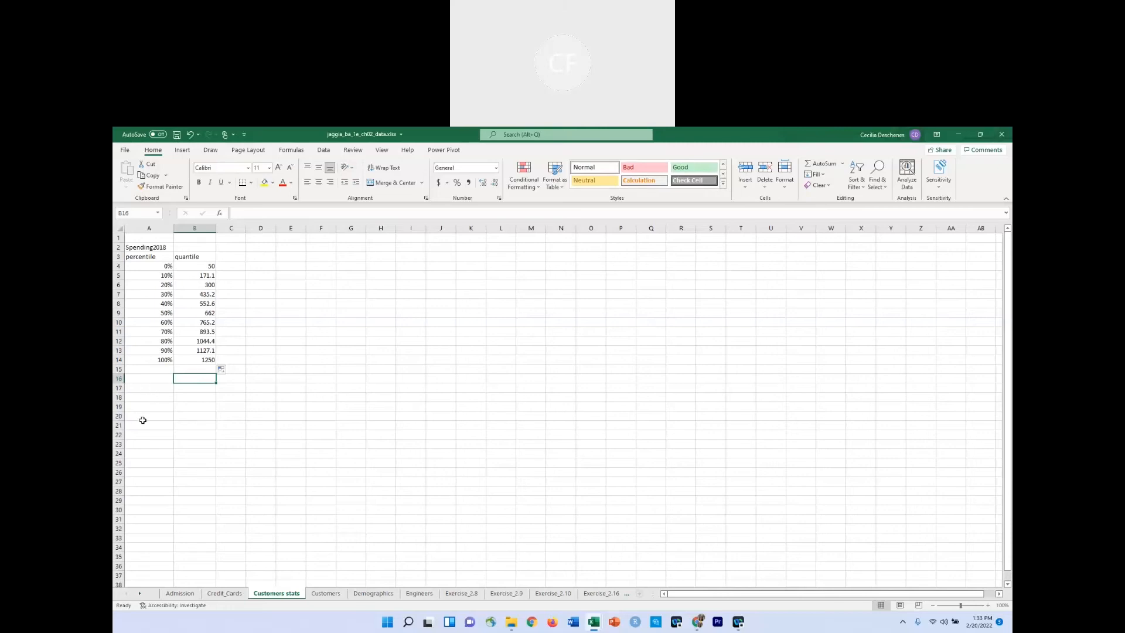
pyautogui.press('alt')
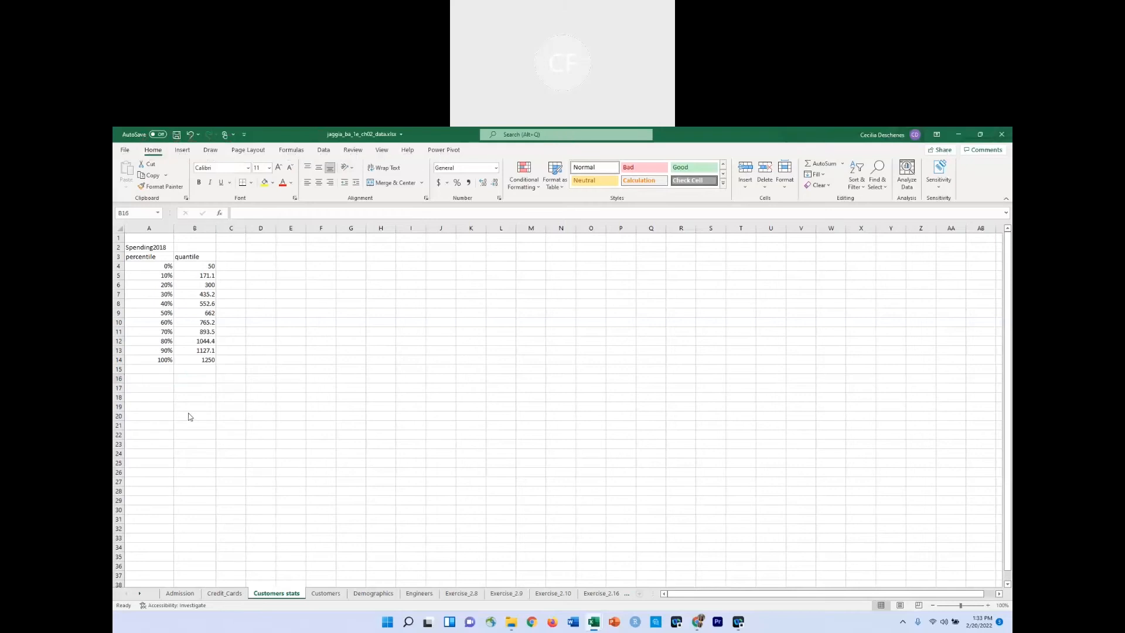
pyautogui.click(155, 384)
pyautogui.click(155, 383)
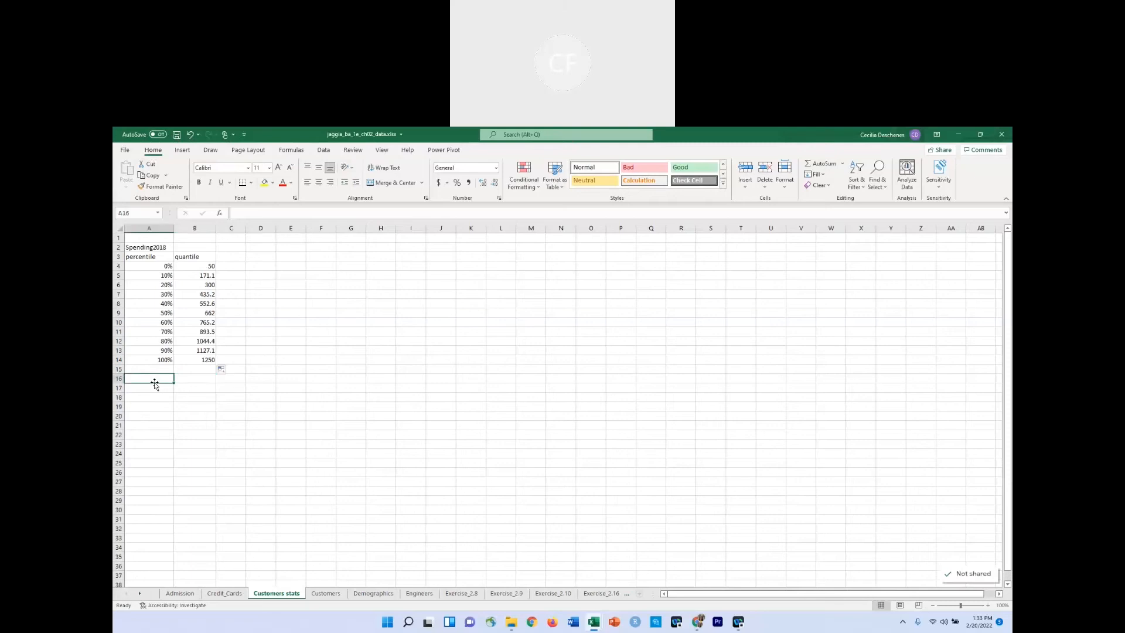
# Enter the heading Quartiles in cell A16 beneath the percentile table.
pyautogui.write('q')
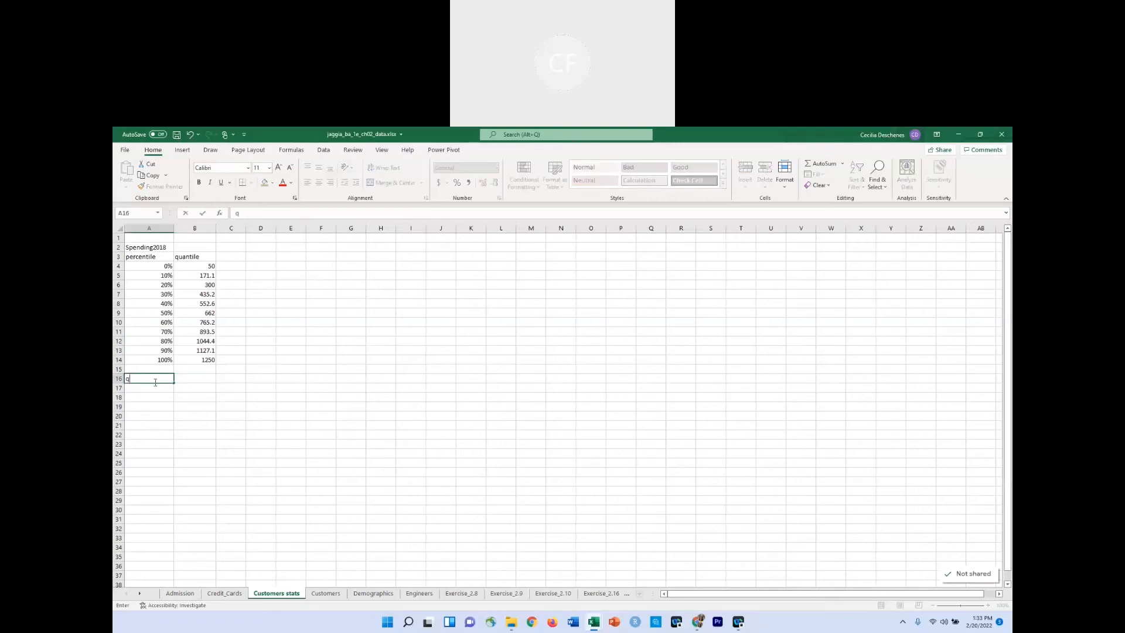
pyautogui.press('BackSpace')
pyautogui.write('W')
pyautogui.press('BackSpace')
pyautogui.write('Quartiles')
pyautogui.press('Return')
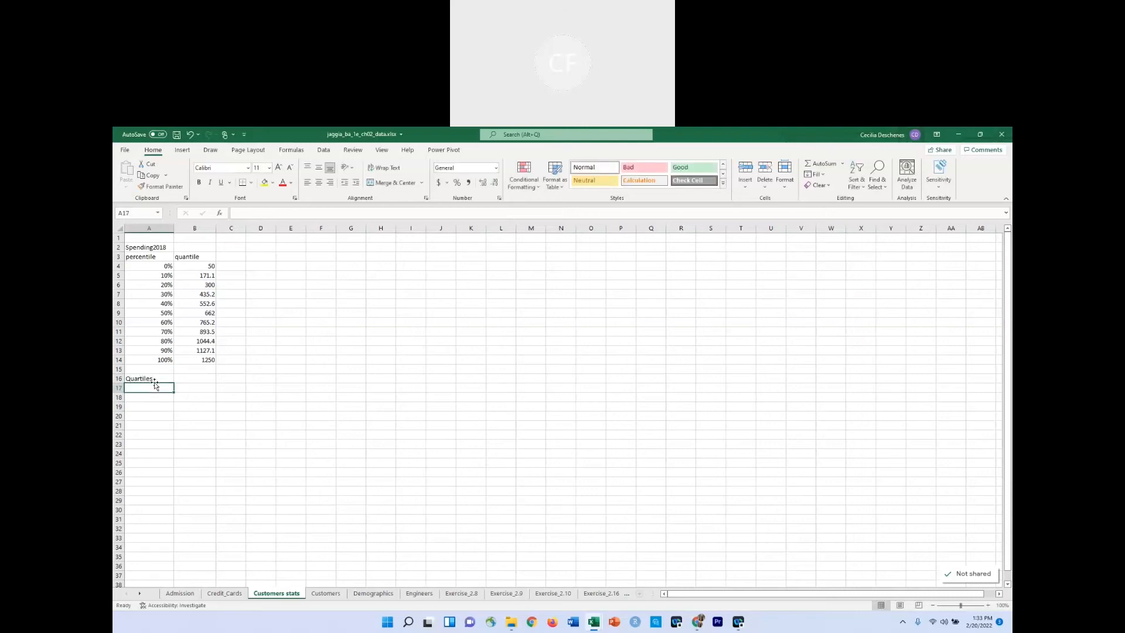
# Label cell A17 as Q1, without the autocompleted text.
pyautogui.write('quartiles')
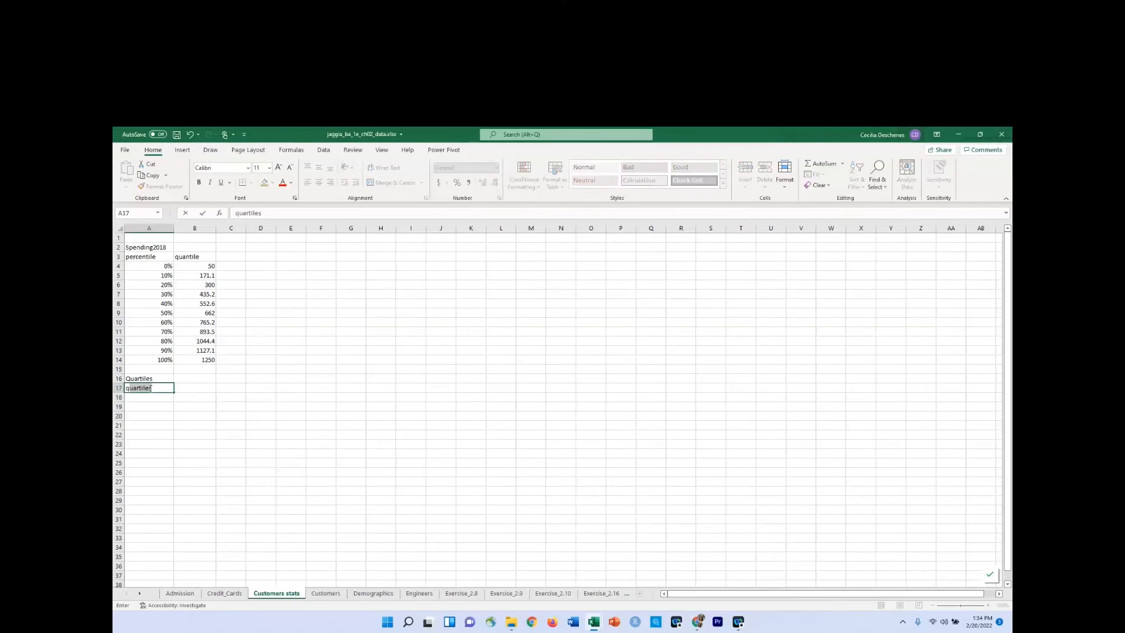
pyautogui.press('BackSpace')
pyautogui.press('BackSpace')
pyautogui.press('BackSpace')
pyautogui.press('BackSpace')
pyautogui.press('BackSpace')
pyautogui.press('BackSpace')
pyautogui.press('BackSpace')
pyautogui.press('BackSpace')
pyautogui.press('BackSpace')
pyautogui.write('quartiles')
pyautogui.press('BackSpace')
pyautogui.press('BackSpace')
pyautogui.press('BackSpace')
pyautogui.press('BackSpace')
pyautogui.press('BackSpace')
pyautogui.press('BackSpace')
pyautogui.press('BackSpace')
pyautogui.press('BackSpace')
pyautogui.write('1')
pyautogui.press('BackSpace')
pyautogui.press('BackSpace')
pyautogui.write('Quartile')
pyautogui.press('BackSpace')
pyautogui.press('BackSpace')
pyautogui.press('BackSpace')
pyautogui.press('BackSpace')
pyautogui.press('BackSpace')
pyautogui.press('BackSpace')
pyautogui.press('BackSpace')
pyautogui.press('BackSpace')
pyautogui.write('1')
pyautogui.press('Return')
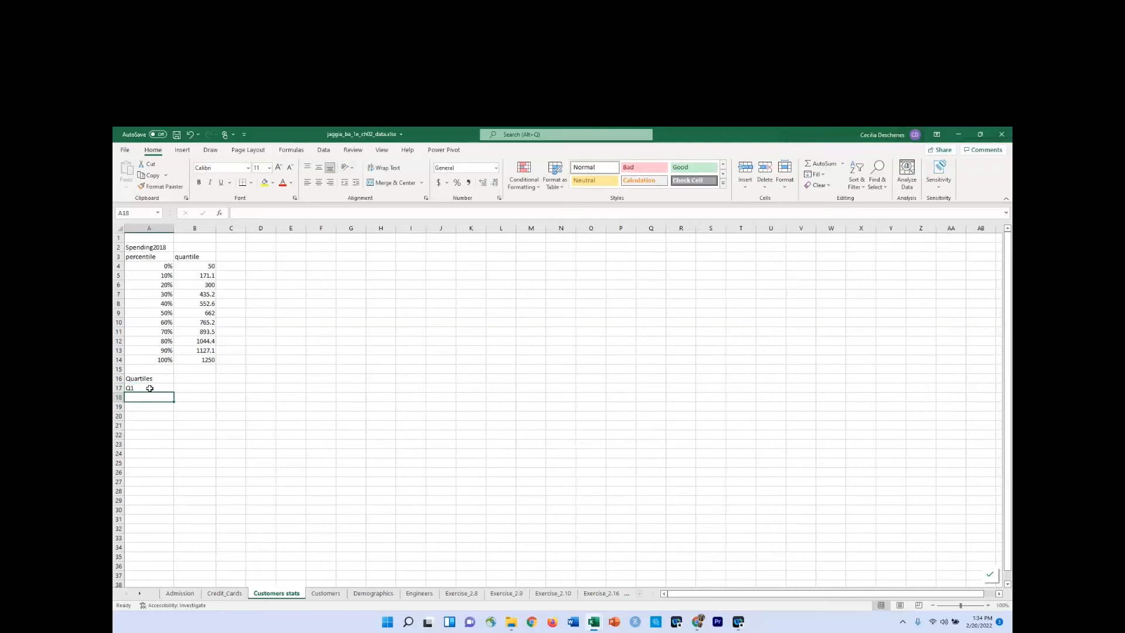
# Label cells A18 and A19 as Q2 and Q3.
pyautogui.write('Q2')
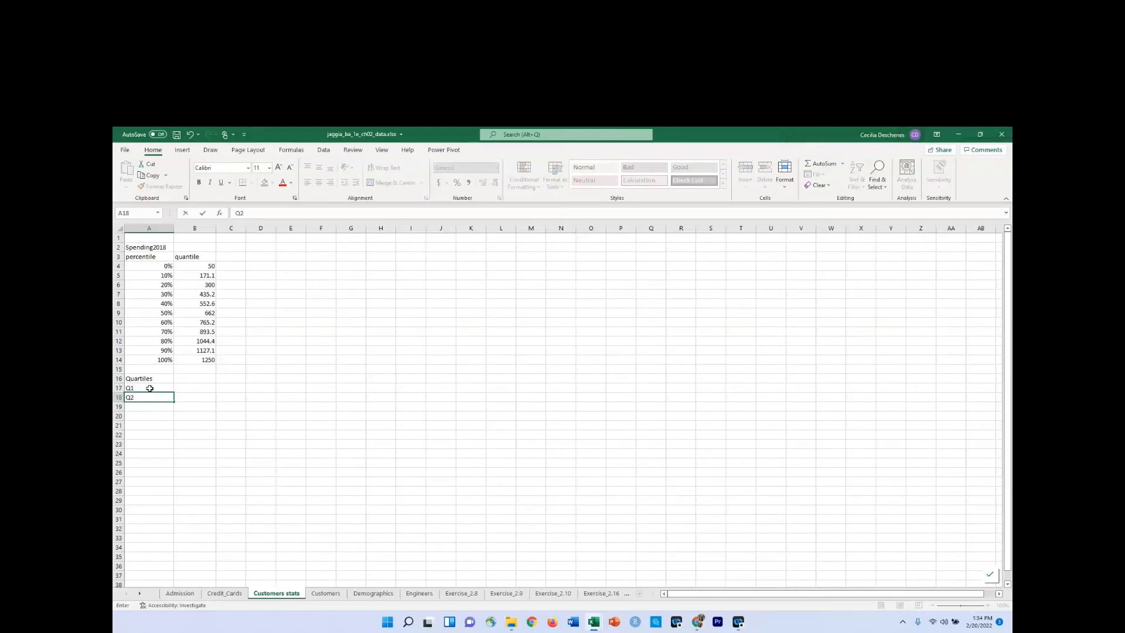
pyautogui.press('Return')
pyautogui.write('Q3')
pyautogui.press('Tab')
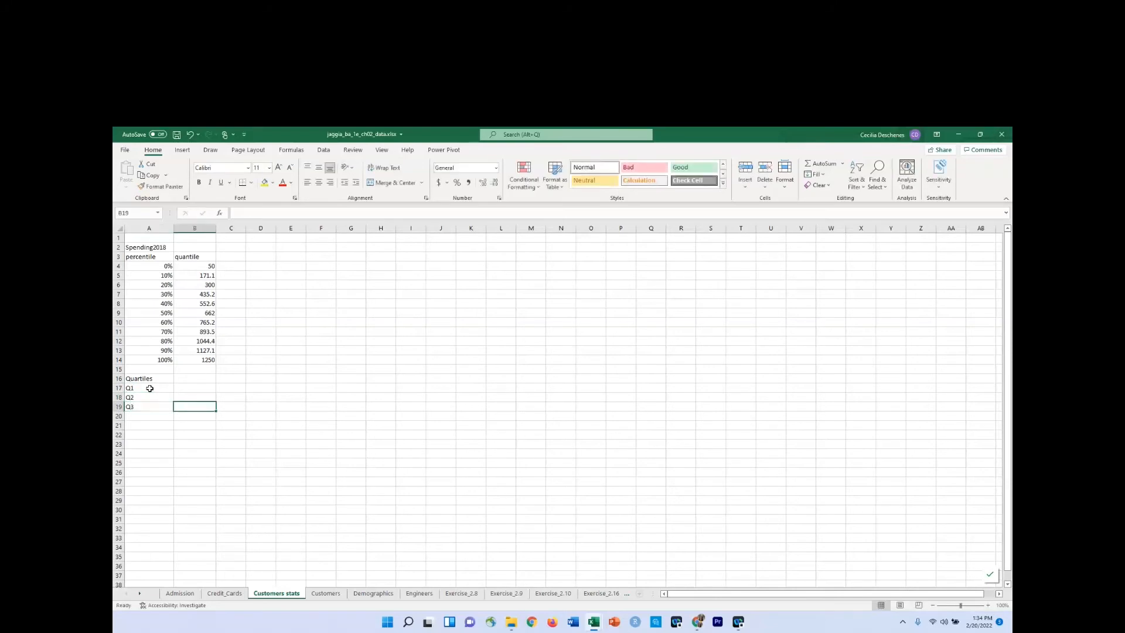
# Enter the column heading percentile in cell B16 beside the Quartiles heading.
pyautogui.click(209, 380)
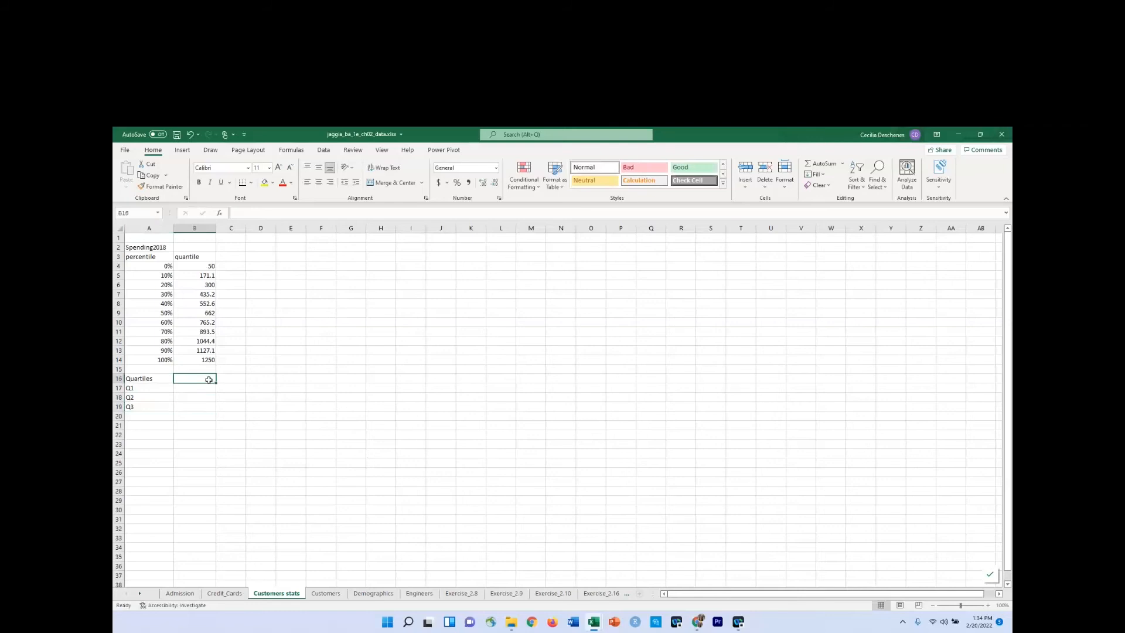
pyautogui.write('perc')
pyautogui.write('entil')
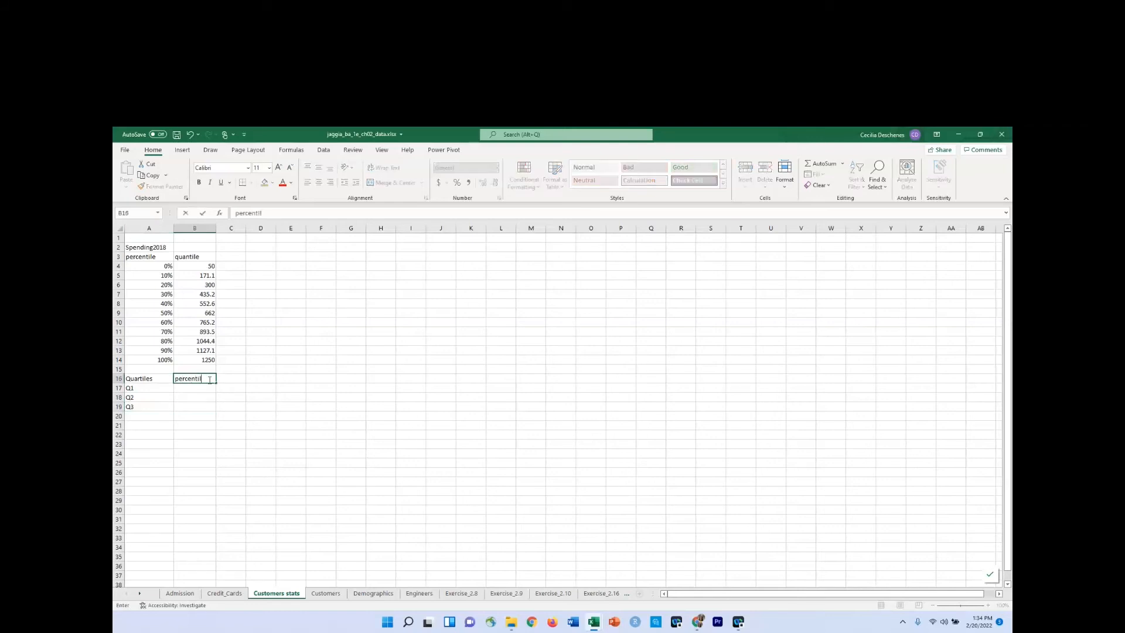
pyautogui.press('Return')
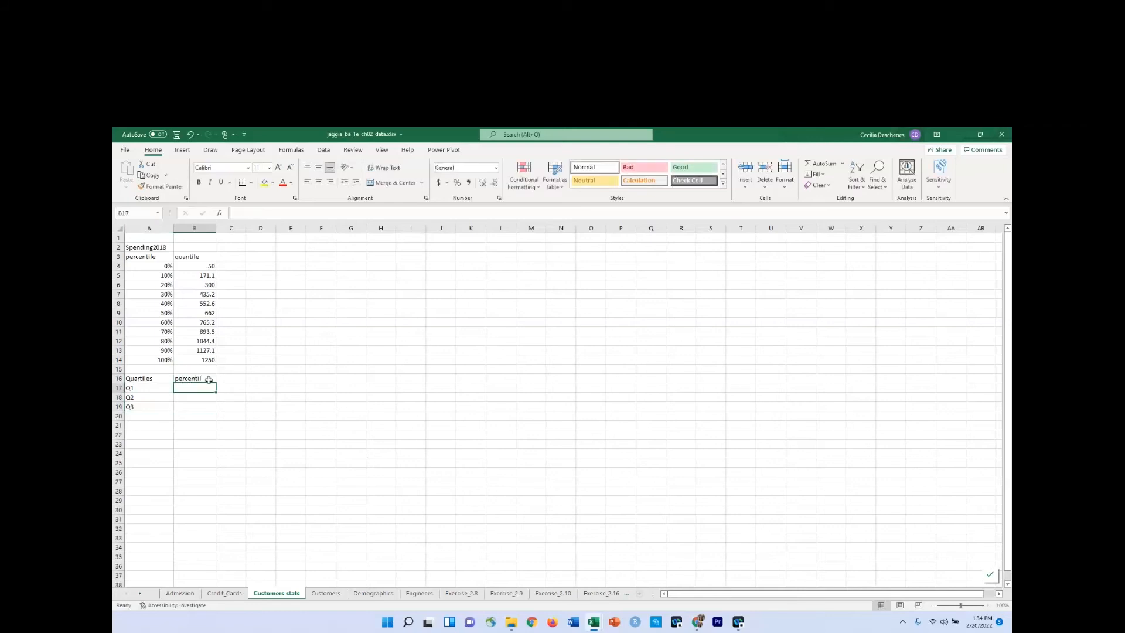
pyautogui.click(209, 380)
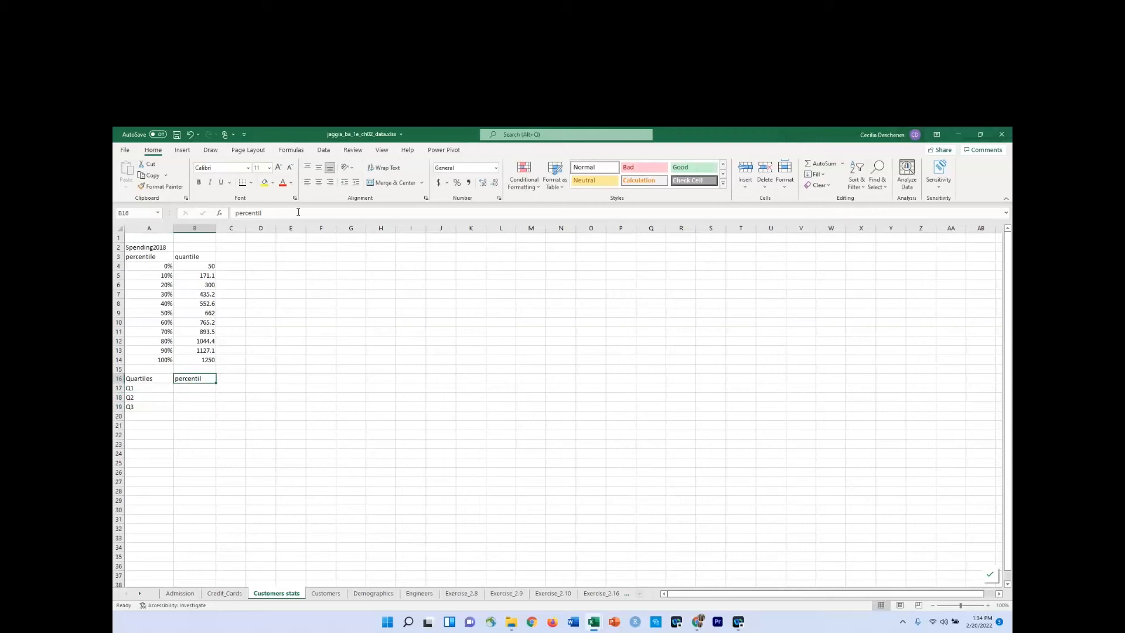
pyautogui.press('F2')
pyautogui.write('e')
pyautogui.click(197, 389)
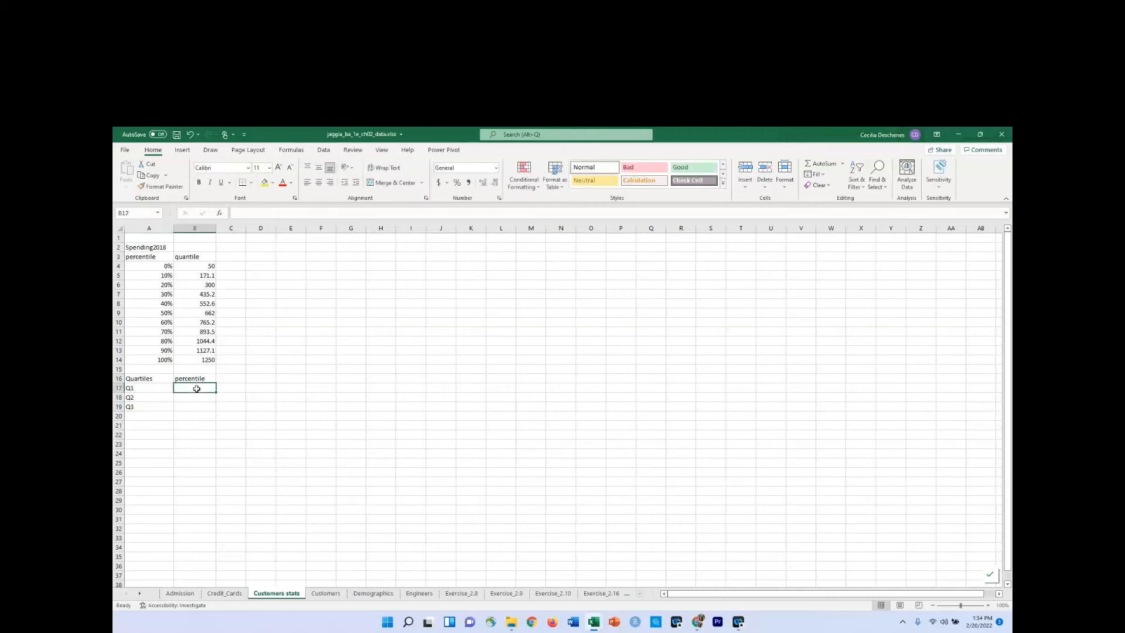
pyautogui.click(212, 358)
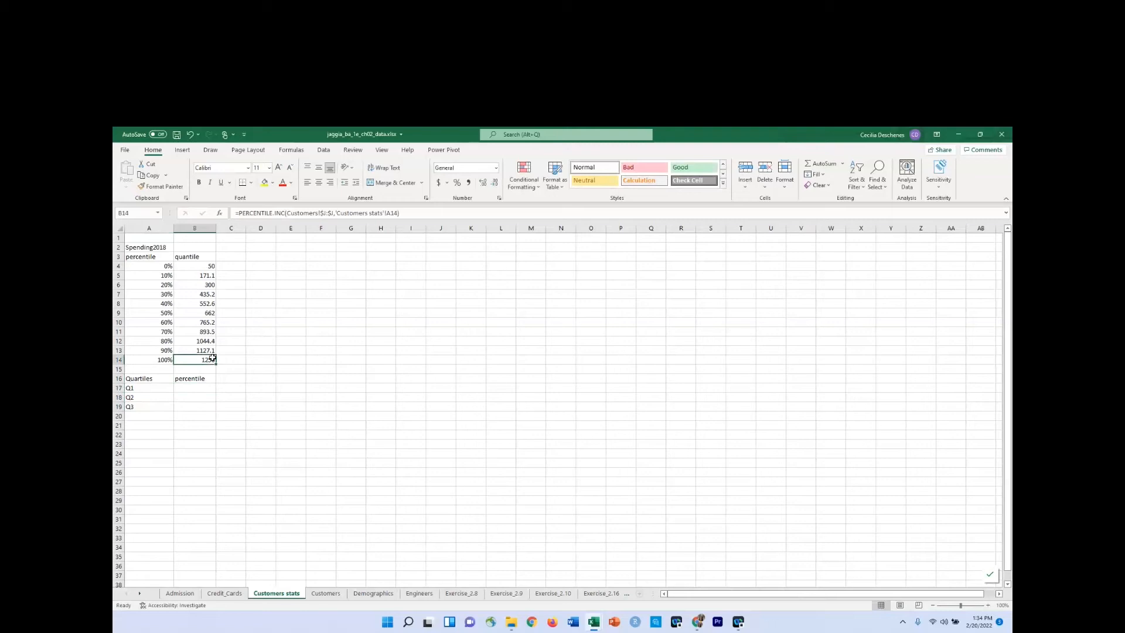
pyautogui.click(197, 388)
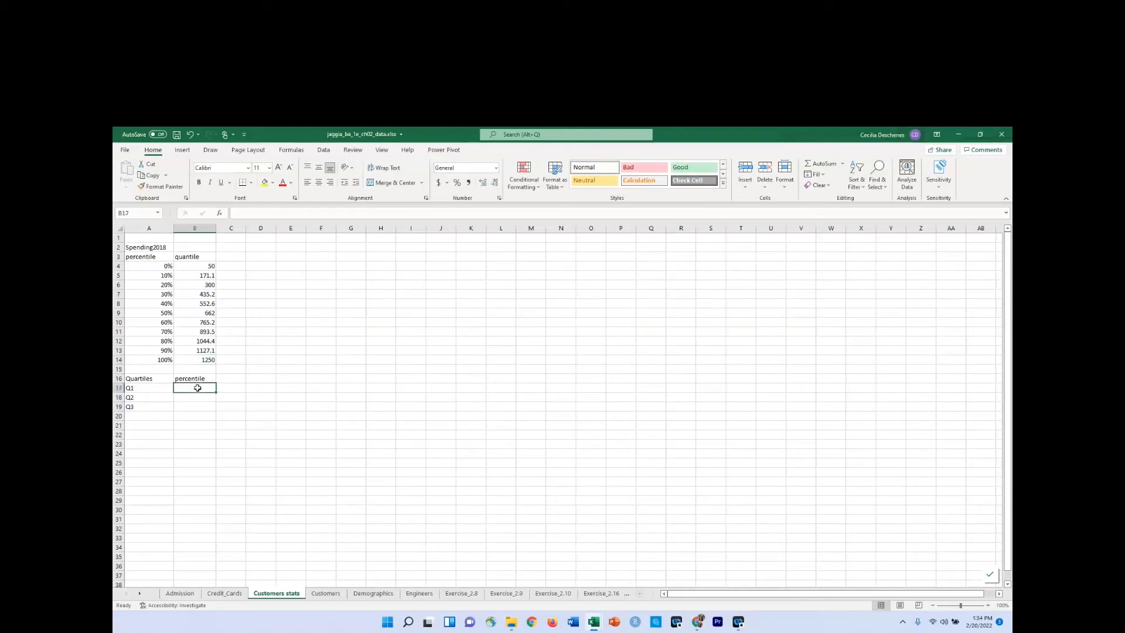
pyautogui.write('0.2')
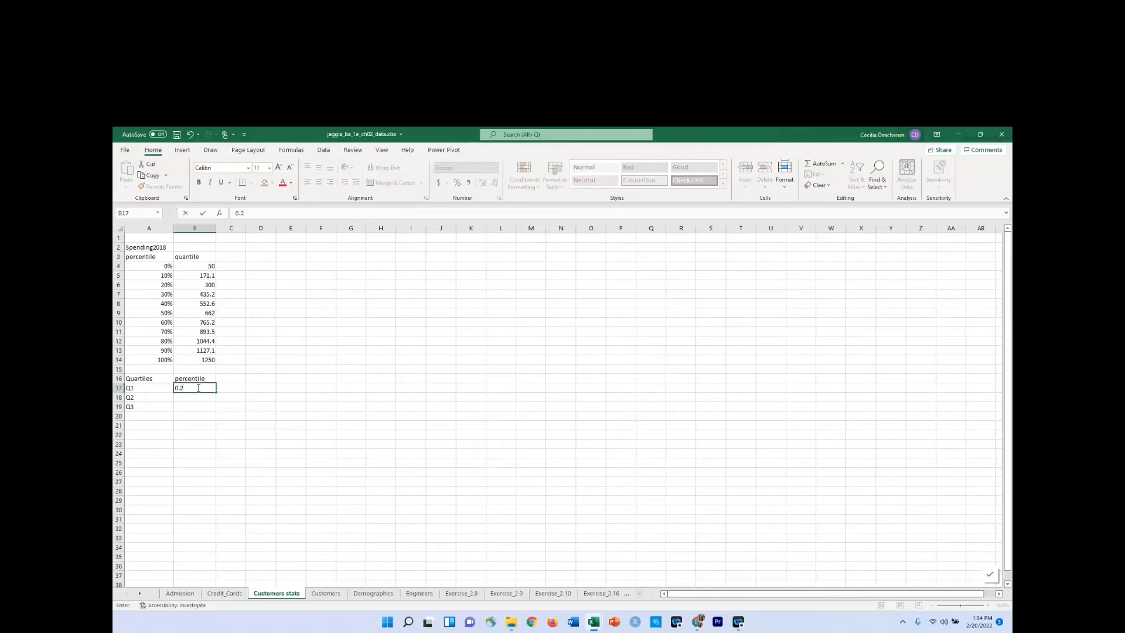
pyautogui.write('25')
pyautogui.press('Return')
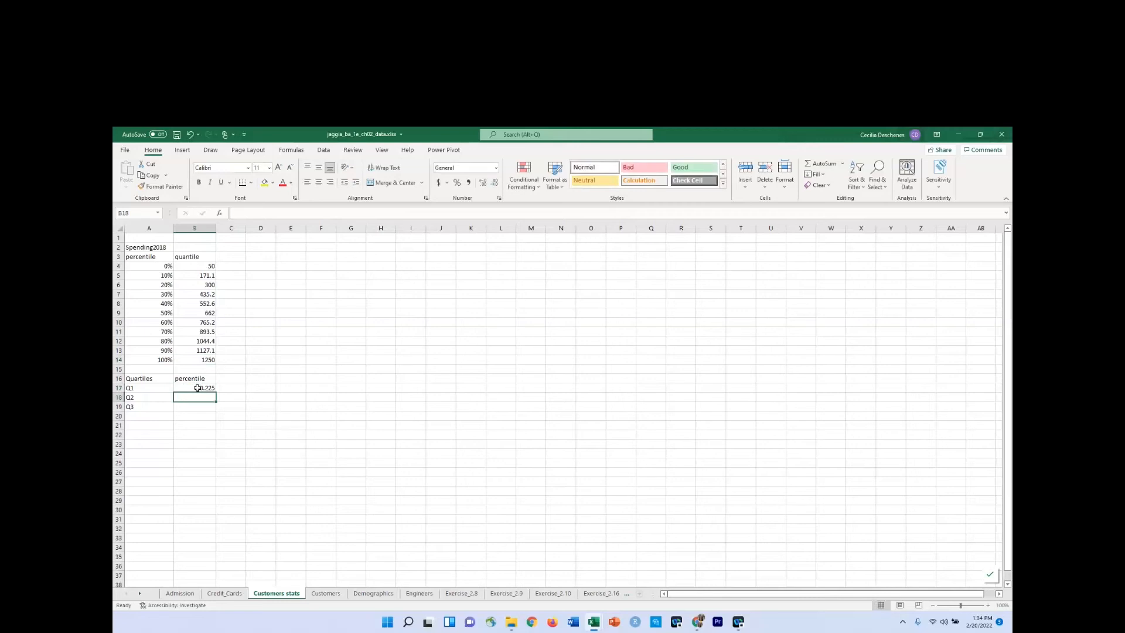
# Enter the percentiles 0.25, 0.5 and 0.75 for Q1, Q2 and Q3 in cells B17 to B19.
pyautogui.click(198, 388)
pyautogui.press('BackSpace')
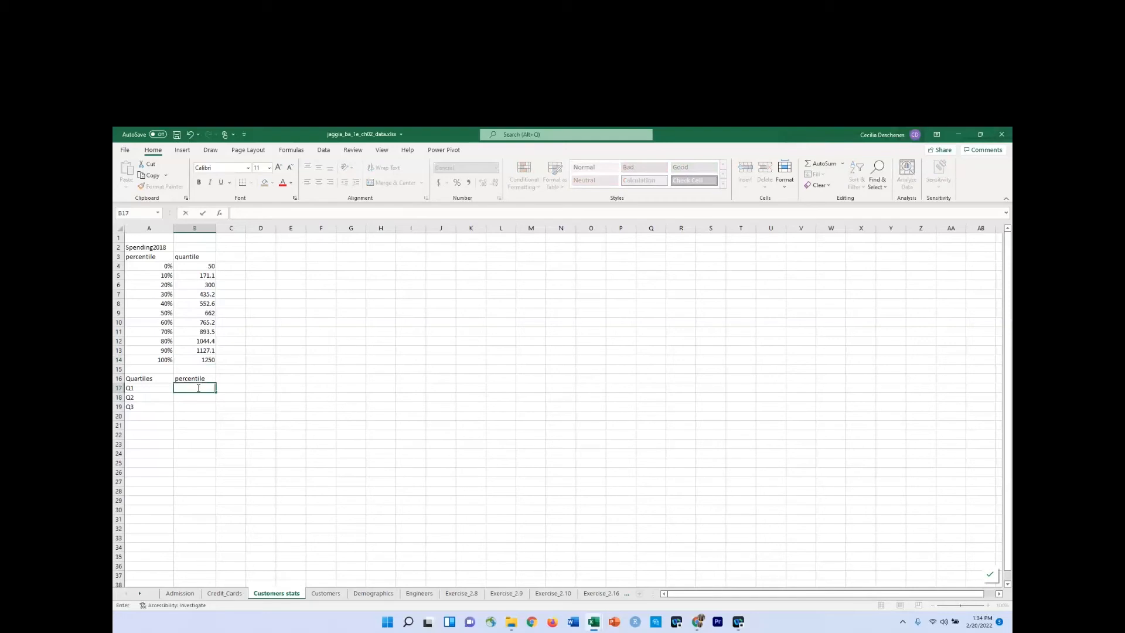
pyautogui.write('0.254')
pyautogui.press('BackSpace')
pyautogui.press('Return')
pyautogui.write('0.5')
pyautogui.press('Return')
pyautogui.write('0.75')
pyautogui.press('Return')
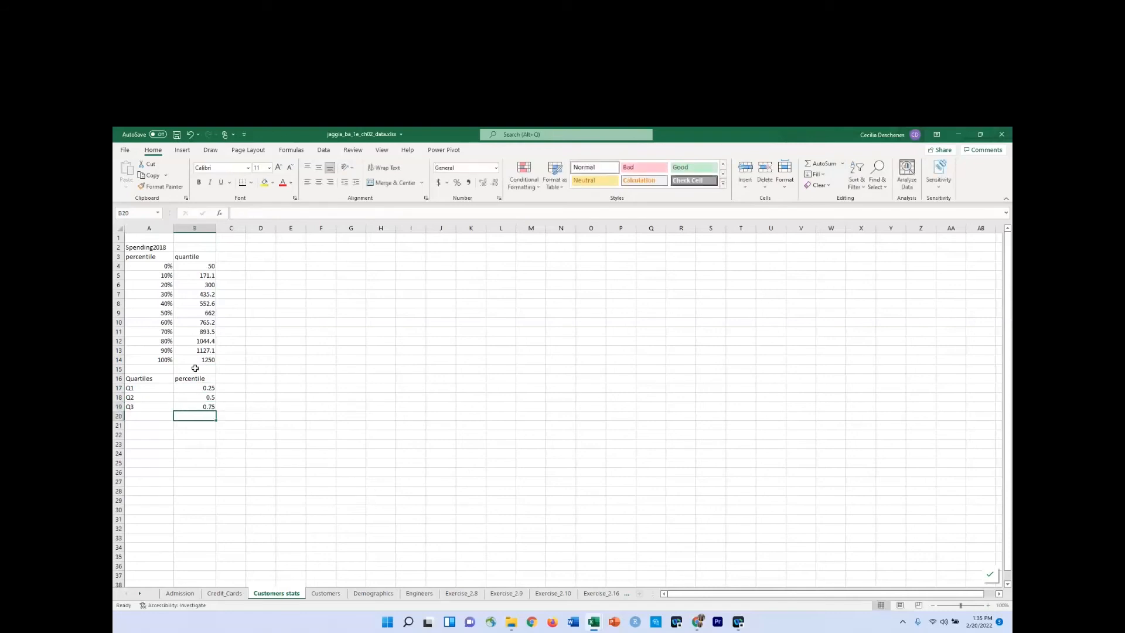
# Copy the PERCENTILE.INC formula from B14 into C17 and check that it references the percentile in B17.
pyautogui.click(195, 360)
pyautogui.hotkey('ctrl', 'c')
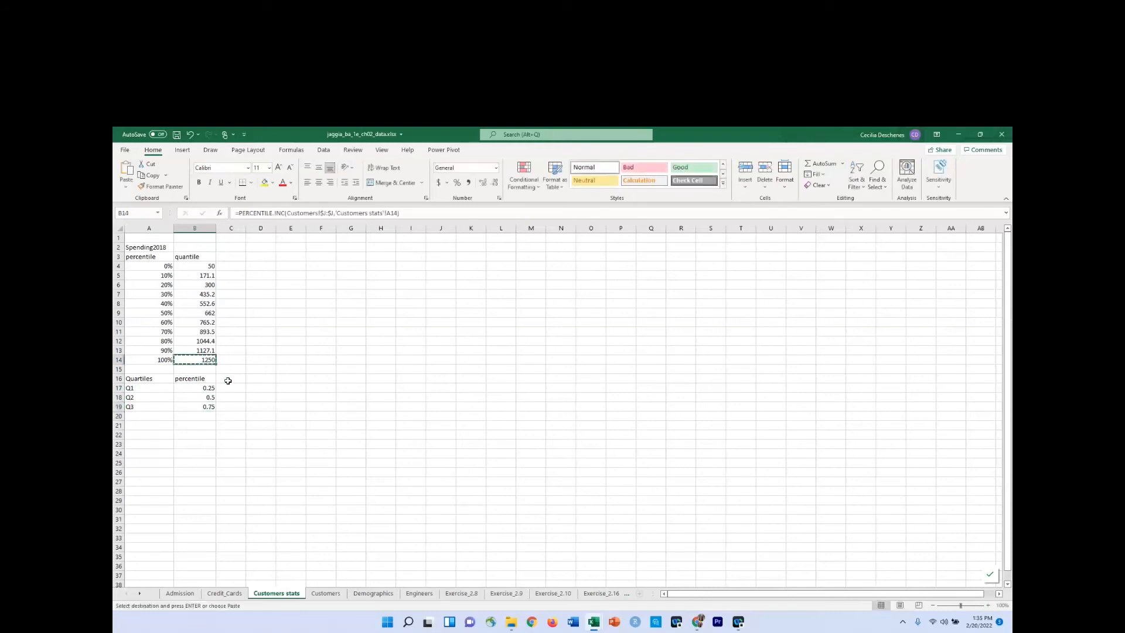
pyautogui.click(229, 385)
pyautogui.hotkey('ctrl', 'v')
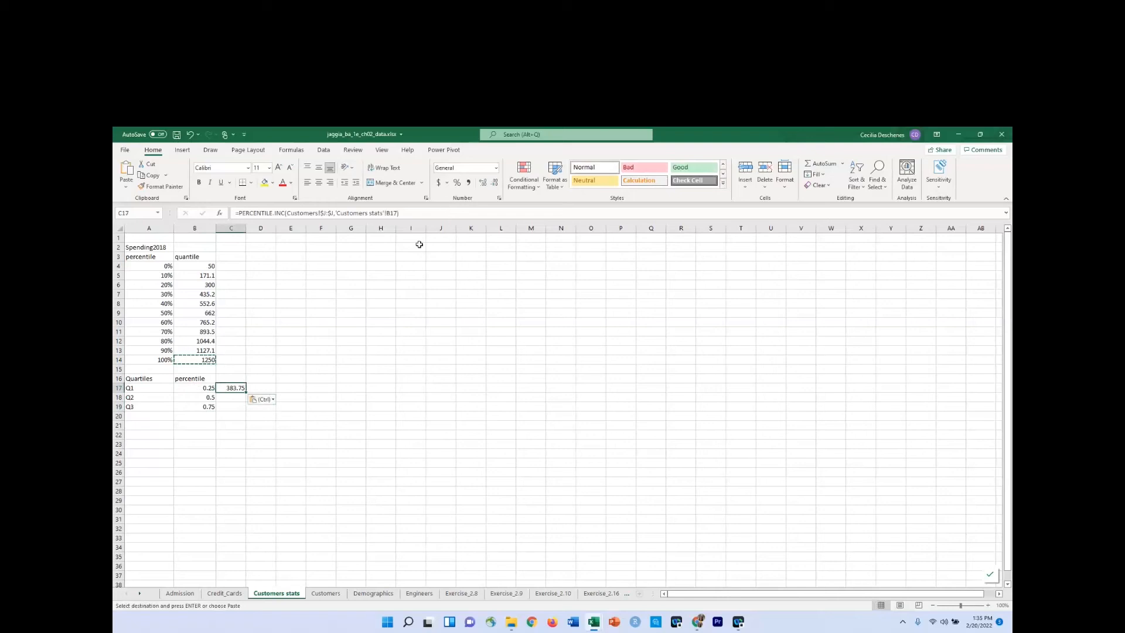
pyautogui.click(417, 212)
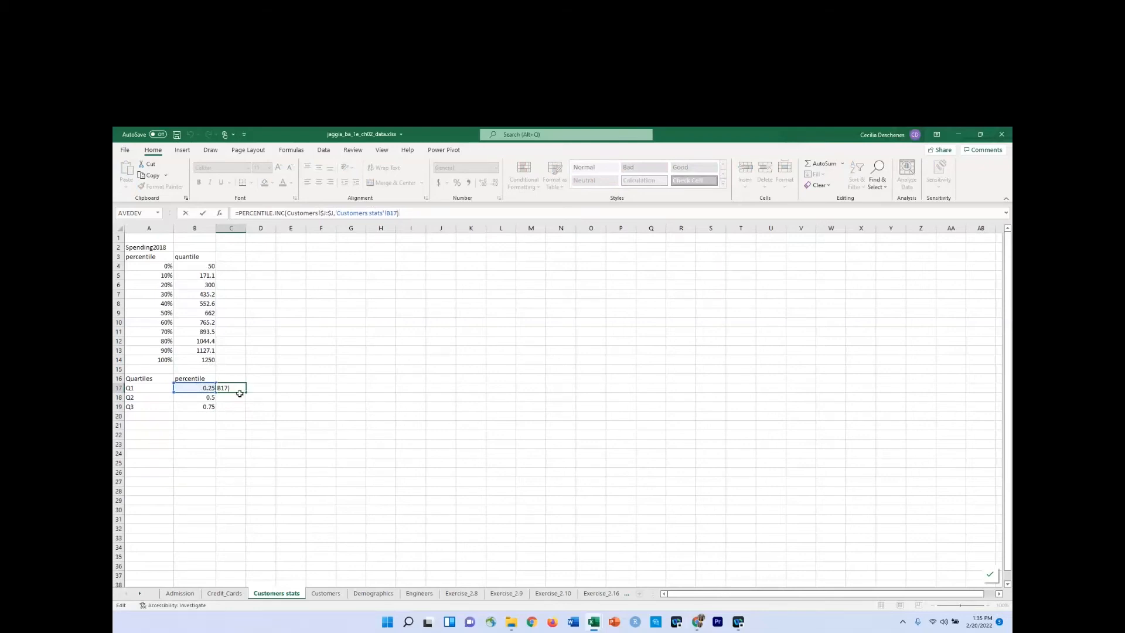
pyautogui.press('Return')
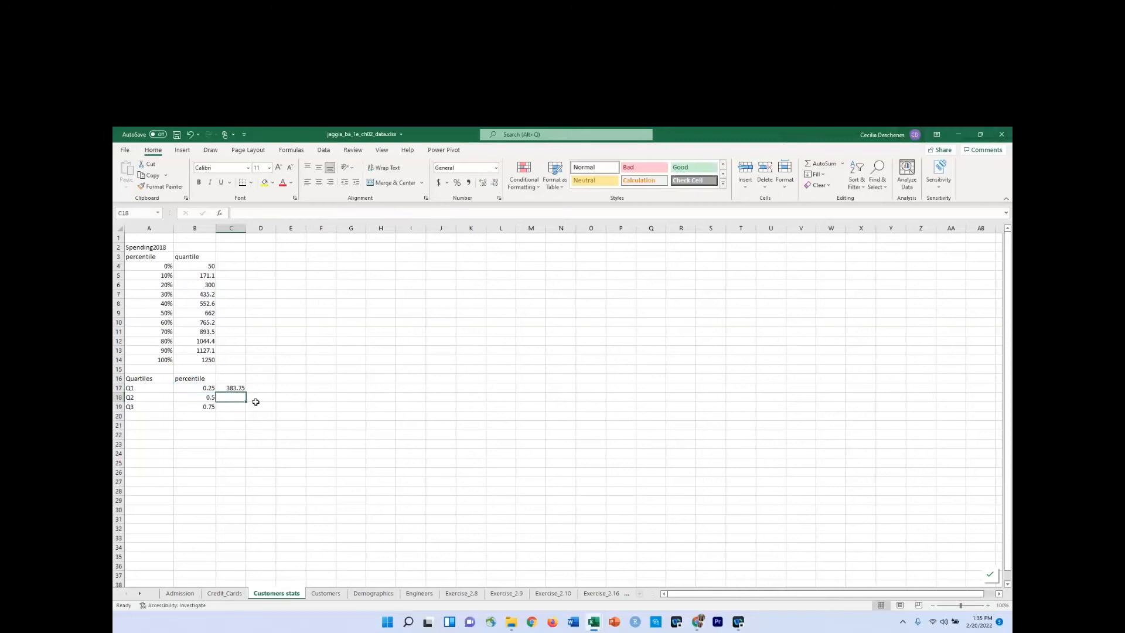
# Fill the PERCENTILE.INC formula from C17 down through C19.
pyautogui.click(266, 382)
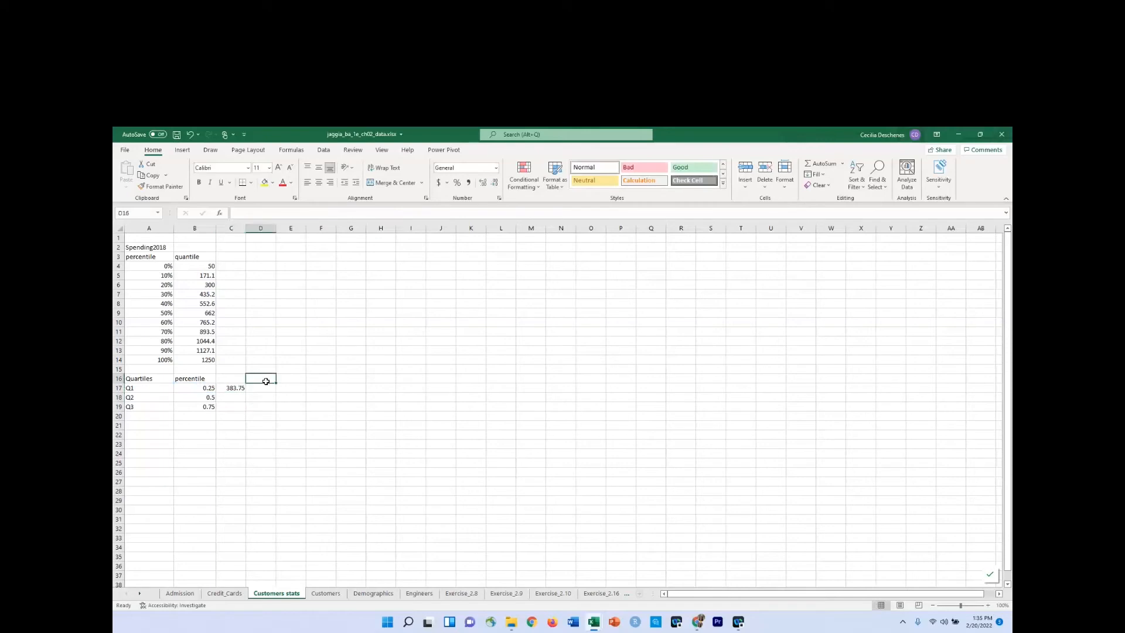
pyautogui.press('Down')
pyautogui.click(242, 387)
pyautogui.moveTo(245, 391); pyautogui.dragTo(246, 413)
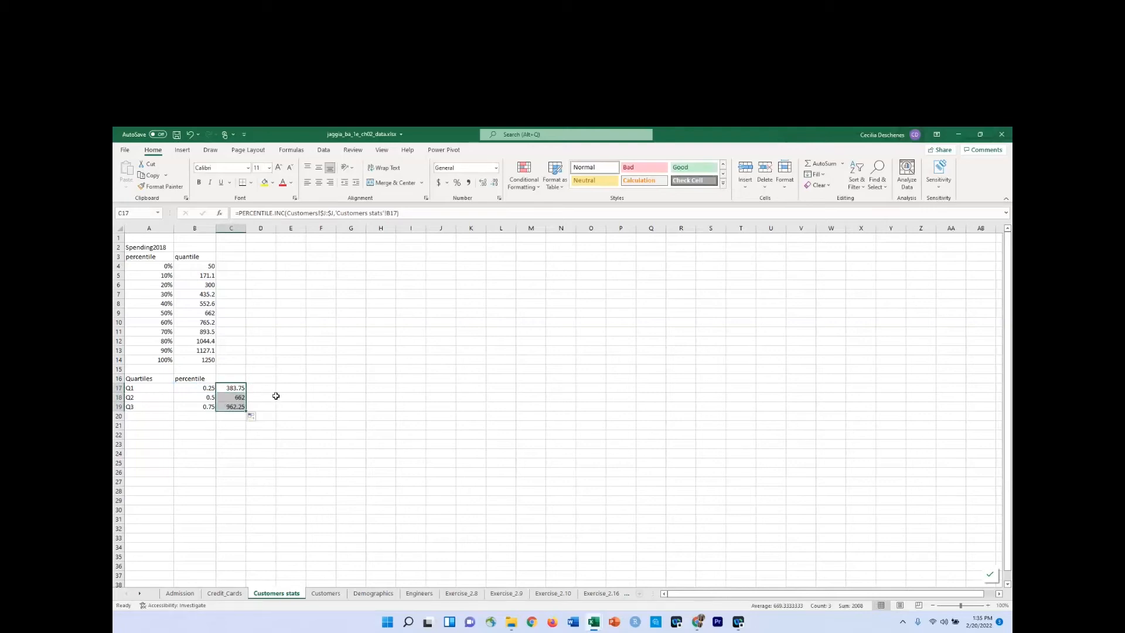
# Enter =QUARTILE.INC(Customers!J:J,1) in cell D17, using the Spending2018 column as the array.
pyautogui.click(264, 389)
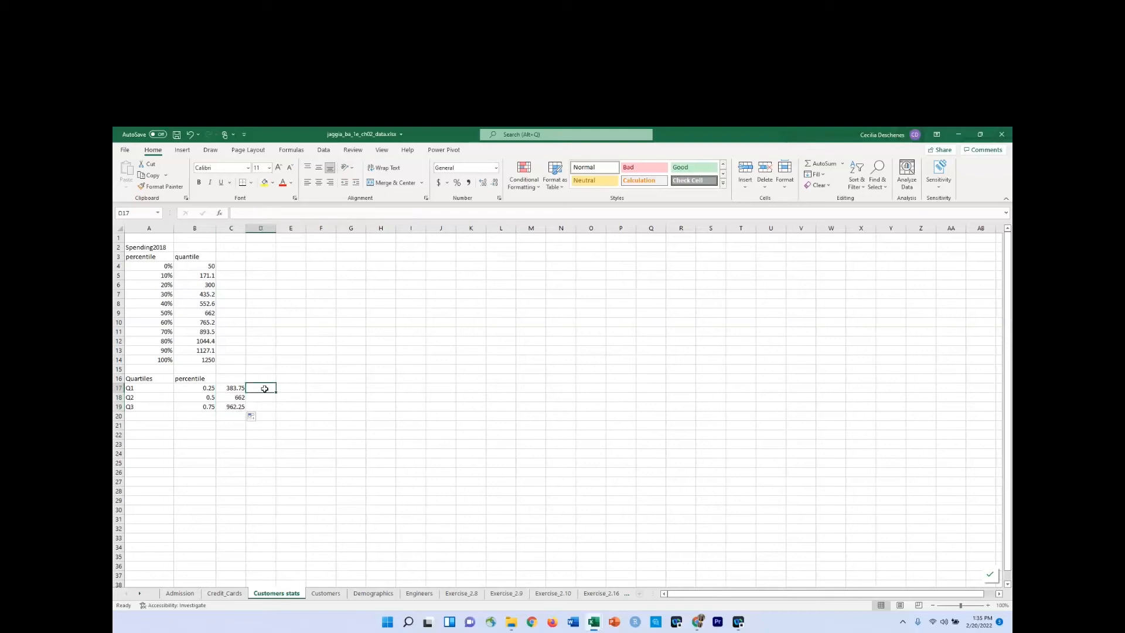
pyautogui.write('=qua')
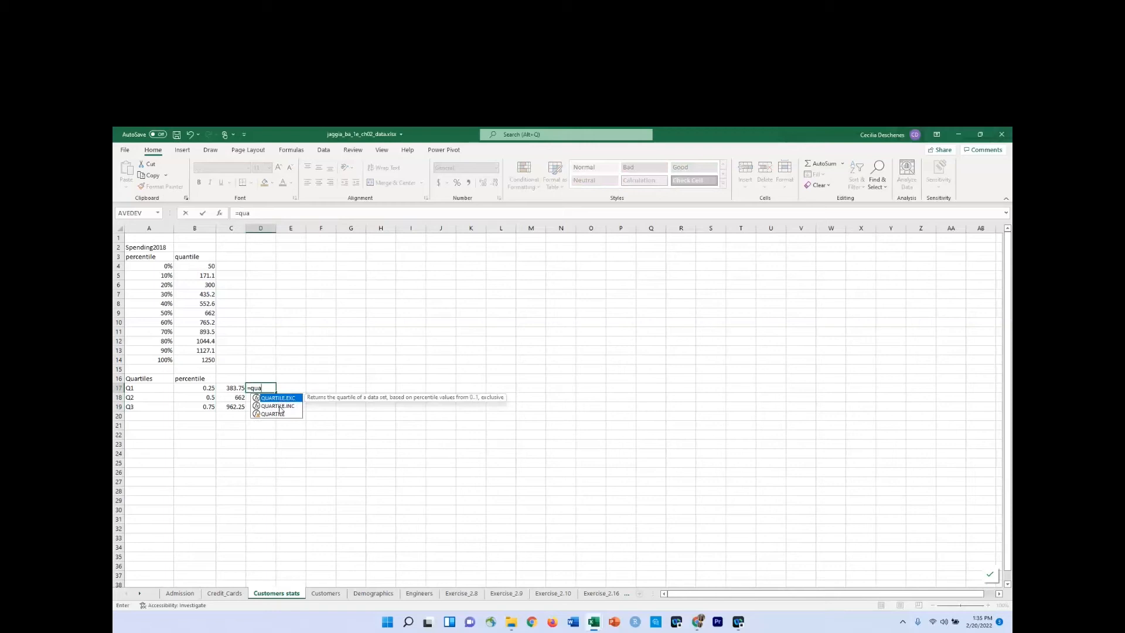
pyautogui.click(280, 408)
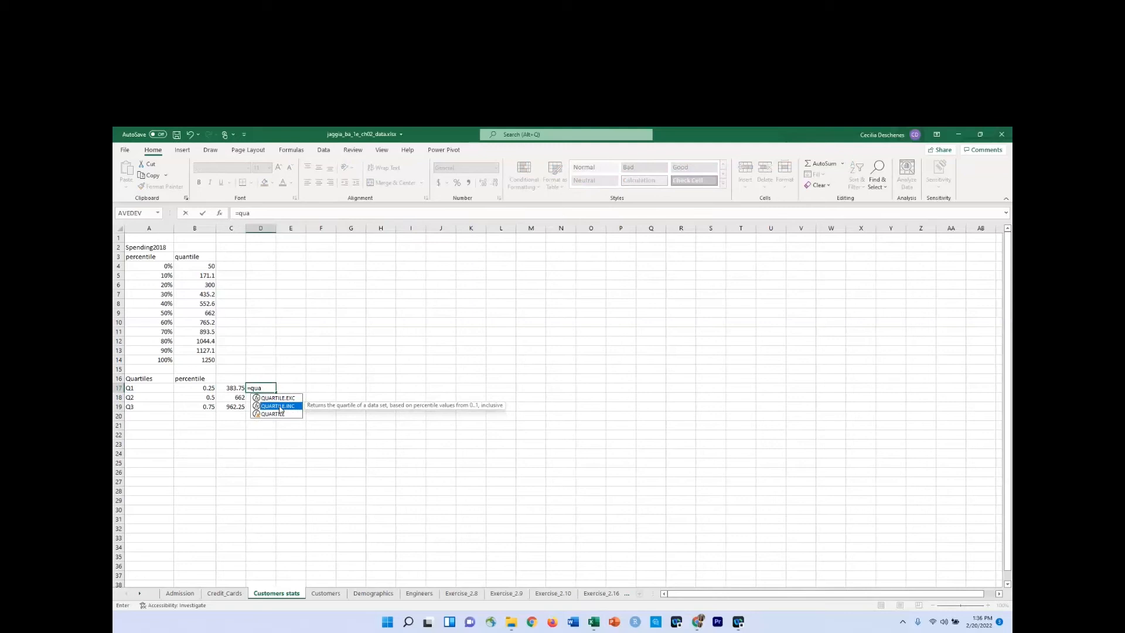
pyautogui.doubleClick(281, 408)
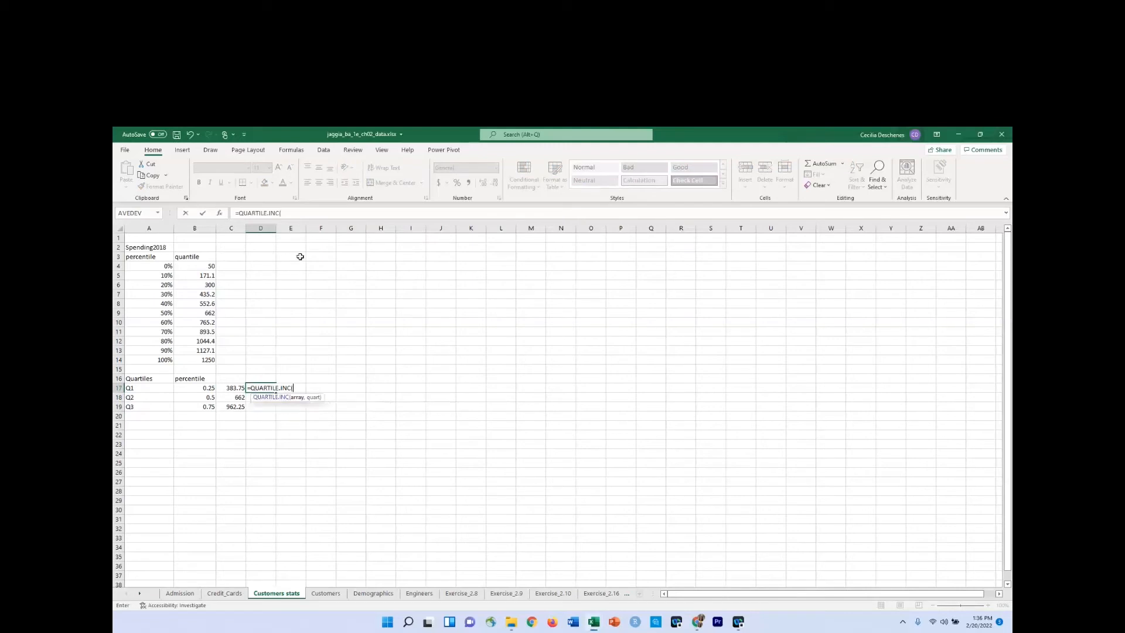
pyautogui.click(294, 214)
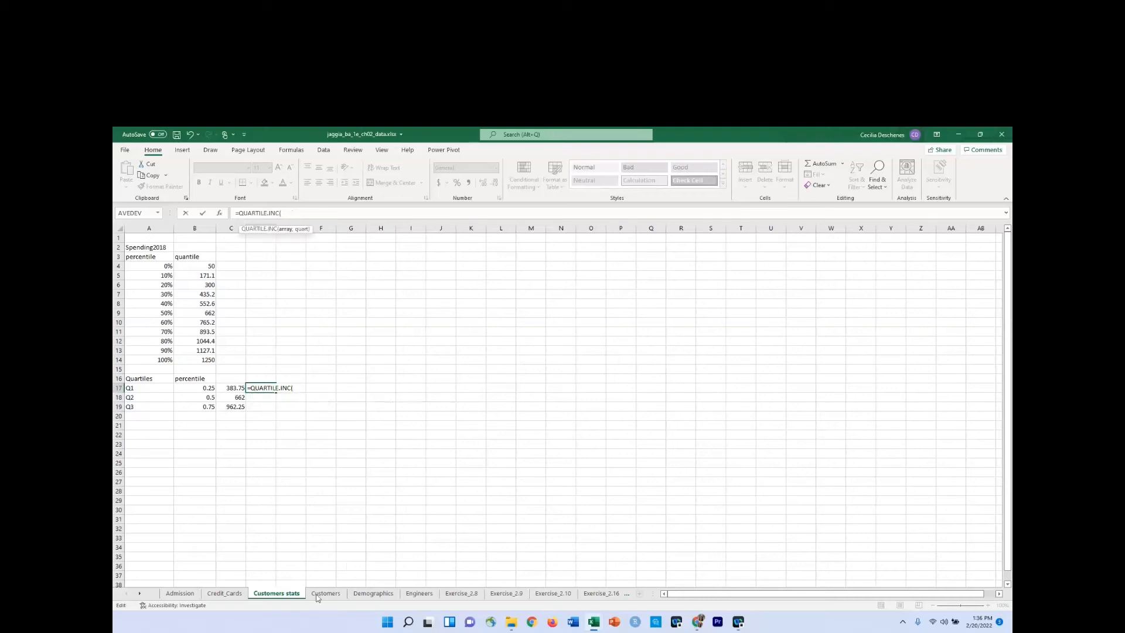
pyautogui.click(317, 595)
pyautogui.click(550, 227)
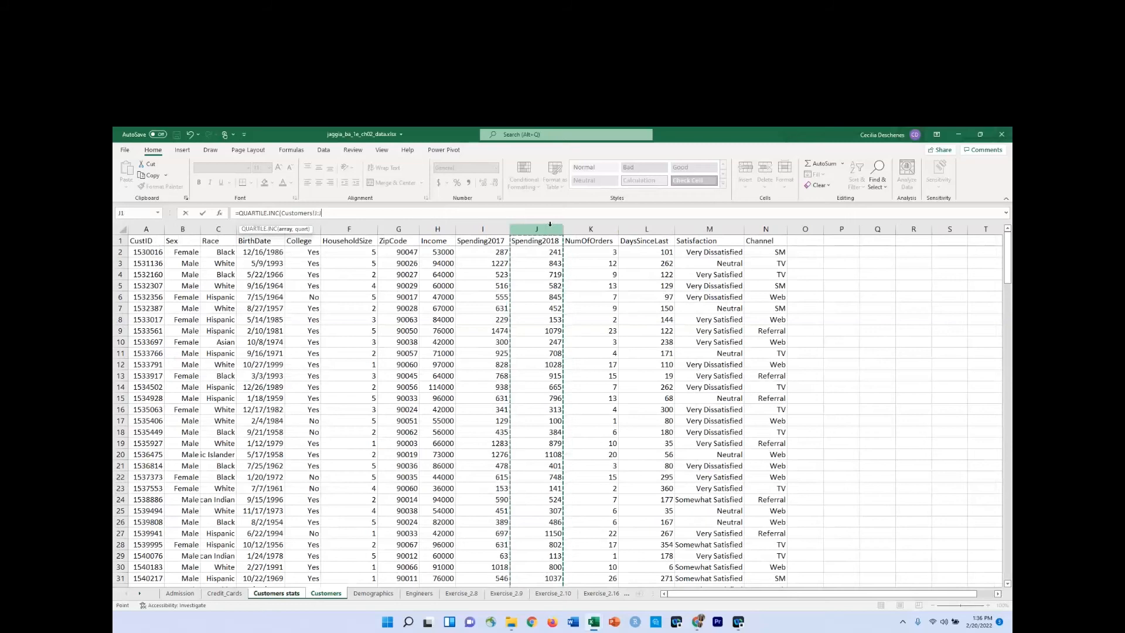
pyautogui.write(',1')
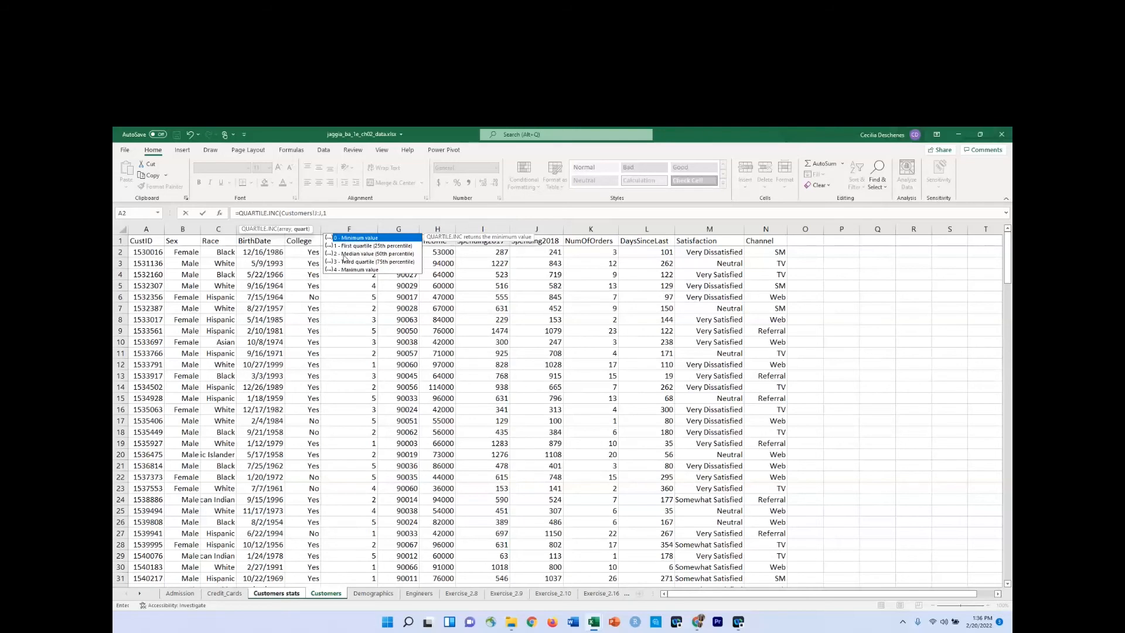
pyautogui.write(')')
pyautogui.press('Return')
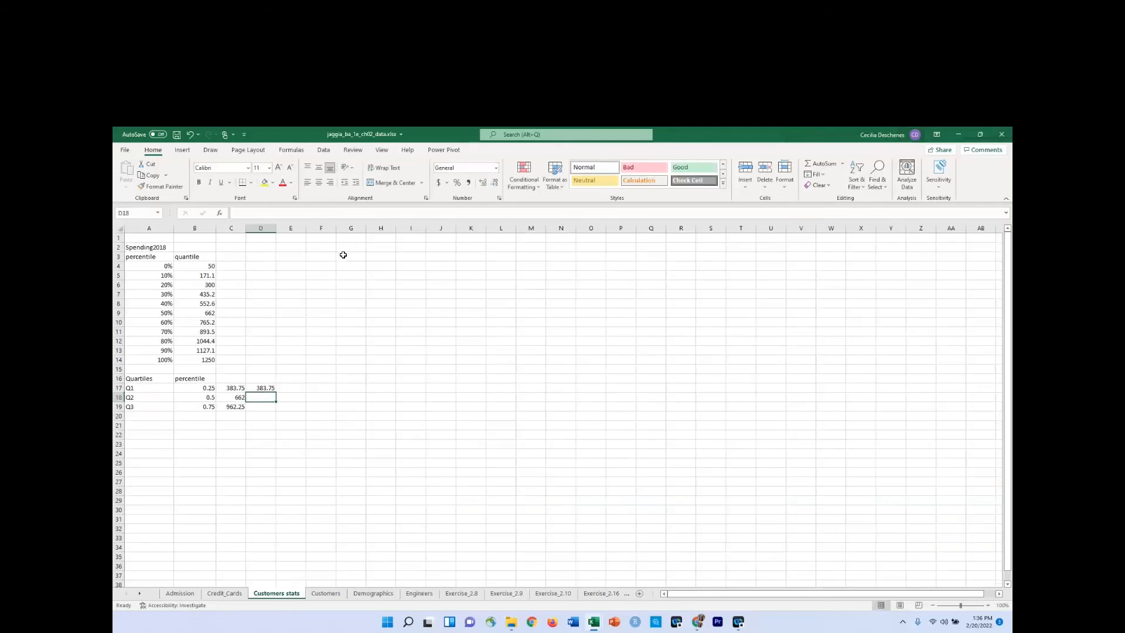
# Fill the QUARTILE.INC formula from D17 down through D19 and set the quart argument in D18 to 2.
pyautogui.click(266, 389)
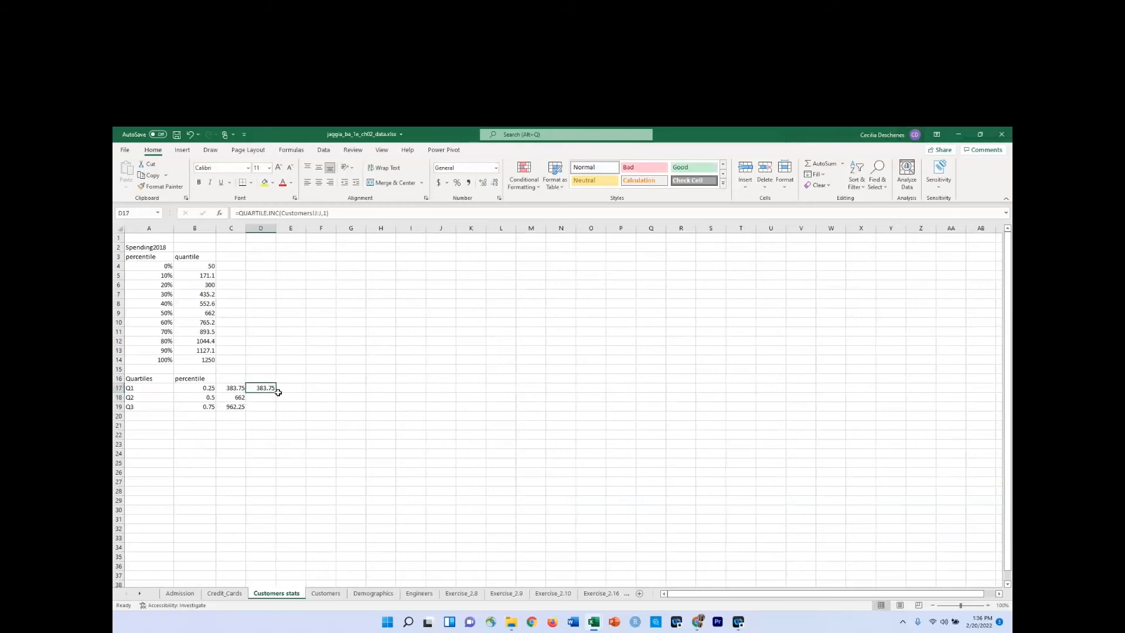
pyautogui.moveTo(278, 392); pyautogui.dragTo(273, 410)
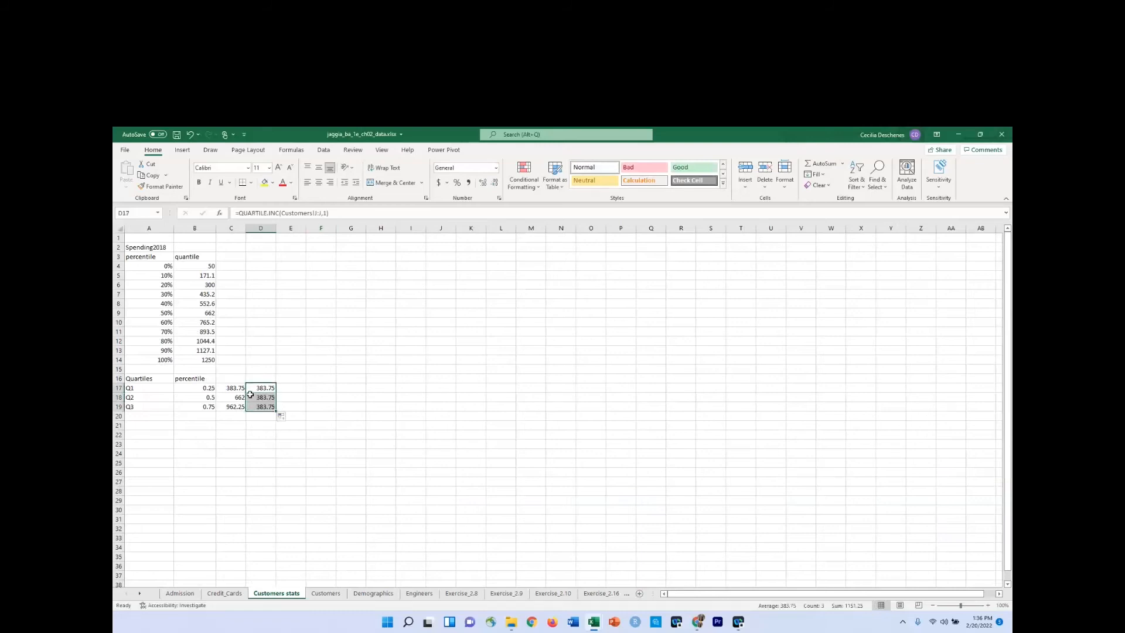
pyautogui.click(251, 395)
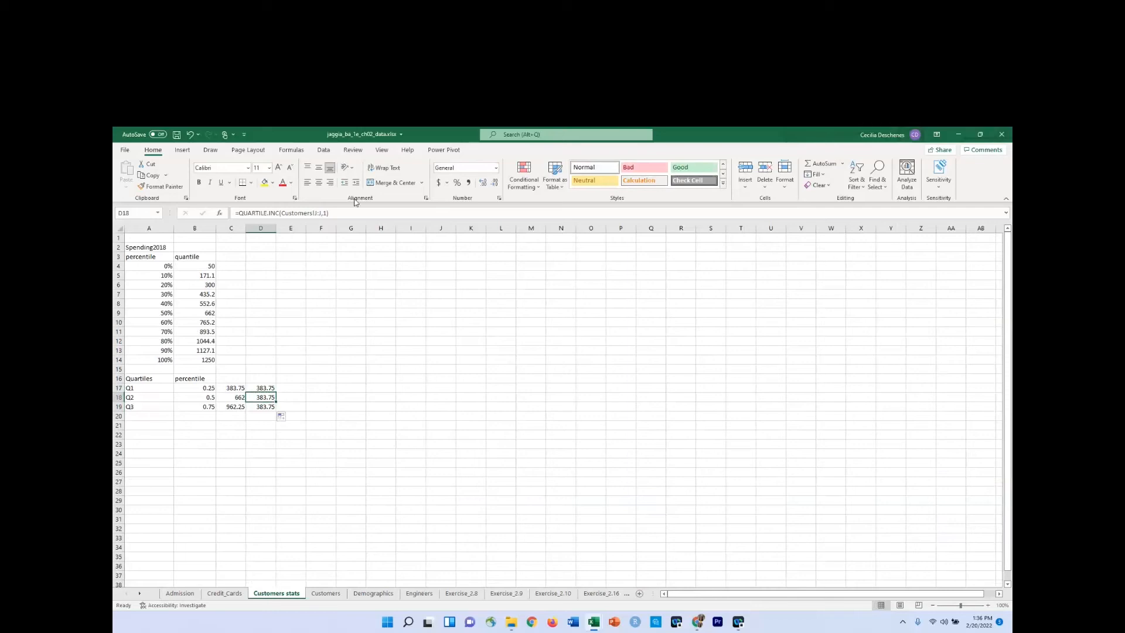
pyautogui.click(323, 212)
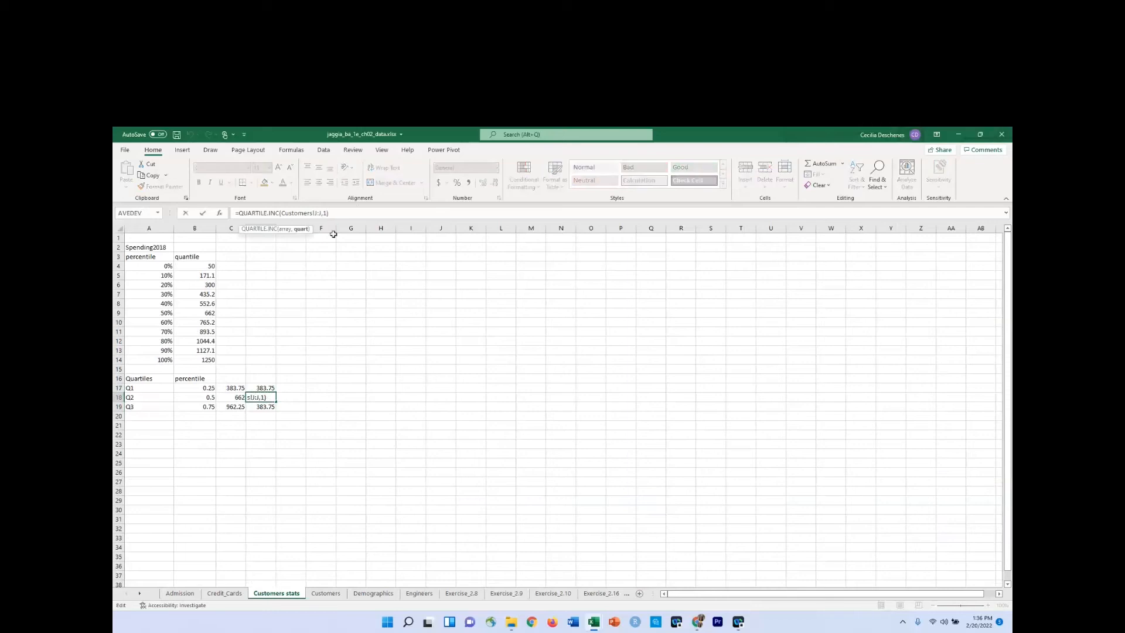
pyautogui.press('Delete')
pyautogui.write('2')
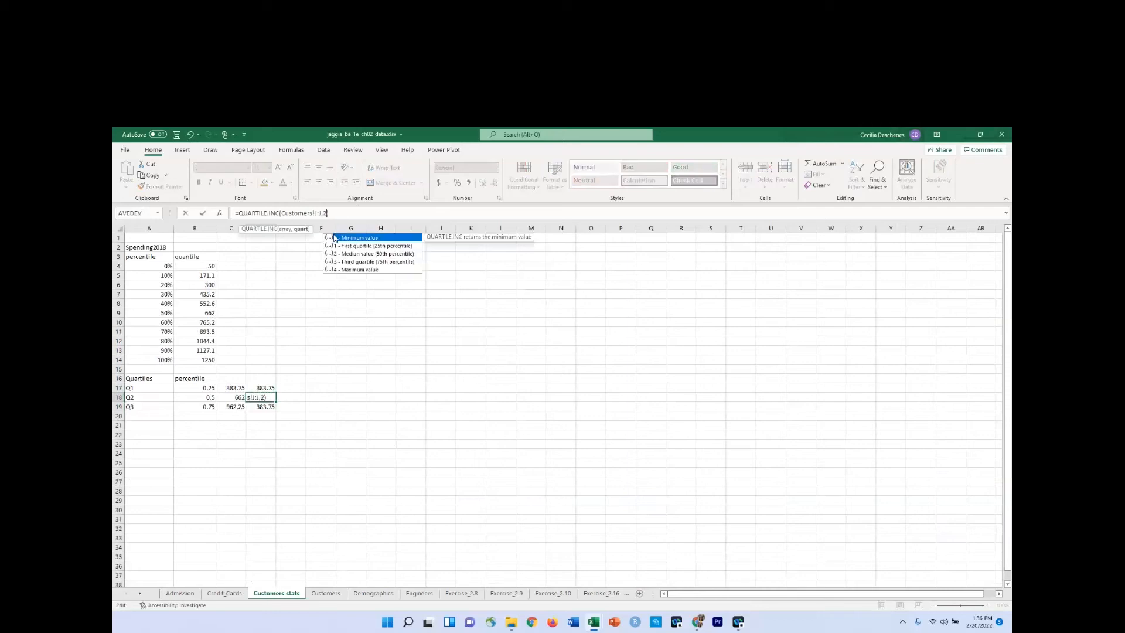
pyautogui.press('Return')
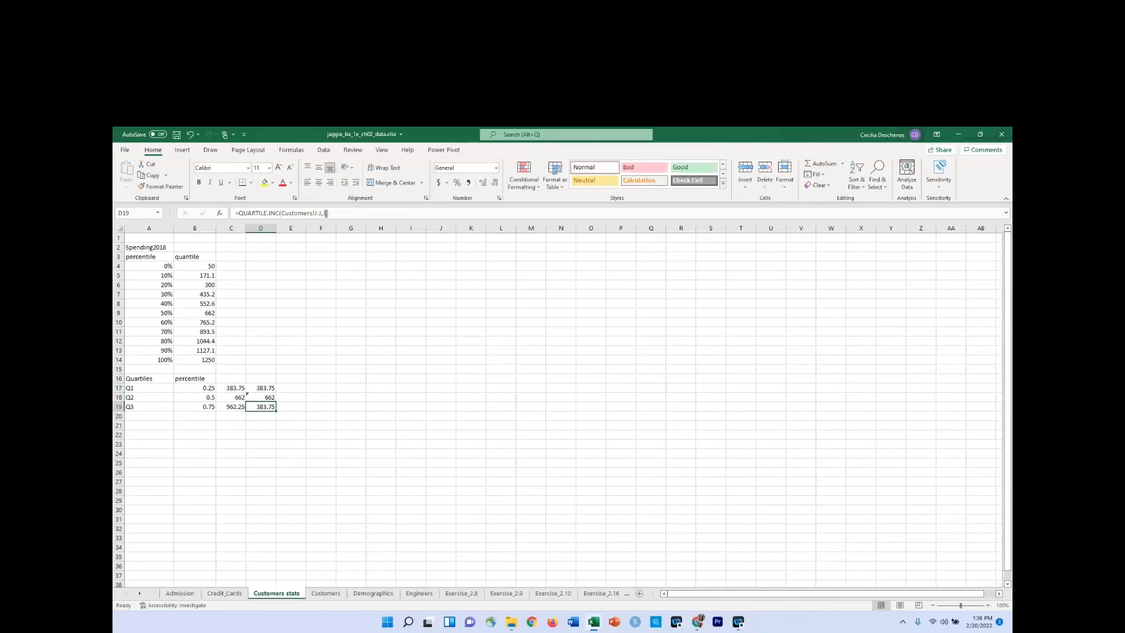
# Set the quart argument of the QUARTILE.INC formula in D19 to 3.
pyautogui.click(328, 213)
pyautogui.press('Delete')
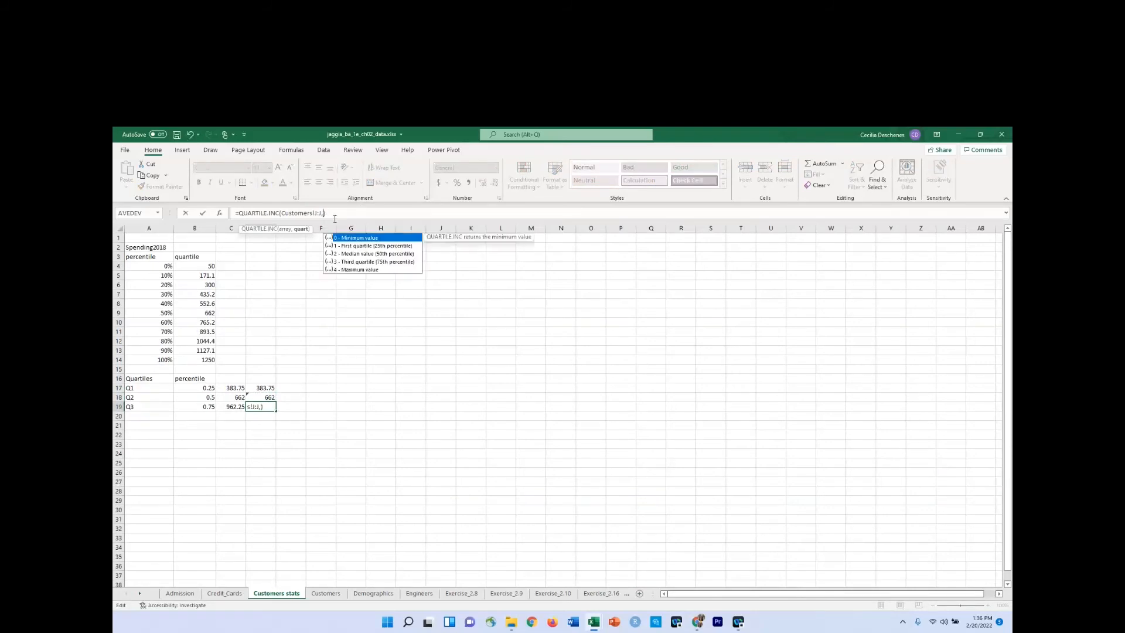
pyautogui.write('3')
pyautogui.press('Return')
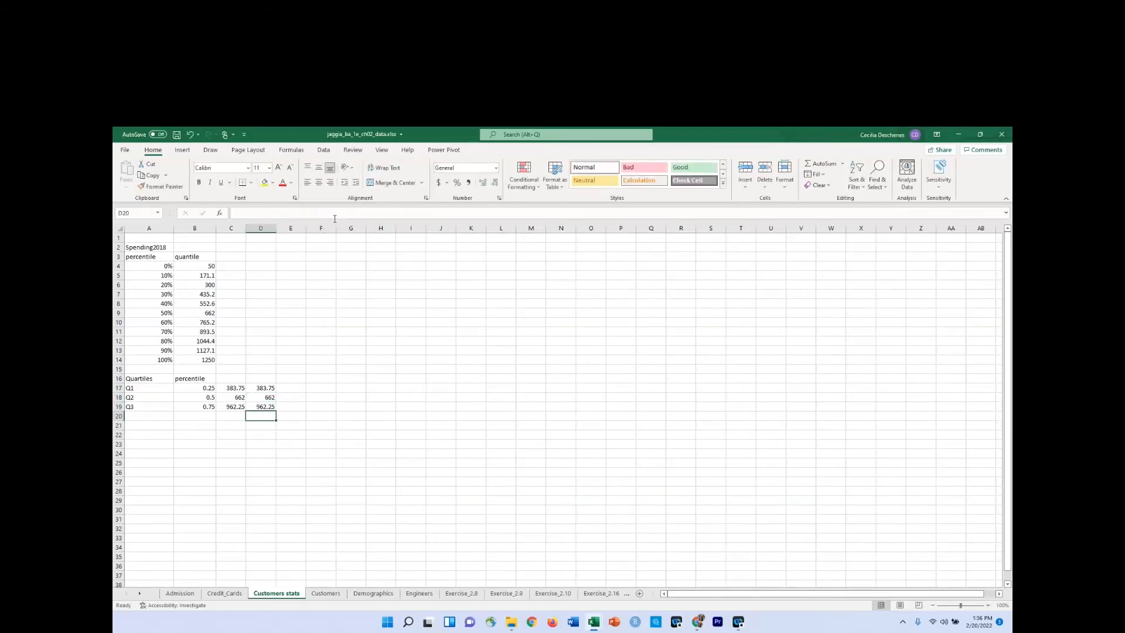
# Compare the formulas in D17 and C17, and clear the percentile heading in B16.
pyautogui.click(268, 389)
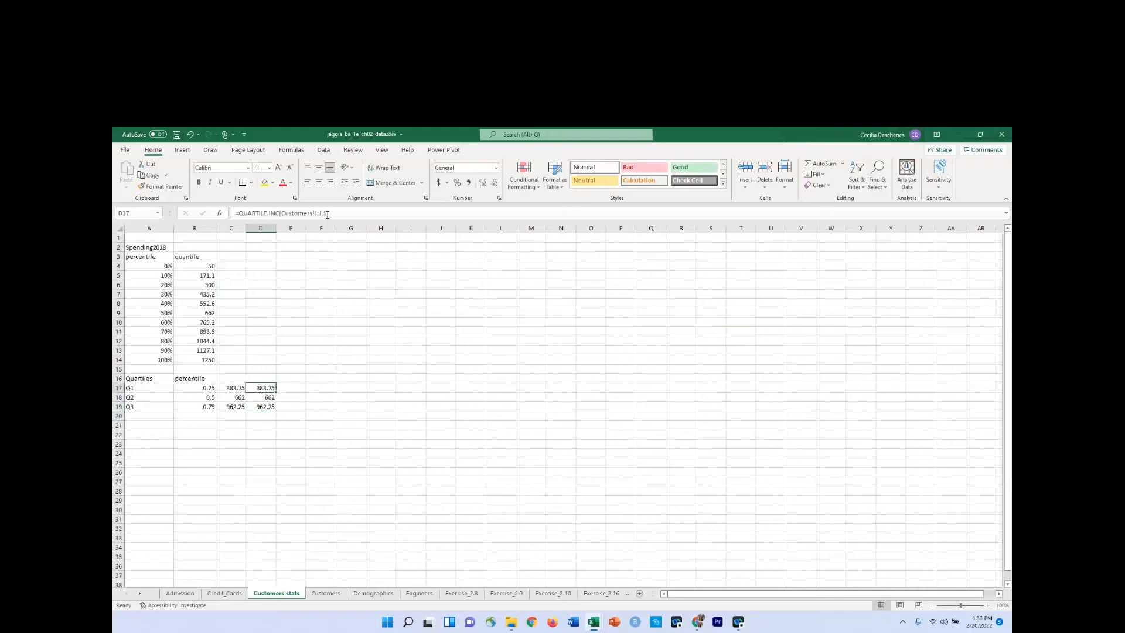
pyautogui.click(237, 389)
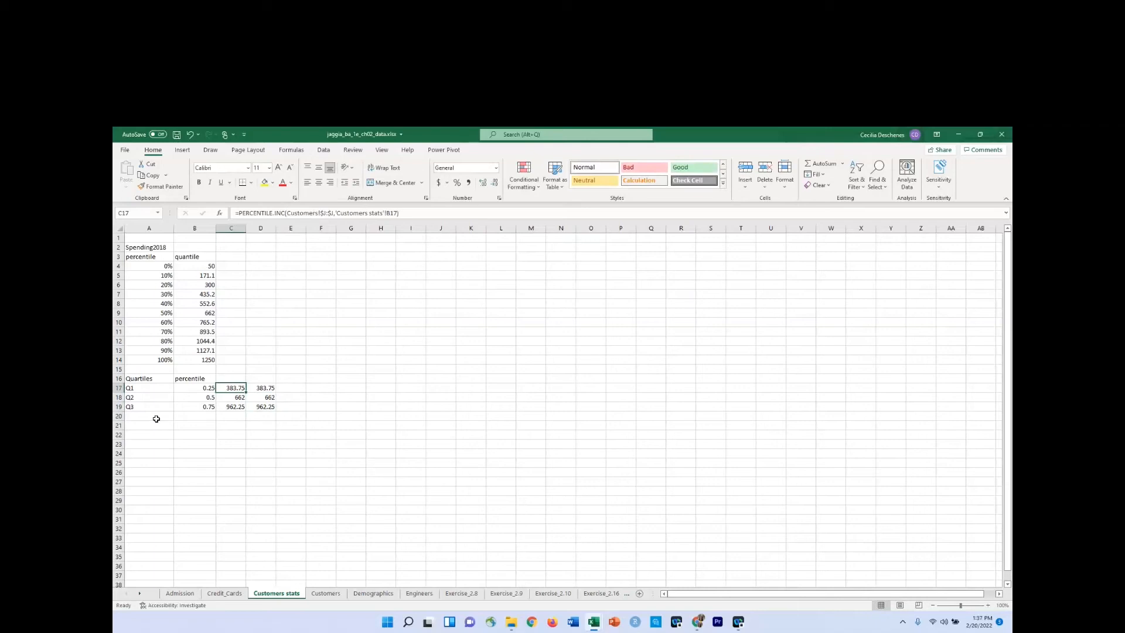
pyautogui.click(195, 380)
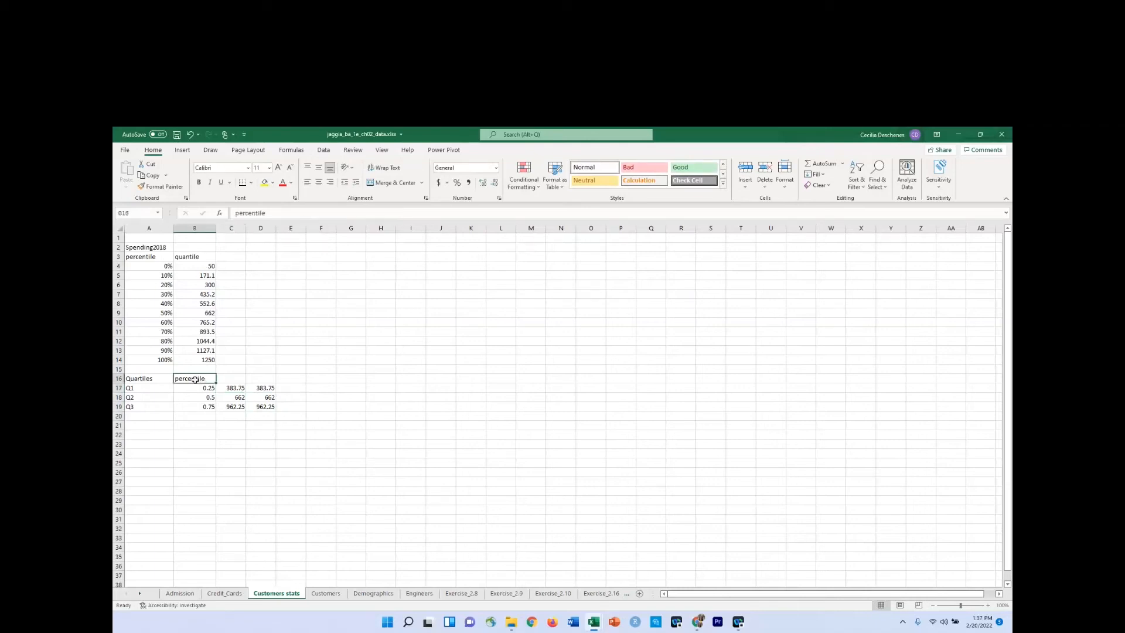
# Copy the PERCENTILE.INC formula from C17 into B17 and replace its function name with quar.
pyautogui.click(237, 388)
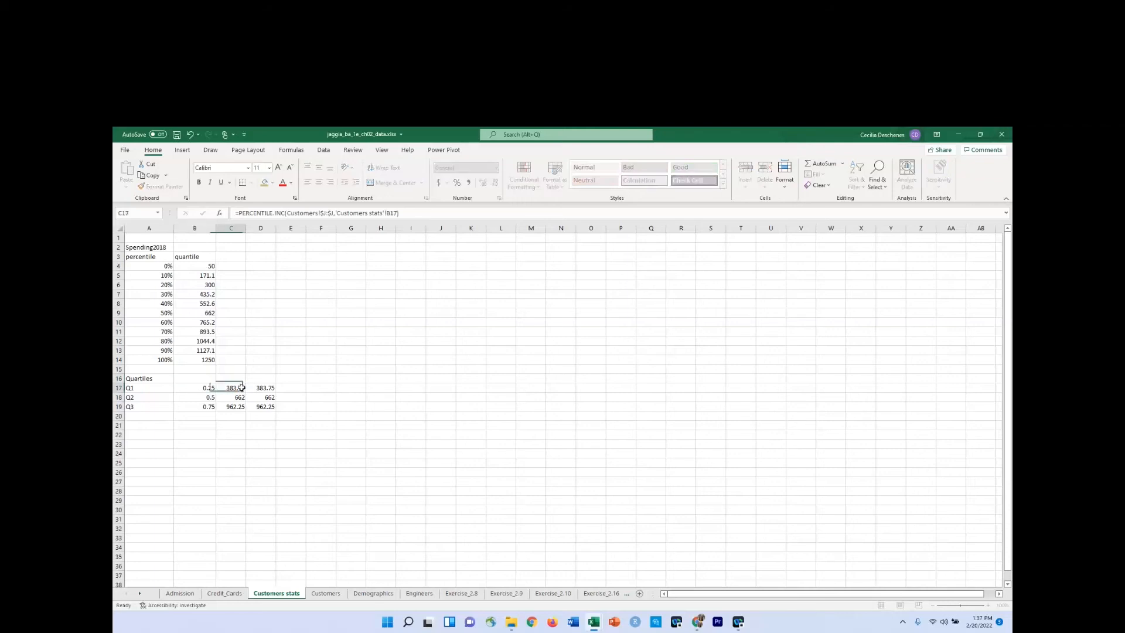
pyautogui.hotkey('ctrl', 'c')
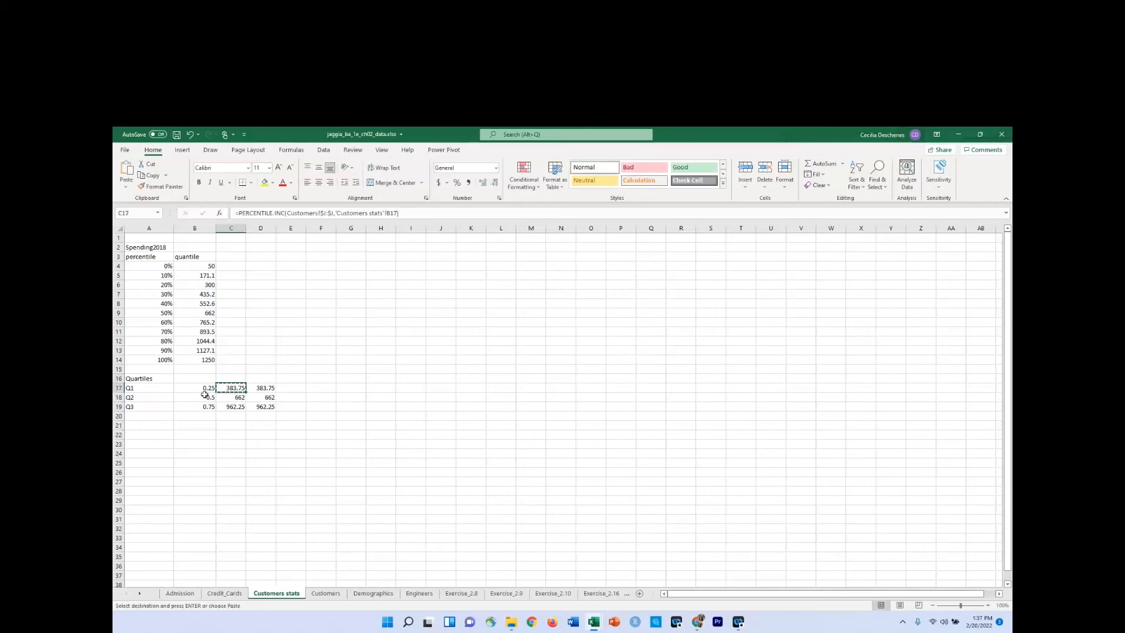
pyautogui.click(202, 389)
pyautogui.hotkey('ctrl', 'v')
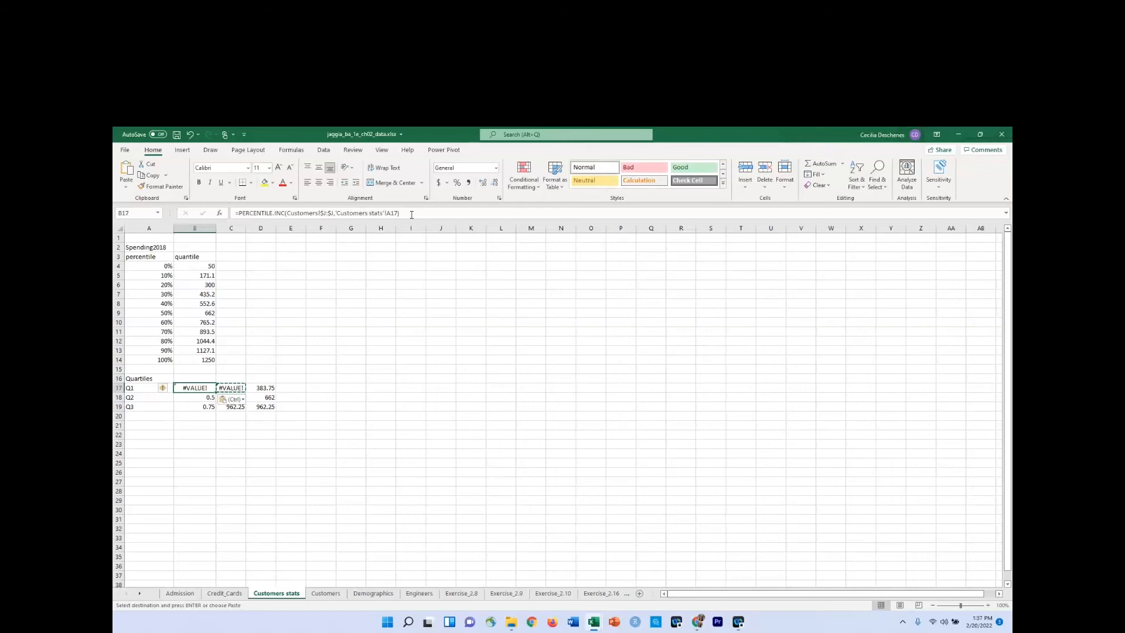
pyautogui.click(331, 214)
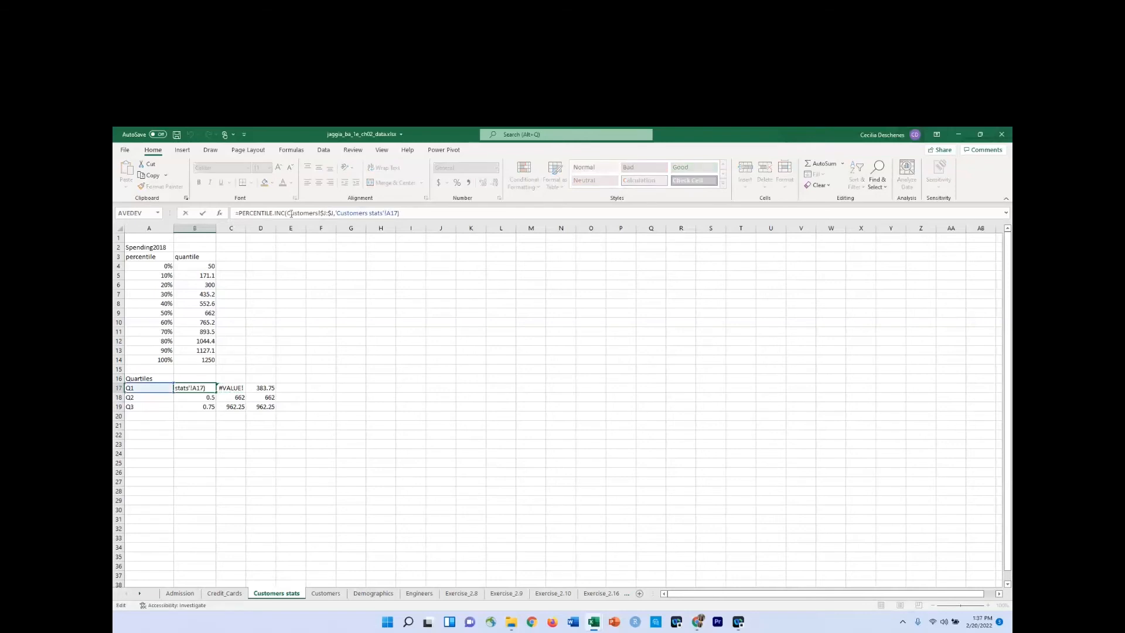
pyautogui.moveTo(286, 213); pyautogui.dragTo(240, 212)
pyautogui.write('quar')
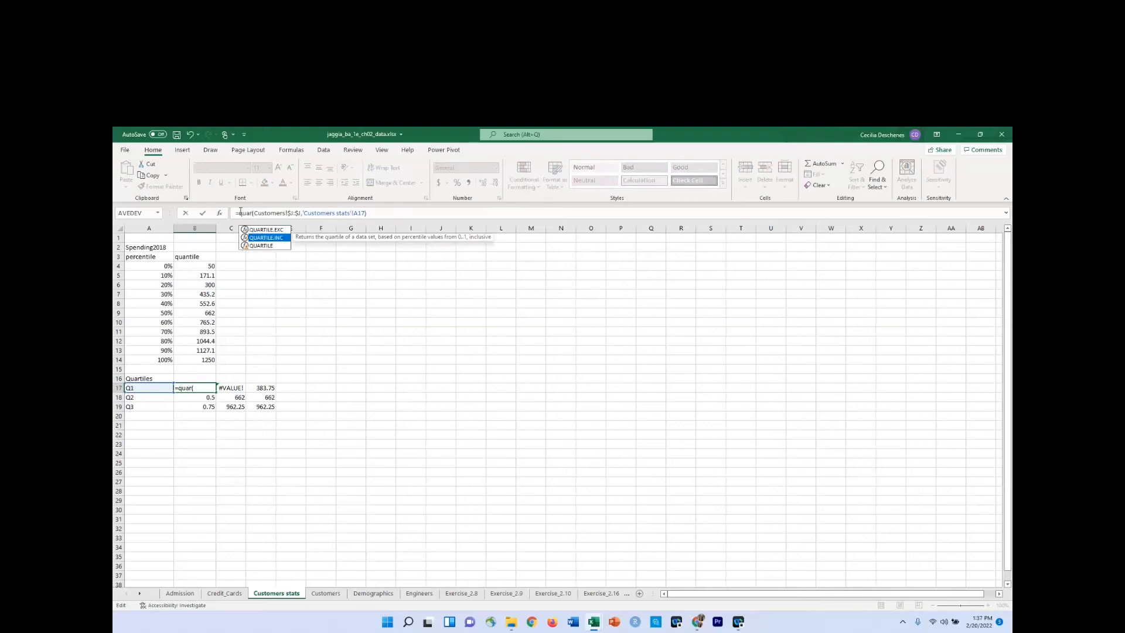
pyautogui.press('Return')
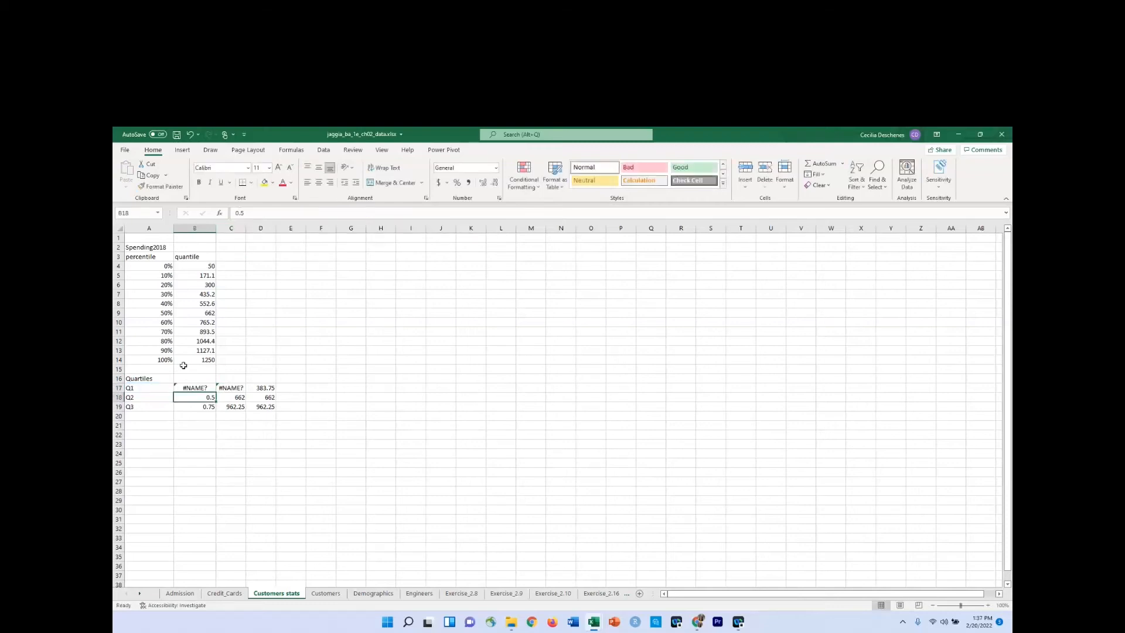
# Replace the reference to A17 in the formula in B17 with the quartile number 1.
pyautogui.click(187, 387)
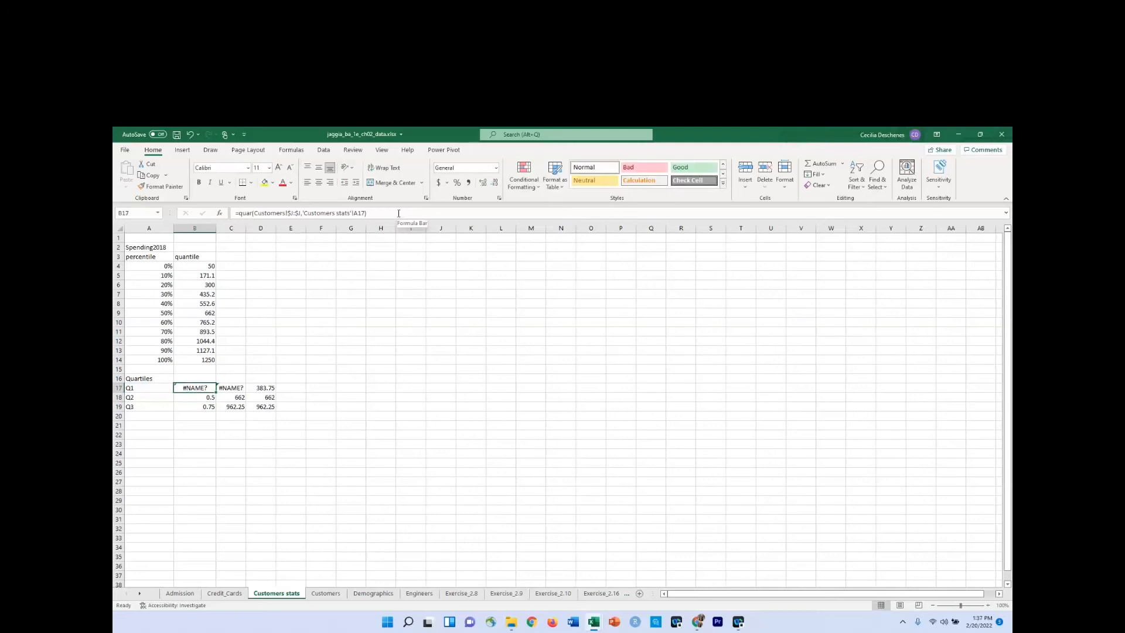
pyautogui.click(363, 213)
pyautogui.moveTo(364, 212); pyautogui.dragTo(303, 213)
pyautogui.press('Return')
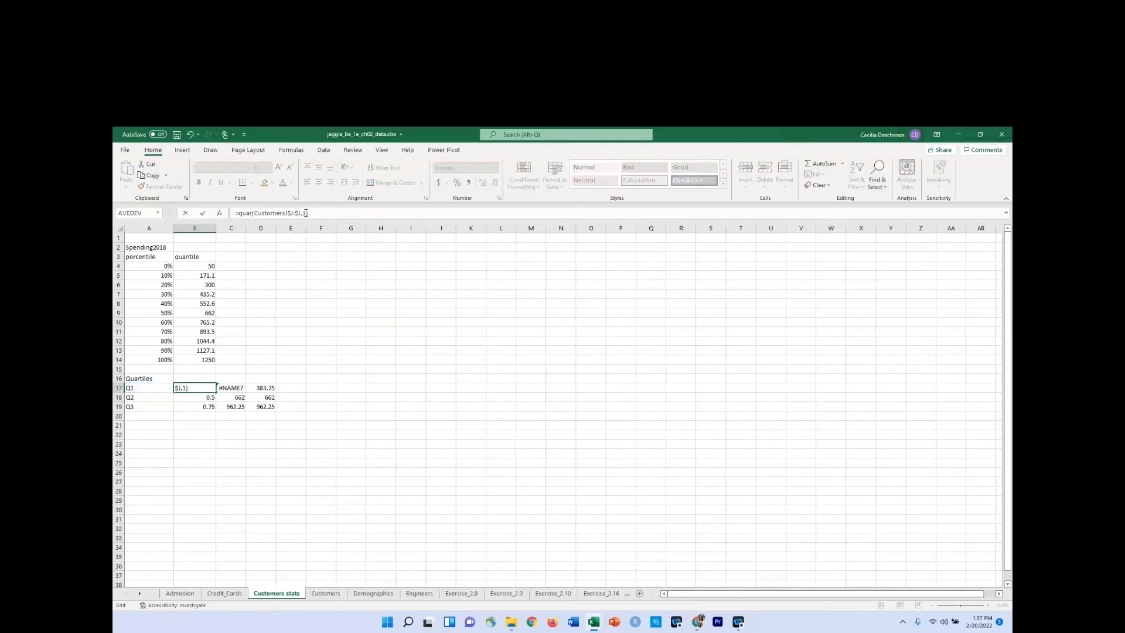
# Correct the function name in B17 so the formula reads =QUARTILE.INC(Customers!$J:$J,1).
pyautogui.click(199, 388)
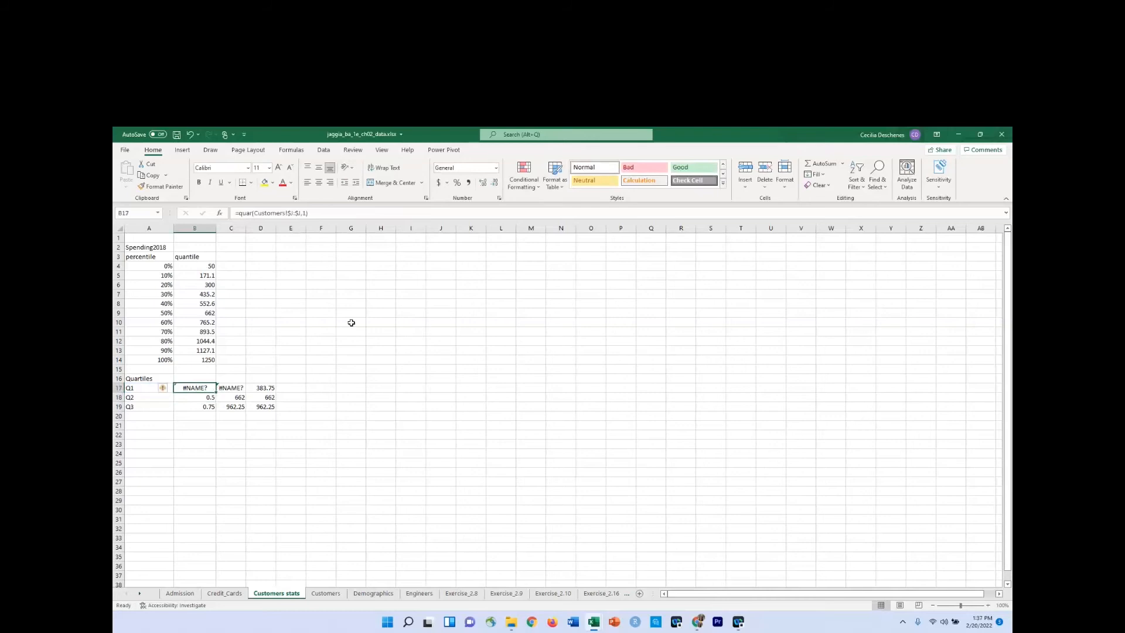
pyautogui.click(352, 212)
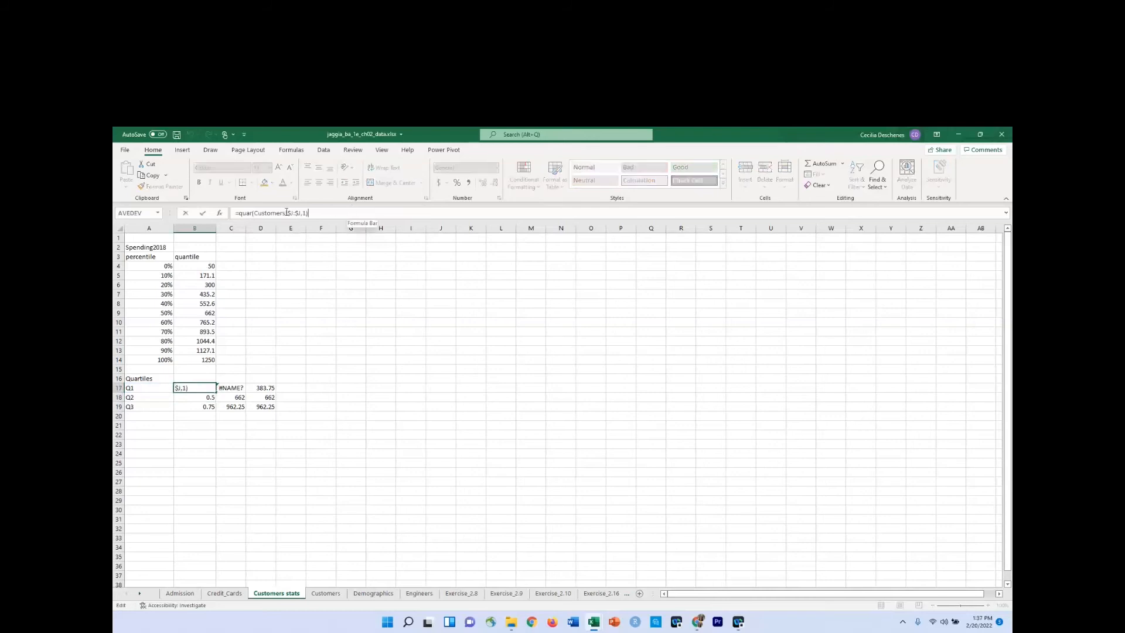
pyautogui.click(252, 212)
pyautogui.write('t')
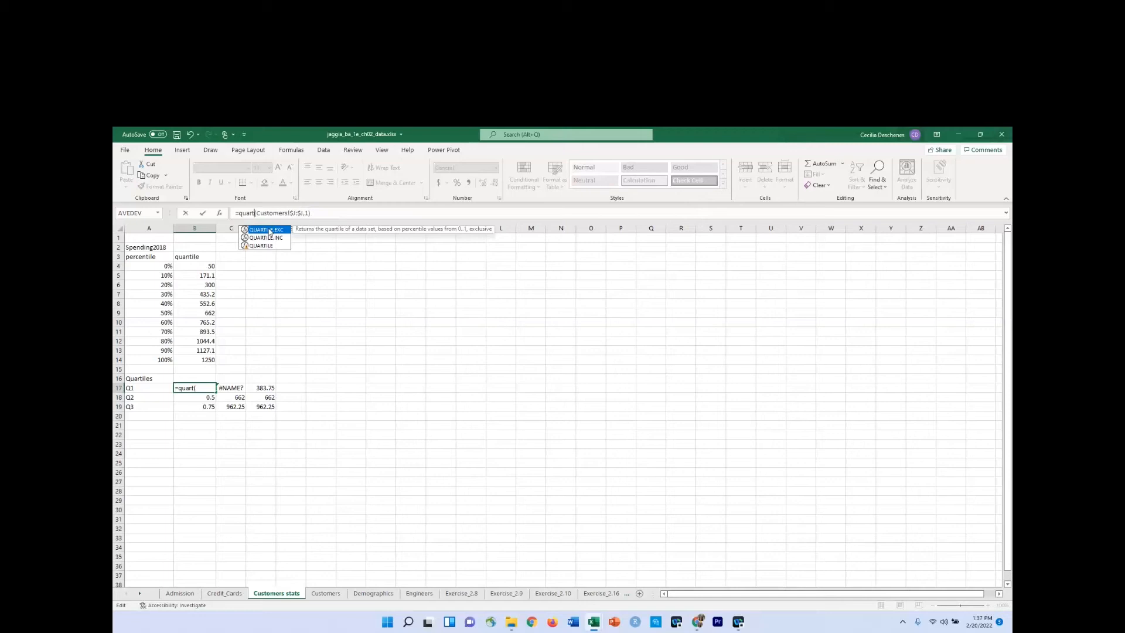
pyautogui.press('Down')
pyautogui.press('Tab')
pyautogui.press('Return')
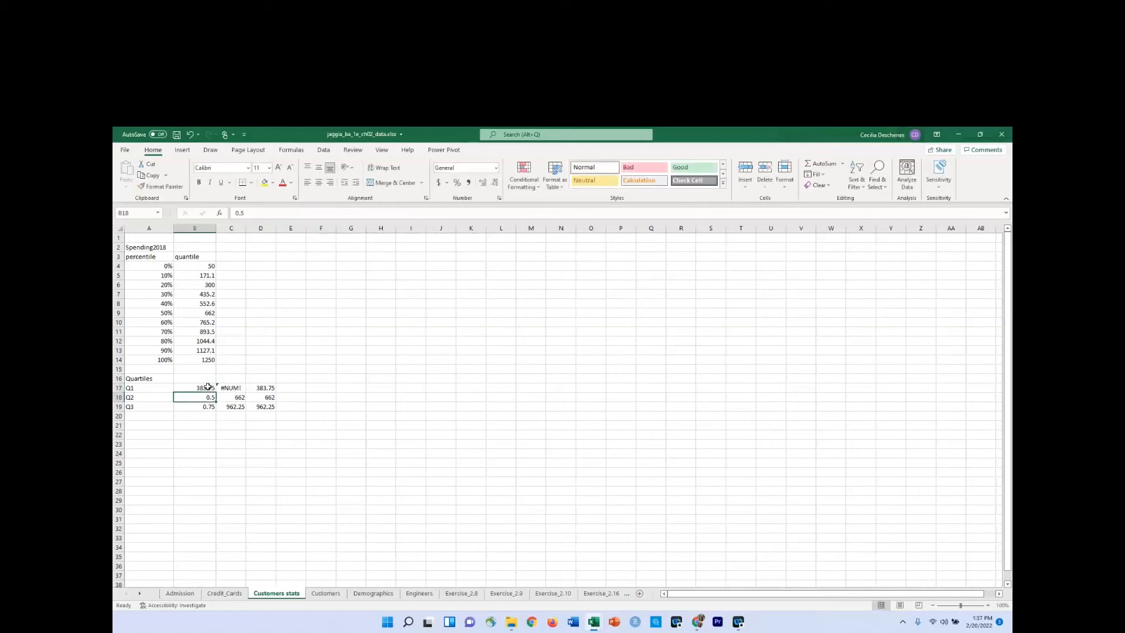
# Fill the QUARTILE.INC formula from B17 down through B19 and set the quart argument in B18 to 2.
pyautogui.click(210, 387)
pyautogui.moveTo(217, 392); pyautogui.dragTo(216, 410)
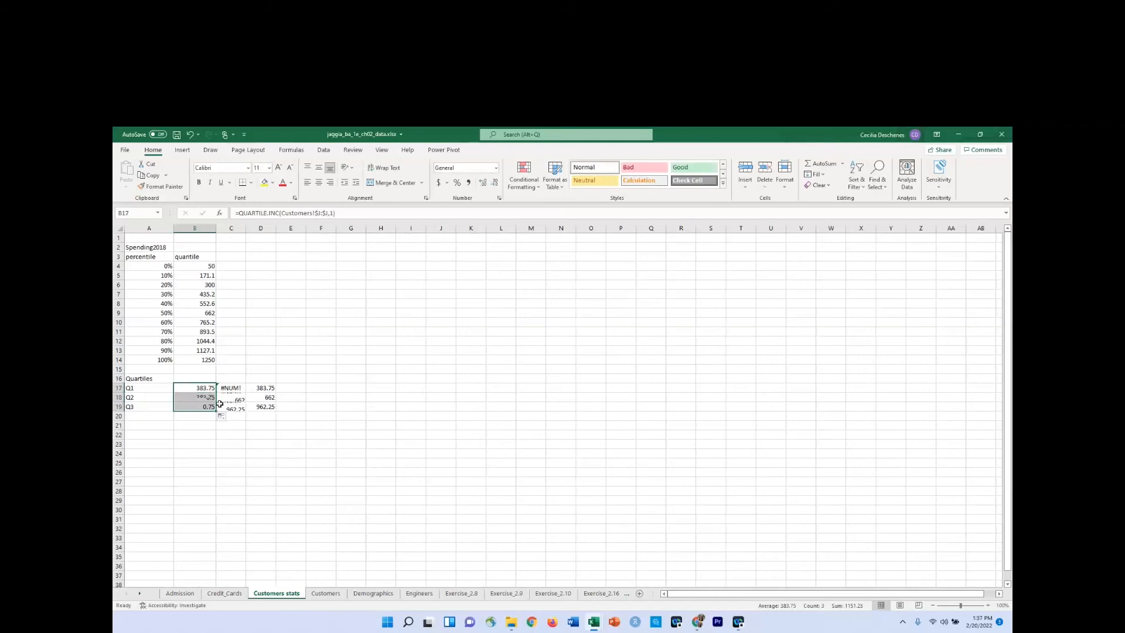
pyautogui.click(209, 397)
pyautogui.click(331, 215)
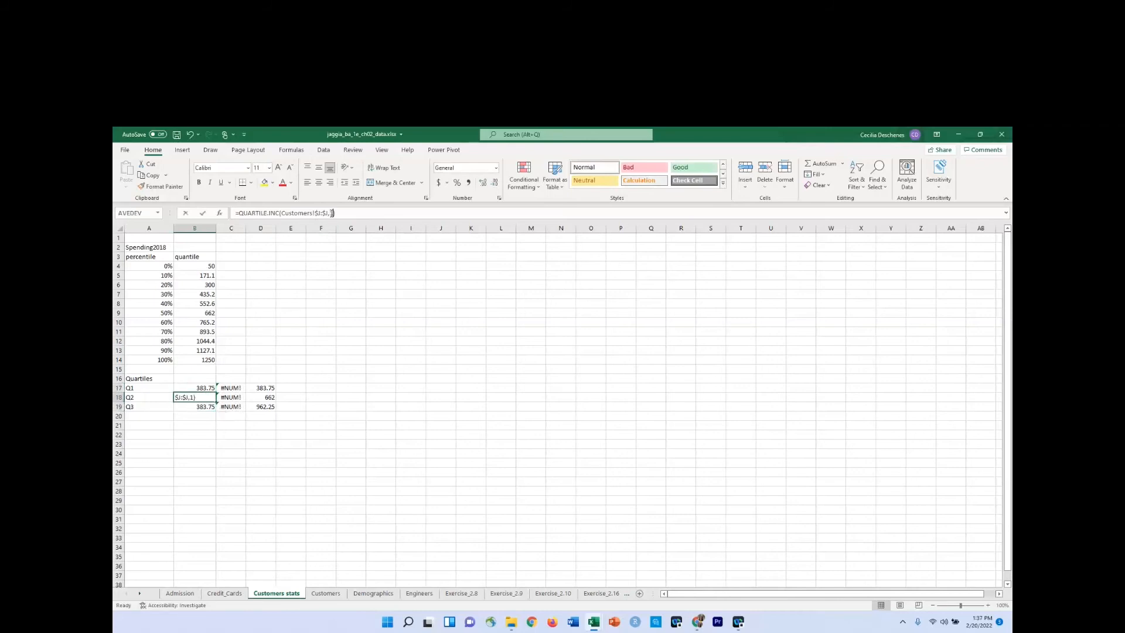
pyautogui.press('BackSpace')
pyautogui.write('2')
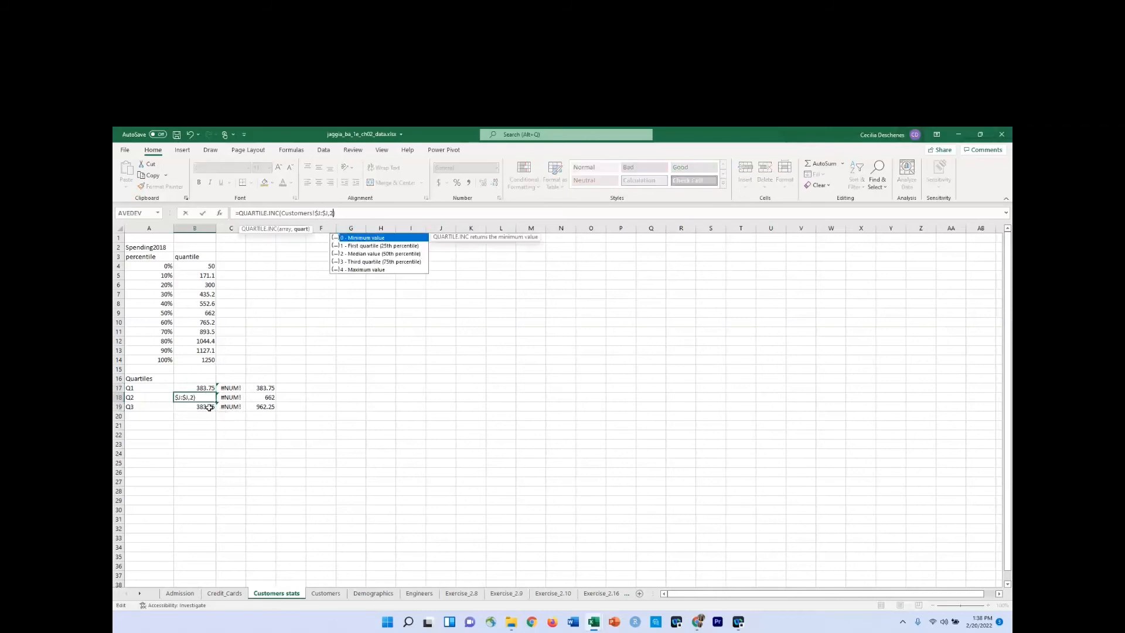
pyautogui.press('Return')
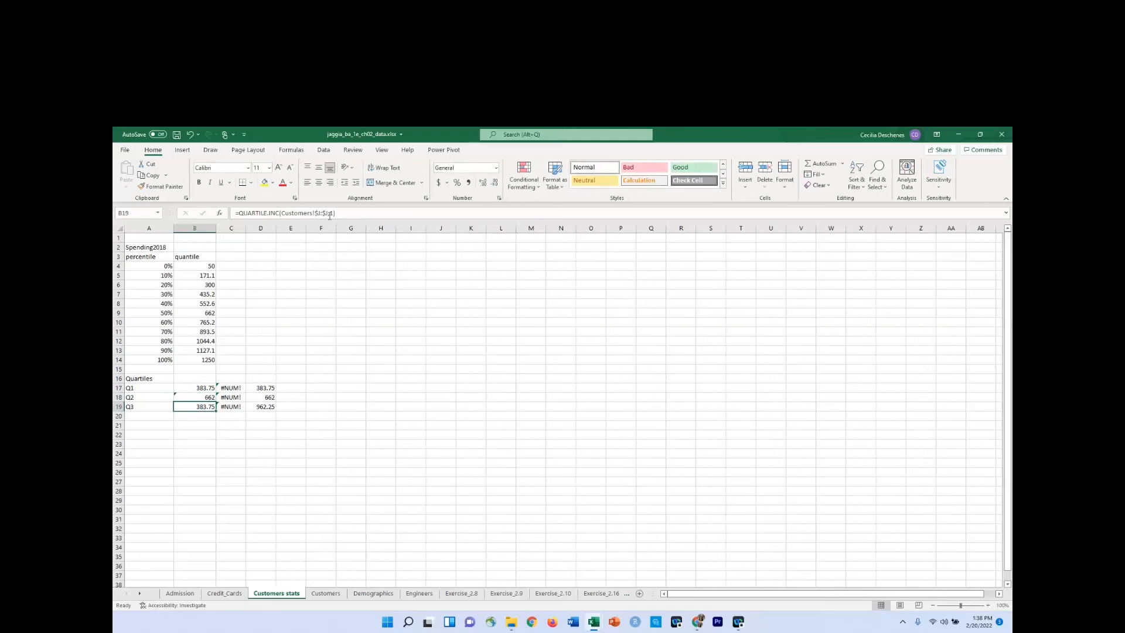
# Set the quart argument of the QUARTILE.INC formula in B19 to 3.
pyautogui.click(331, 213)
pyautogui.doubleClick(332, 213)
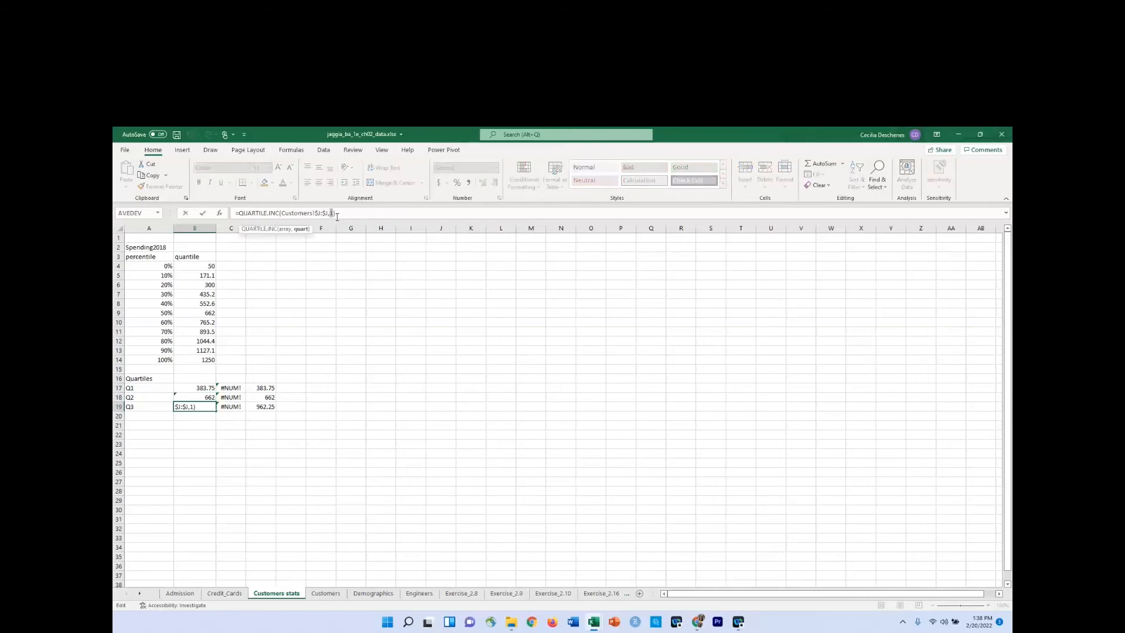
pyautogui.write('3')
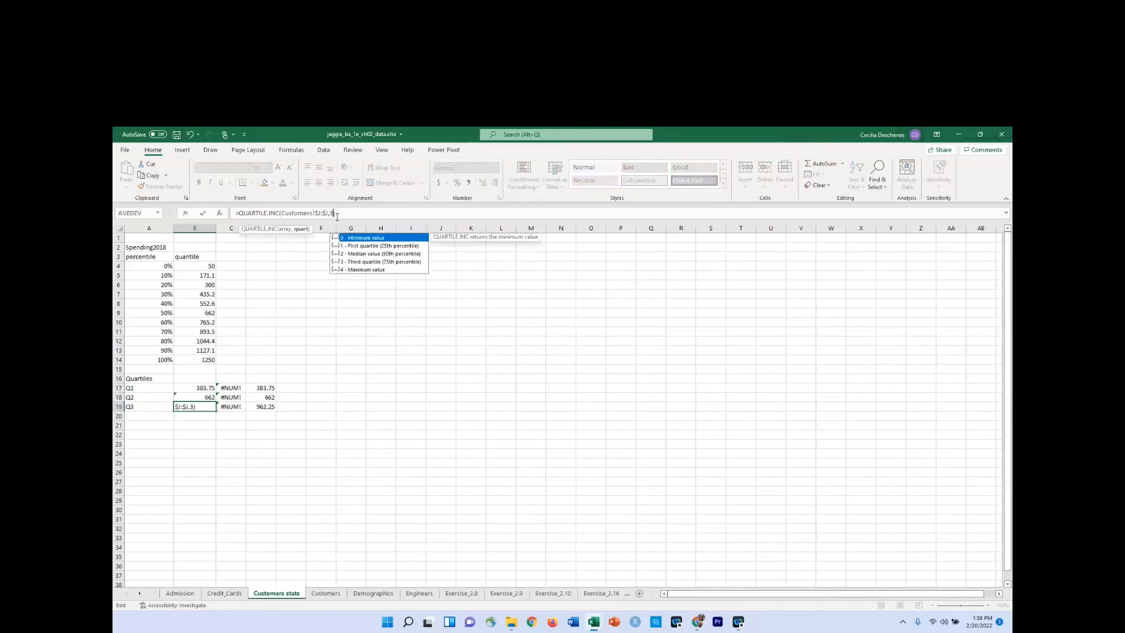
pyautogui.press('Return')
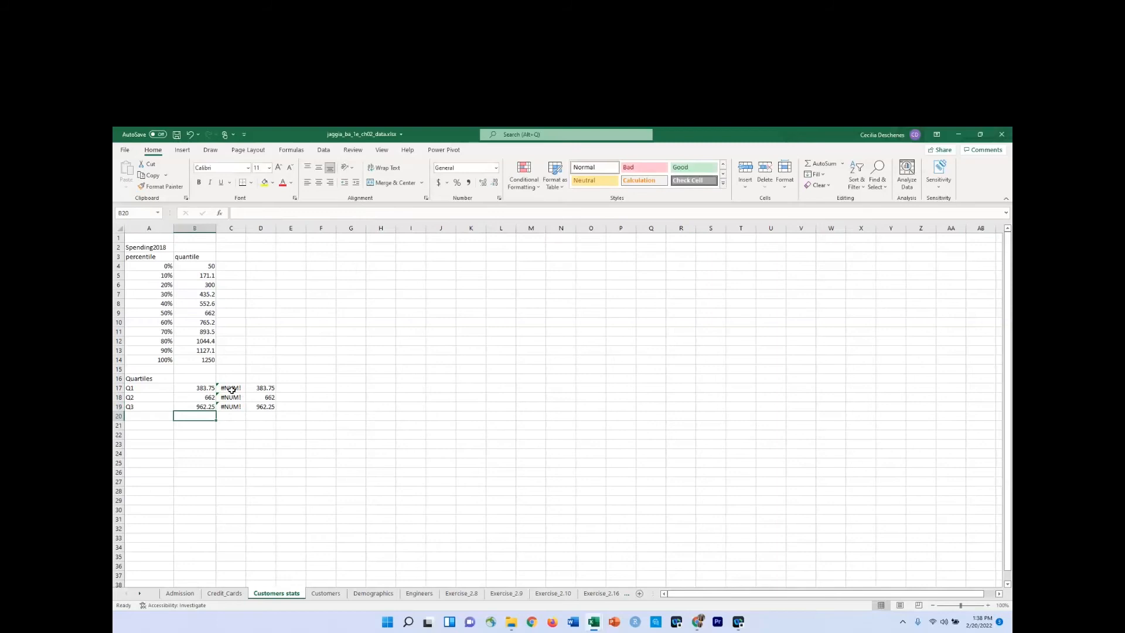
# Clear the contents of the extra quartile calculations in cells C17 to D19.
pyautogui.moveTo(231, 390); pyautogui.dragTo(265, 406)
pyautogui.rightClick(265, 409)
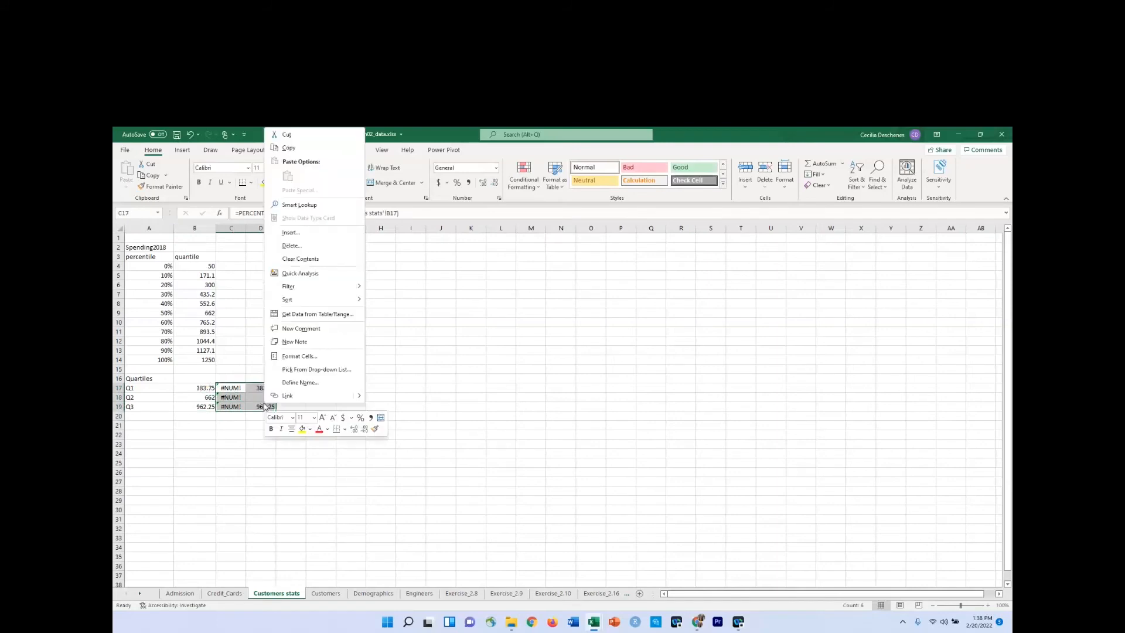
pyautogui.click(300, 259)
pyautogui.click(155, 426)
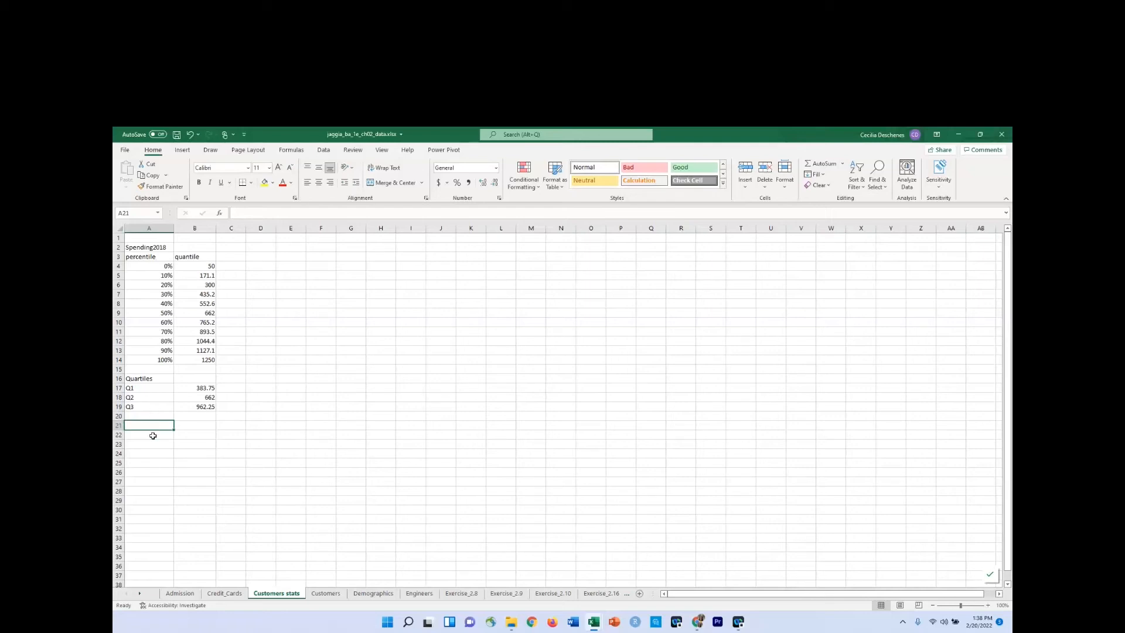
# Make the Spending2018 heading in cell A2 bold.
pyautogui.click(167, 246)
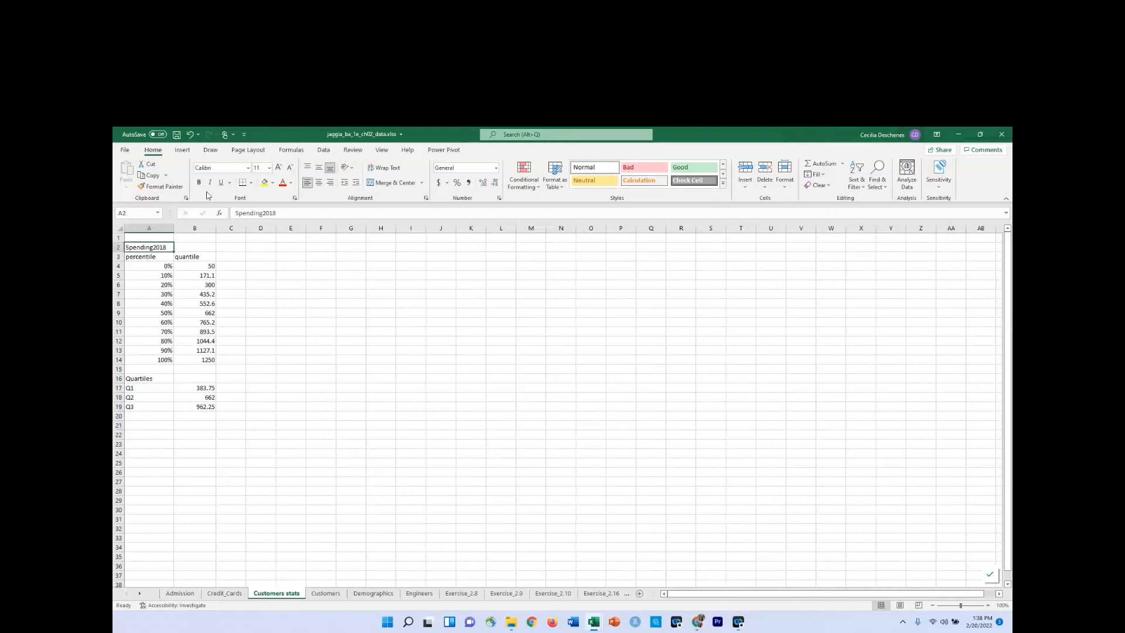
pyautogui.click(200, 182)
pyautogui.click(156, 426)
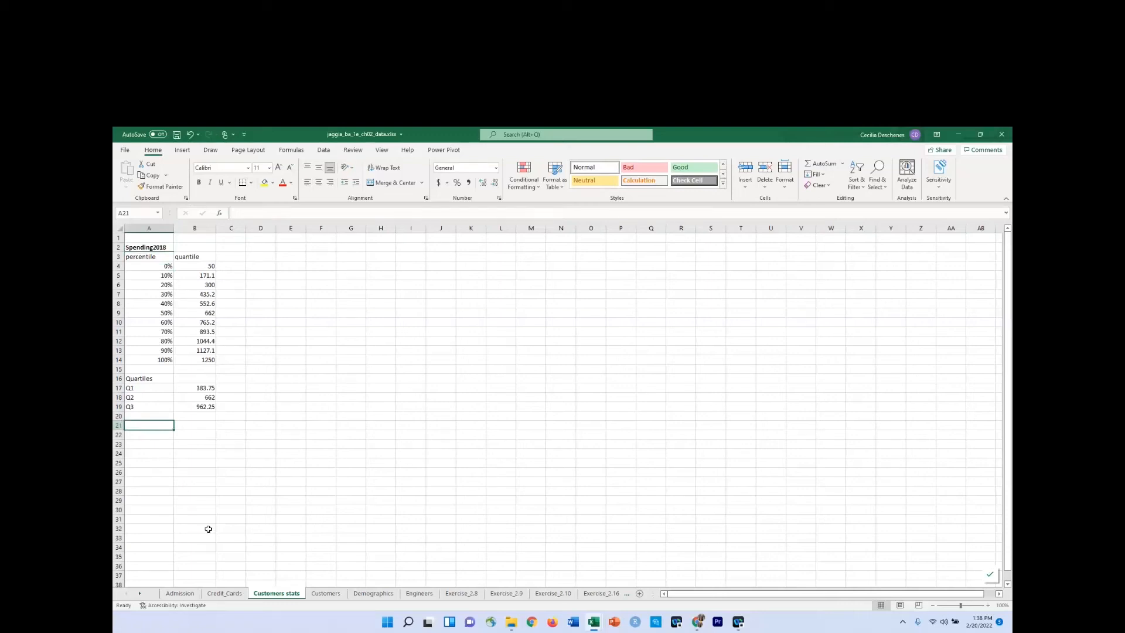
# Set up a Descriptive Statistics analysis on the Customers worksheet with Spending2018 column J as the input range and labels in the first row.
pyautogui.click(326, 593)
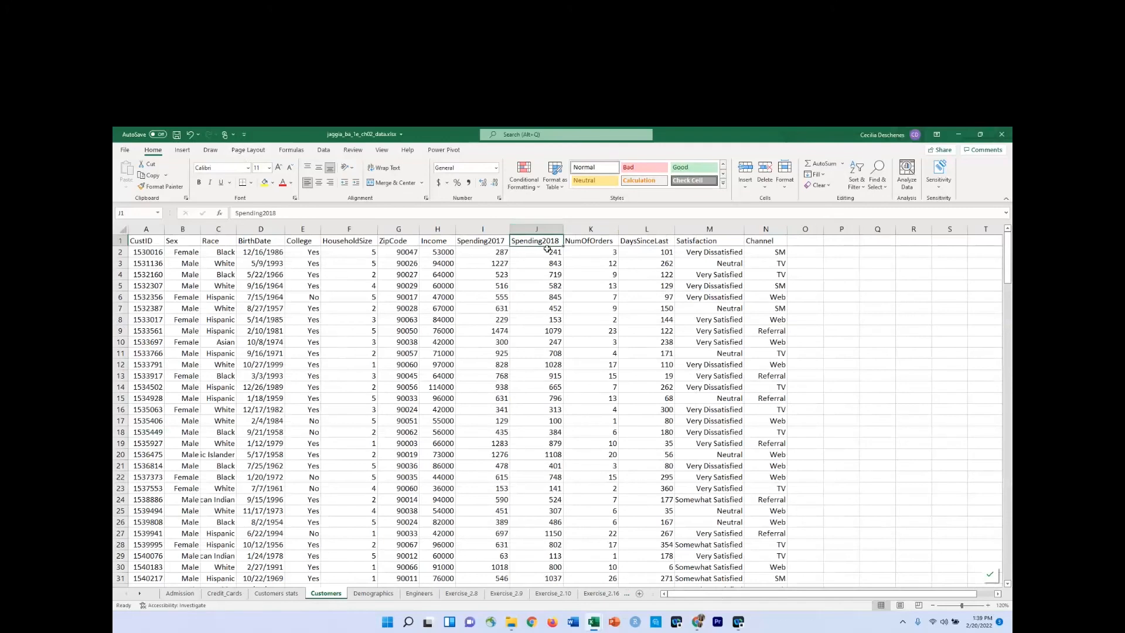
pyautogui.click(324, 150)
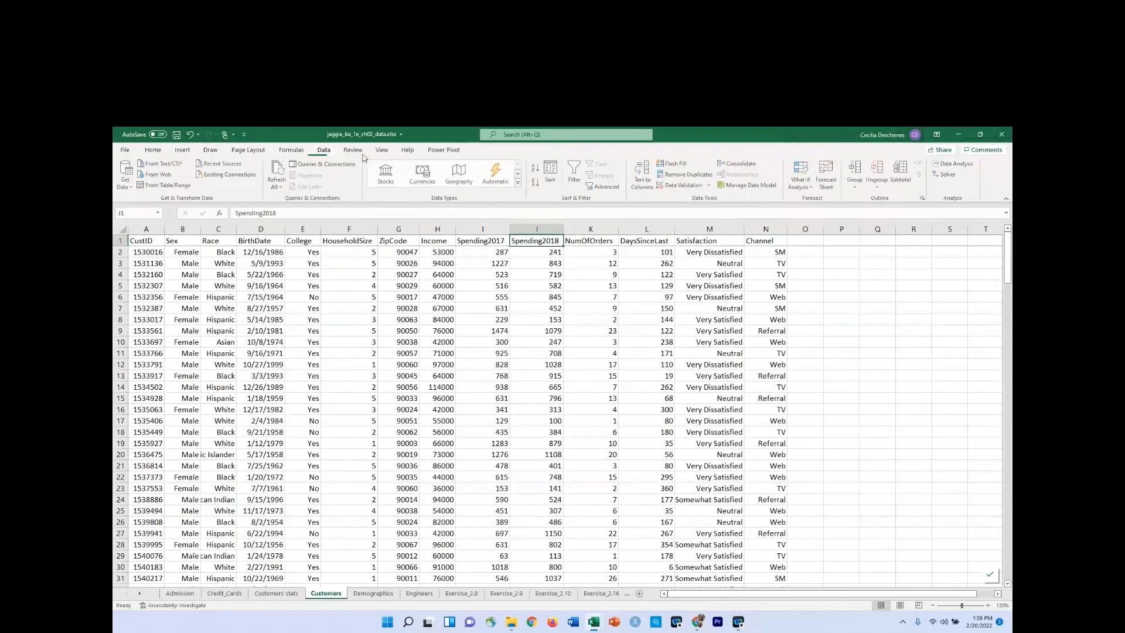
pyautogui.click(958, 164)
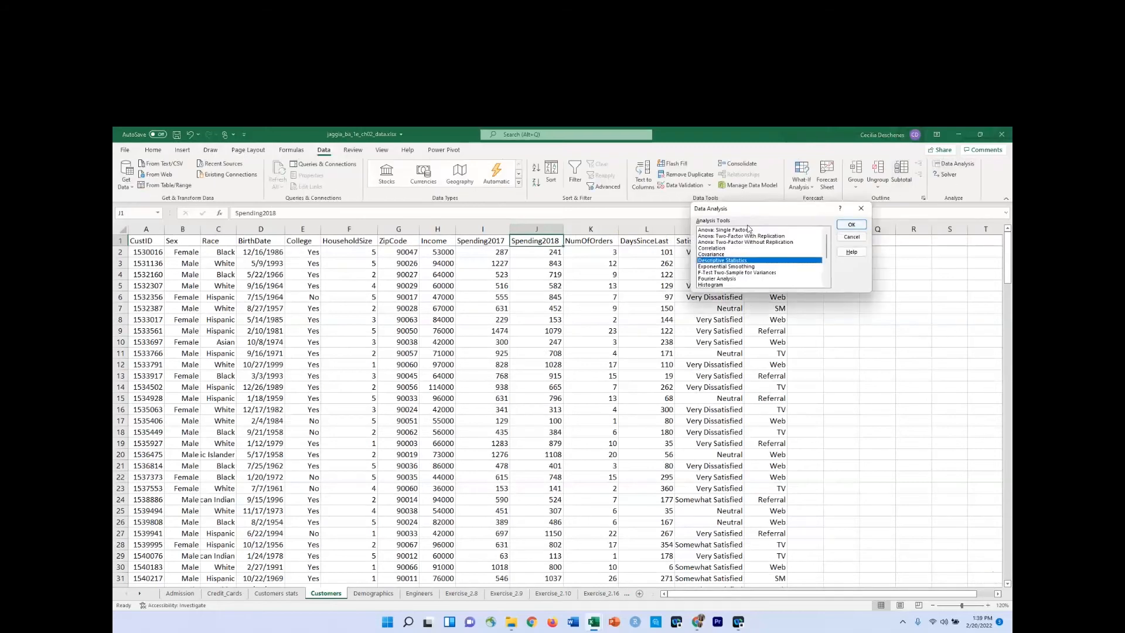
pyautogui.click(851, 224)
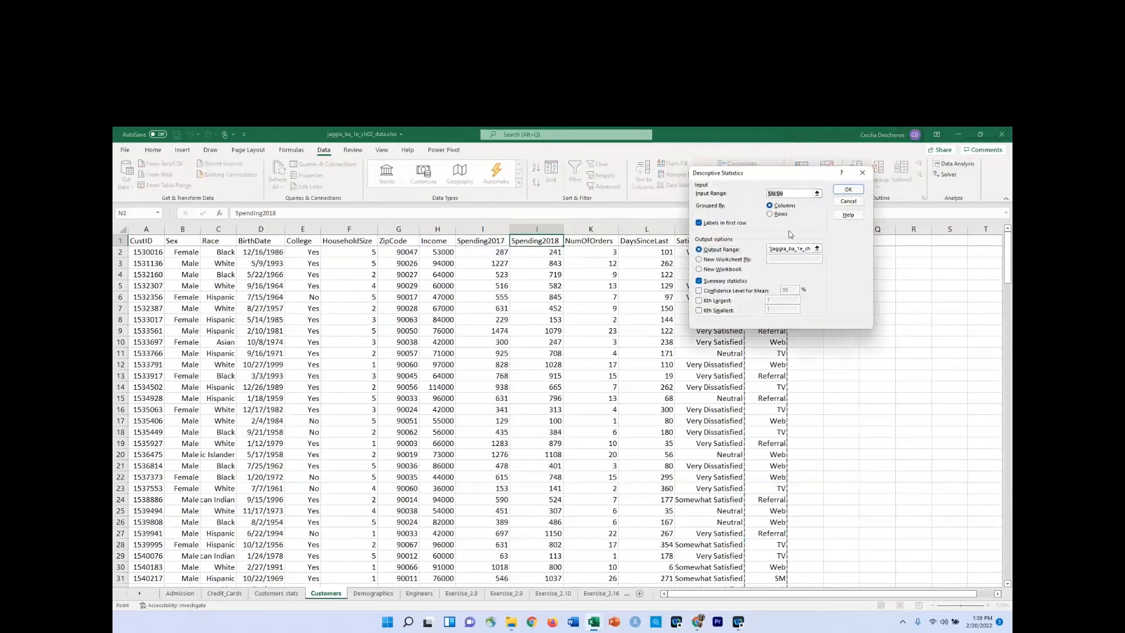
pyautogui.press('BackSpace')
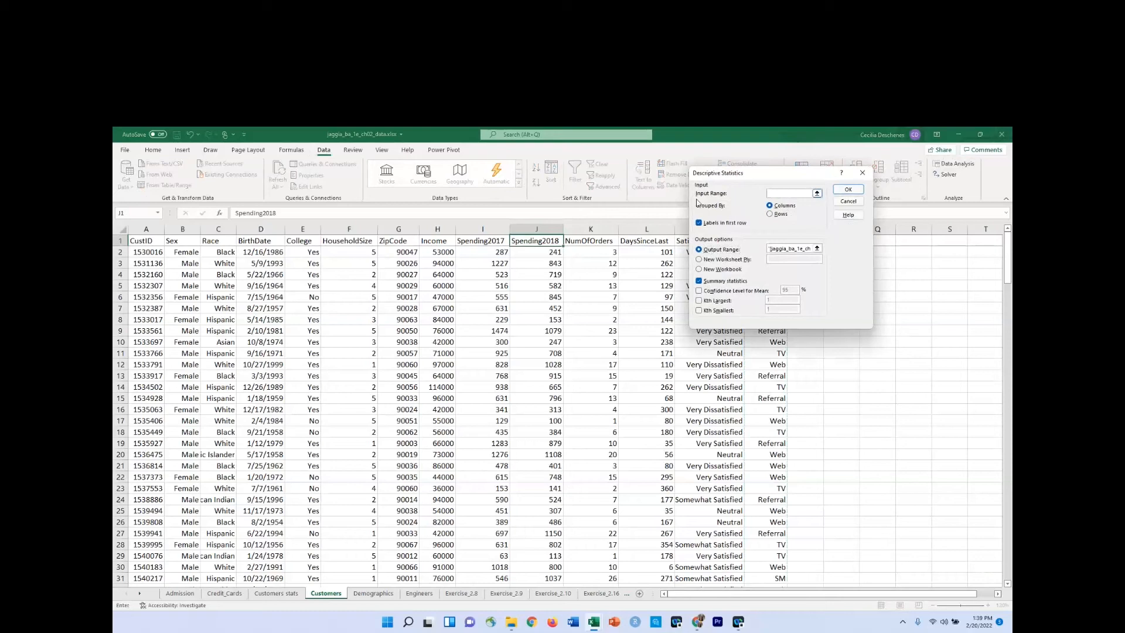
pyautogui.click(531, 231)
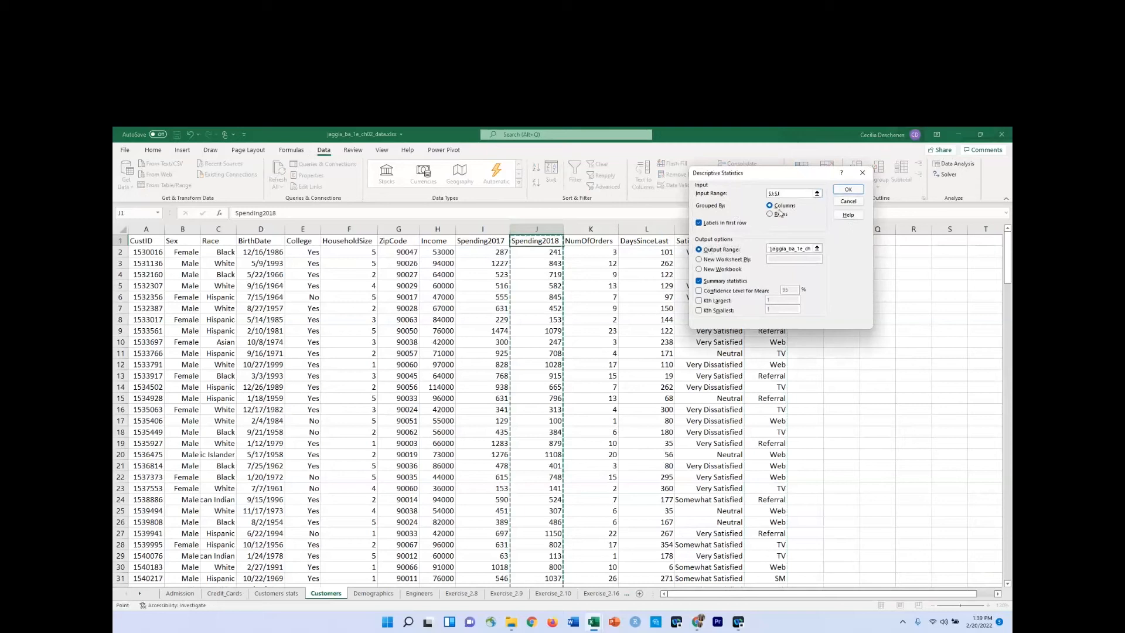
pyautogui.click(698, 223)
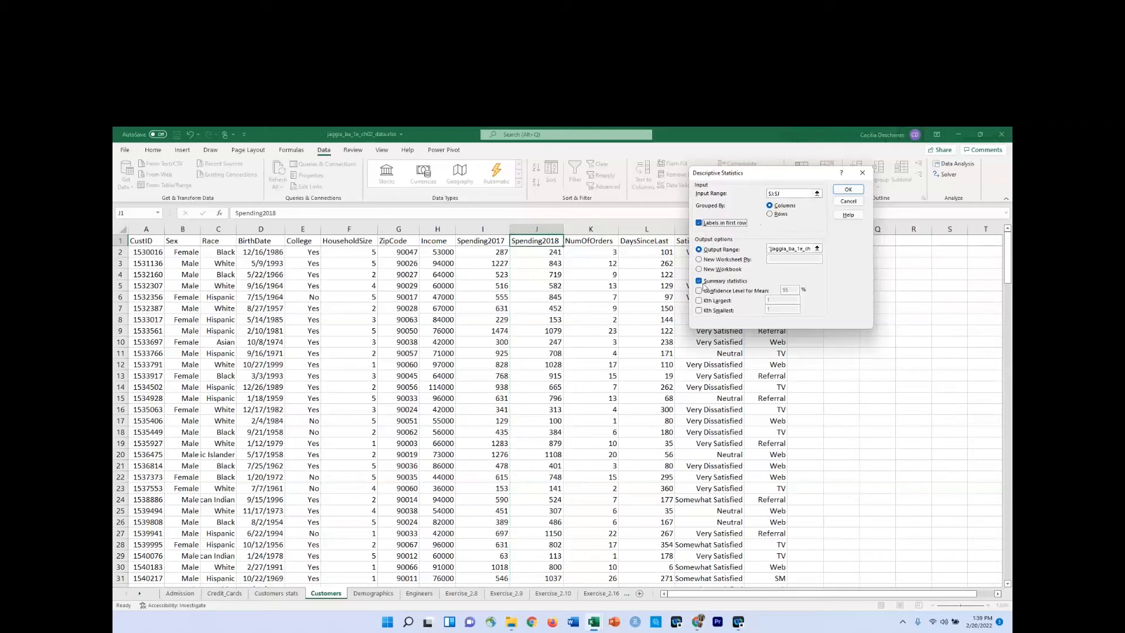
# Set the output range to cell A21 on the Customers stats worksheet and generate the summary statistics.
pyautogui.click(770, 248)
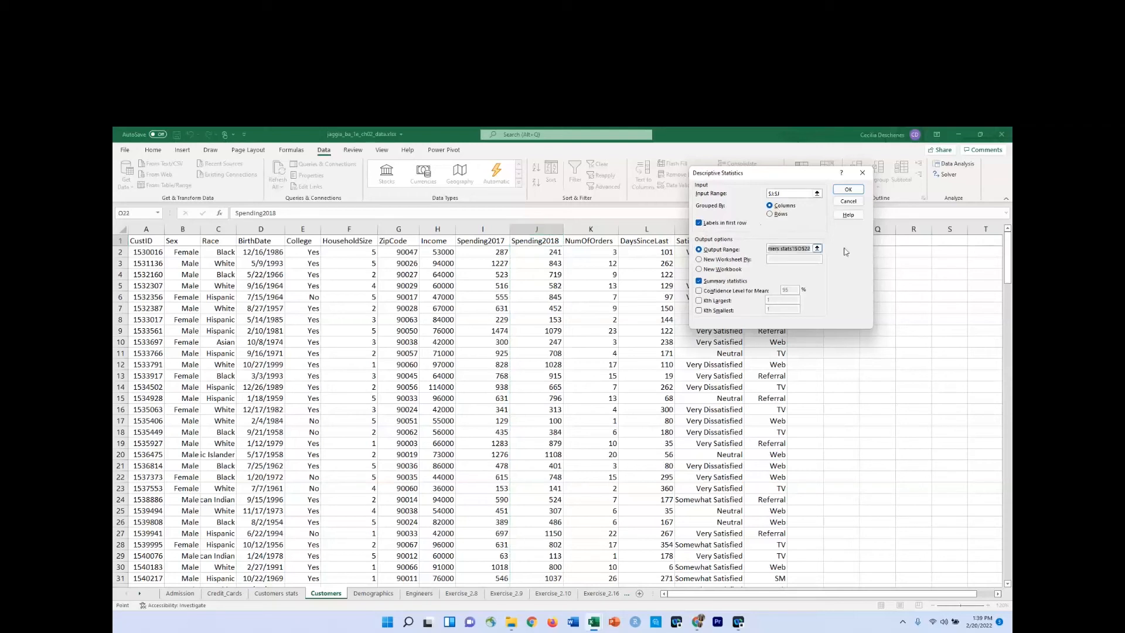
pyautogui.press('BackSpace')
pyautogui.click(269, 595)
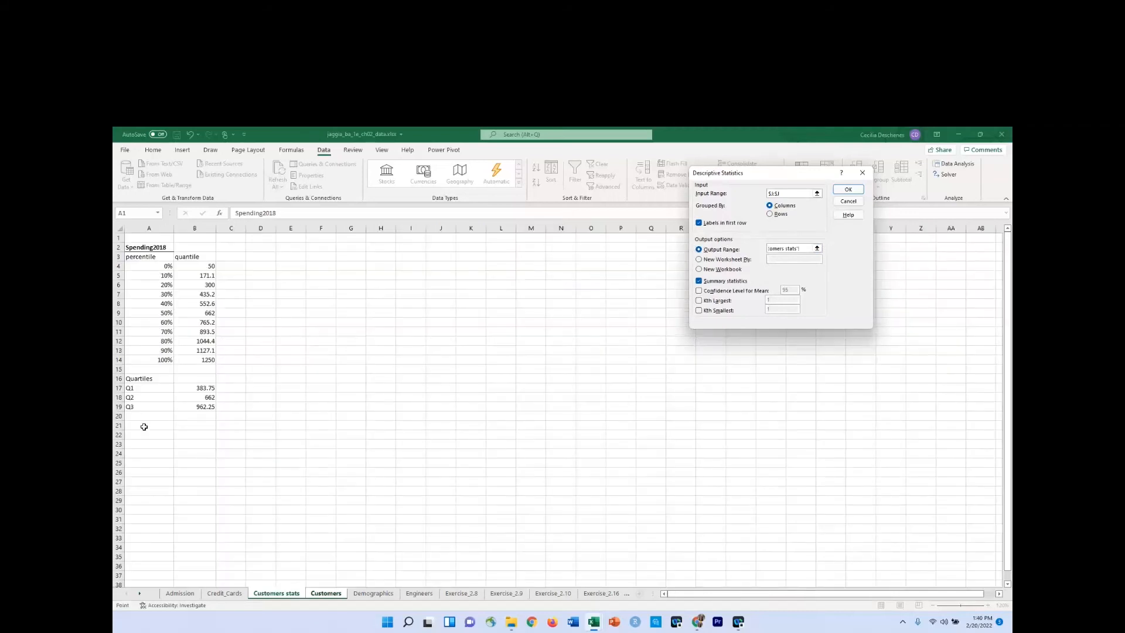
pyautogui.click(144, 428)
pyautogui.click(849, 190)
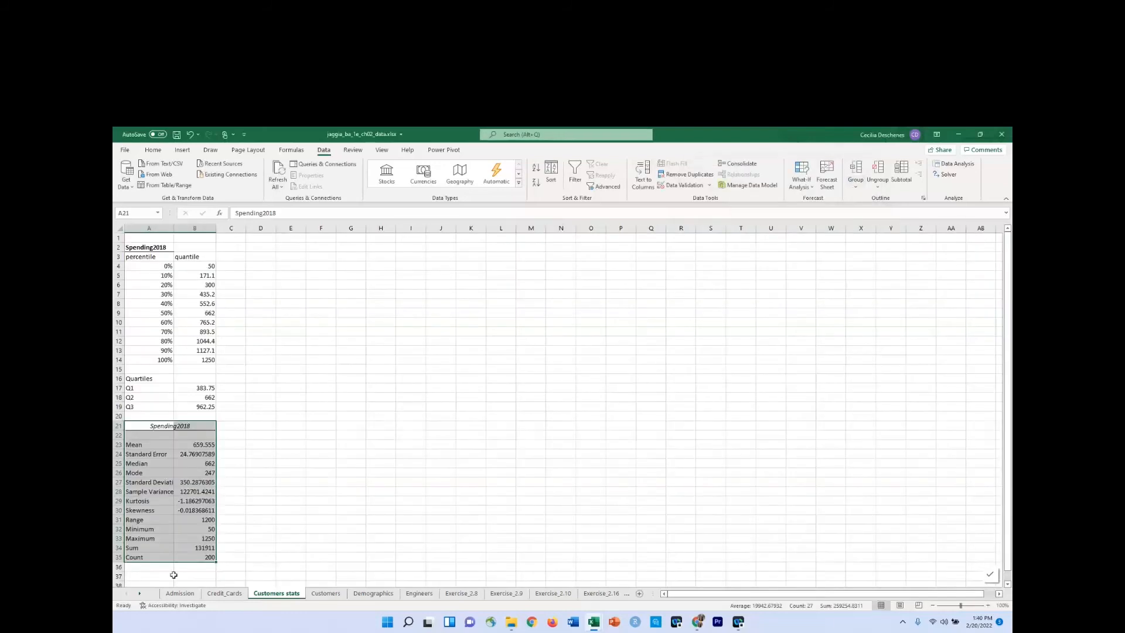
# Widen column A on the Customers stats worksheet to fit the full statistic labels.
pyautogui.click(173, 575)
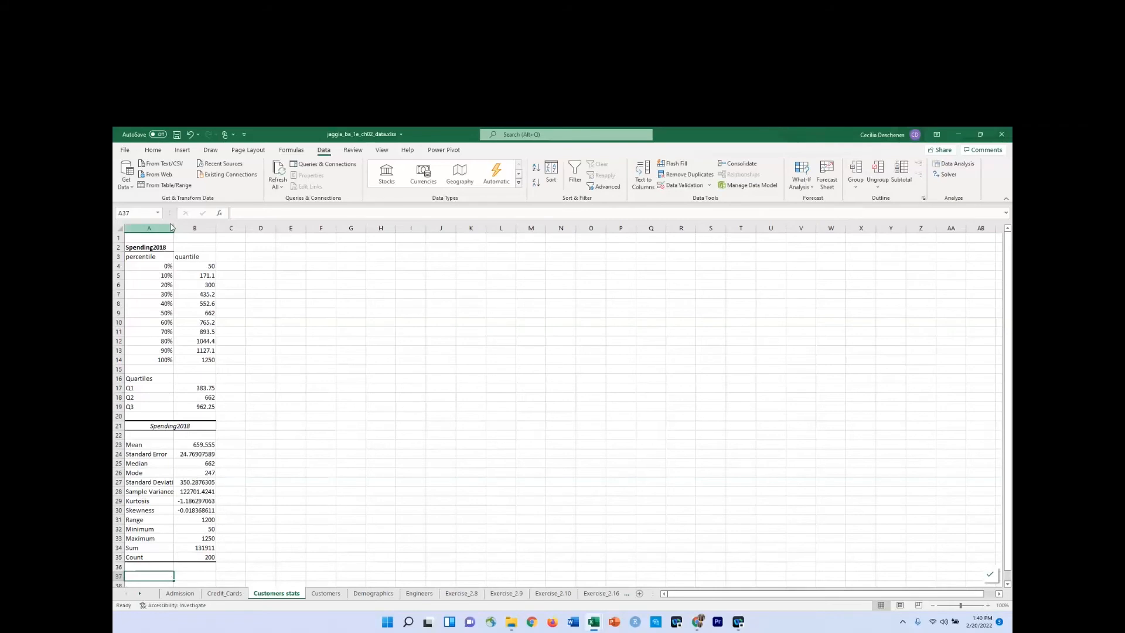
pyautogui.moveTo(174, 228); pyautogui.dragTo(187, 228)
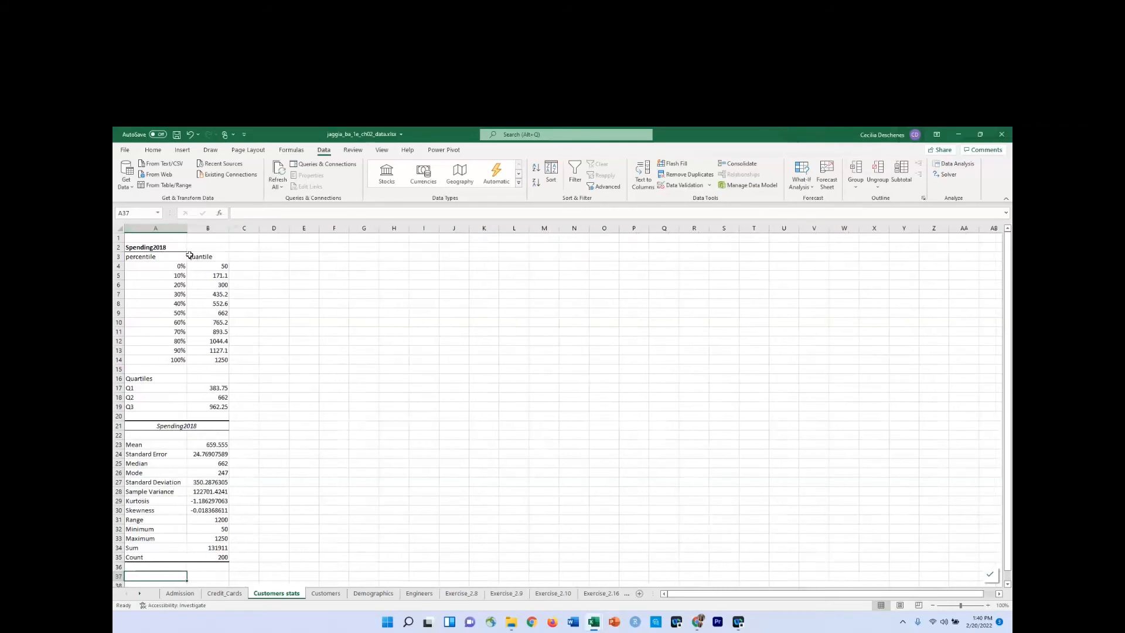
pyautogui.scroll(-2, 152, 436)
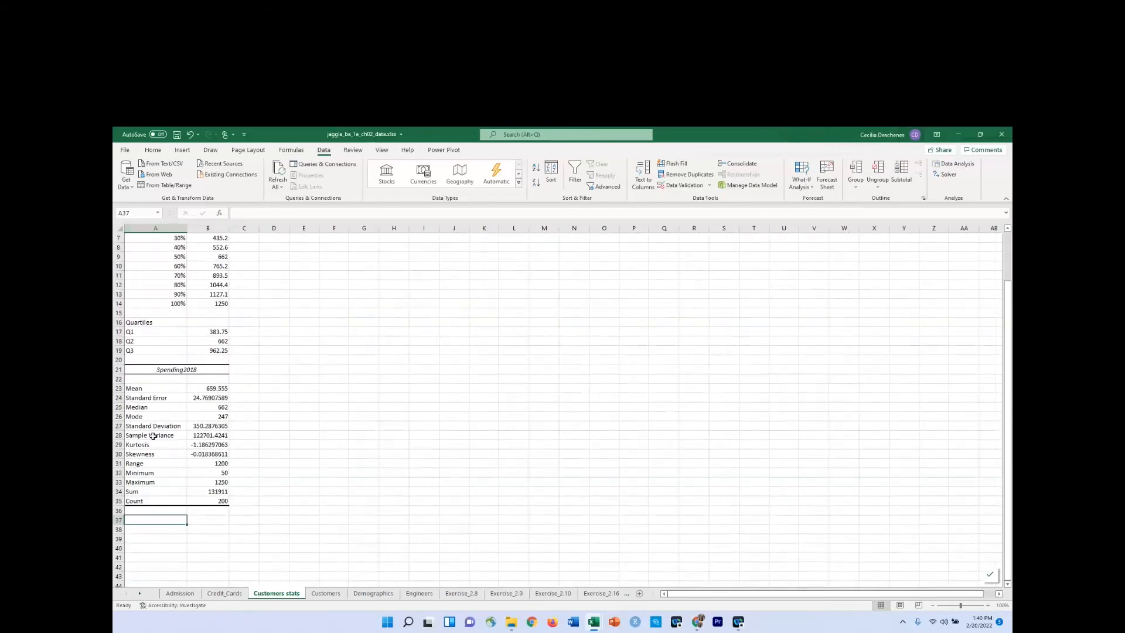
pyautogui.scroll(2, 153, 436)
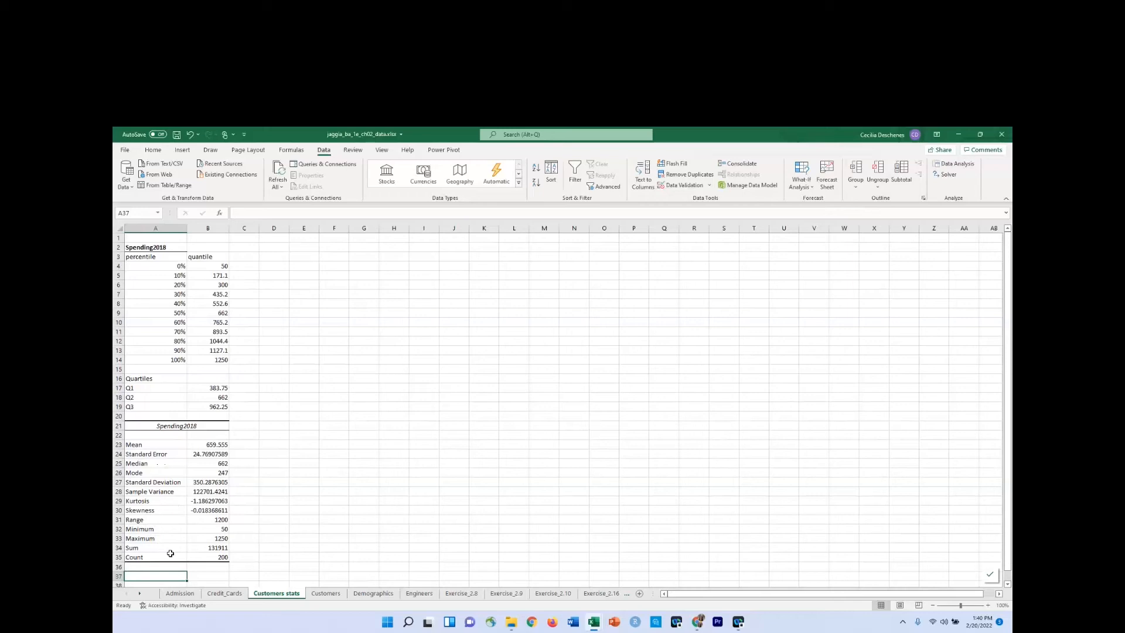
# Enter the heading Dispersion in cell A37 below the summary statistics.
pyautogui.scroll(-2, 172, 554)
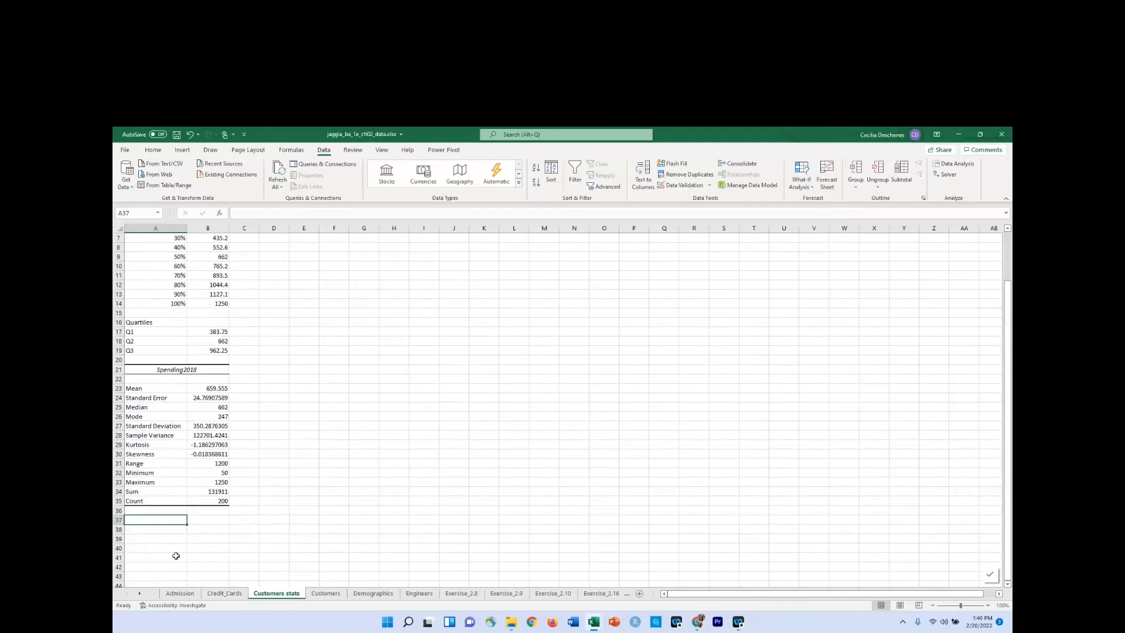
pyautogui.click(158, 490)
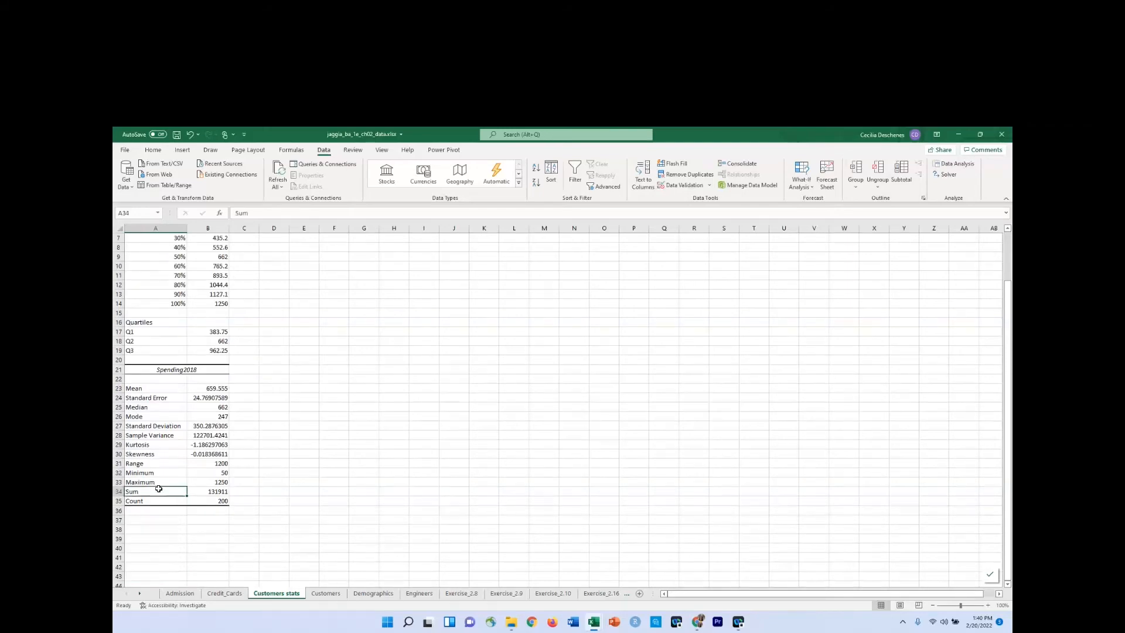
pyautogui.scroll(1, 216, 564)
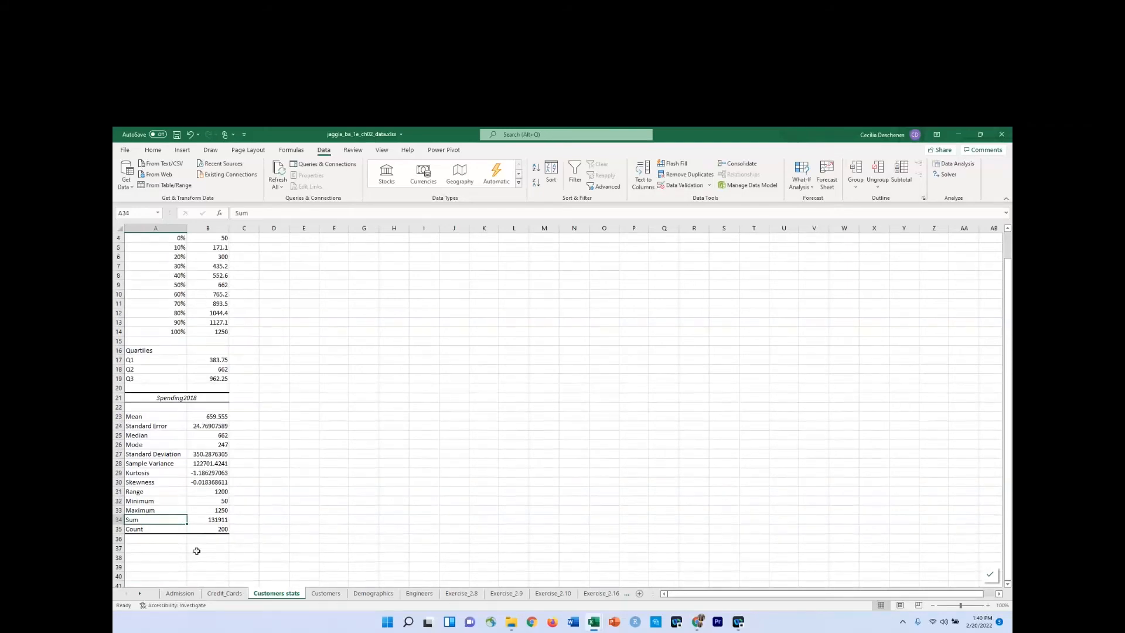
pyautogui.scroll(1, 191, 565)
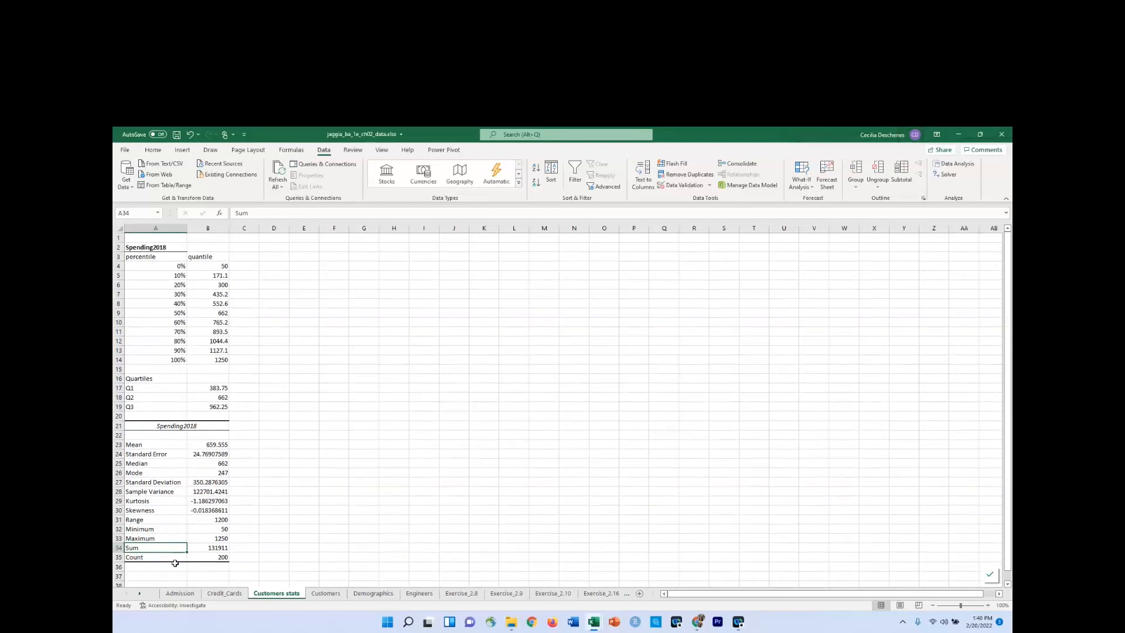
pyautogui.scroll(-2, 178, 551)
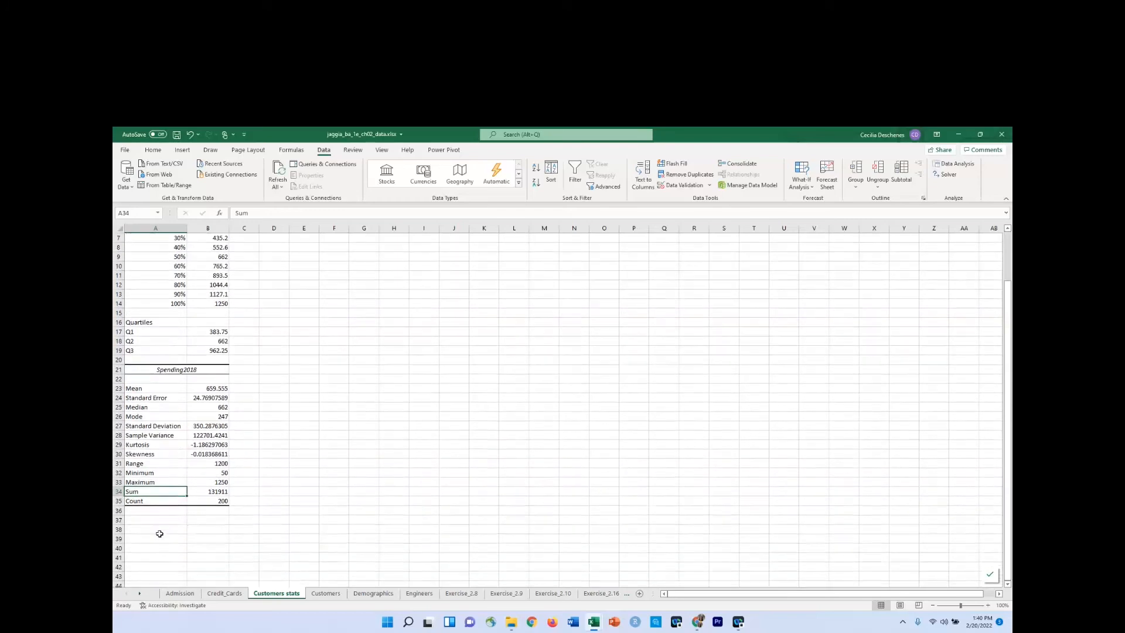
pyautogui.click(156, 521)
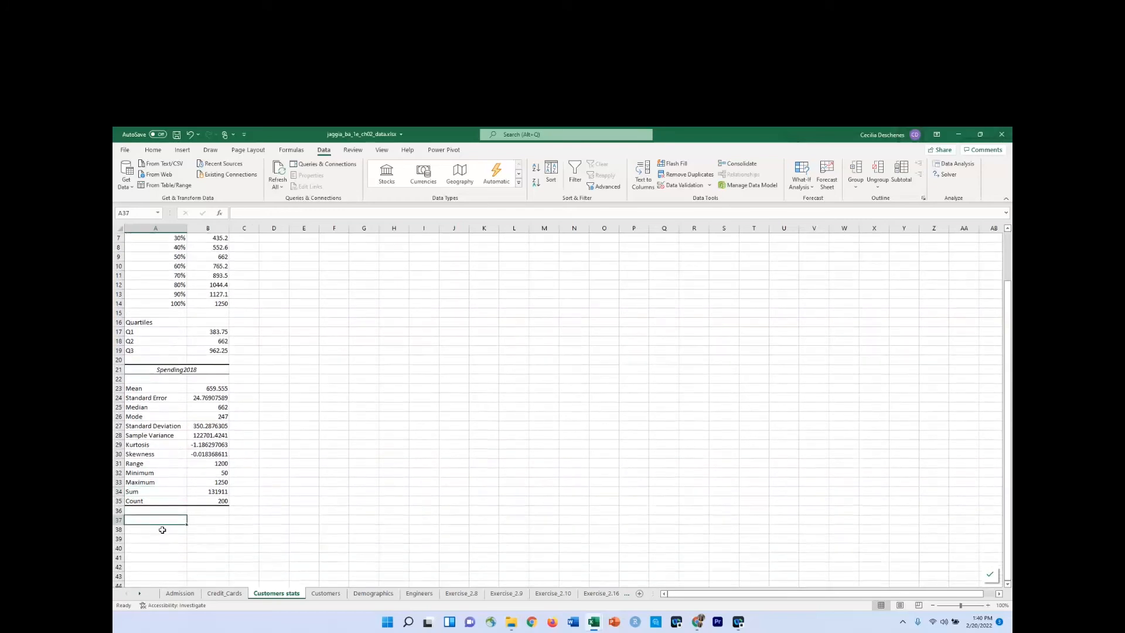
pyautogui.write('Dispe')
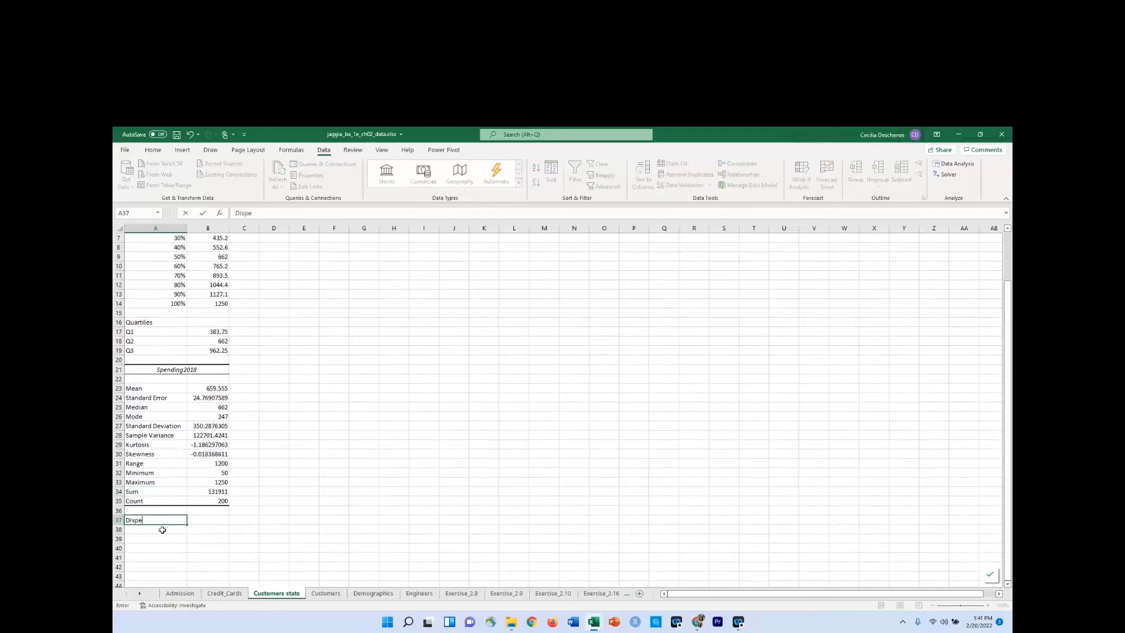
pyautogui.write('rsion')
pyautogui.press('Return')
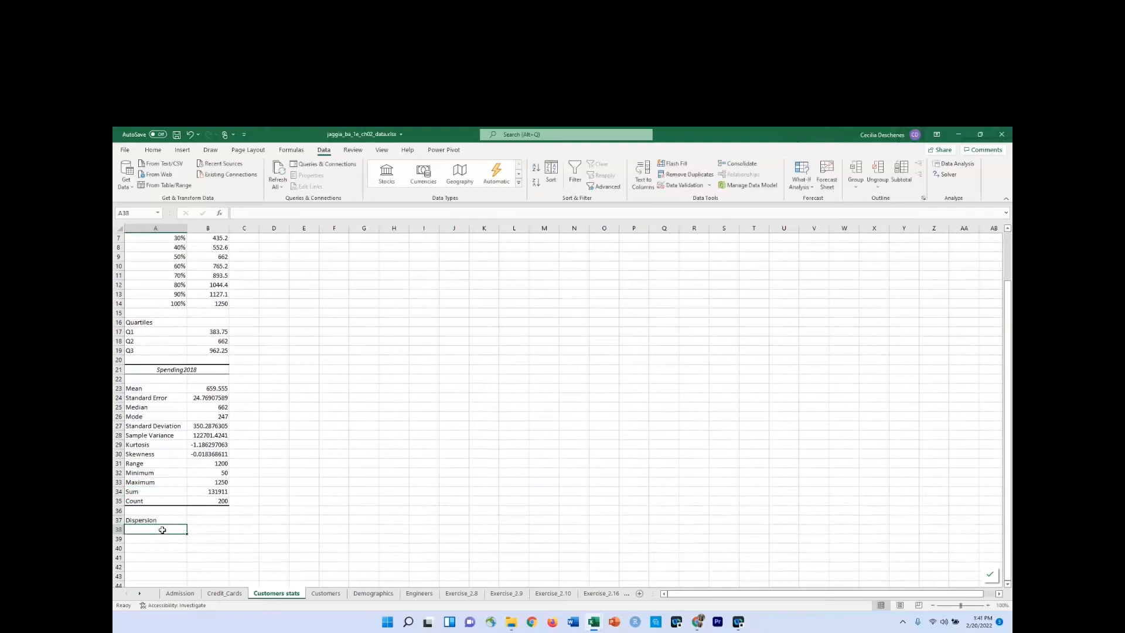
# Format the Dispersion heading row in cells A37 to B37 as bold with a bottom border.
pyautogui.moveTo(159, 520); pyautogui.dragTo(193, 520)
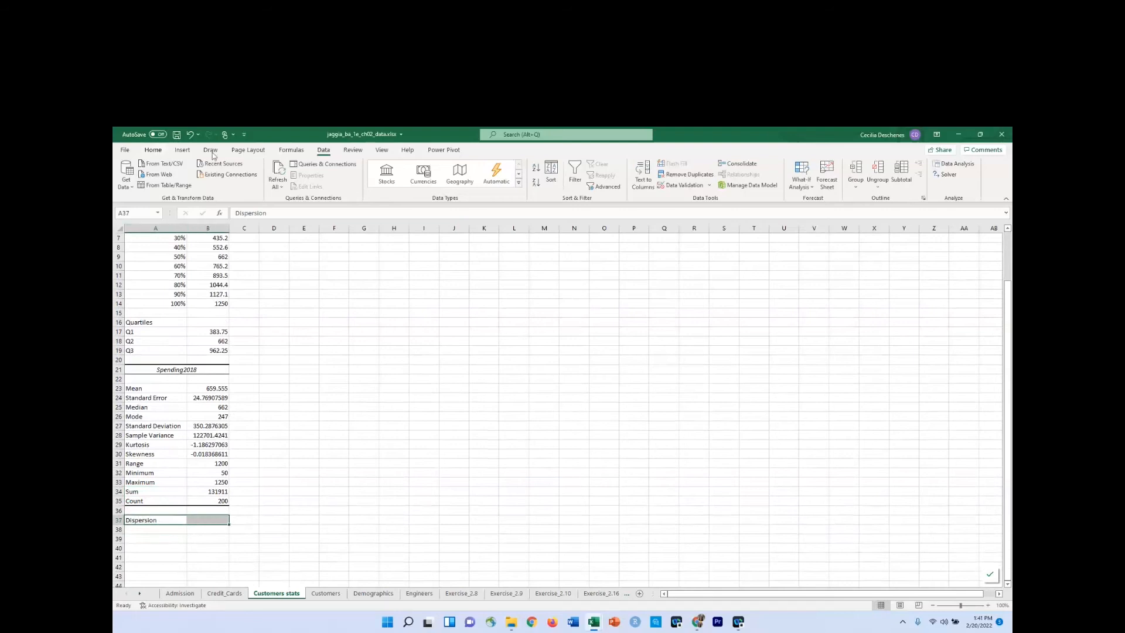
pyautogui.click(153, 150)
pyautogui.click(199, 183)
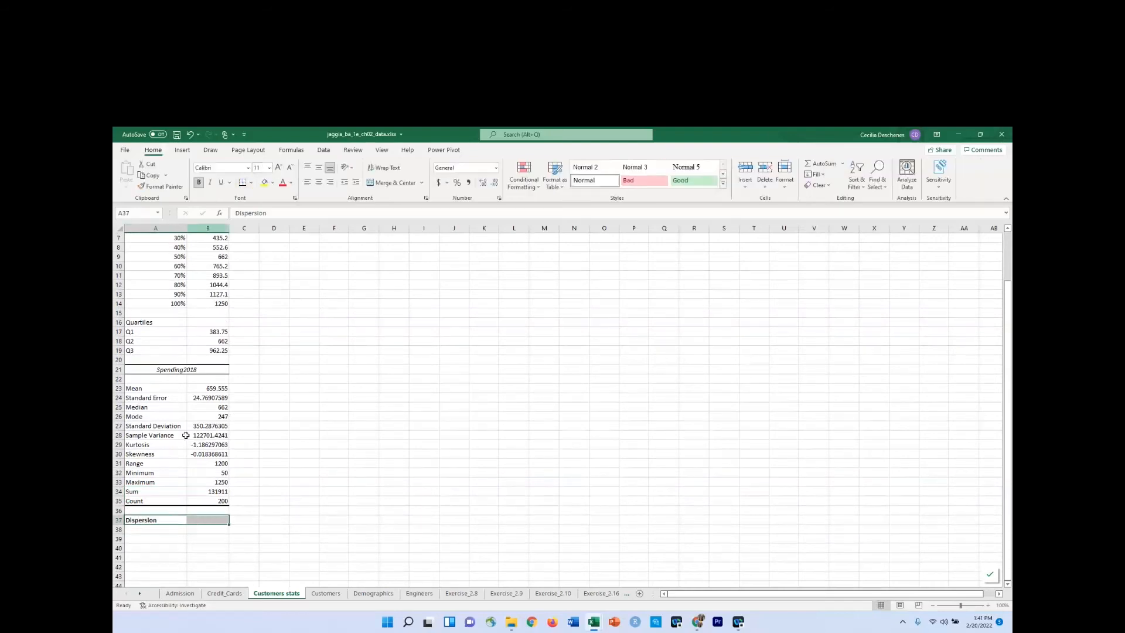
# Copy the Range label and value from cells A31 to B31 into A38 to B38 under Dispersion.
pyautogui.click(158, 528)
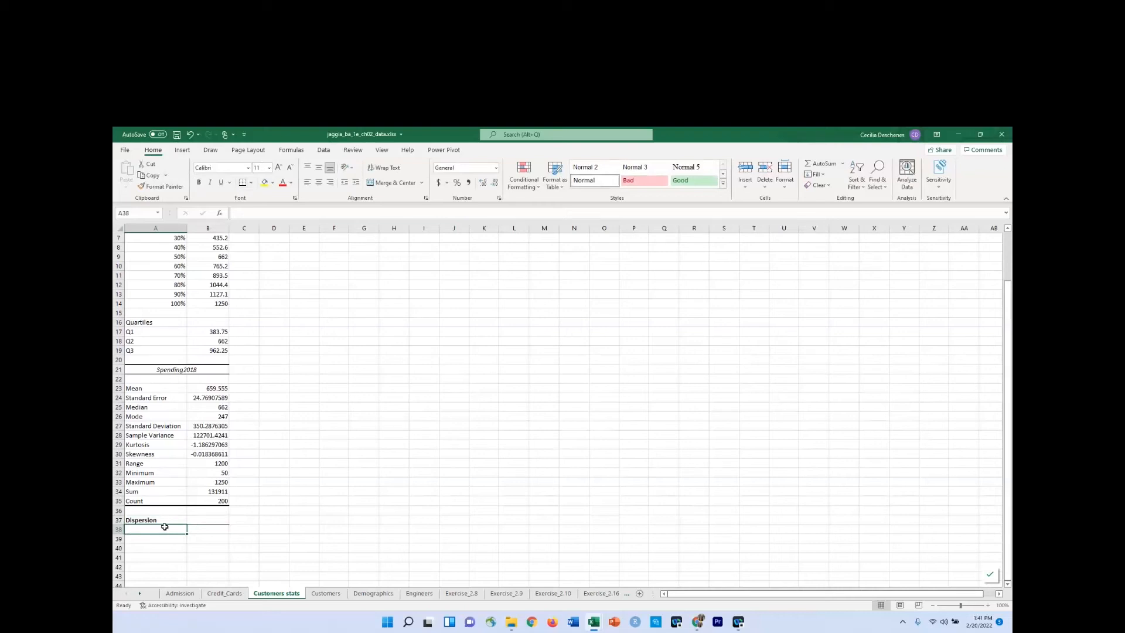
pyautogui.moveTo(155, 464); pyautogui.dragTo(198, 464)
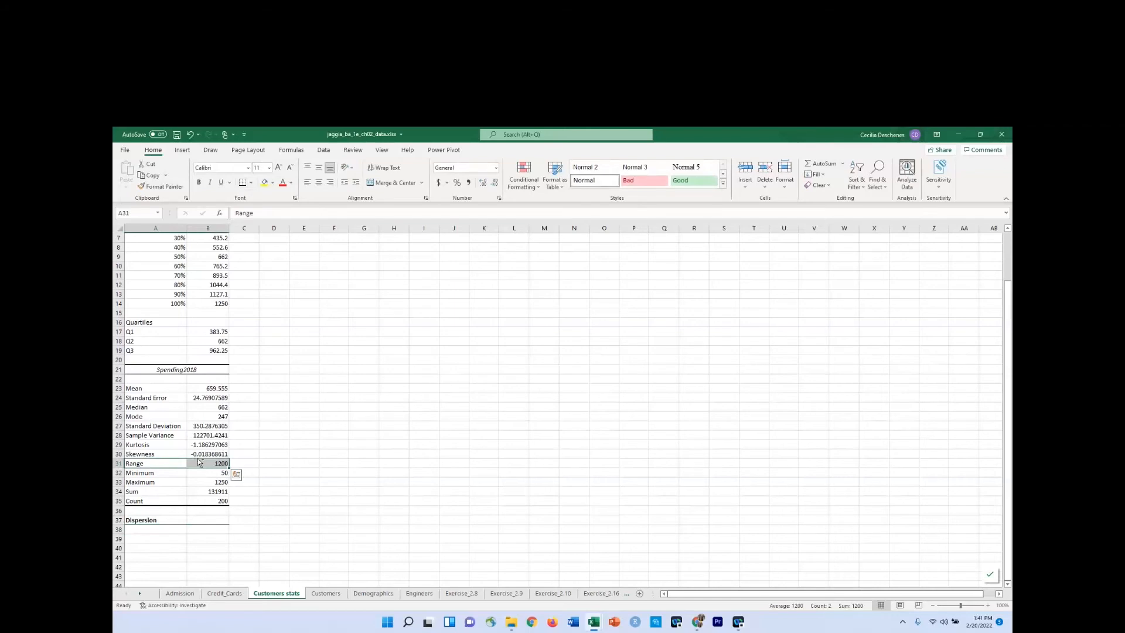
pyautogui.hotkey('ctrl', 'c')
pyautogui.click(164, 529)
pyautogui.hotkey('ctrl', 'v')
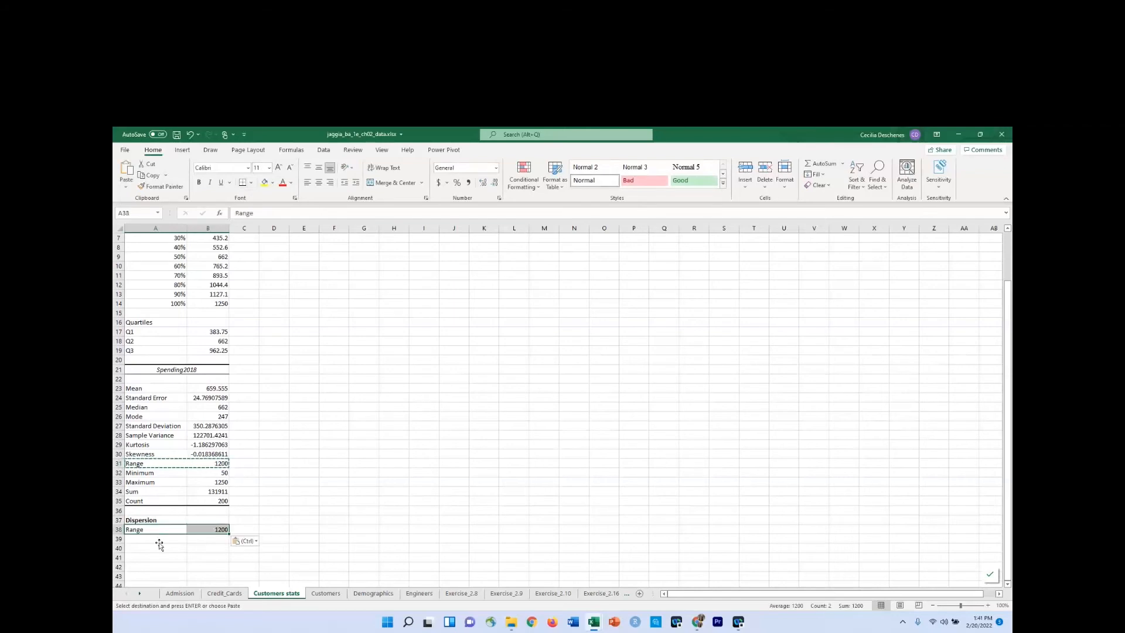
# Label cell A39 IQR and calculate it in B39 as Q3 minus Q1 with the formula =B19-B17.
pyautogui.click(158, 541)
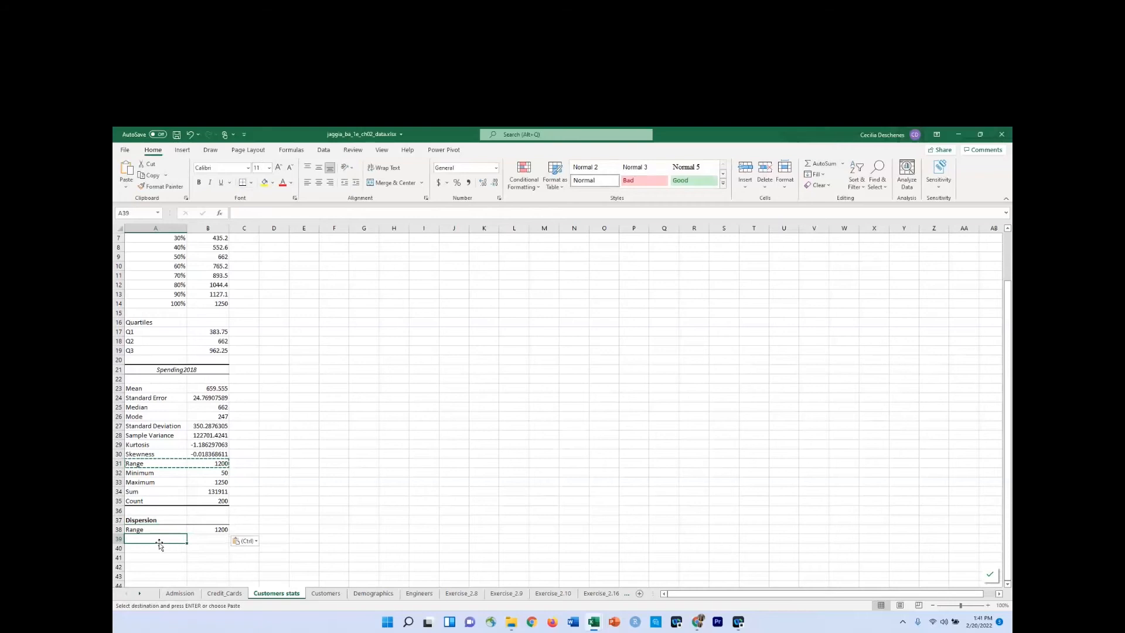
pyautogui.write('IQ')
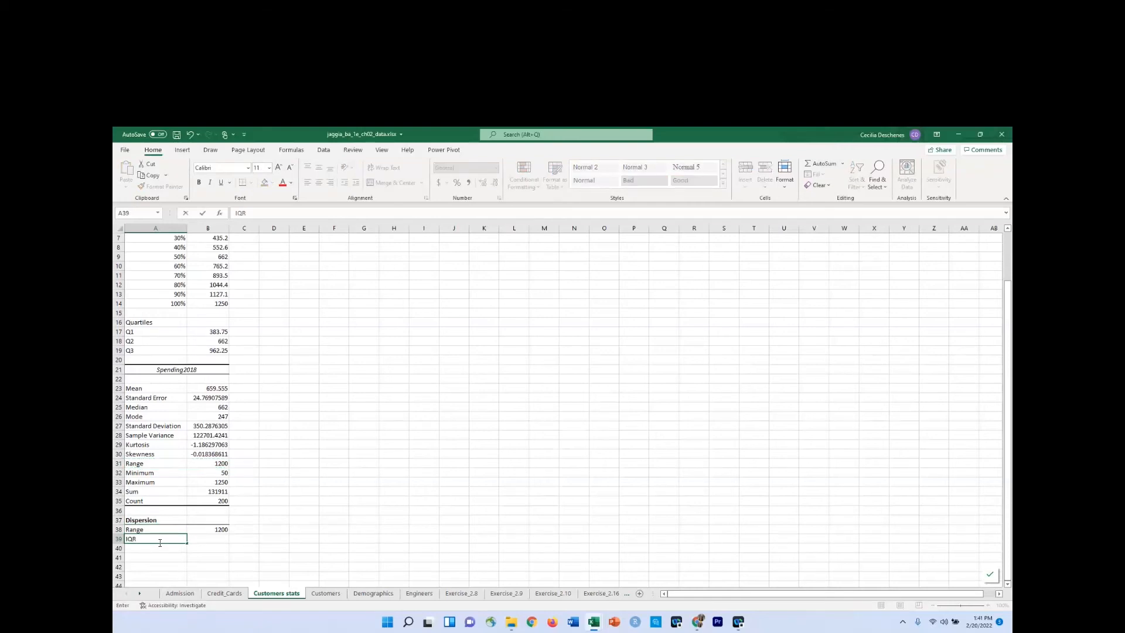
pyautogui.write('R')
pyautogui.press('Tab')
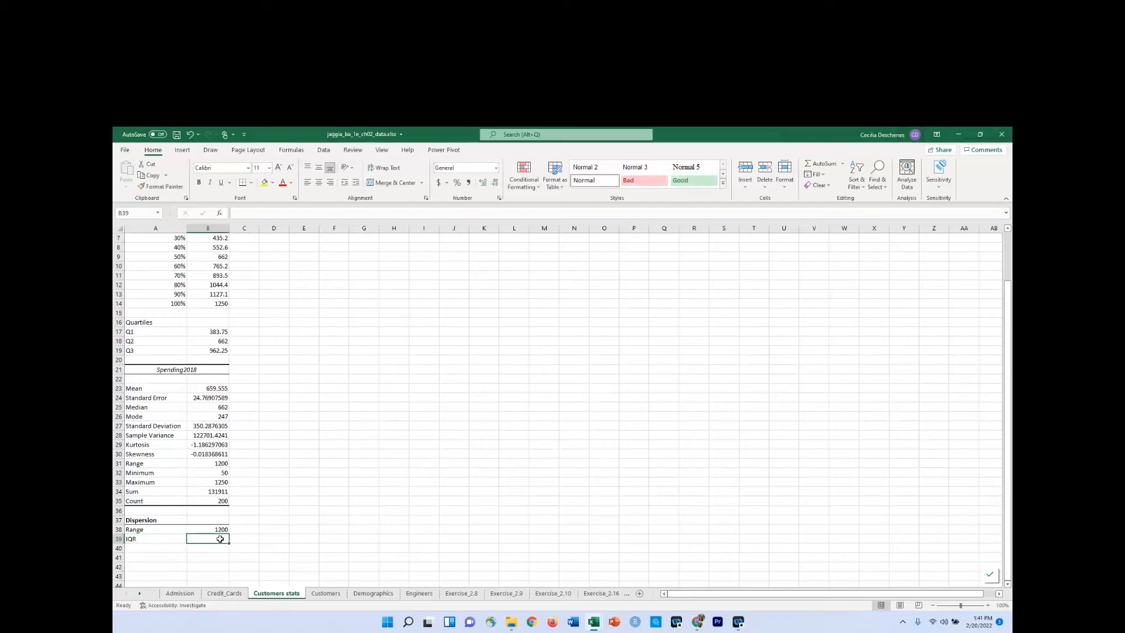
pyautogui.write('=')
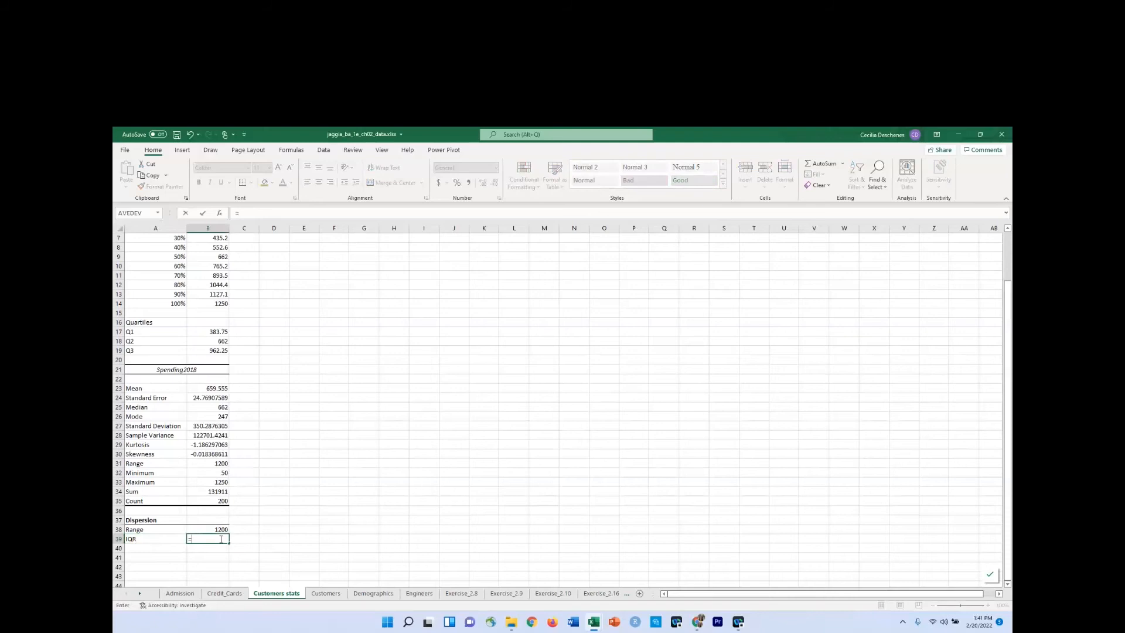
pyautogui.click(223, 350)
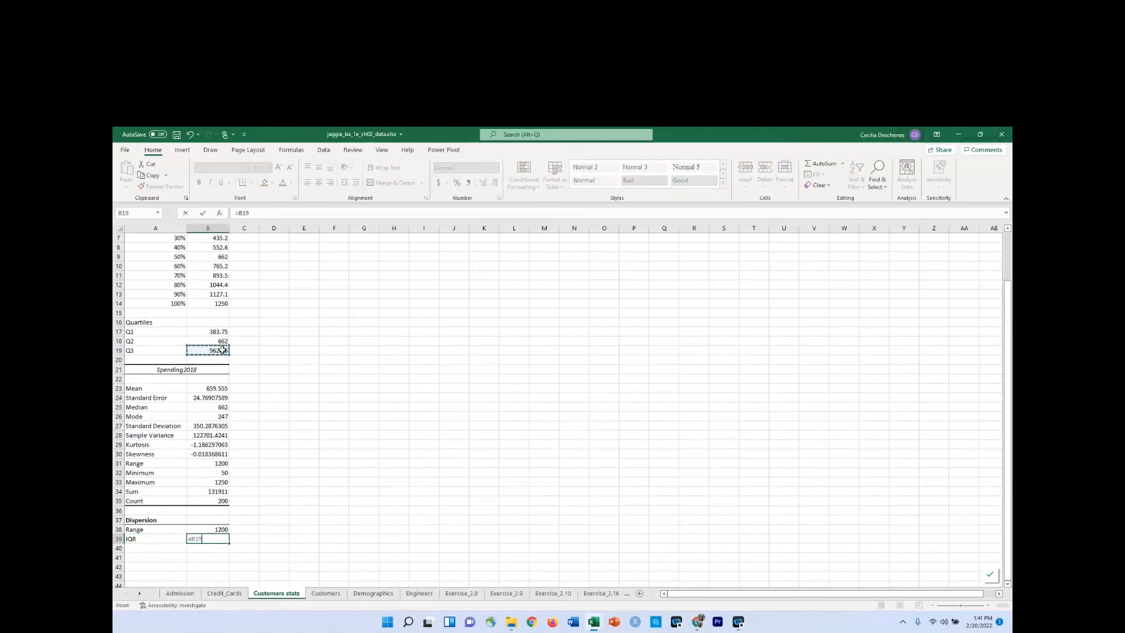
pyautogui.write('-')
pyautogui.click(213, 332)
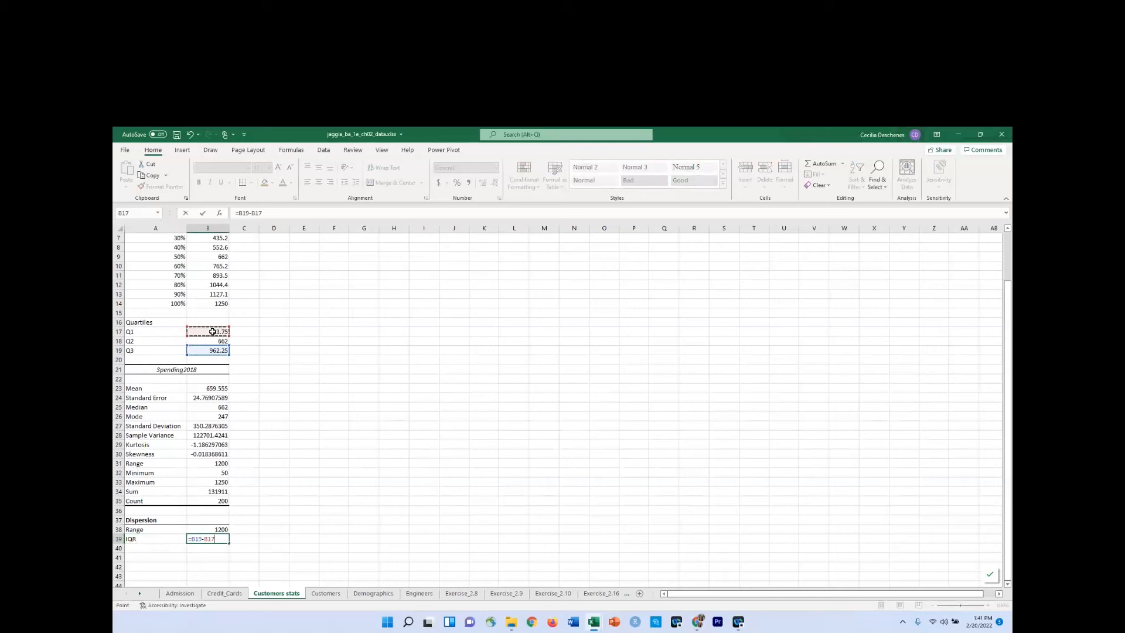
pyautogui.press('Return')
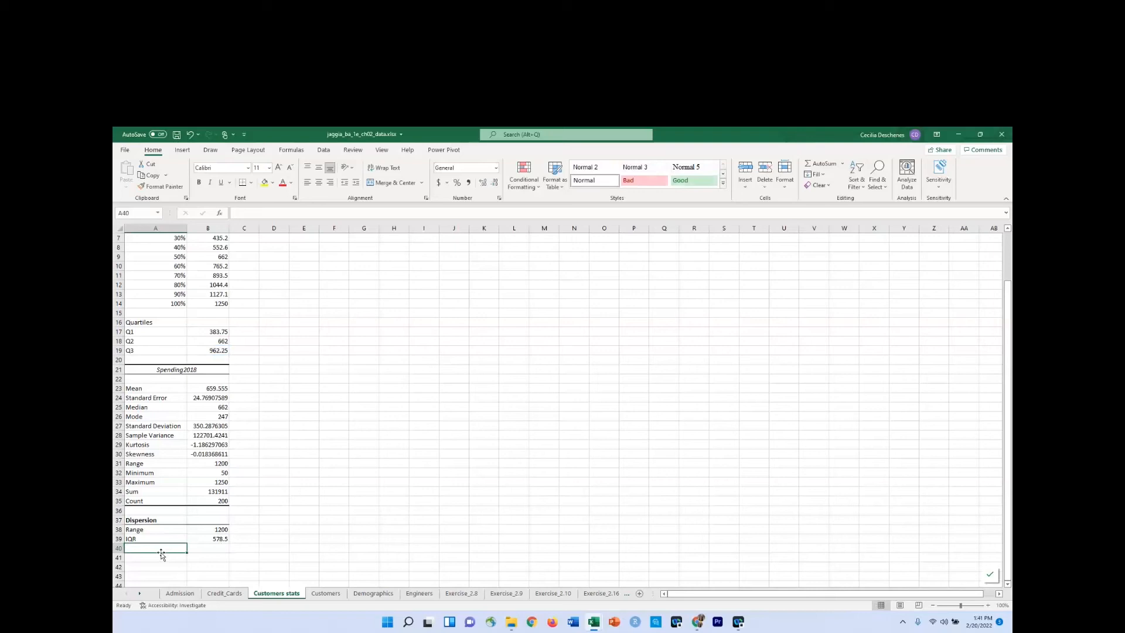
# Label cell A40 MAD below IQR in the Dispersion table.
pyautogui.write('m')
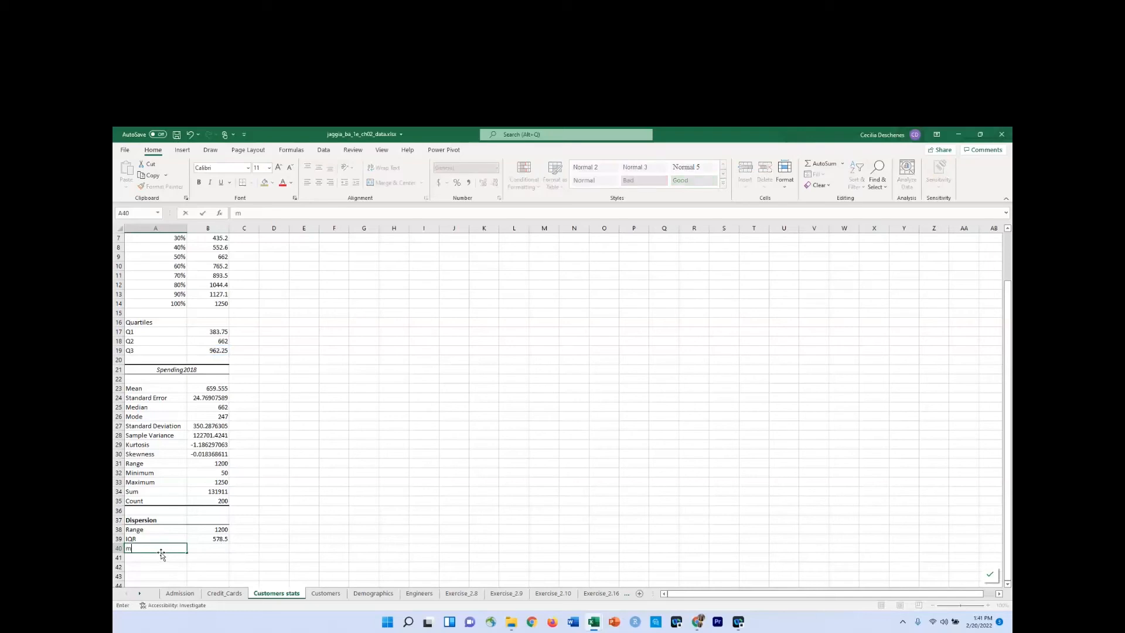
pyautogui.press('BackSpace')
pyautogui.write('MAD')
pyautogui.press('Tab')
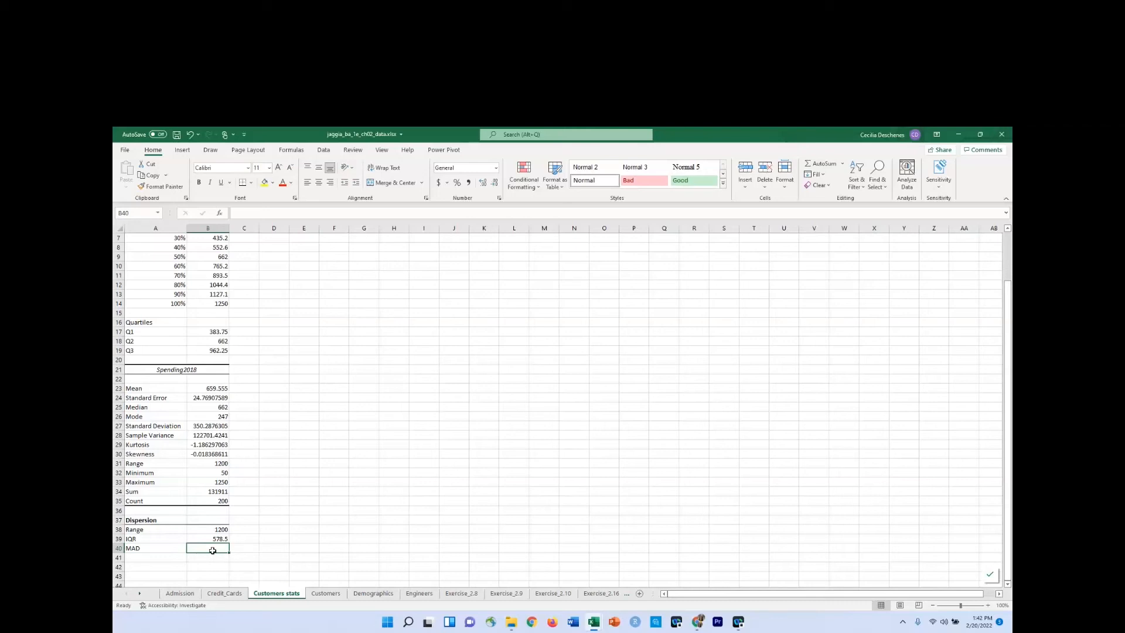
# Insert a blank column between Spending2018 and NumOfOrders on the Customers worksheet.
pyautogui.click(326, 593)
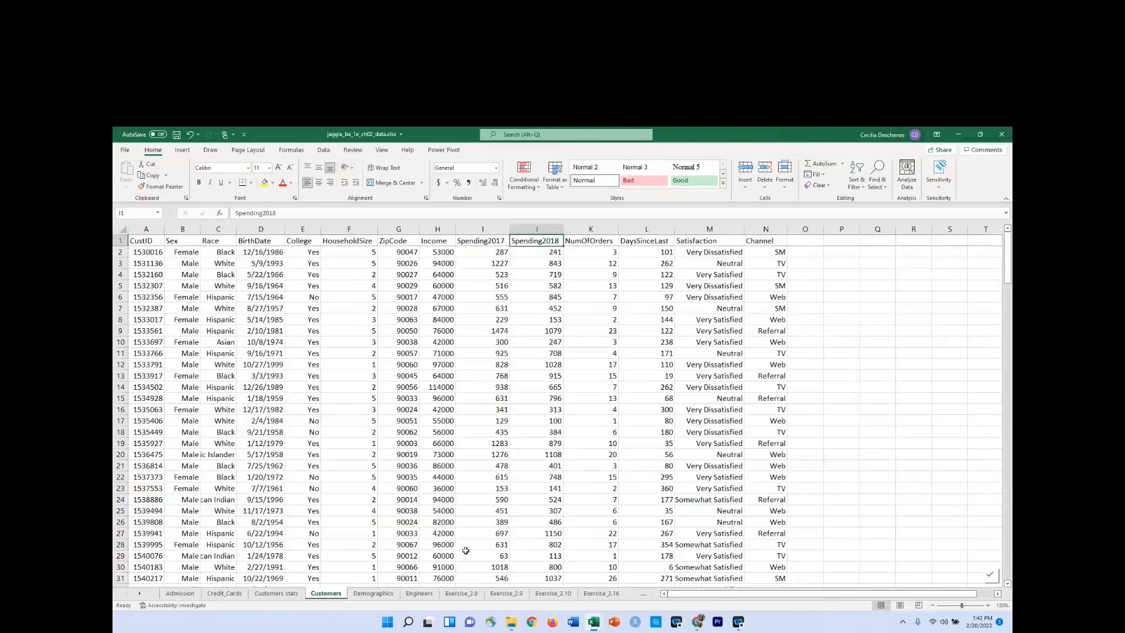
pyautogui.click(549, 254)
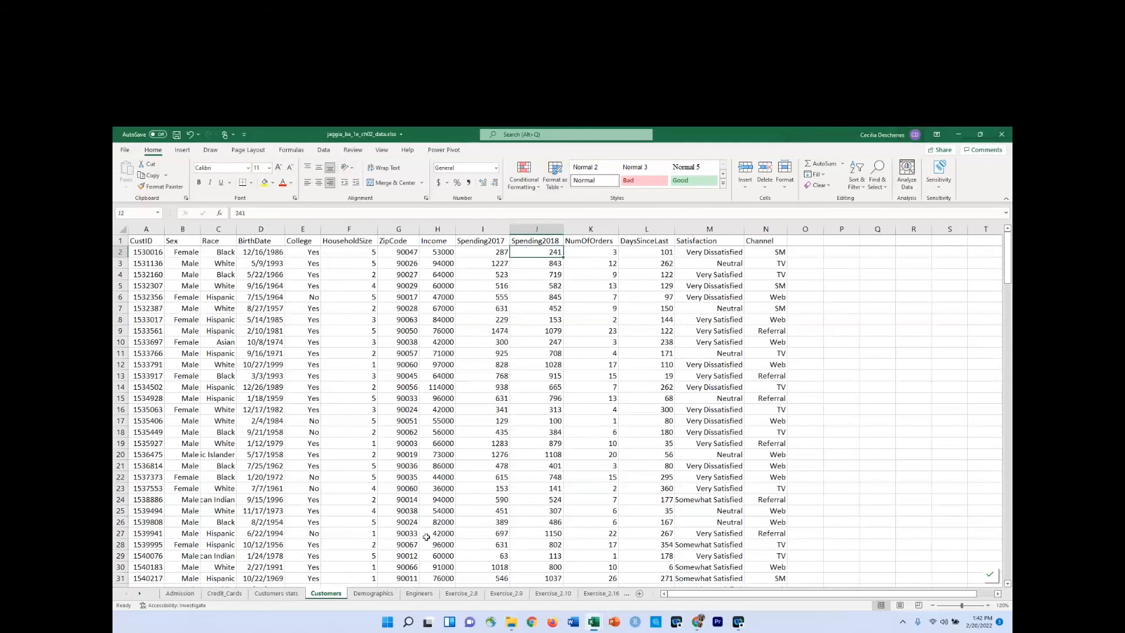
pyautogui.click(271, 596)
pyautogui.click(195, 423)
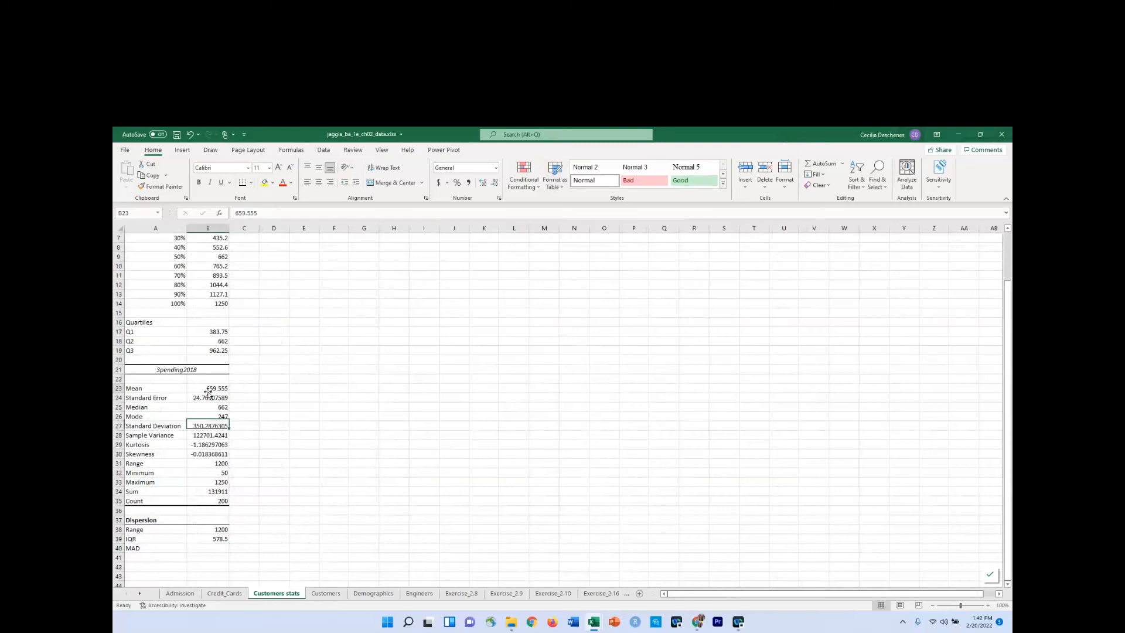
pyautogui.click(207, 391)
pyautogui.click(324, 593)
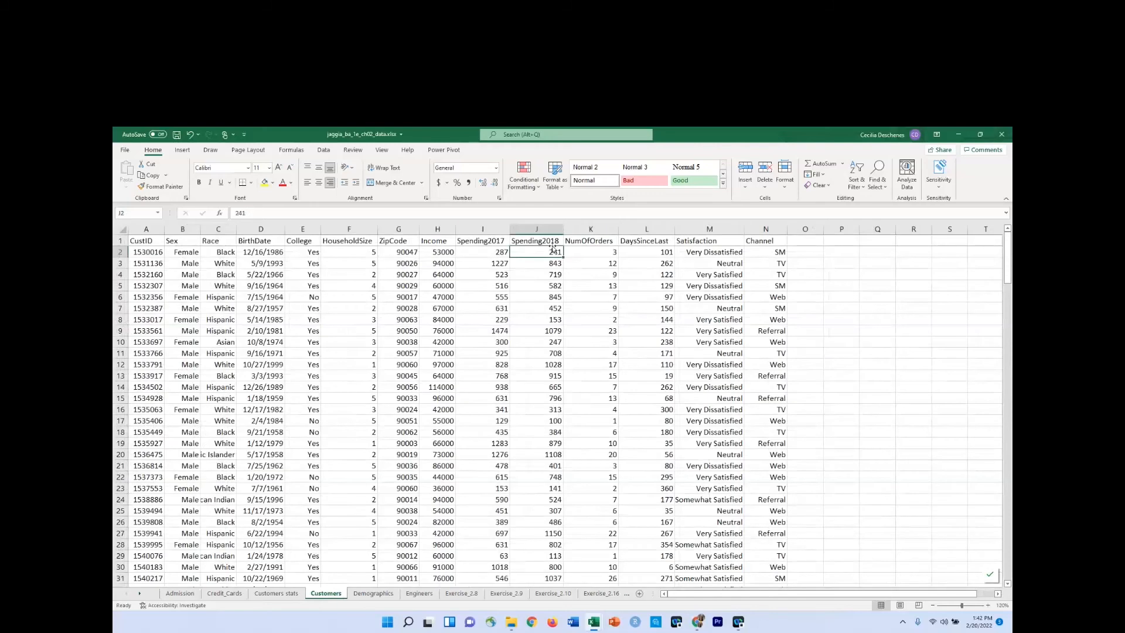
pyautogui.click(587, 229)
pyautogui.rightClick(587, 230)
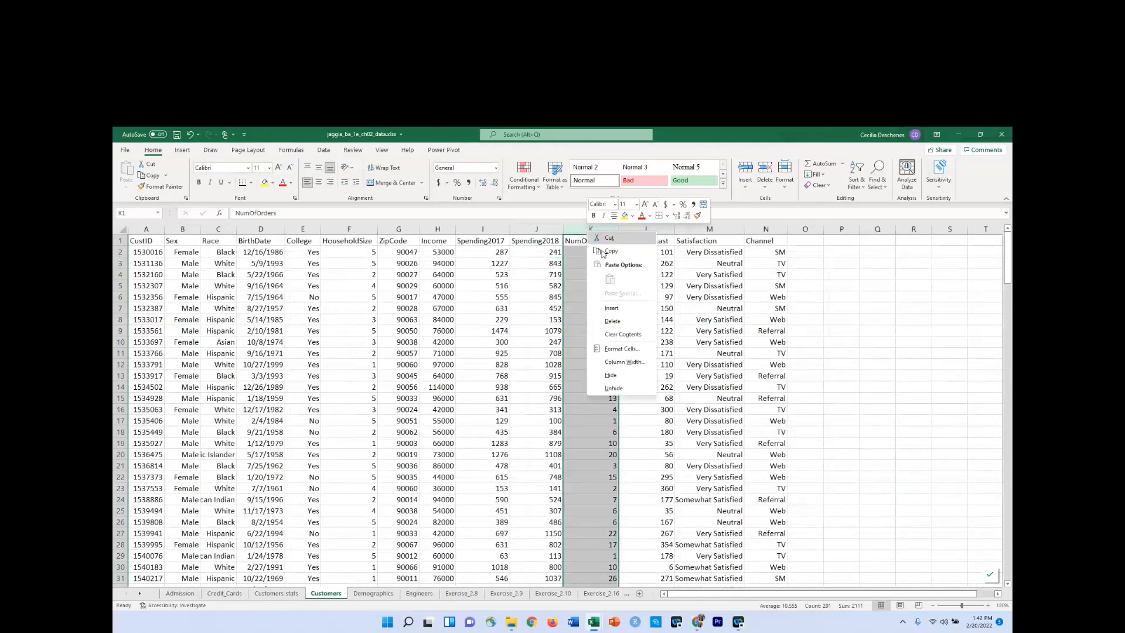
pyautogui.click(610, 309)
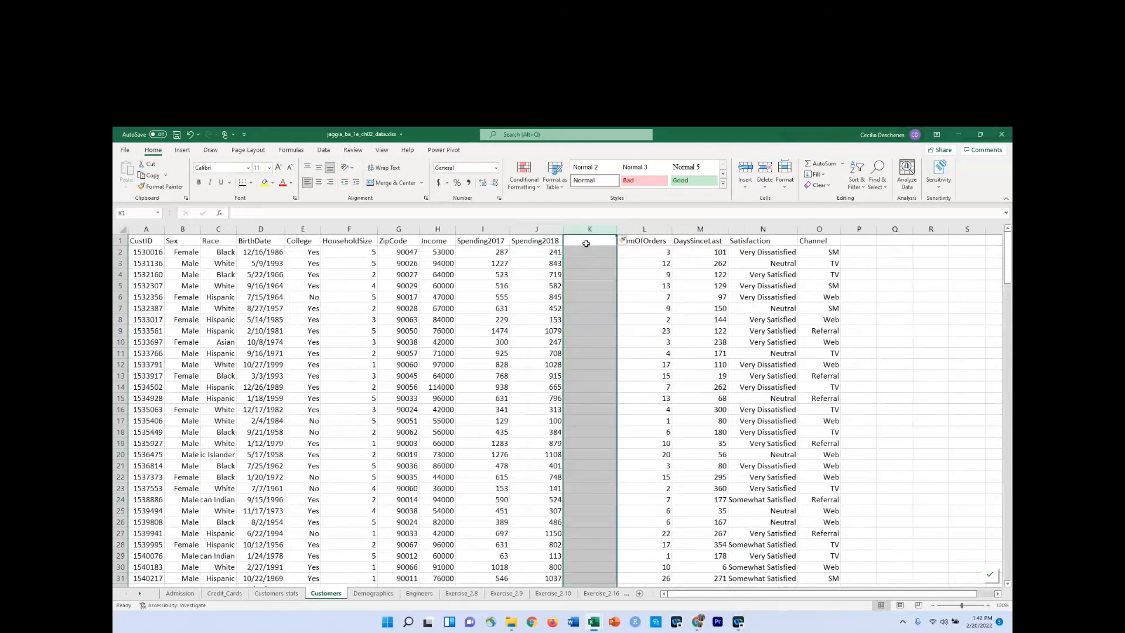
# Enter the heading Abs Dev from mean in cell K1 and wrap its text.
pyautogui.click(586, 243)
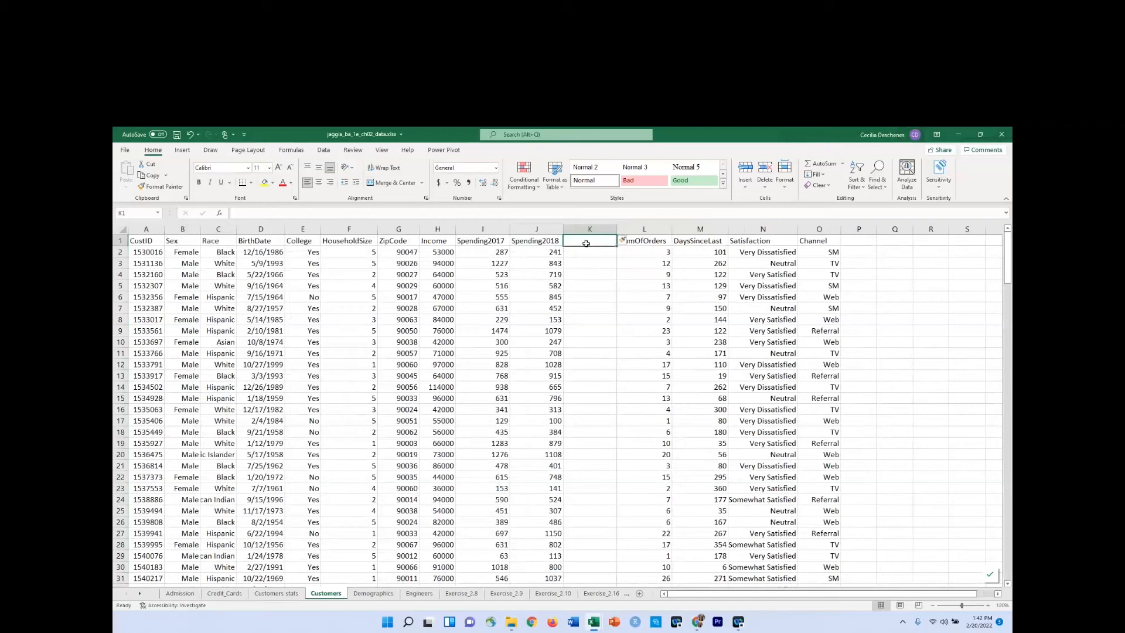
pyautogui.write('ABs ')
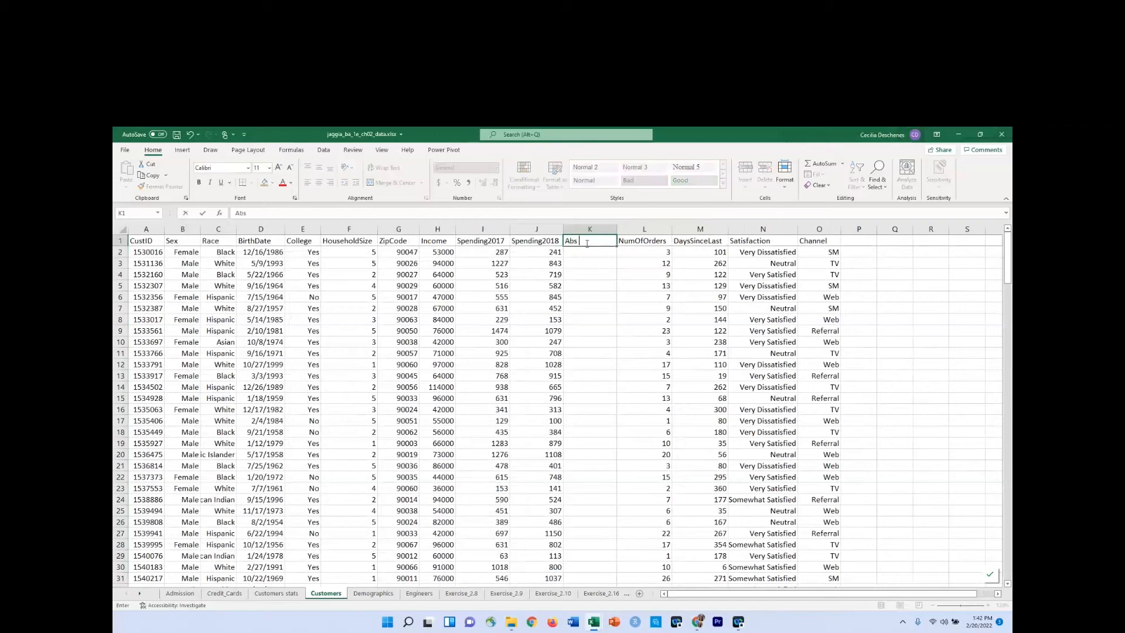
pyautogui.write('Dev from mean')
pyautogui.press('Return')
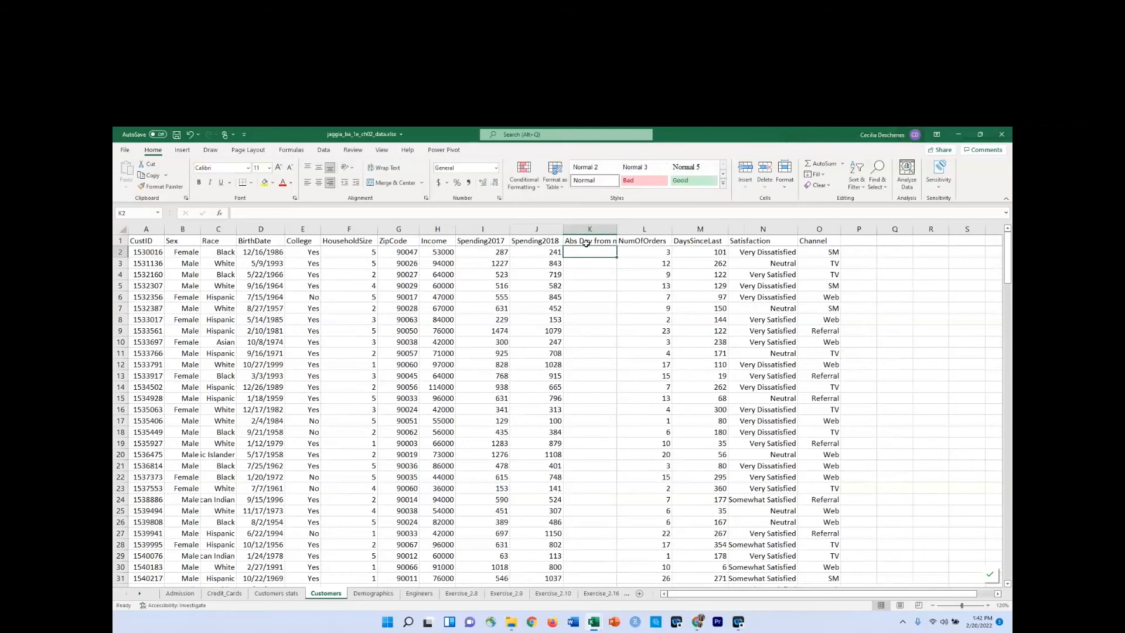
pyautogui.click(586, 242)
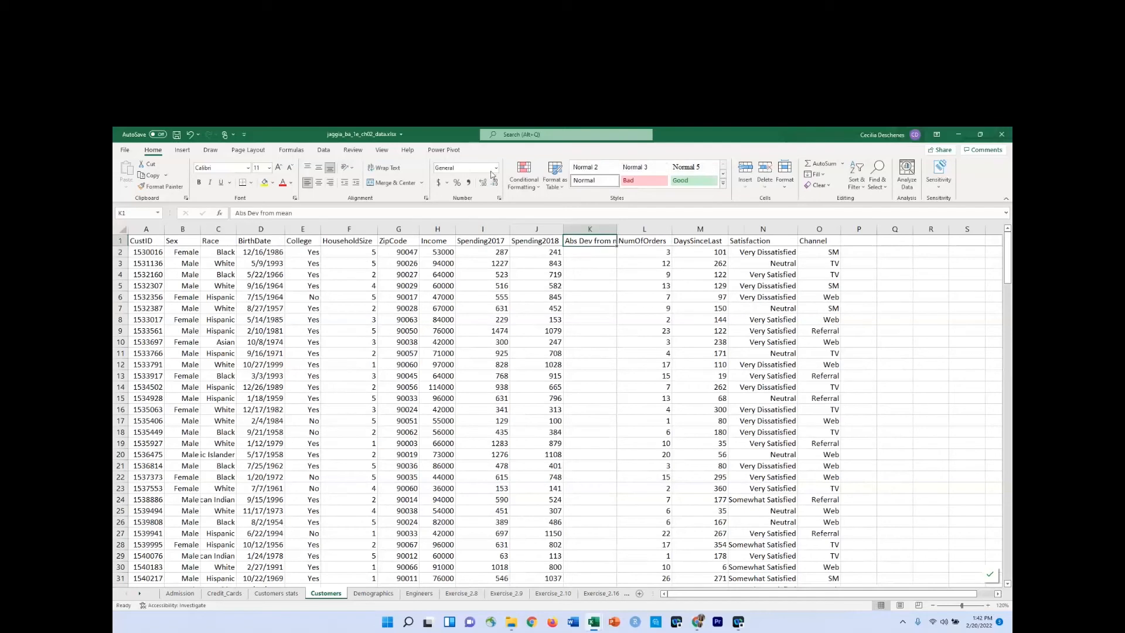
pyautogui.click(387, 168)
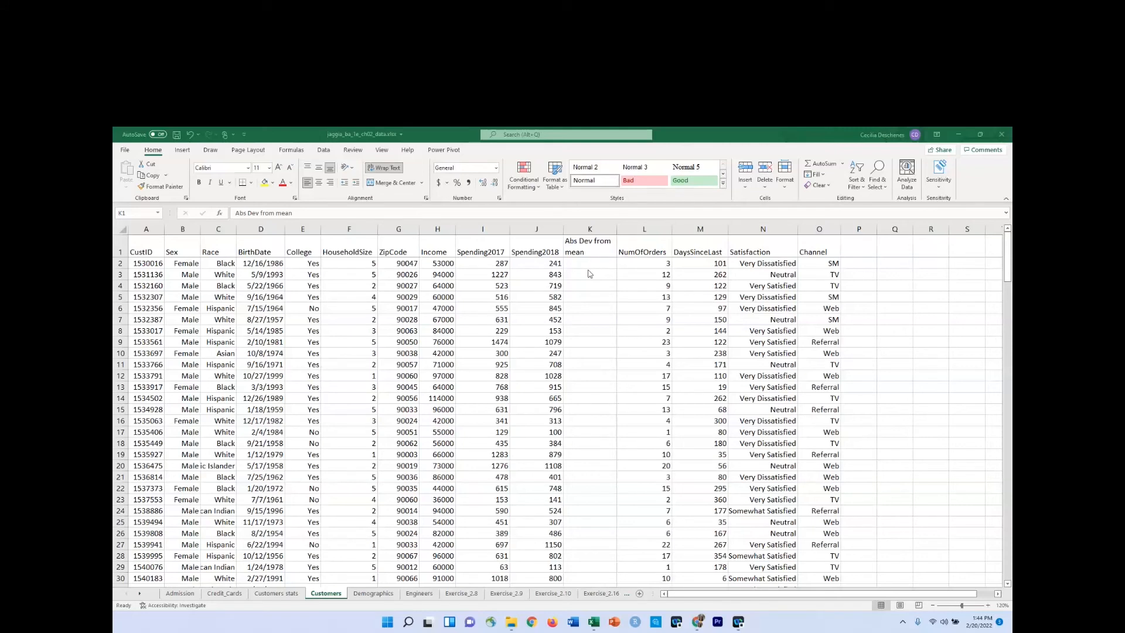
# Calculate the first customer's absolute deviation from the mean in K2 with the formula =ABS(J2-'Customers stats'!$B$23).
pyautogui.click(586, 263)
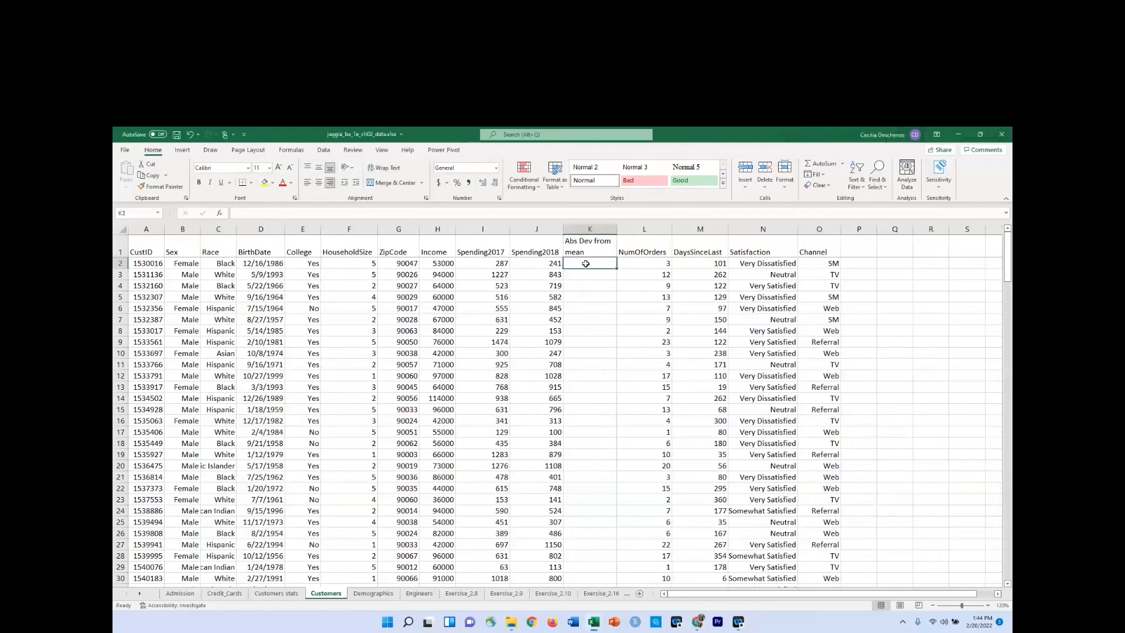
pyautogui.write('=abs')
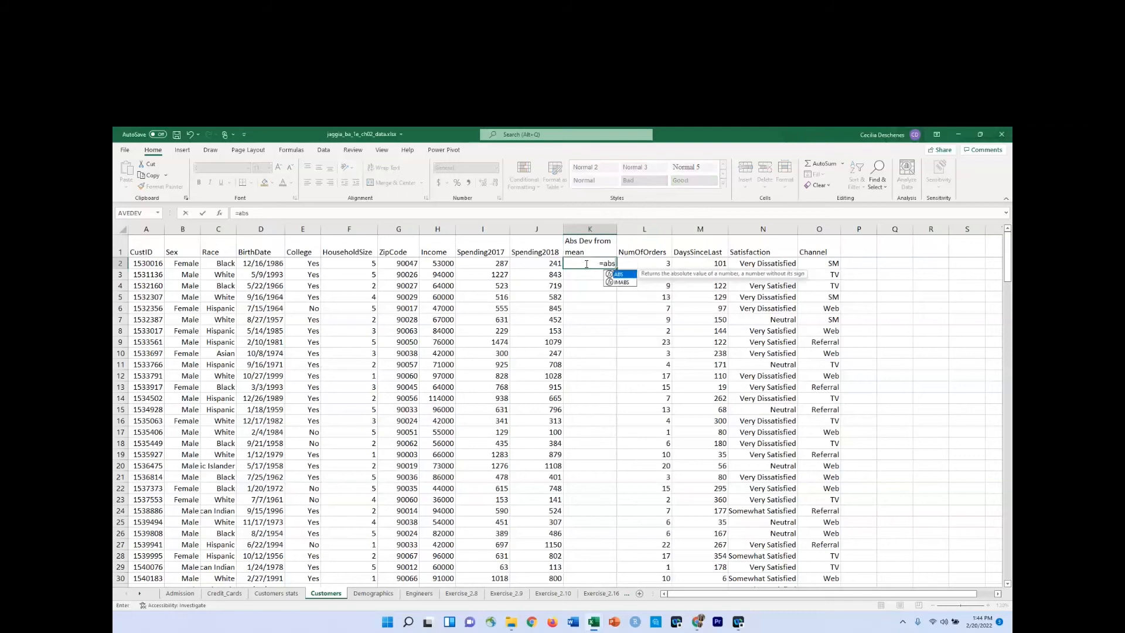
pyautogui.press('Tab')
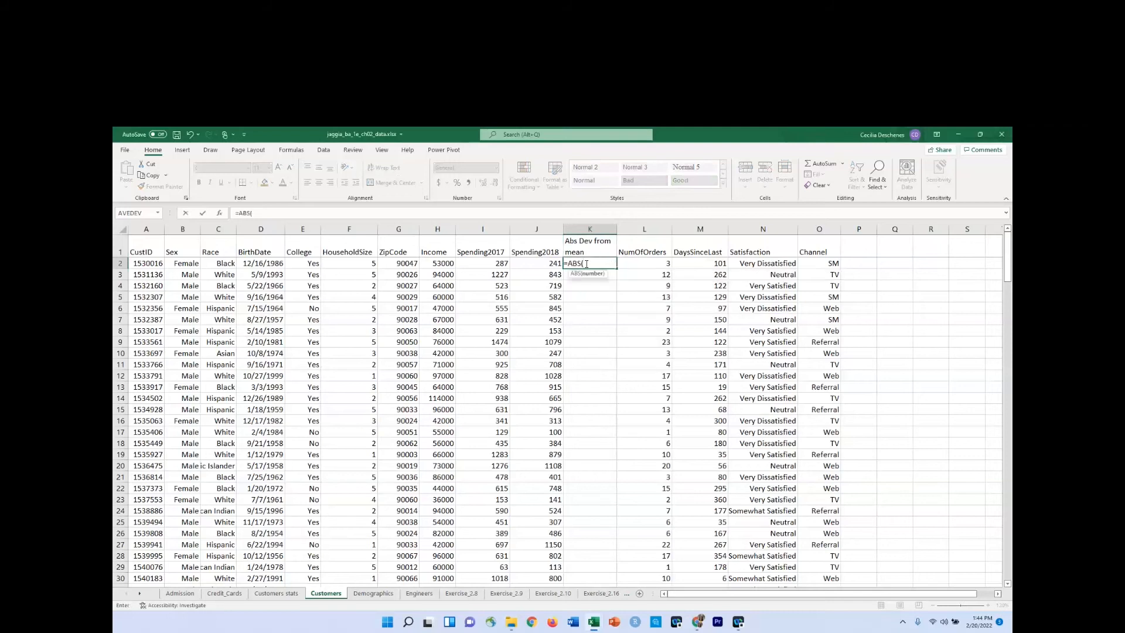
pyautogui.press('Left')
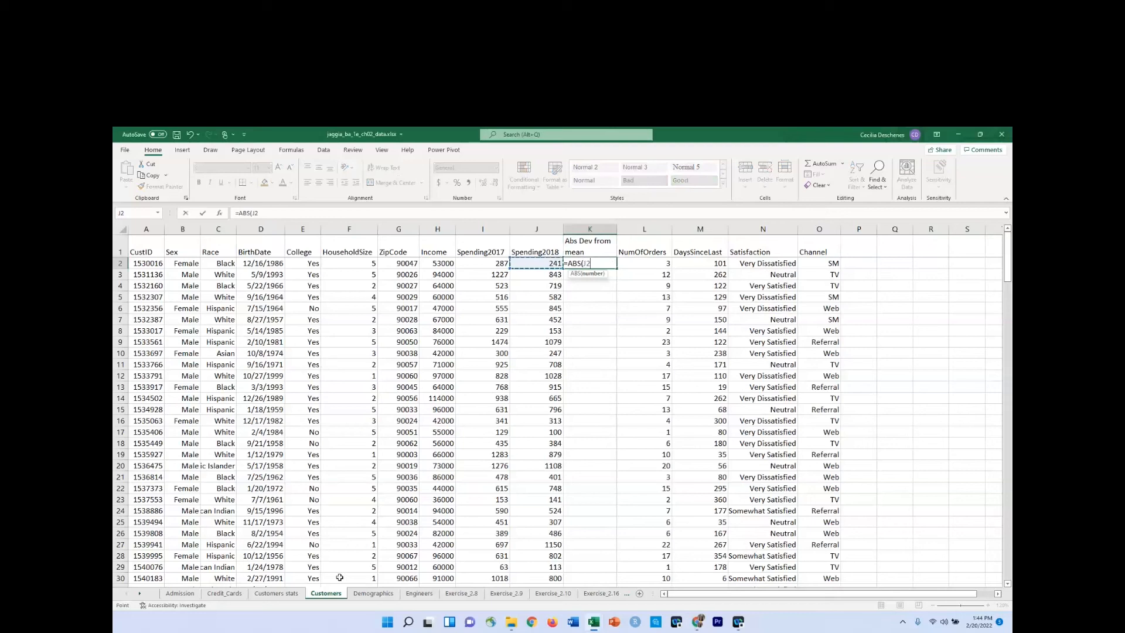
pyautogui.write('-')
pyautogui.click(280, 593)
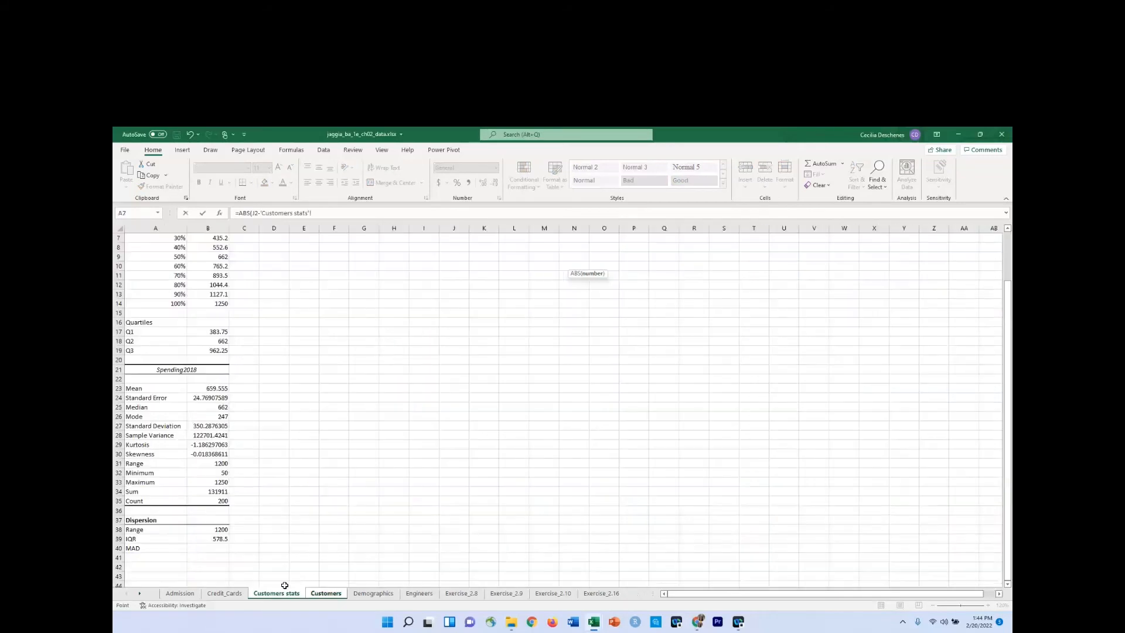
pyautogui.click(214, 388)
pyautogui.write(')')
pyautogui.doubleClick(315, 213)
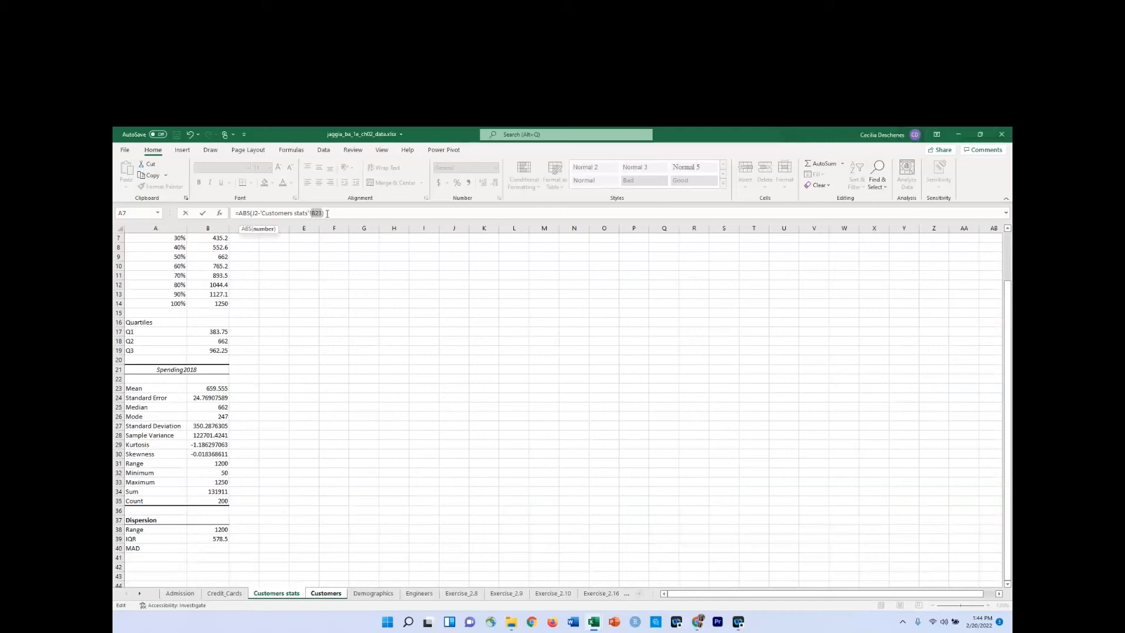
pyautogui.press('F4')
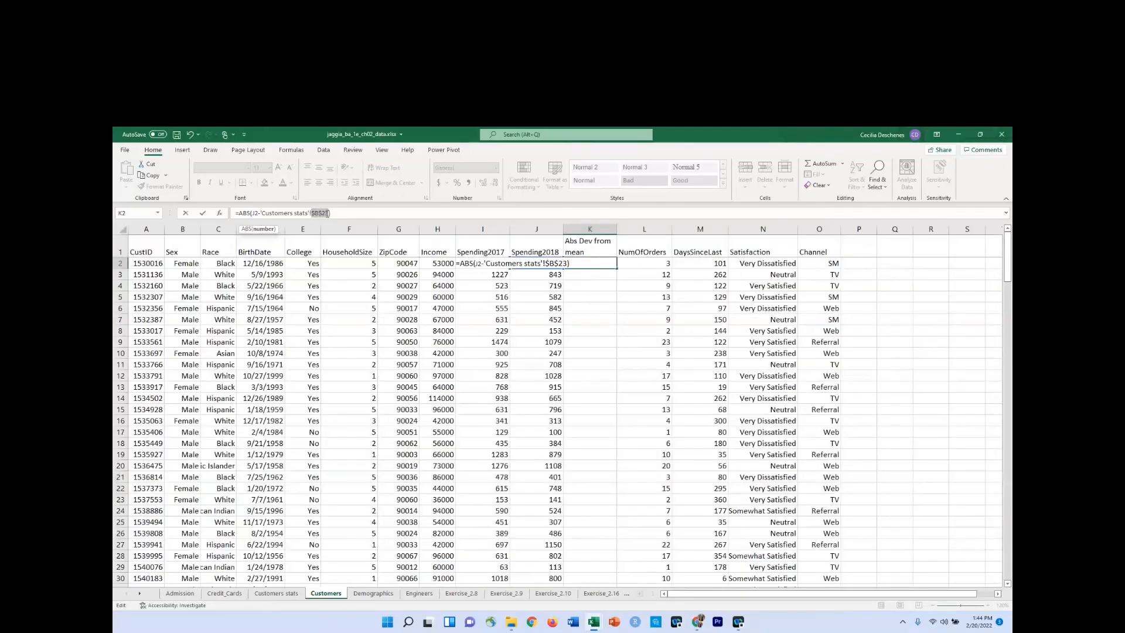
pyautogui.press('Return')
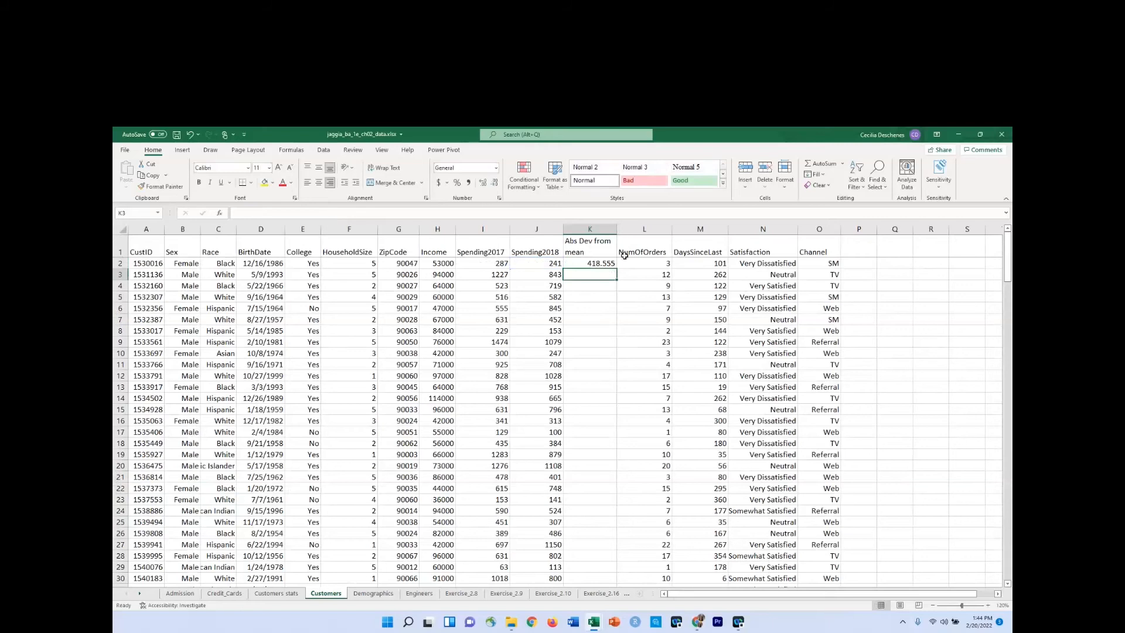
# Fill the absolute deviation formula from K2 down column K for all customer rows.
pyautogui.click(589, 262)
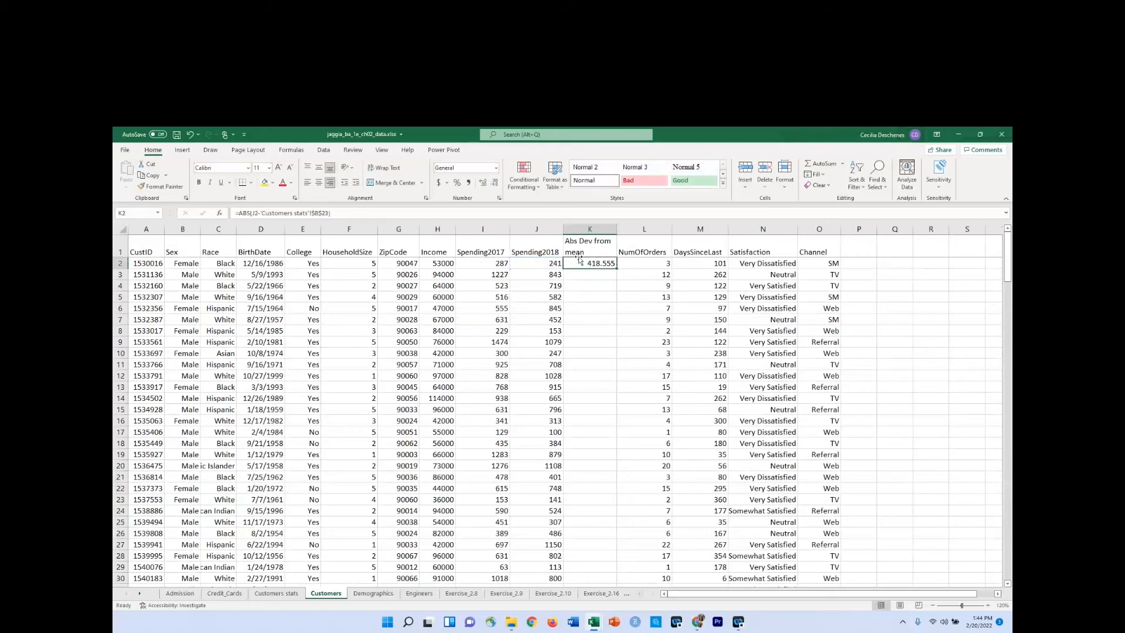
pyautogui.click(490, 213)
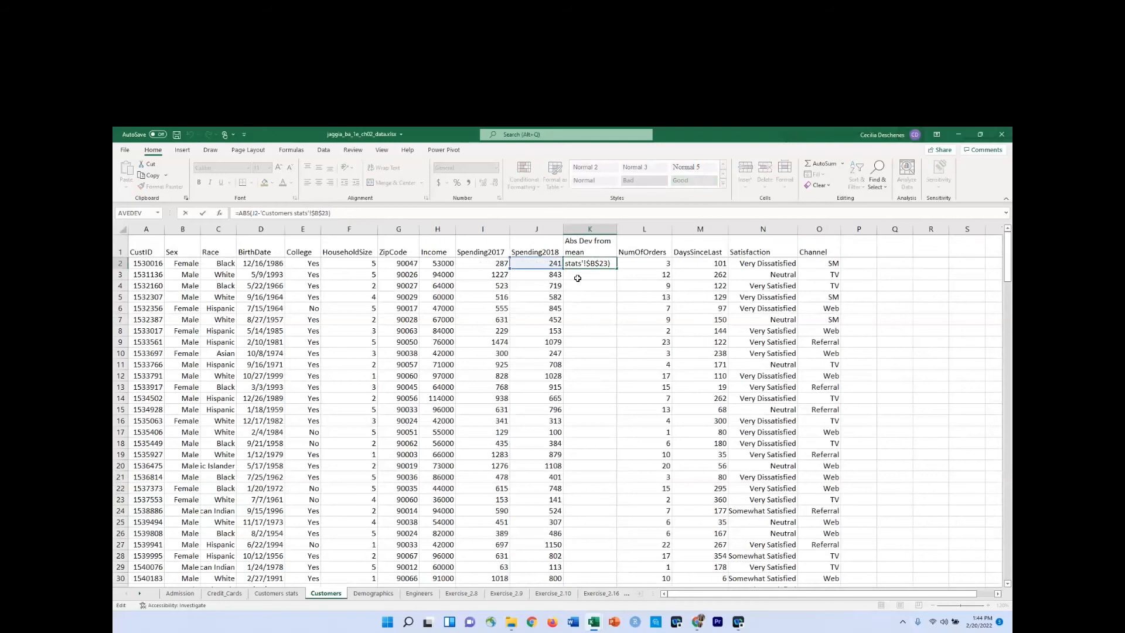
pyautogui.hotkey('ctrl', 'Return')
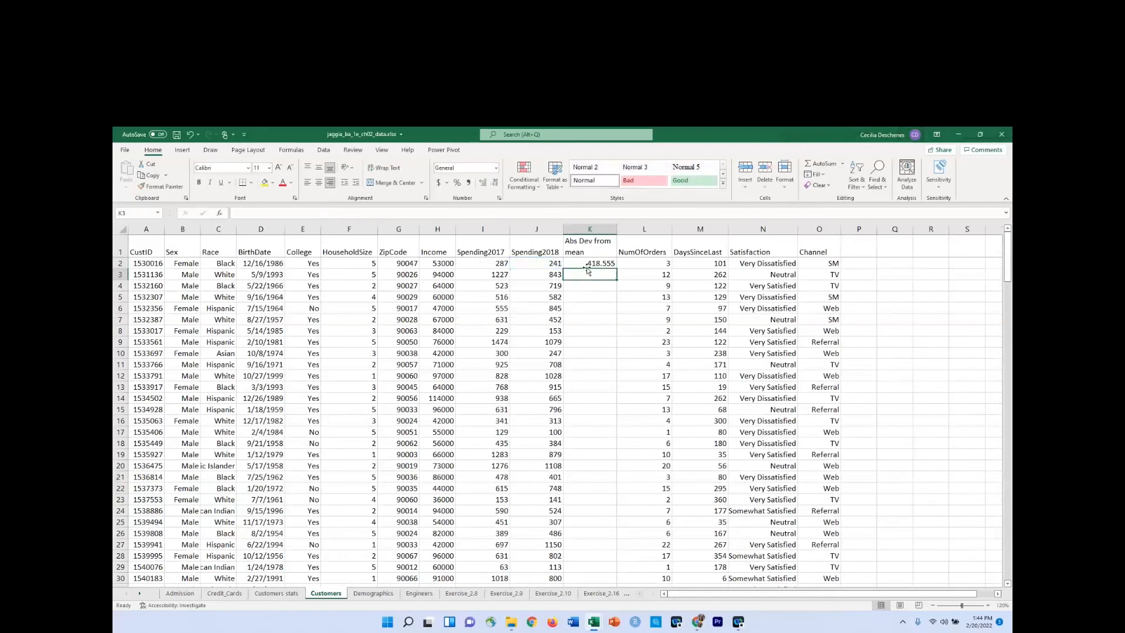
pyautogui.doubleClick(616, 268)
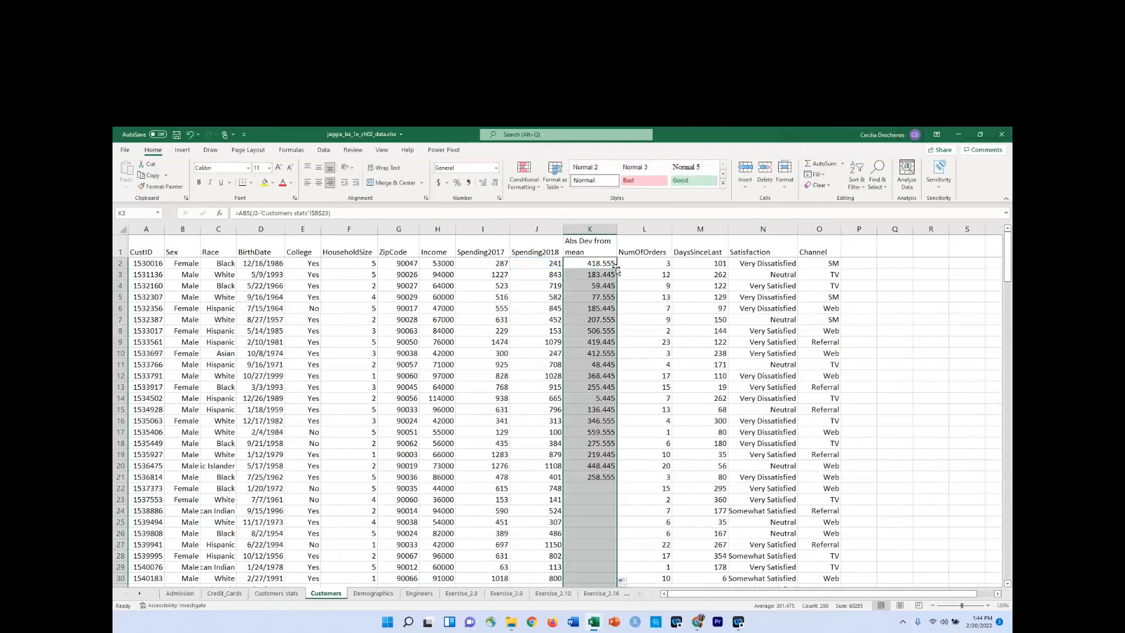
# Calculate the MAD in cell B40 of Customers stats as the average of the deviations with =AVERAGE(Customers!K:K).
pyautogui.click(269, 595)
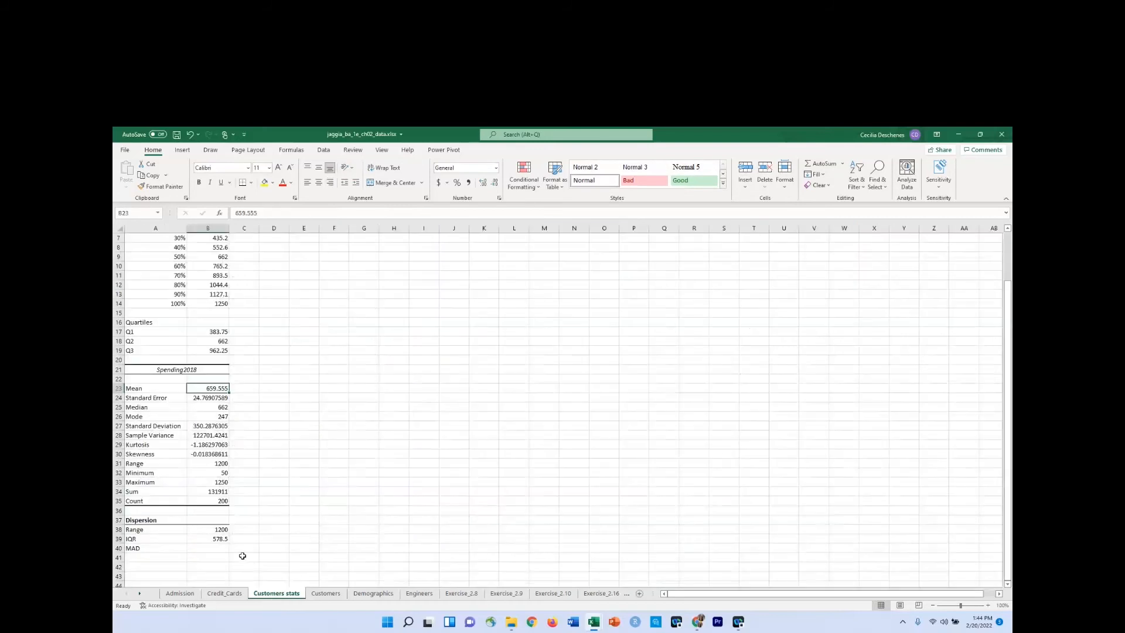
pyautogui.click(205, 552)
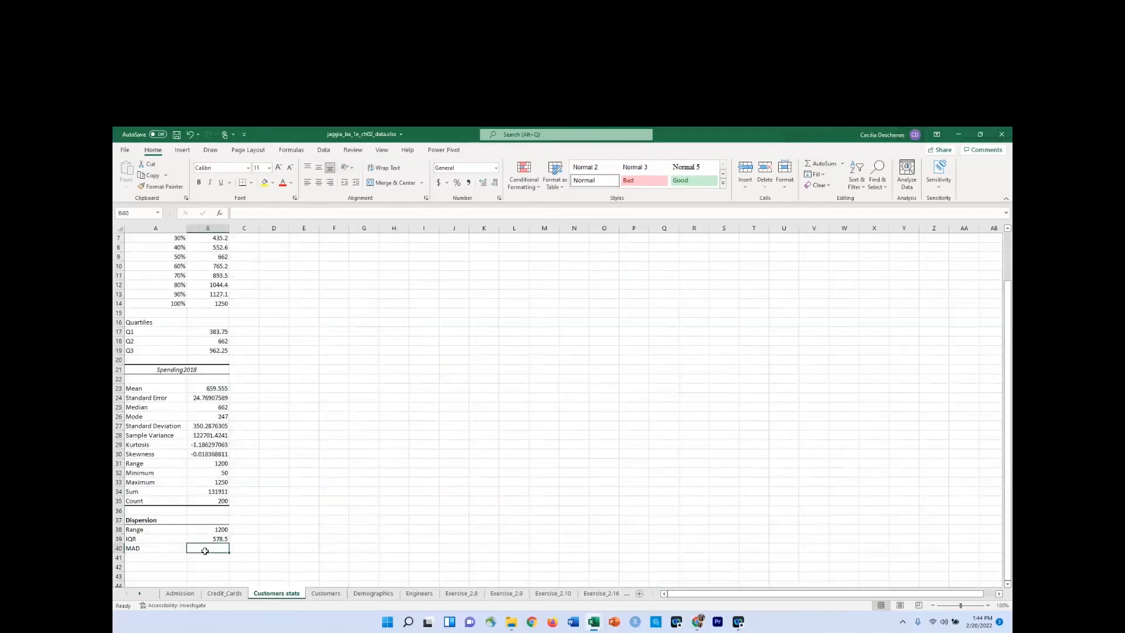
pyautogui.write('=')
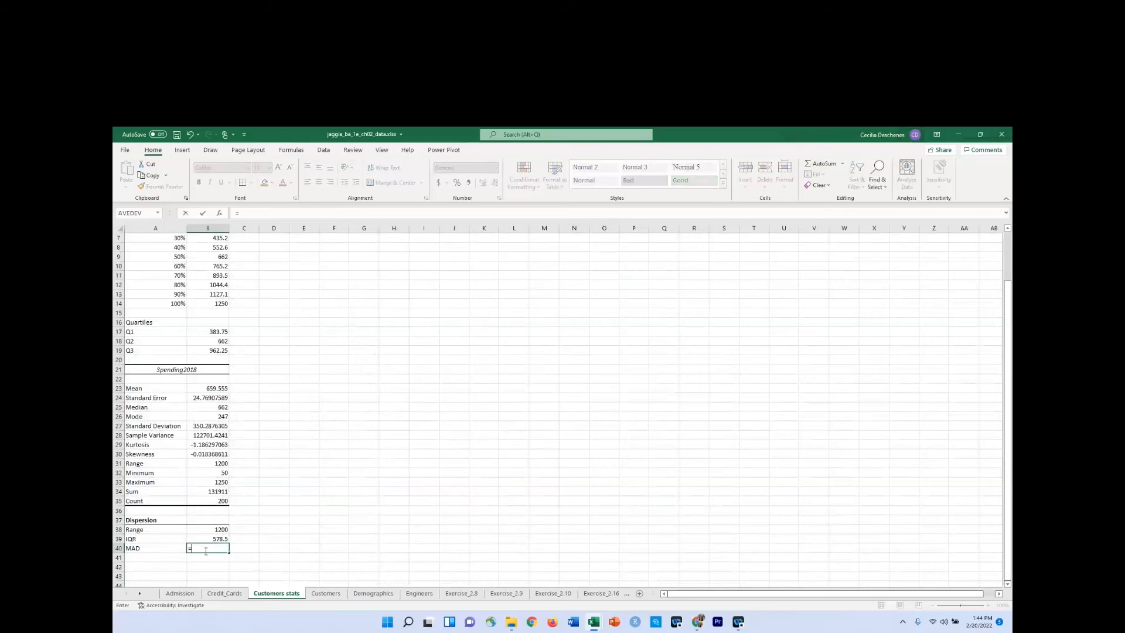
pyautogui.write('av')
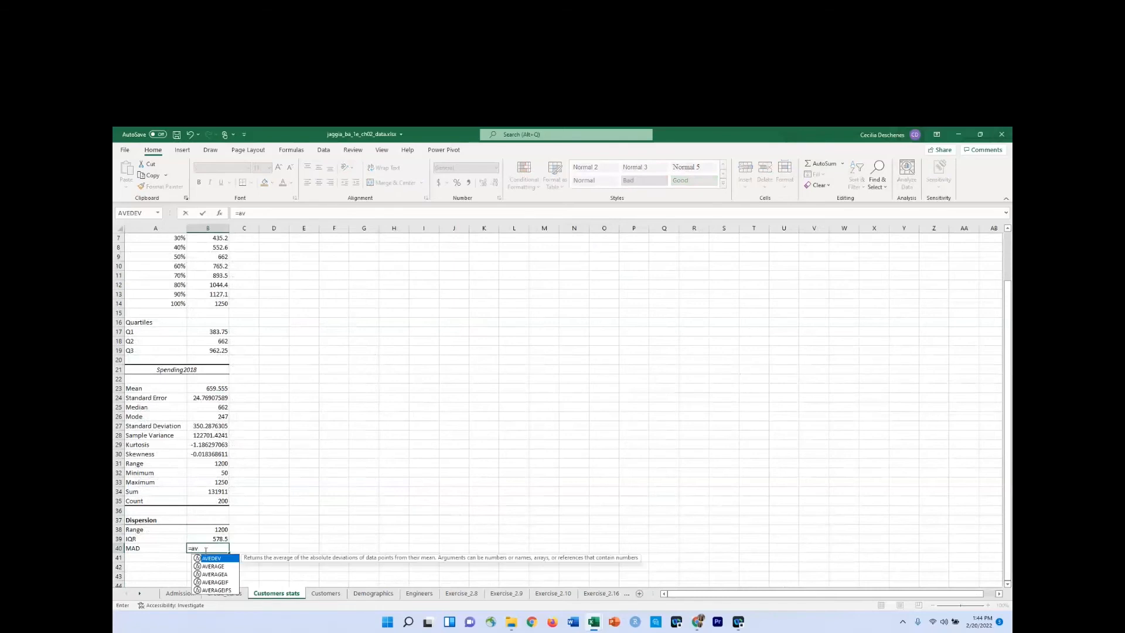
pyautogui.write('e')
pyautogui.press('Down')
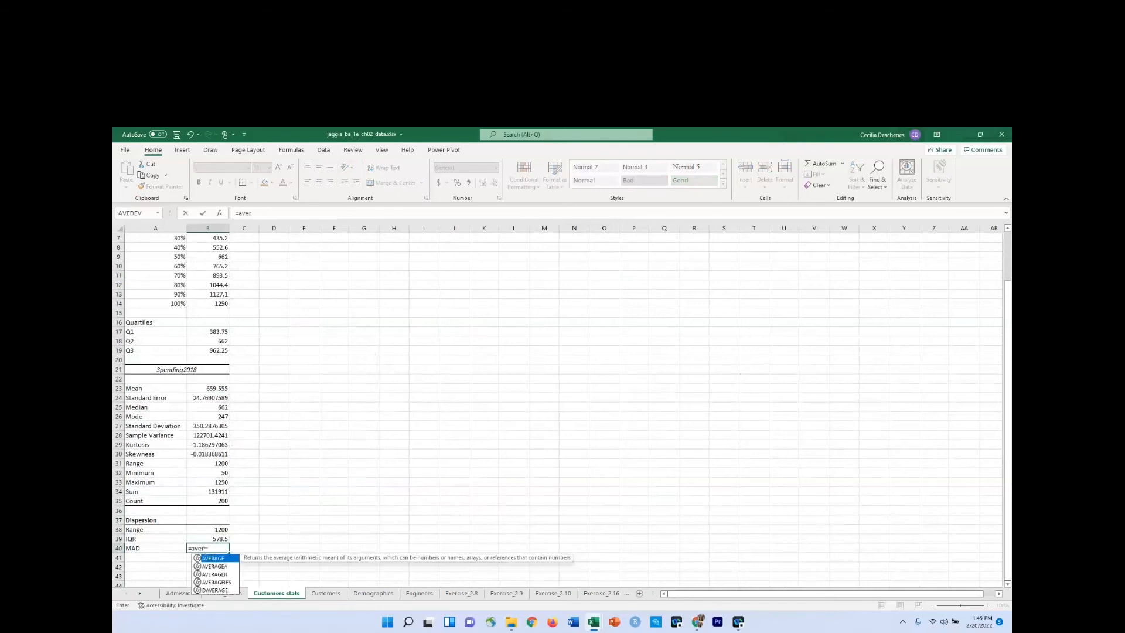
pyautogui.press('Tab')
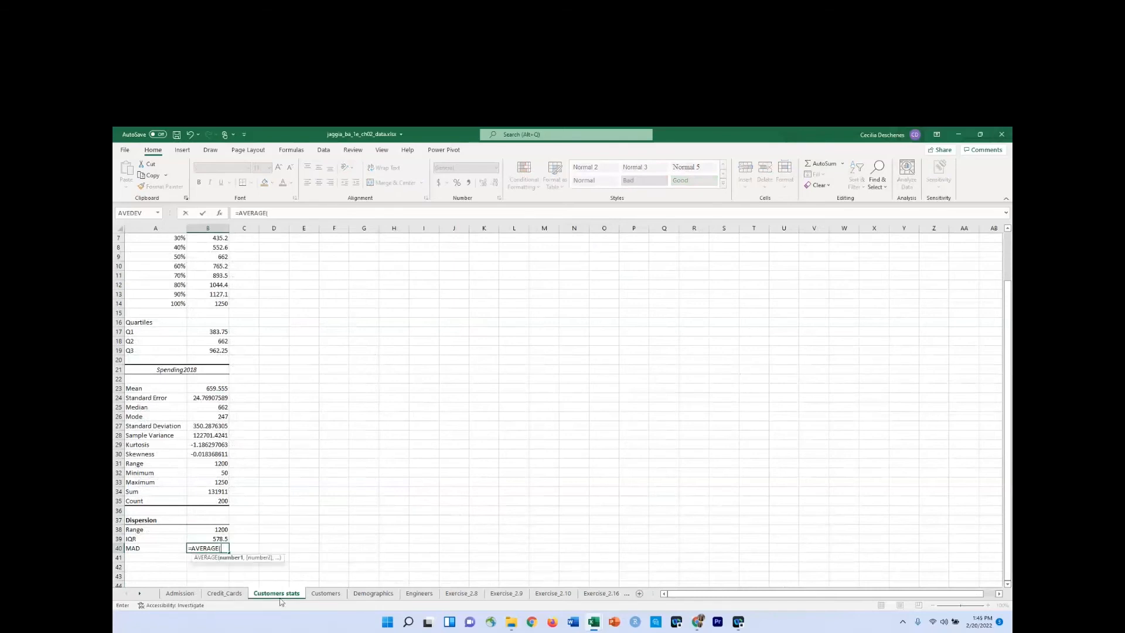
pyautogui.click(321, 594)
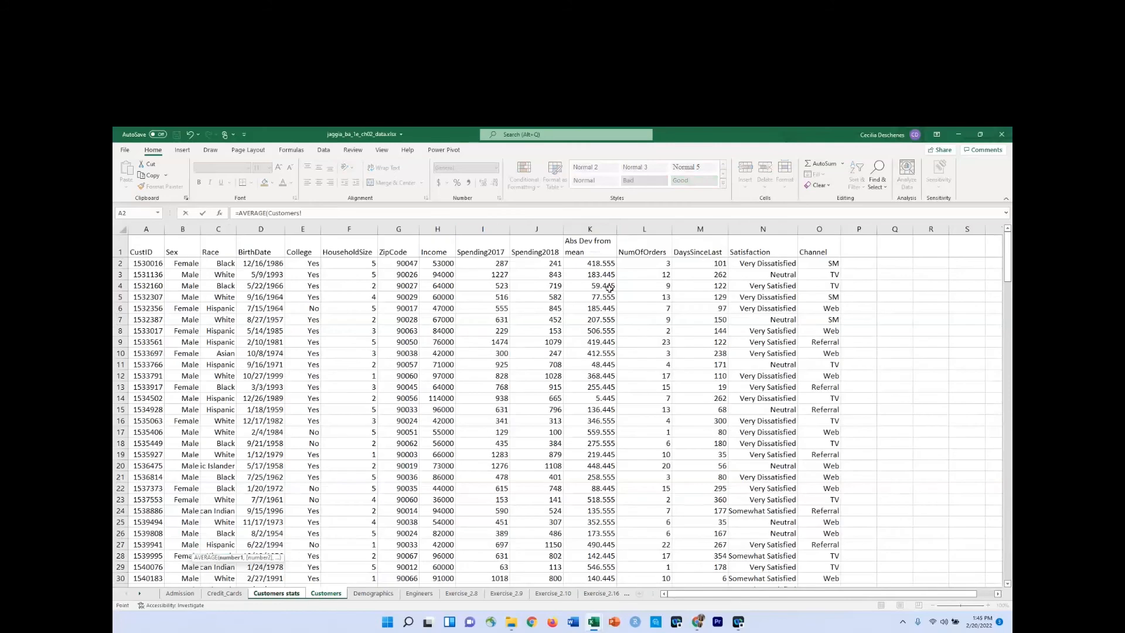
pyautogui.click(604, 226)
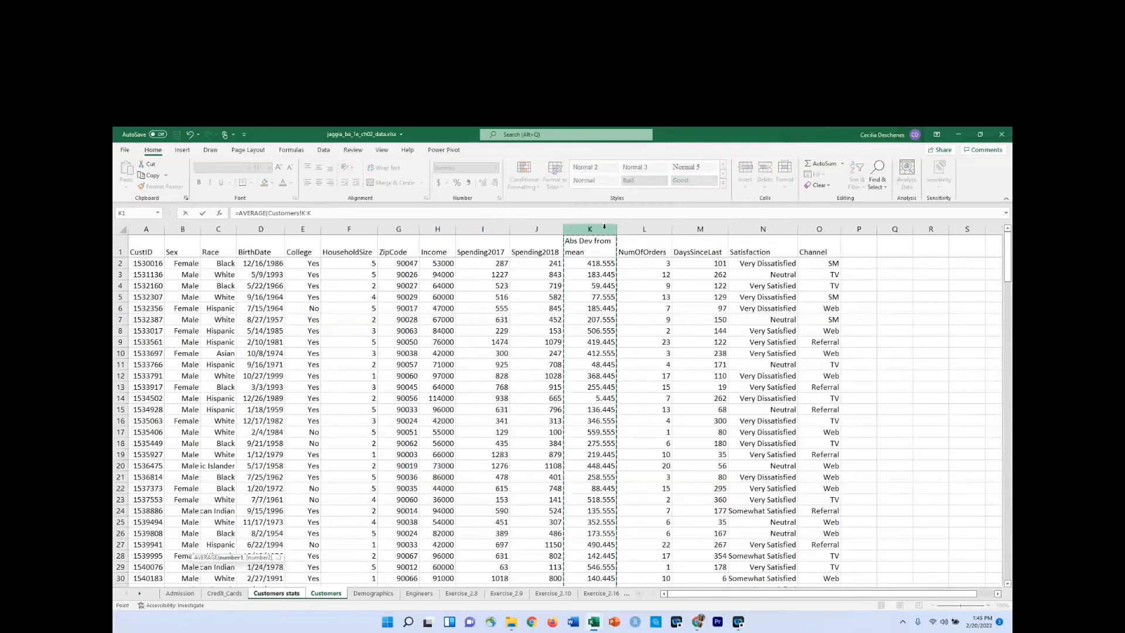
pyautogui.press('Return')
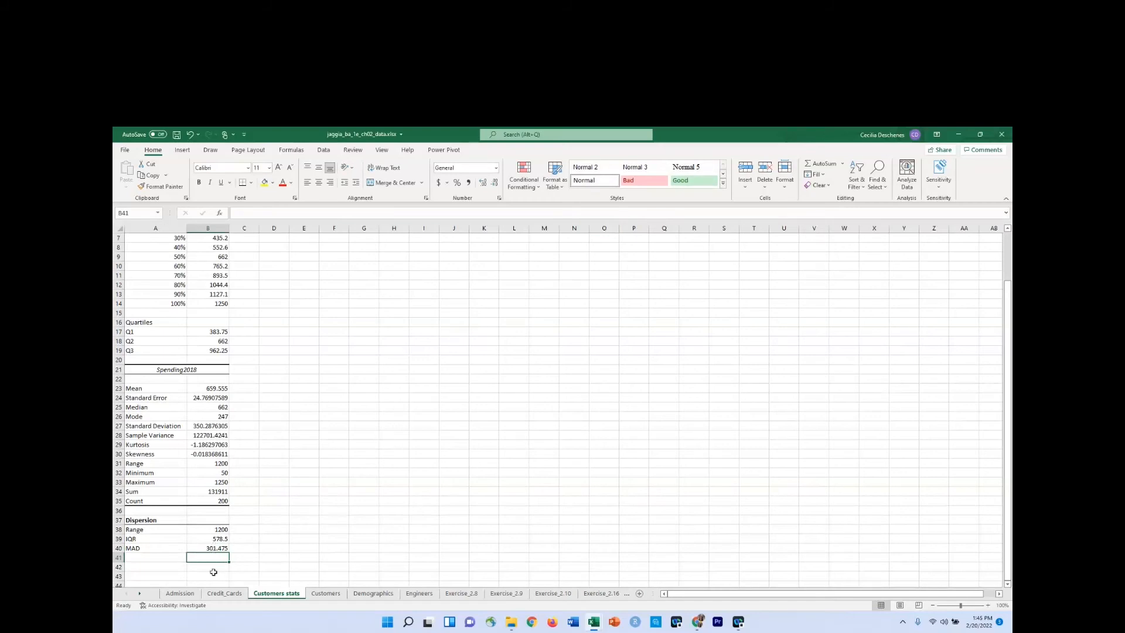
# Start inserting a function in cell C40 beside the MAD value and search the functions for mean absolute deviation.
pyautogui.click(252, 548)
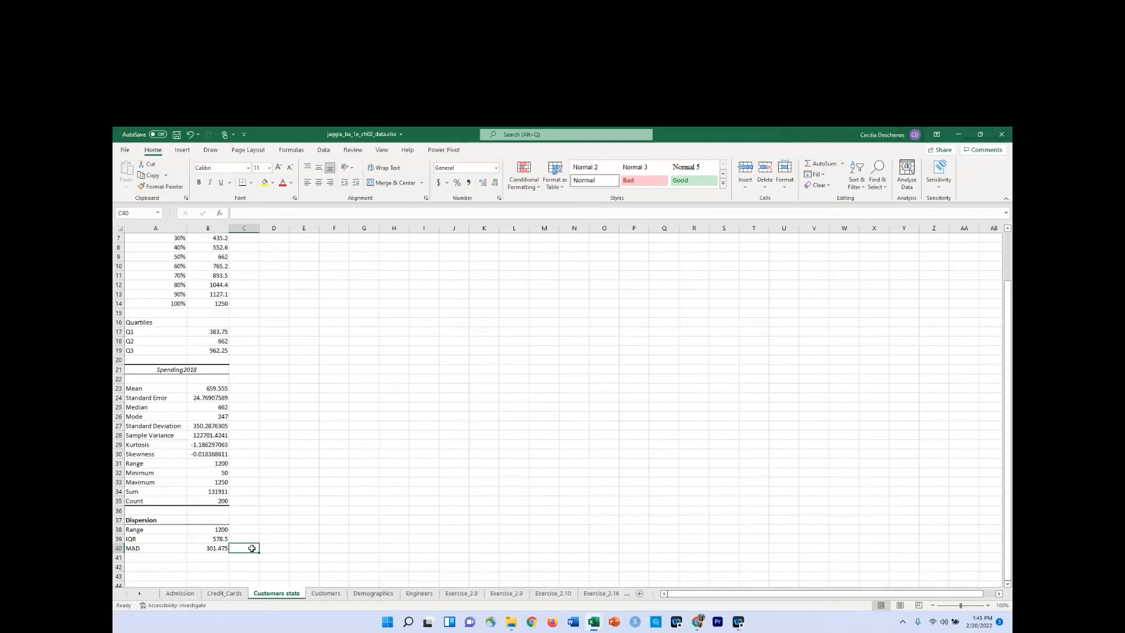
pyautogui.write('=')
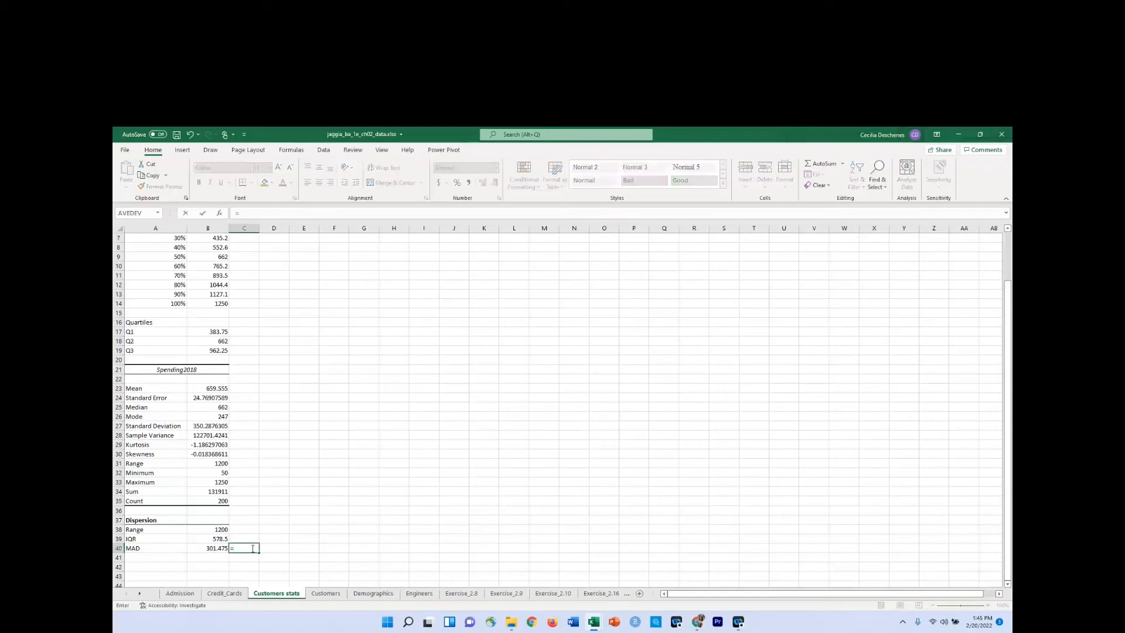
pyautogui.press('Escape')
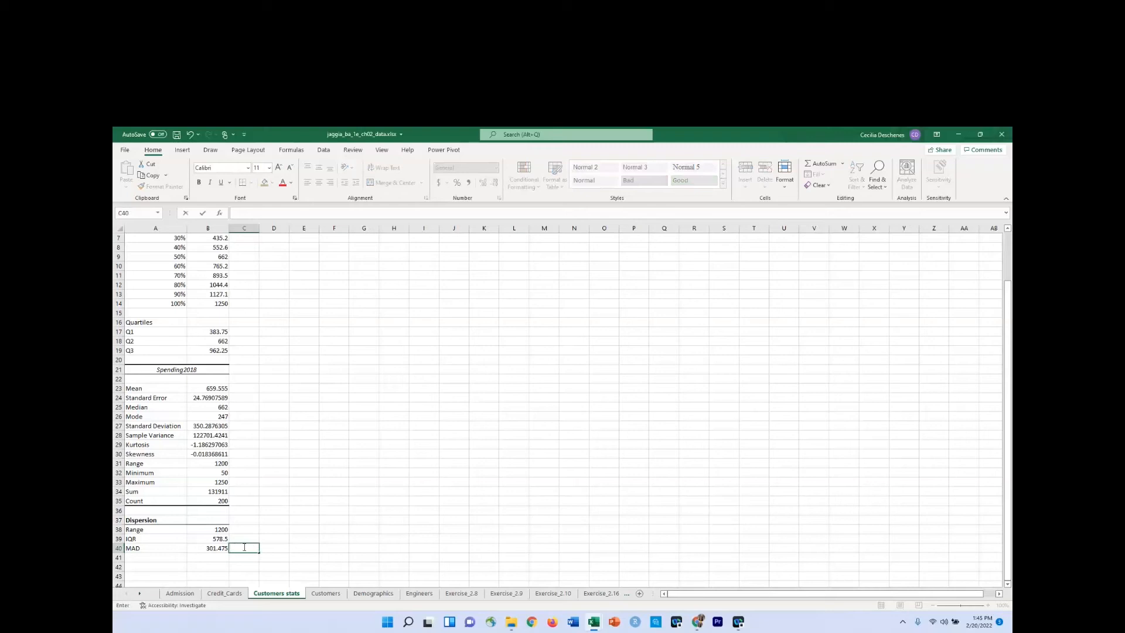
pyautogui.click(292, 151)
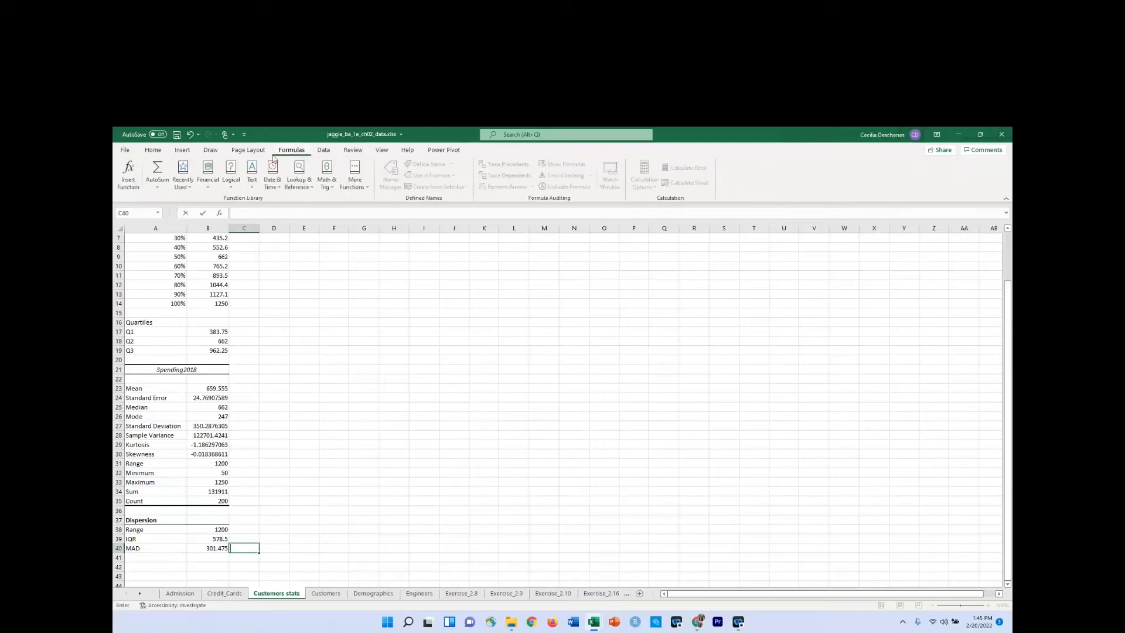
pyautogui.click(127, 180)
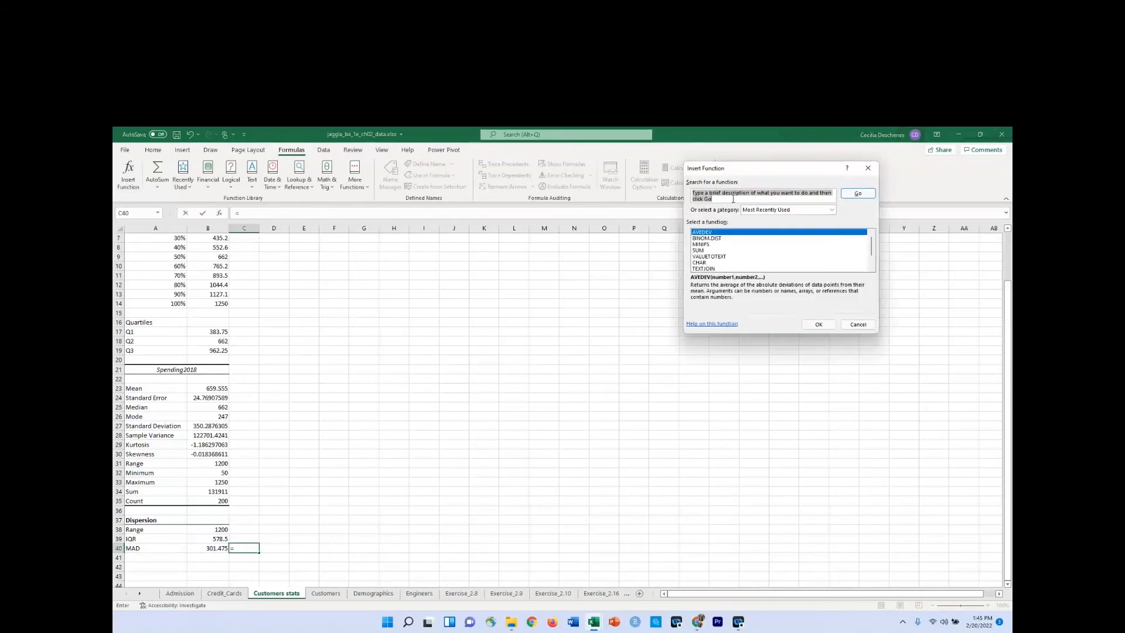
pyautogui.write('mean ')
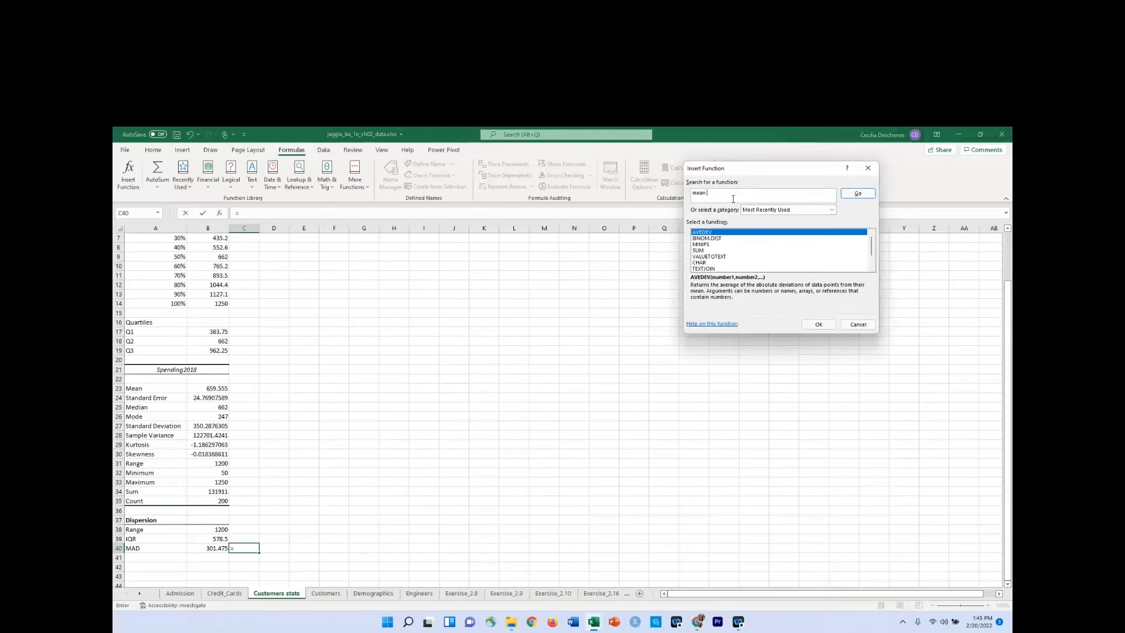
pyautogui.write('absolute deviation')
pyautogui.press('Return')
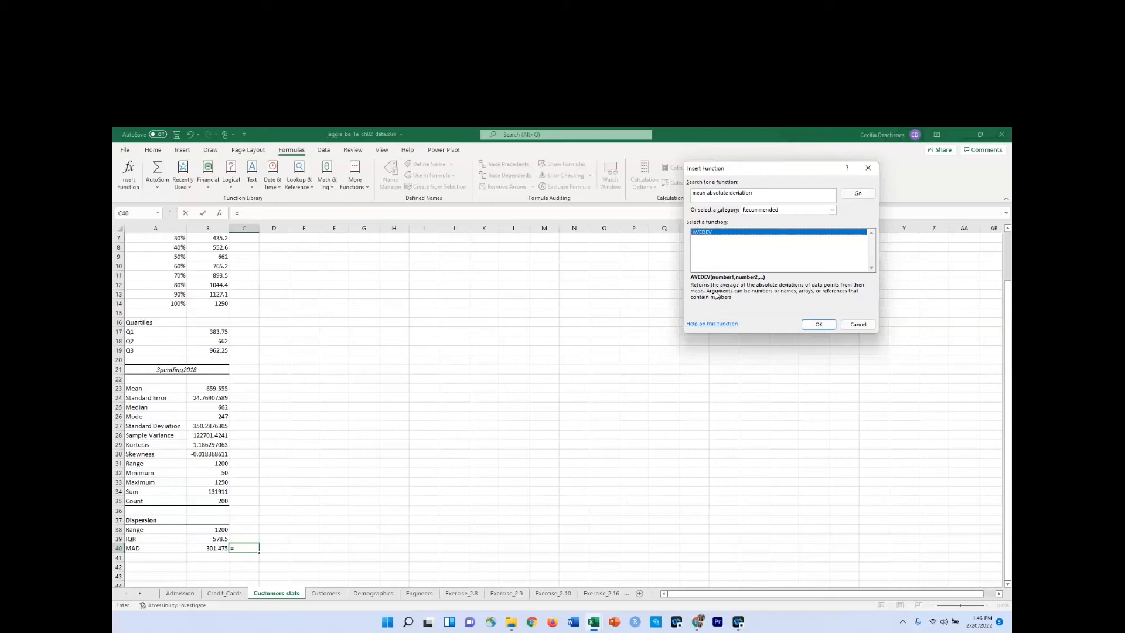
# Insert the AVEDEV function in C40 with the whole Spending2018 column, Customers!J:J, as its argument.
pyautogui.click(820, 324)
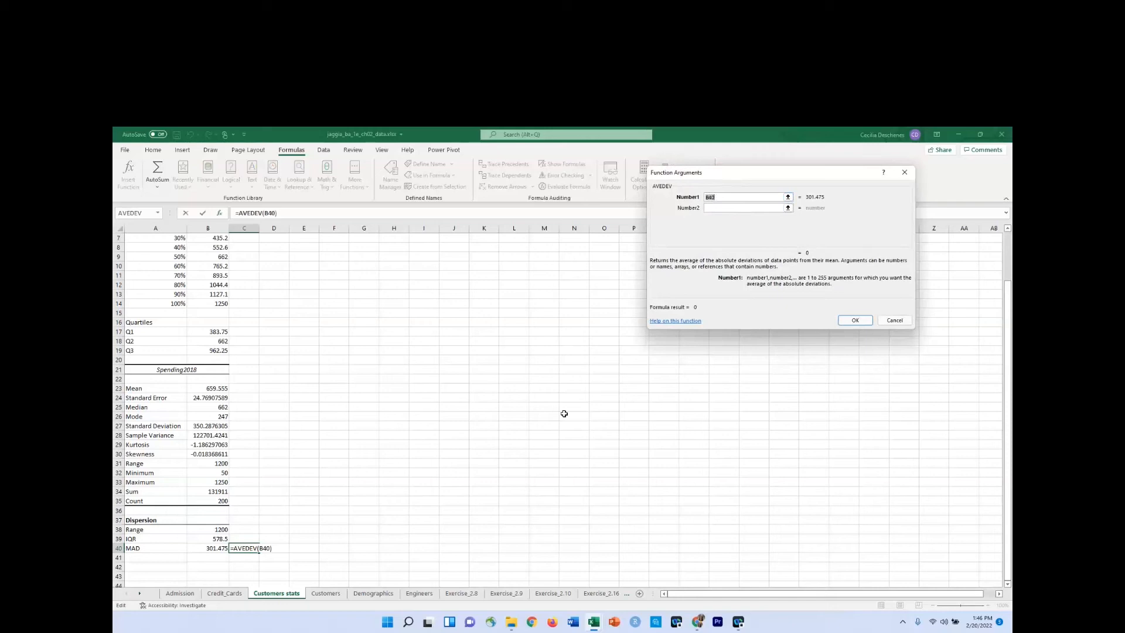
pyautogui.click(314, 595)
pyautogui.click(541, 229)
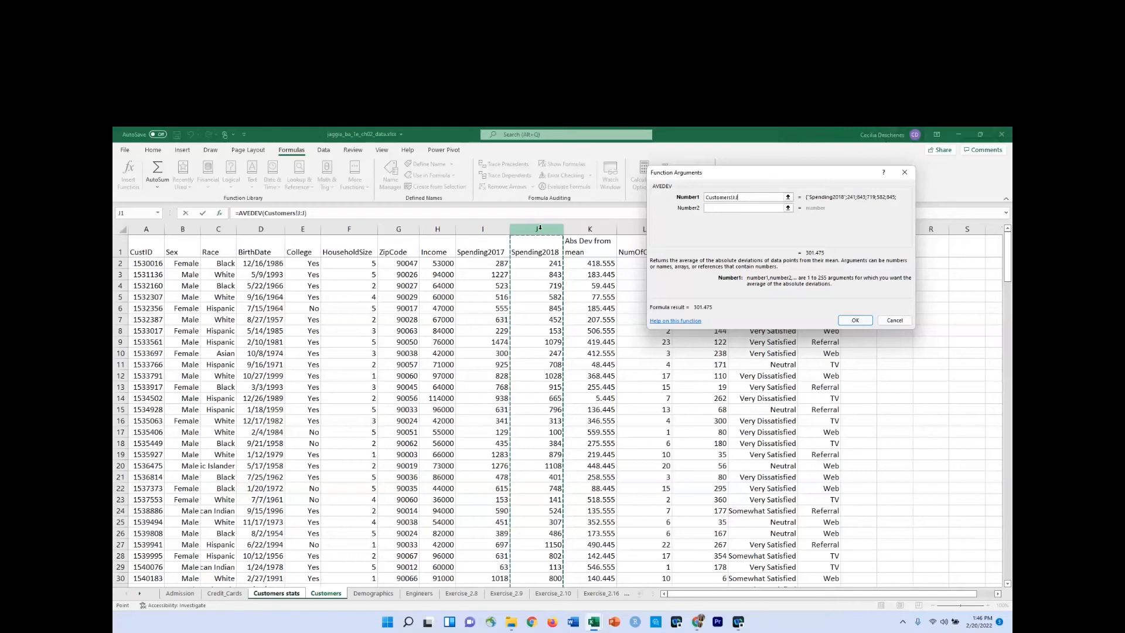
pyautogui.click(854, 321)
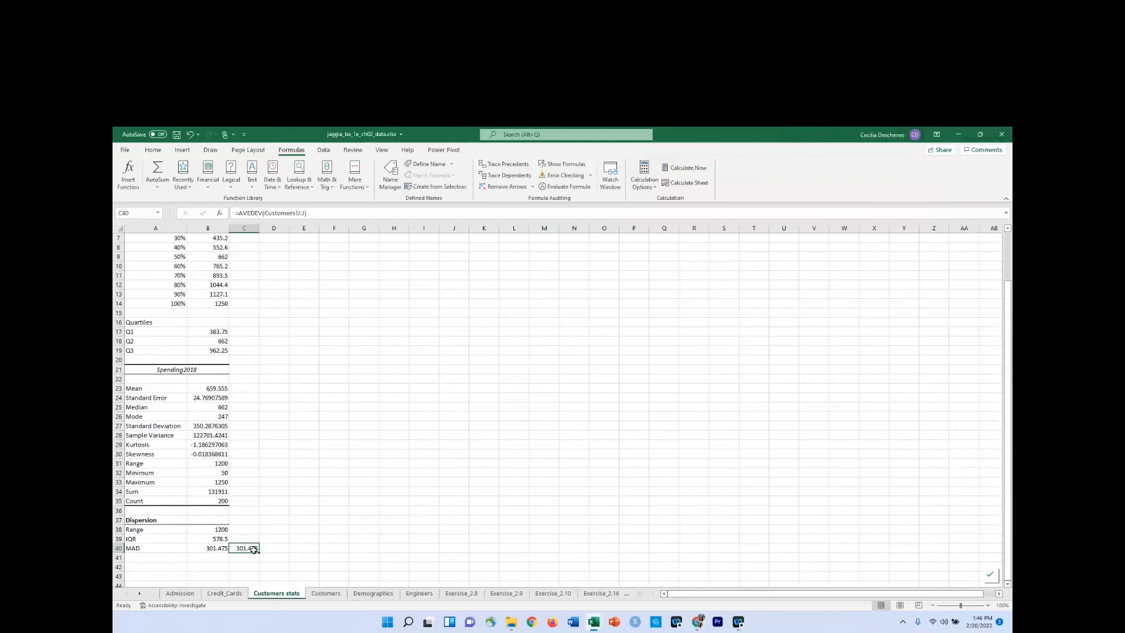
# Make the column reference in the C40 formula absolute so that it reads =AVEDEV(Customers!$J:$J).
pyautogui.click(305, 212)
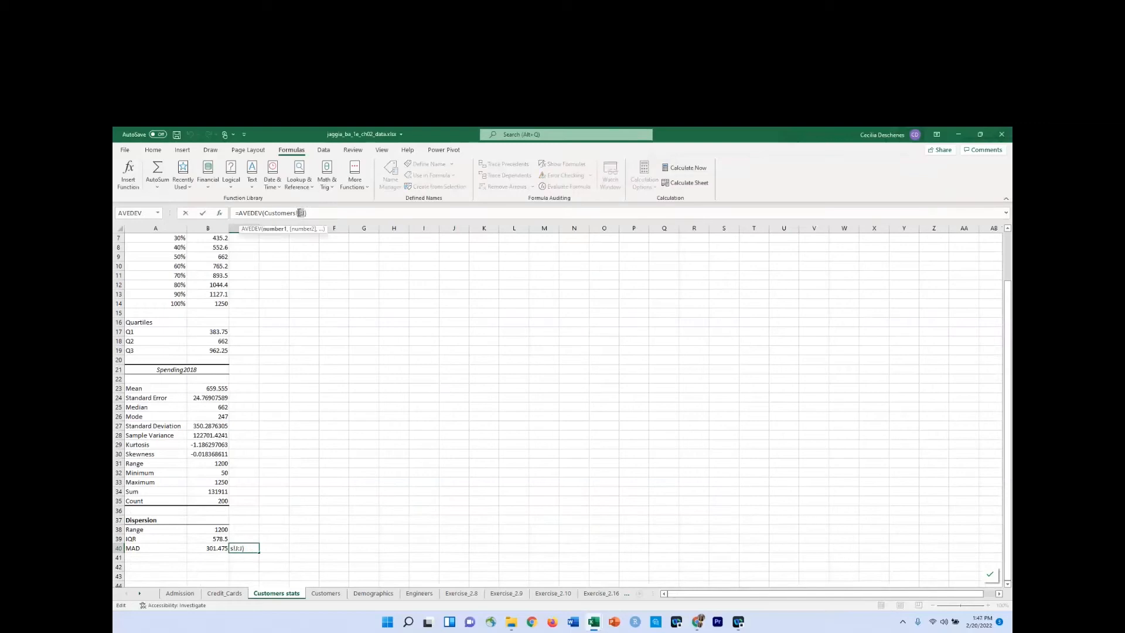
pyautogui.press('F4')
pyautogui.press('Return')
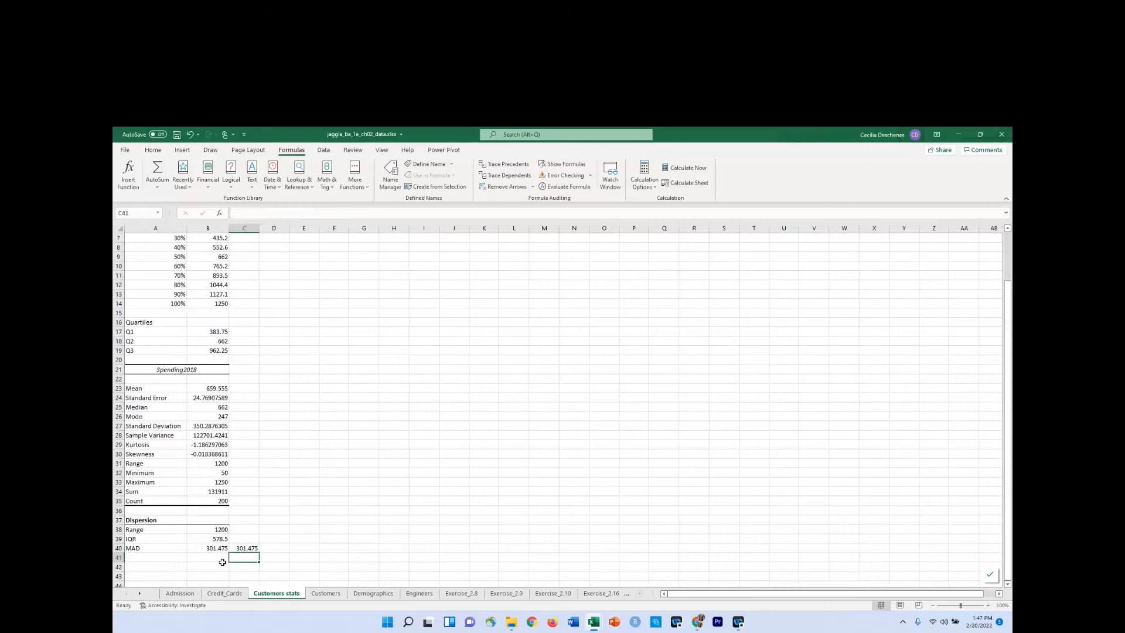
# Move the AVEDEV formula from C40 to B40, replacing the MAD formula based on the helper column.
pyautogui.click(241, 548)
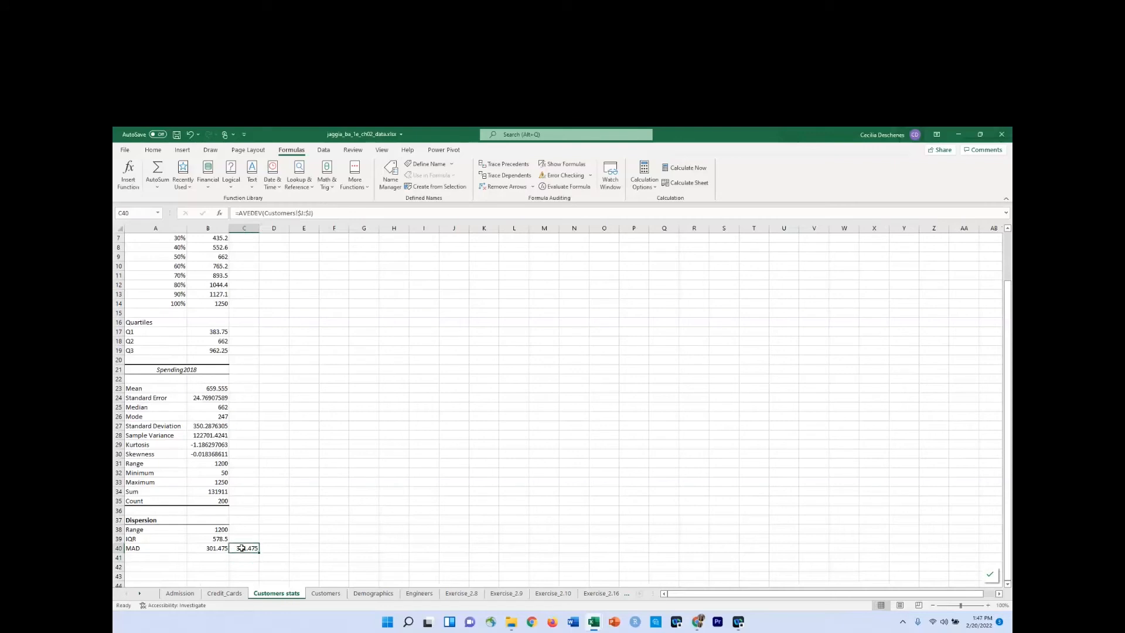
pyautogui.hotkey('ctrl', 'c')
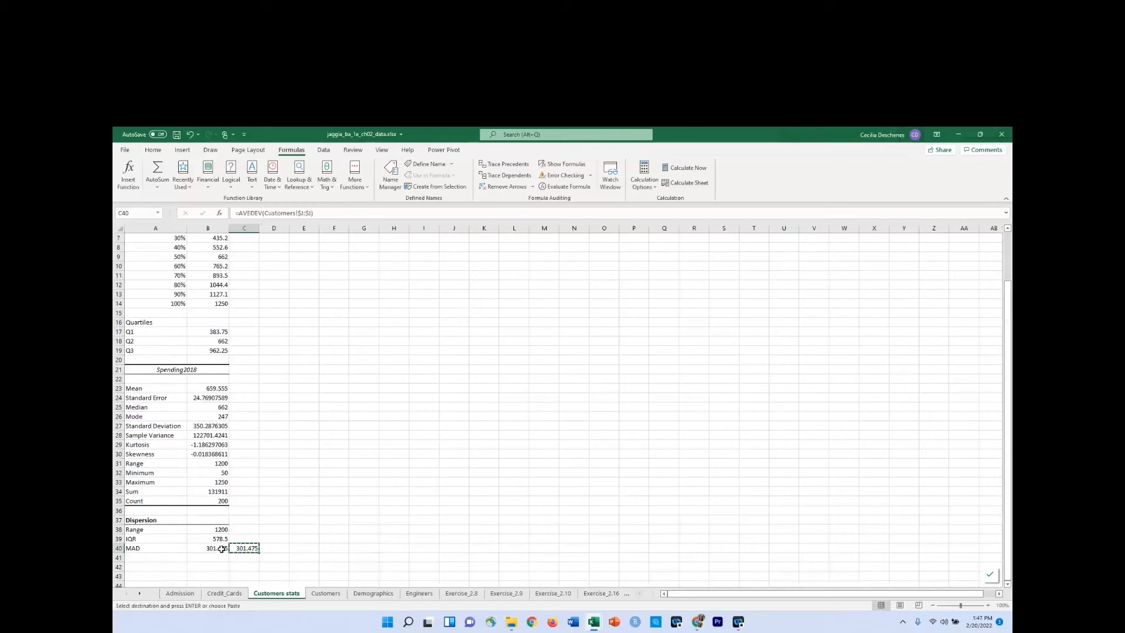
pyautogui.click(222, 549)
pyautogui.press('Return')
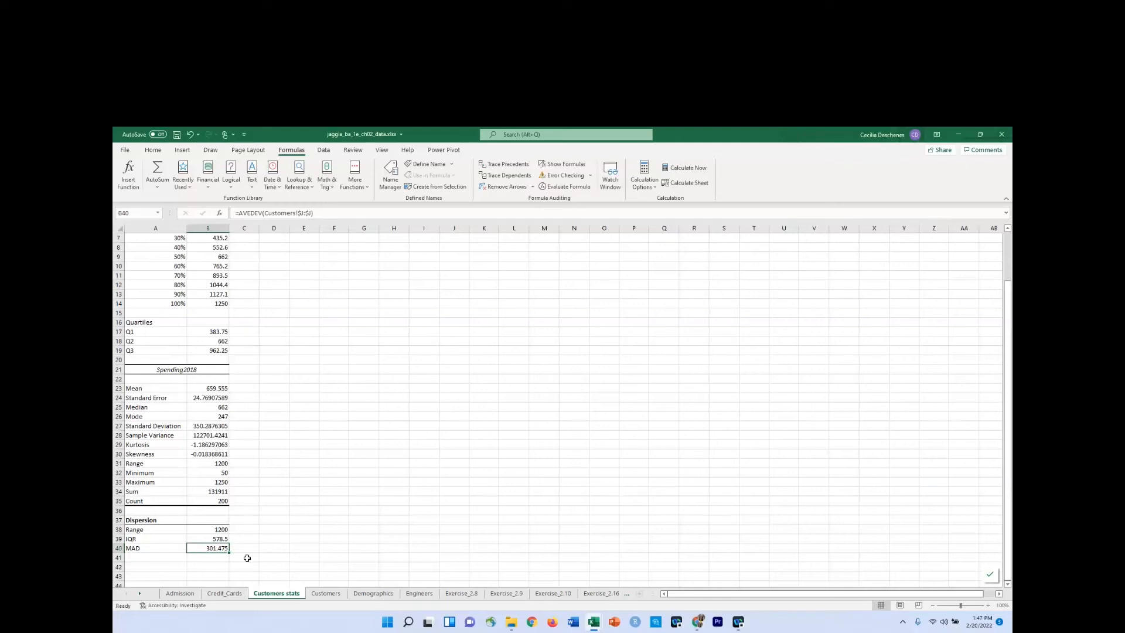
# Delete the Abs Dev from mean column K from the Customers worksheet.
pyautogui.click(335, 597)
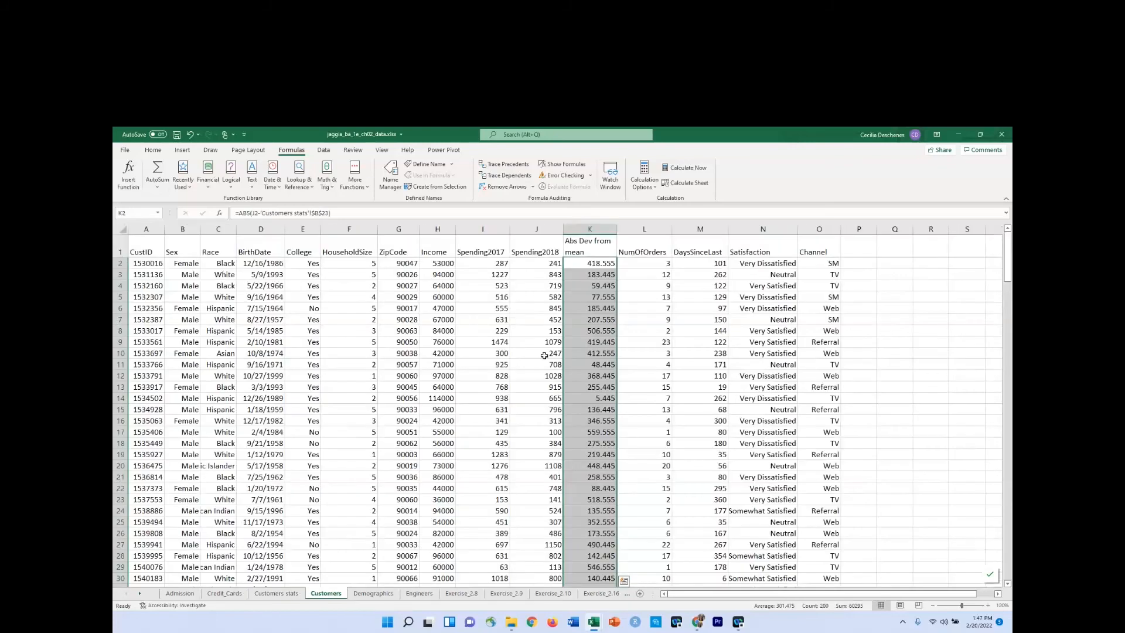
pyautogui.click(598, 229)
pyautogui.rightClick(598, 228)
pyautogui.click(617, 312)
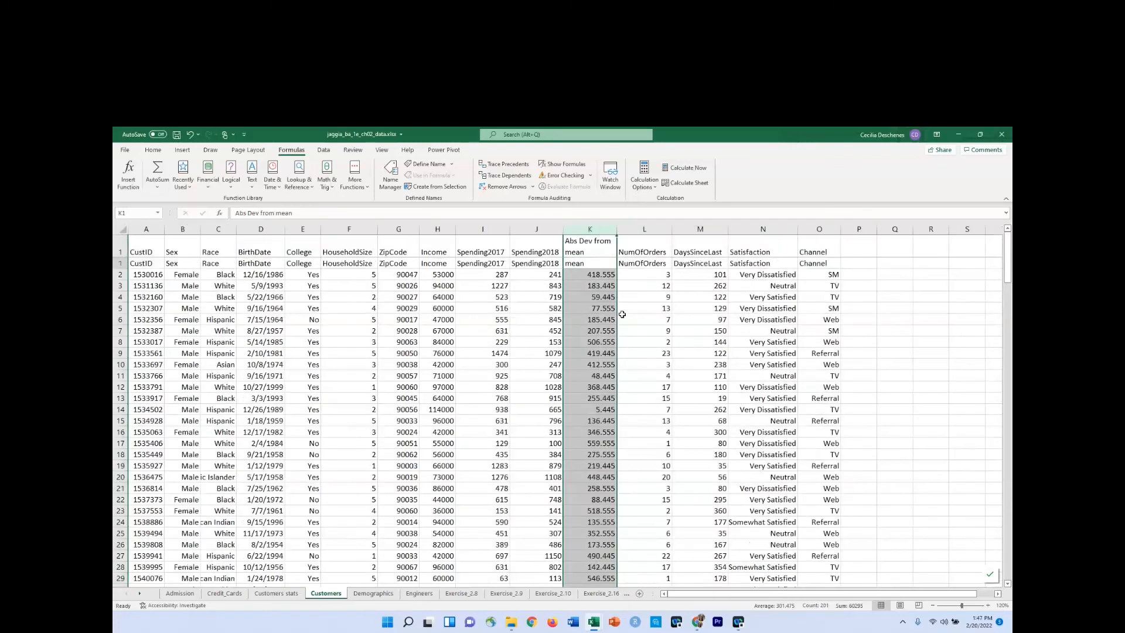
pyautogui.click(272, 594)
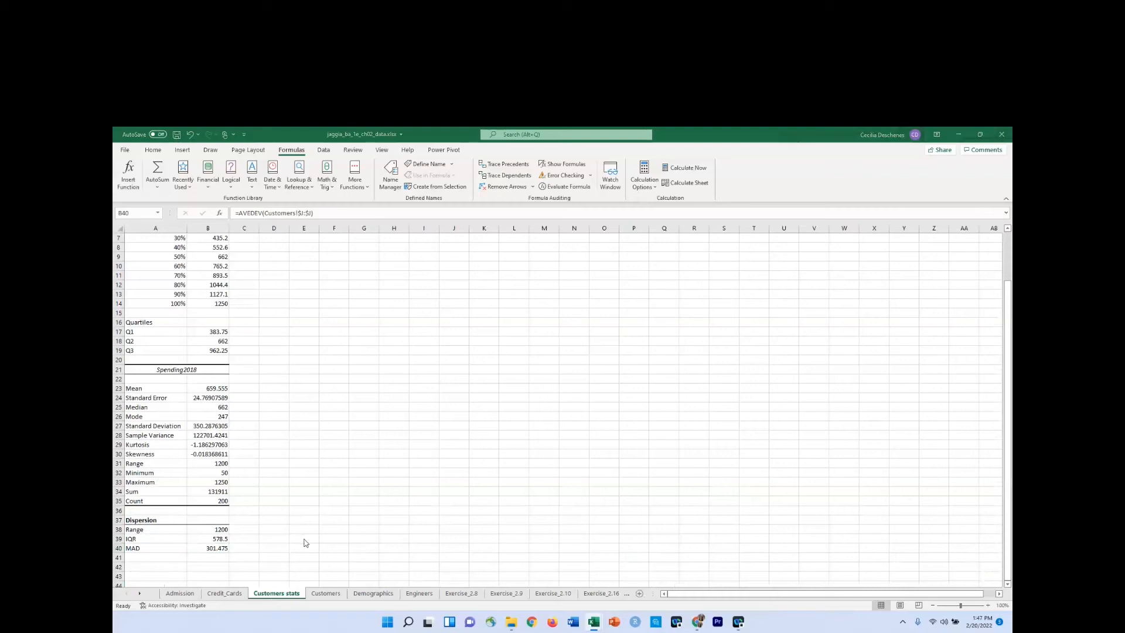
pyautogui.scroll(2, 304, 541)
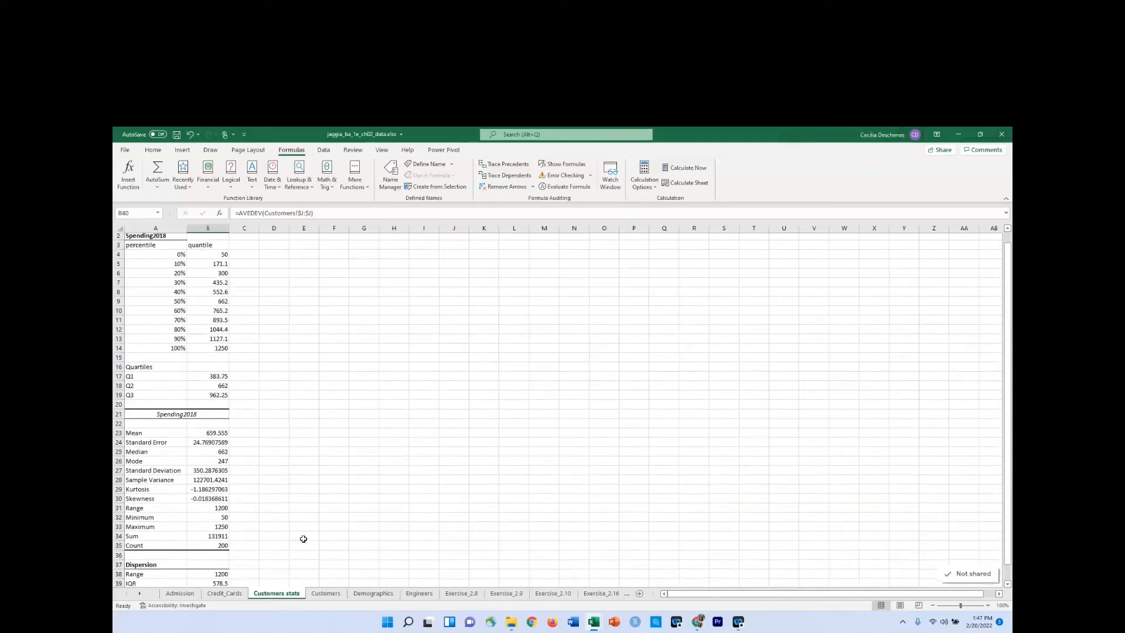
pyautogui.scroll(-4, 304, 538)
pyautogui.scroll(4, 303, 538)
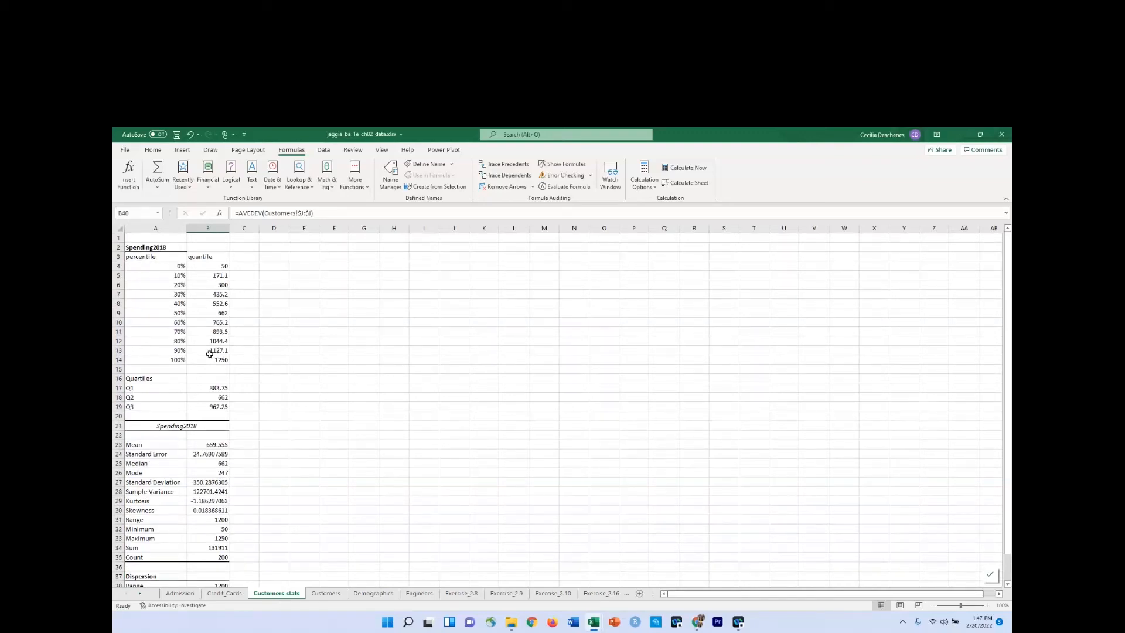
# Insert a blank column K before NumOfOrders on the Customers worksheet.
pyautogui.click(327, 593)
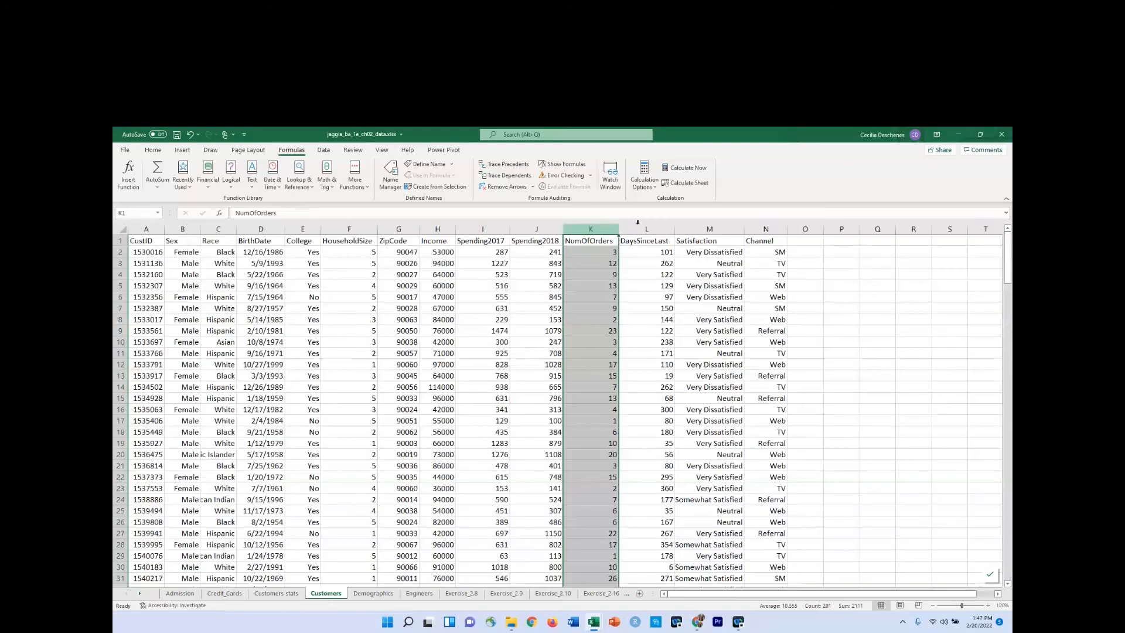
pyautogui.rightClick(574, 229)
pyautogui.click(600, 310)
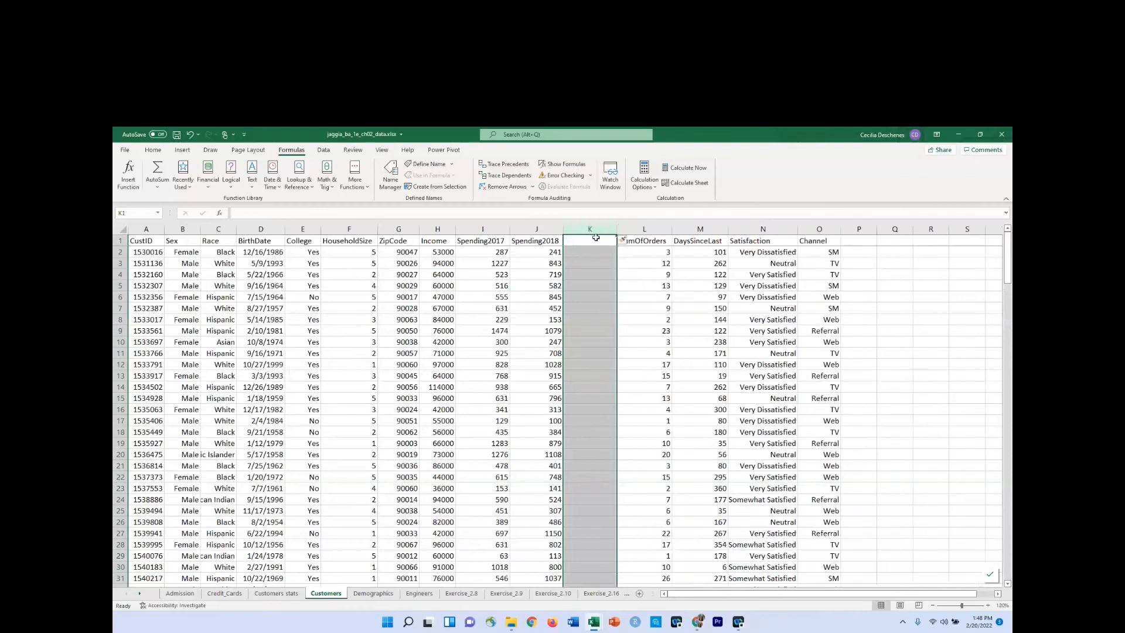
# Enter the heading Deciles of Spend2018 in cell K1 and wrap its text.
pyautogui.click(596, 240)
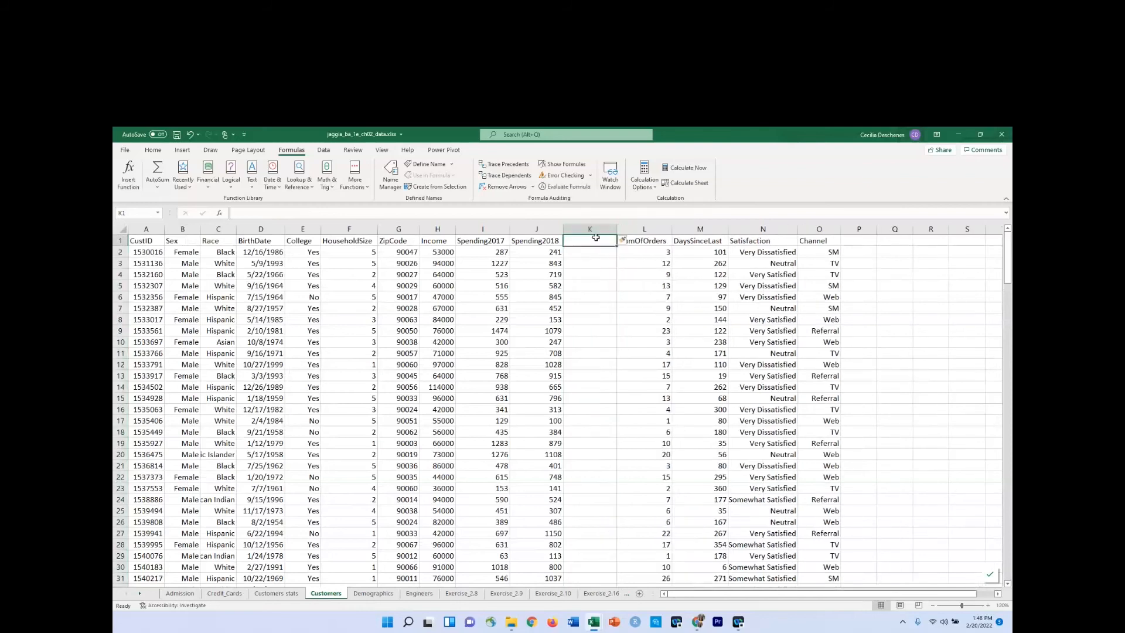
pyautogui.write('Dec')
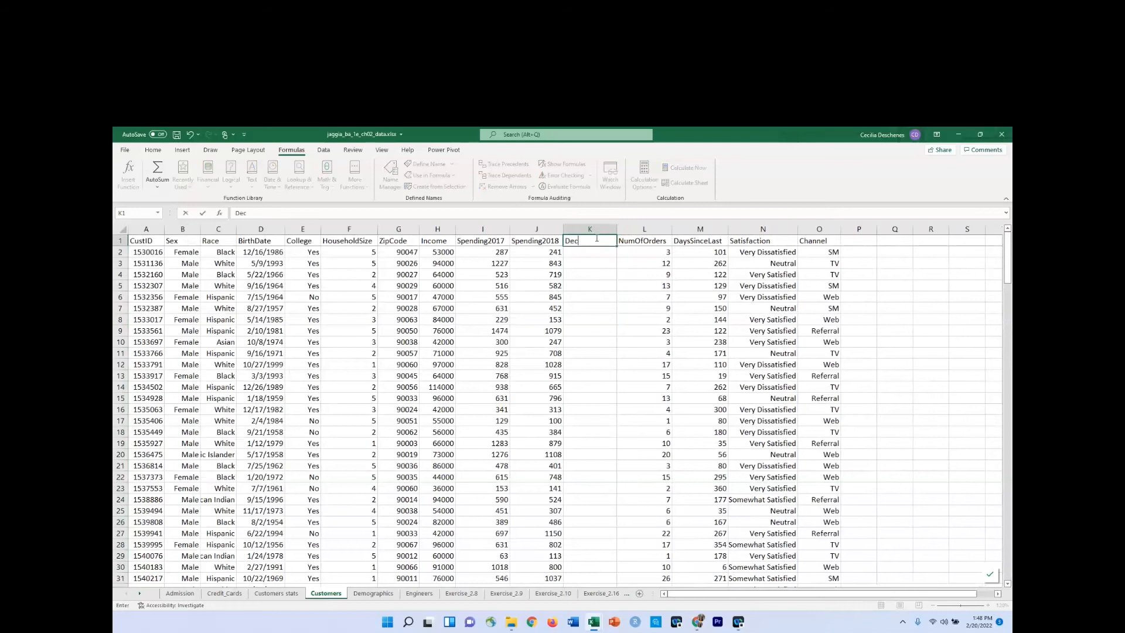
pyautogui.write('iles of Spend2018')
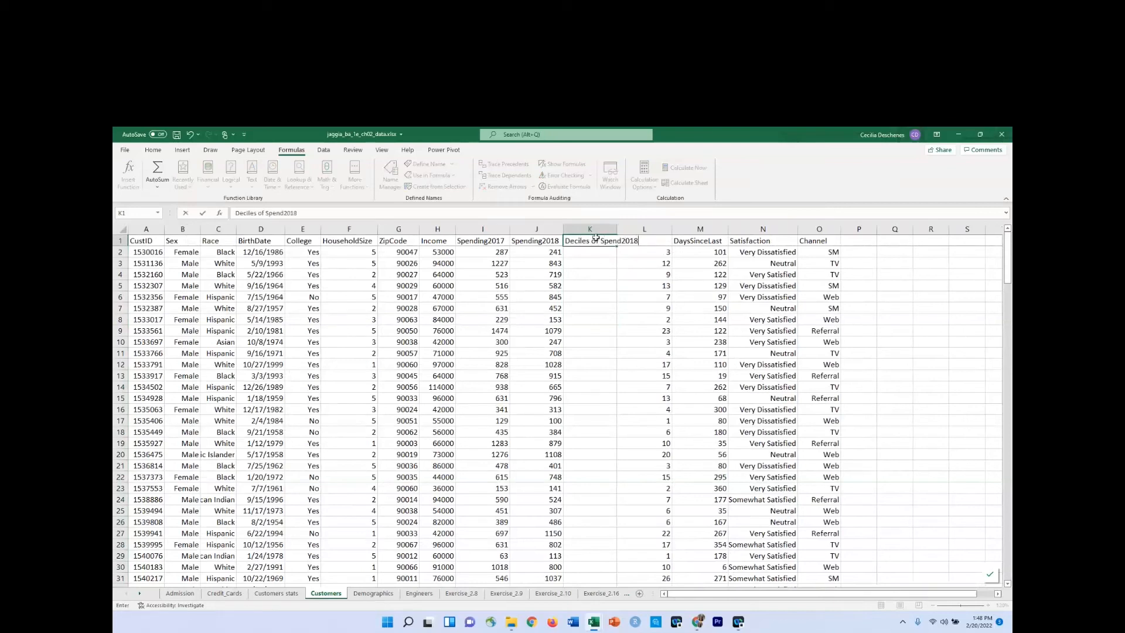
pyautogui.press('Return')
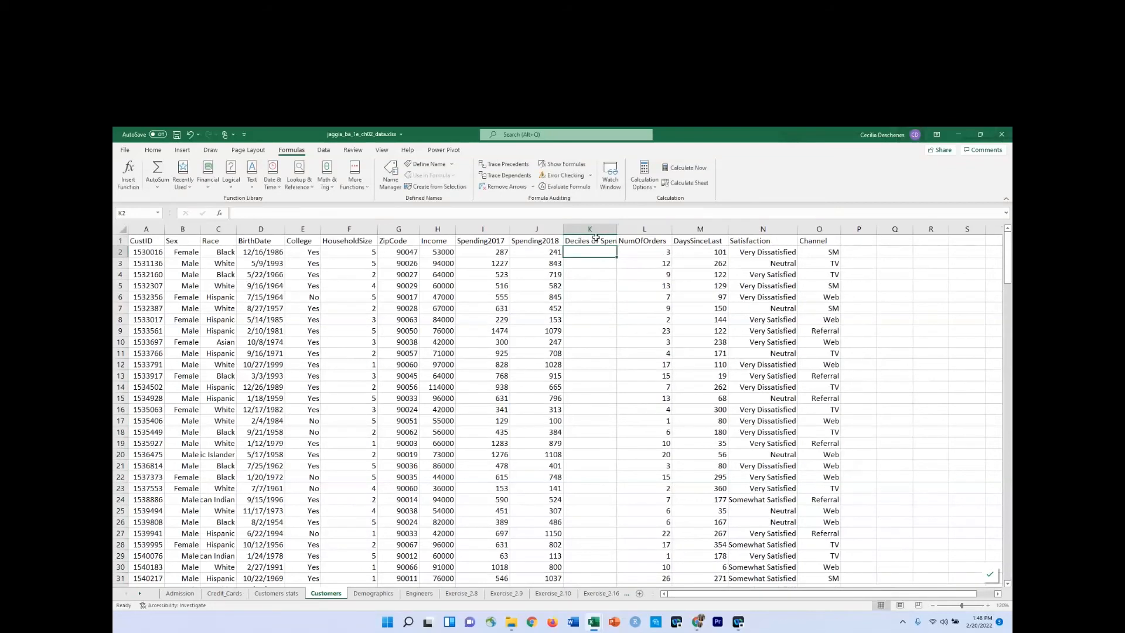
pyautogui.click(596, 239)
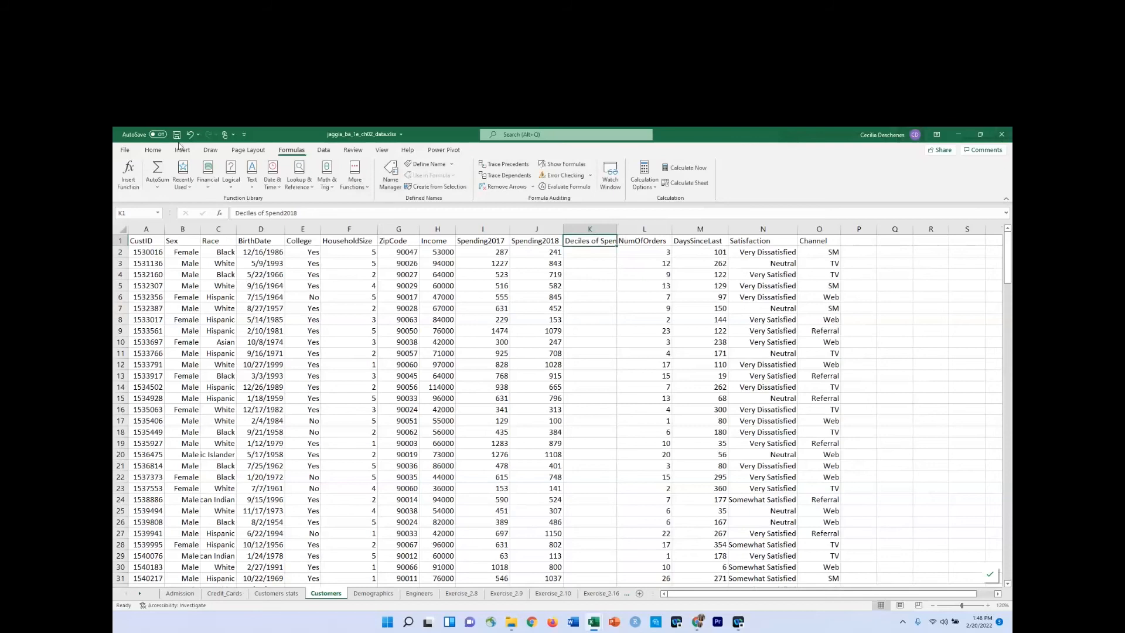
pyautogui.click(153, 150)
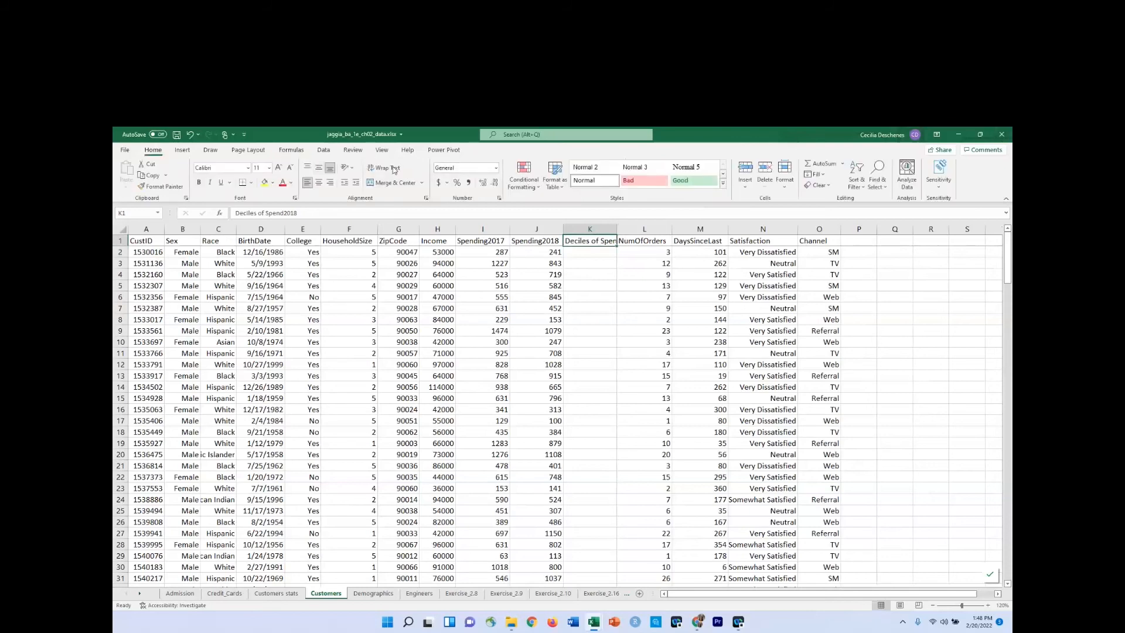
pyautogui.click(384, 168)
# Compare the first customer's Spending2018 value in J2 with the 10% and 20% quantiles on the Customers stats worksheet.
pyautogui.click(577, 264)
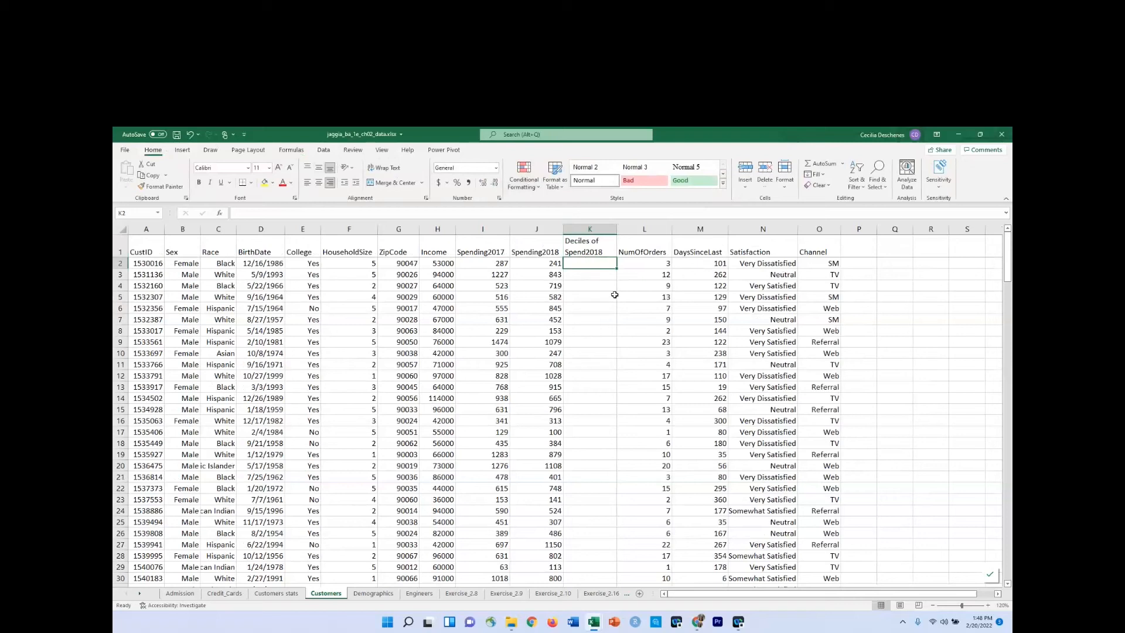
pyautogui.click(549, 263)
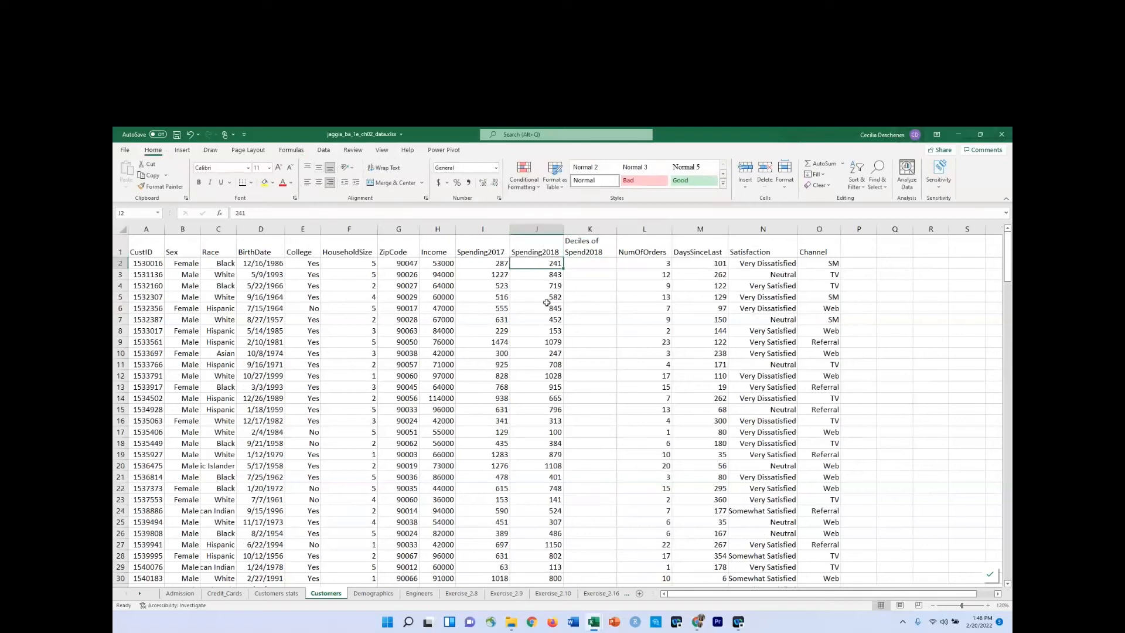
pyautogui.click(600, 265)
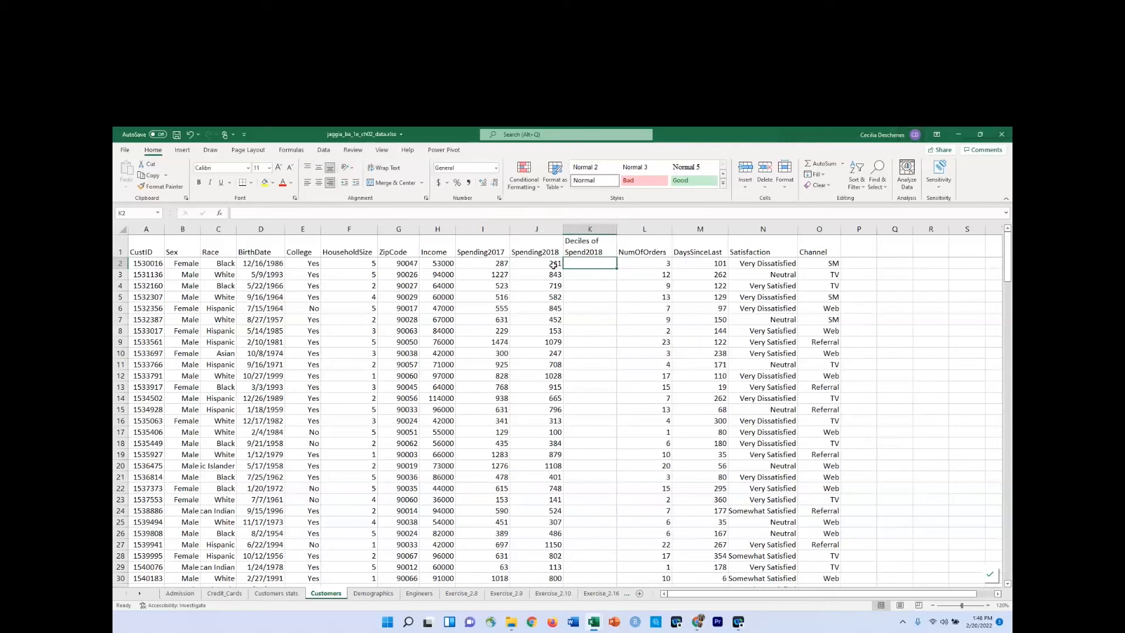
pyautogui.click(553, 265)
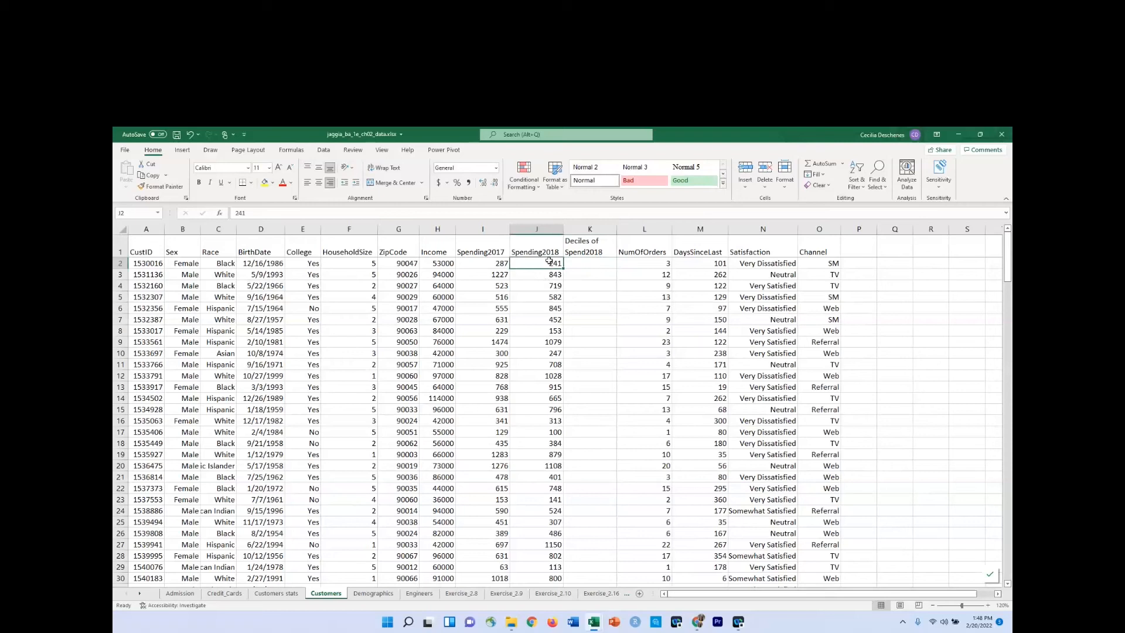
pyautogui.click(276, 593)
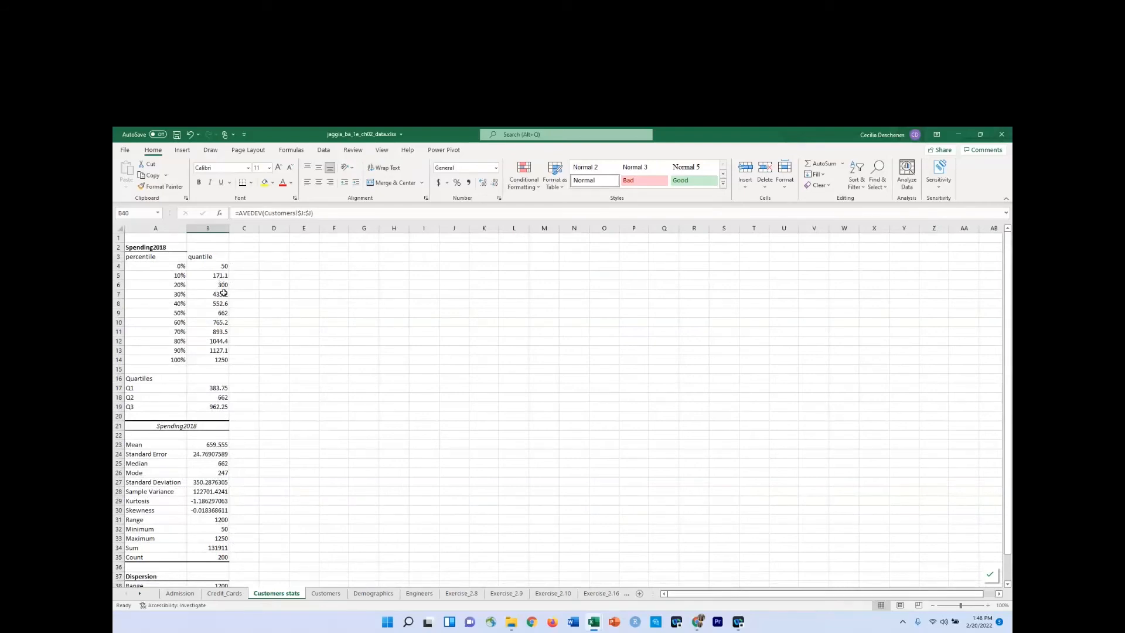
pyautogui.moveTo(209, 277); pyautogui.dragTo(192, 291)
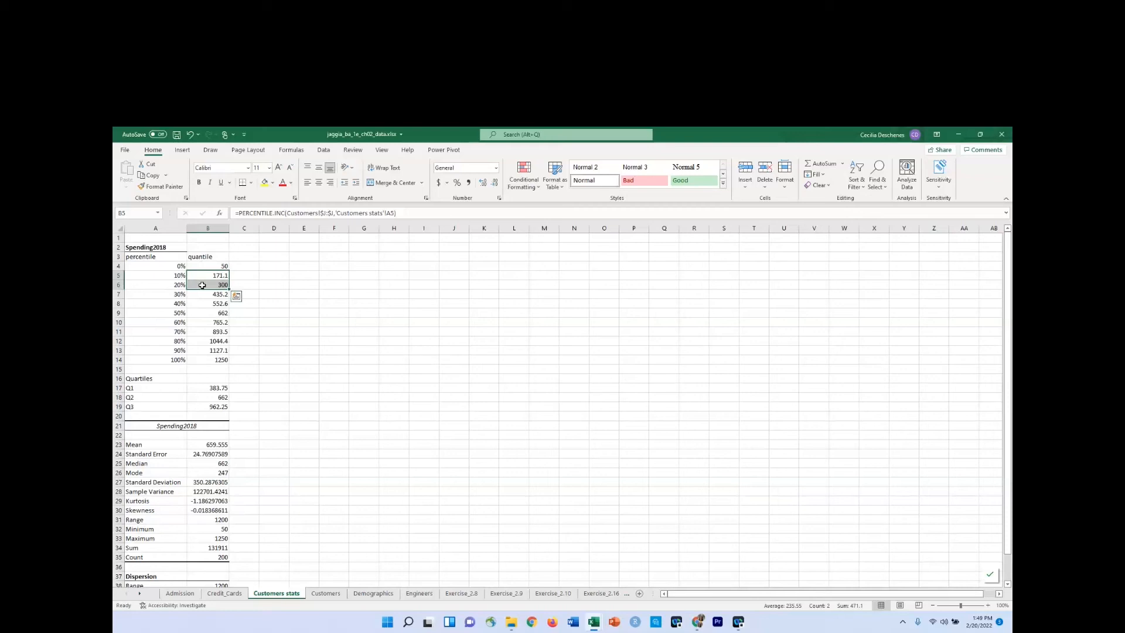
pyautogui.click(202, 287)
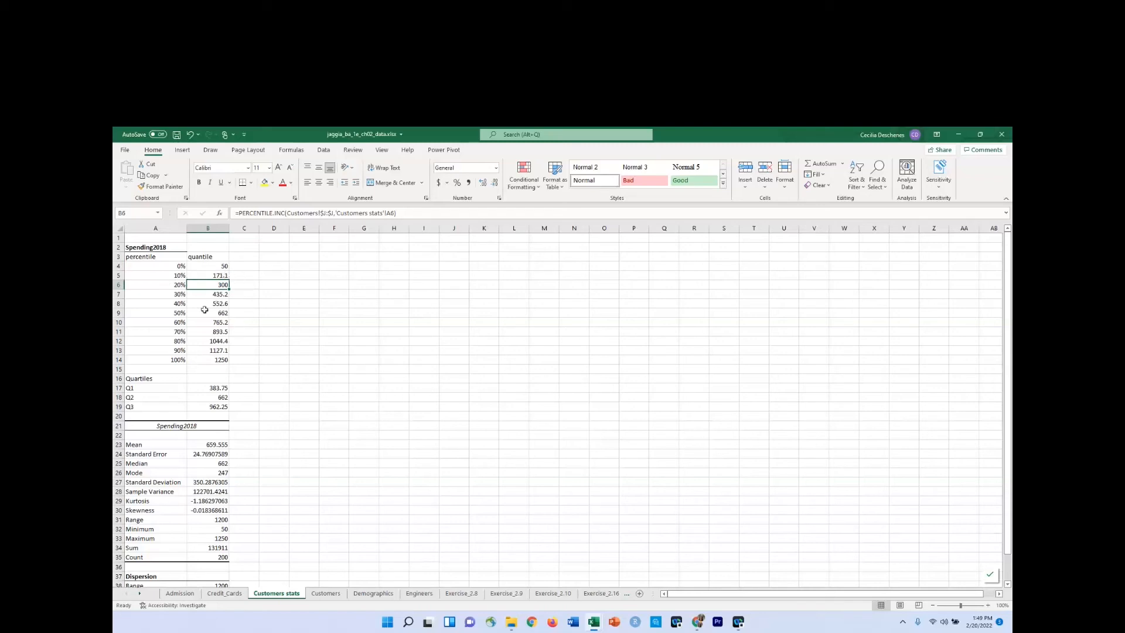
# Copy the quantiles in B4:B14 of Customers stats, paste them as values starting at C5, and slightly widen column C.
pyautogui.click(148, 277)
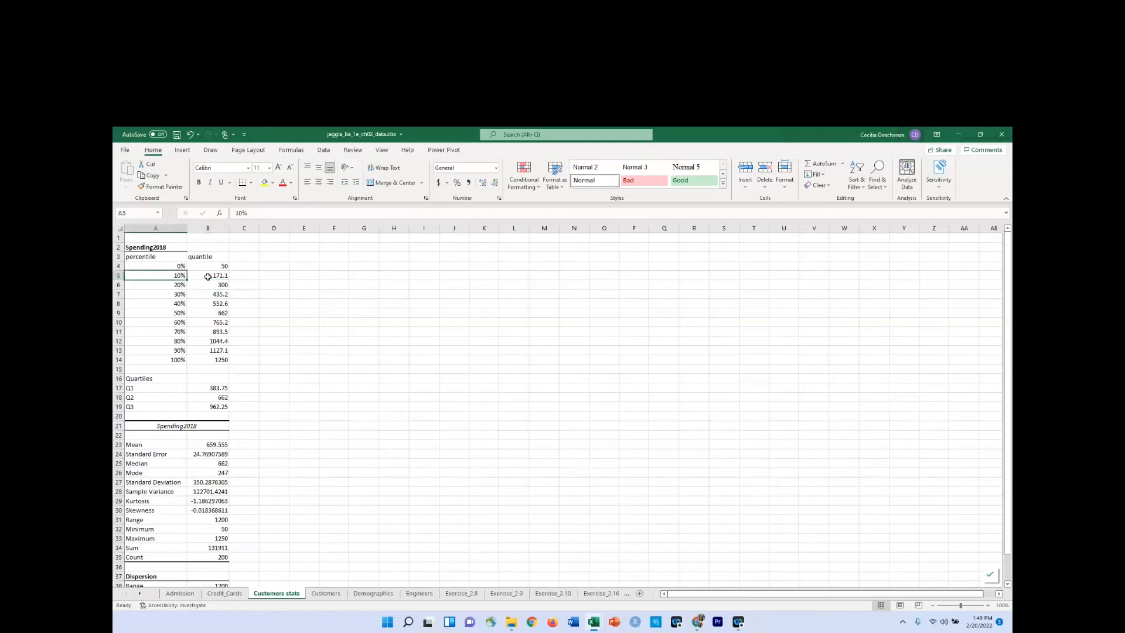
pyautogui.moveTo(208, 277); pyautogui.dragTo(259, 277)
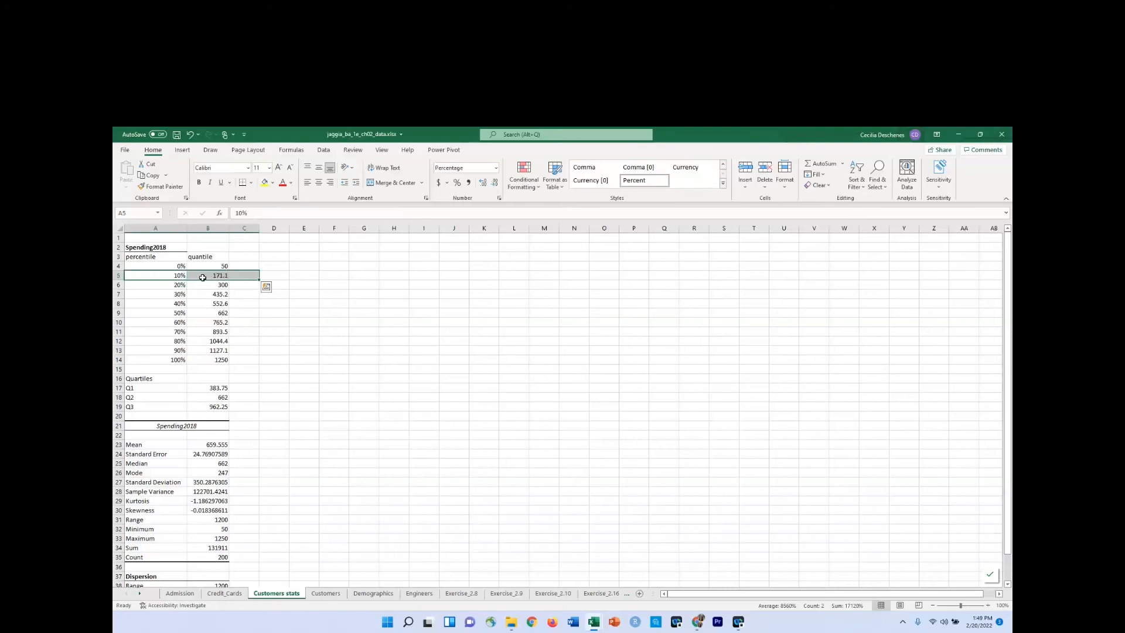
pyautogui.click(246, 276)
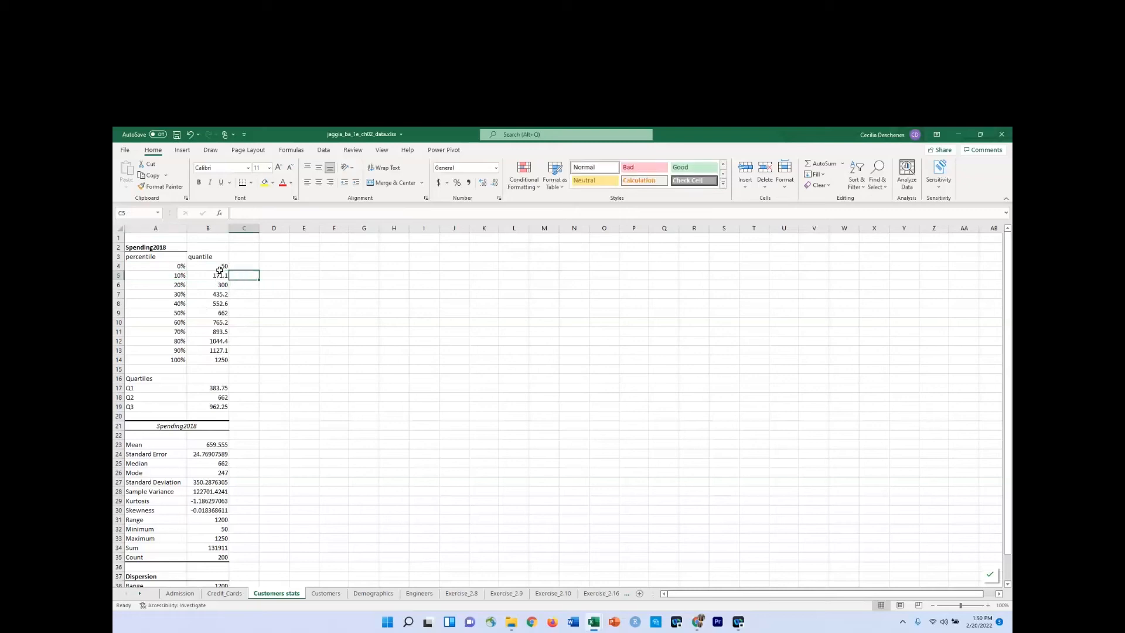
pyautogui.moveTo(218, 267); pyautogui.dragTo(211, 357)
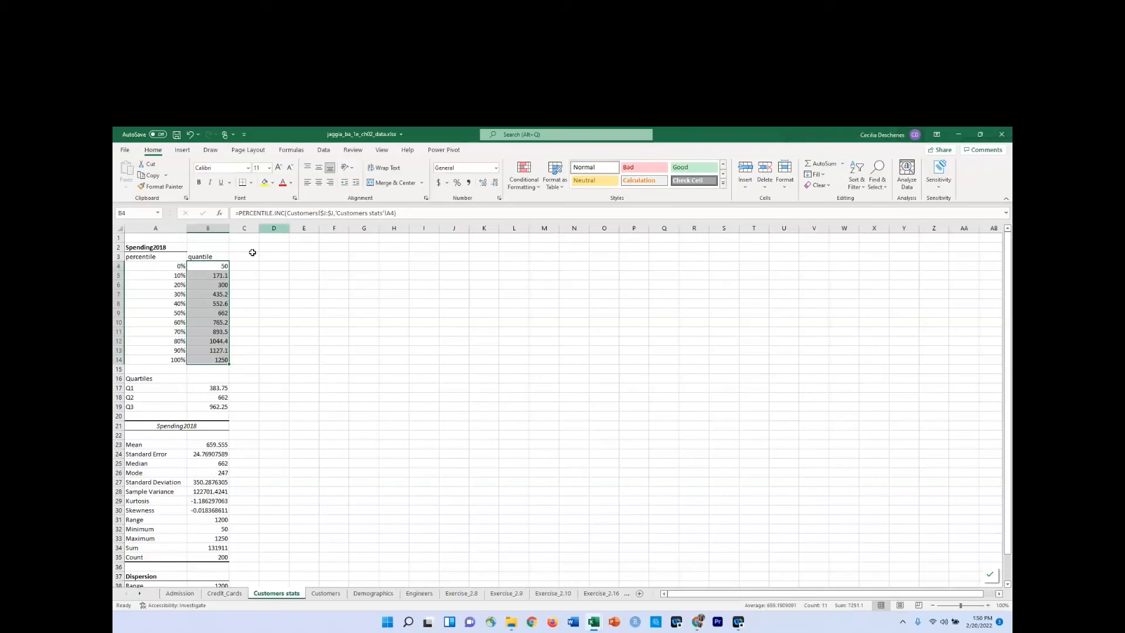
pyautogui.hotkey('ctrl', 'c')
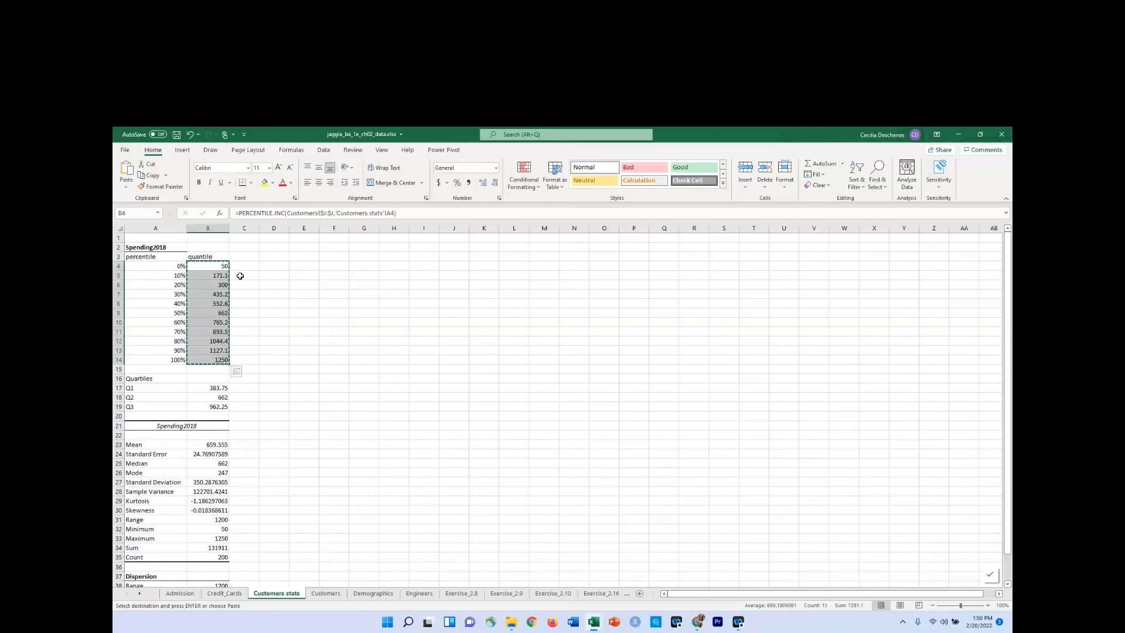
pyautogui.click(242, 276)
pyautogui.rightClick(243, 276)
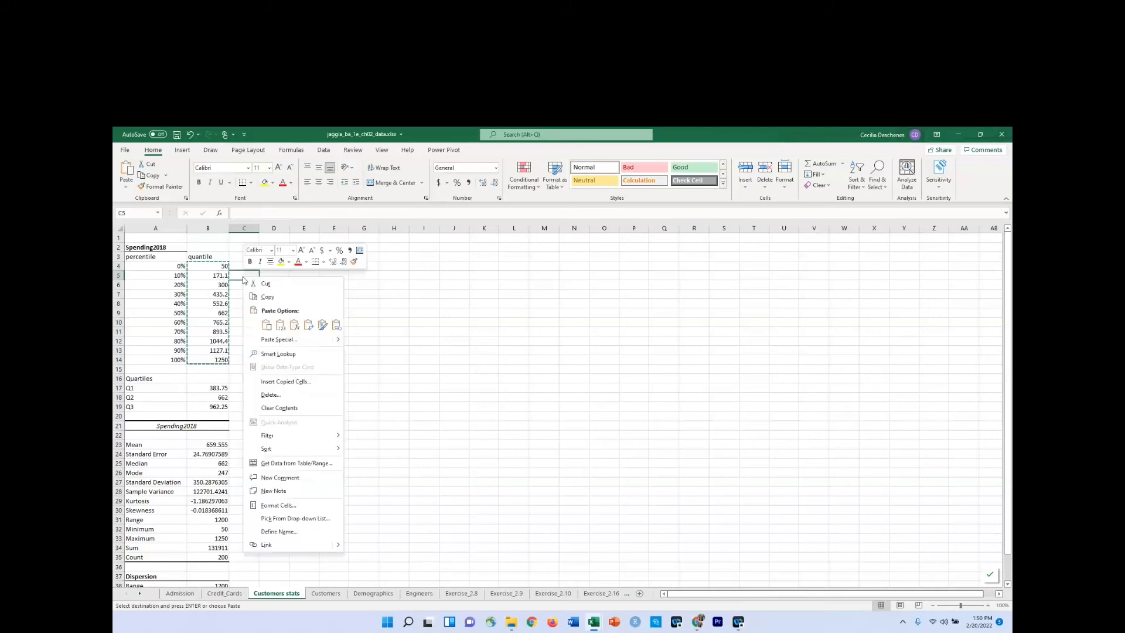
pyautogui.click(280, 326)
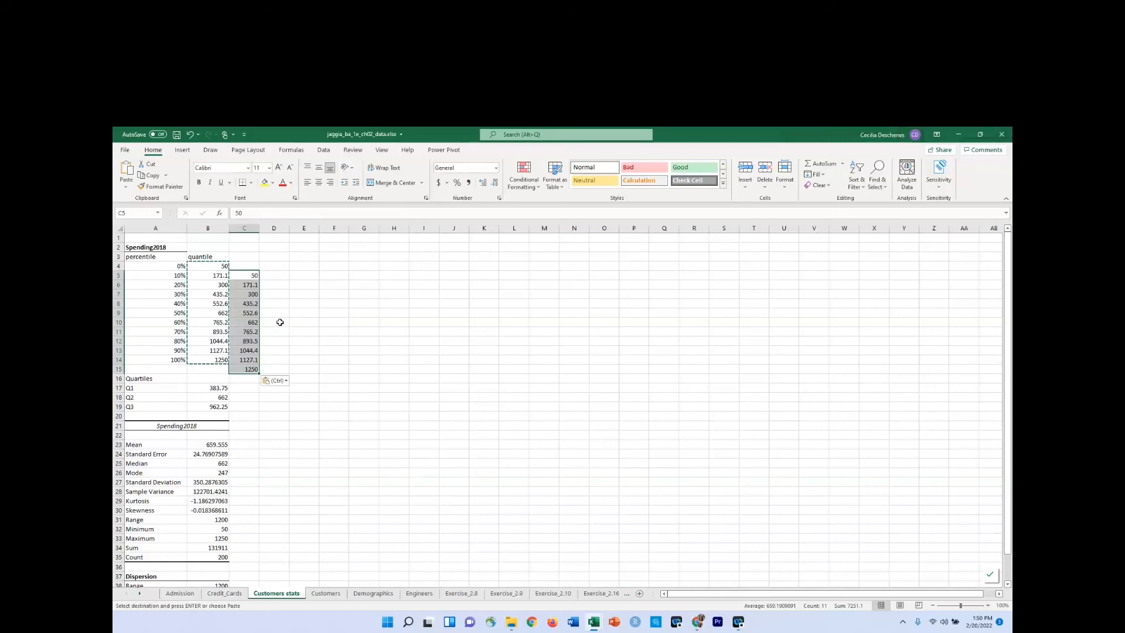
pyautogui.moveTo(259, 229); pyautogui.dragTo(266, 229)
pyautogui.click(253, 286)
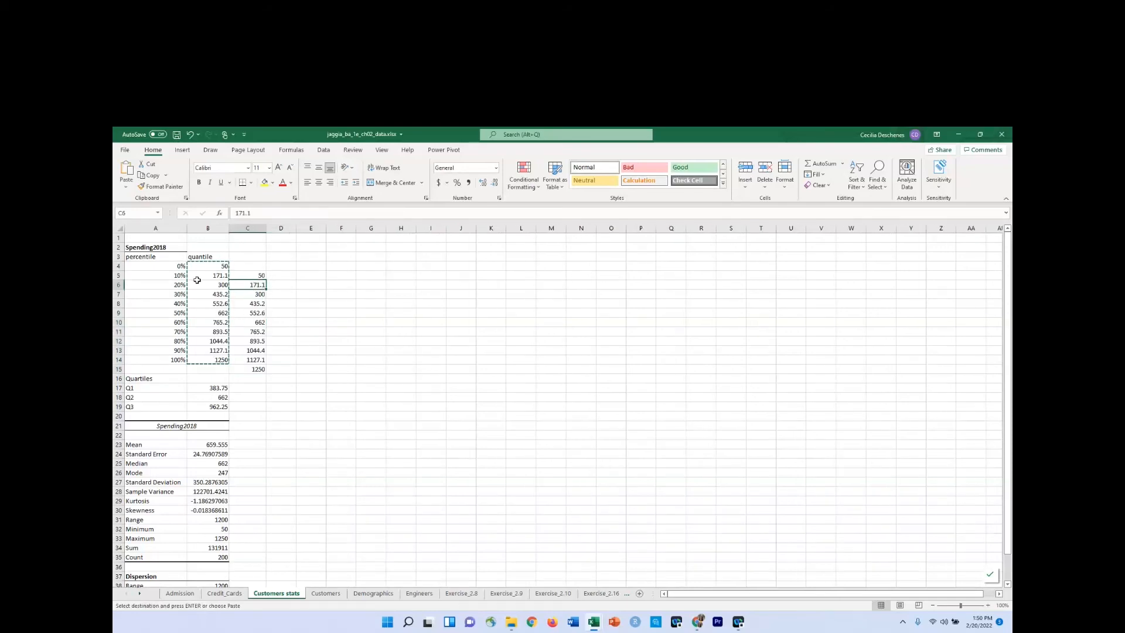
pyautogui.click(204, 275)
pyautogui.click(255, 294)
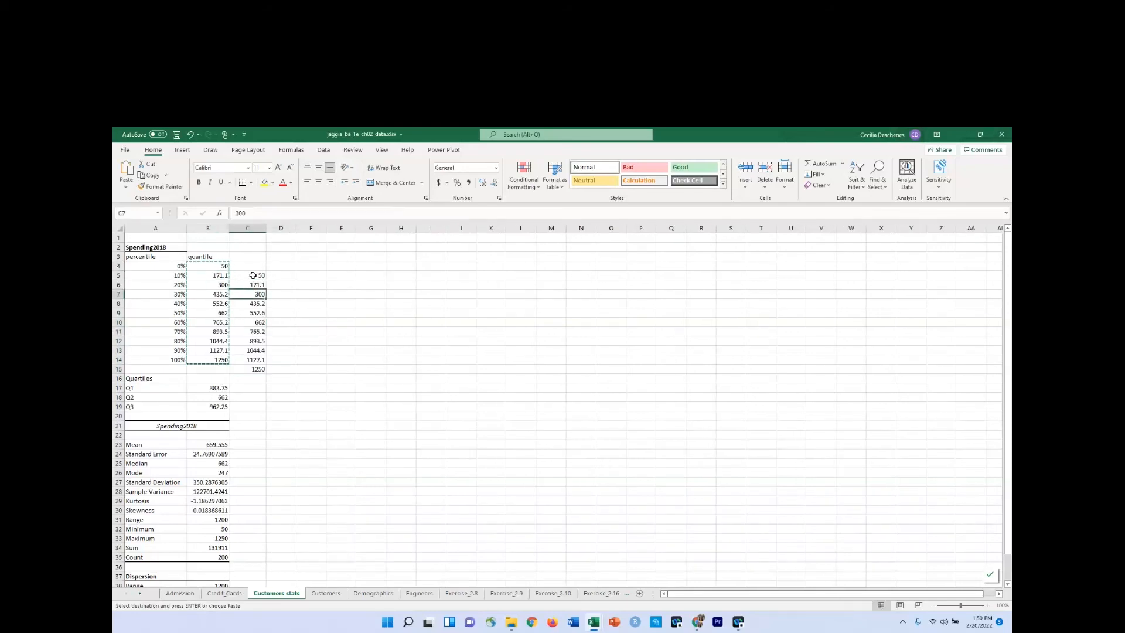
pyautogui.click(254, 276)
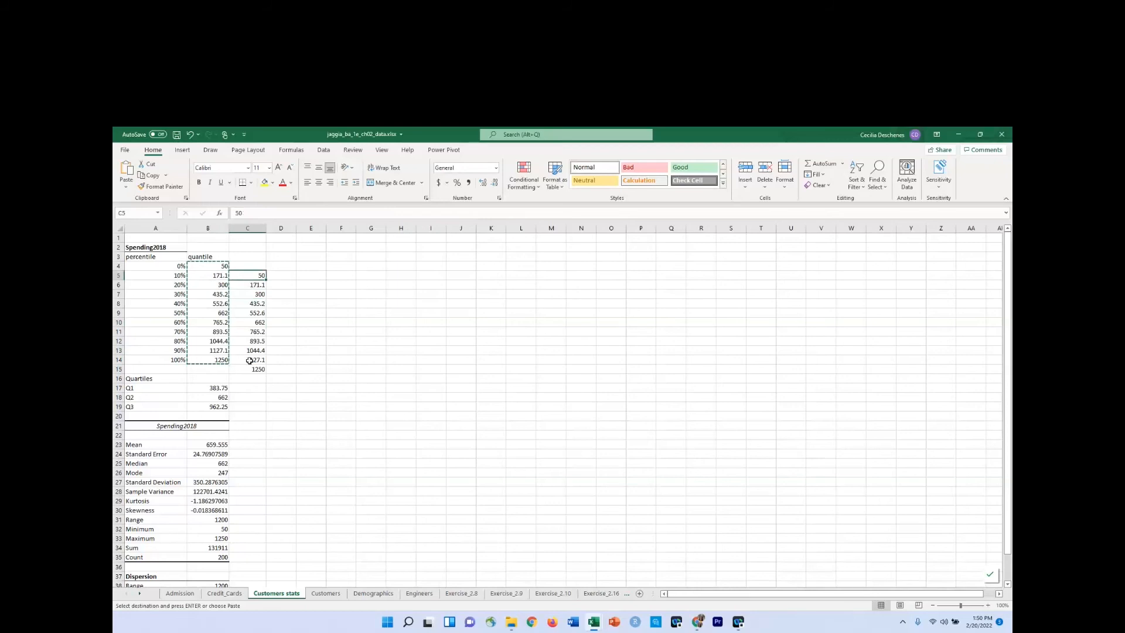
# Start an INDEX formula in cell K2 of the Customers worksheet with 'Customers stats'!A5:A14 as its array.
pyautogui.click(326, 594)
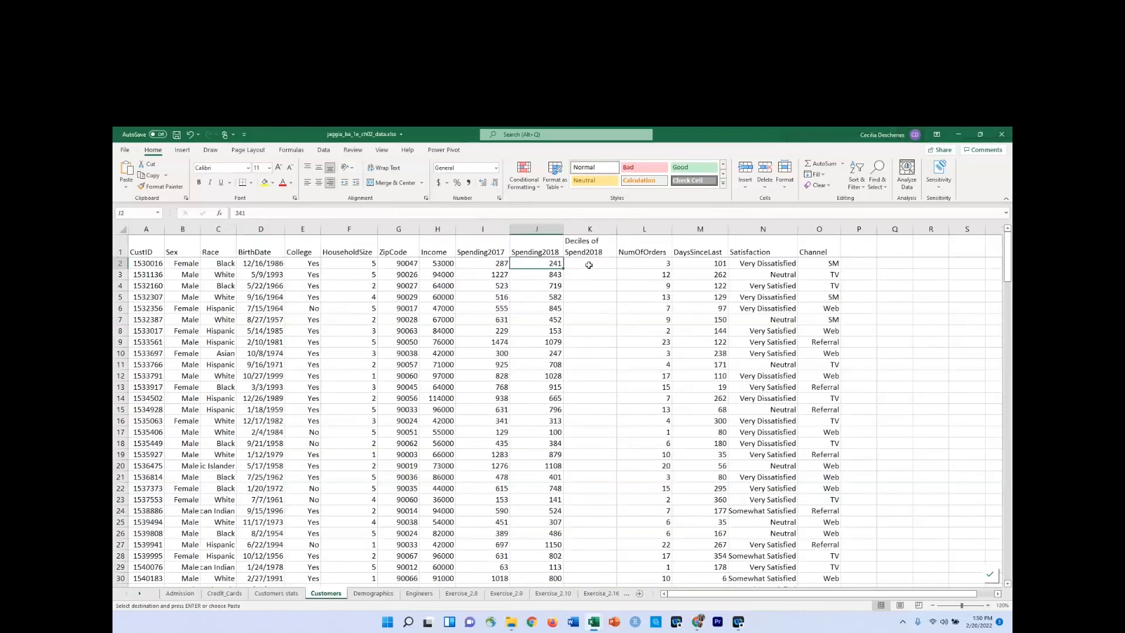
pyautogui.click(589, 264)
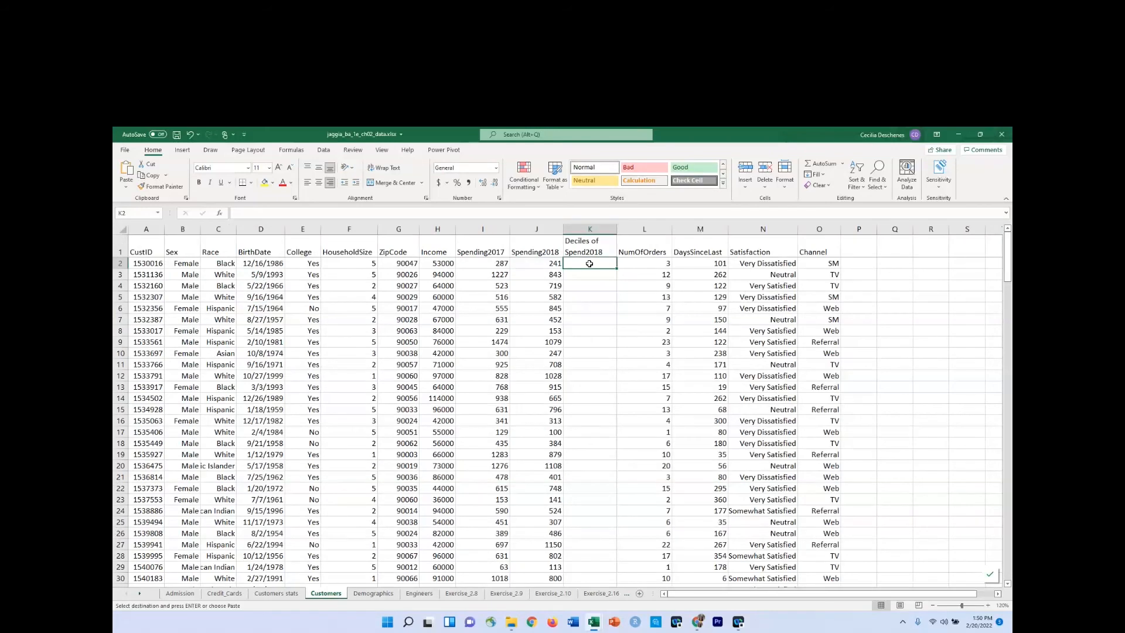
pyautogui.write('=in')
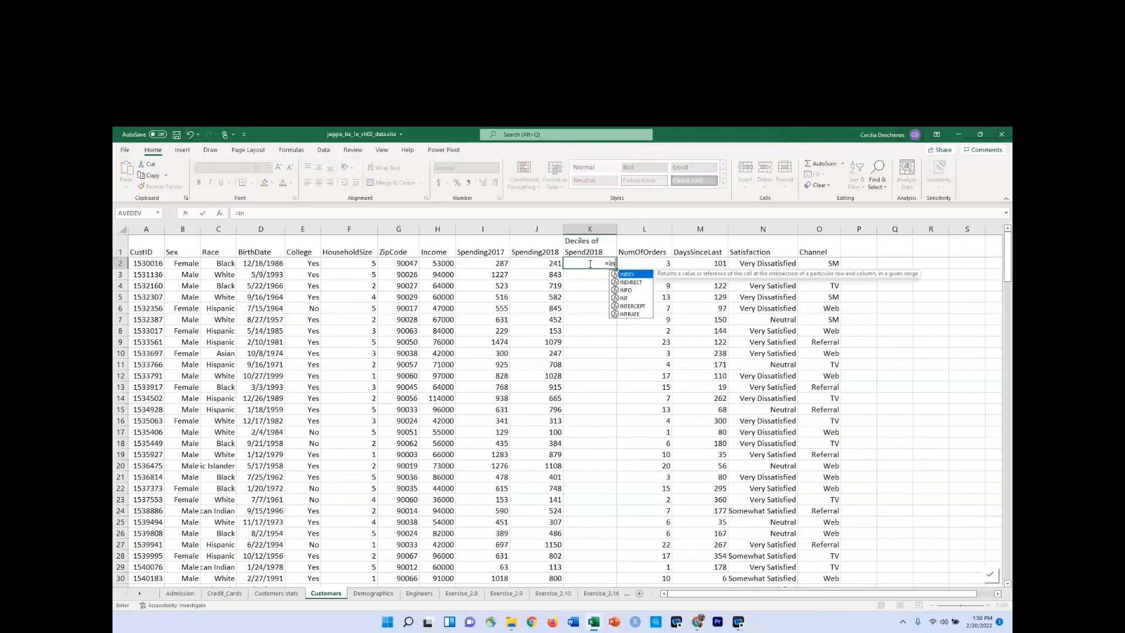
pyautogui.press('Tab')
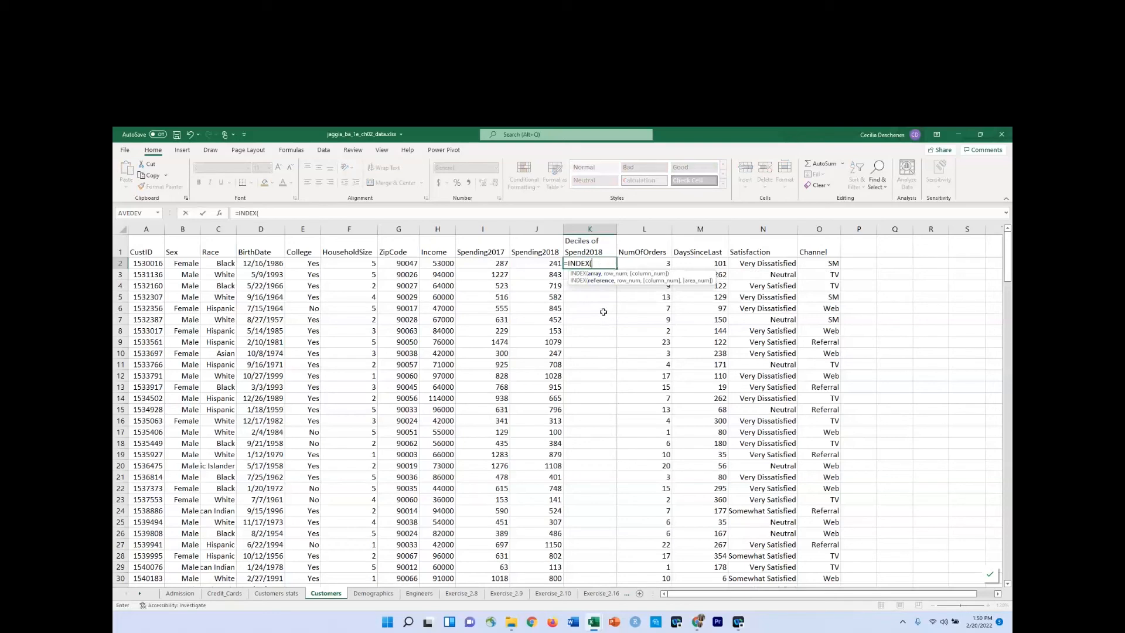
pyautogui.click(272, 593)
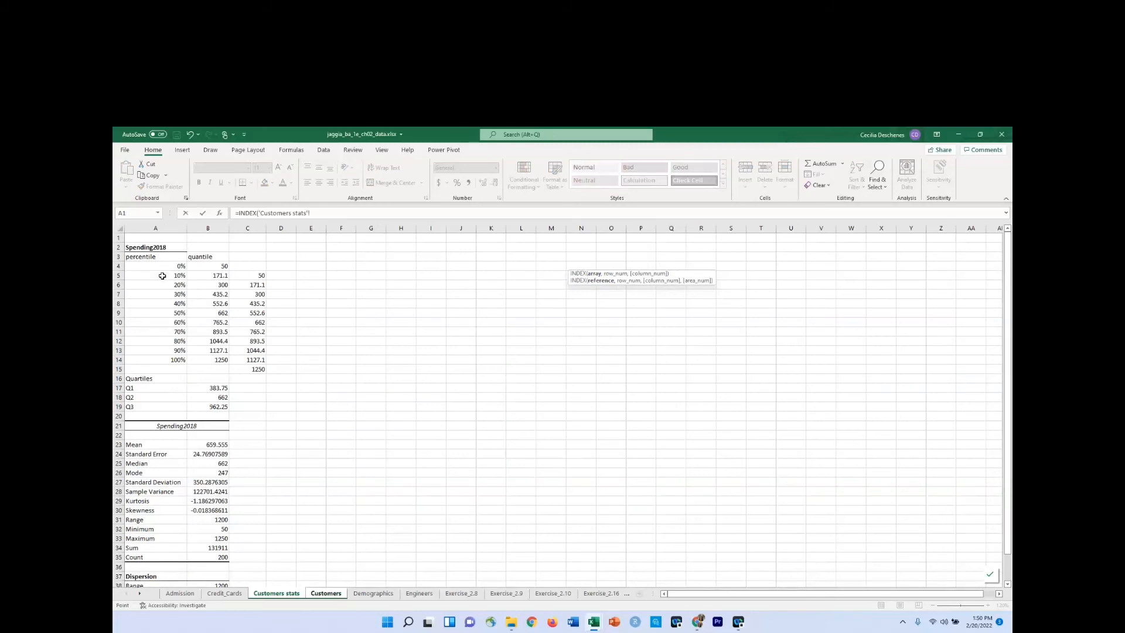
pyautogui.moveTo(162, 276); pyautogui.dragTo(162, 358)
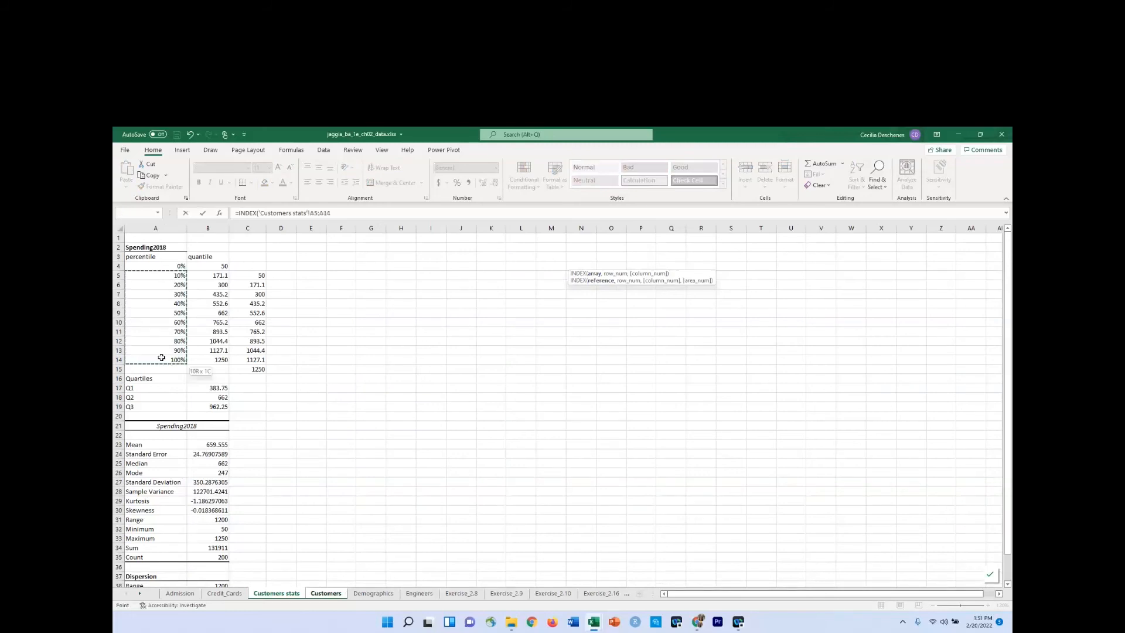
pyautogui.click(161, 357)
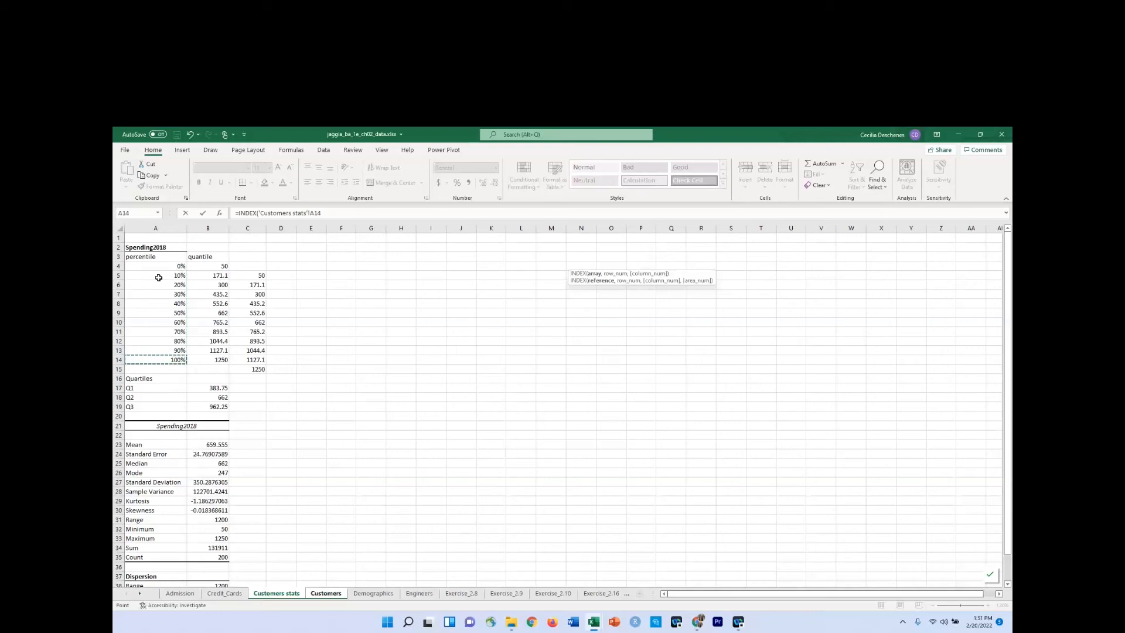
pyautogui.moveTo(159, 278); pyautogui.dragTo(161, 357)
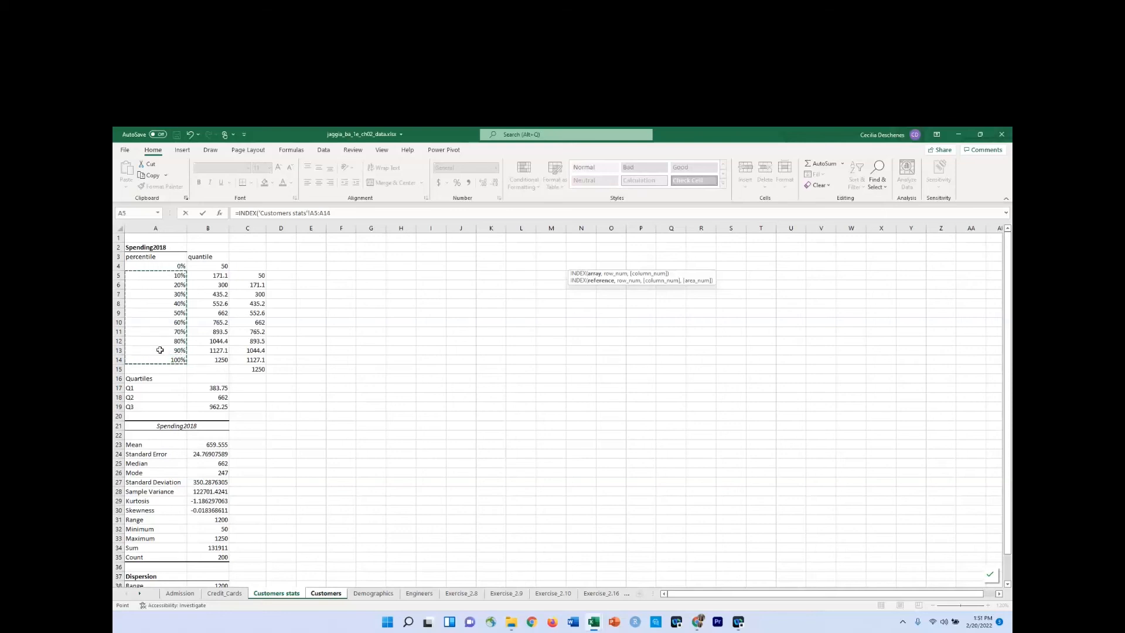
pyautogui.write(',')
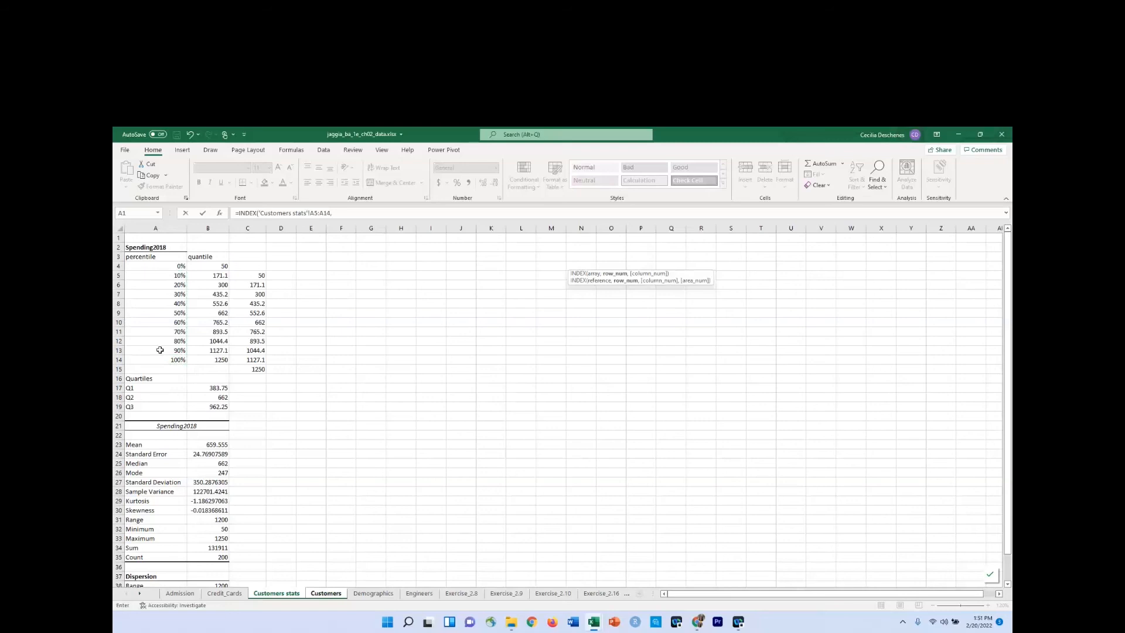
pyautogui.write(' match')
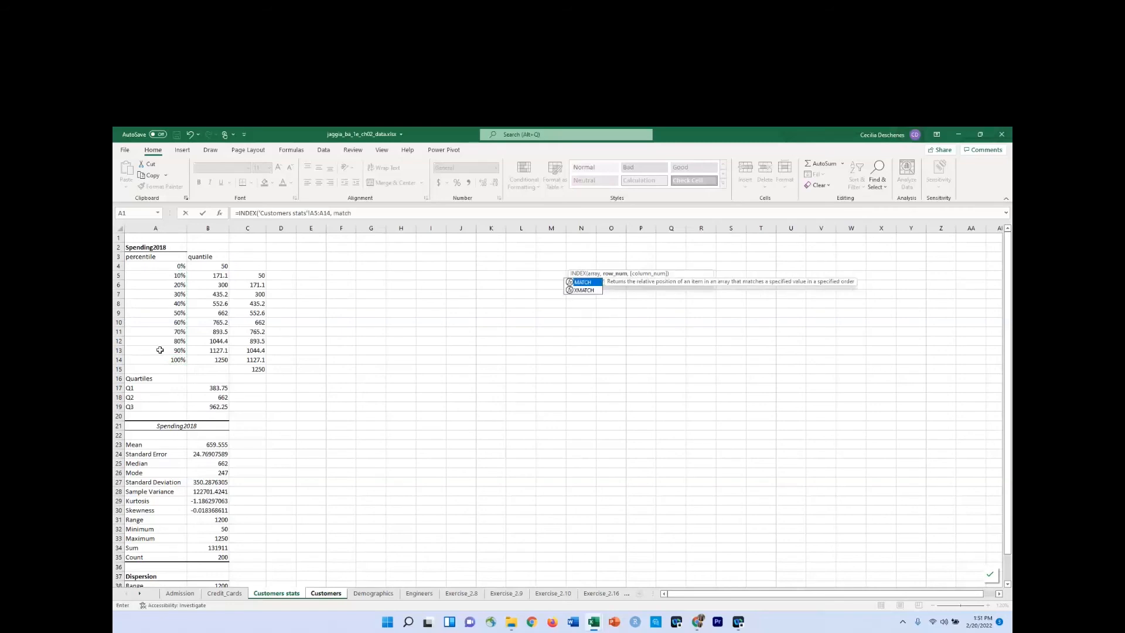
# Nest a MATCH function as the INDEX row number, with Customers!J2 as the lookup value.
pyautogui.press('Tab')
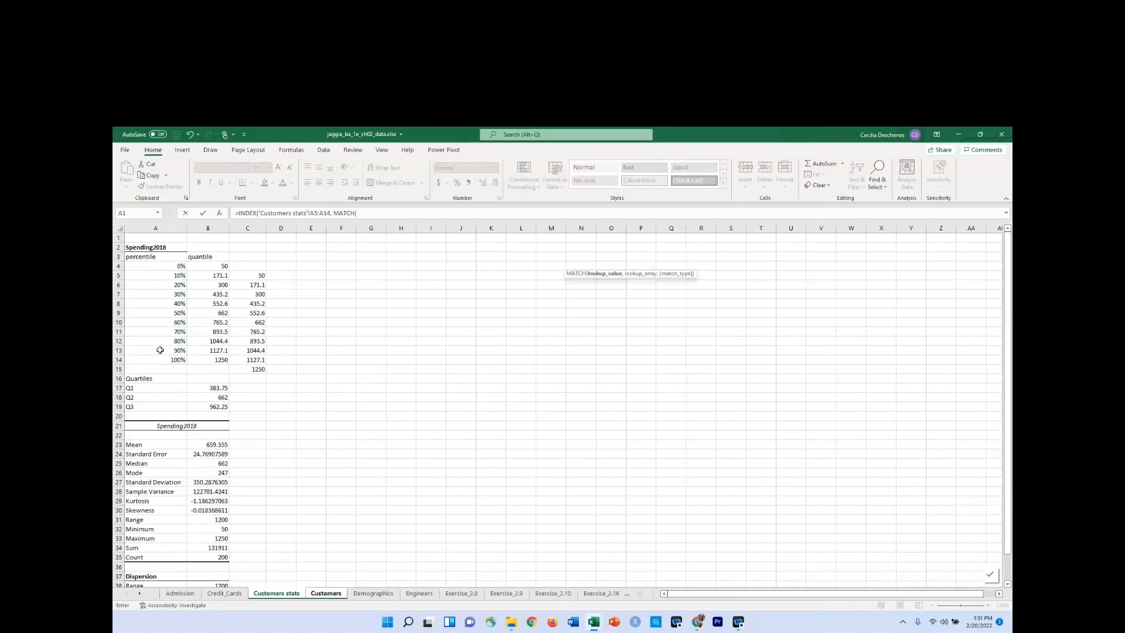
pyautogui.click(325, 593)
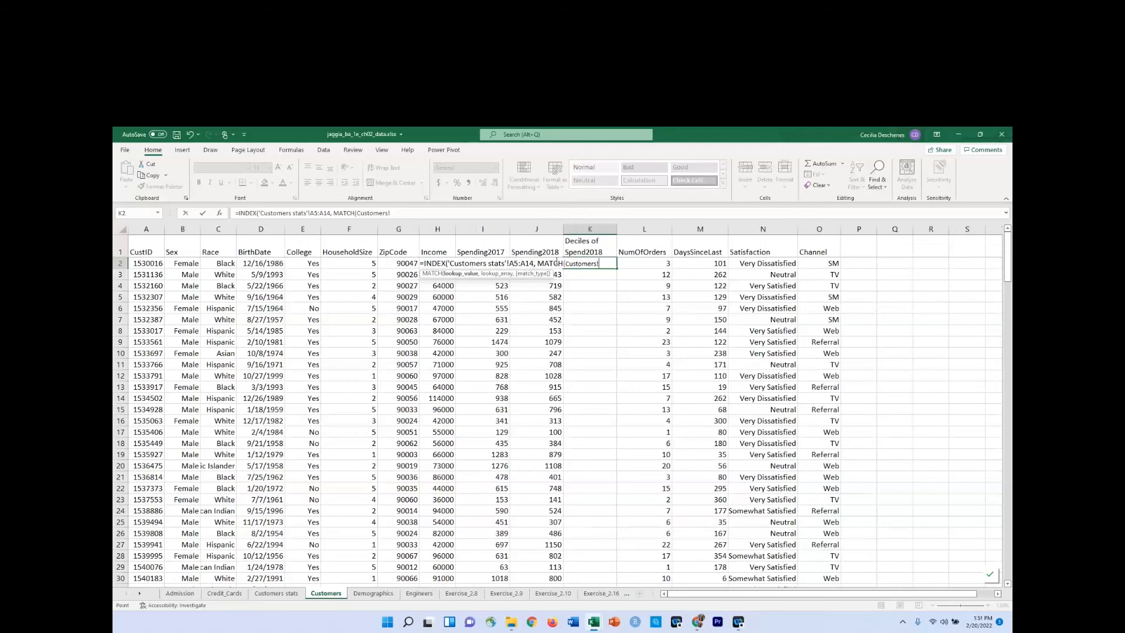
pyautogui.click(432, 212)
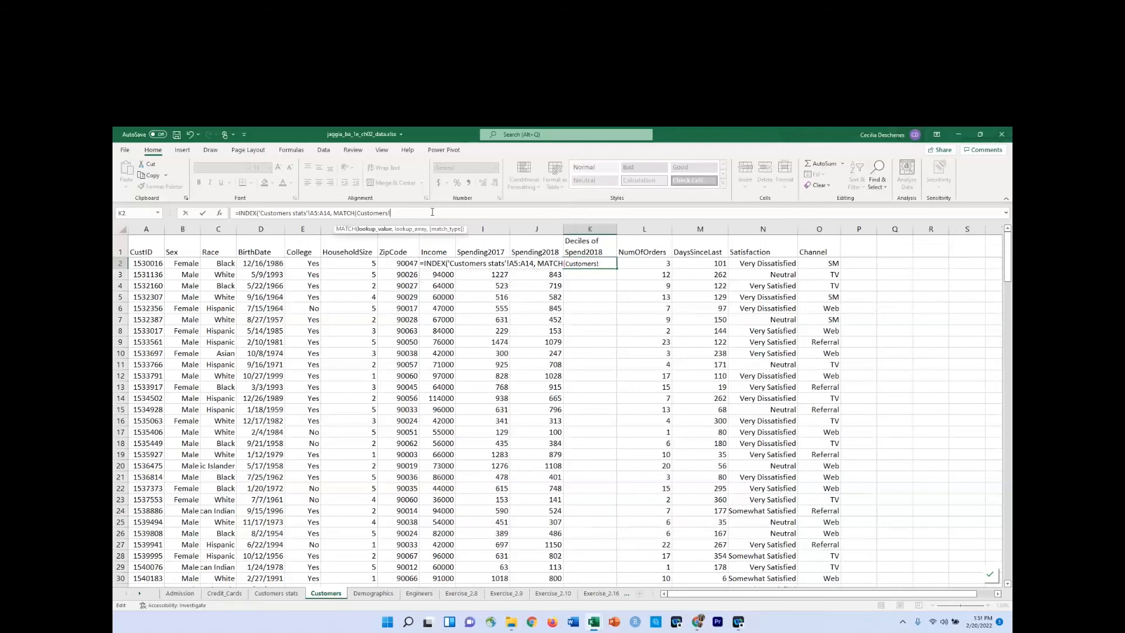
pyautogui.write('J2,')
# Complete the K2 formula with lookup array 'Customers stats'!C5:C14 and match type 1 (less than).
pyautogui.click(284, 594)
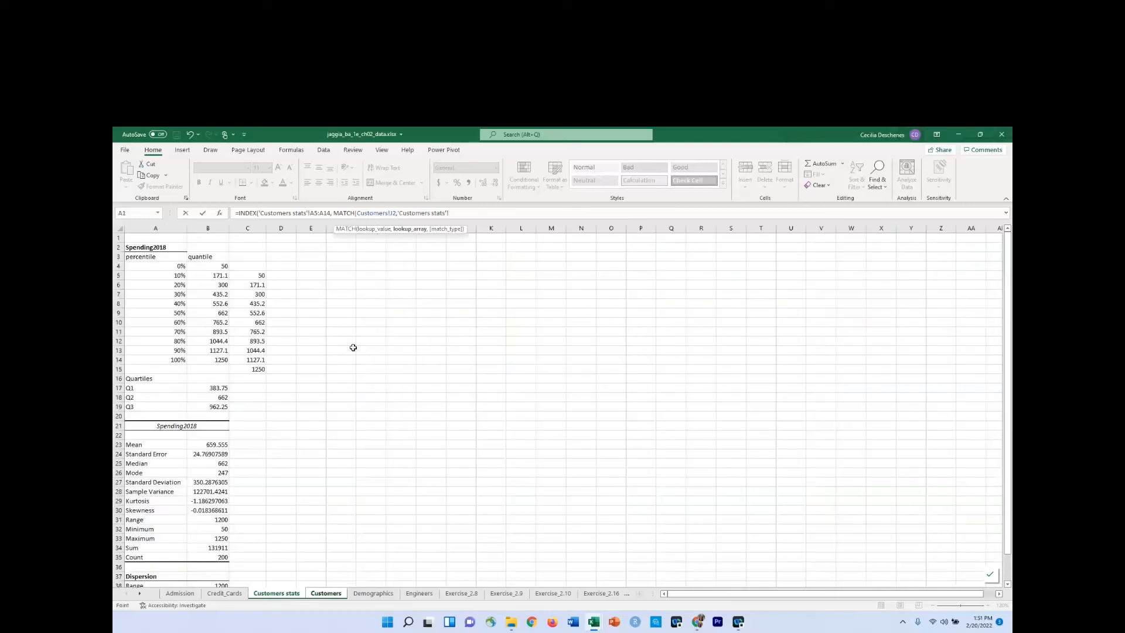
pyautogui.click(255, 276)
pyautogui.moveTo(260, 279); pyautogui.dragTo(256, 359)
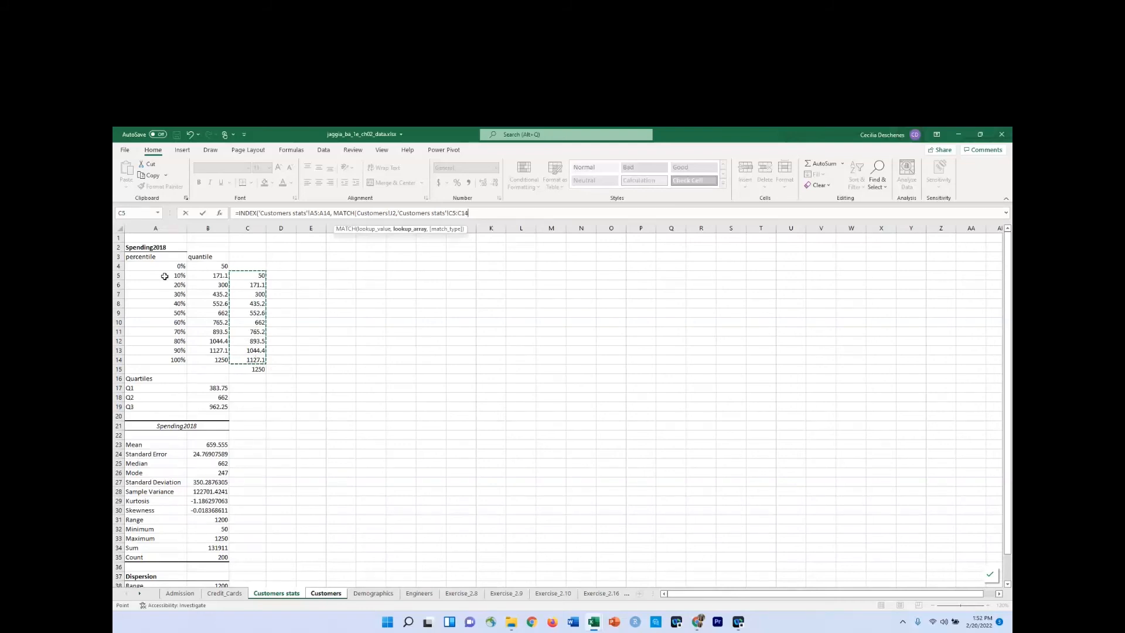
pyautogui.write(',')
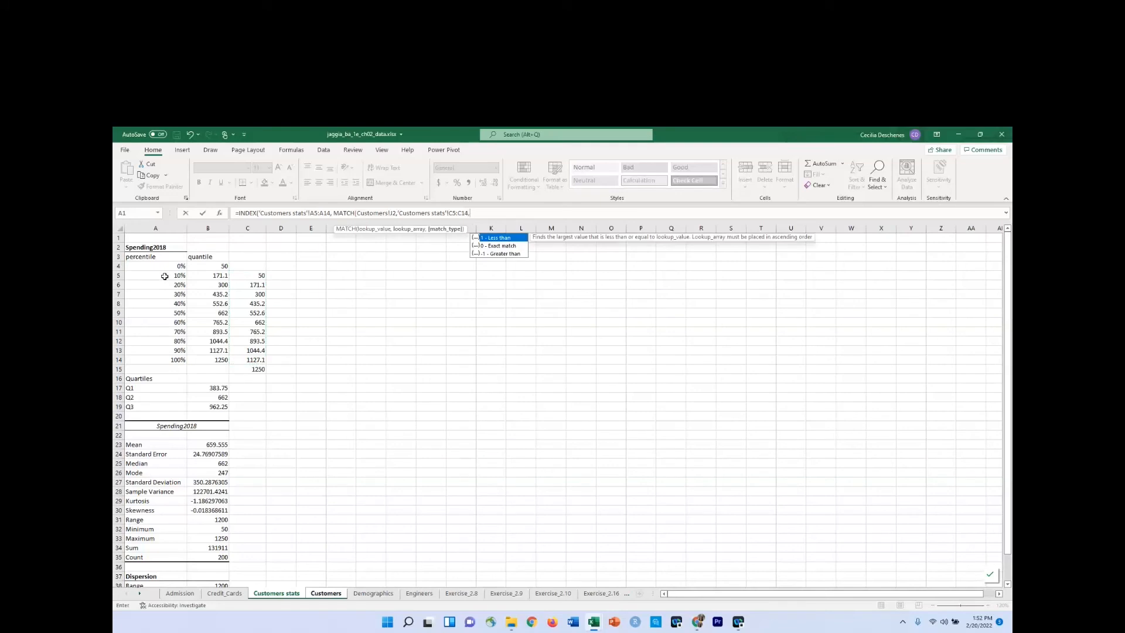
pyautogui.write('1)')
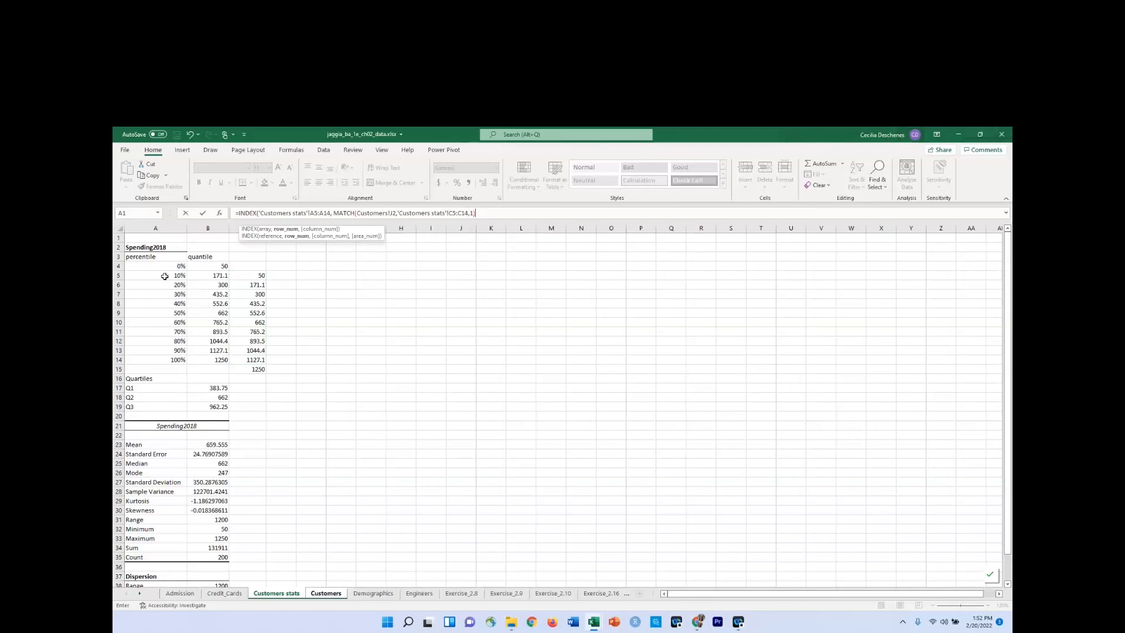
pyautogui.press('Return')
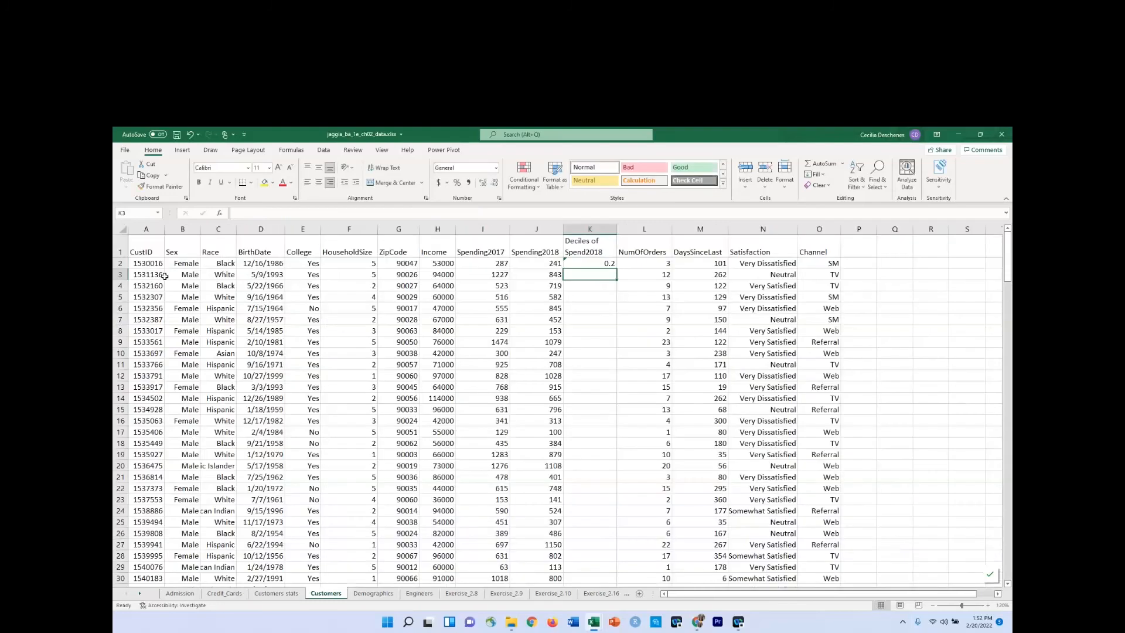
# Format K2 as a percentage and fill its formula down the Deciles of Spend2018 column for all customers.
pyautogui.click(600, 266)
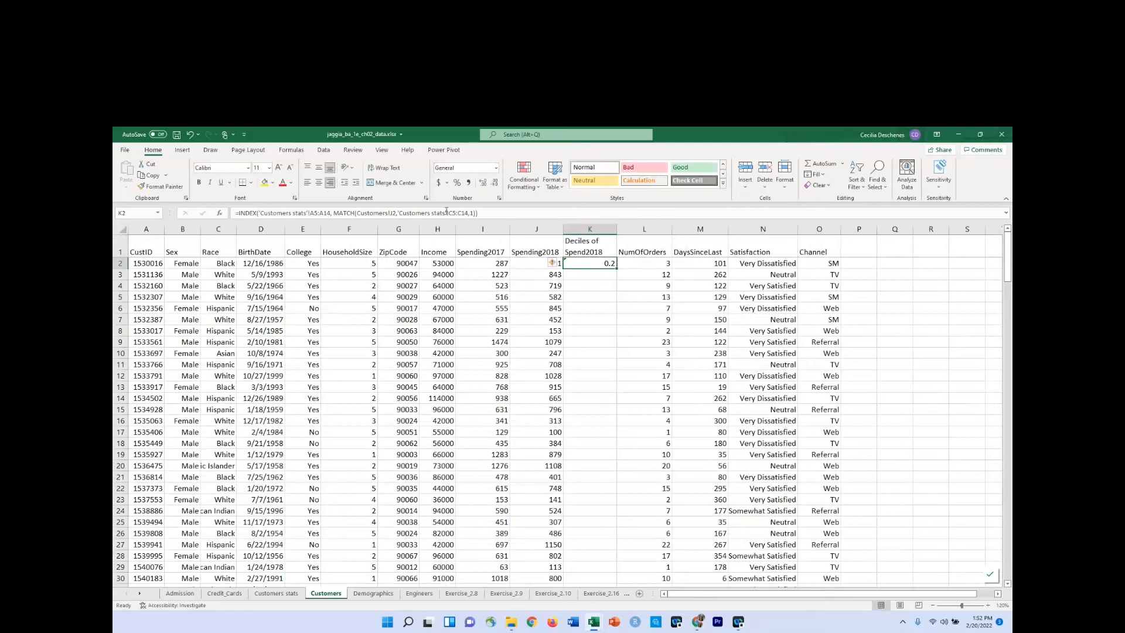
pyautogui.click(458, 183)
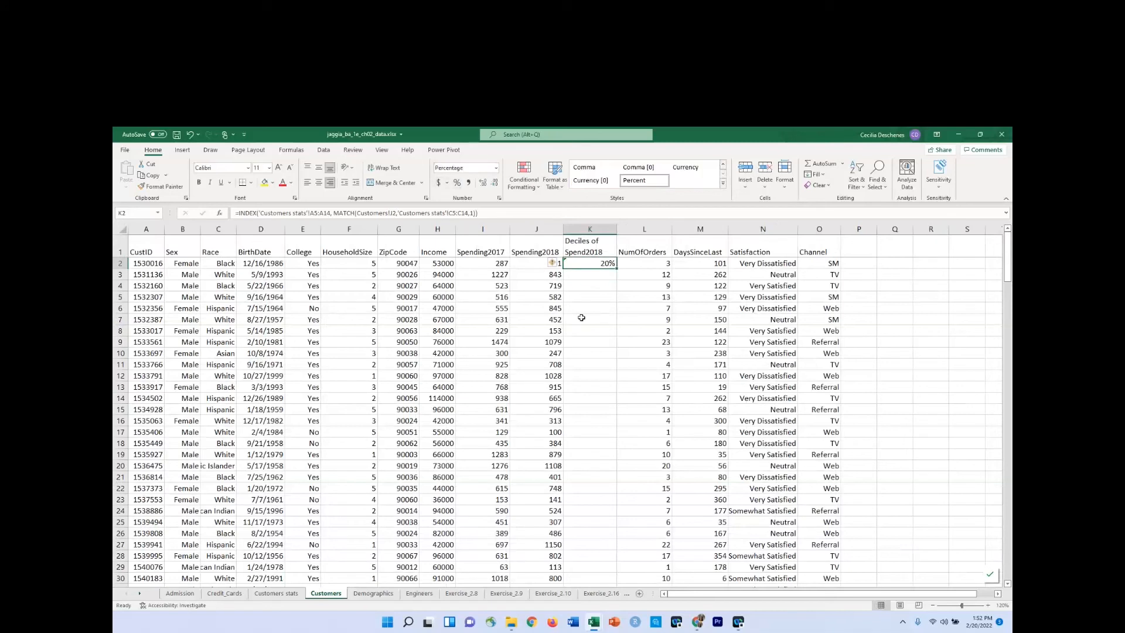
pyautogui.doubleClick(617, 269)
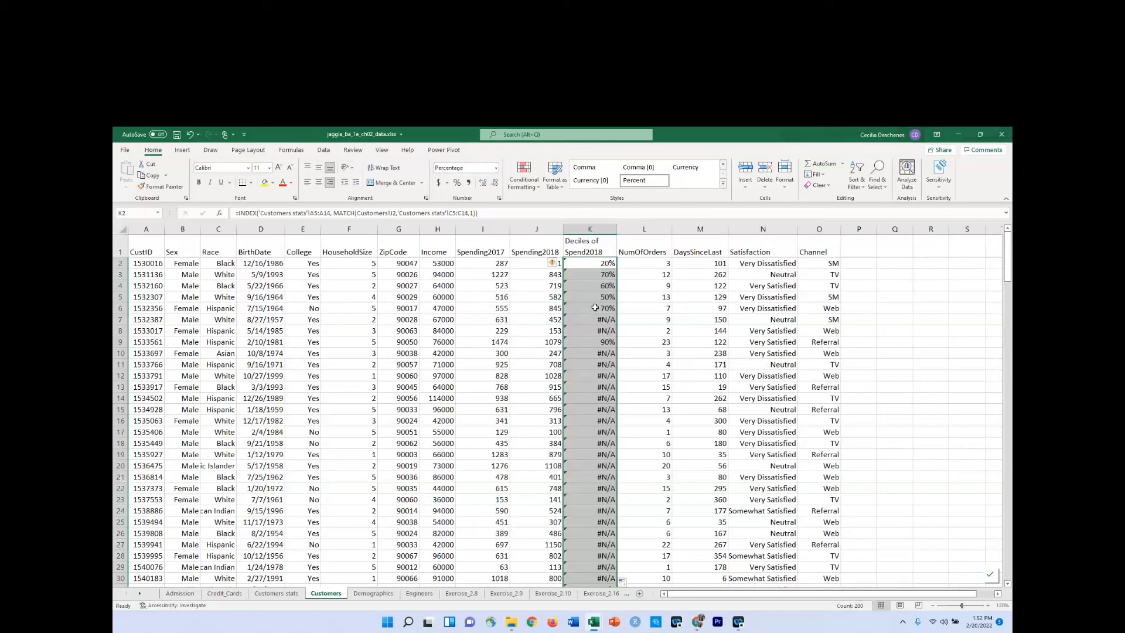
# Make the A5:A14 and C5:C14 ranges absolute in the K2 formula and refill it down the Deciles of Spend2018 column.
pyautogui.click(594, 262)
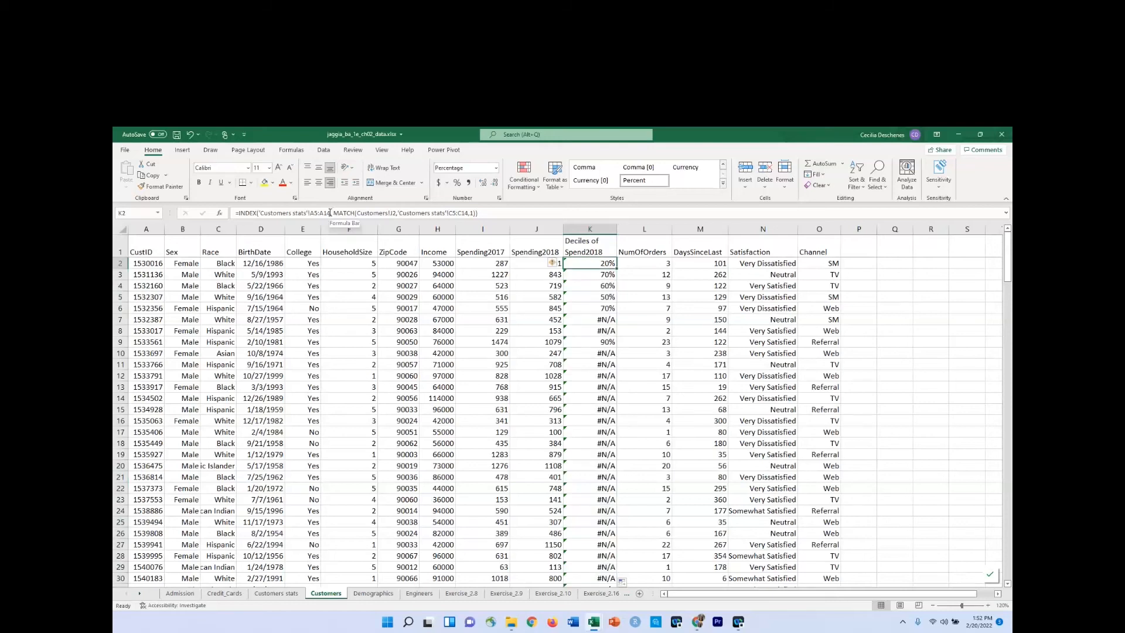
pyautogui.moveTo(330, 212); pyautogui.dragTo(311, 213)
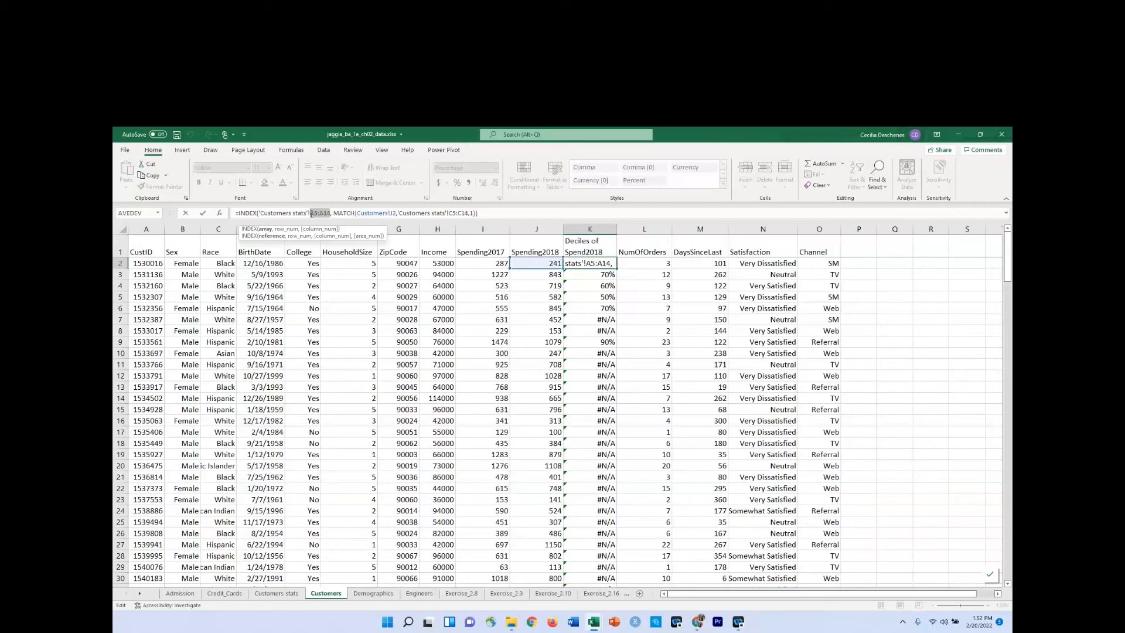
pyautogui.press('F4')
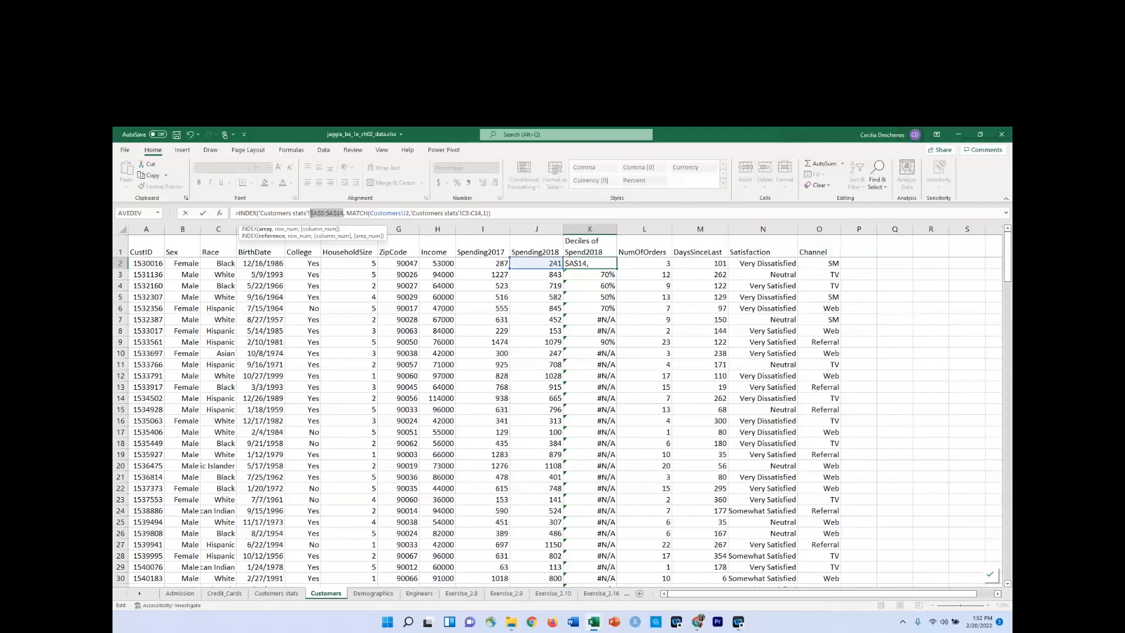
pyautogui.moveTo(482, 213); pyautogui.dragTo(463, 212)
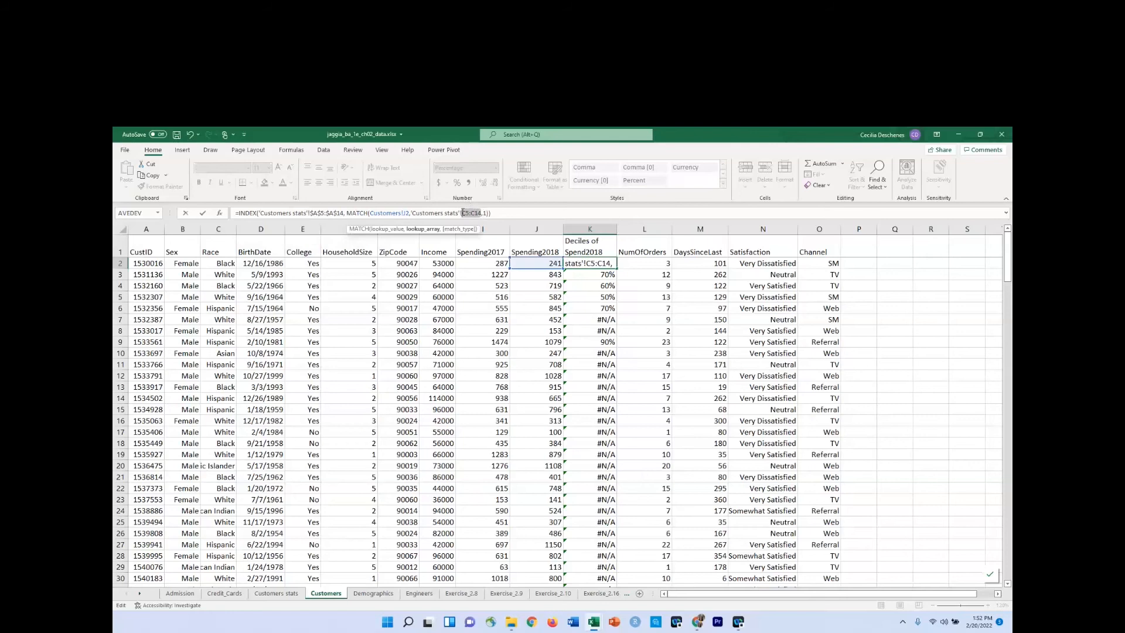
pyautogui.press('F4')
pyautogui.press('Return')
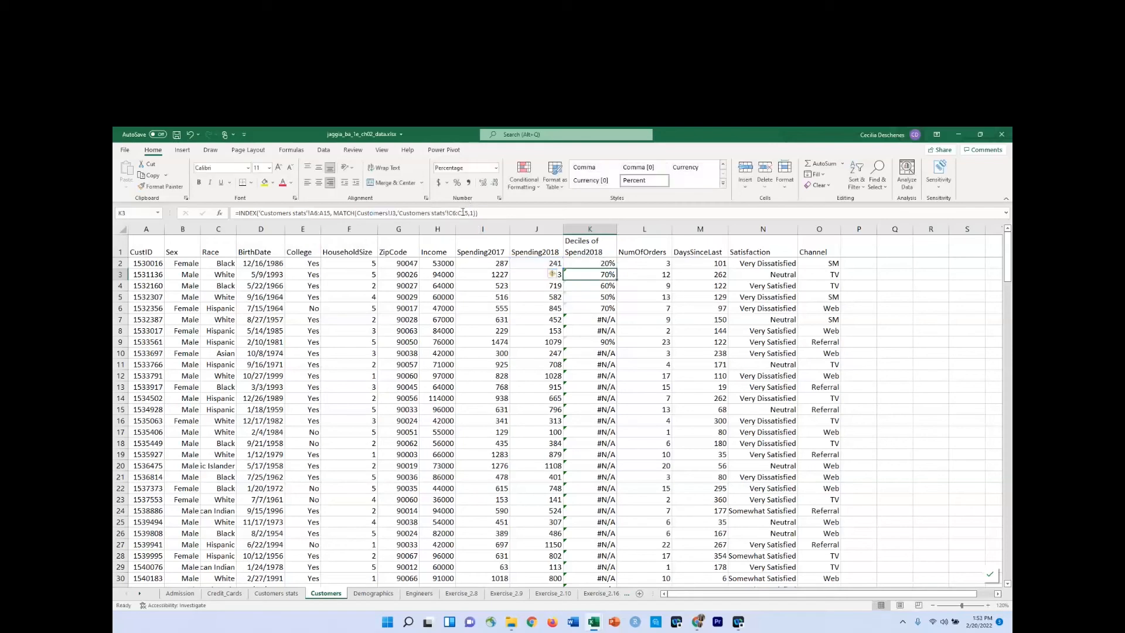
pyautogui.click(609, 261)
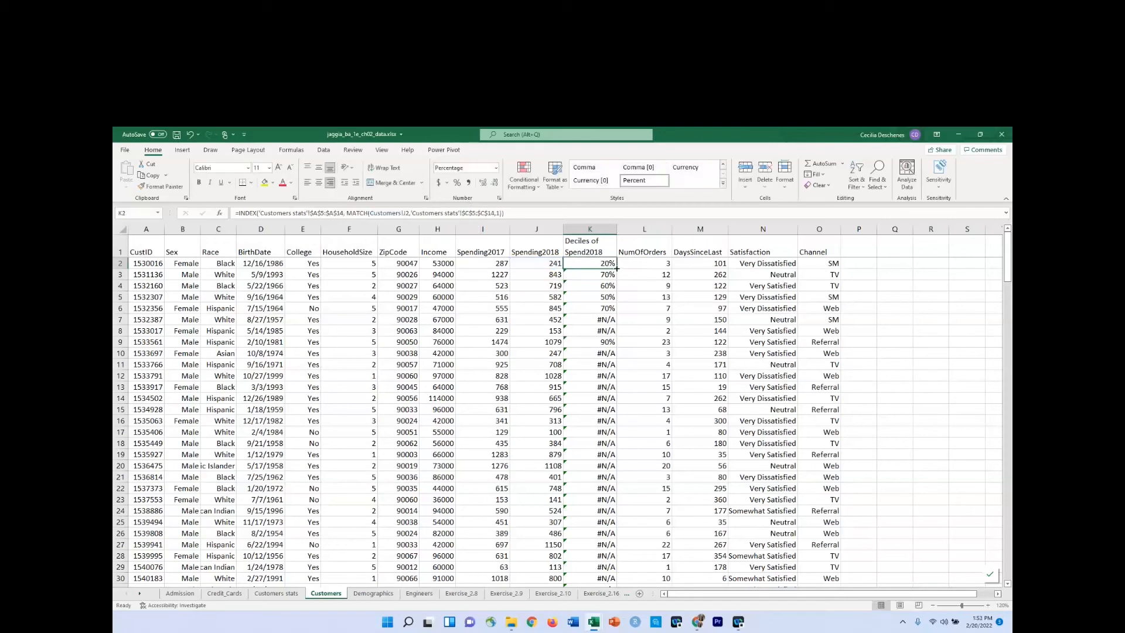
pyautogui.doubleClick(617, 269)
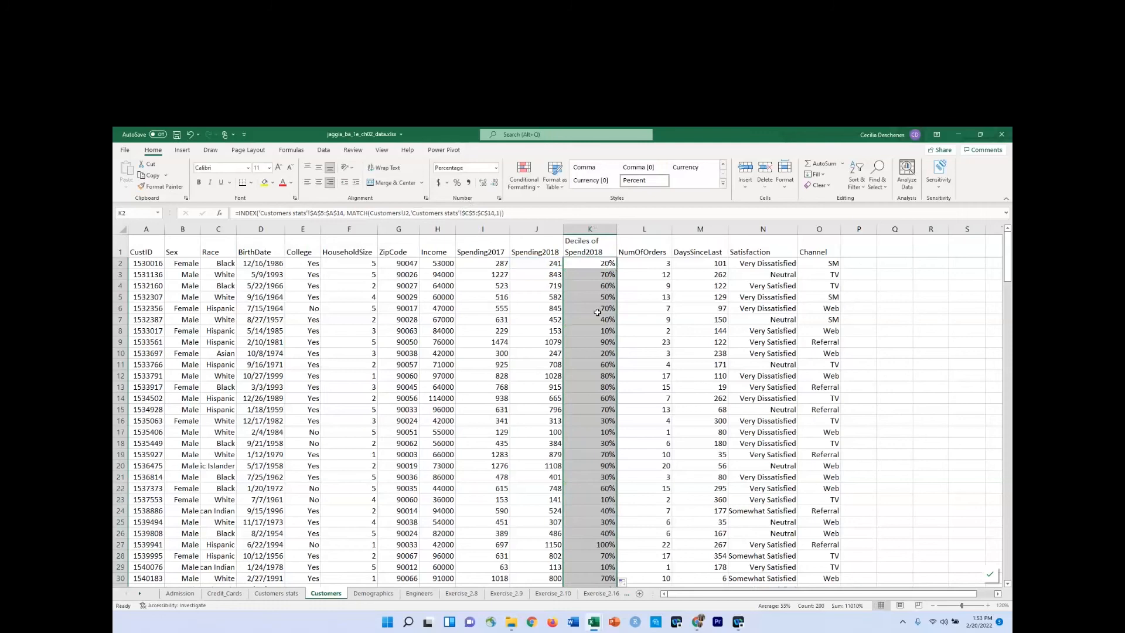
# Check the assigned deciles in rows 3 and 9 of Customers by comparing their Spending2018 values with the quantiles in Customers stats.
pyautogui.click(545, 275)
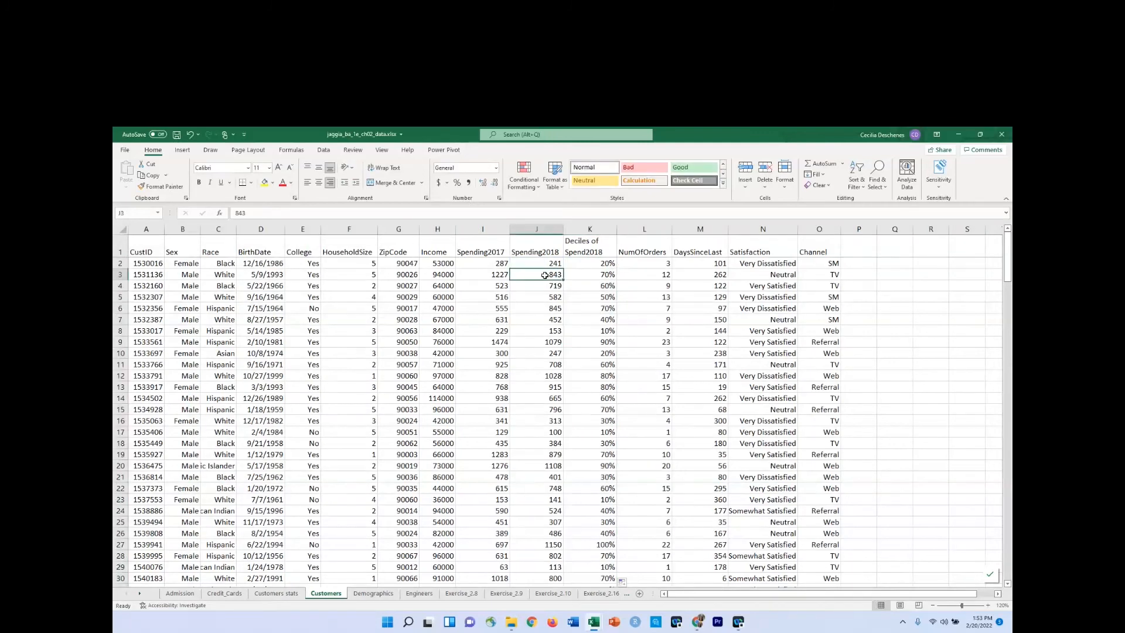
pyautogui.click(589, 274)
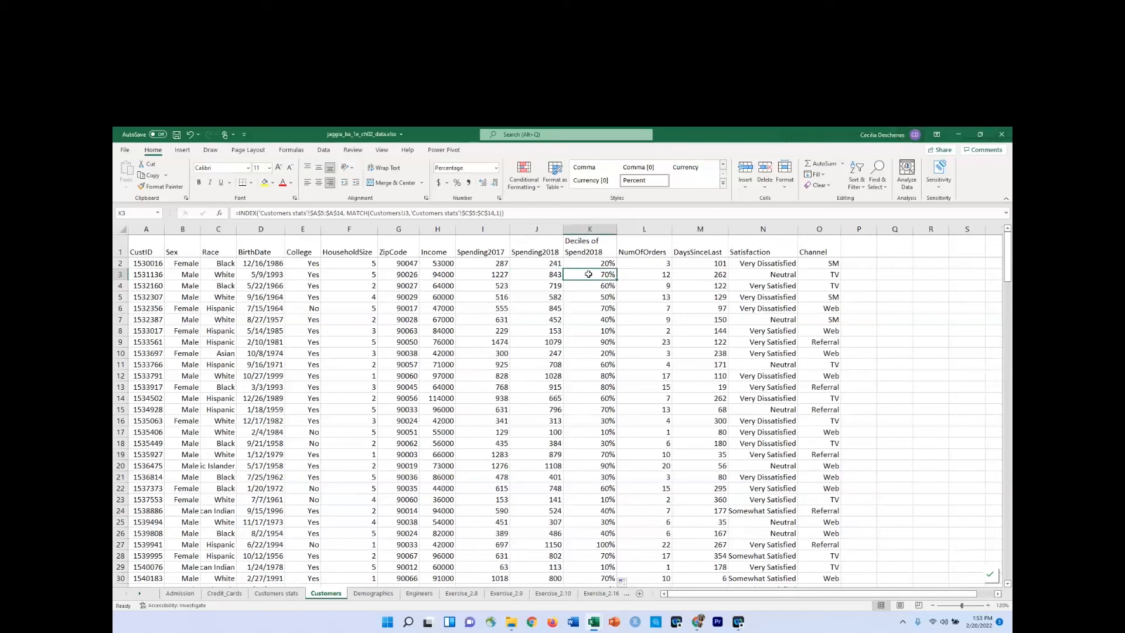
pyautogui.click(547, 275)
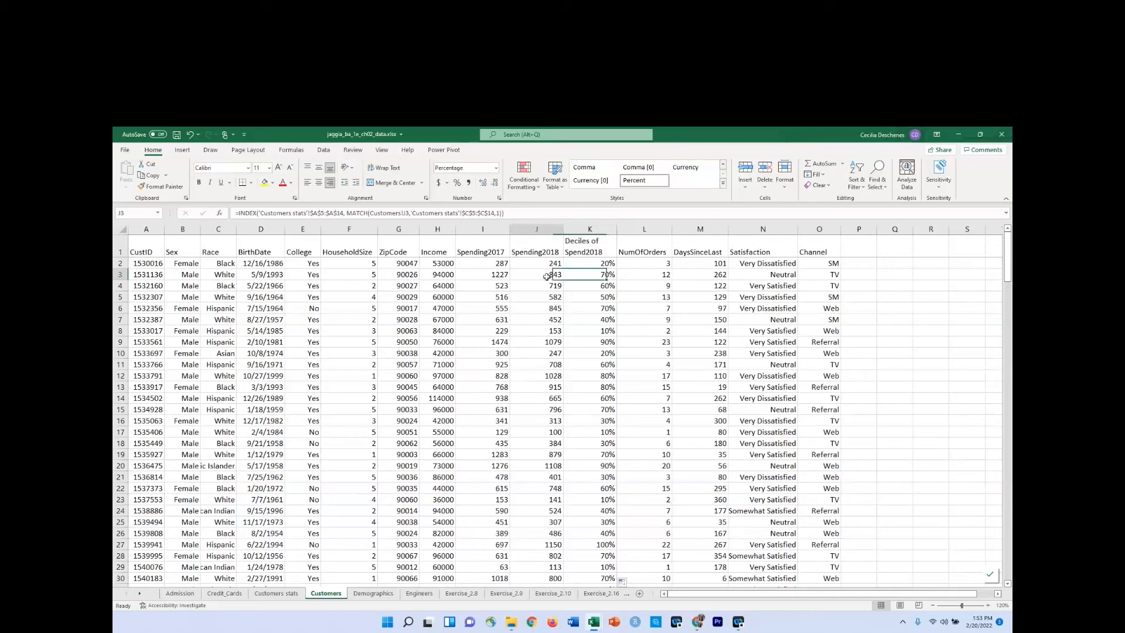
pyautogui.click(277, 594)
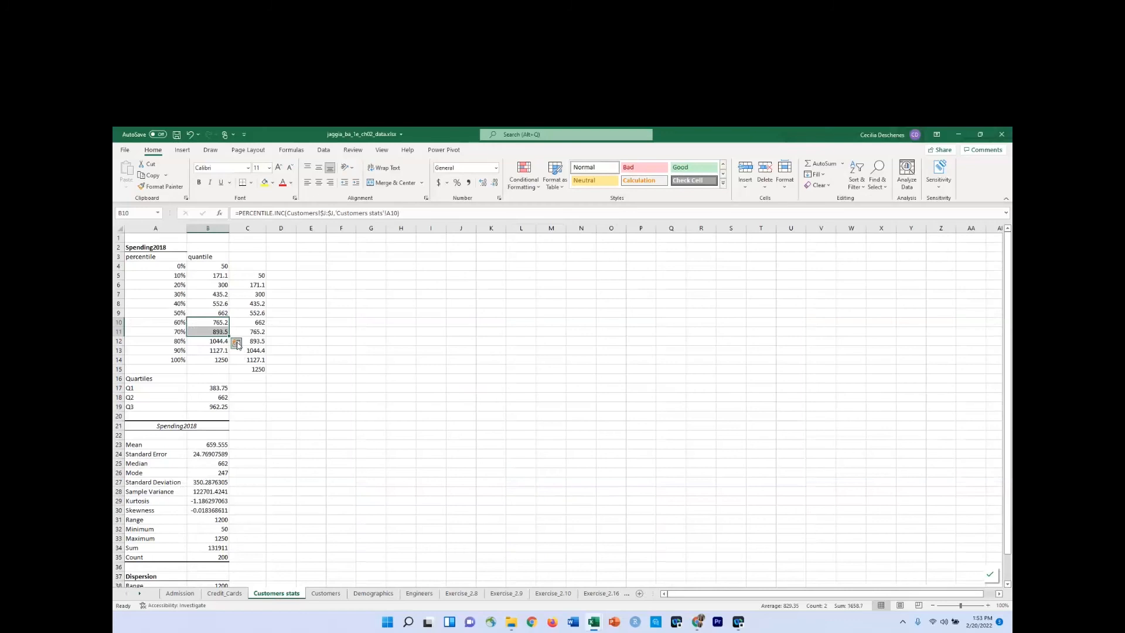
pyautogui.click(199, 332)
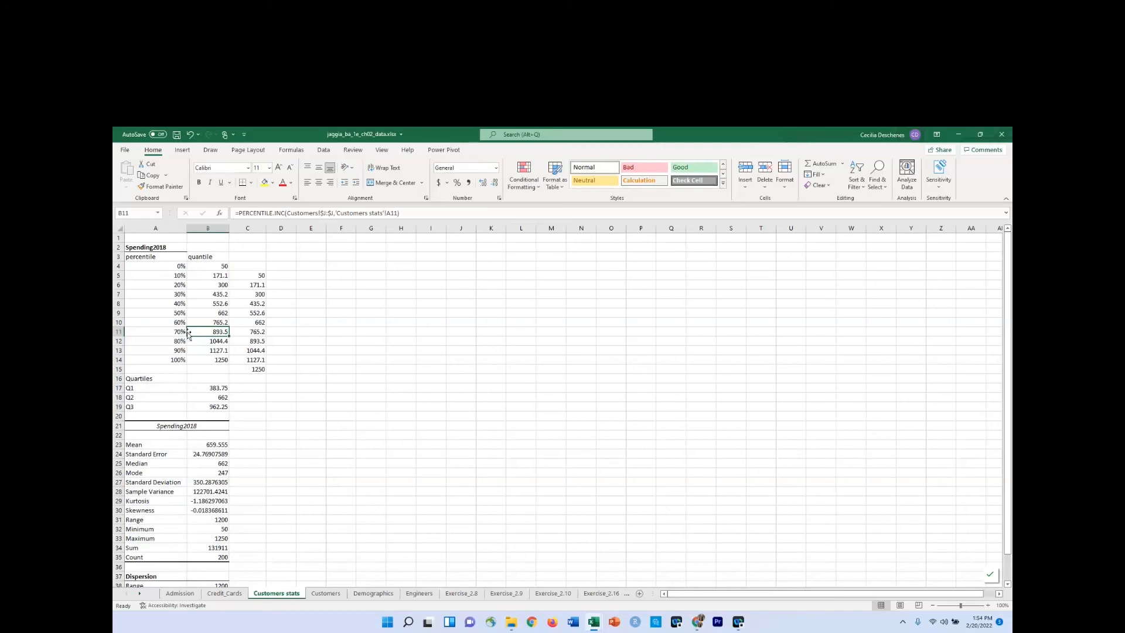
pyautogui.click(326, 593)
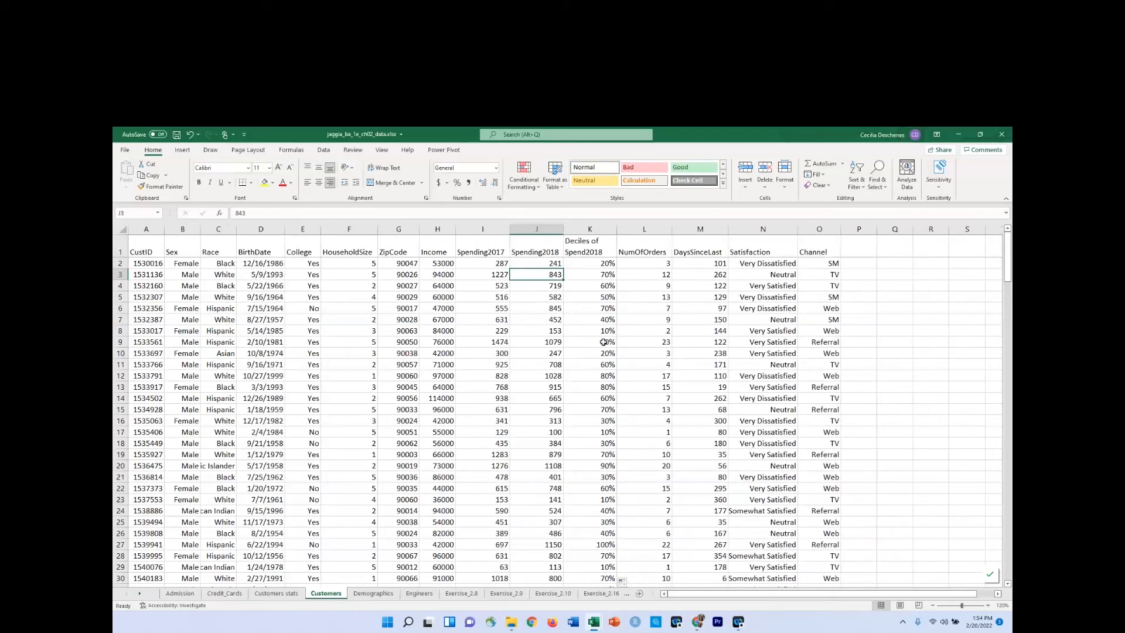
pyautogui.click(542, 344)
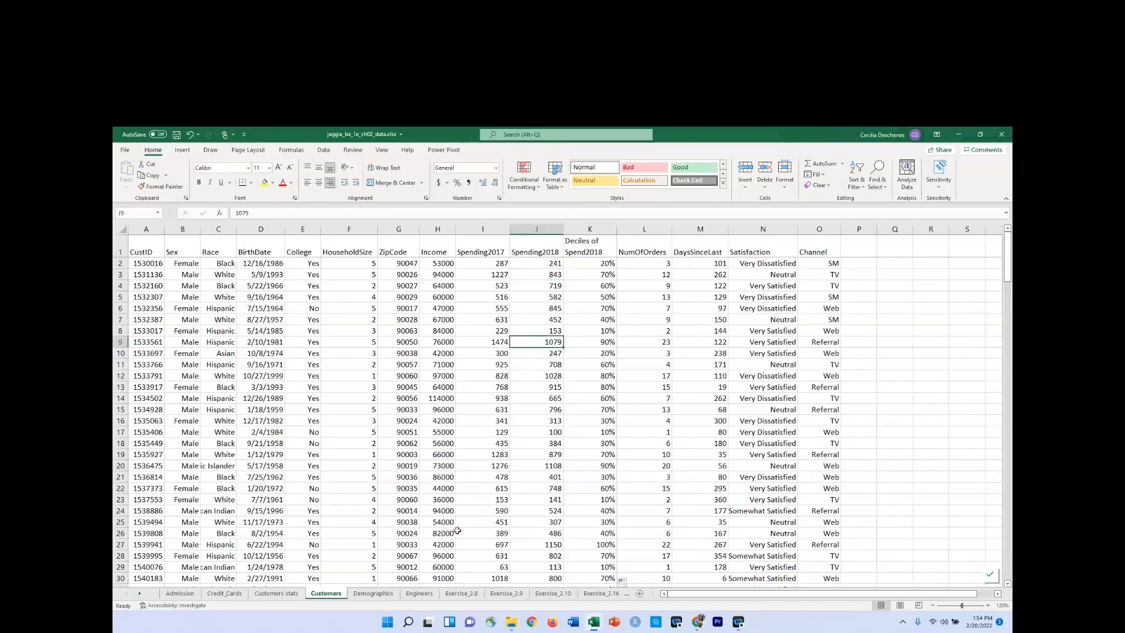
pyautogui.click(277, 593)
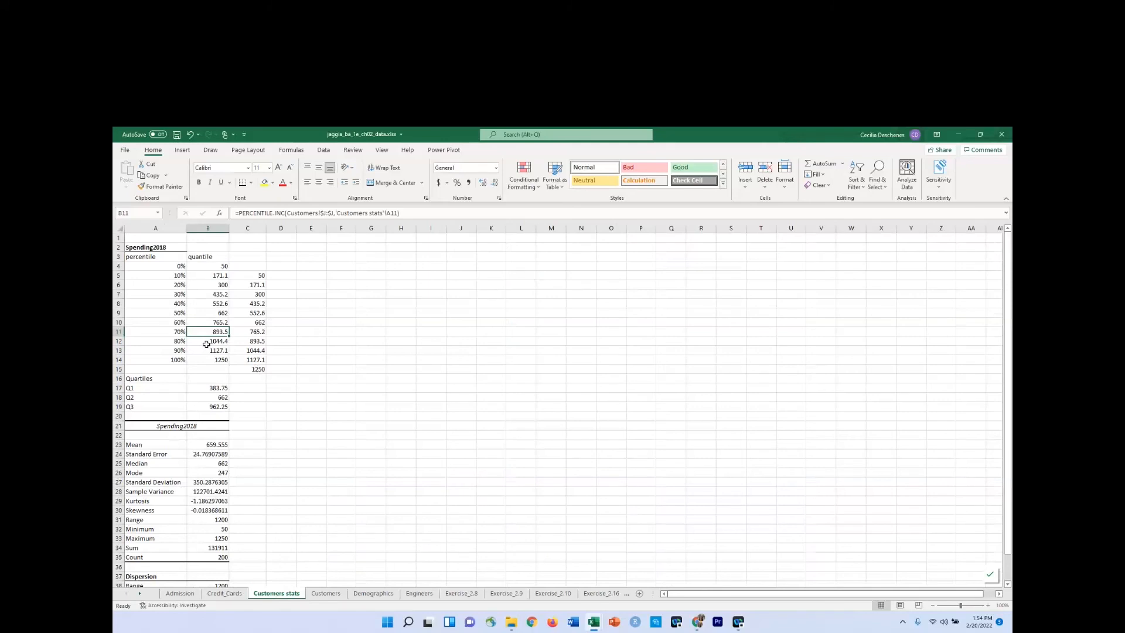
pyautogui.moveTo(208, 341); pyautogui.dragTo(206, 349)
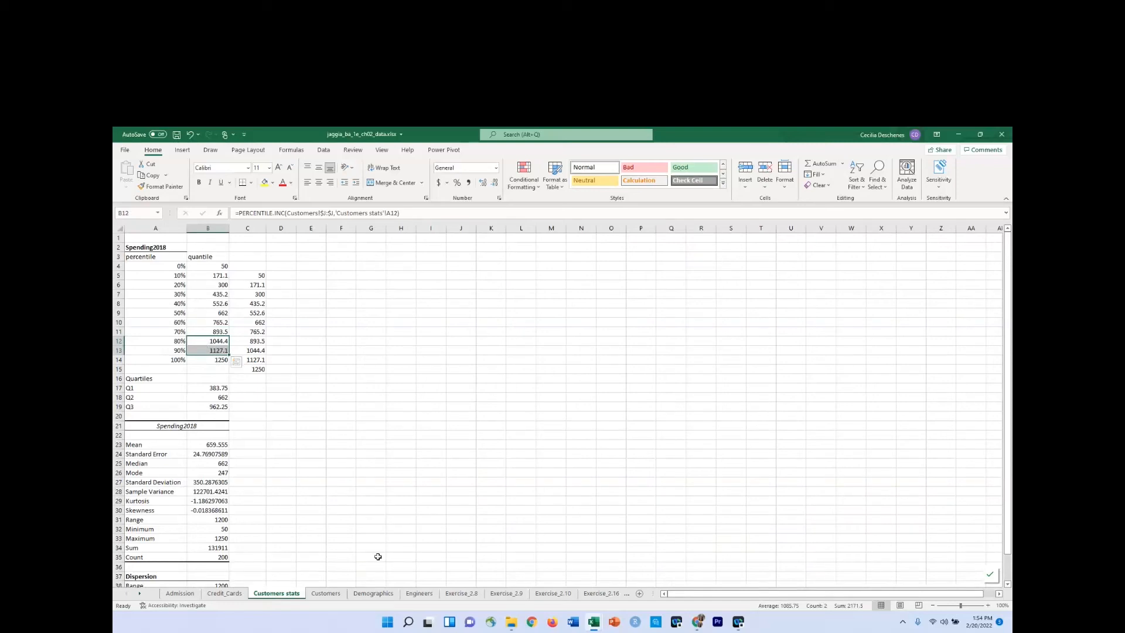
pyautogui.click(326, 594)
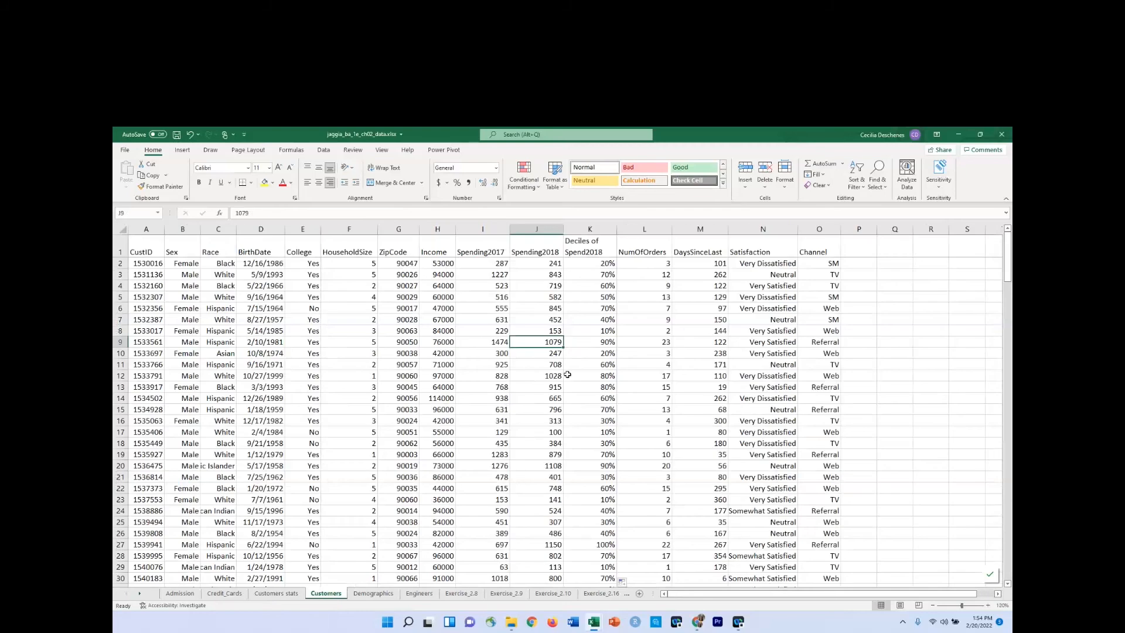
pyautogui.click(607, 343)
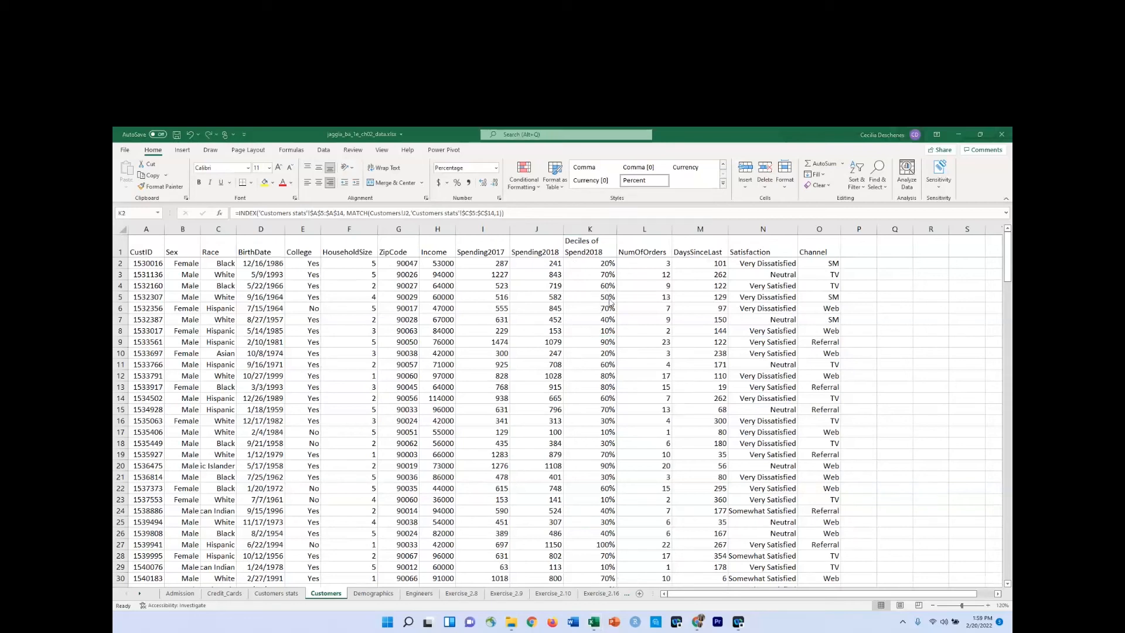
pyautogui.click(587, 294)
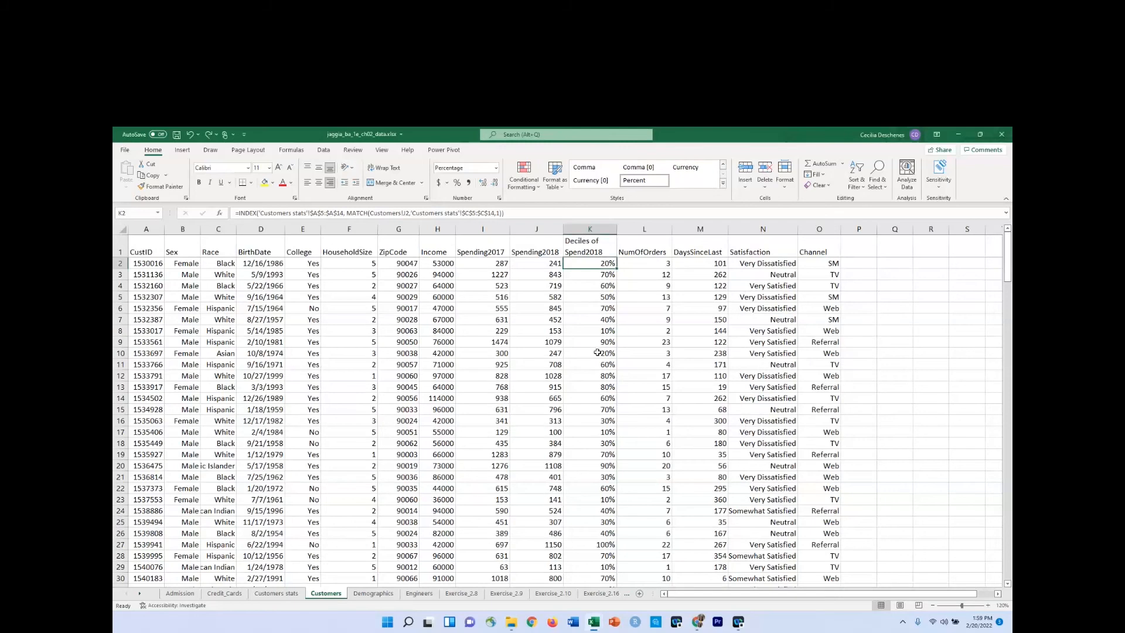
# Enter the heading "Binning with Equall Frequency (counts):" in cell A1 of the Customers stats worksheet.
pyautogui.click(276, 593)
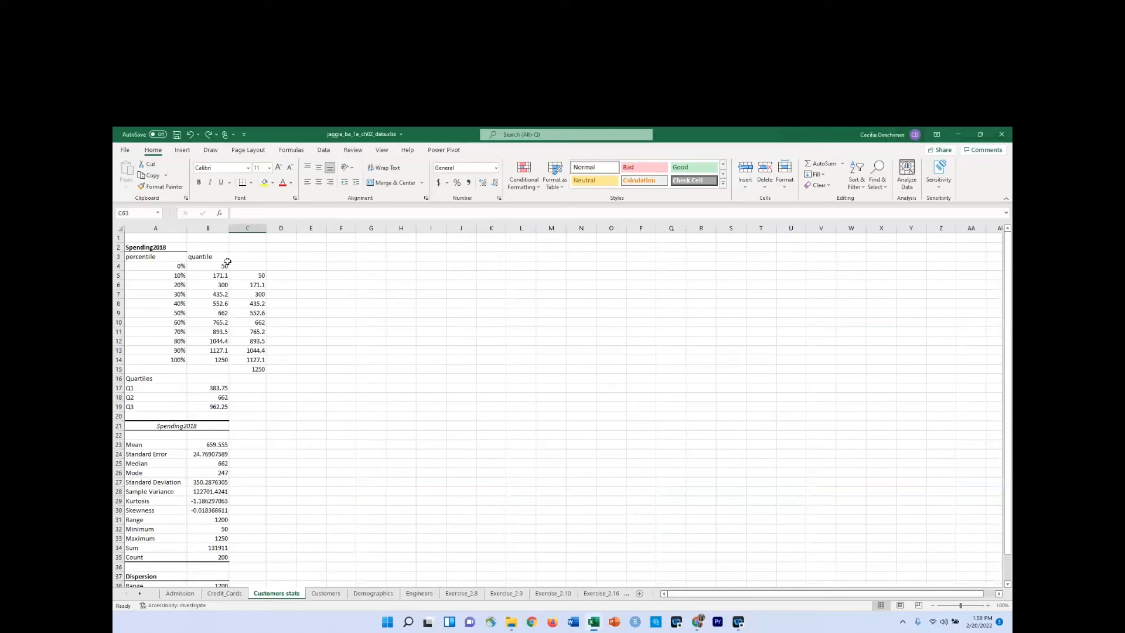
pyautogui.click(170, 236)
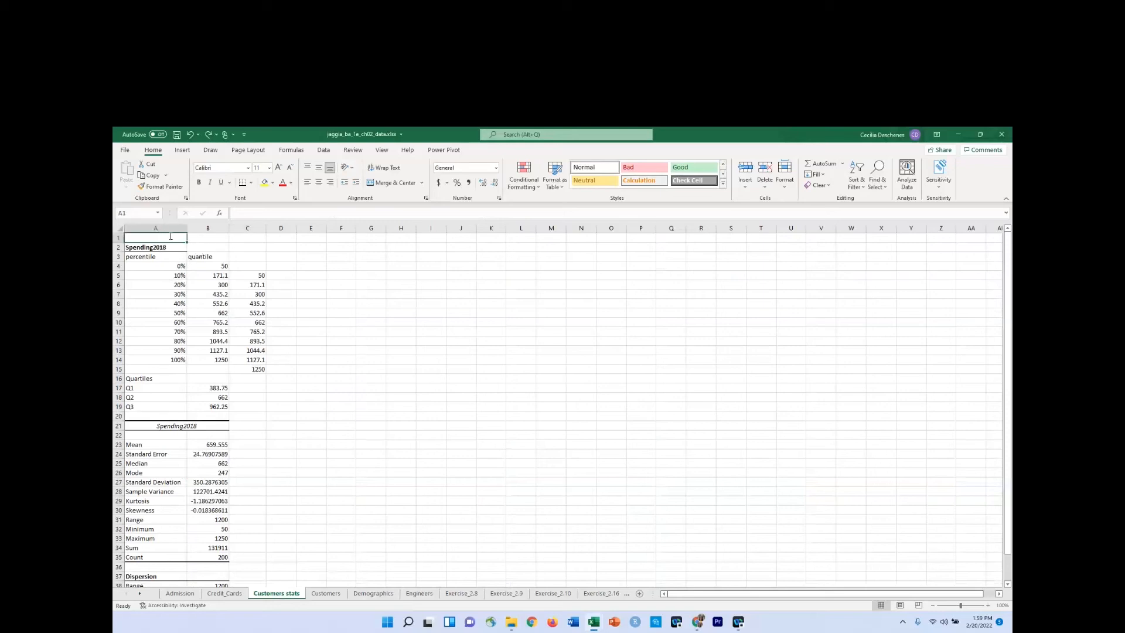
pyautogui.write('Binning wi')
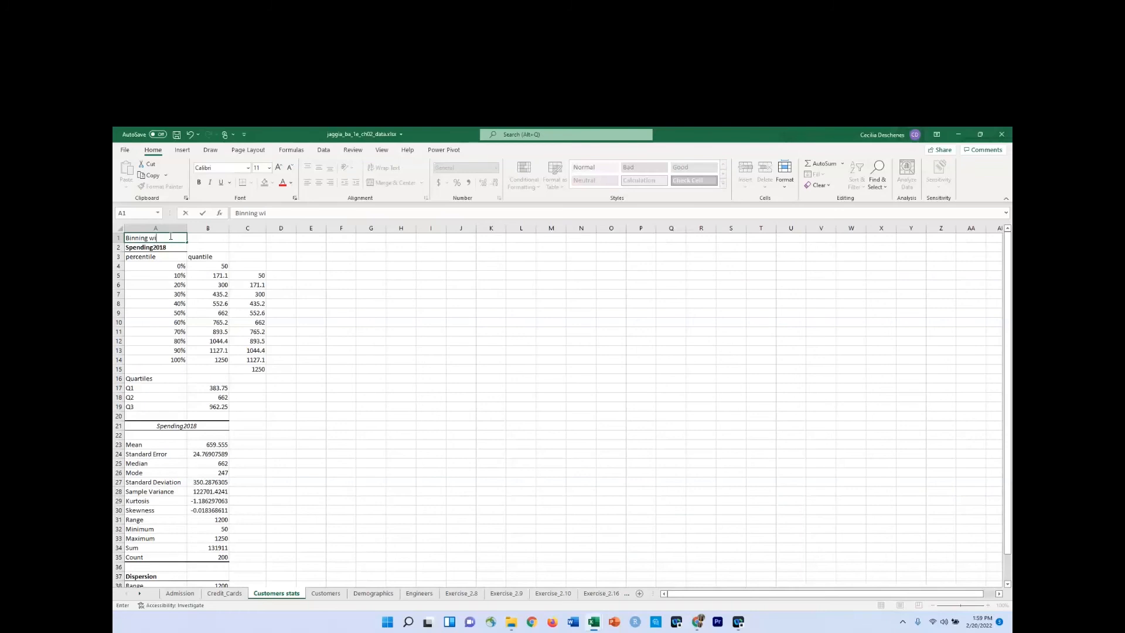
pyautogui.write('th Equall Frequency (counts)')
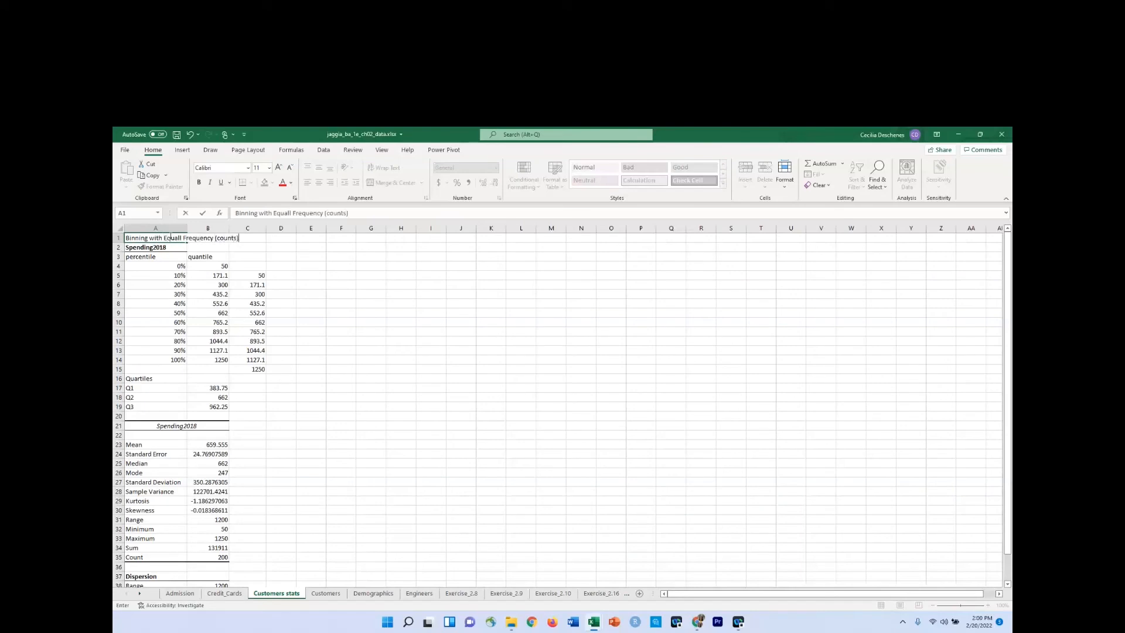
pyautogui.write(';')
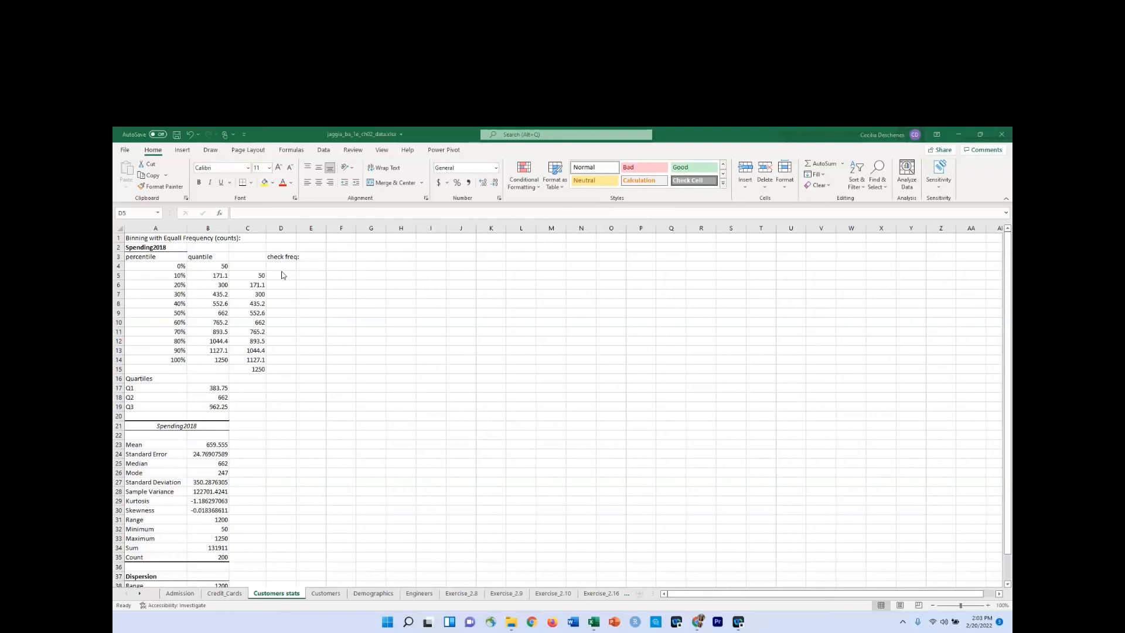
# Enter a FREQUENCY formula in D5 of Customers stats with Customers!K:K as data array and 'Customers stats'!A5:A14 as bins array.
pyautogui.click(282, 273)
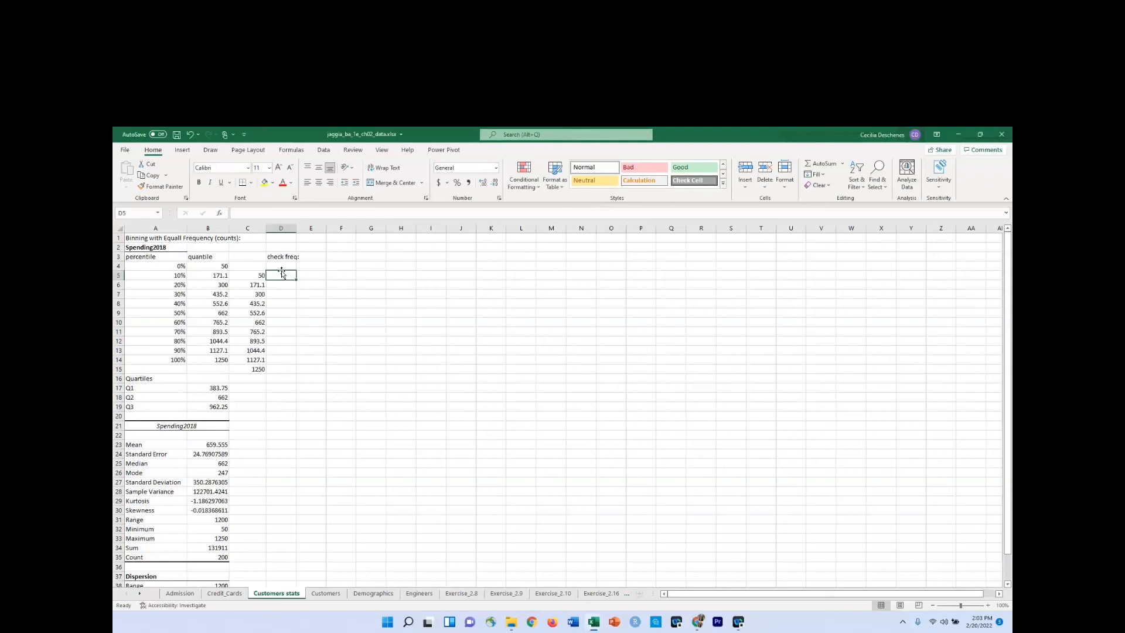
pyautogui.write('=fre')
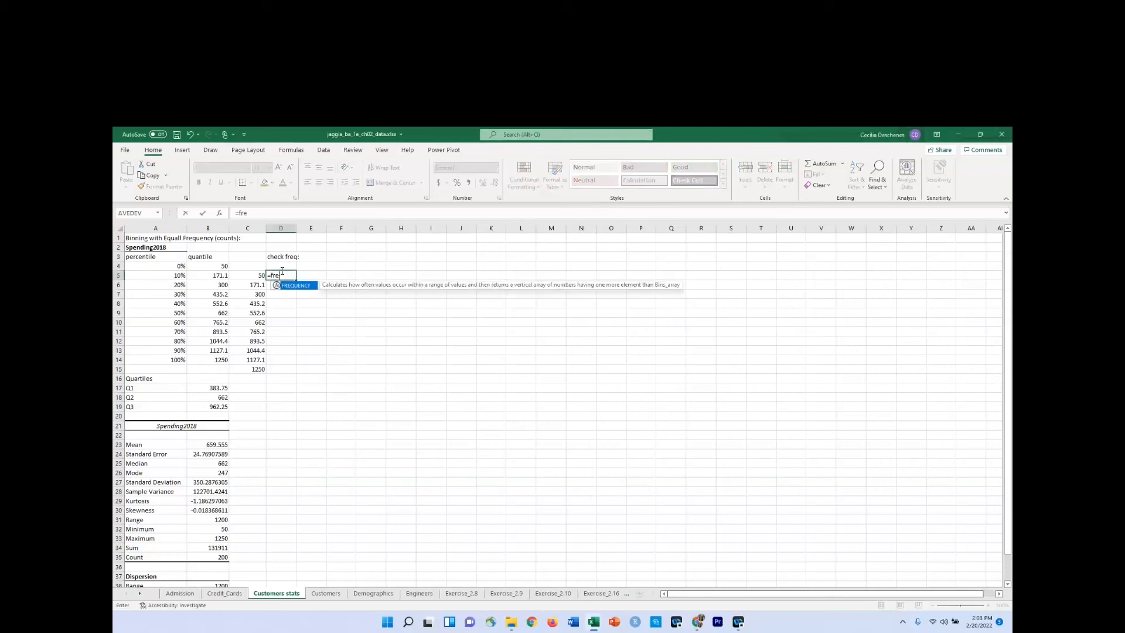
pyautogui.press('Tab')
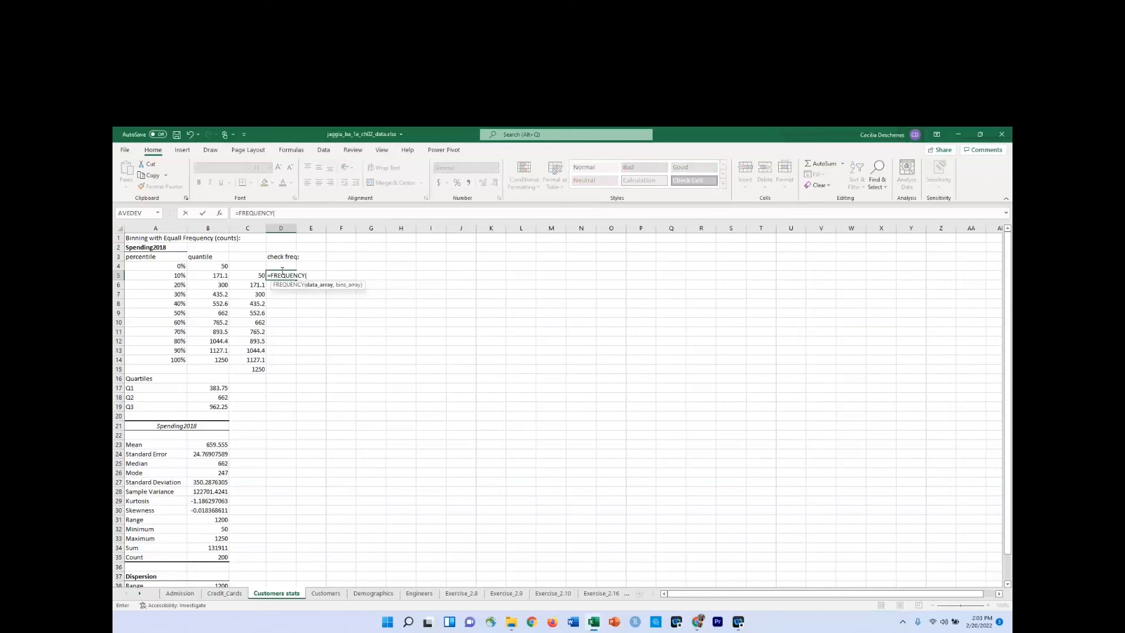
pyautogui.click(326, 593)
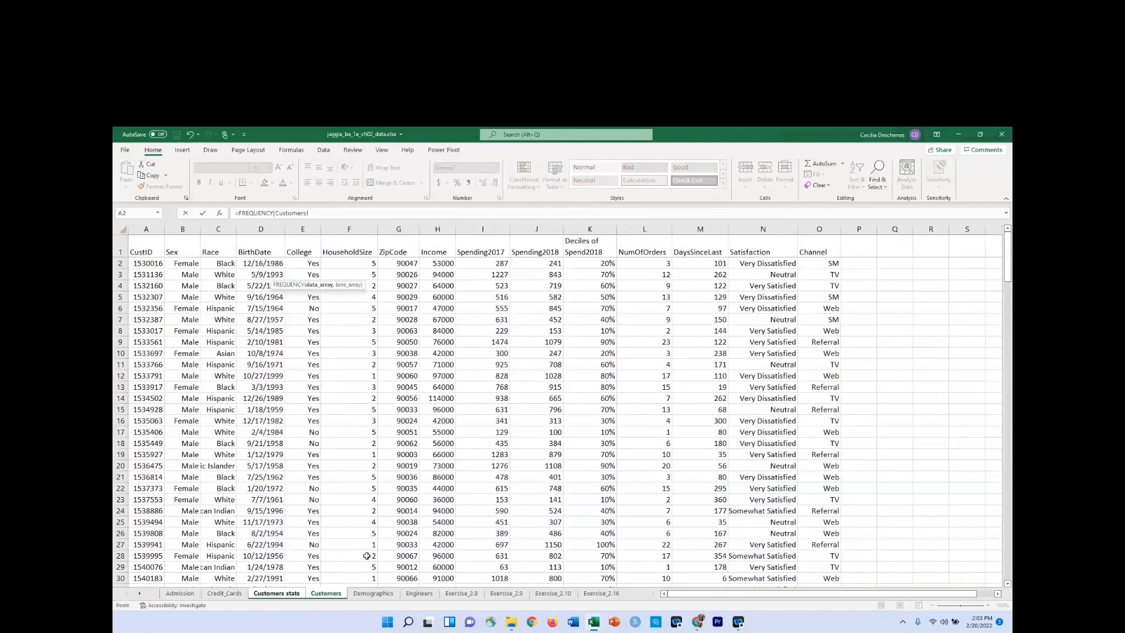
pyautogui.click(597, 227)
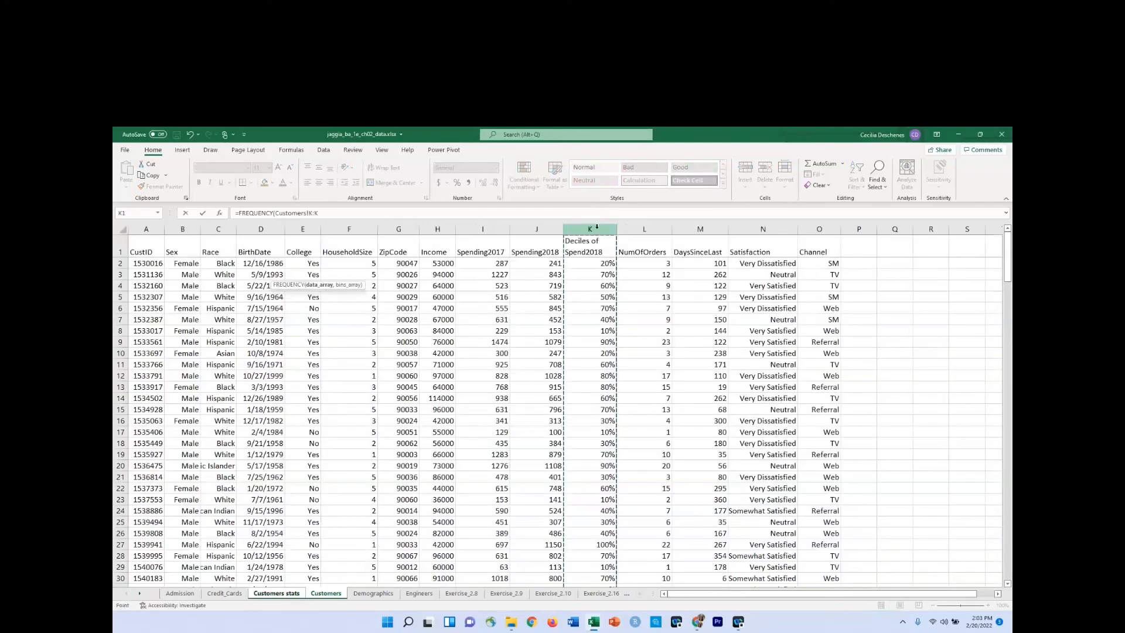
pyautogui.write(',')
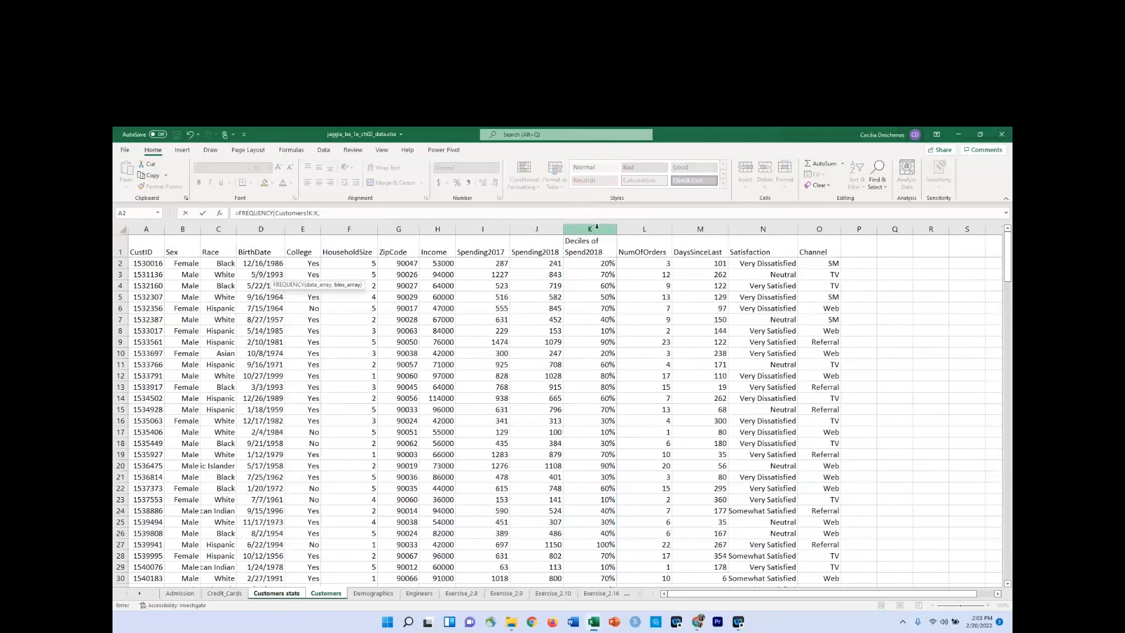
pyautogui.click(280, 593)
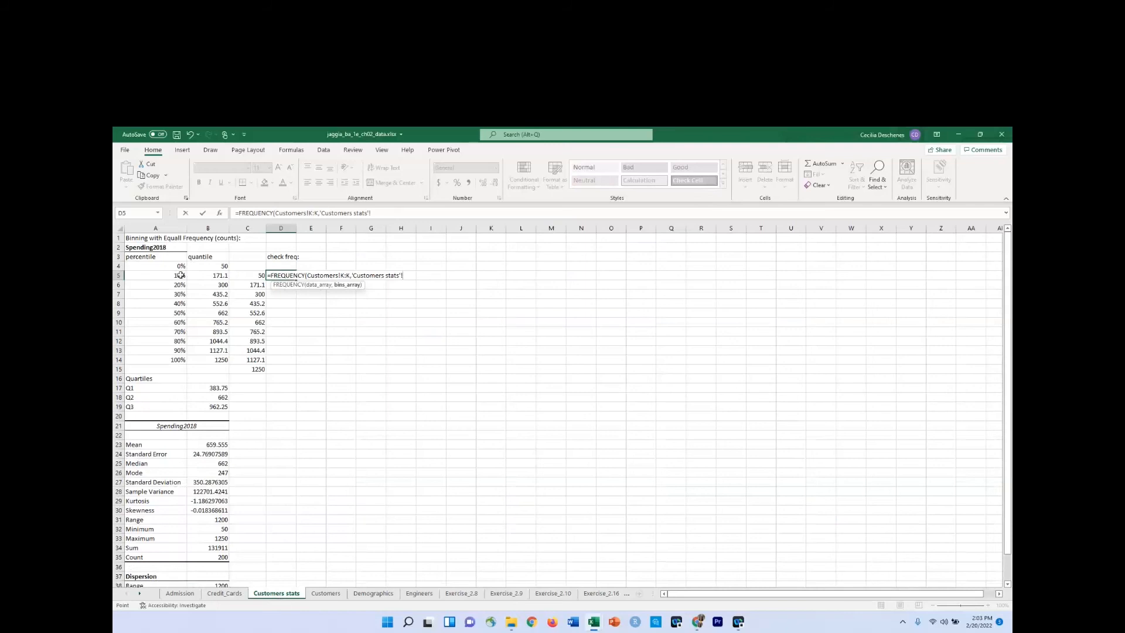
pyautogui.moveTo(177, 279); pyautogui.dragTo(169, 356)
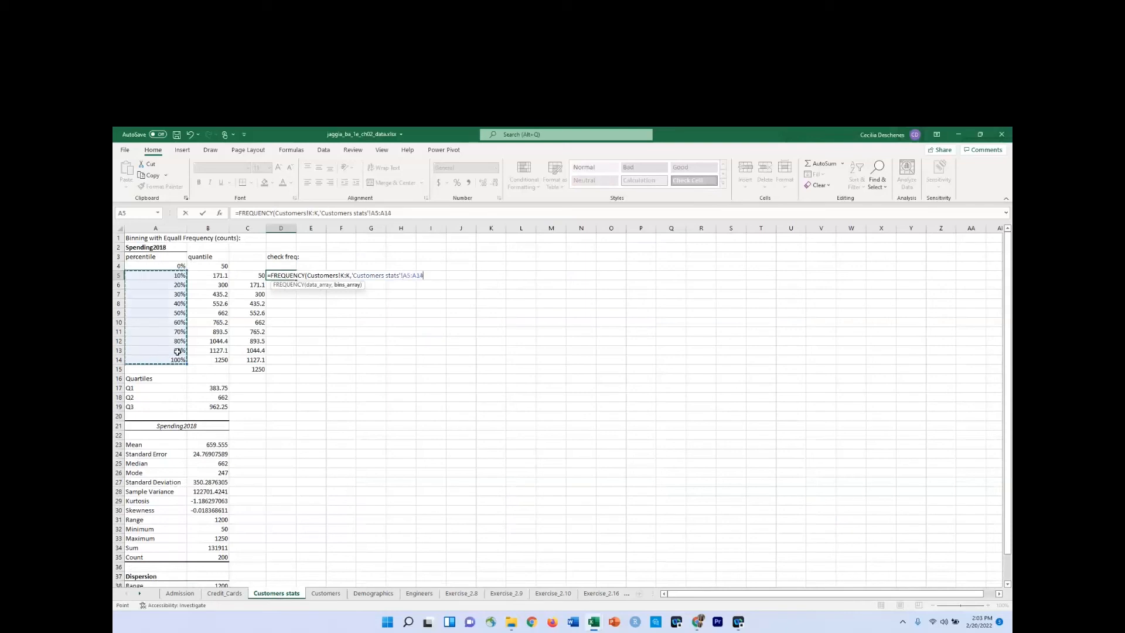
pyautogui.write(')')
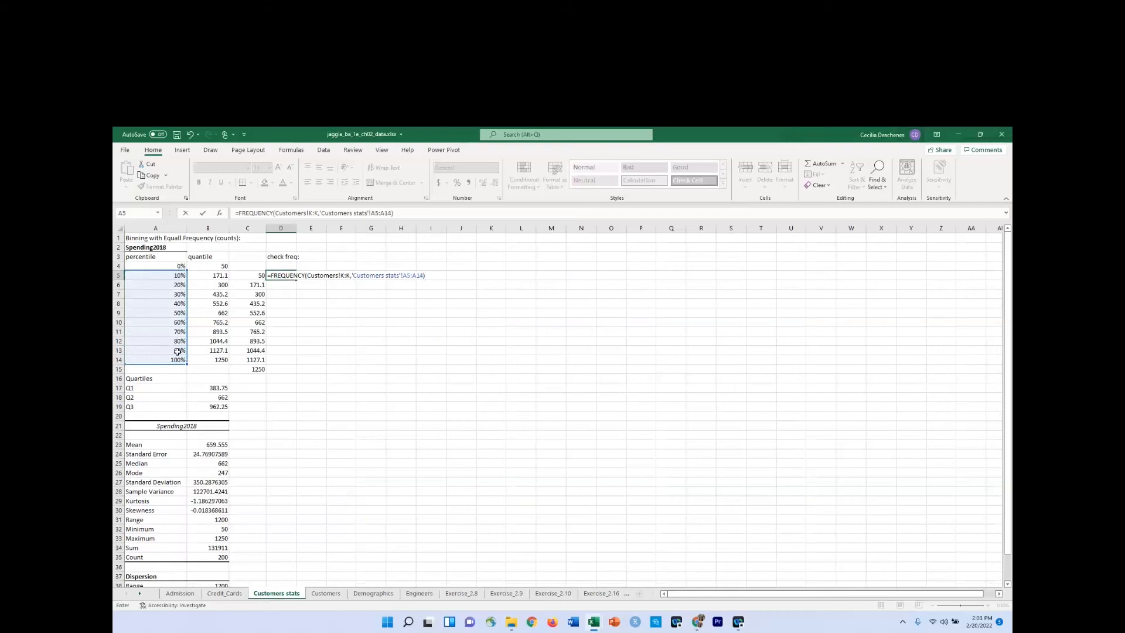
pyautogui.press('Return')
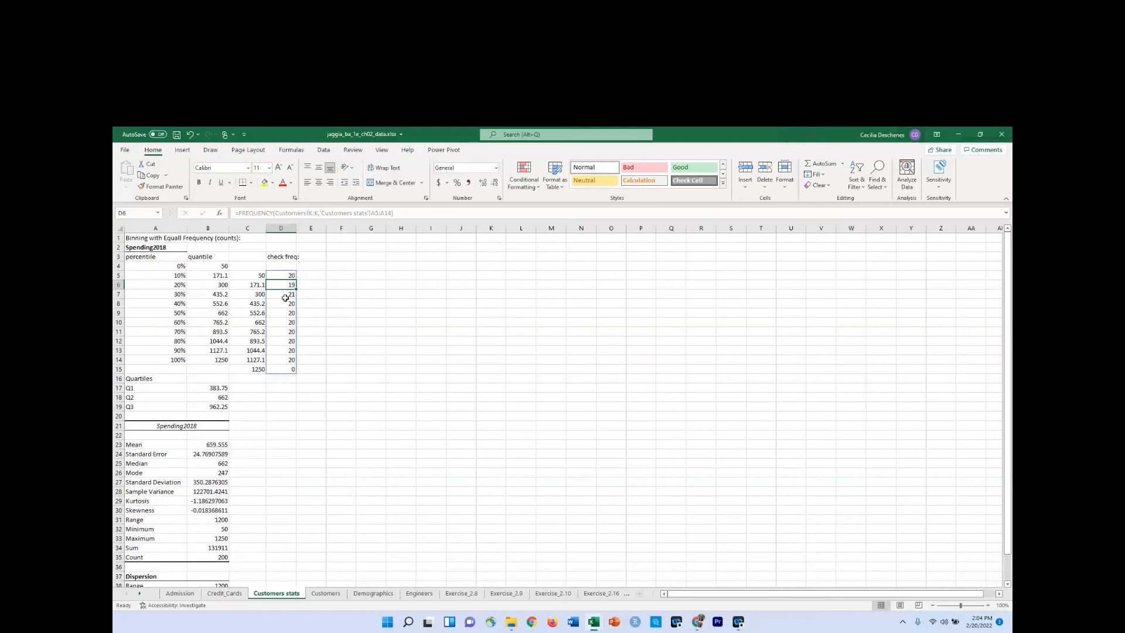
pyautogui.click(167, 285)
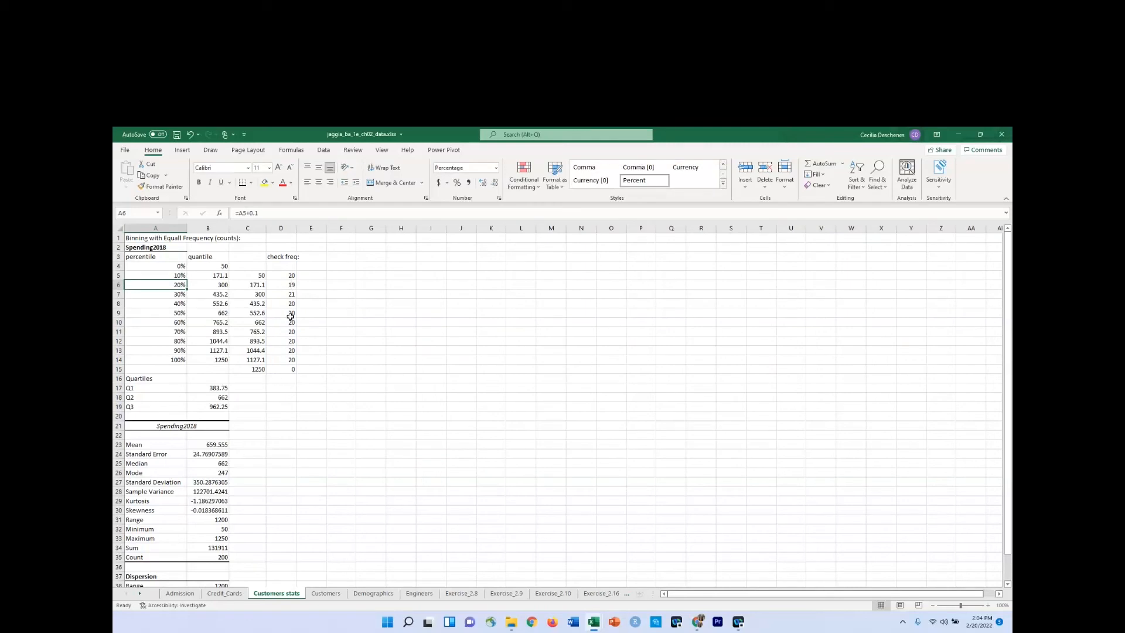
# Enter the heading "Binning with Custom bounds:" in cell G1 of the Customers stats worksheet.
pyautogui.click(598, 148)
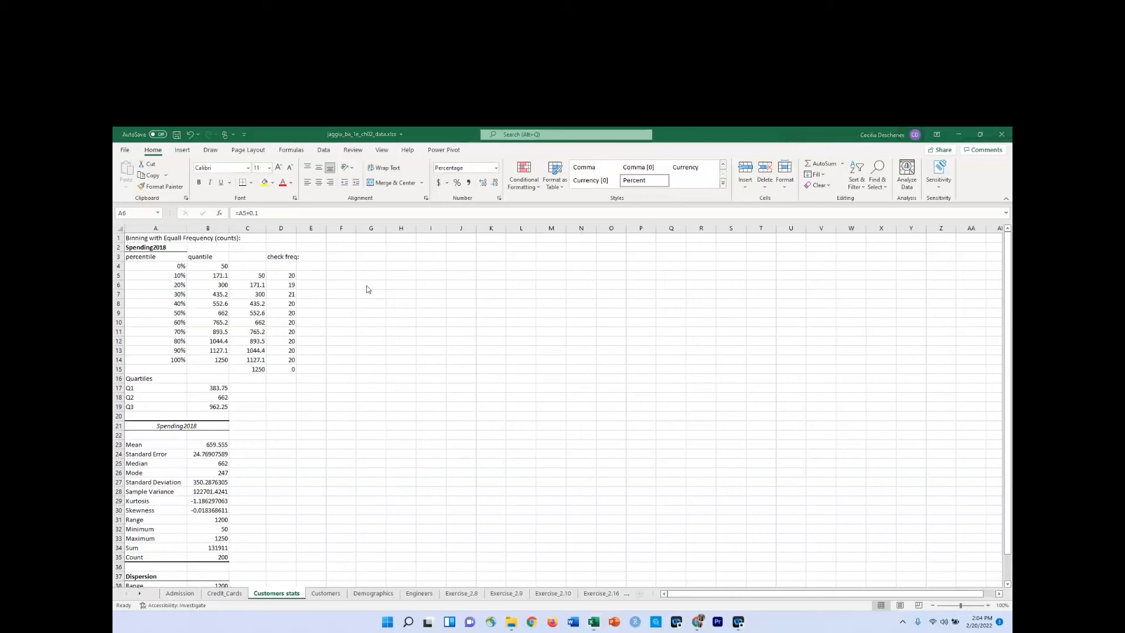
pyautogui.click(367, 238)
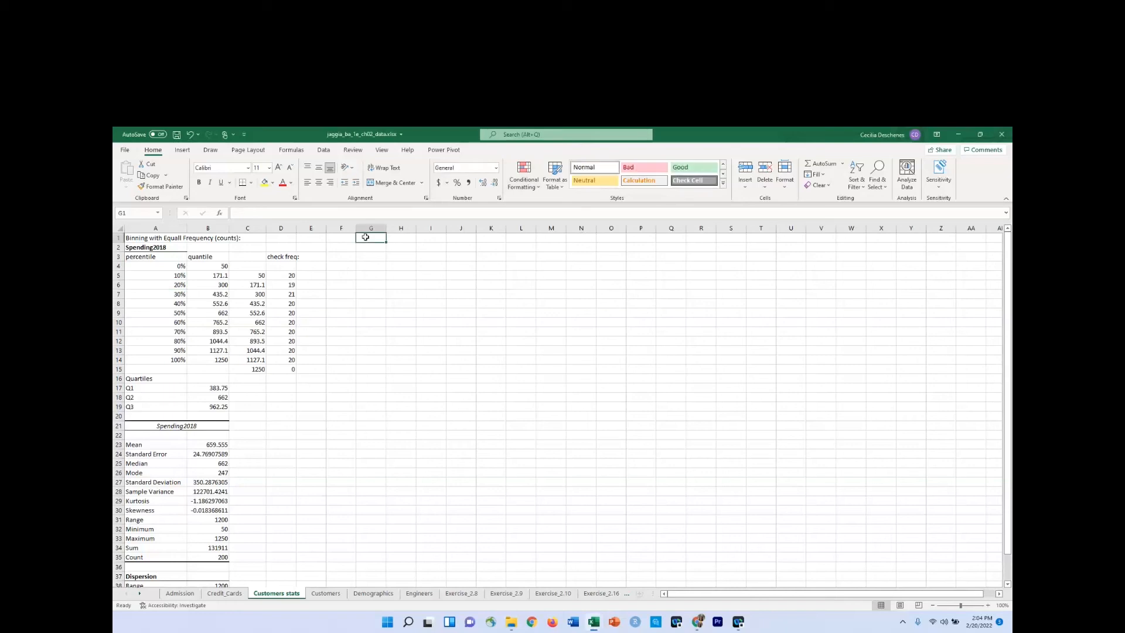
pyautogui.write('Binning')
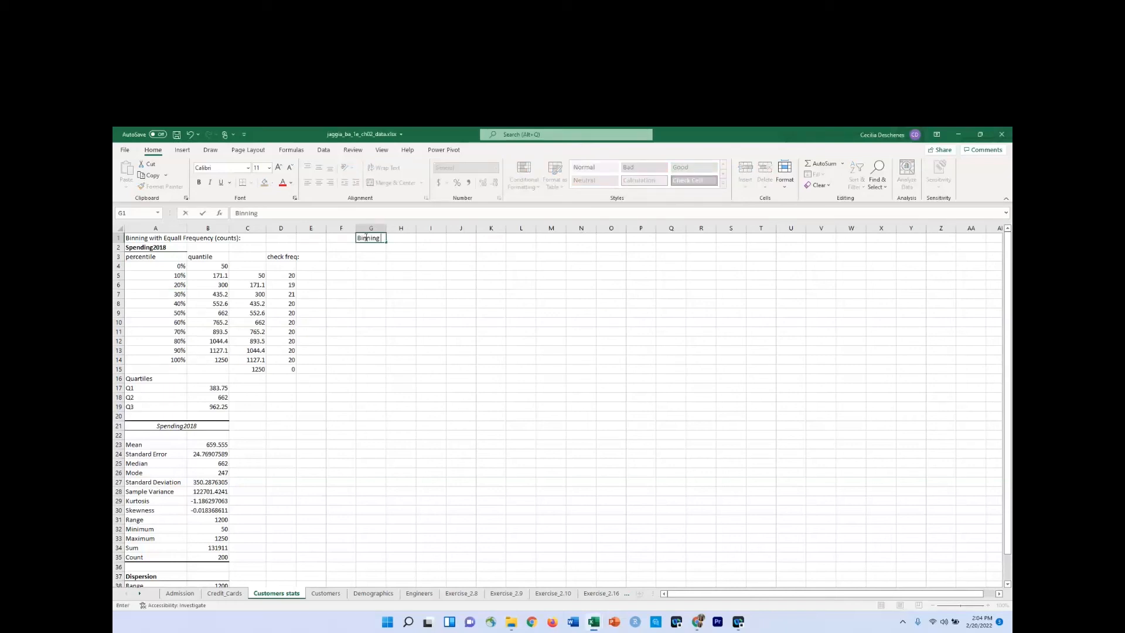
pyautogui.write(' with Custom')
pyautogui.write('bounds:')
pyautogui.press('Return')
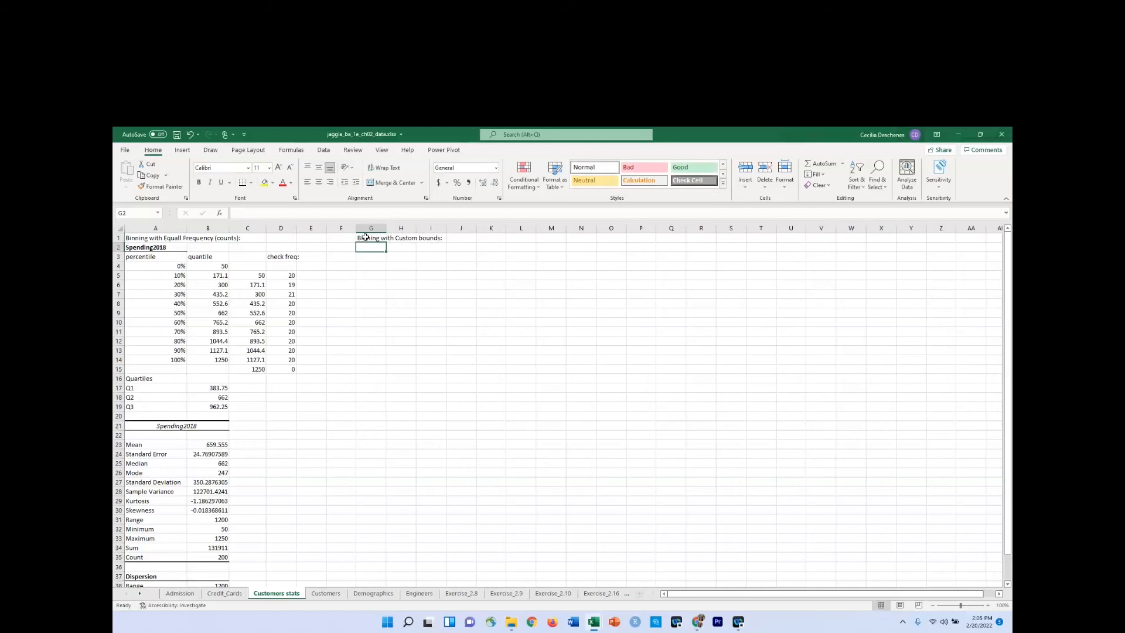
# Enter "Income" in cell G2 and format it bold with a bottom border.
pyautogui.write('Inco')
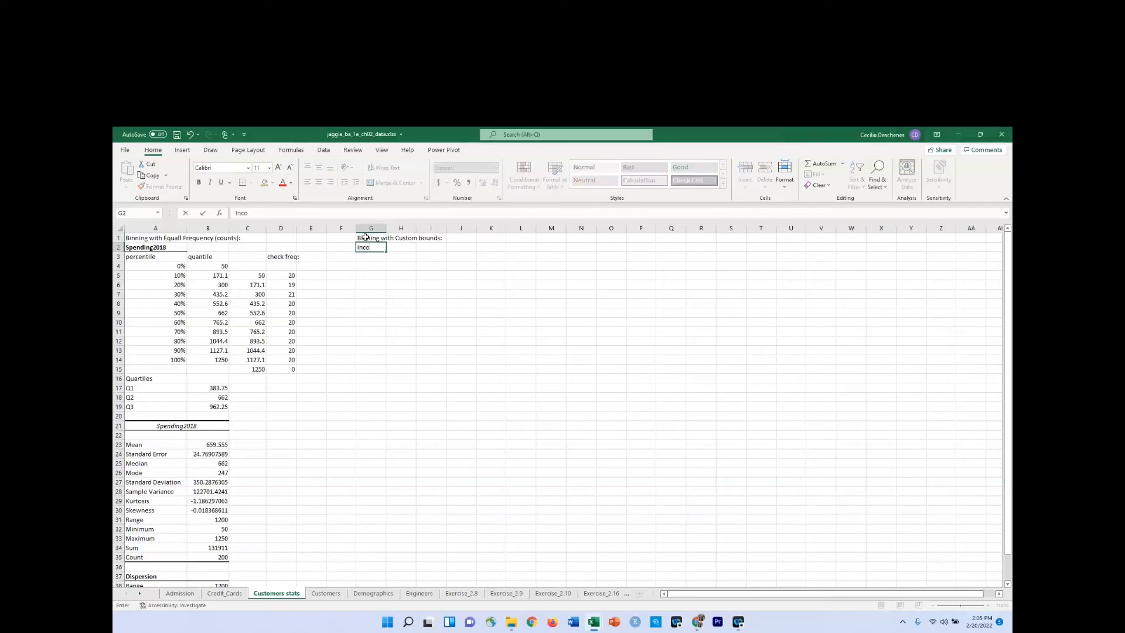
pyautogui.write('j')
pyautogui.press('BackSpace')
pyautogui.write('me')
pyautogui.click(372, 261)
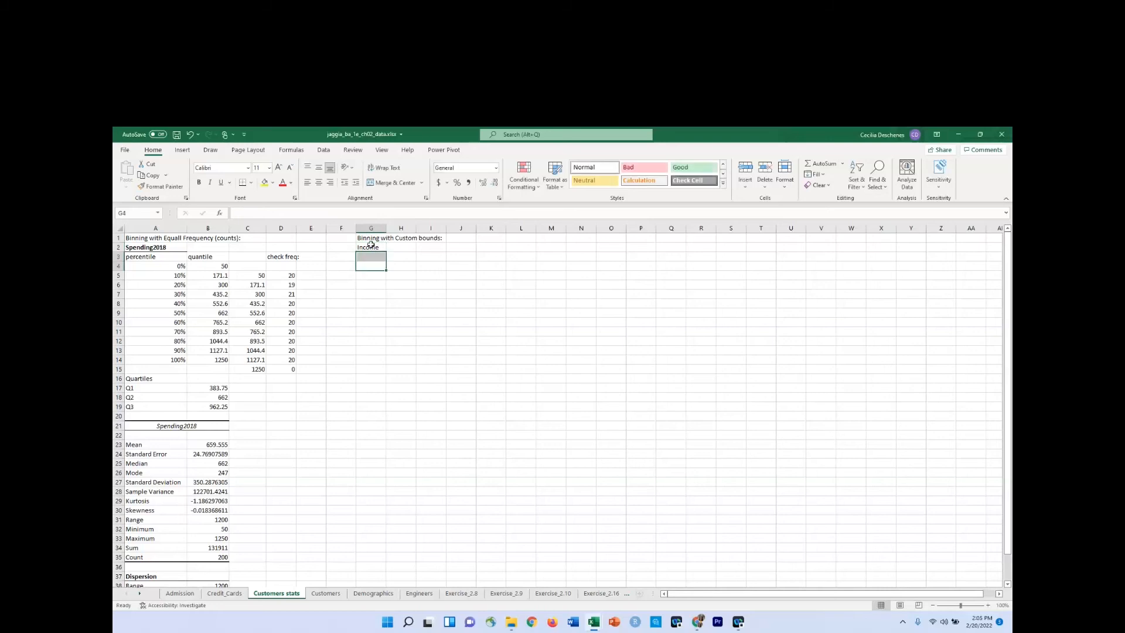
pyautogui.click(370, 244)
pyautogui.click(198, 182)
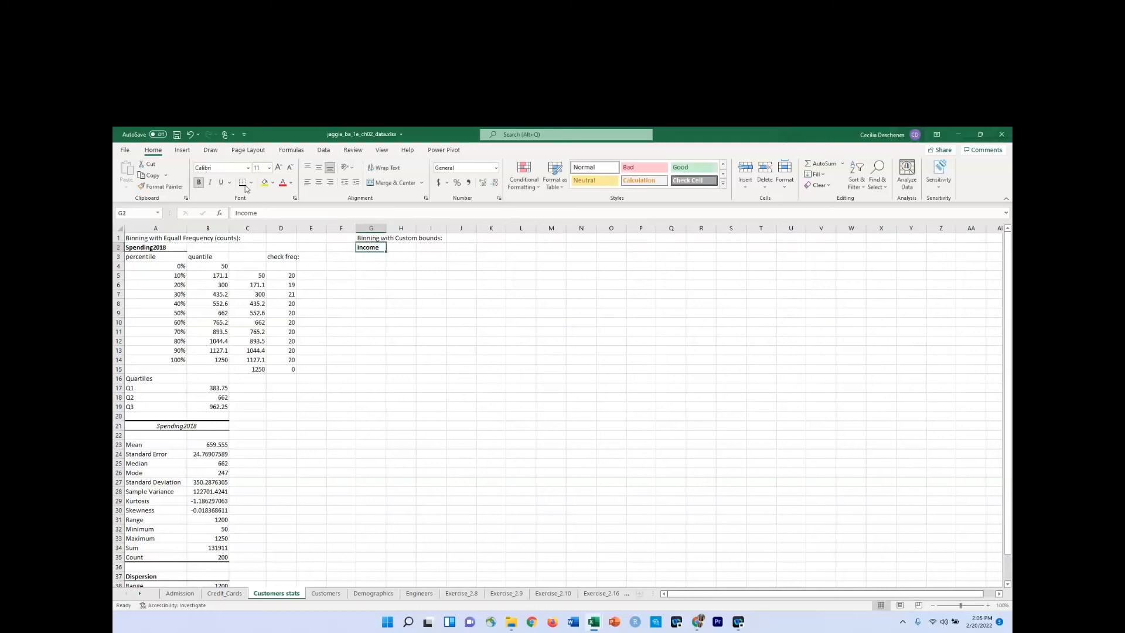
pyautogui.click(360, 416)
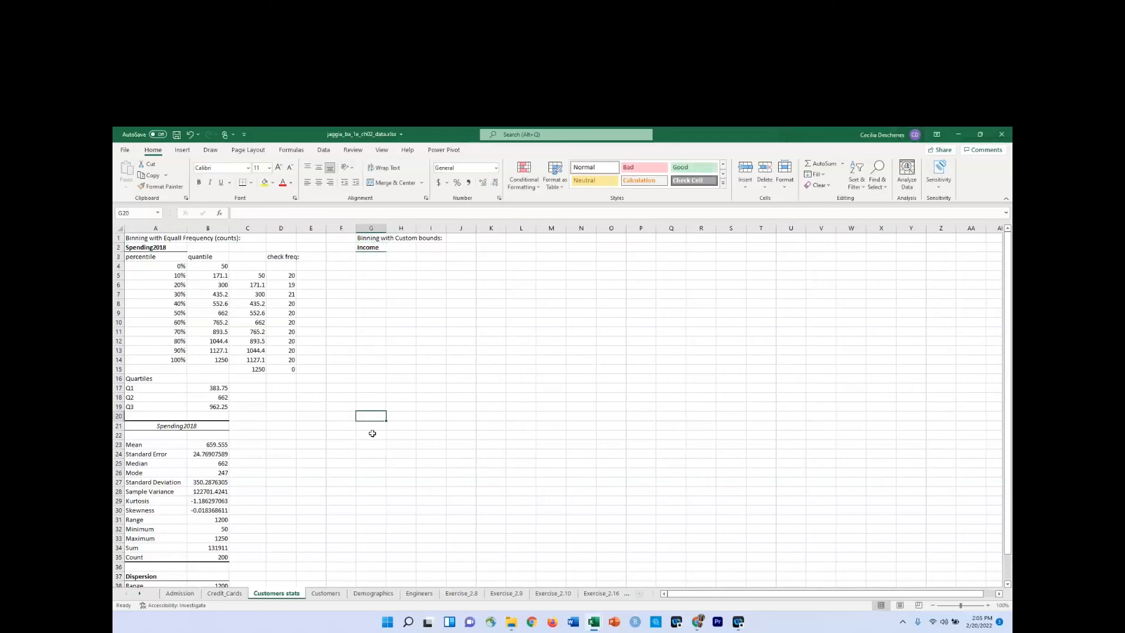
# Start a Descriptive Statistics analysis on the Customers sheet with the Income column H as input range.
pyautogui.click(371, 429)
pyautogui.click(326, 593)
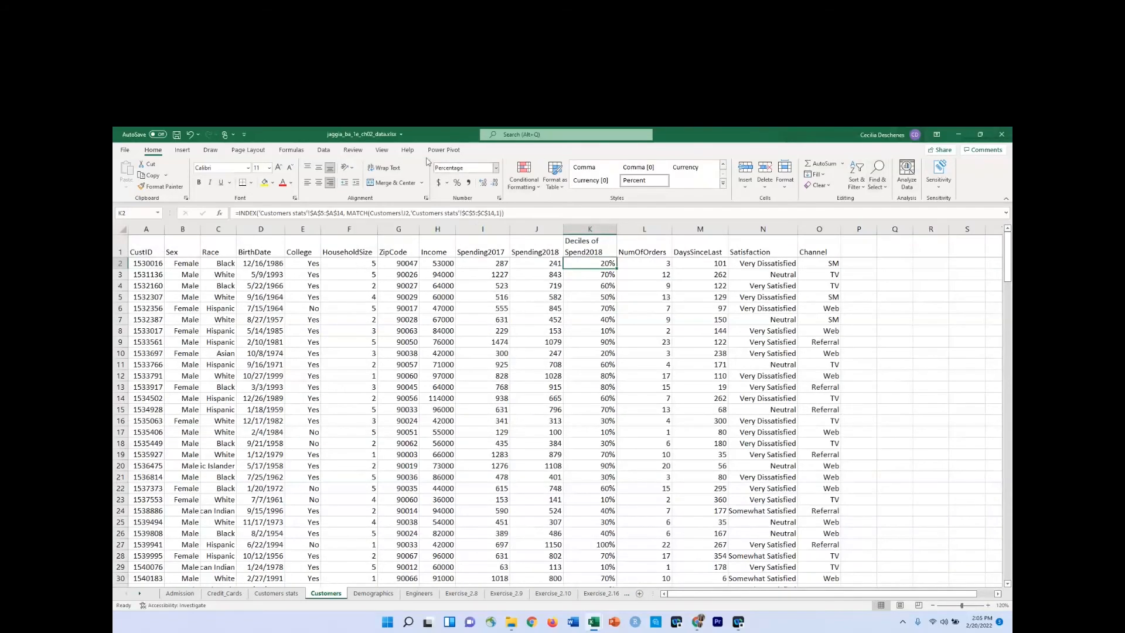
pyautogui.click(324, 150)
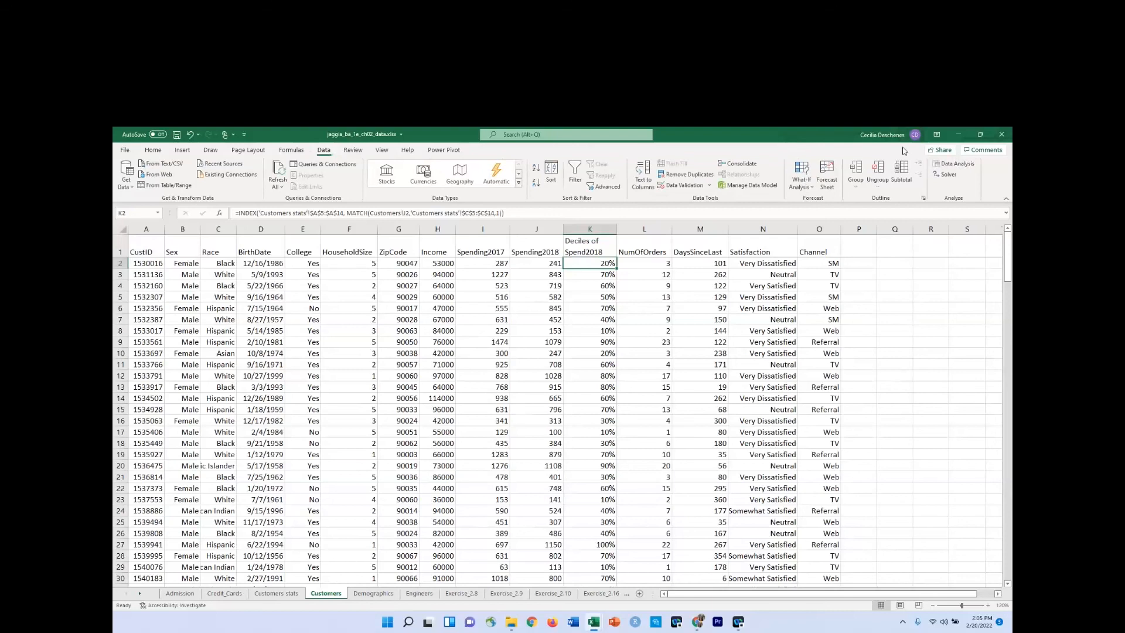
pyautogui.click(957, 166)
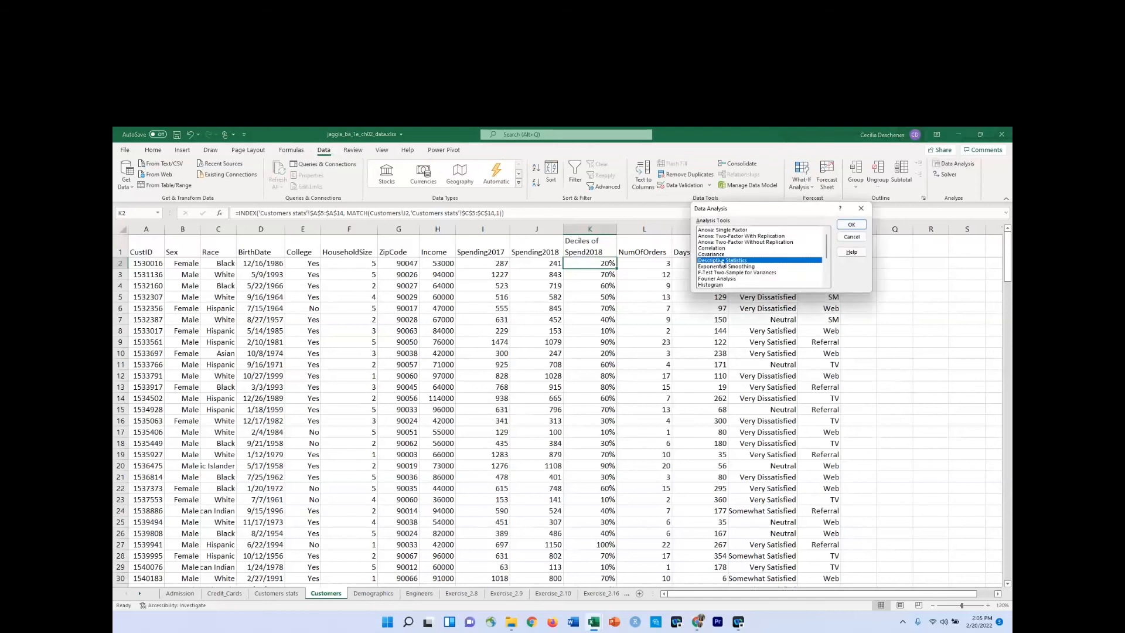
pyautogui.click(851, 225)
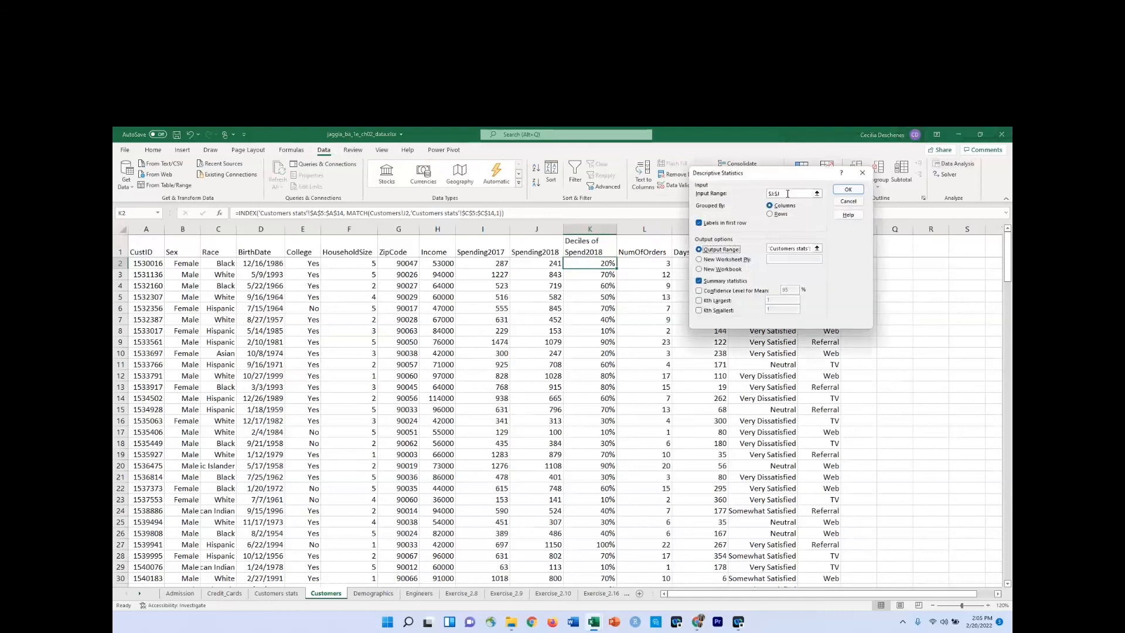
pyautogui.press('BackSpace')
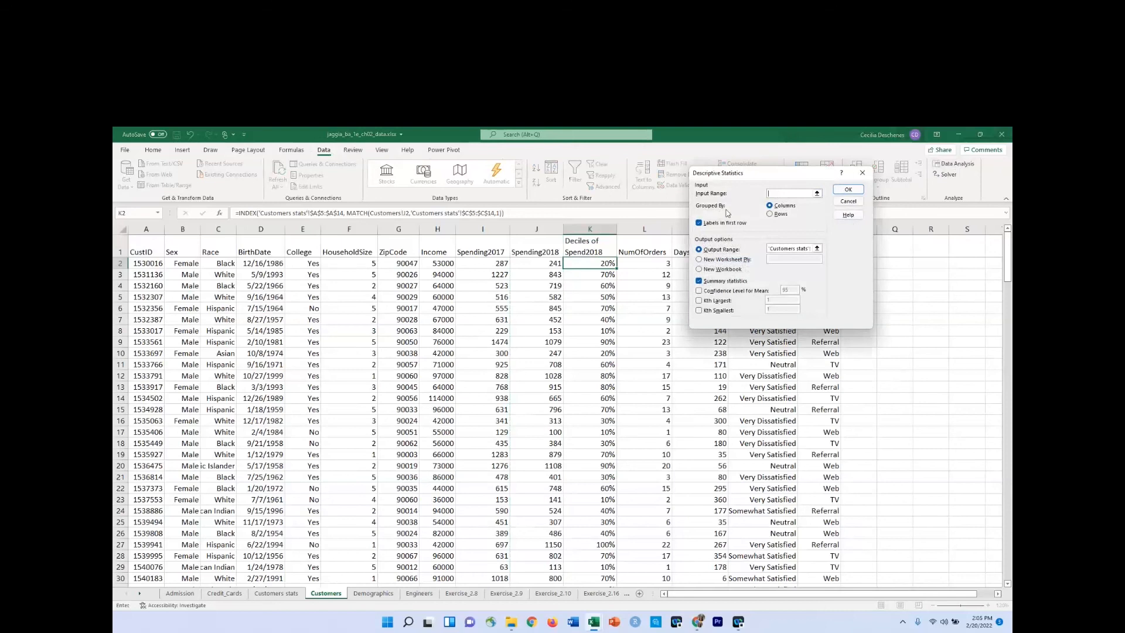
pyautogui.click(434, 229)
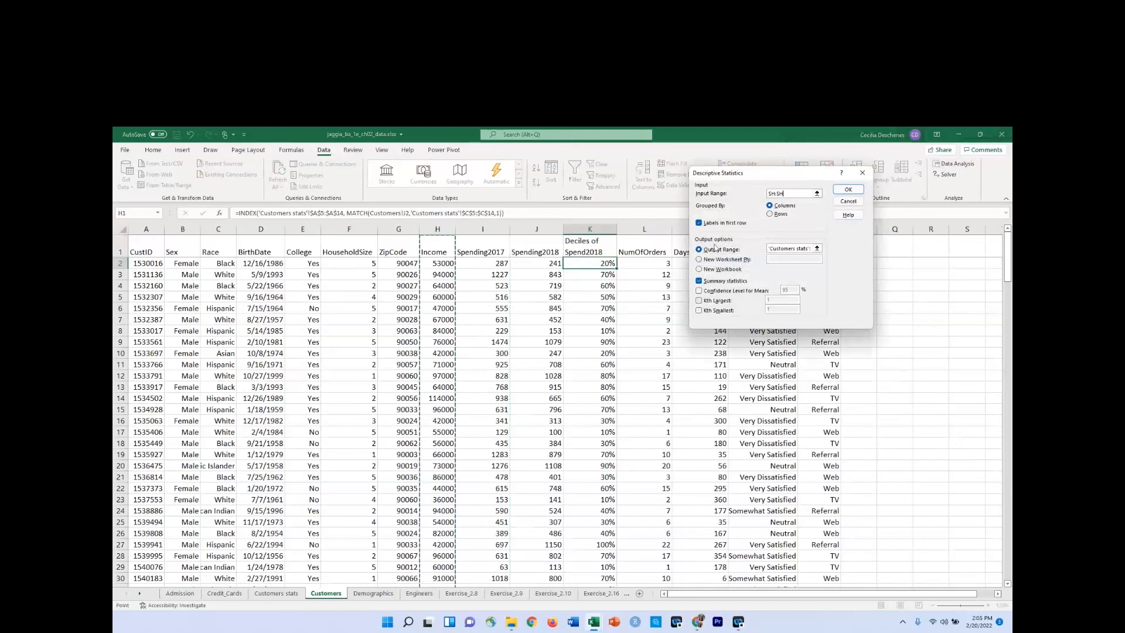
# Output the Income summary statistics to cell G21 of Customers stats and widen column G to fit the statistic names.
pyautogui.click(769, 249)
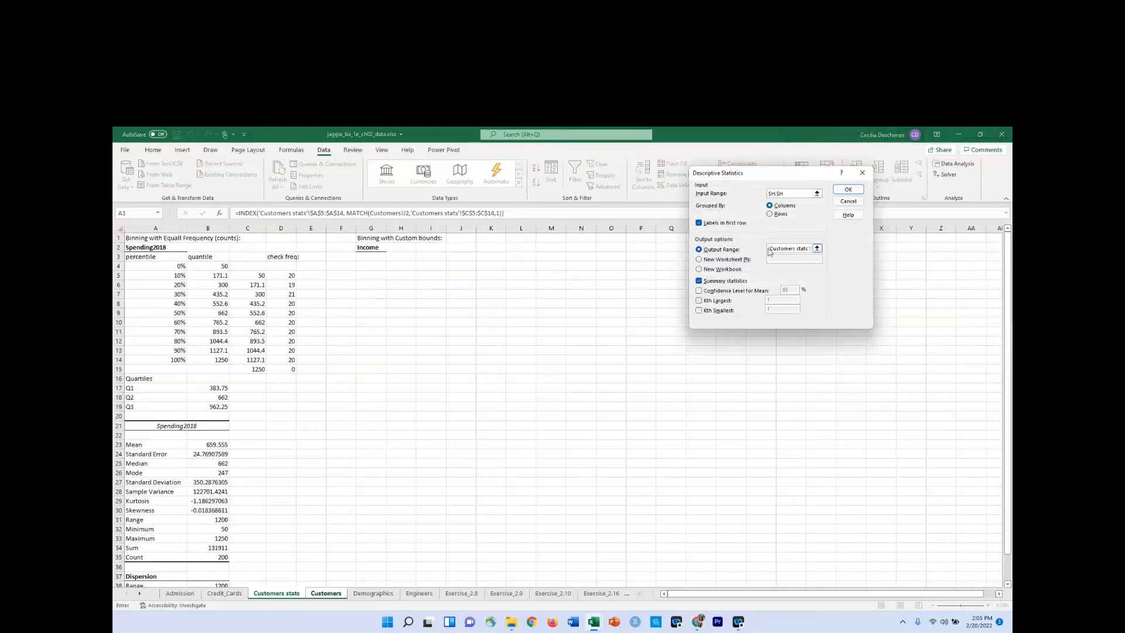
pyautogui.moveTo(768, 248); pyautogui.dragTo(857, 250)
pyautogui.press('BackSpace')
pyautogui.click(368, 423)
pyautogui.click(848, 189)
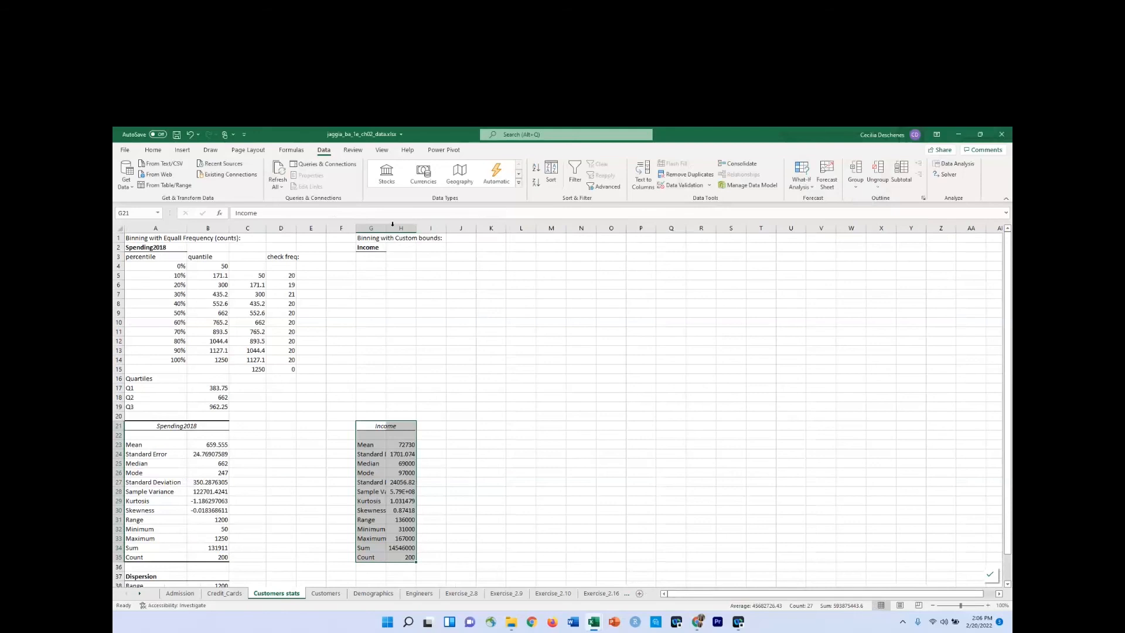
pyautogui.moveTo(386, 227); pyautogui.dragTo(406, 227)
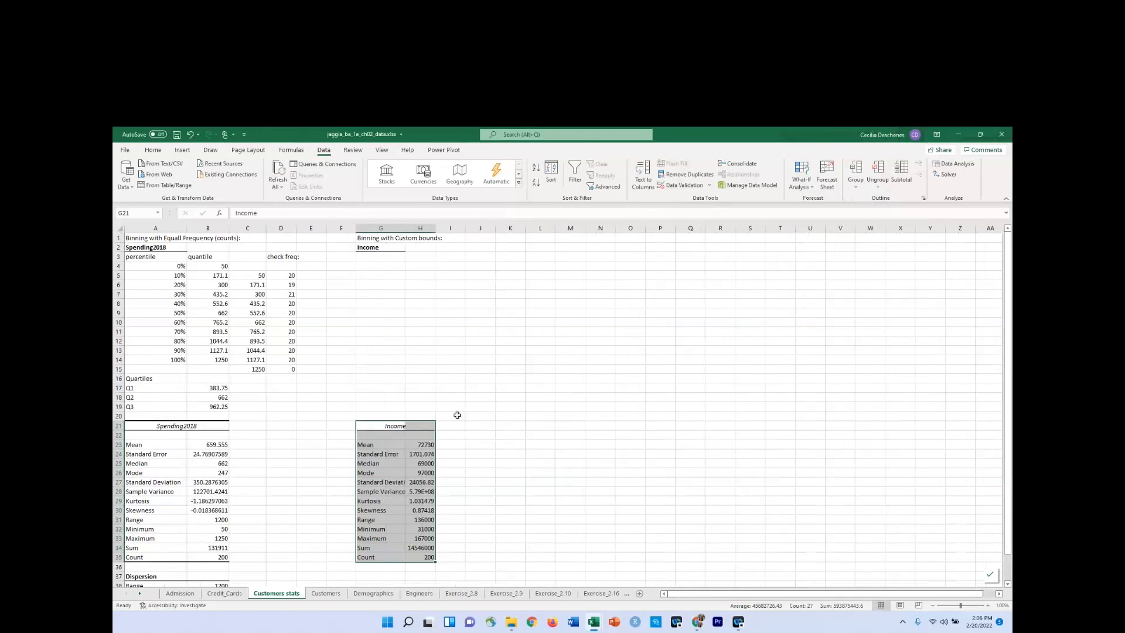
pyautogui.click(401, 538)
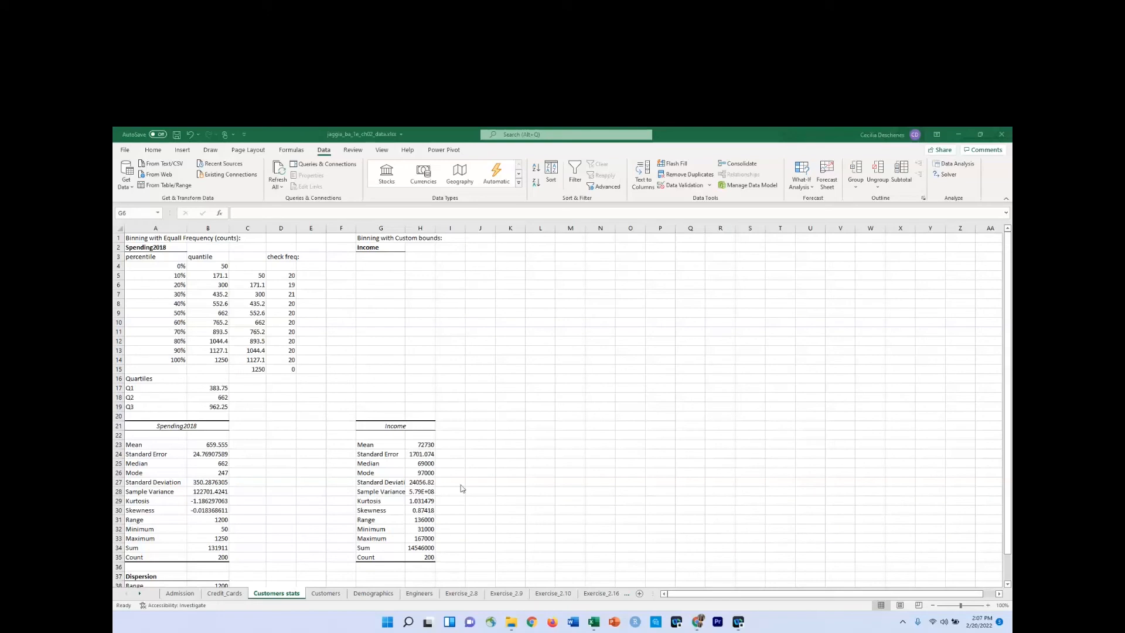
# Enter the heading "cuts" in G3 with the cut values 0 in G4 and 50000 in G5.
pyautogui.click(375, 259)
pyautogui.click(377, 258)
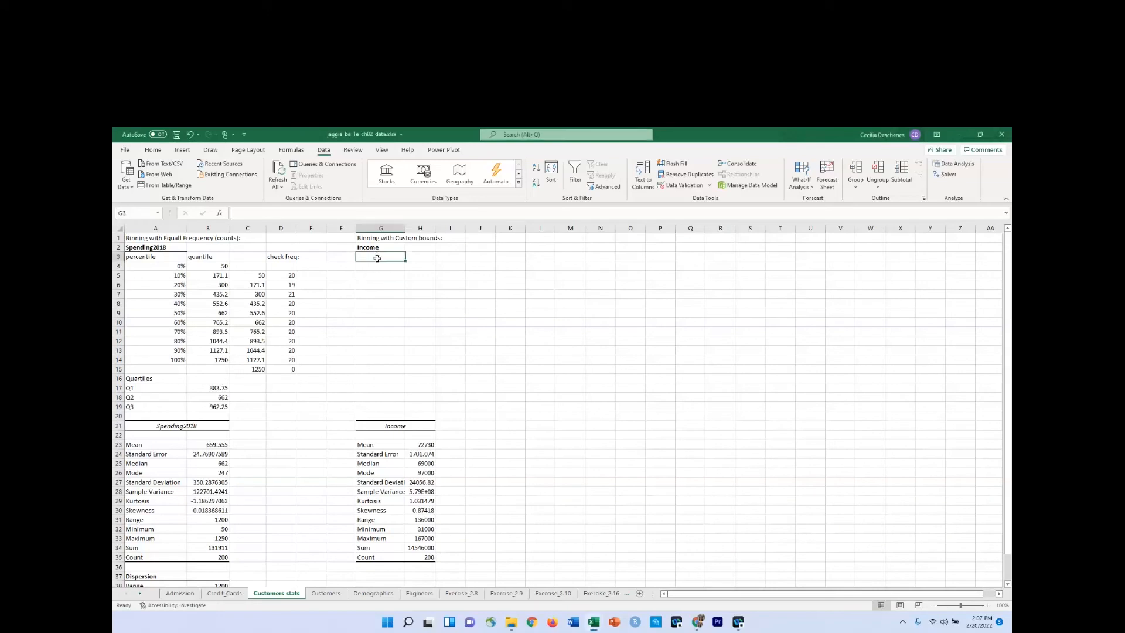
pyautogui.write('cuts')
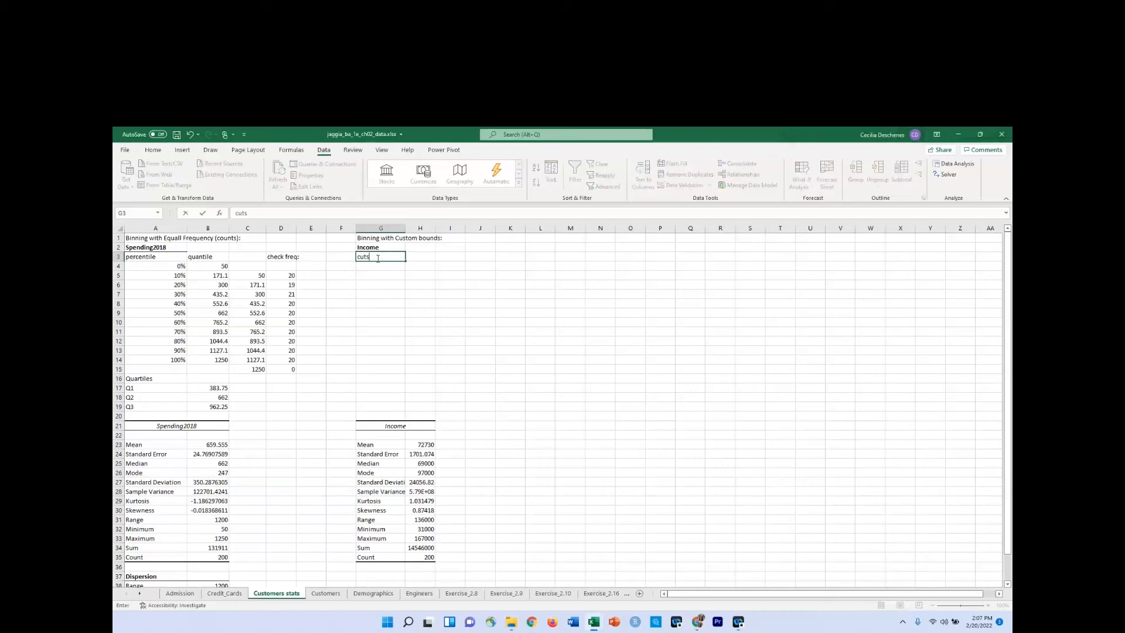
pyautogui.press('Return')
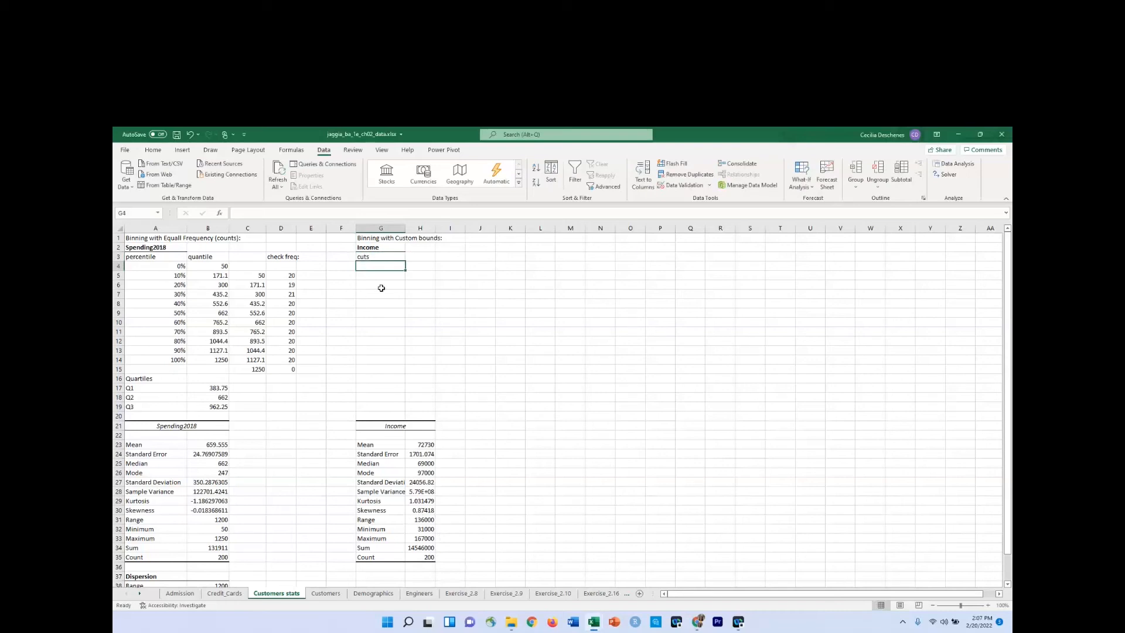
pyautogui.write('0')
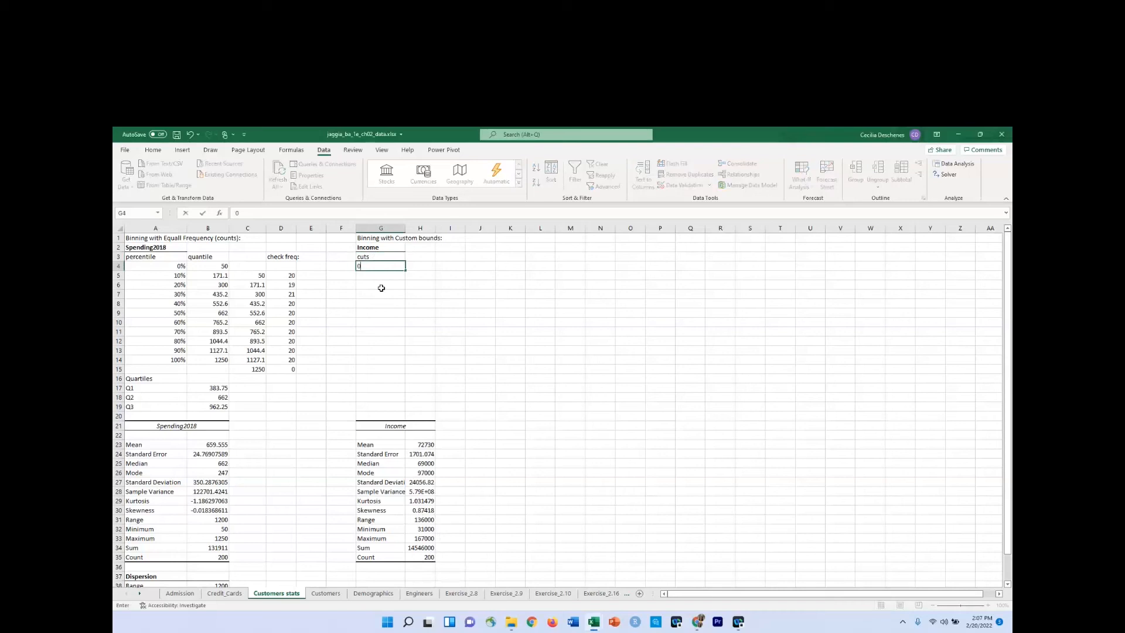
pyautogui.press('Return')
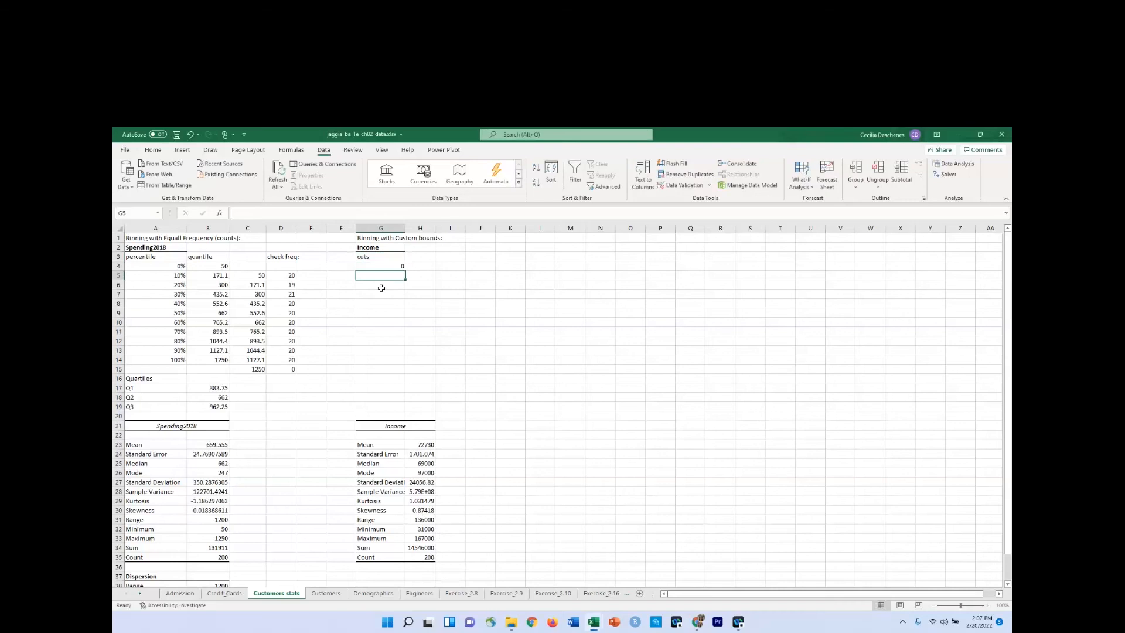
pyautogui.write('50000')
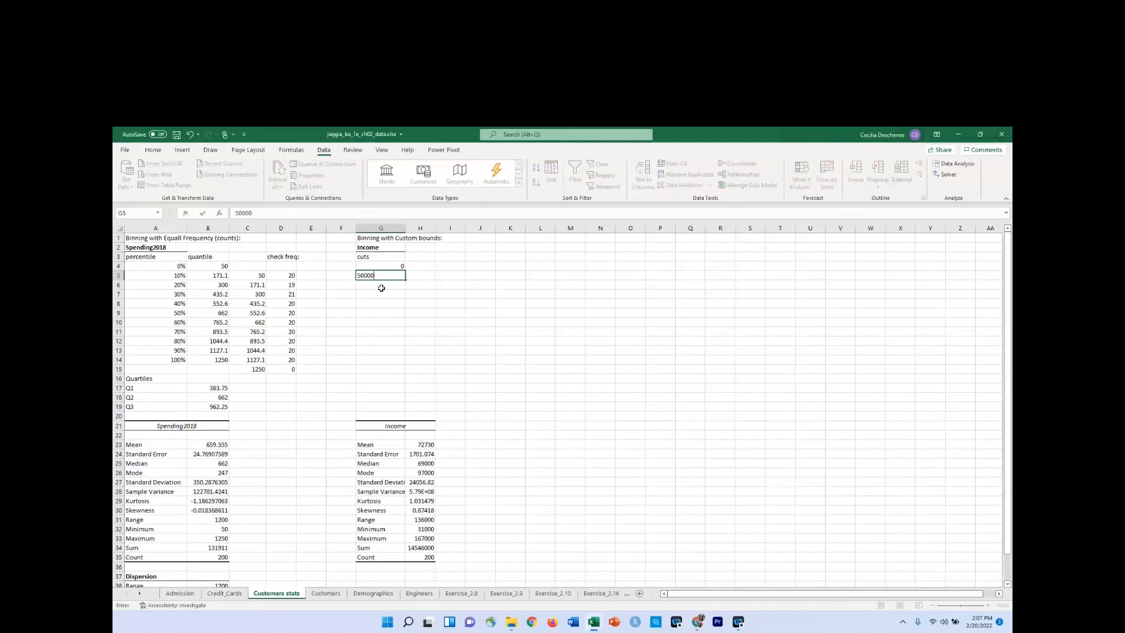
pyautogui.press('Return')
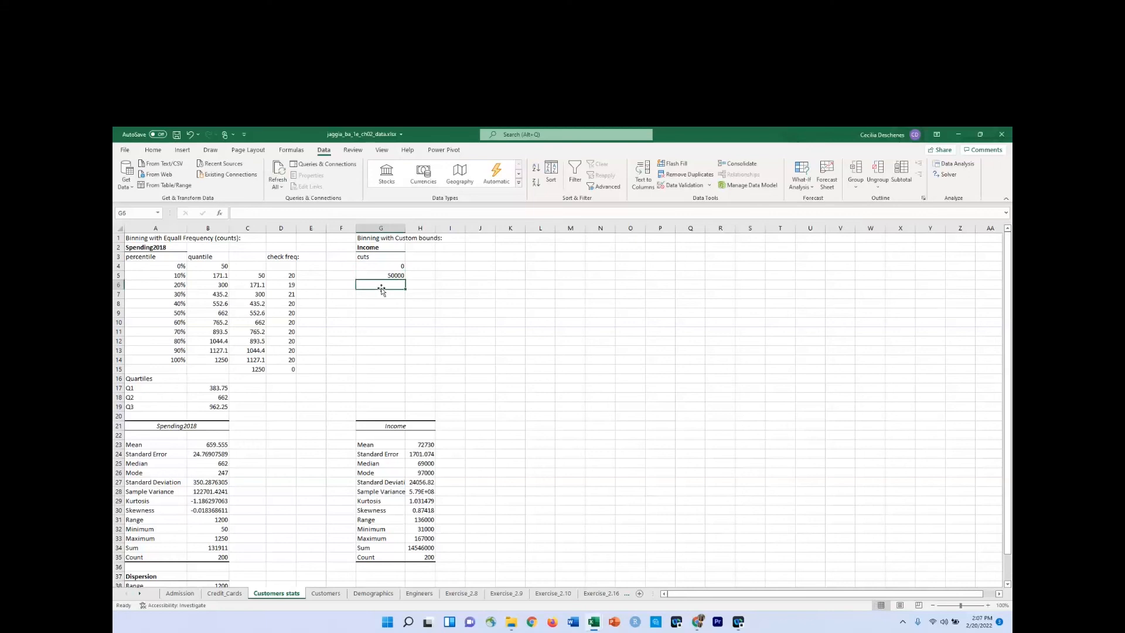
# Enter the heading "labels" in H3 and the label "low" in H4.
pyautogui.click(415, 259)
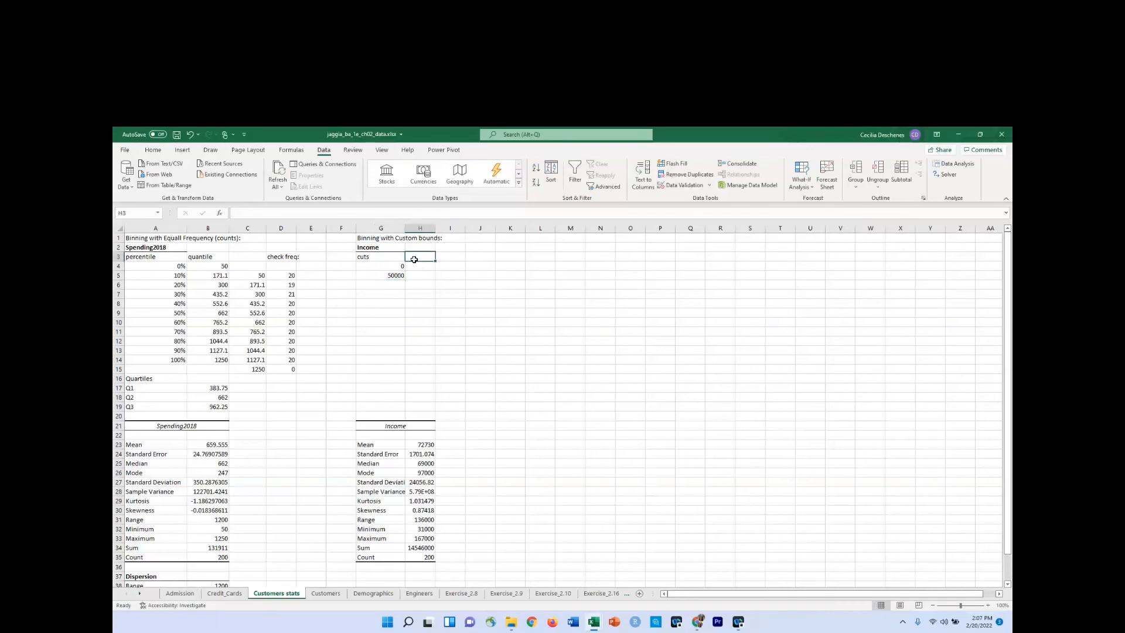
pyautogui.write('lab')
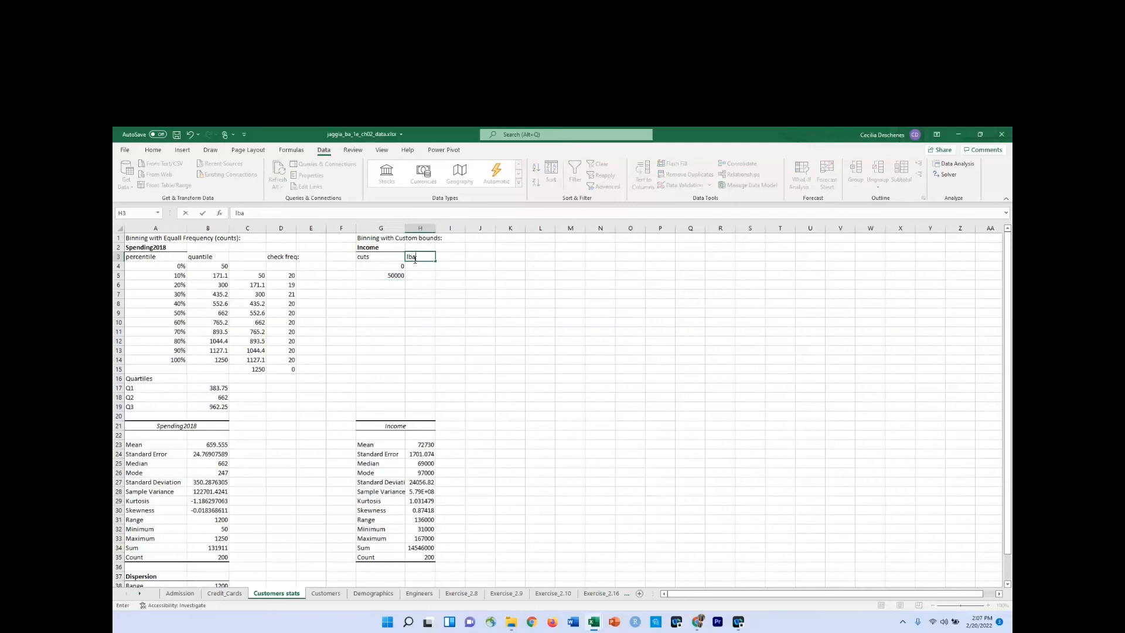
pyautogui.write('les')
pyautogui.press('BackSpace')
pyautogui.press('BackSpace')
pyautogui.press('BackSpace')
pyautogui.write('els')
pyautogui.press('Return')
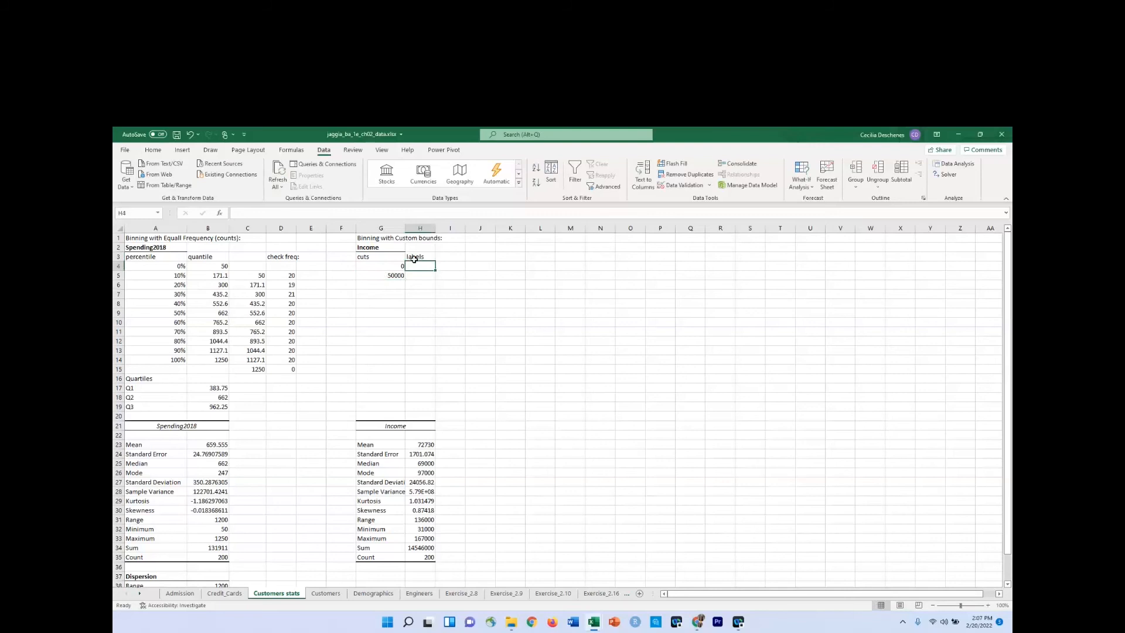
pyautogui.write('low')
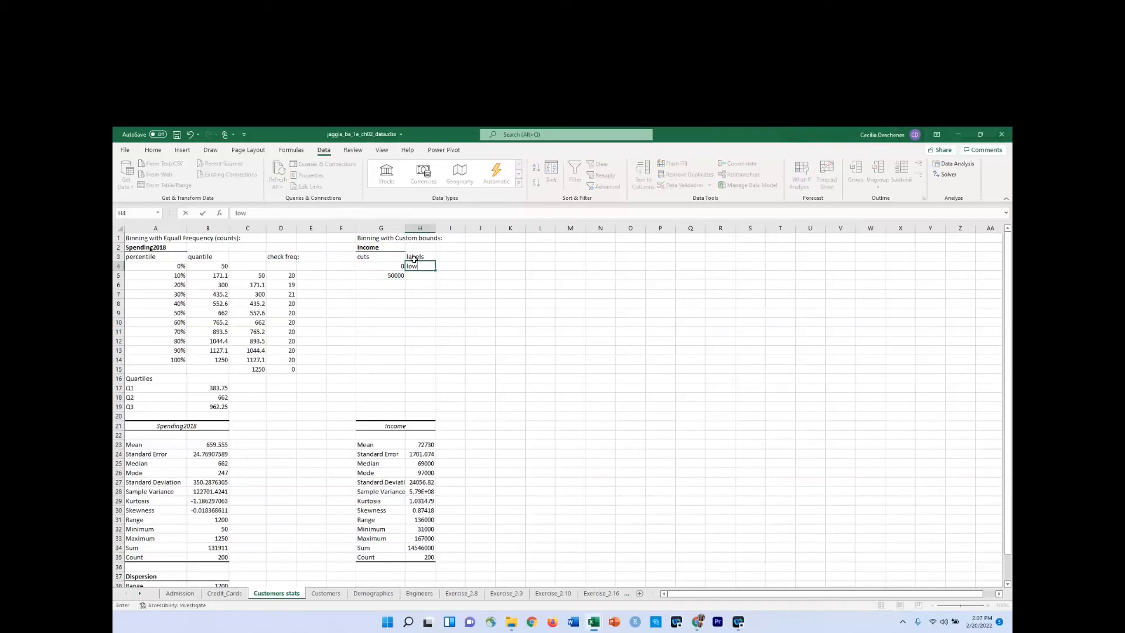
pyautogui.press('Tab')
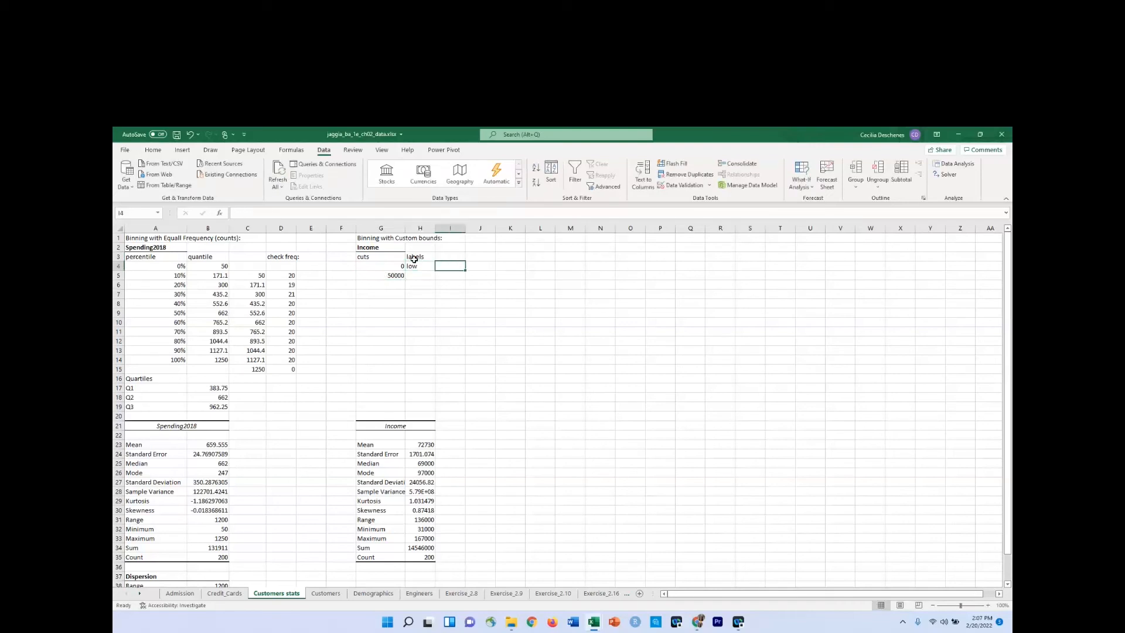
# Enter the heading "range" in I3 and the range text "$0 to $49,999" in I4.
pyautogui.press('Up')
pyautogui.write('range')
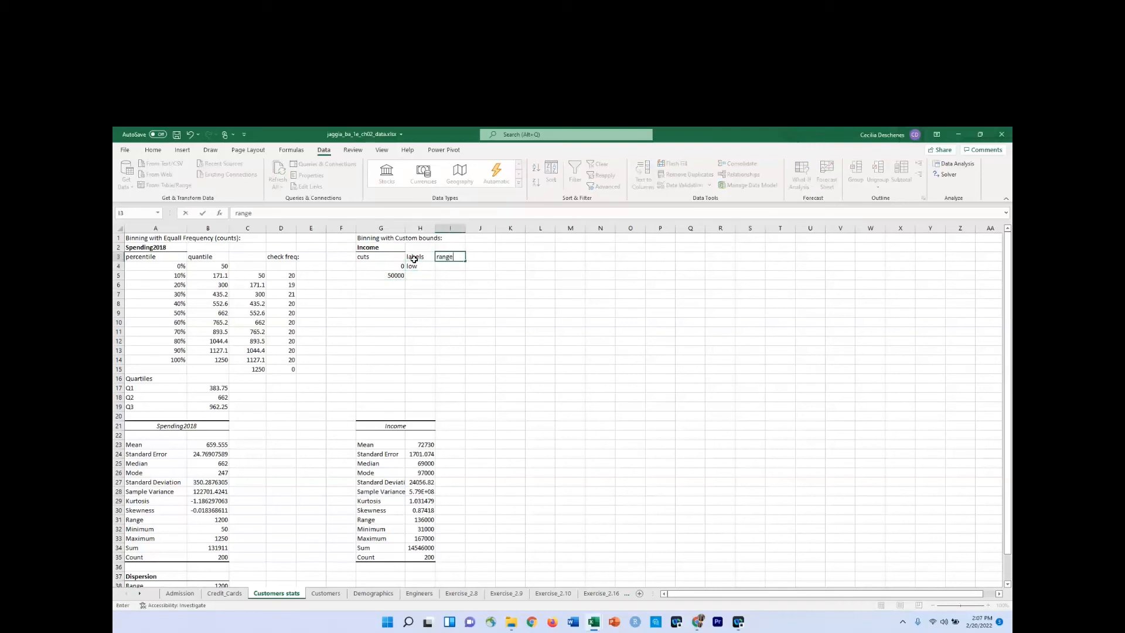
pyautogui.press('Return')
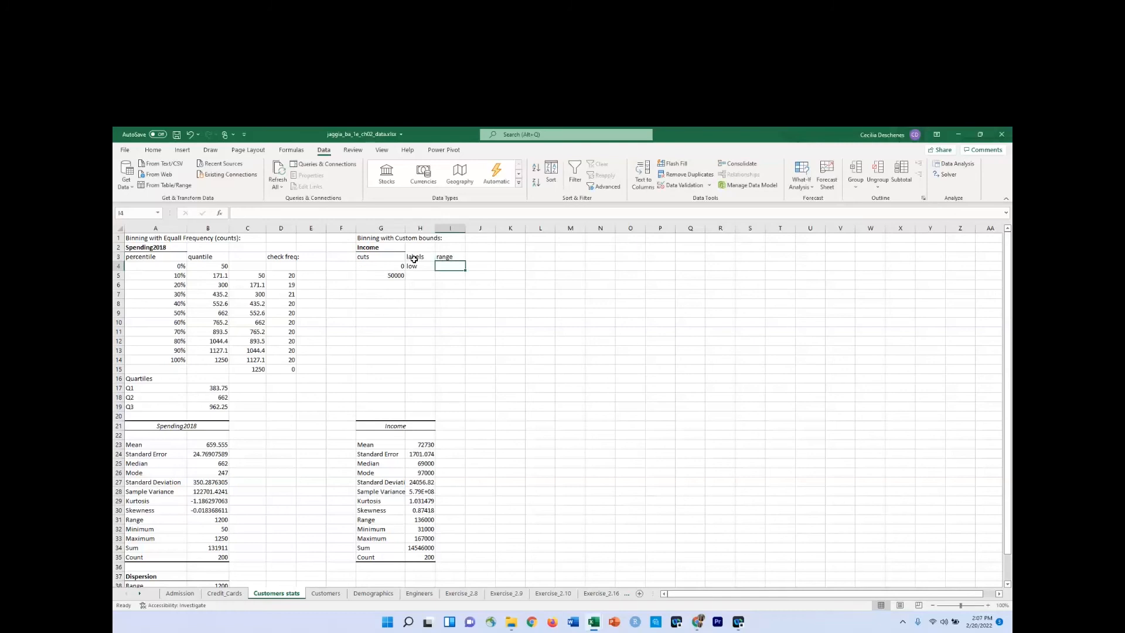
pyautogui.write('$')
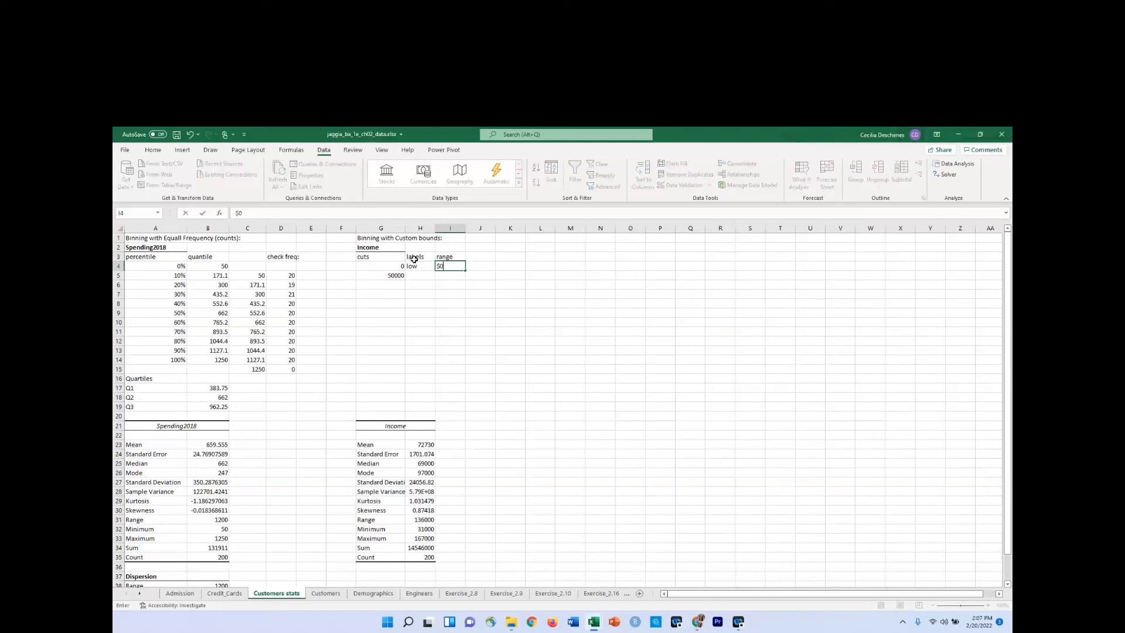
pyautogui.write('0 to 4')
pyautogui.press('BackSpace')
pyautogui.write('$49,0')
pyautogui.press('BackSpace')
pyautogui.write('999')
pyautogui.press('Return')
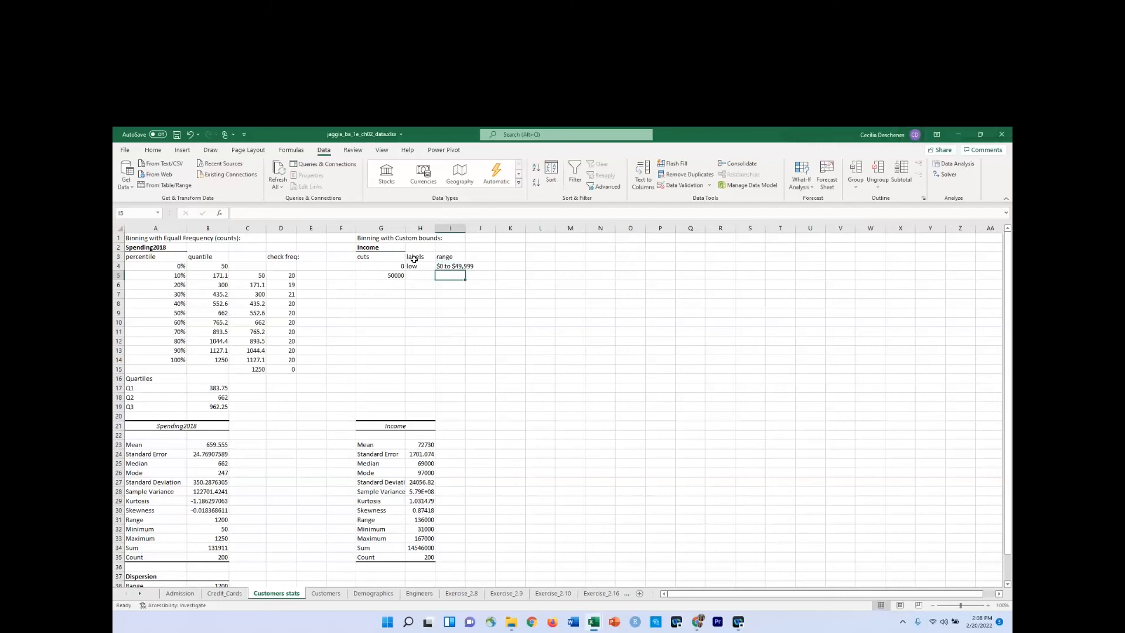
pyautogui.press('Left')
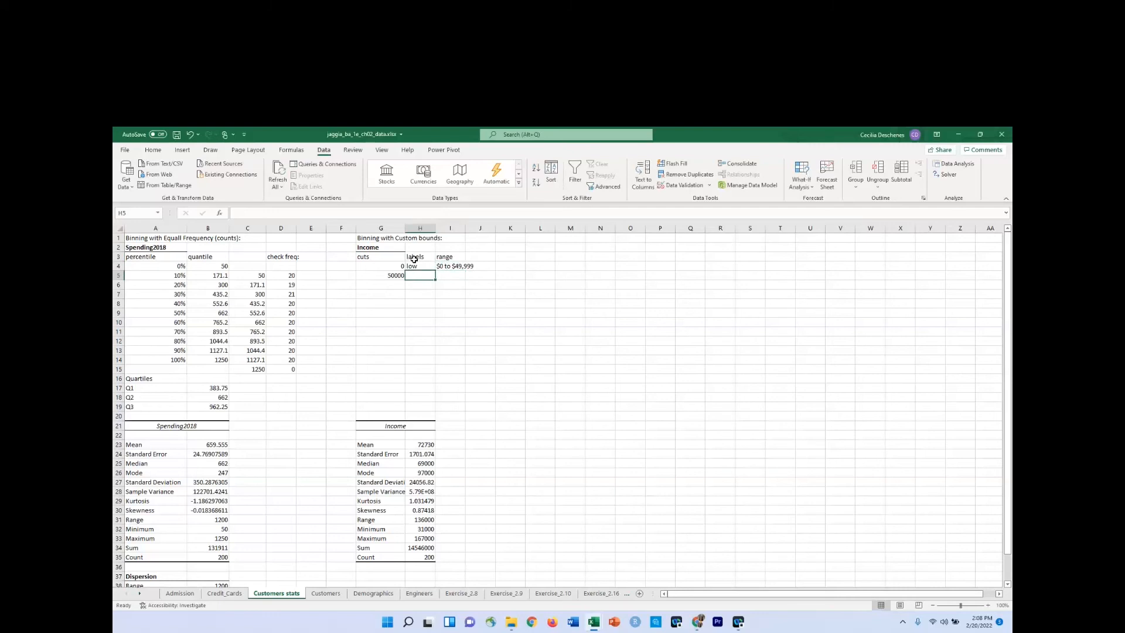
# Enter the label "medium" in H5 and the range text "$50K to $100,000" in I5.
pyautogui.write('medium')
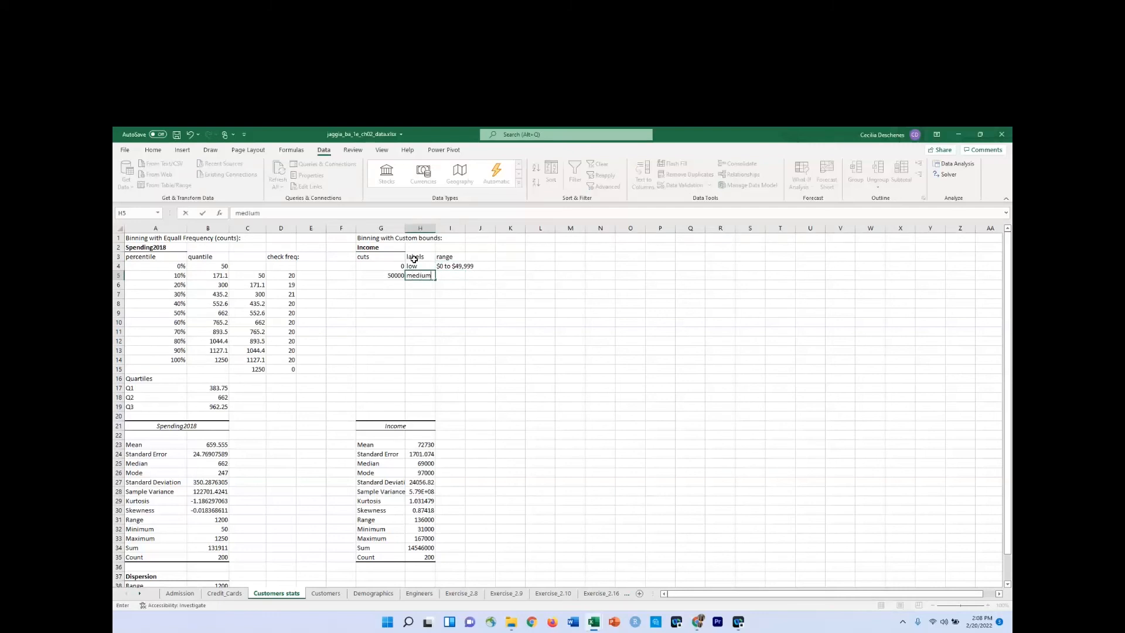
pyautogui.press('Tab')
pyautogui.write('$')
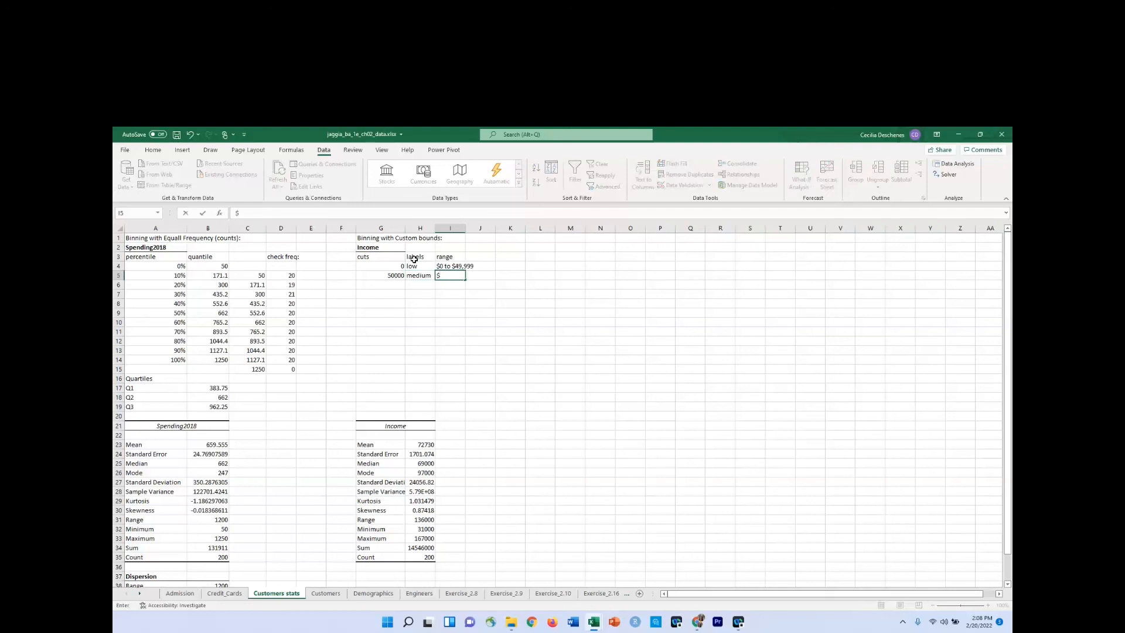
pyautogui.write('50K t')
pyautogui.write('o $100,000')
pyautogui.press('Return')
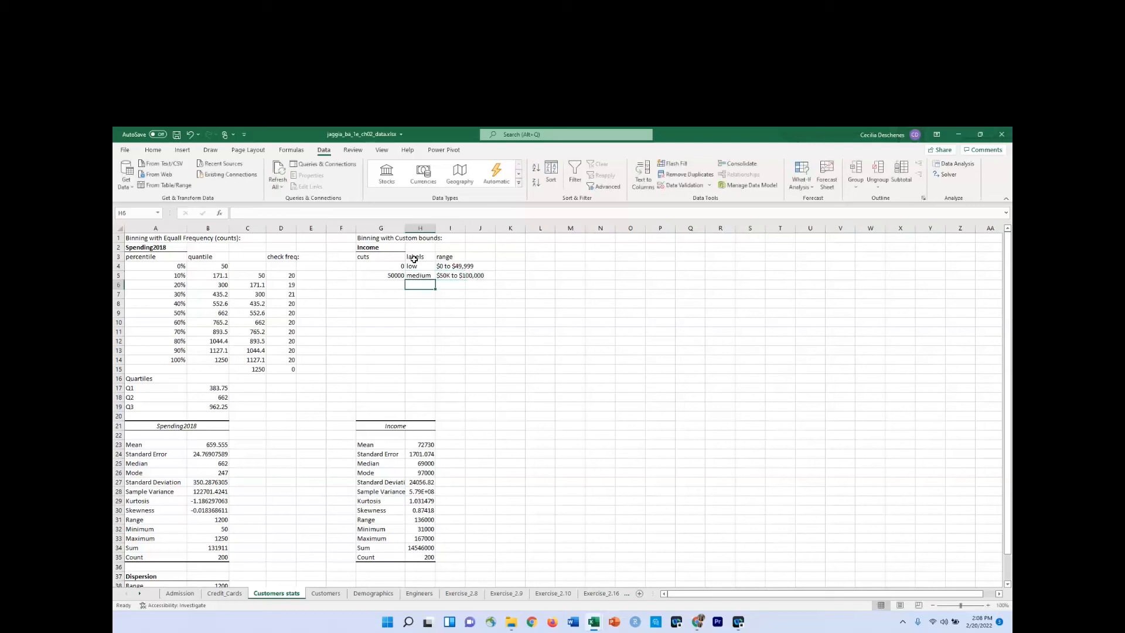
# Enter the cut value 100001 in G6 and the label "high" in H6.
pyautogui.press('Left')
pyautogui.write('100')
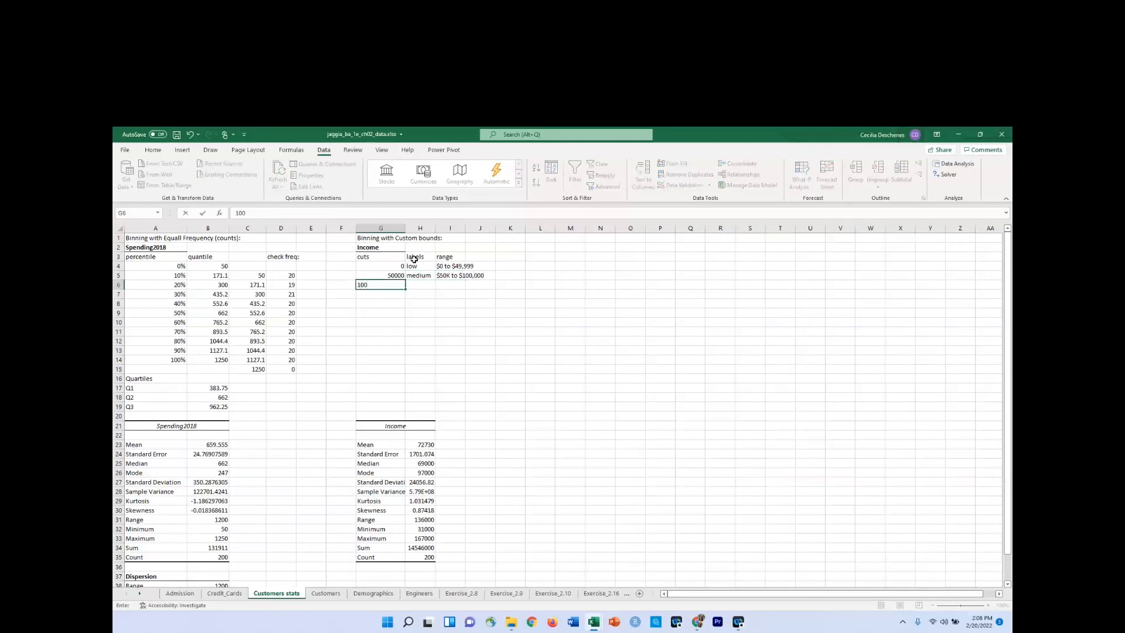
pyautogui.write('001')
pyautogui.press('Tab')
pyautogui.write('high')
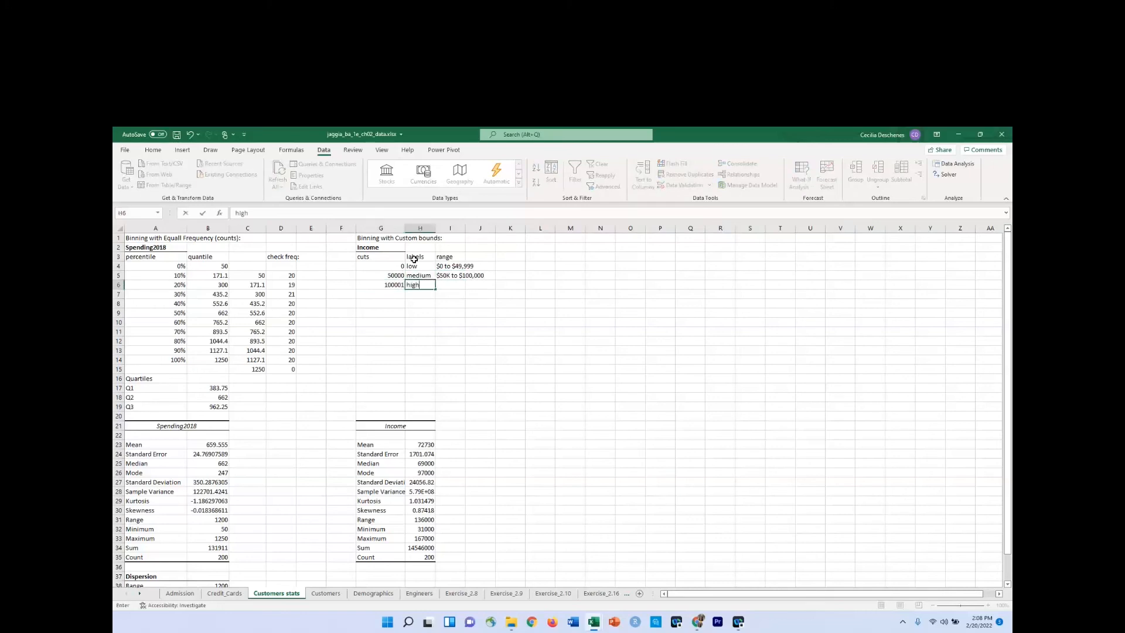
pyautogui.press('Tab')
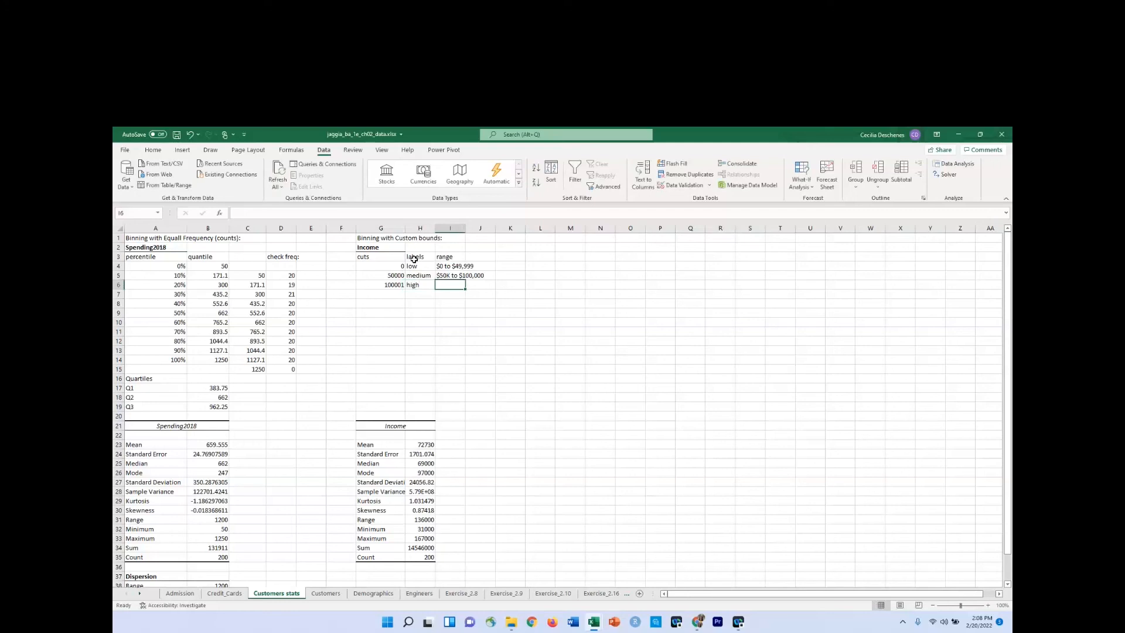
# Enter the range text "> $100K" in I6 and widen column I to fit the range texts.
pyautogui.write('$')
pyautogui.press('BackSpace')
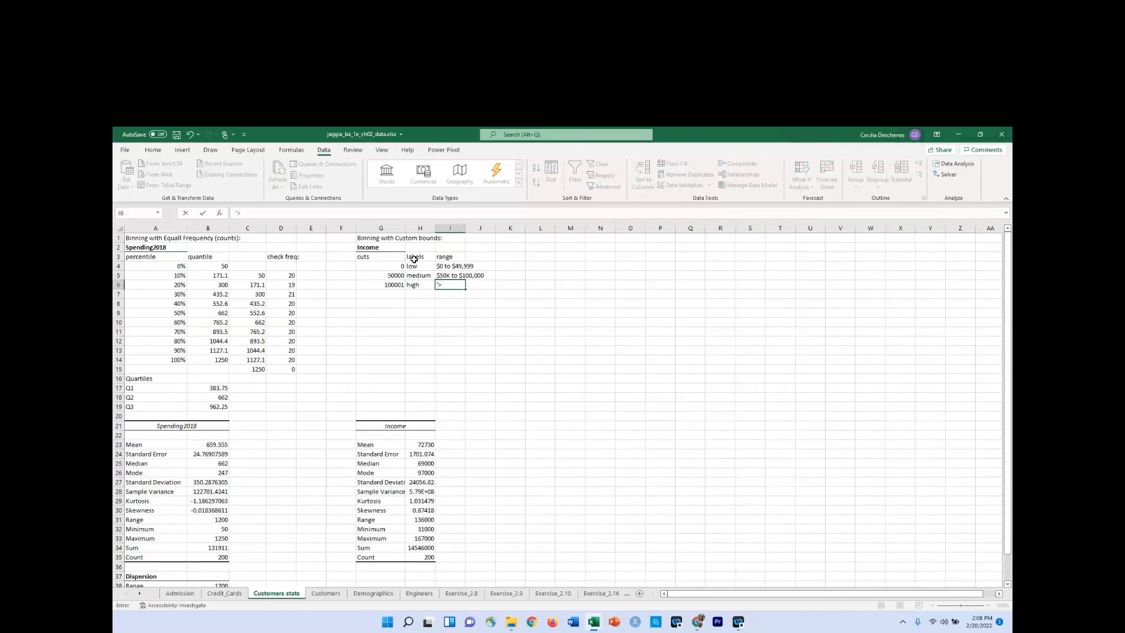
pyautogui.write('$100K')
pyautogui.press('Return')
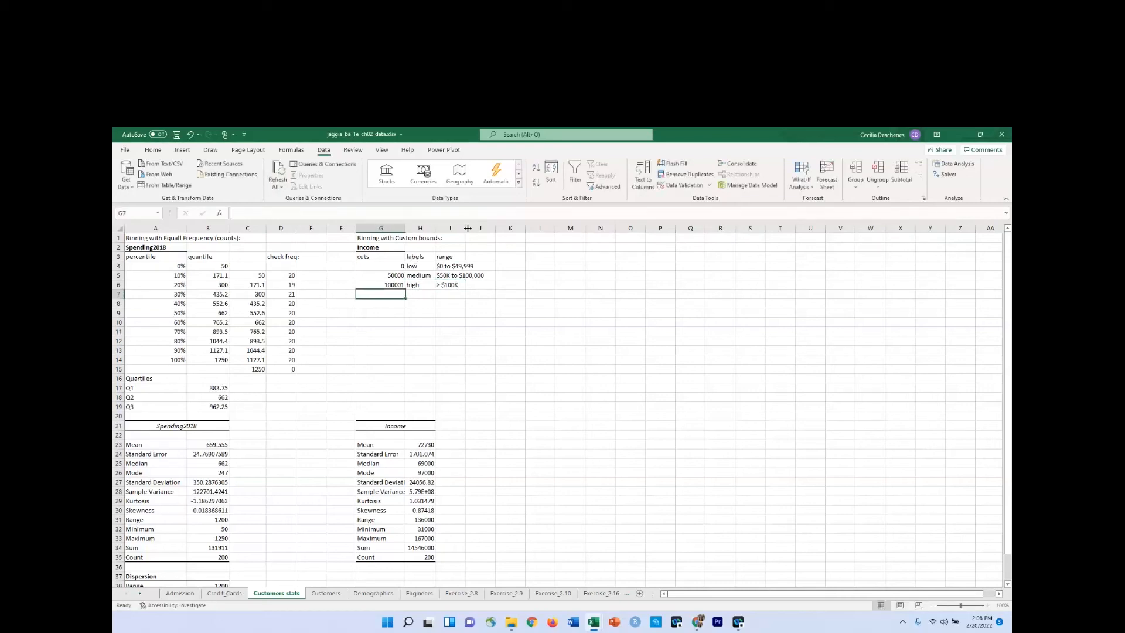
pyautogui.moveTo(466, 228); pyautogui.dragTo(491, 233)
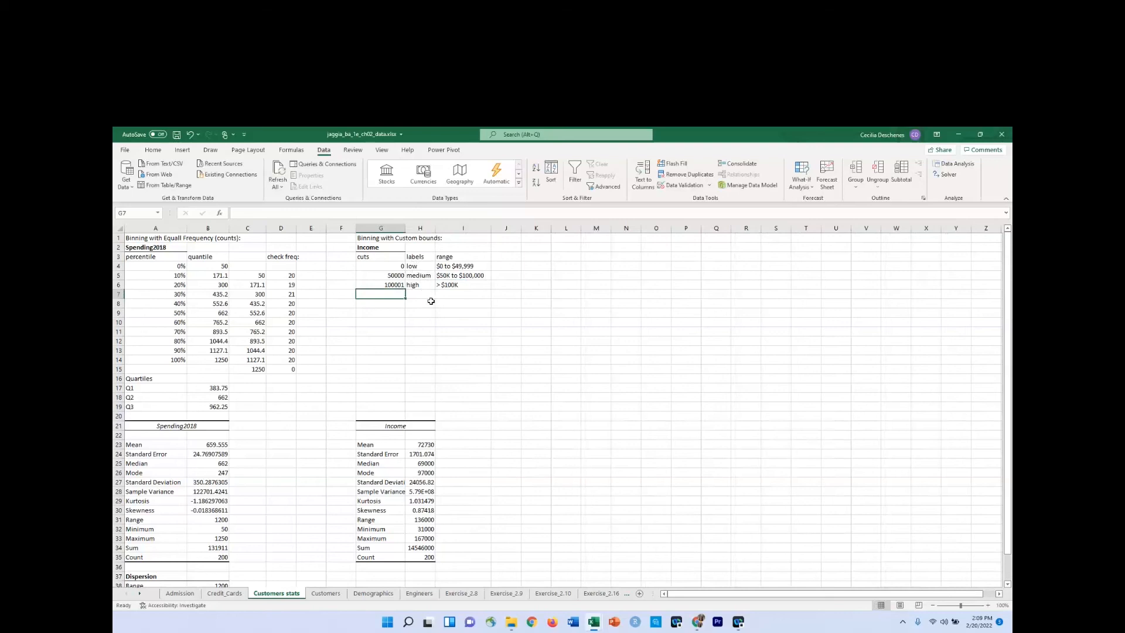
# Insert a blank column between Income and Spending2017 on the Customers sheet.
pyautogui.click(325, 594)
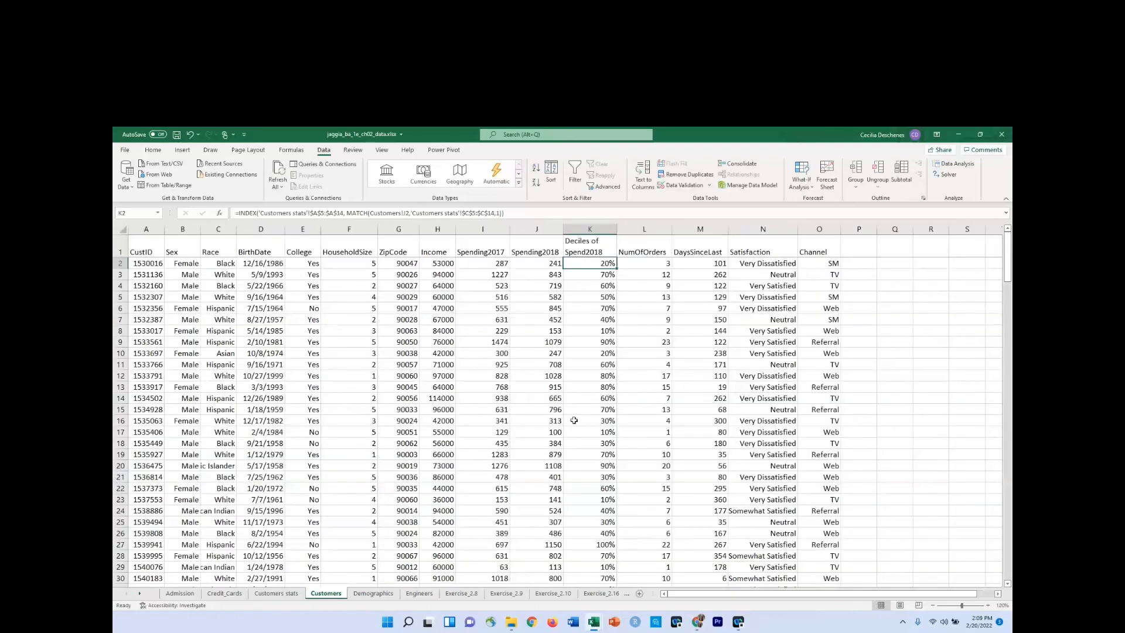
pyautogui.click(464, 228)
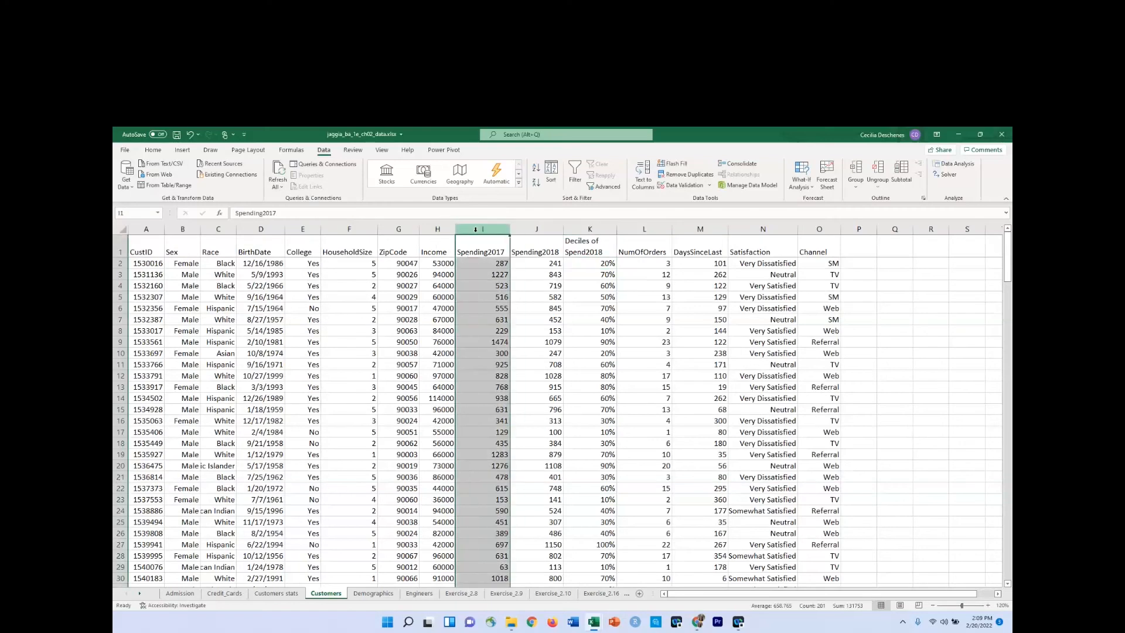
pyautogui.rightClick(475, 229)
pyautogui.click(501, 309)
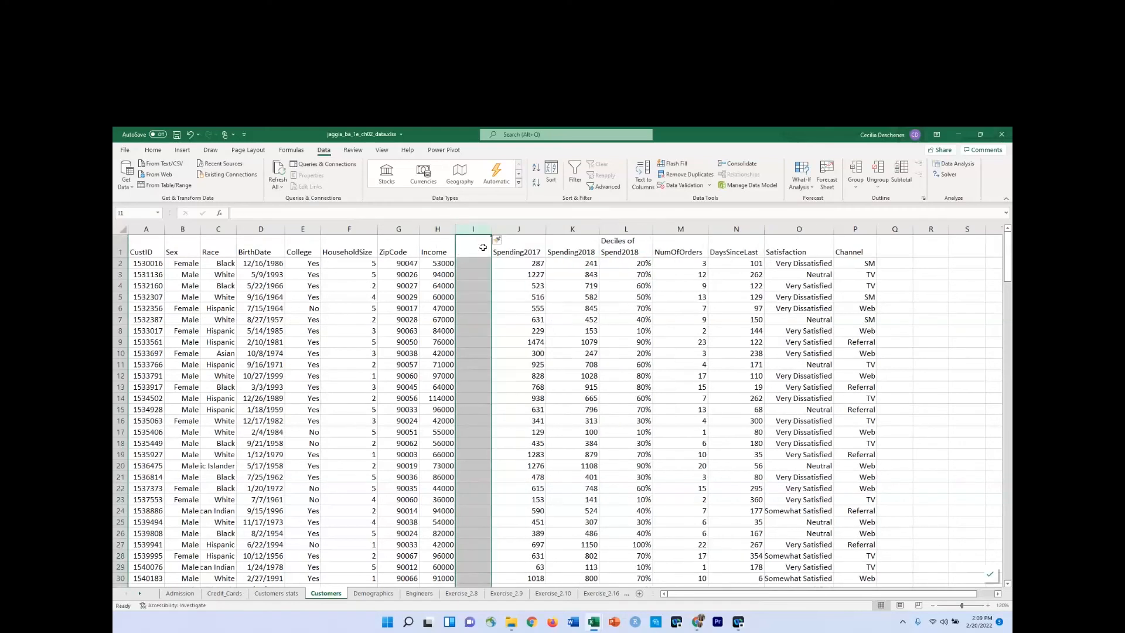
# Enter the heading "Income categories" in I1 of the new column.
pyautogui.doubleClick(457, 249)
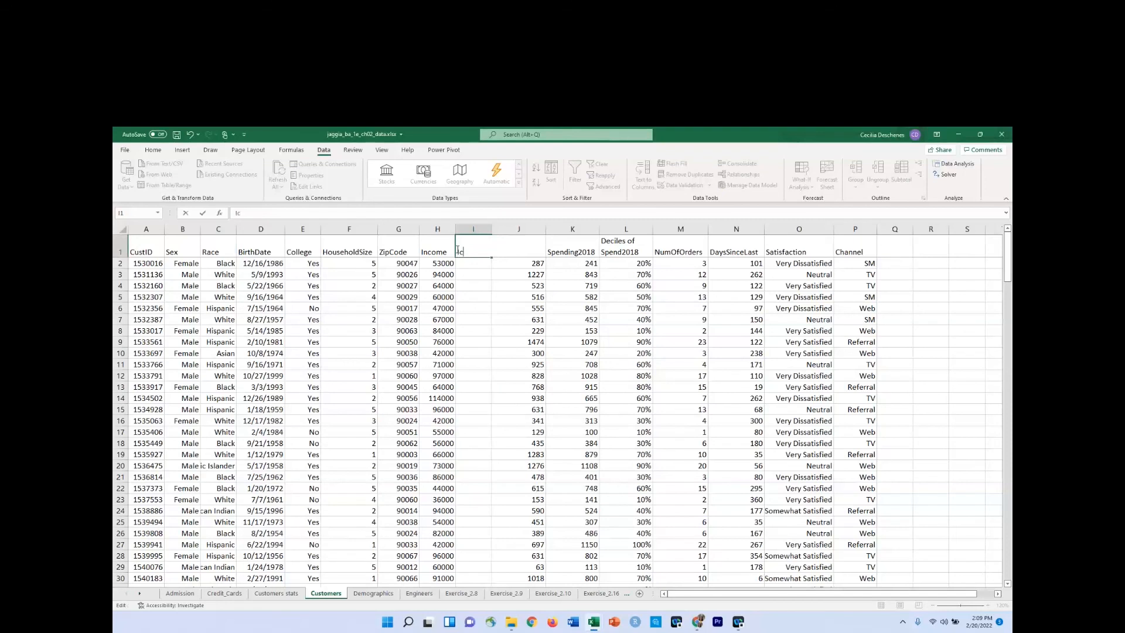
pyautogui.write('Income category')
pyautogui.press('Return')
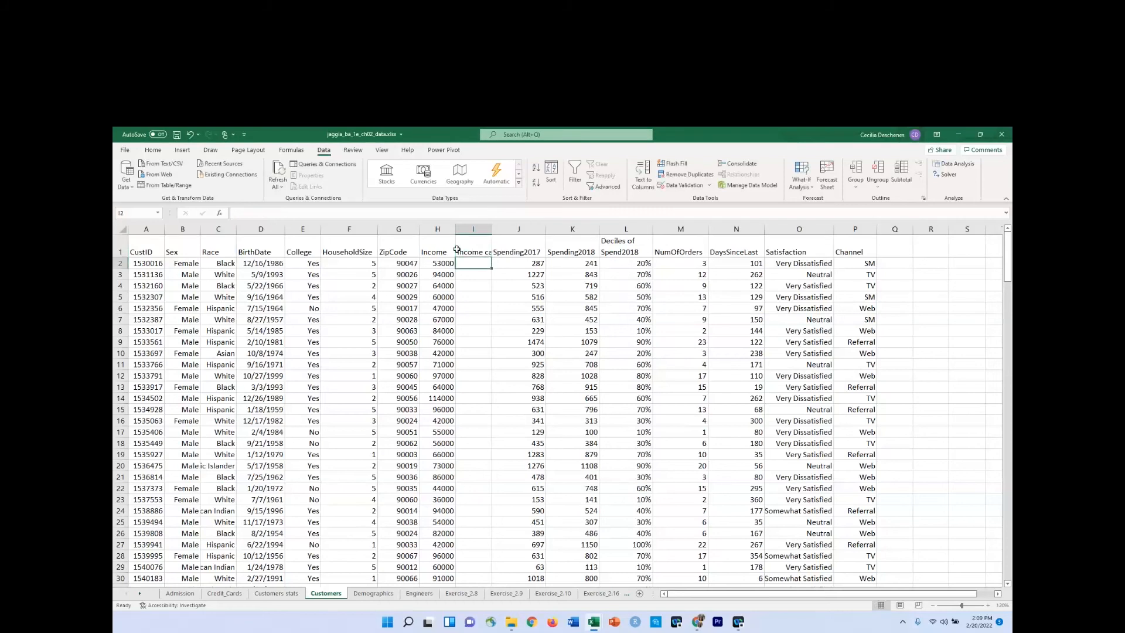
# Wrap the text of the I1 heading and fit column I's width to it.
pyautogui.click(459, 250)
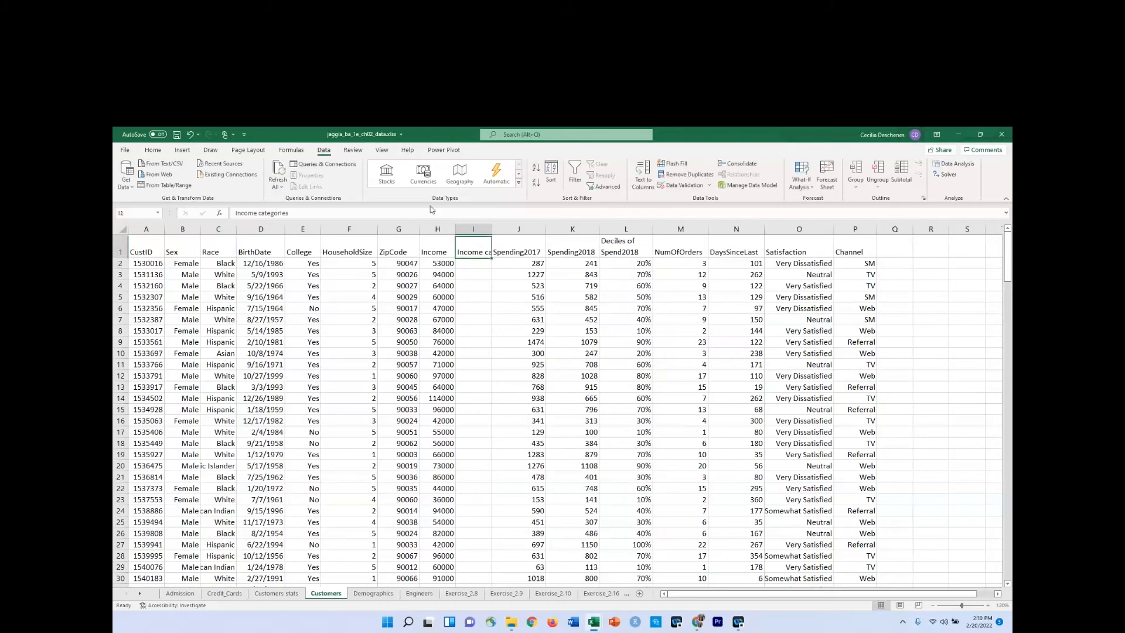
pyautogui.click(153, 149)
pyautogui.click(383, 168)
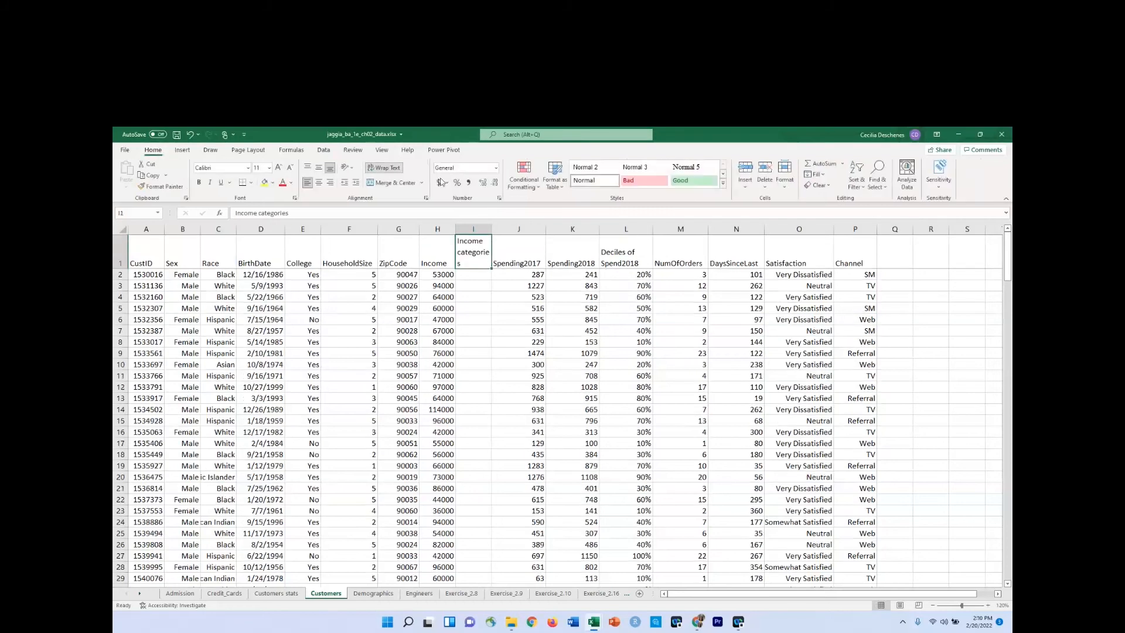
pyautogui.doubleClick(491, 229)
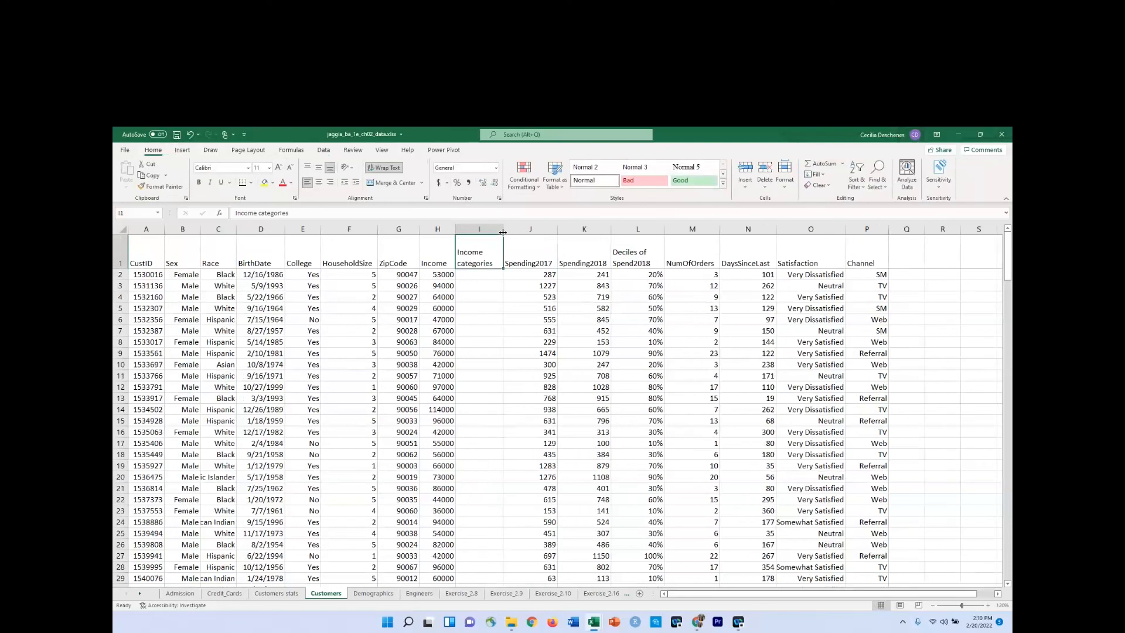
# Start an INDEX formula in I2 of Customers, using the labels H4:H6 on Customers stats as its array.
pyautogui.click(477, 275)
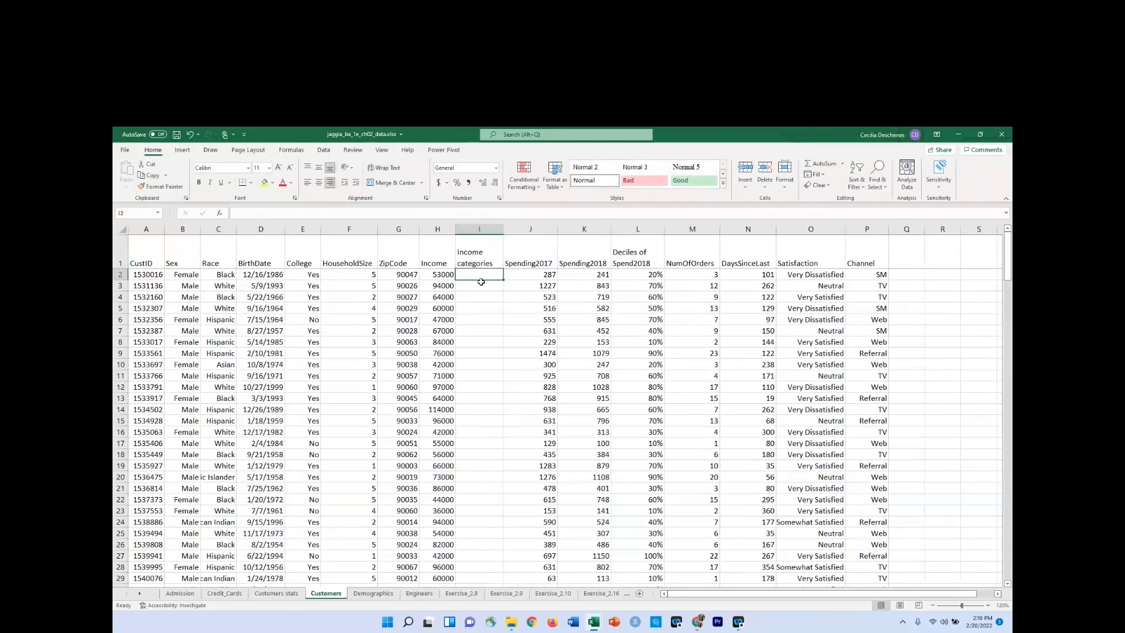
pyautogui.write('=')
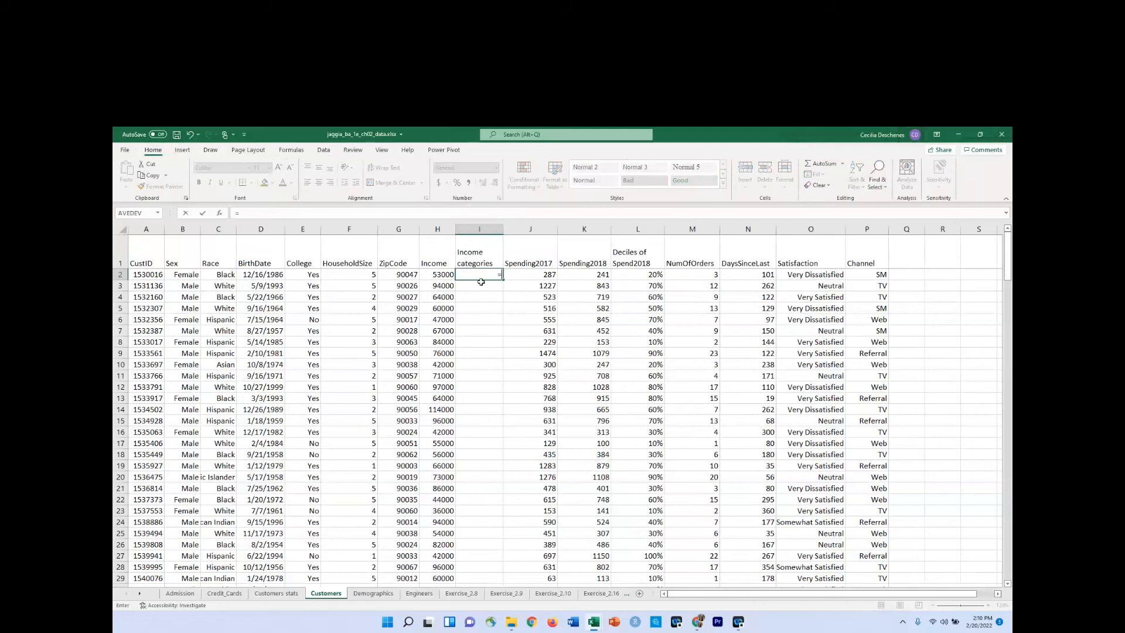
pyautogui.write('INDEX(')
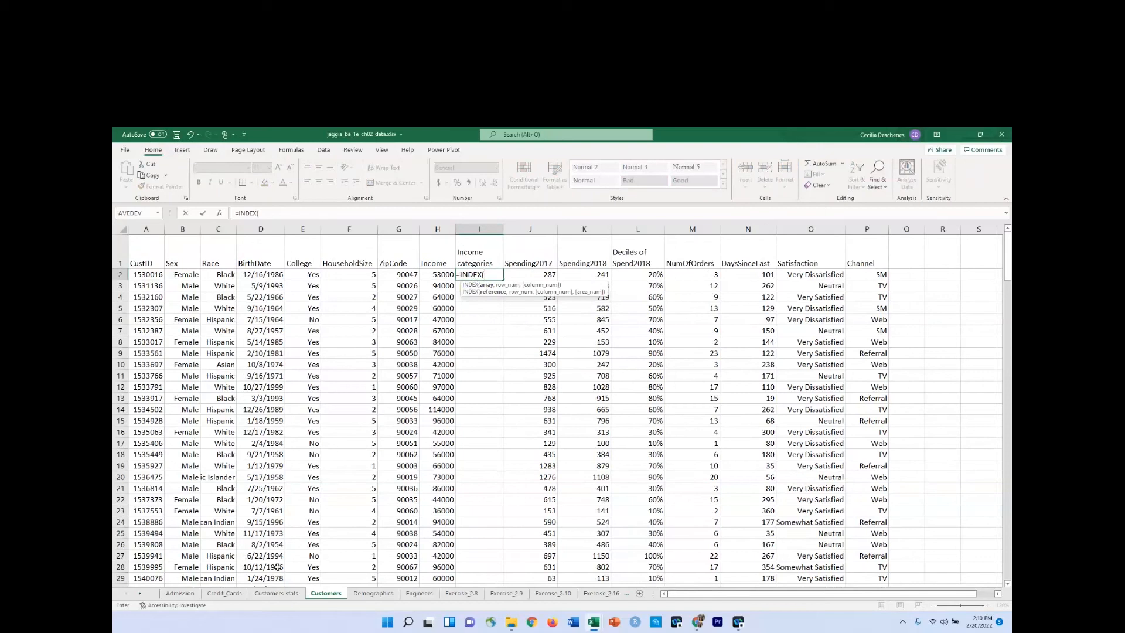
pyautogui.click(274, 593)
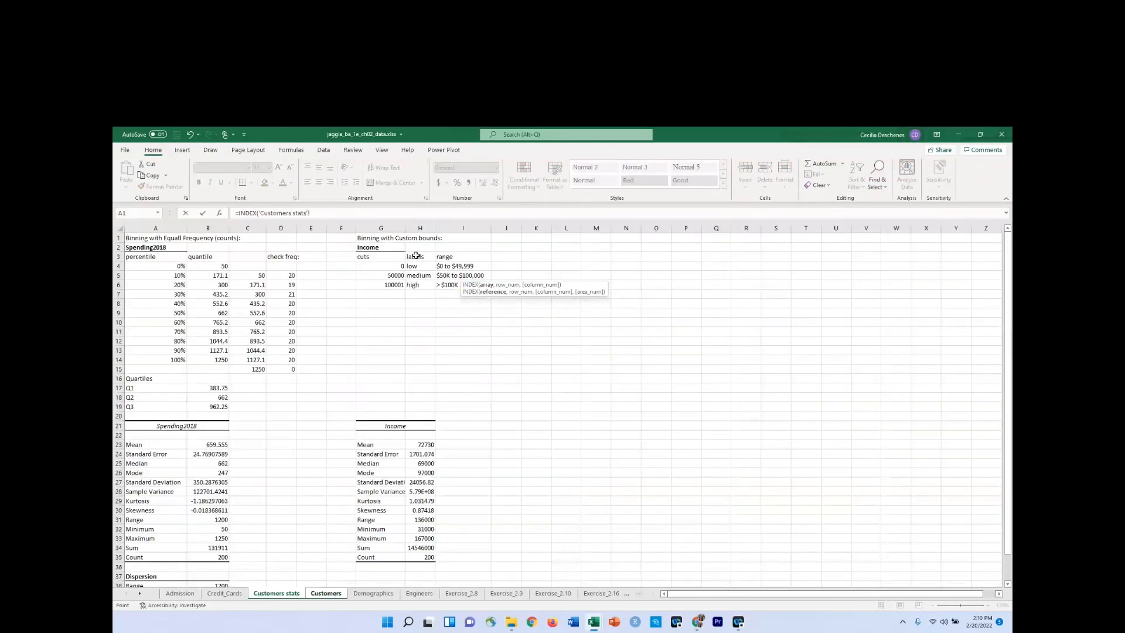
pyautogui.moveTo(420, 267); pyautogui.dragTo(420, 282)
pyautogui.write(',')
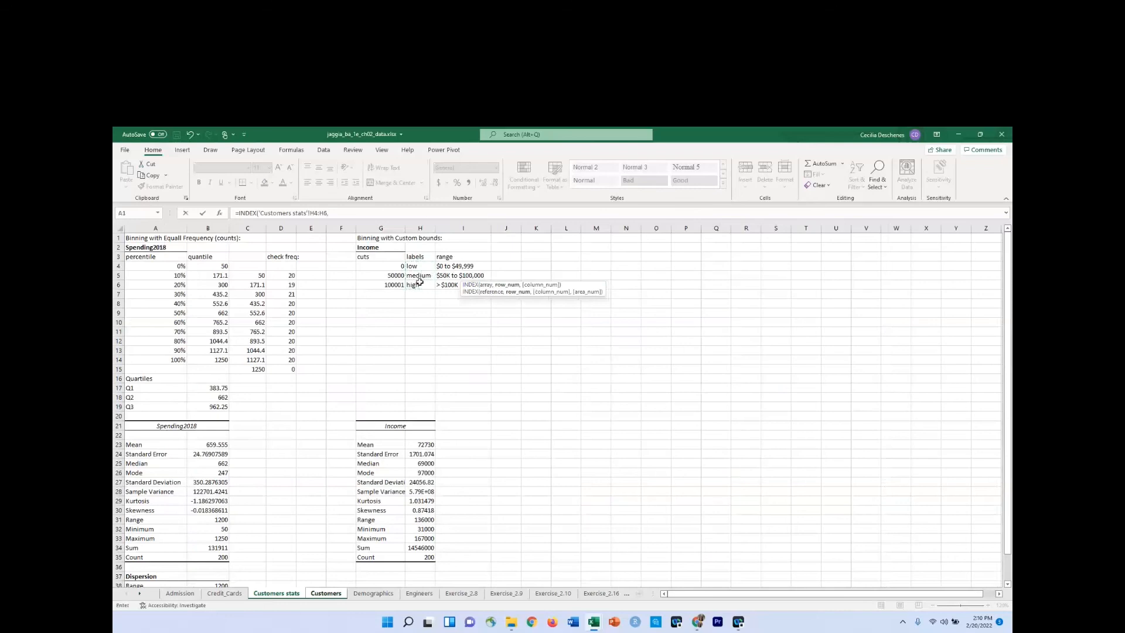
pyautogui.write('match')
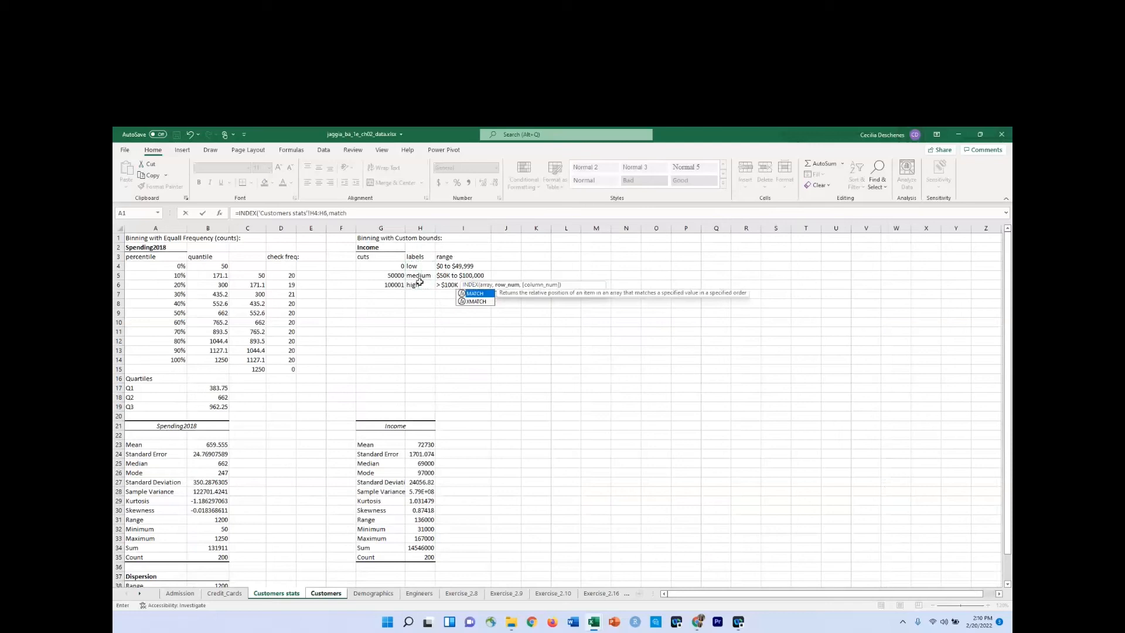
# Nest a MATCH function as the INDEX row number, with Customers!H2 as the lookup value.
pyautogui.press('Tab')
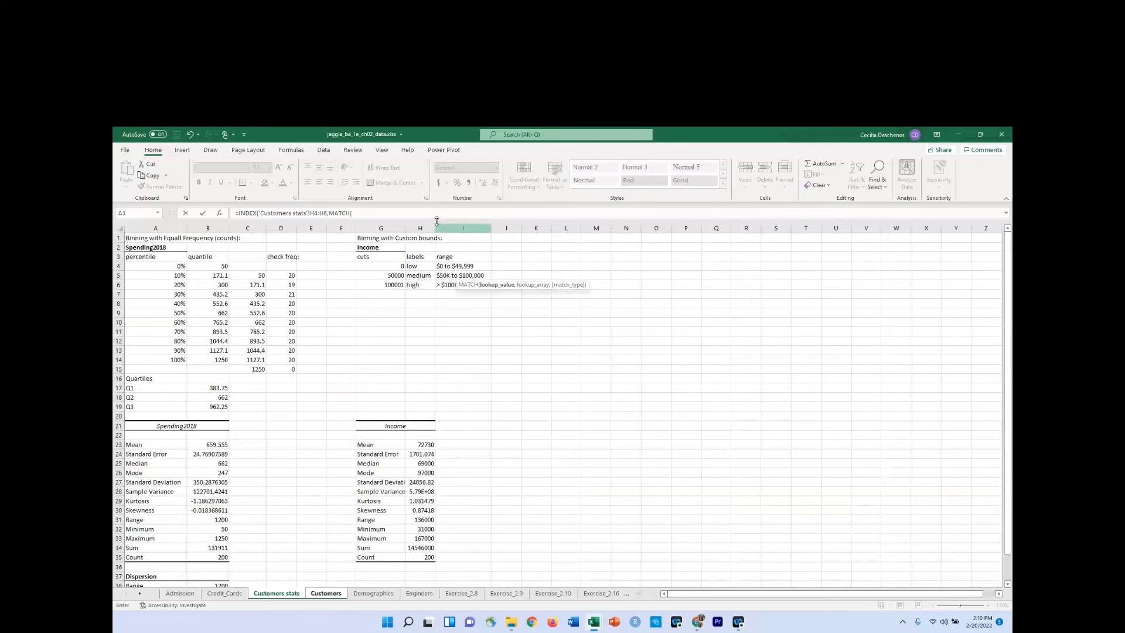
pyautogui.click(324, 593)
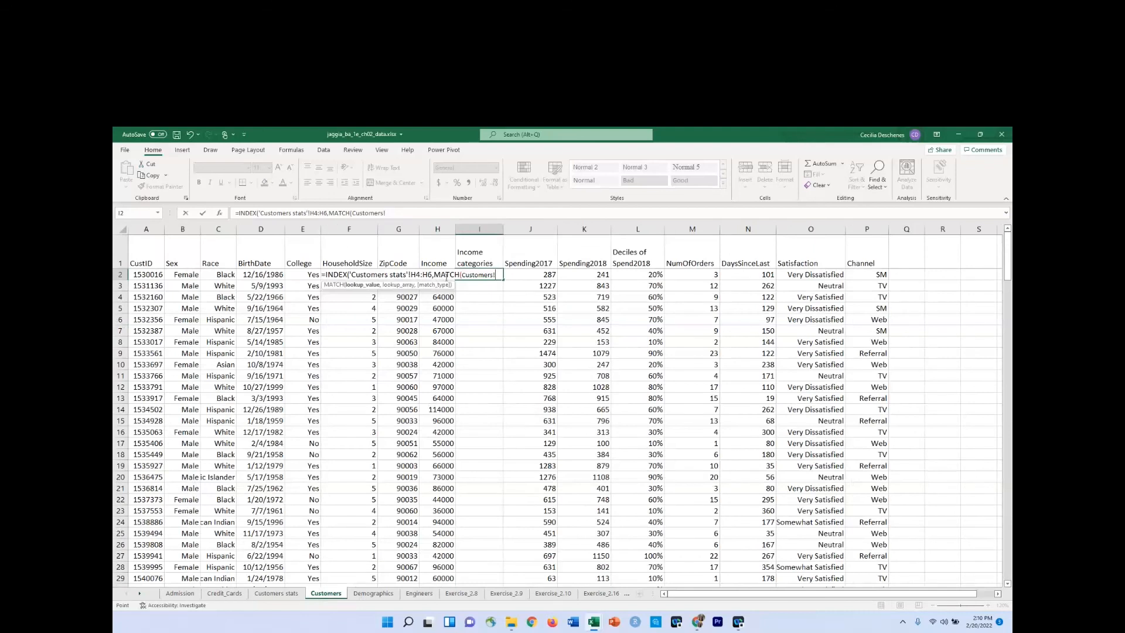
pyautogui.click(431, 218)
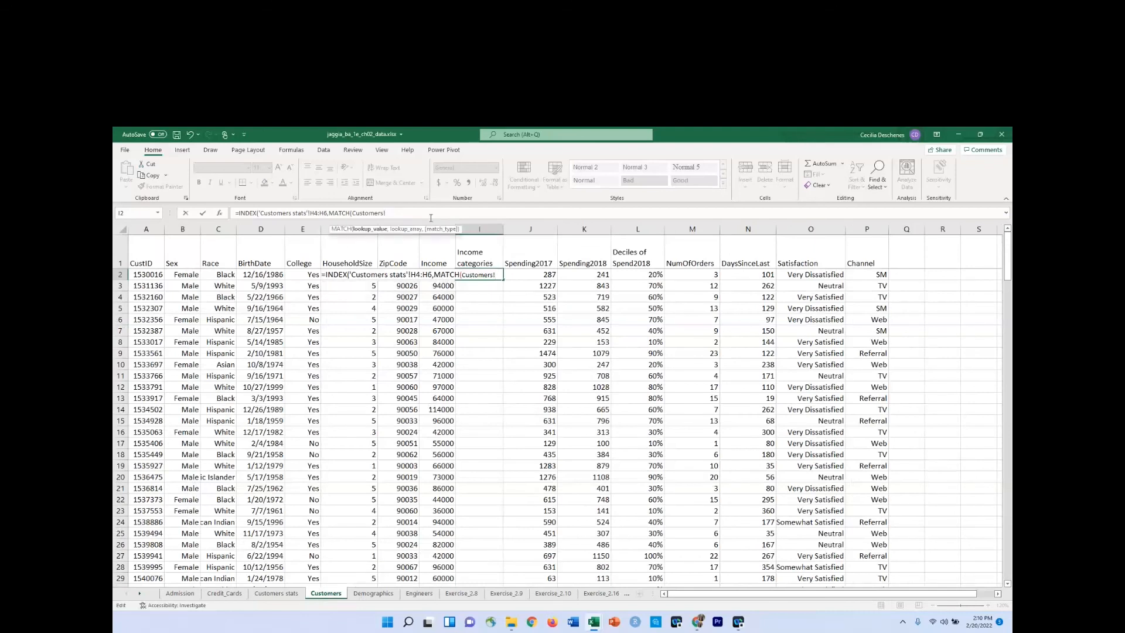
pyautogui.write('H2')
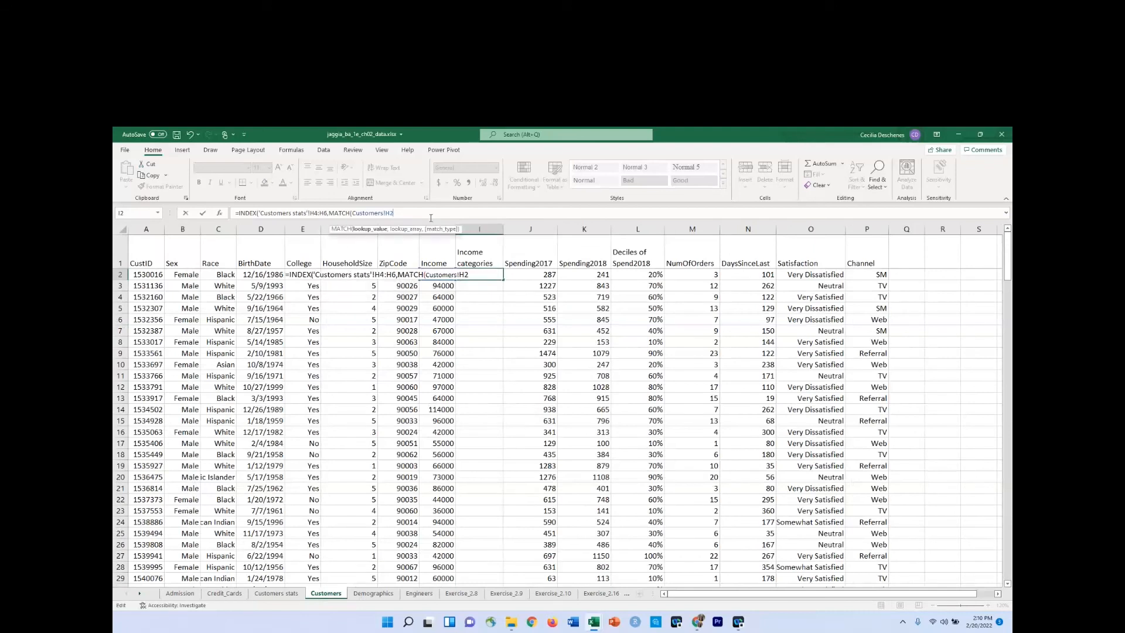
pyautogui.write(',')
# Complete MATCH with the cuts G4:G6 on Customers stats and match type 1, and enter the finished formula.
pyautogui.click(282, 597)
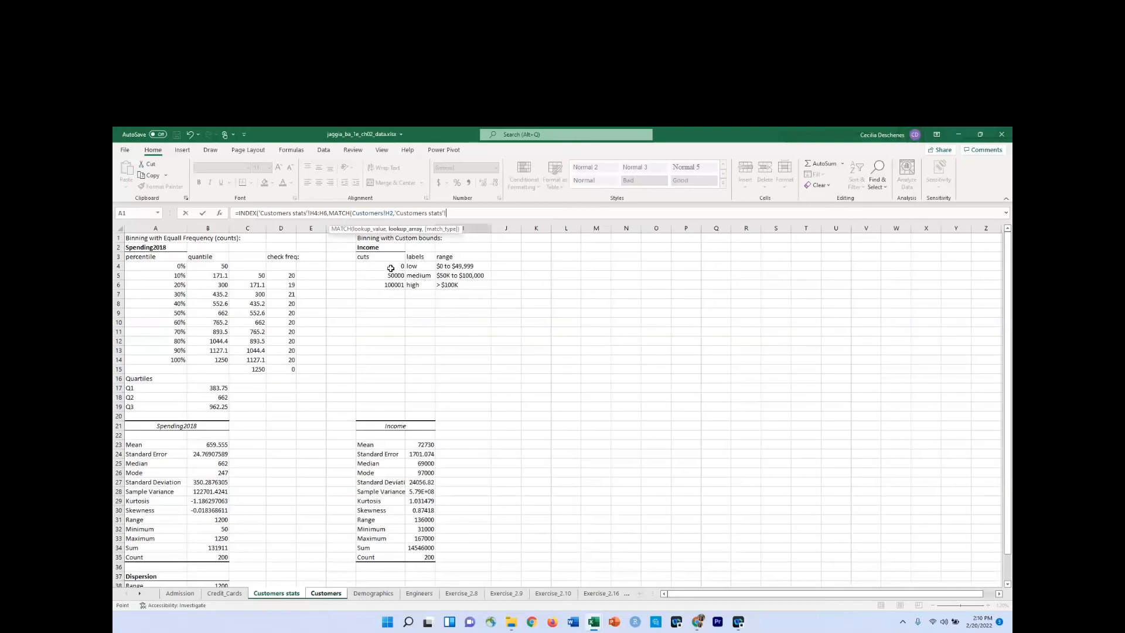
pyautogui.moveTo(388, 268); pyautogui.dragTo(390, 281)
pyautogui.write(',')
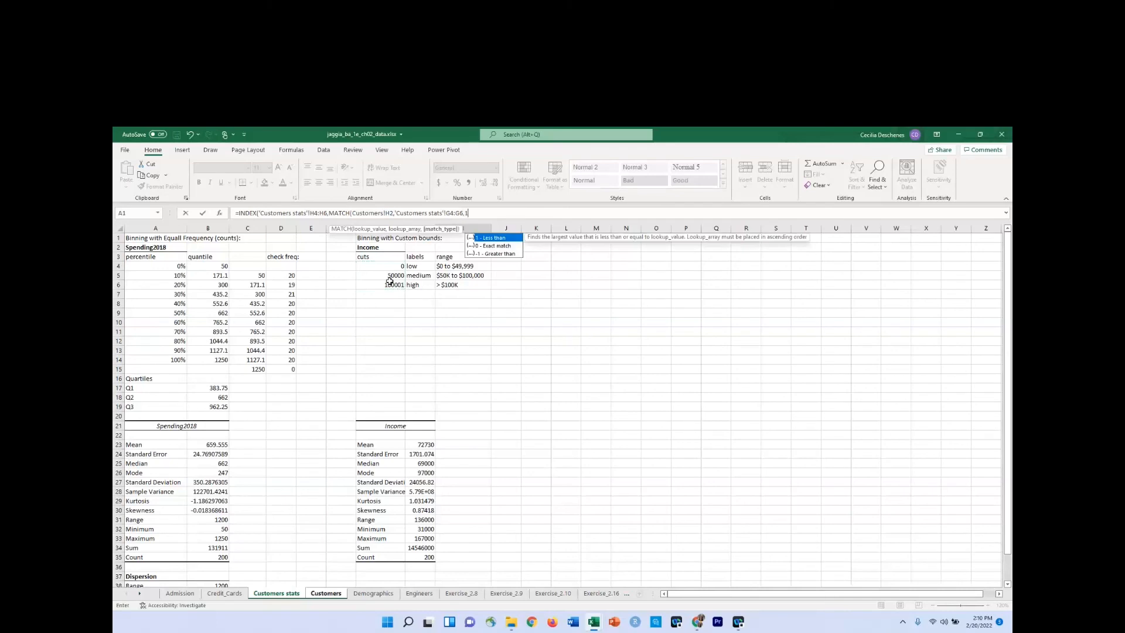
pyautogui.write('1)')
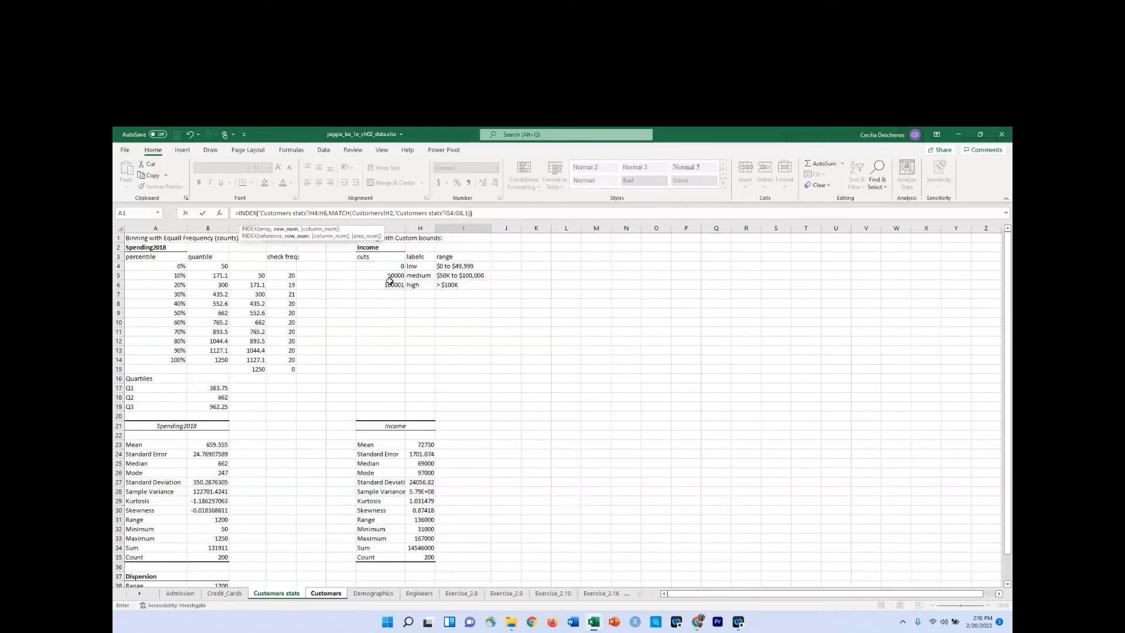
pyautogui.press('Return')
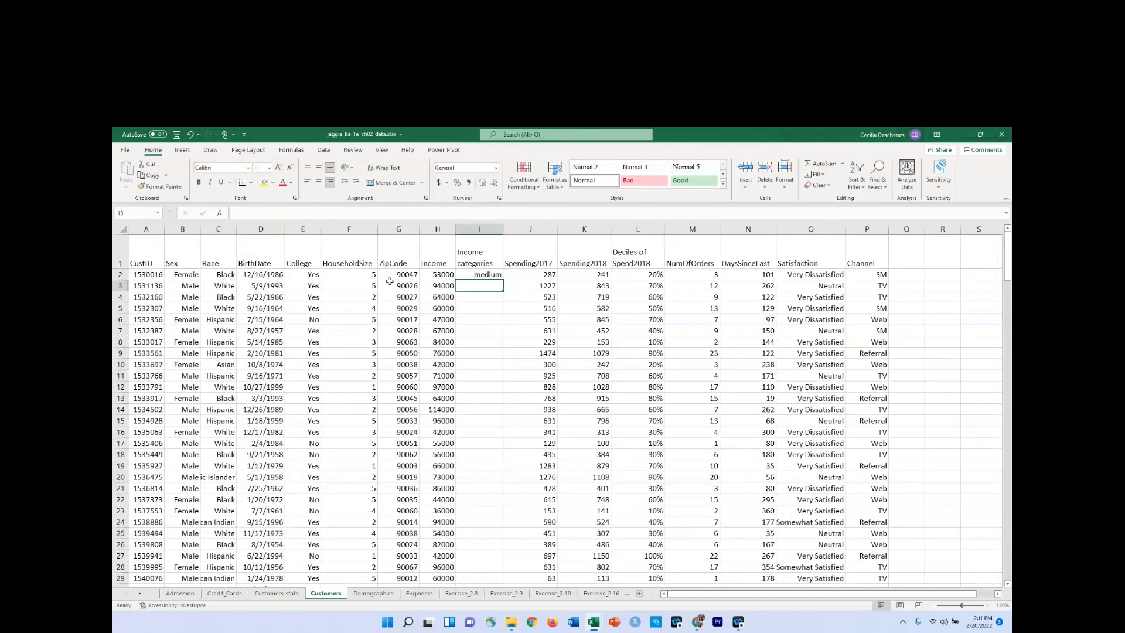
# Check the I2 formula on Customers against the cuts and labels table on Customers stats.
pyautogui.click(493, 275)
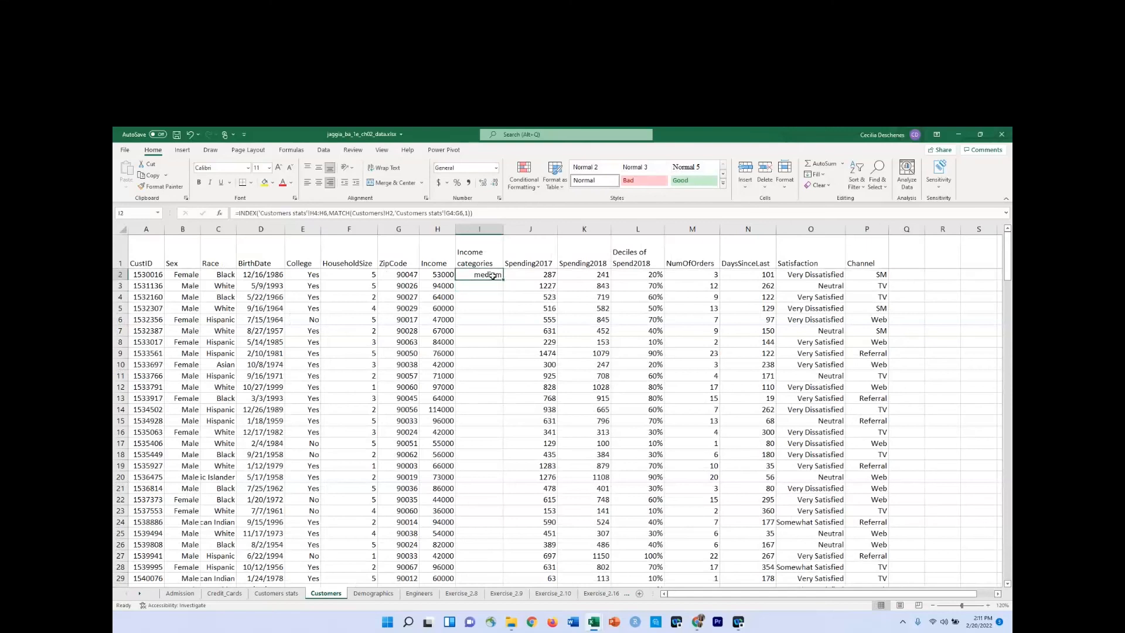
pyautogui.click(599, 144)
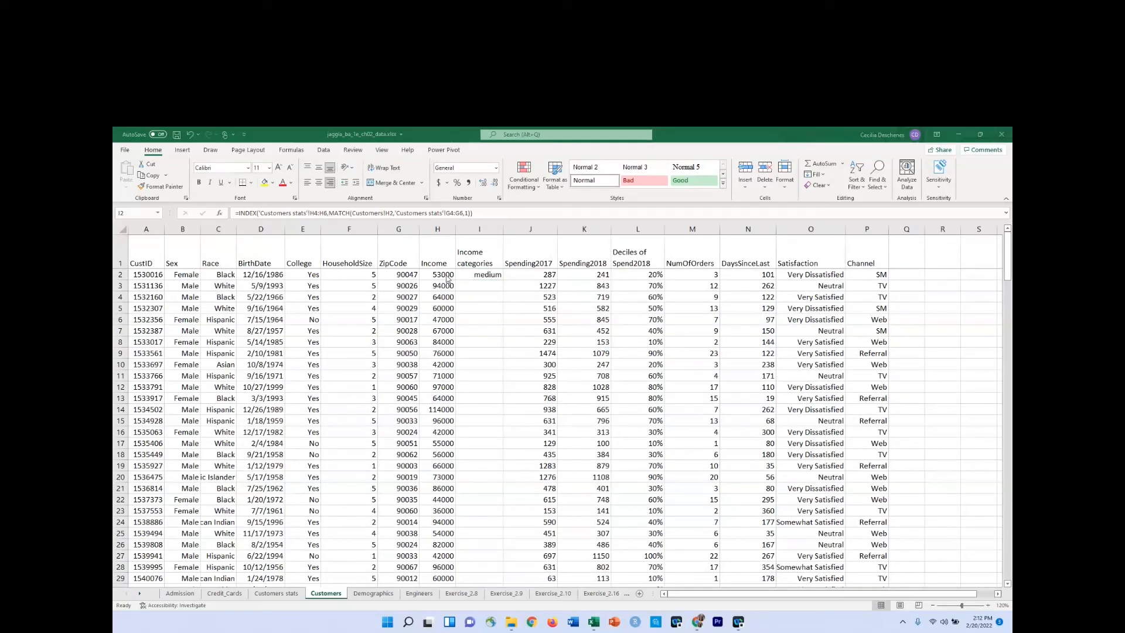
pyautogui.click(287, 593)
pyautogui.click(283, 594)
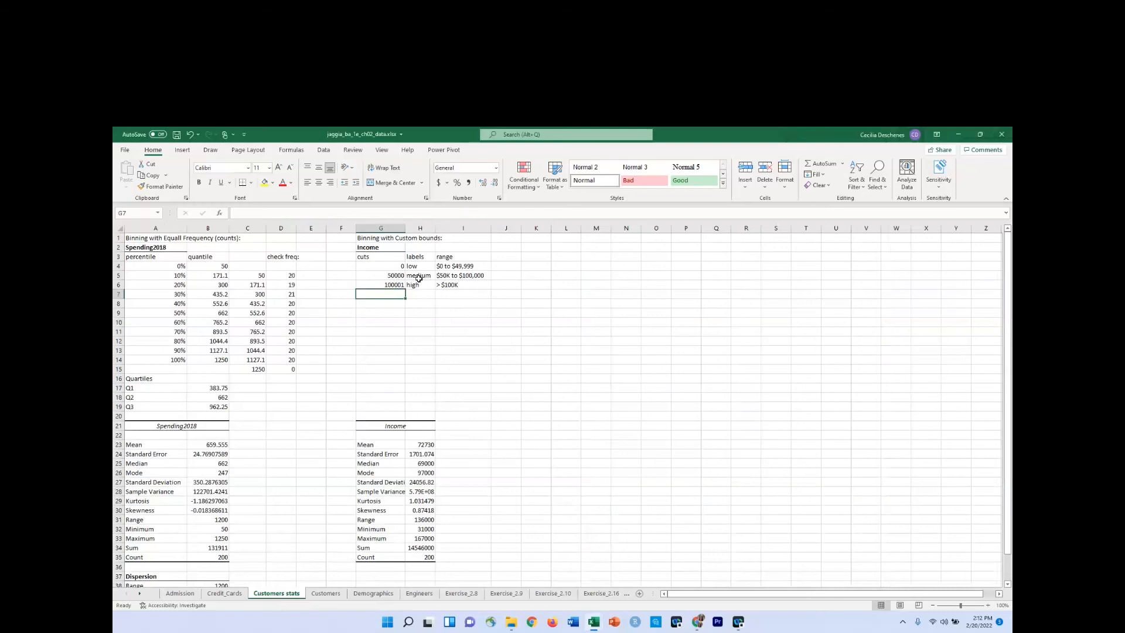
pyautogui.click(329, 594)
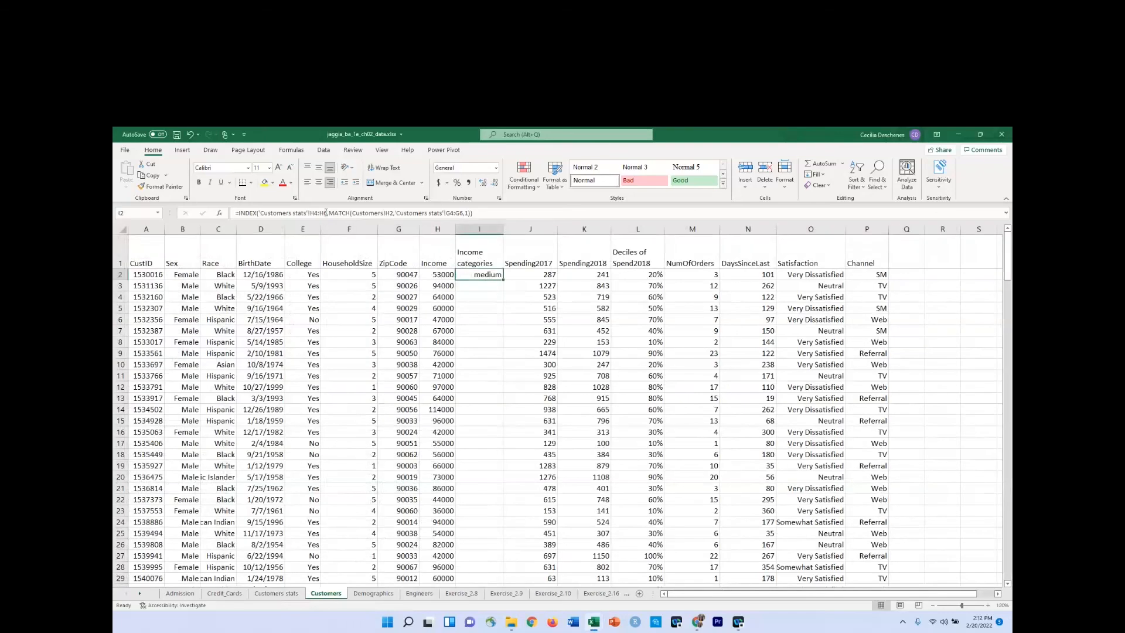
# Make the H4:H6 and G4:G6 references to Customers stats absolute in the I2 formula and enter it.
pyautogui.moveTo(326, 213); pyautogui.dragTo(310, 215)
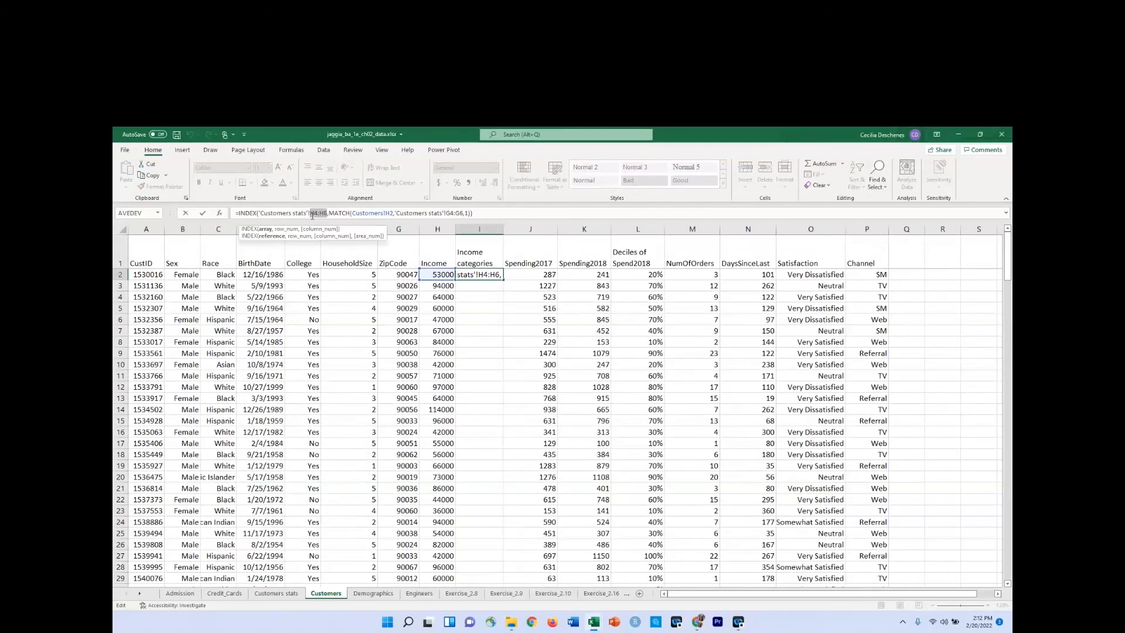
pyautogui.press('F4')
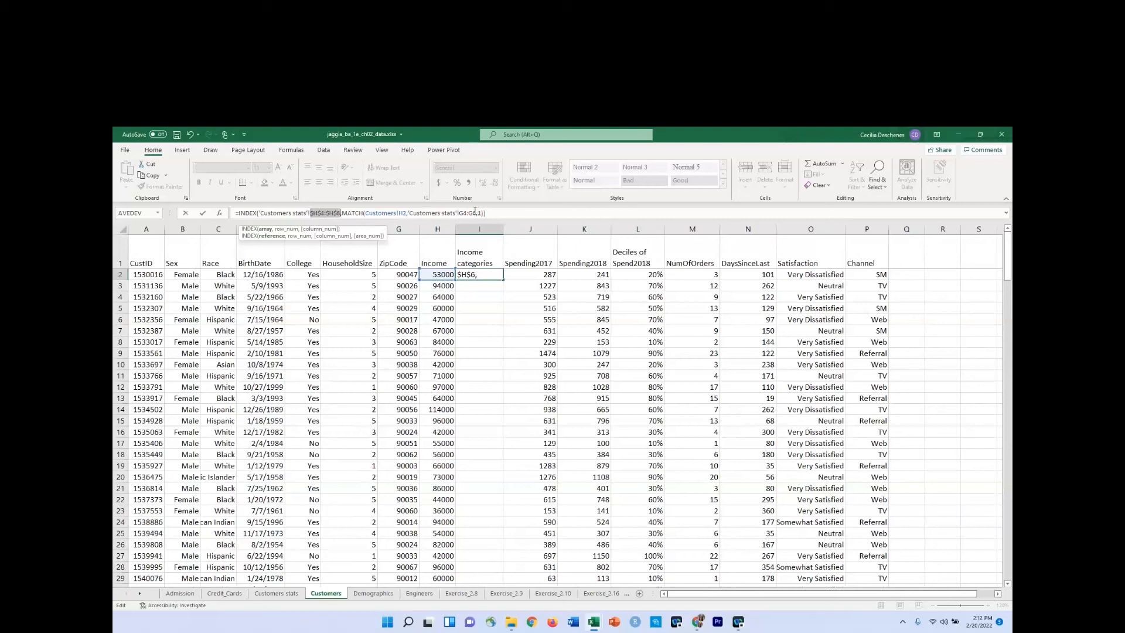
pyautogui.moveTo(478, 213); pyautogui.dragTo(462, 212)
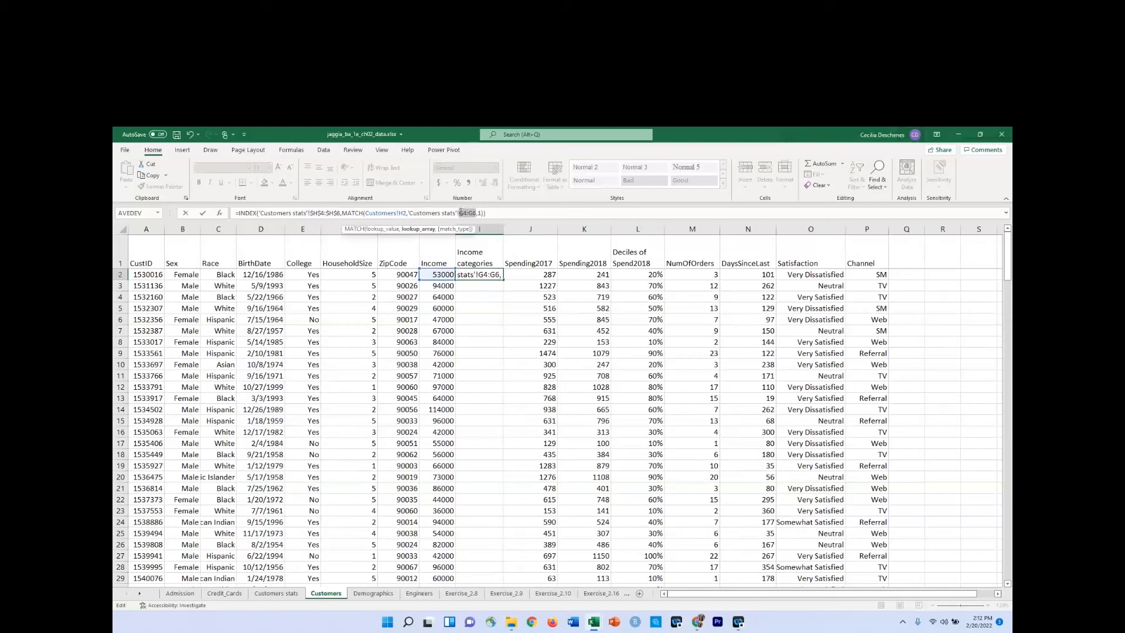
pyautogui.press('F4')
pyautogui.press('Return')
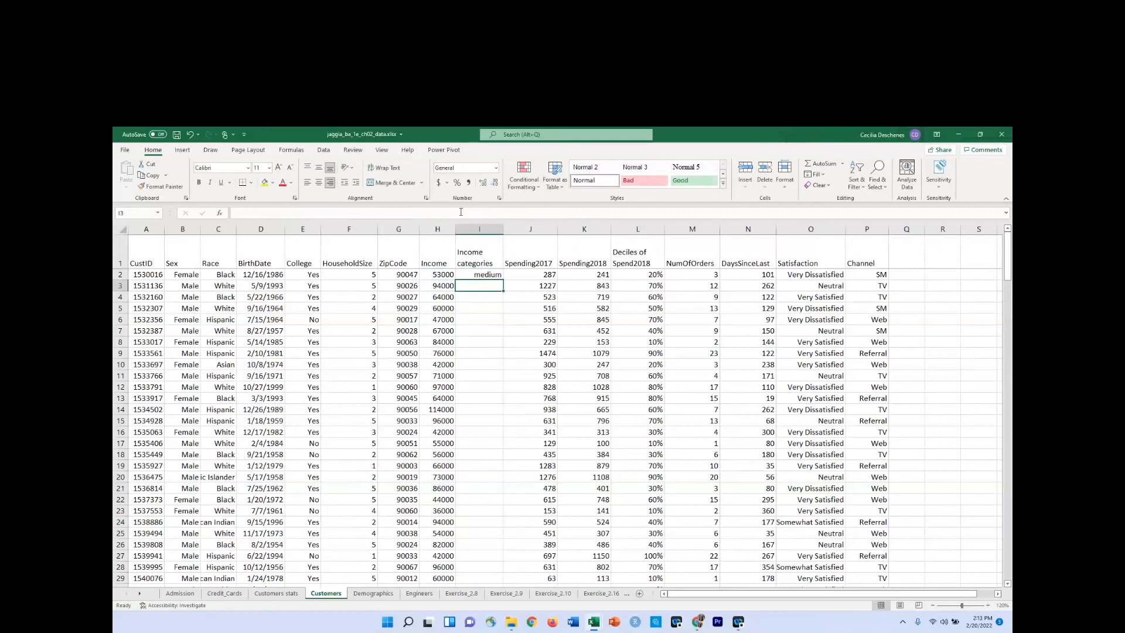
# Fill the I2 formula down the whole Income categories column and review the assigned labels.
pyautogui.click(487, 274)
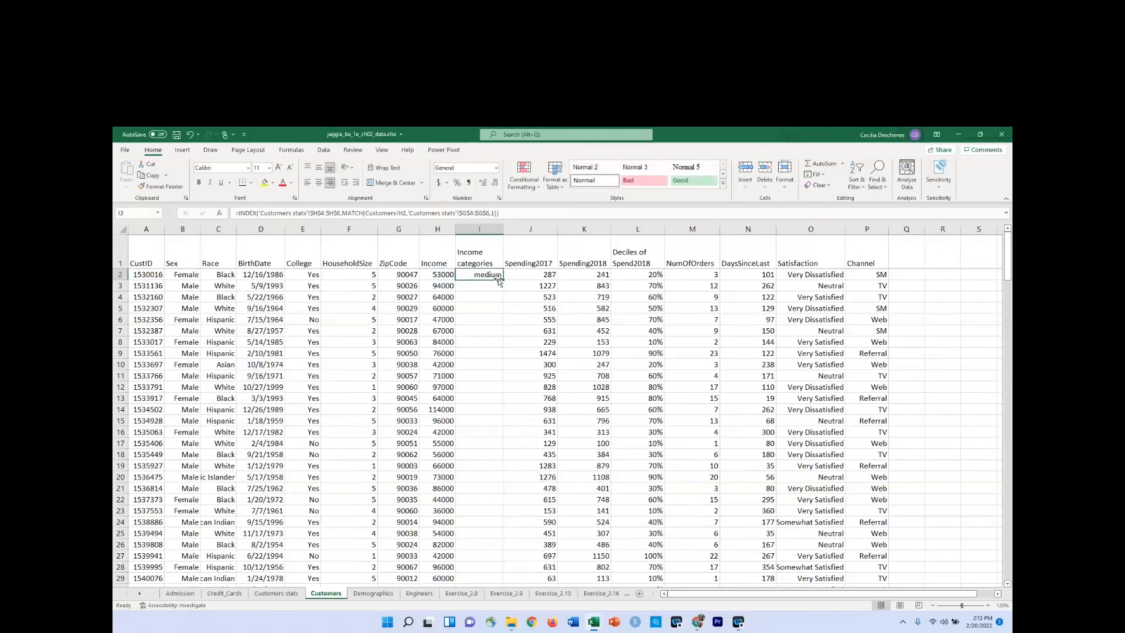
pyautogui.doubleClick(504, 279)
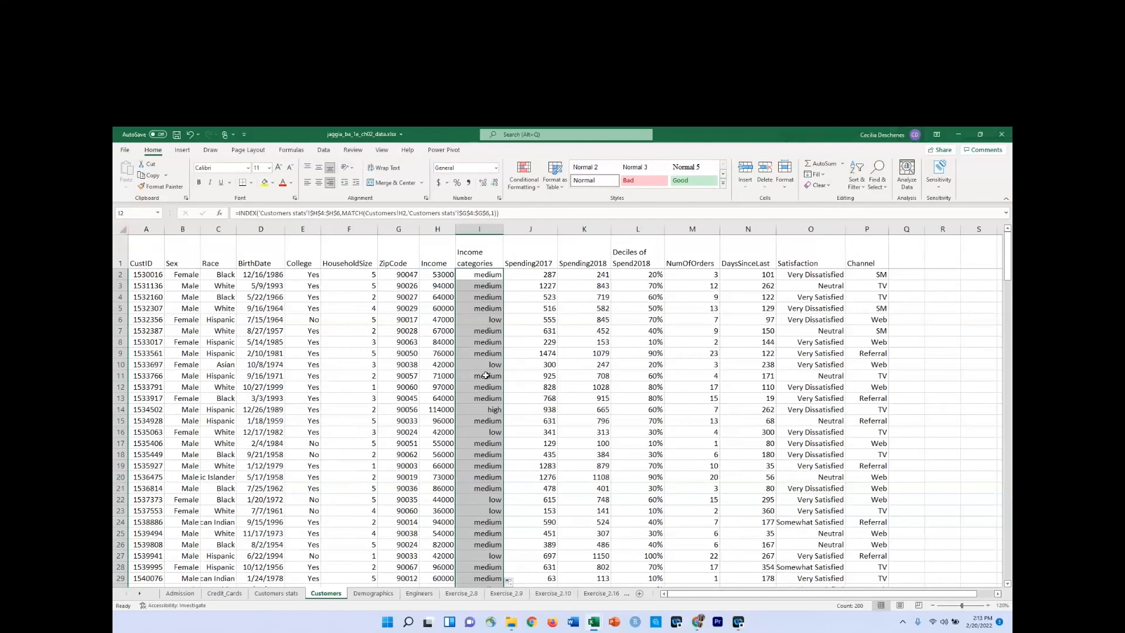
pyautogui.scroll(-7, 486, 375)
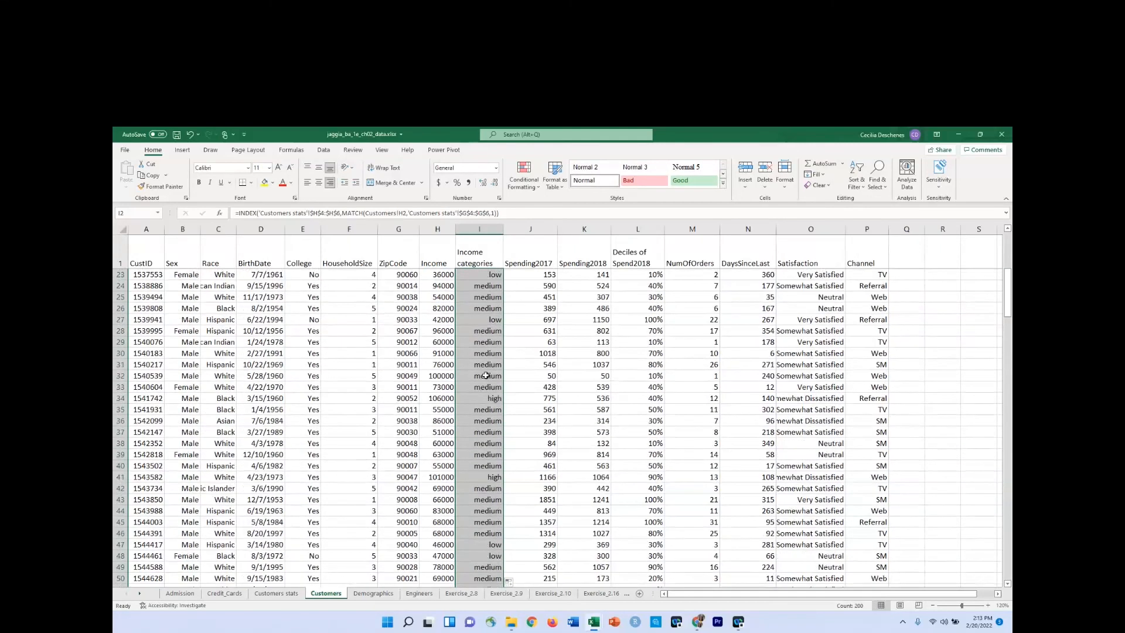
pyautogui.scroll(7, 486, 375)
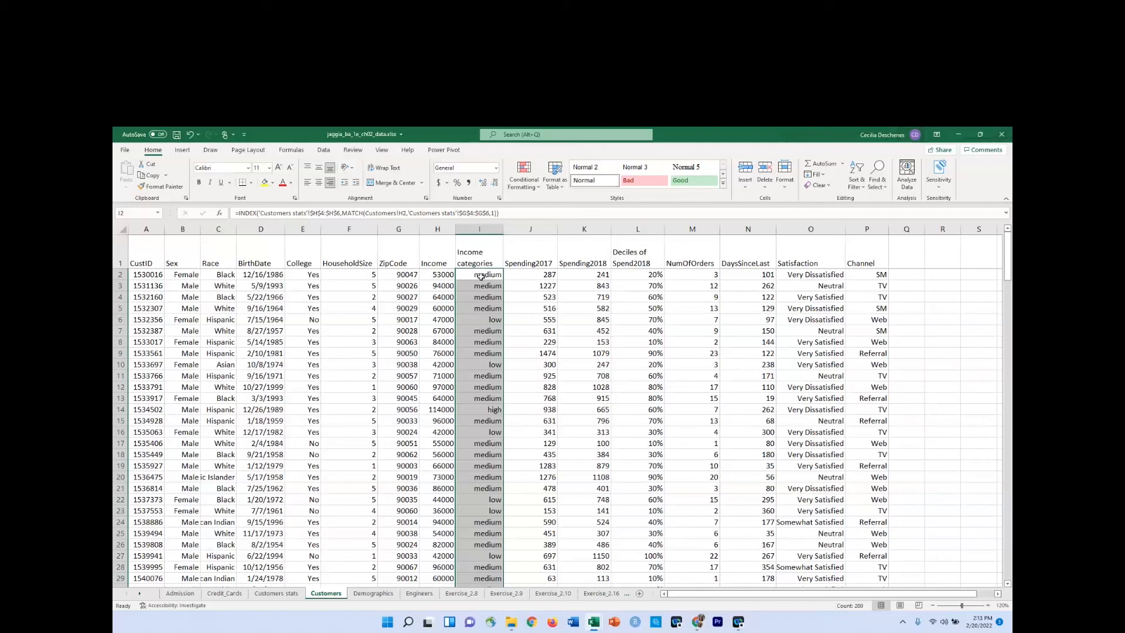
pyautogui.click(510, 231)
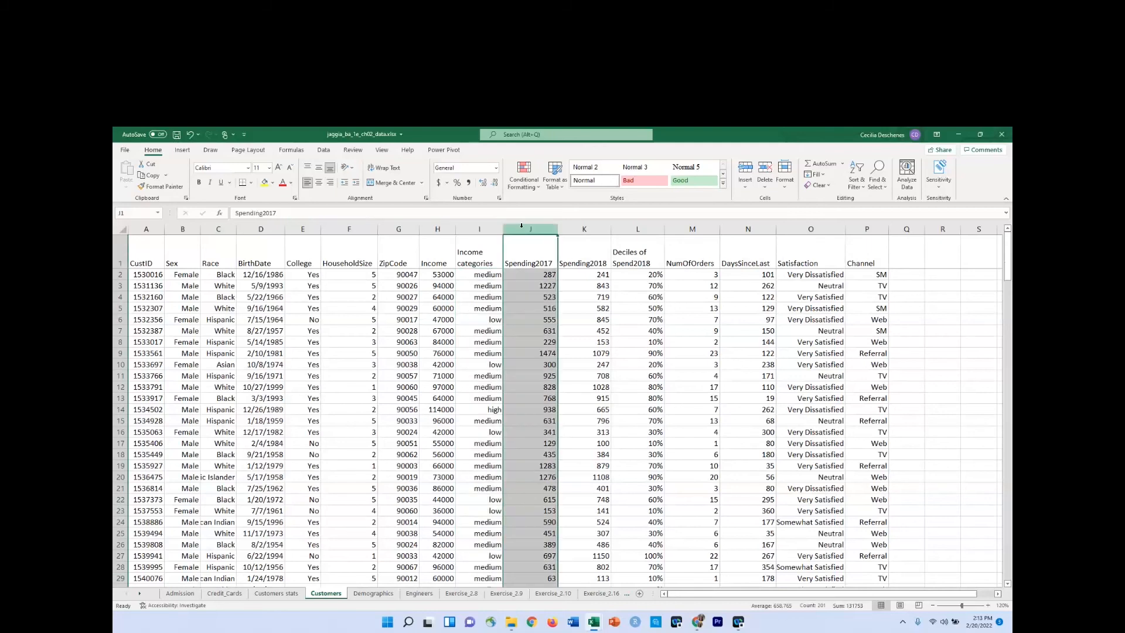
# Replace the Income categories formulas in I2:I201 with their values by copying and pasting values in place.
pyautogui.click(481, 275)
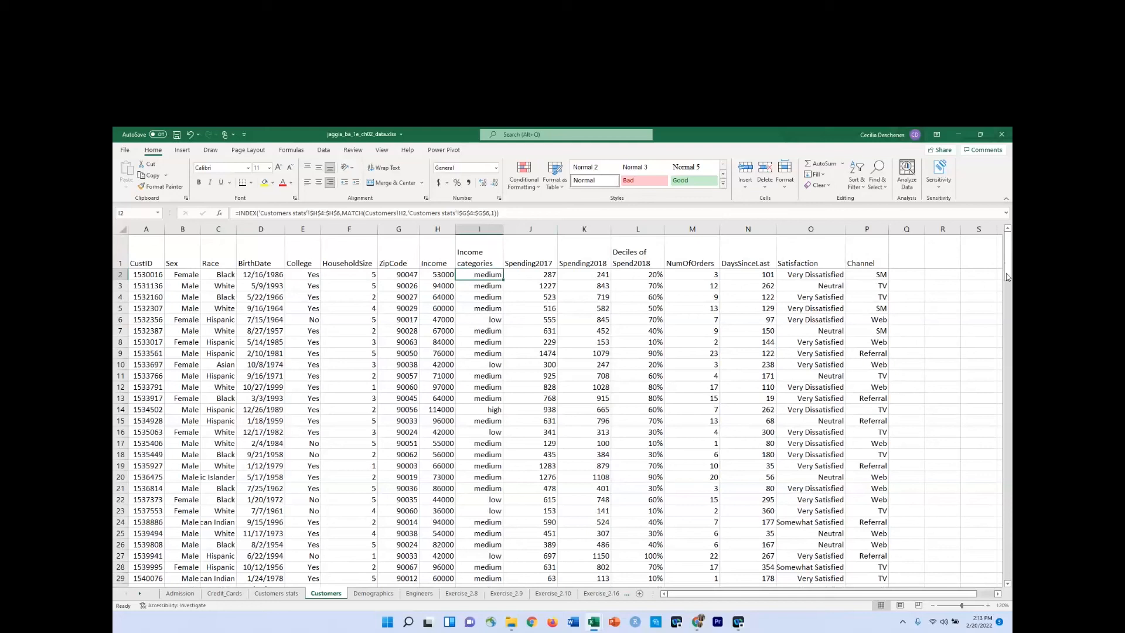
pyautogui.moveTo(1008, 273); pyautogui.dragTo(1008, 560)
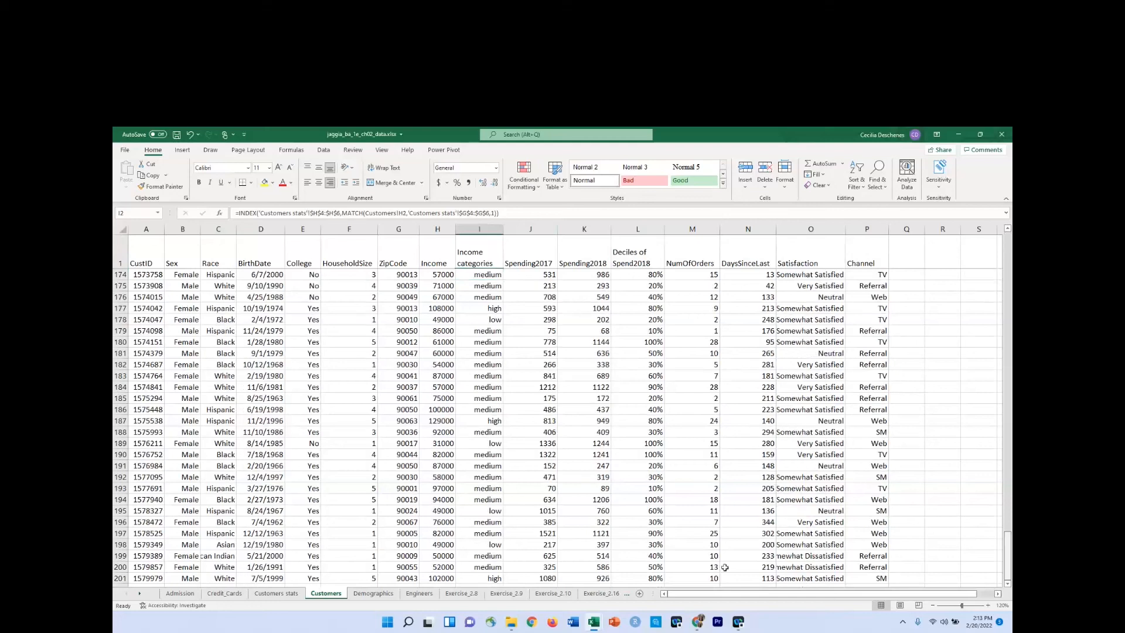
pyautogui.scroll(-2, 509, 540)
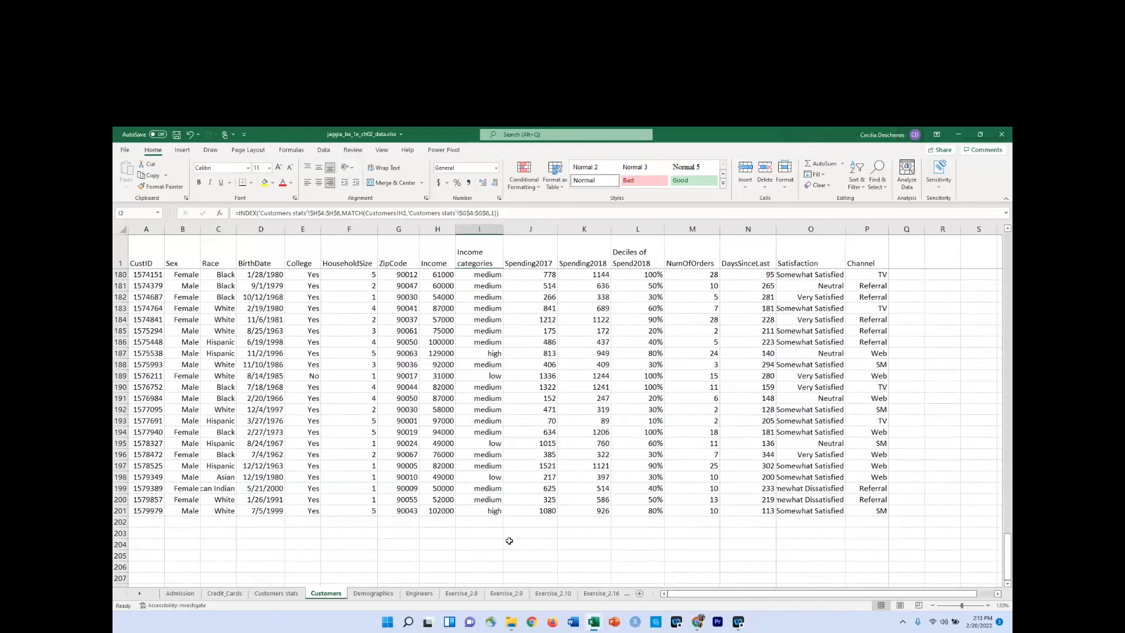
pyautogui.keyDown('shift'); pyautogui.click(484, 511); pyautogui.keyUp('shift')
pyautogui.hotkey('ctrl', 'c')
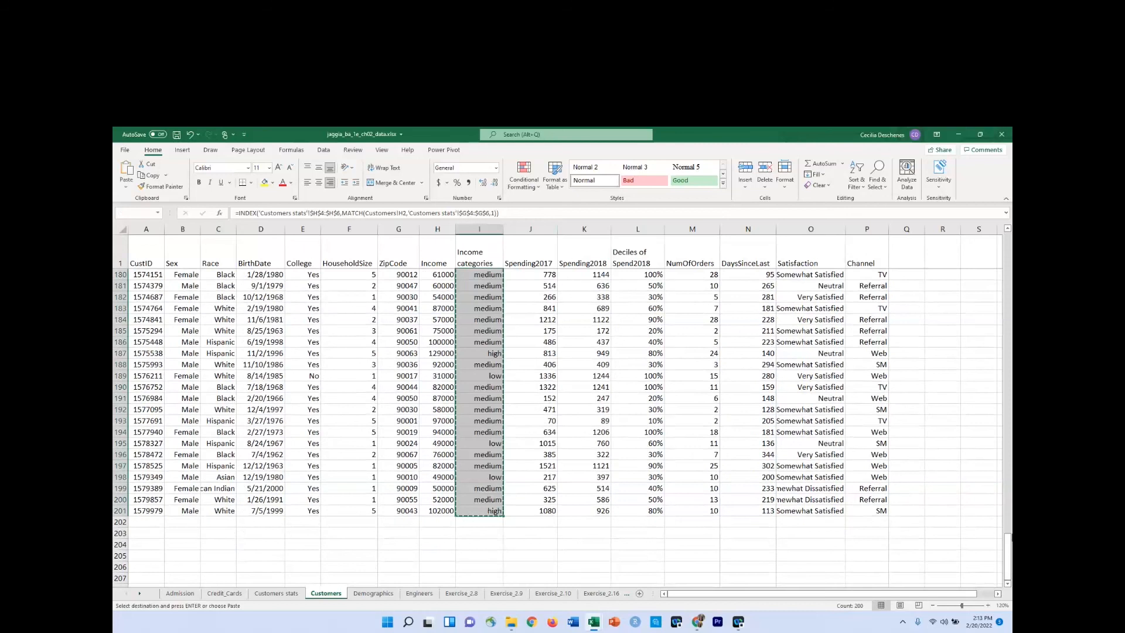
pyautogui.moveTo(1008, 557); pyautogui.dragTo(1008, 556)
pyautogui.moveTo(1008, 255); pyautogui.dragTo(1008, 240)
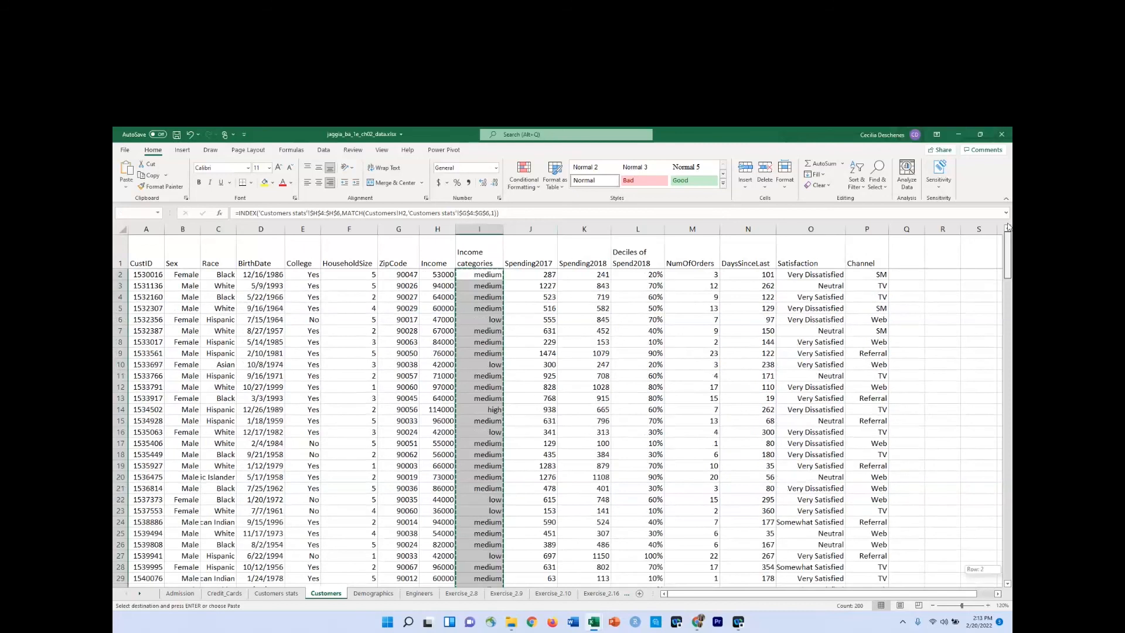
pyautogui.click(472, 275)
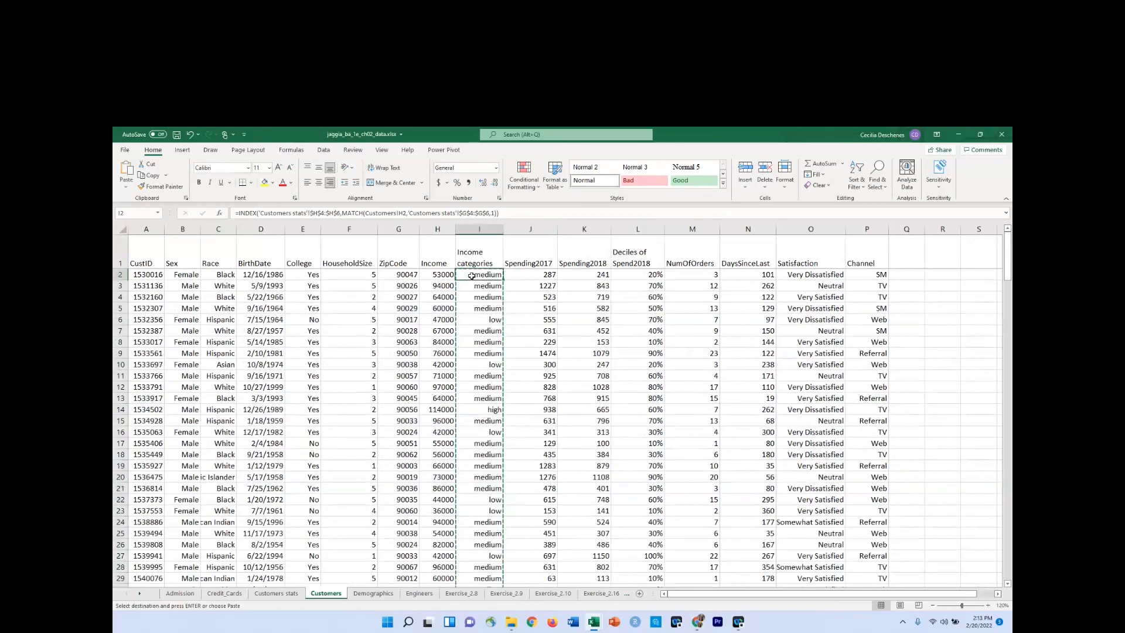
pyautogui.rightClick(472, 276)
pyautogui.click(510, 326)
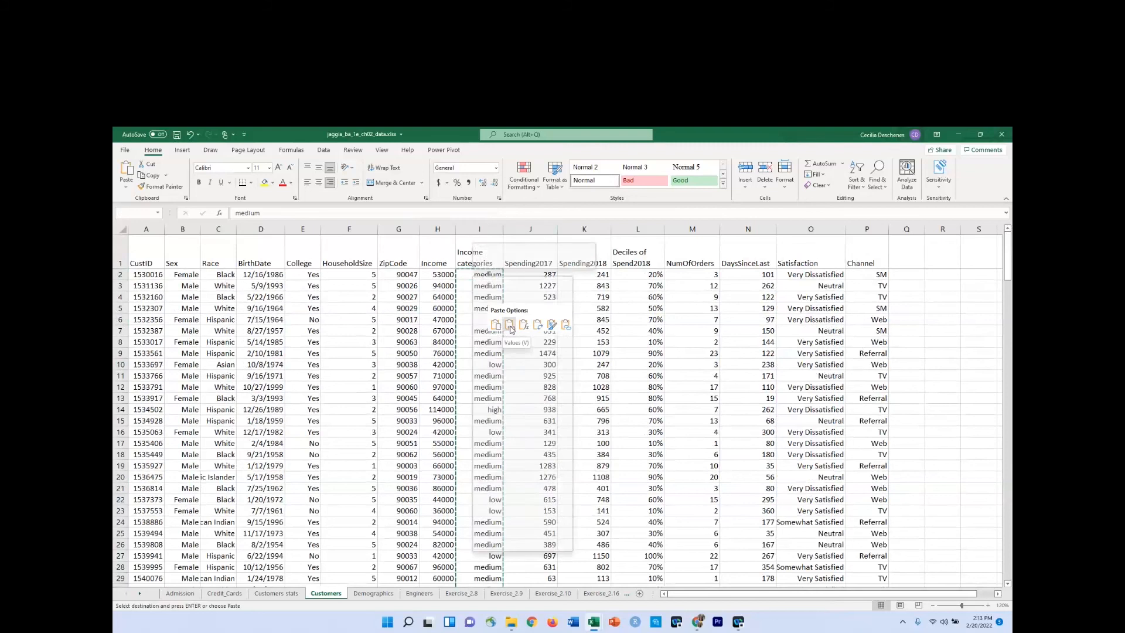
pyautogui.click(485, 283)
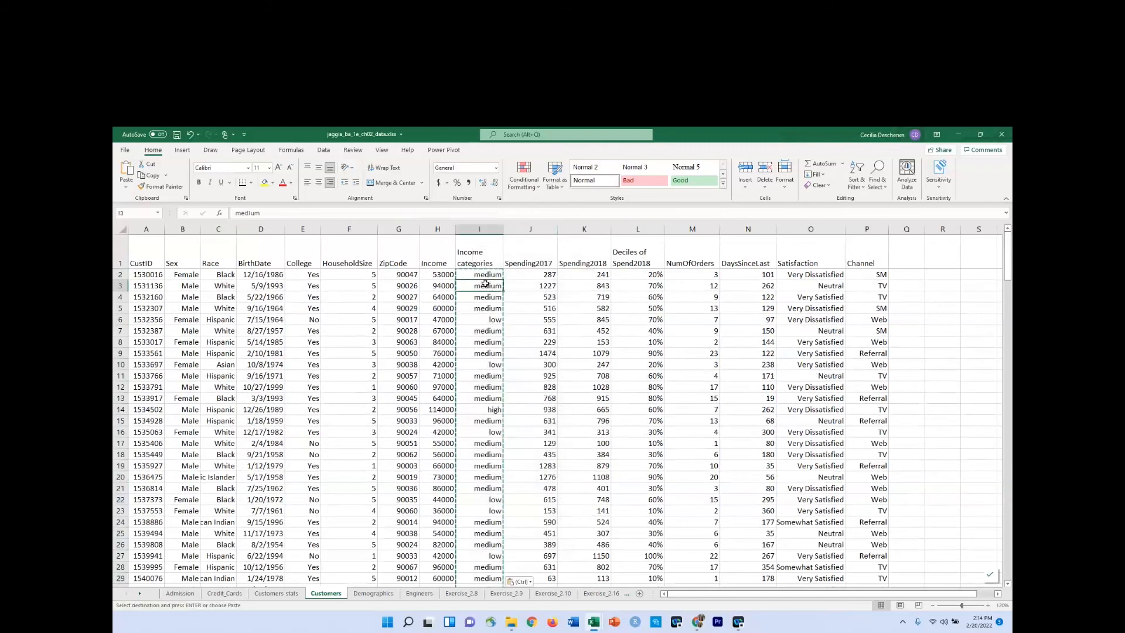
pyautogui.click(484, 319)
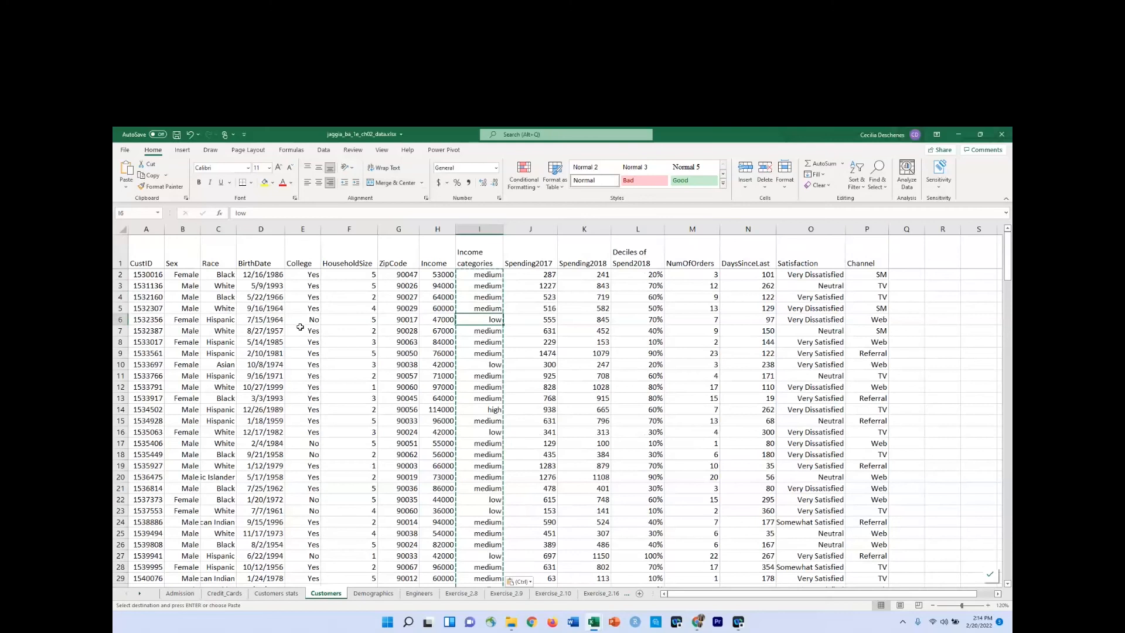
pyautogui.press('Escape')
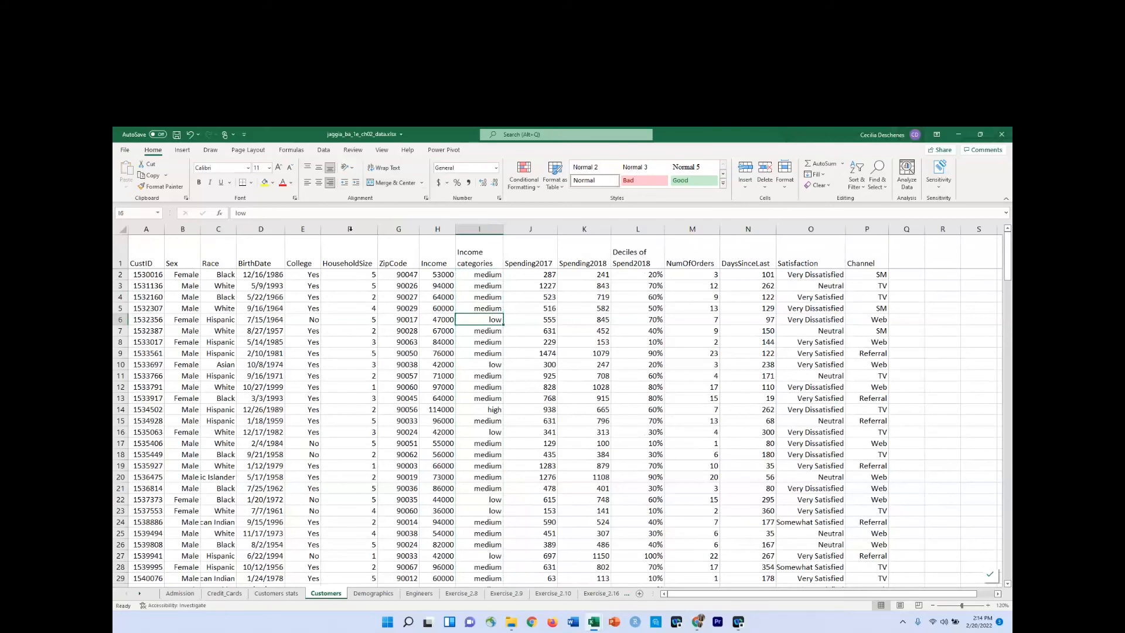
# Sort the Customers data by Income on cell values, smallest to largest.
pyautogui.click(324, 149)
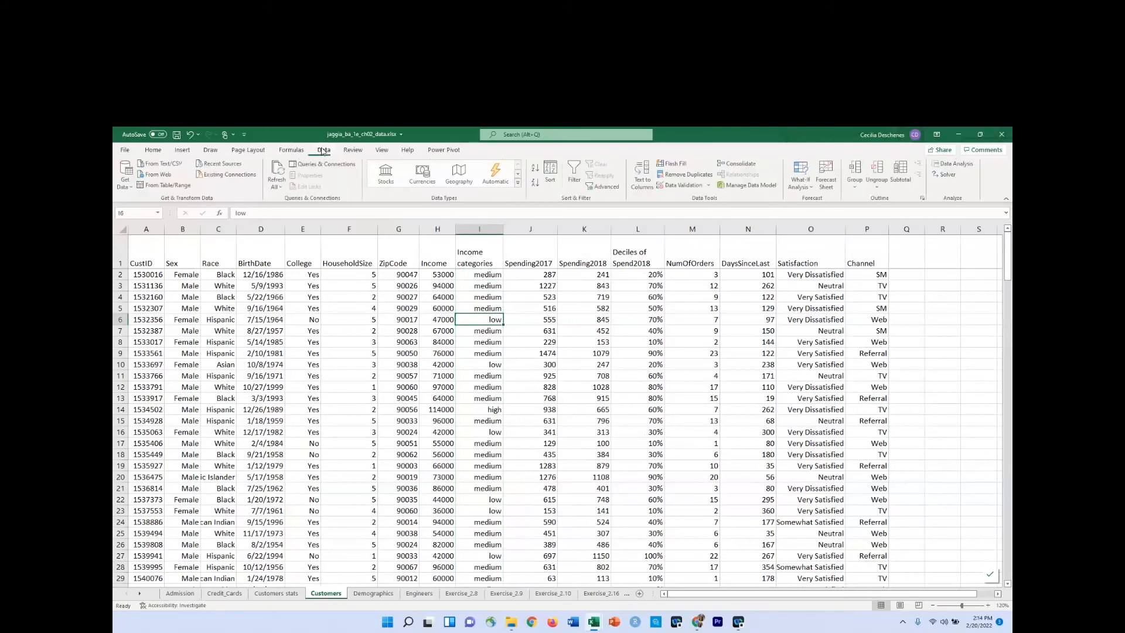
pyautogui.click(557, 171)
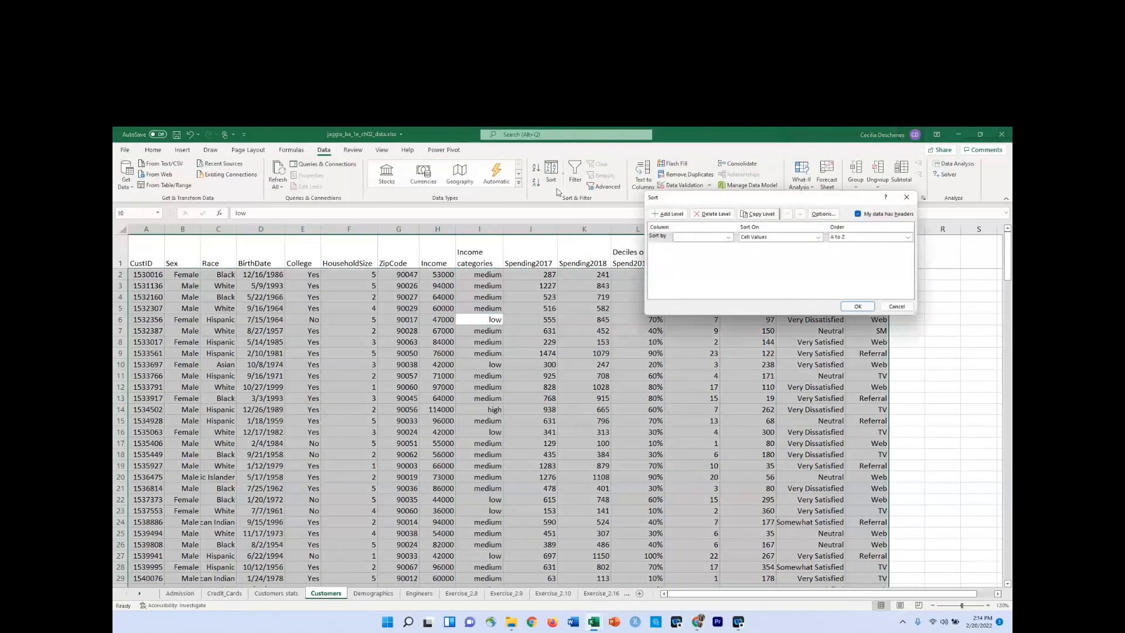
pyautogui.click(729, 238)
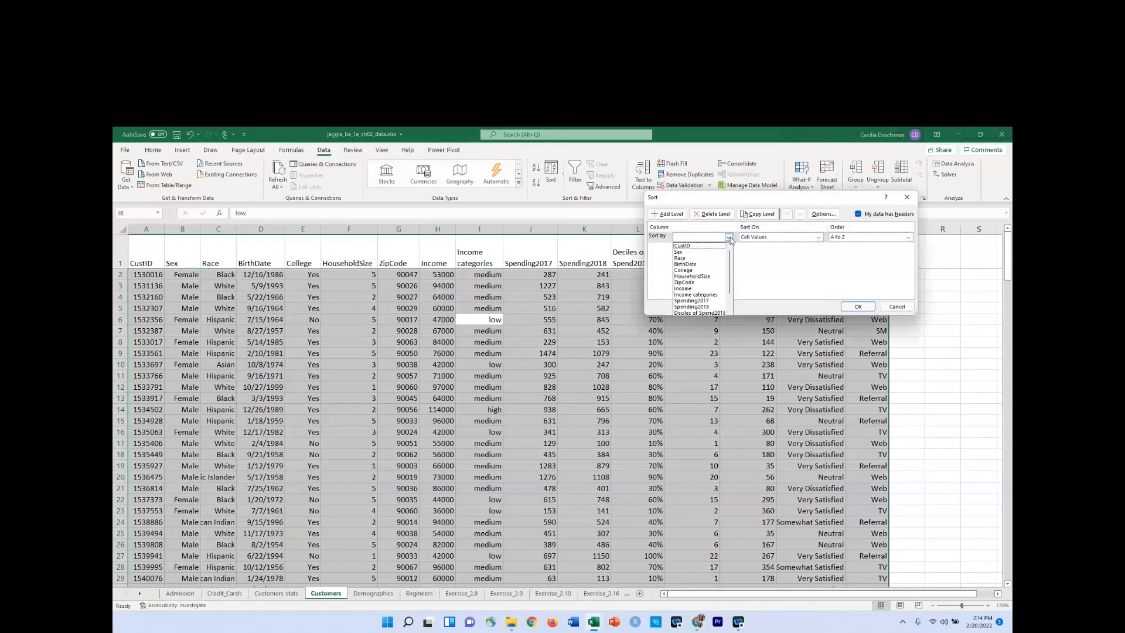
pyautogui.click(690, 289)
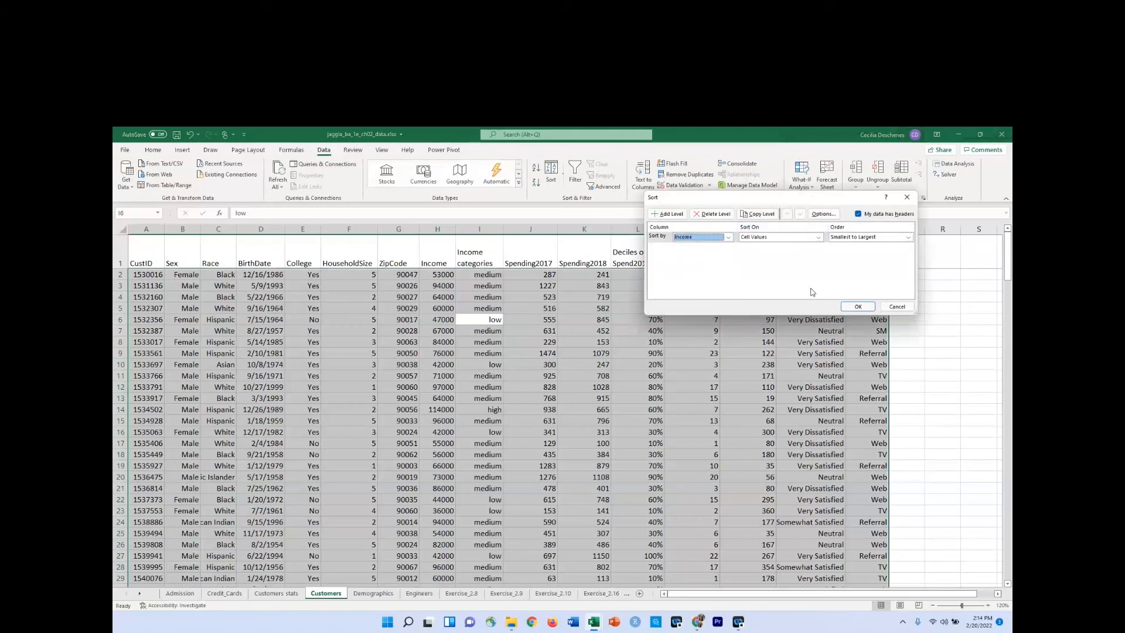
pyautogui.click(857, 307)
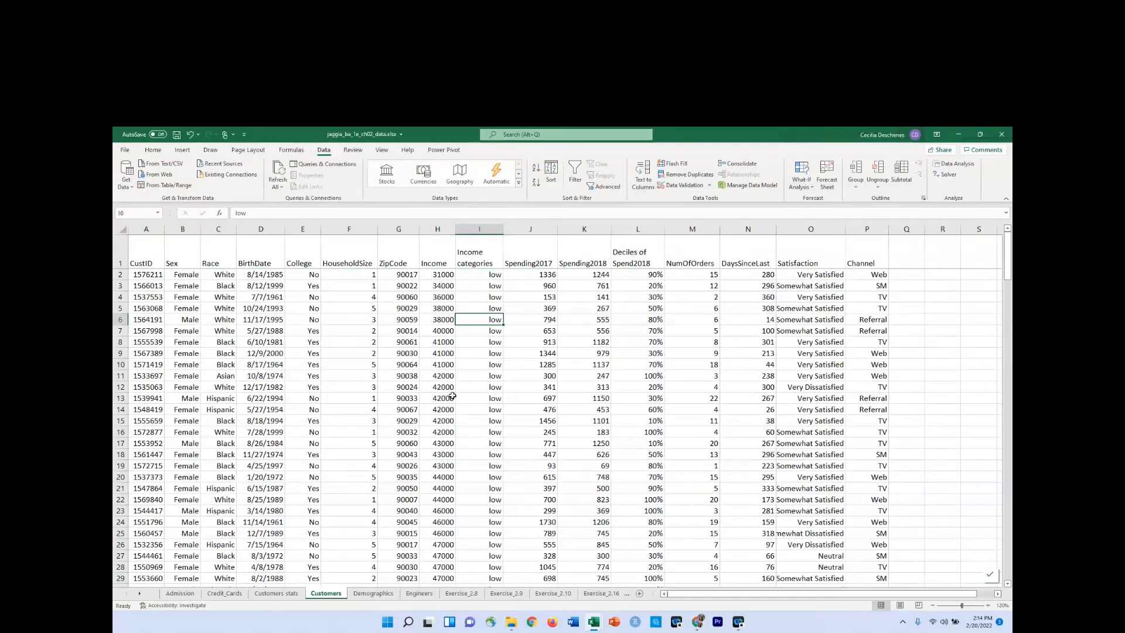
# Check where the income categories change from low to medium and from medium to high in the sorted rows.
pyautogui.scroll(-3, 453, 396)
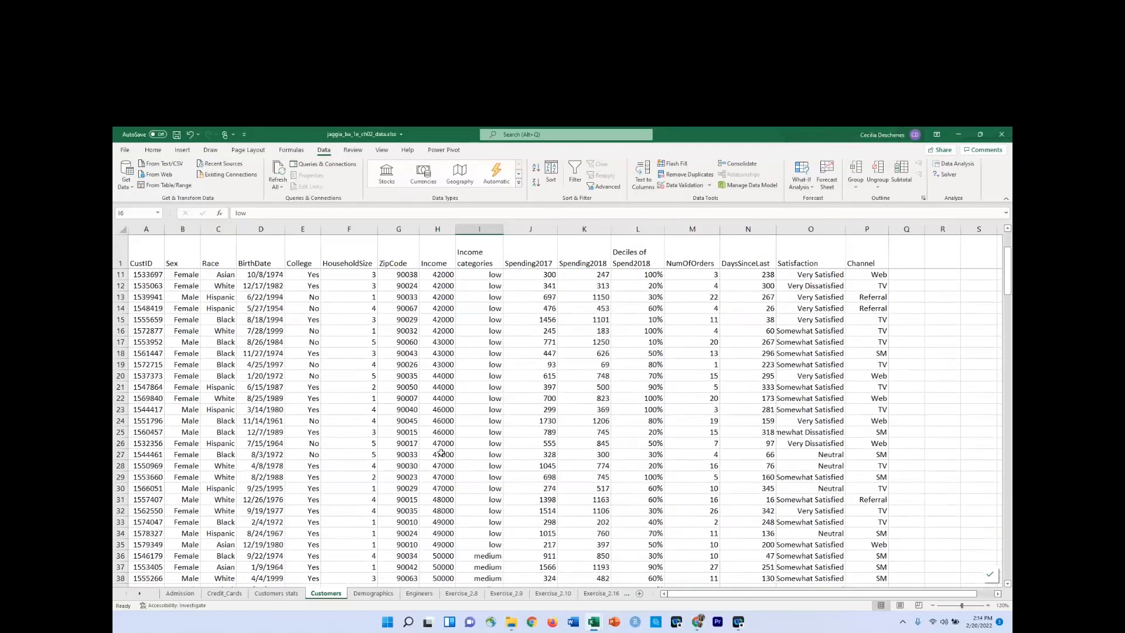
pyautogui.scroll(-2, 439, 479)
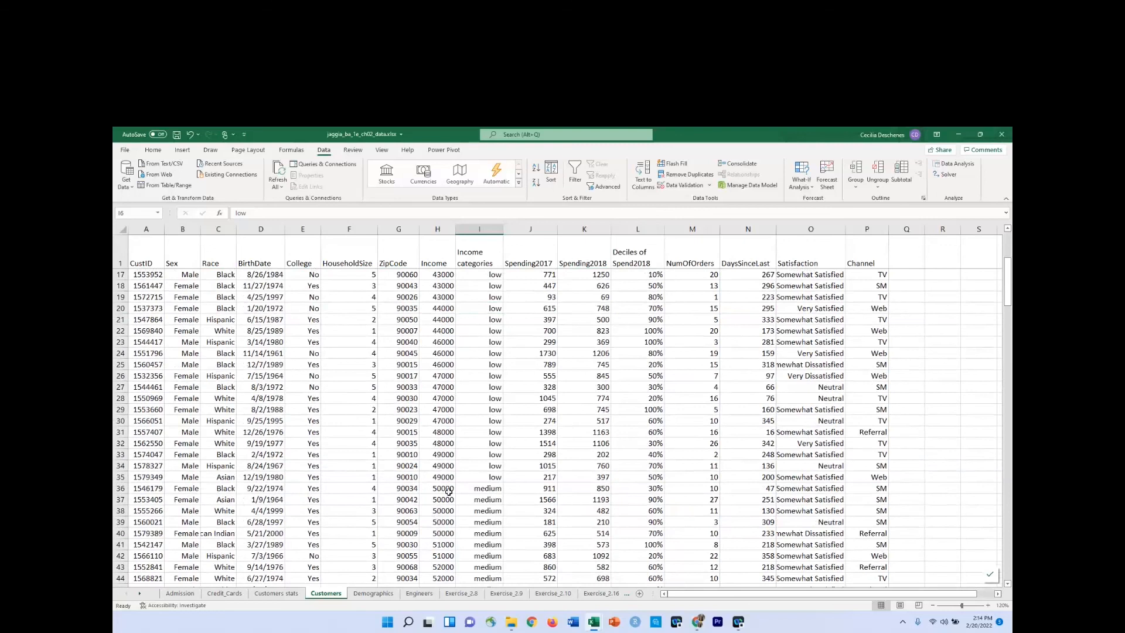
pyautogui.scroll(-3, 473, 497)
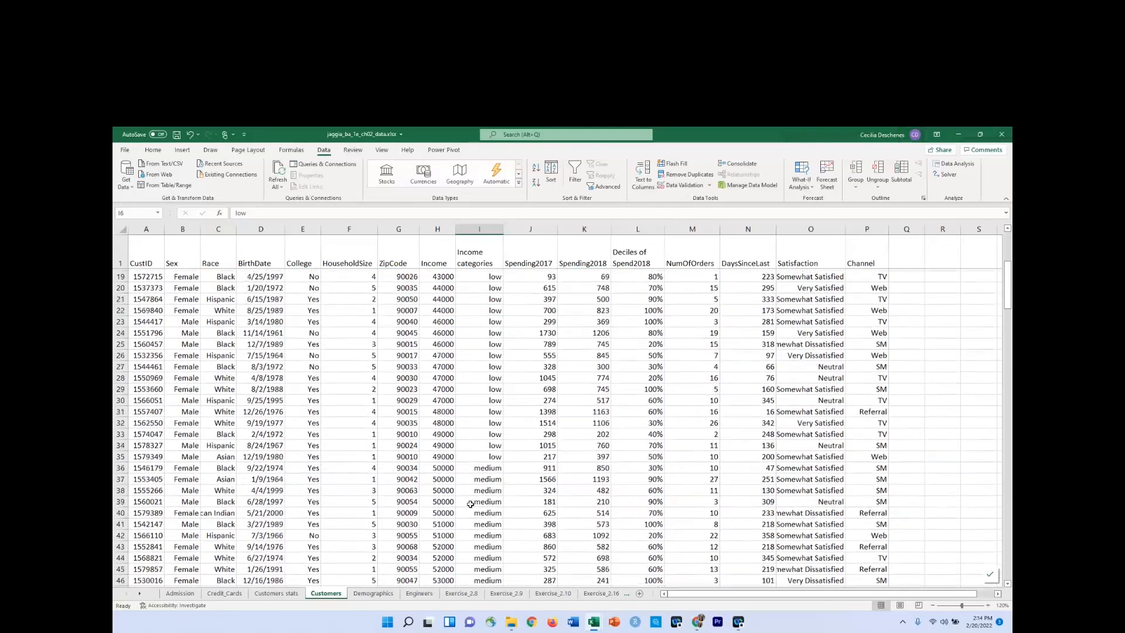
pyautogui.scroll(-17, 471, 503)
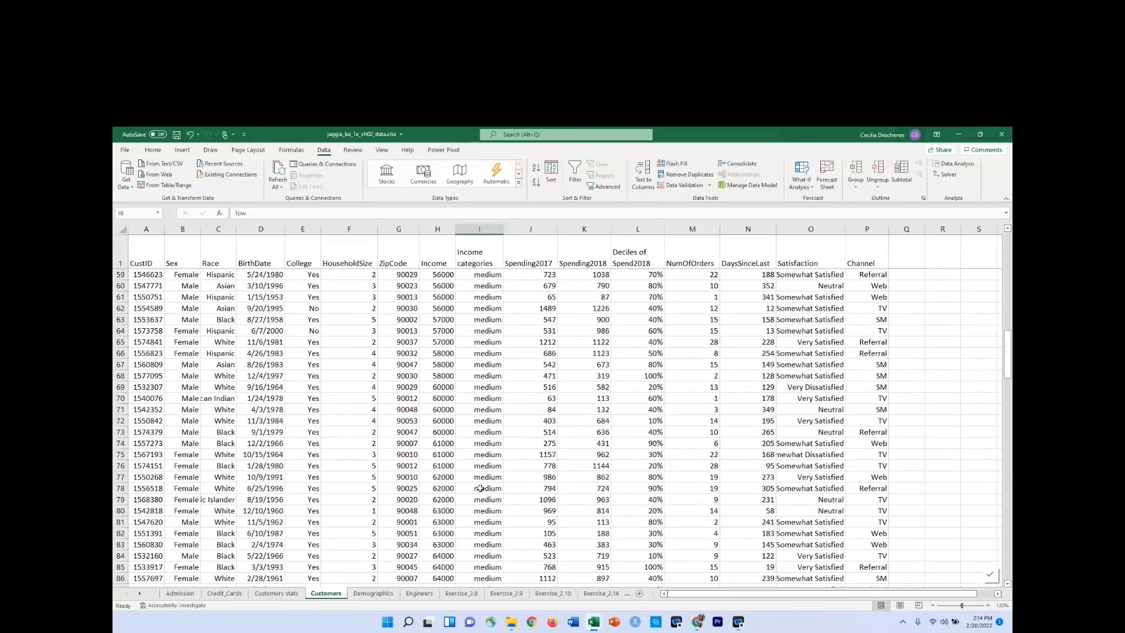
pyautogui.scroll(-20, 485, 492)
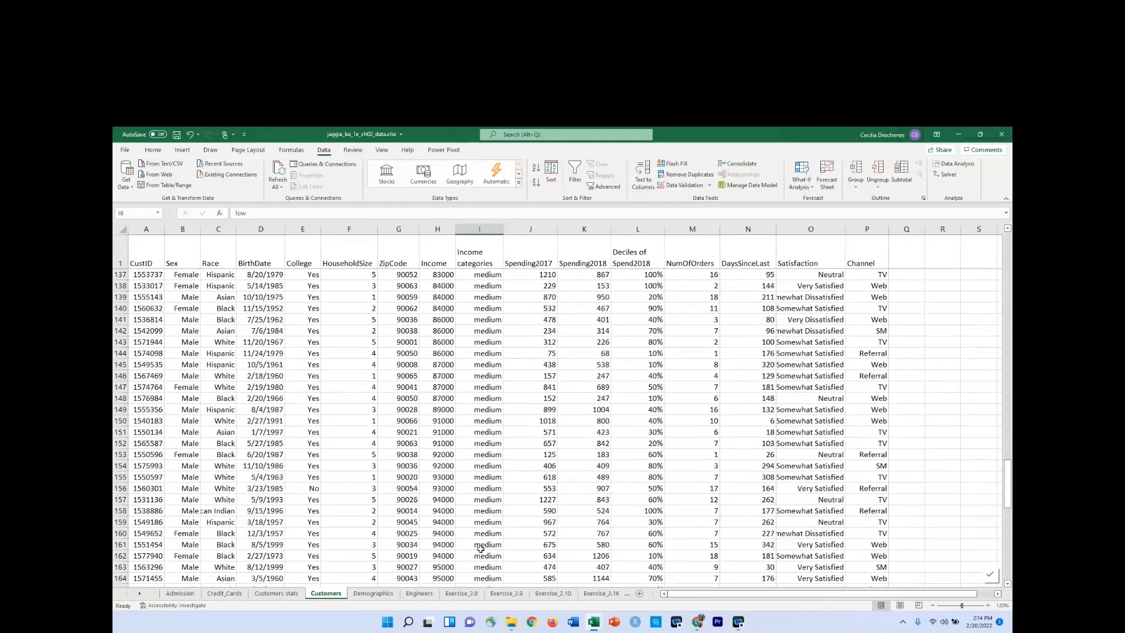
pyautogui.scroll(-9, 484, 546)
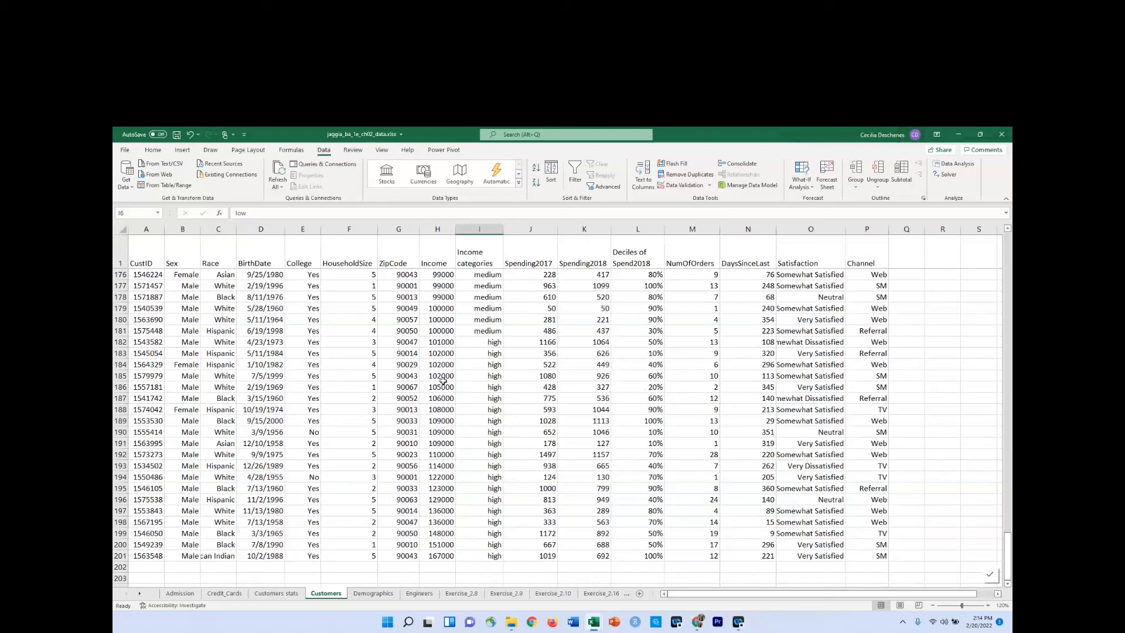
# Add the header "freq" in J3 on the Customers stats sheet, beside the income range column.
pyautogui.click(277, 594)
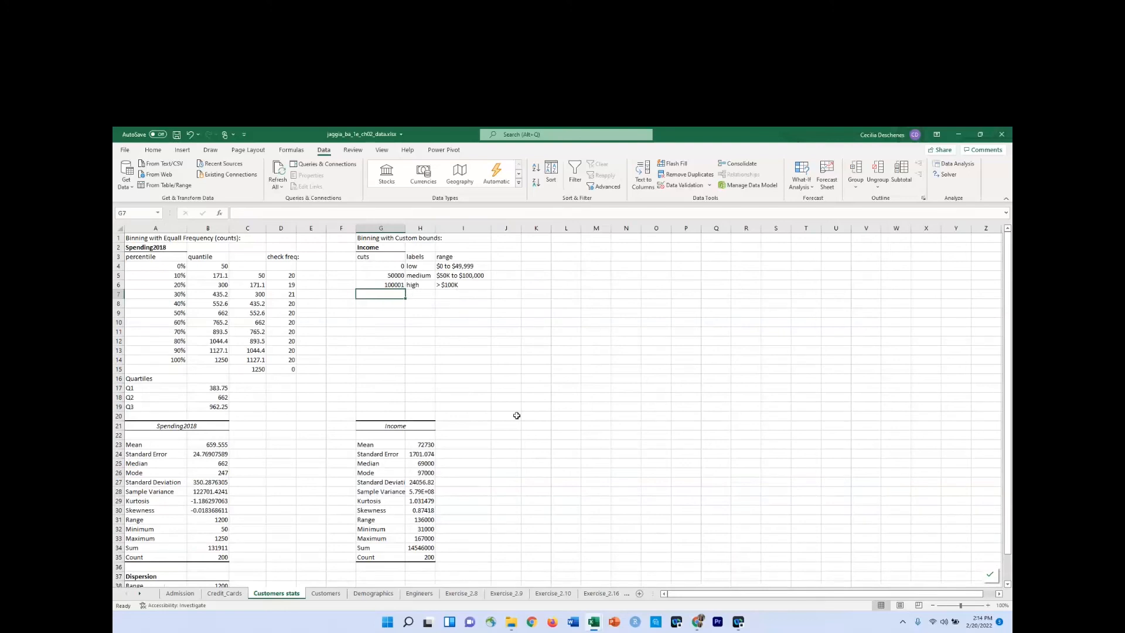
pyautogui.click(511, 257)
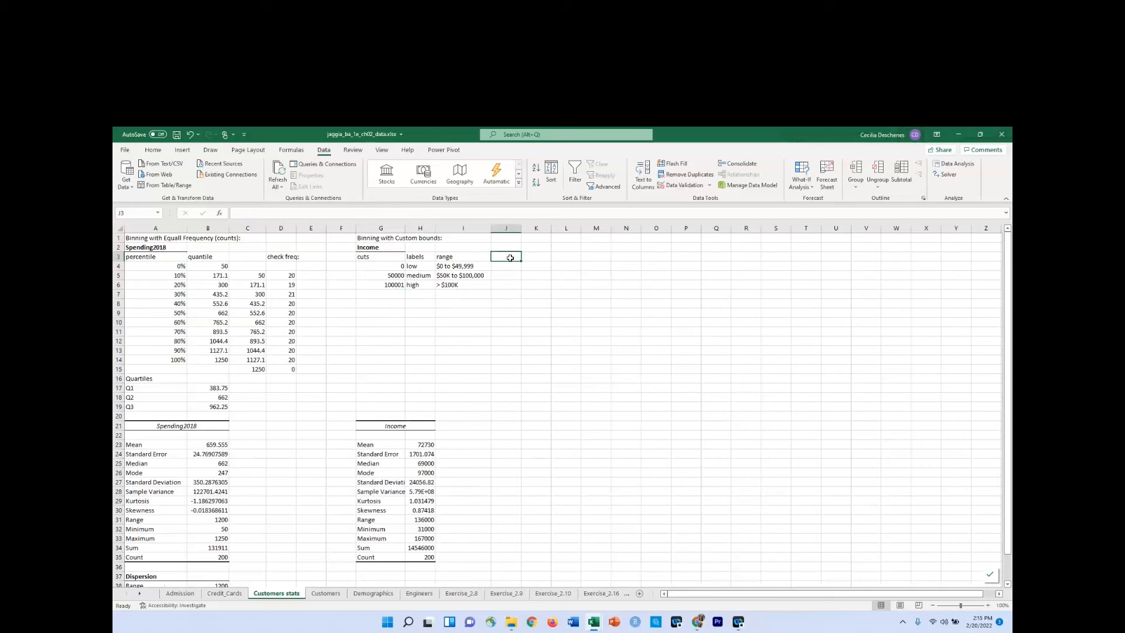
pyautogui.write('freq')
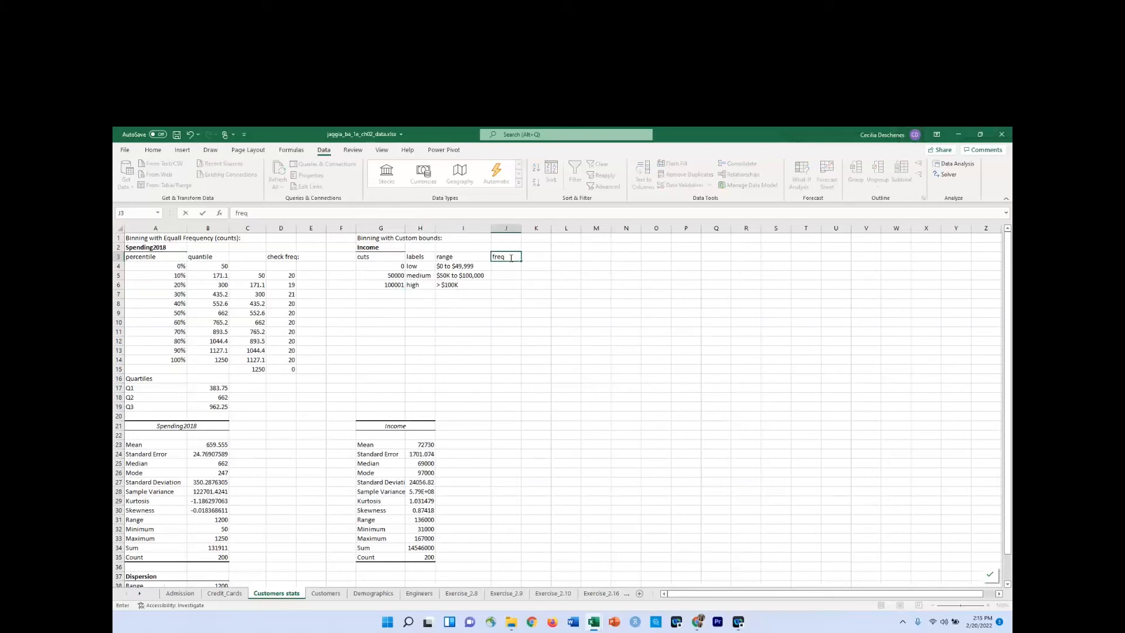
pyautogui.press('Return')
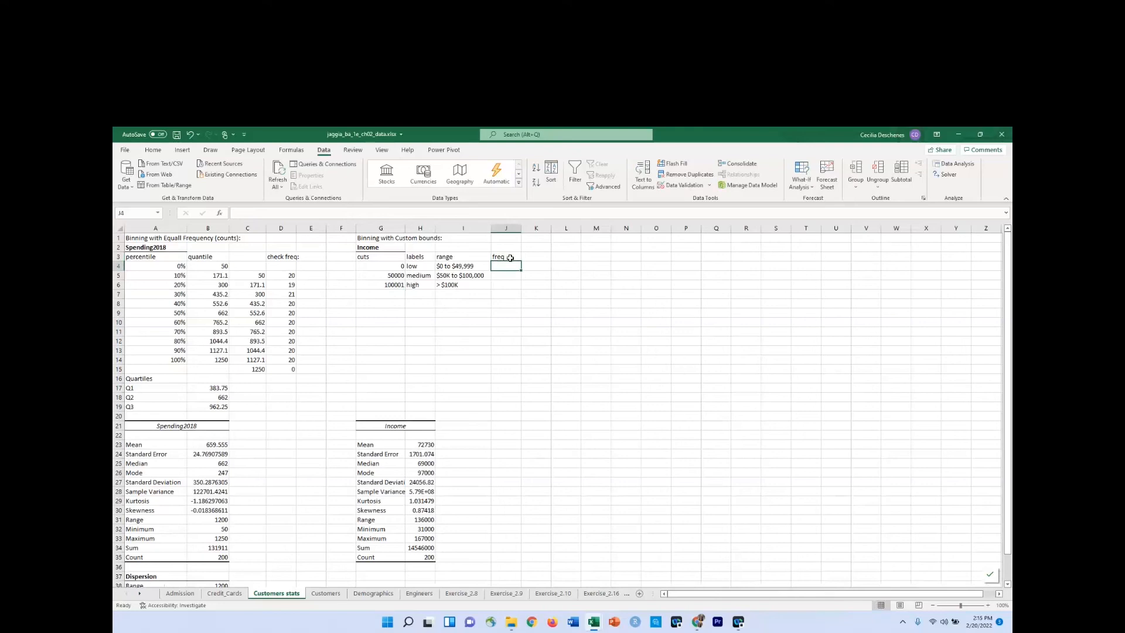
# Enter a COUNTIF formula in J4 that counts "low" in the Customers sheet's Income categories column I.
pyautogui.write('=counti')
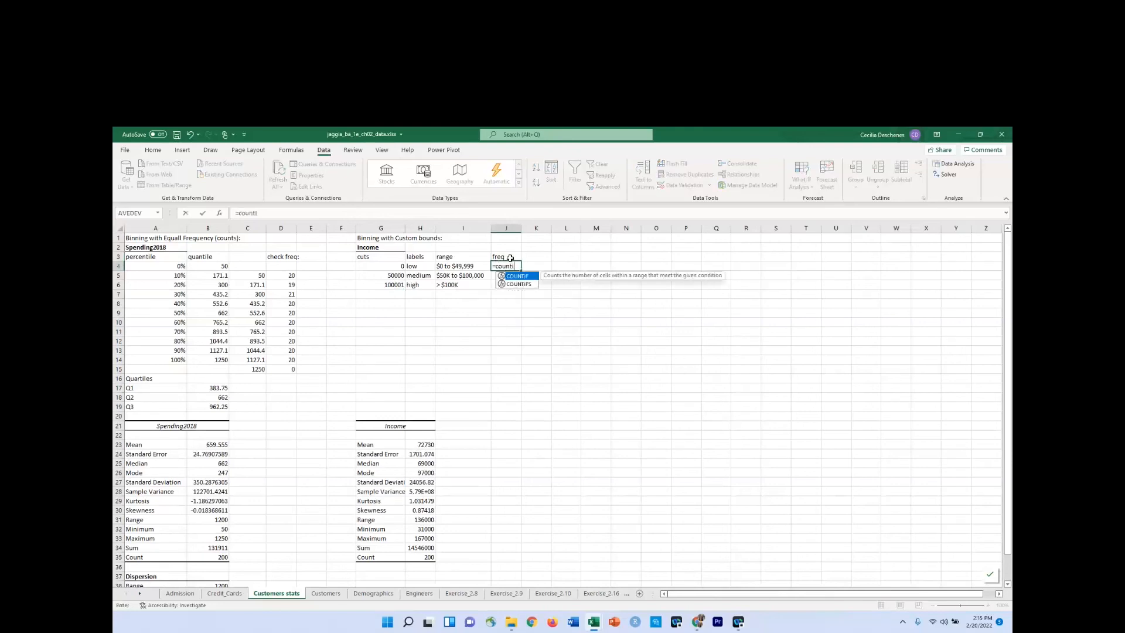
pyautogui.press('Tab')
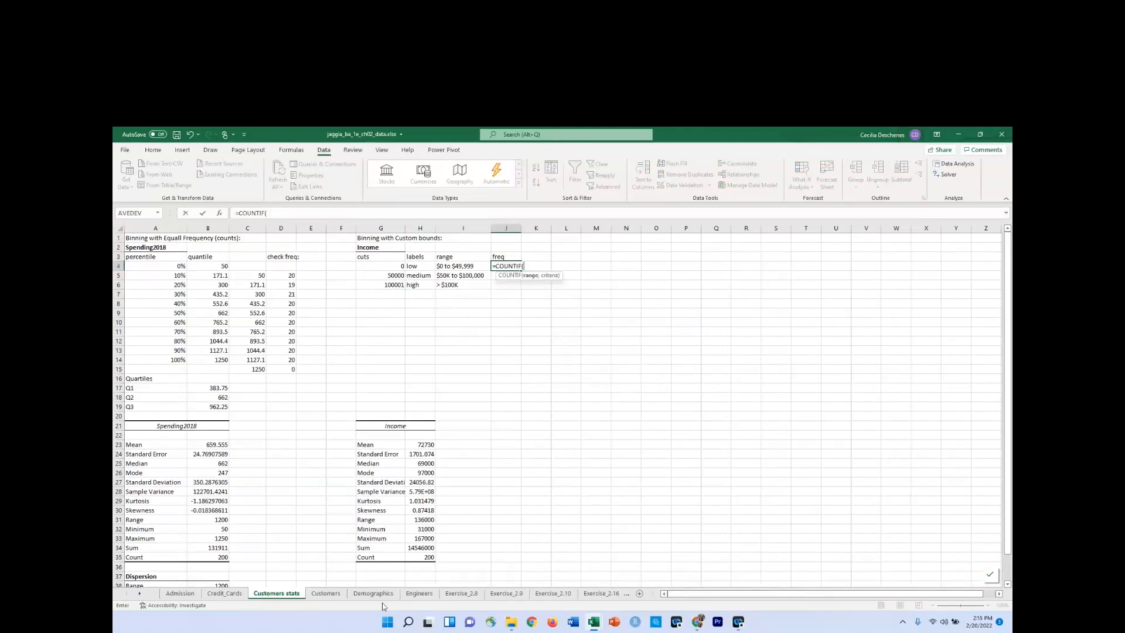
pyautogui.click(325, 593)
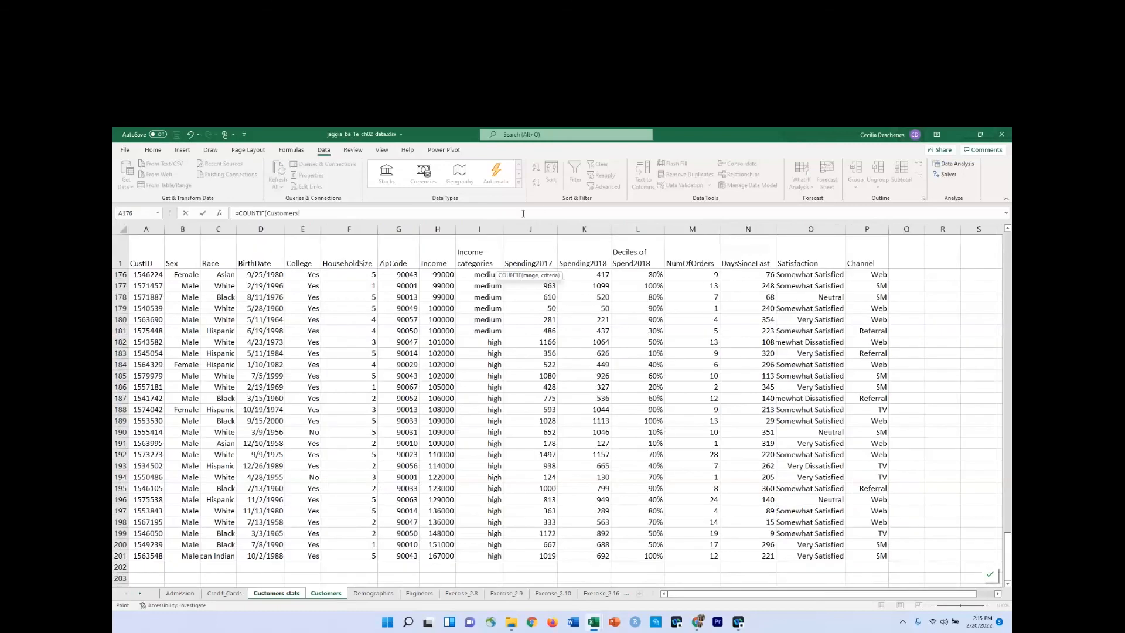
pyautogui.click(486, 230)
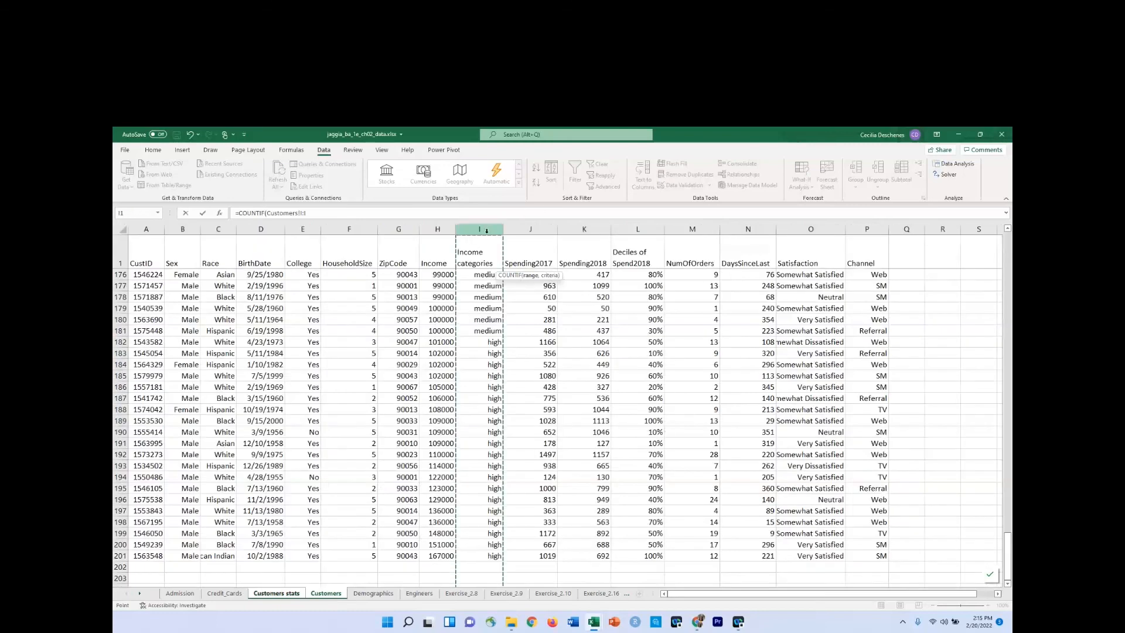
pyautogui.write(',"low')
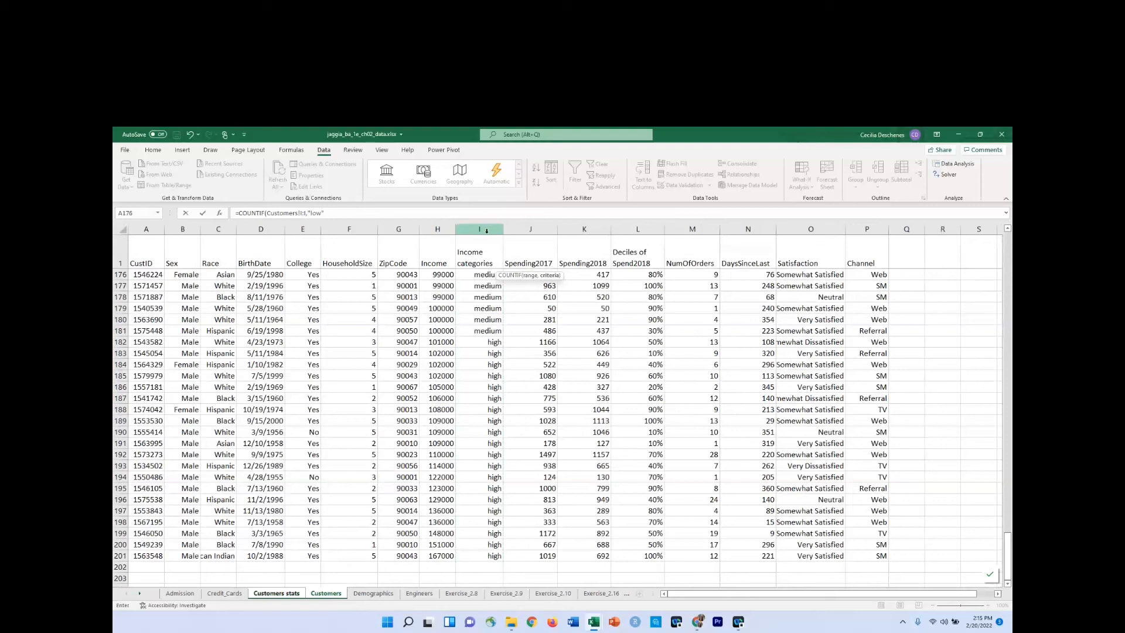
pyautogui.write('")')
pyautogui.press('Return')
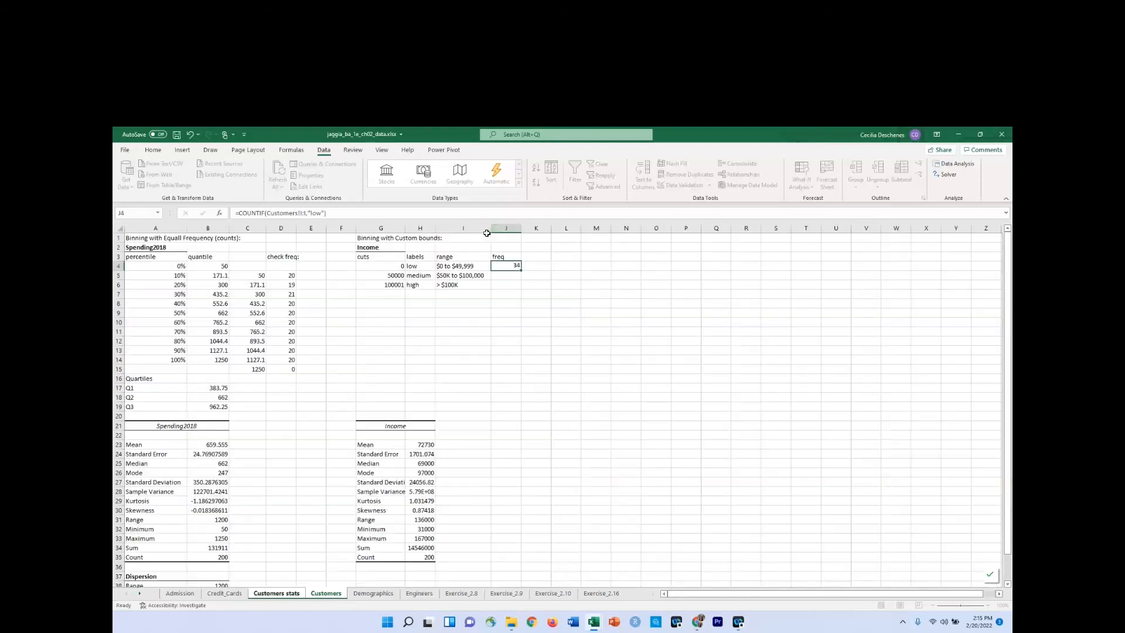
# Copy the J4 COUNTIF formula down to J6 and change the criterion in J5 to "medium".
pyautogui.click(508, 267)
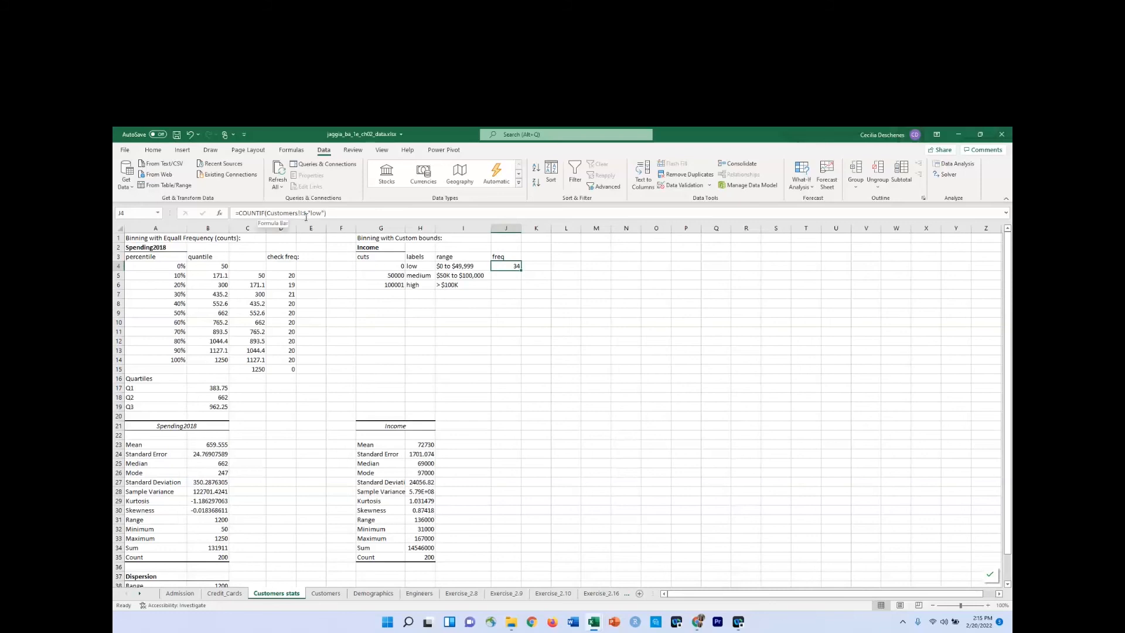
pyautogui.moveTo(521, 270); pyautogui.dragTo(518, 287)
pyautogui.click(508, 273)
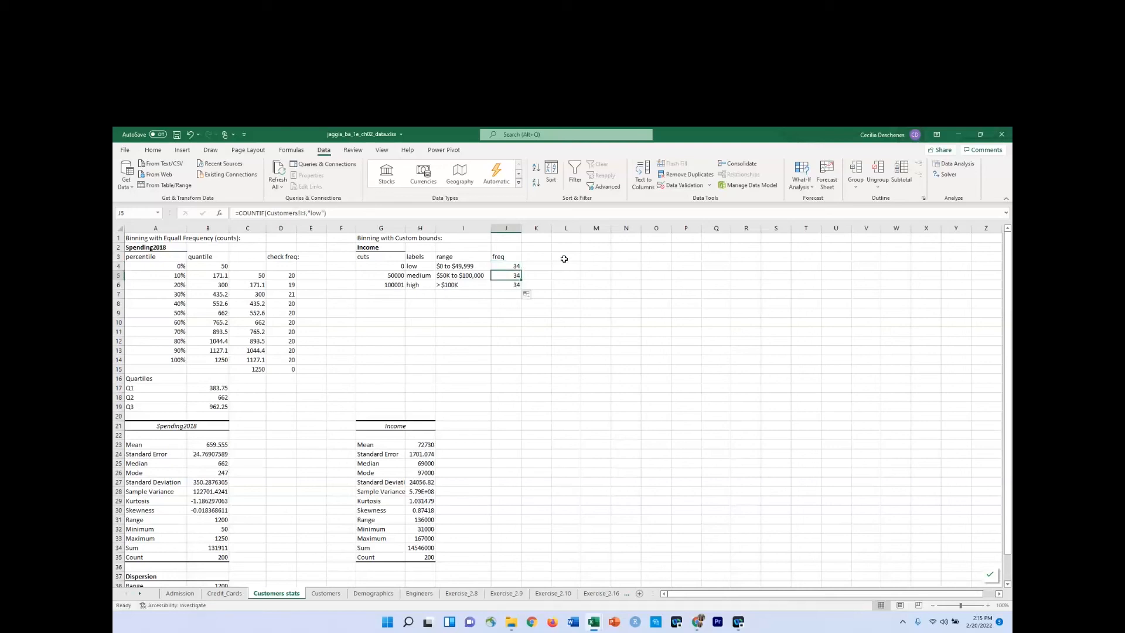
pyautogui.click(319, 213)
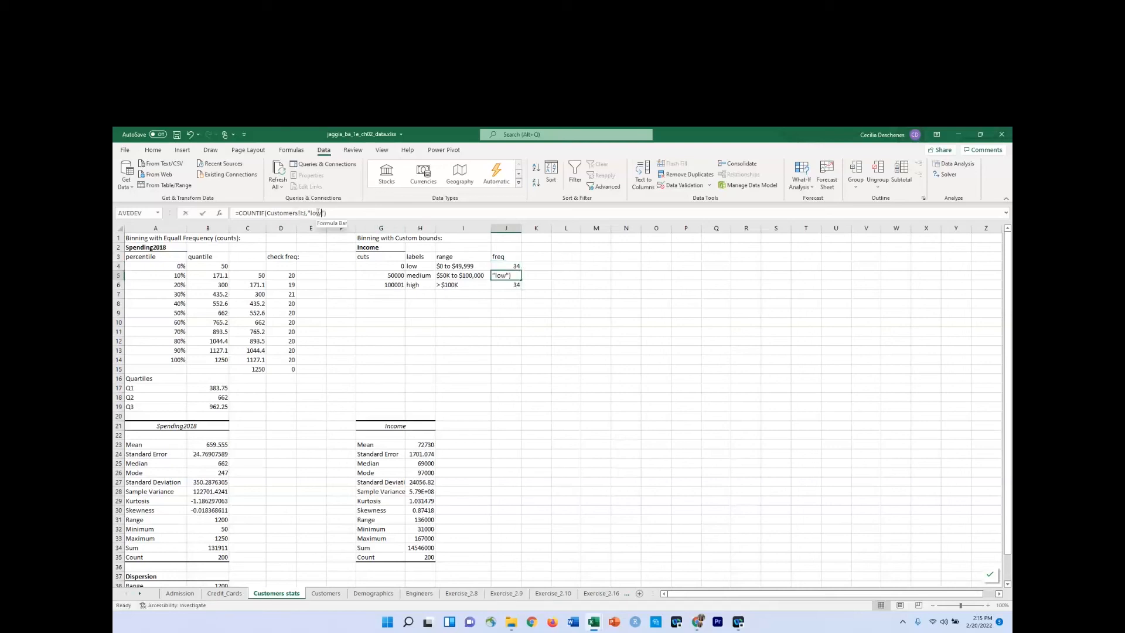
pyautogui.moveTo(319, 213); pyautogui.dragTo(313, 213)
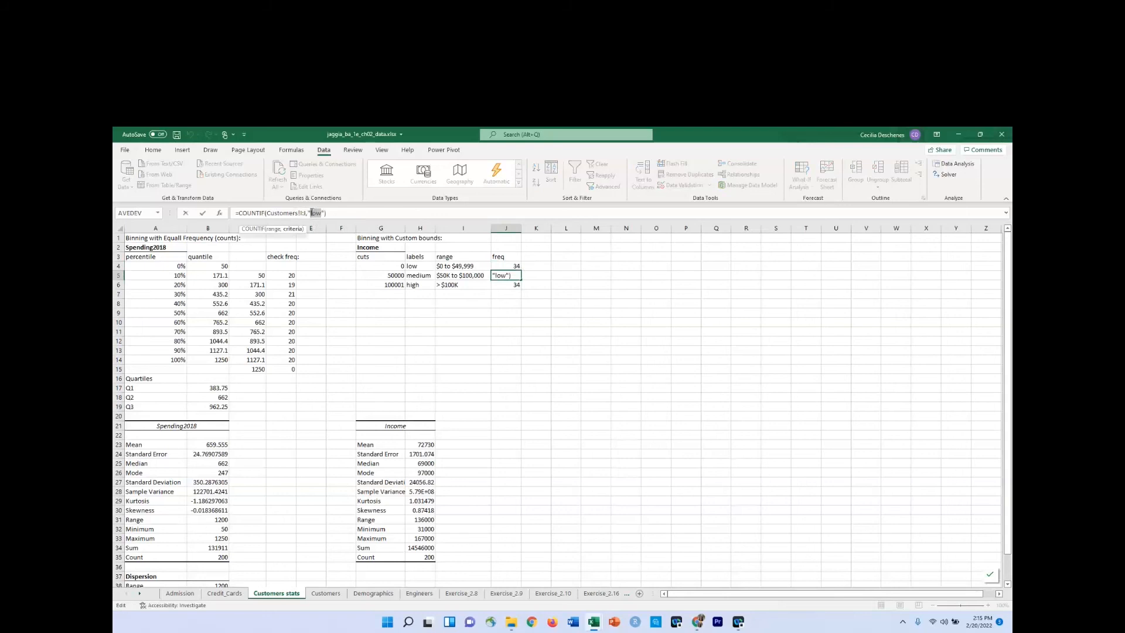
pyautogui.write('medium')
pyautogui.press('Return')
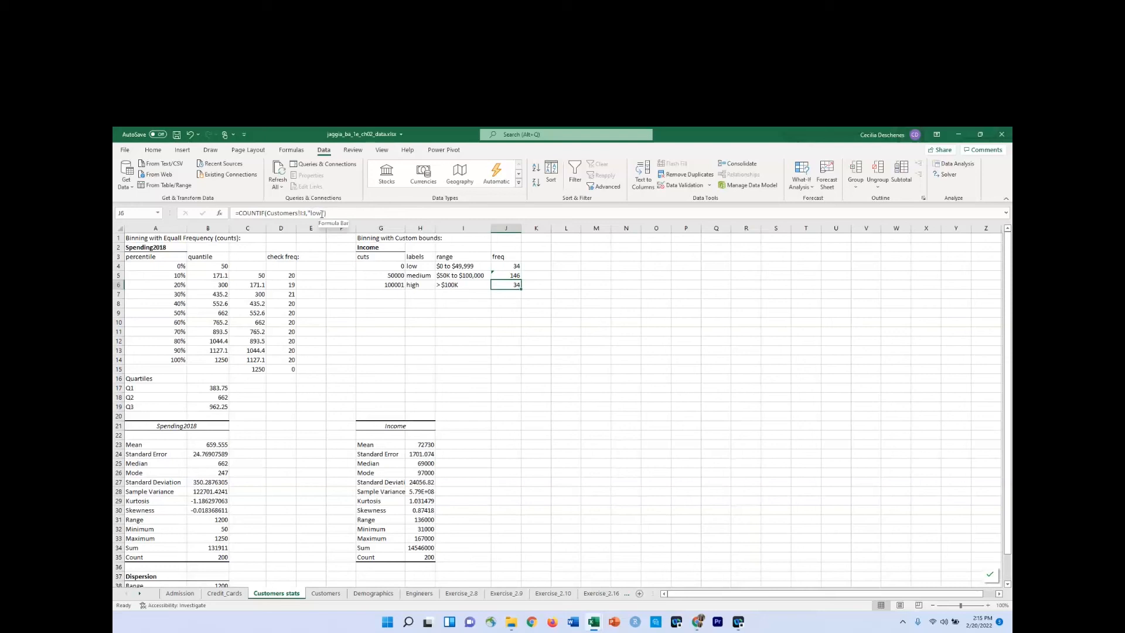
# Change the COUNTIF criterion in J6 to "high".
pyautogui.moveTo(322, 213); pyautogui.dragTo(310, 214)
pyautogui.write('high')
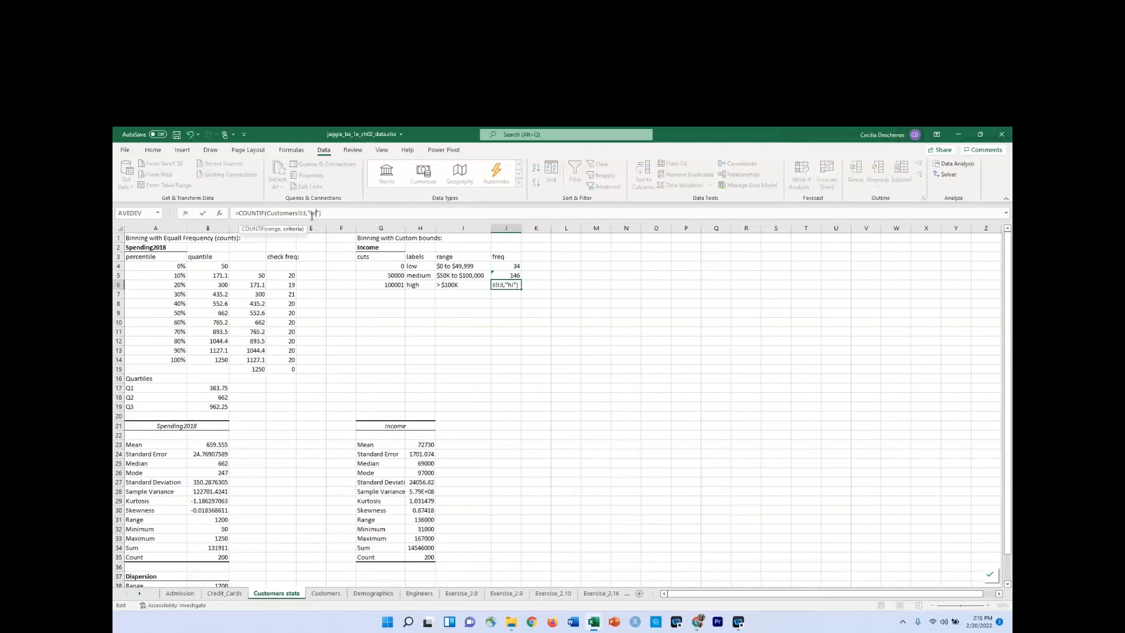
pyautogui.press('Return')
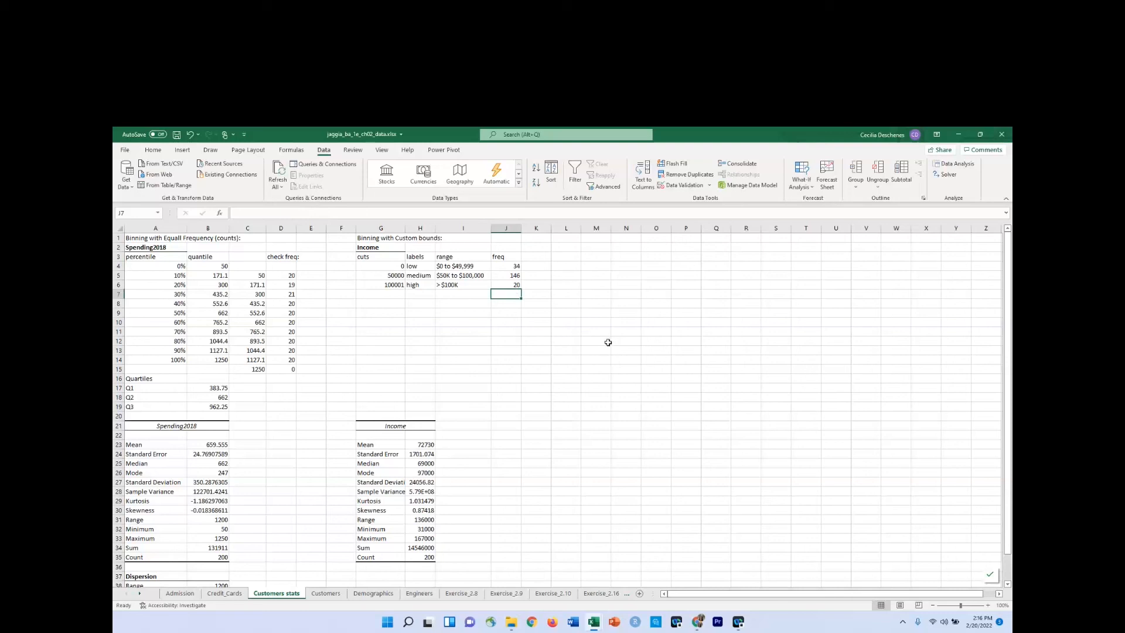
# Enter the section title "Binning with Equal Widths:" in L1.
pyautogui.click(575, 240)
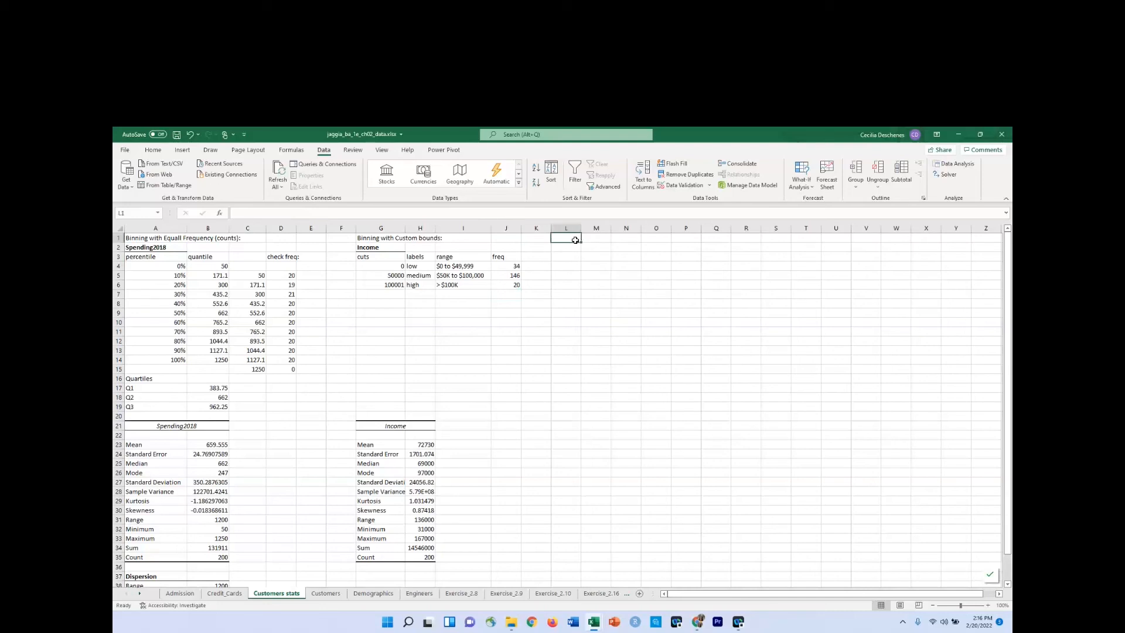
pyautogui.write('Bin')
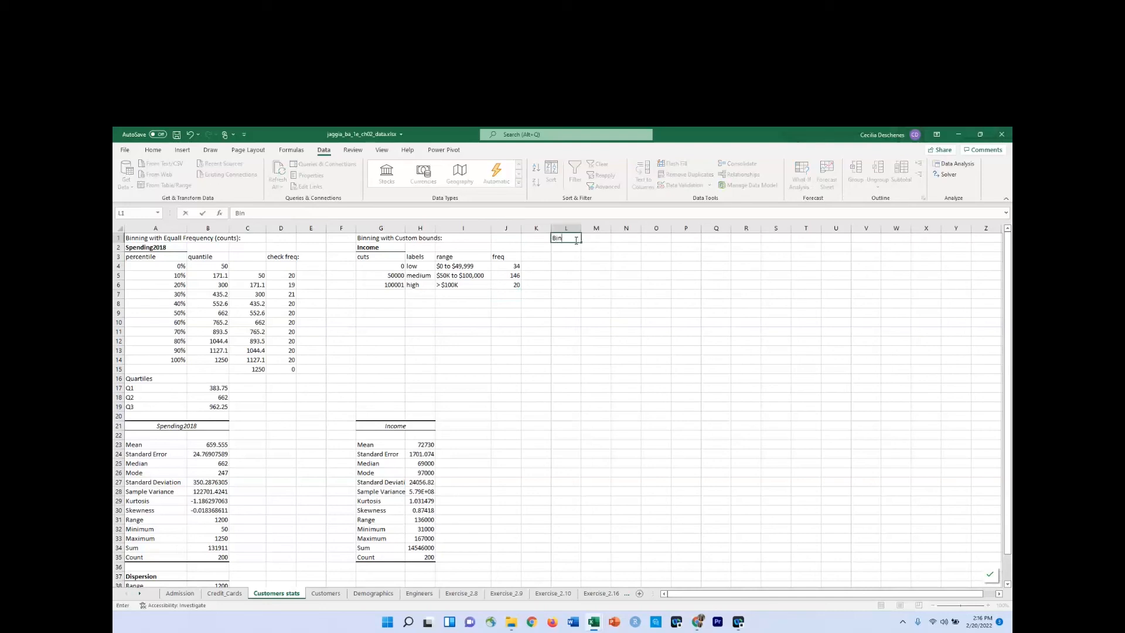
pyautogui.write('ning with Equal Widths:')
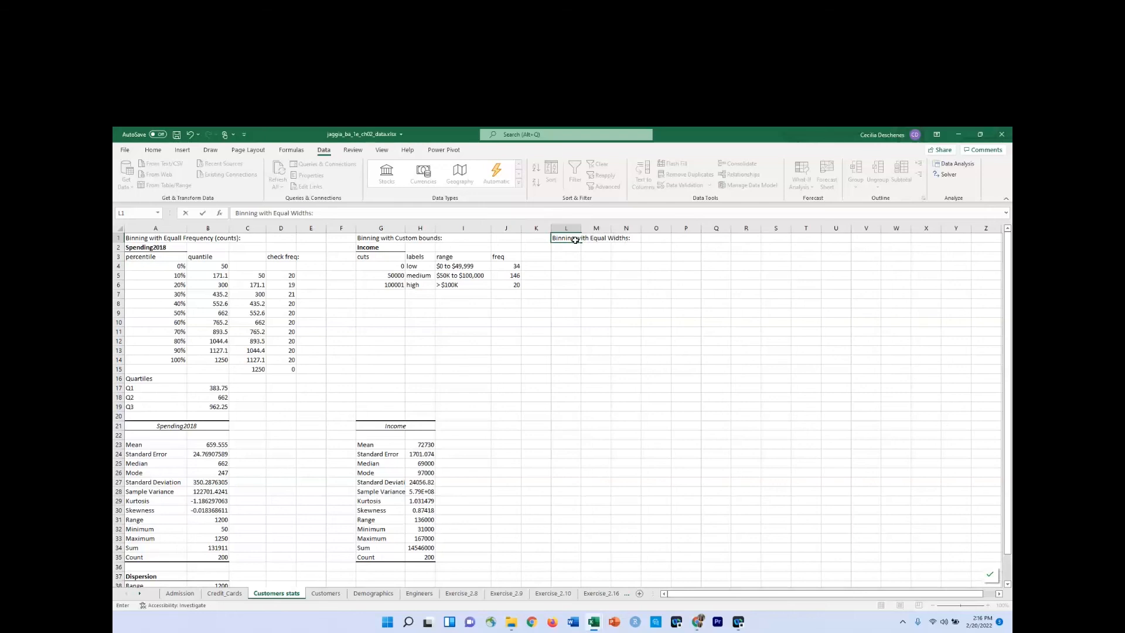
pyautogui.press('Return')
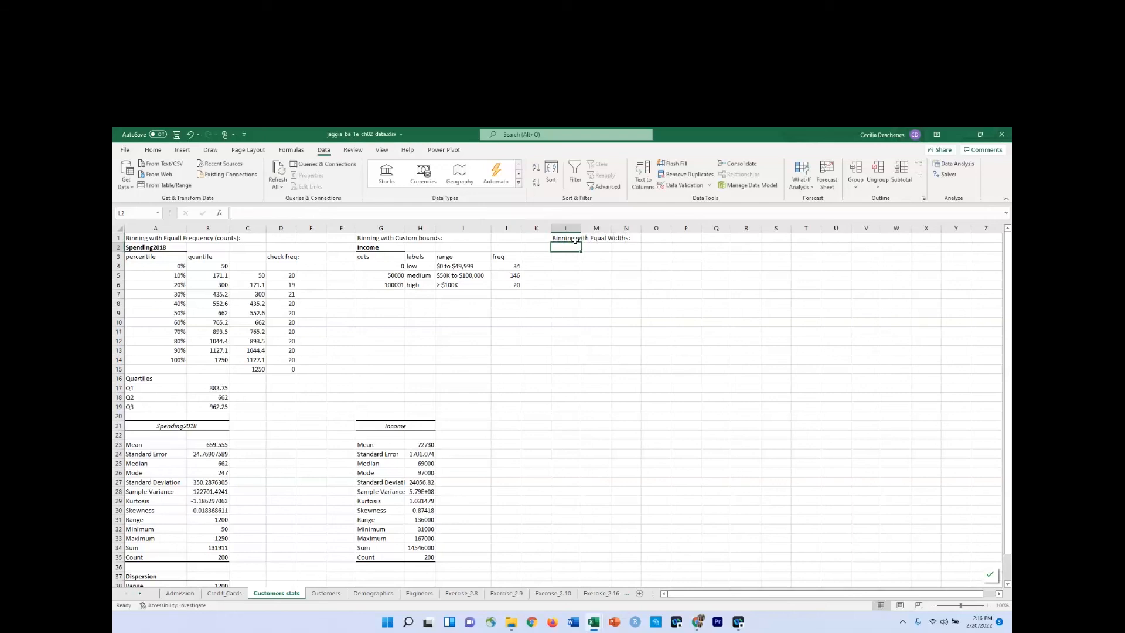
# Enter the variable heading "Days Since Last Order" in L2.
pyautogui.write('Days')
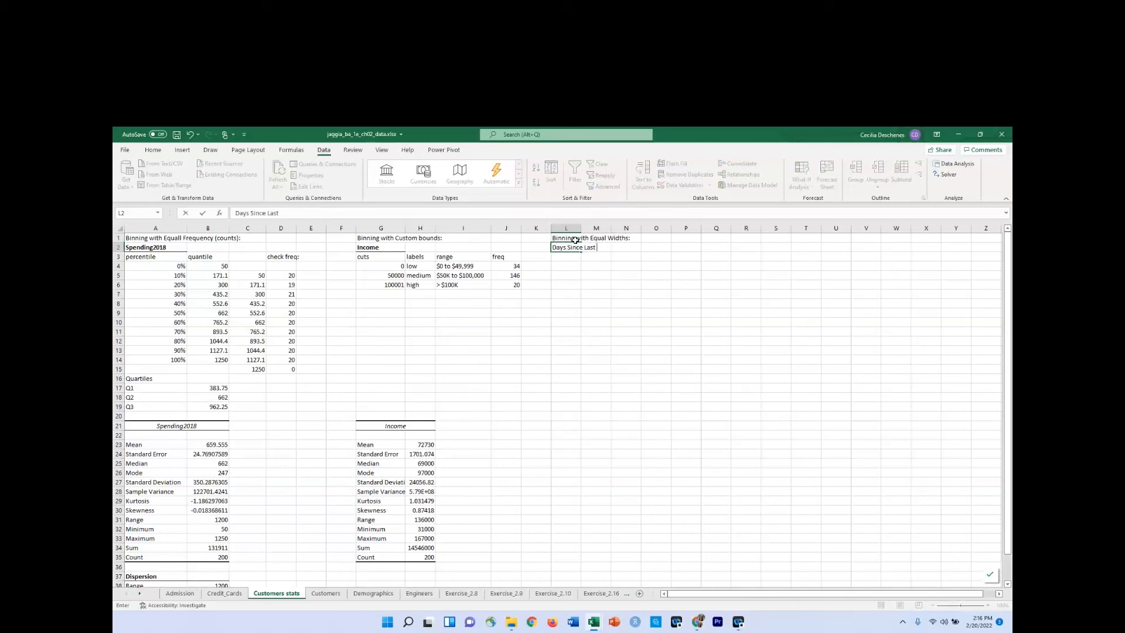
pyautogui.write('Since Last Order')
pyautogui.press('Return')
# Format the L2:M2 heading in bold with a bottom border and widen column M slightly to fit it.
pyautogui.moveTo(566, 246); pyautogui.dragTo(598, 246)
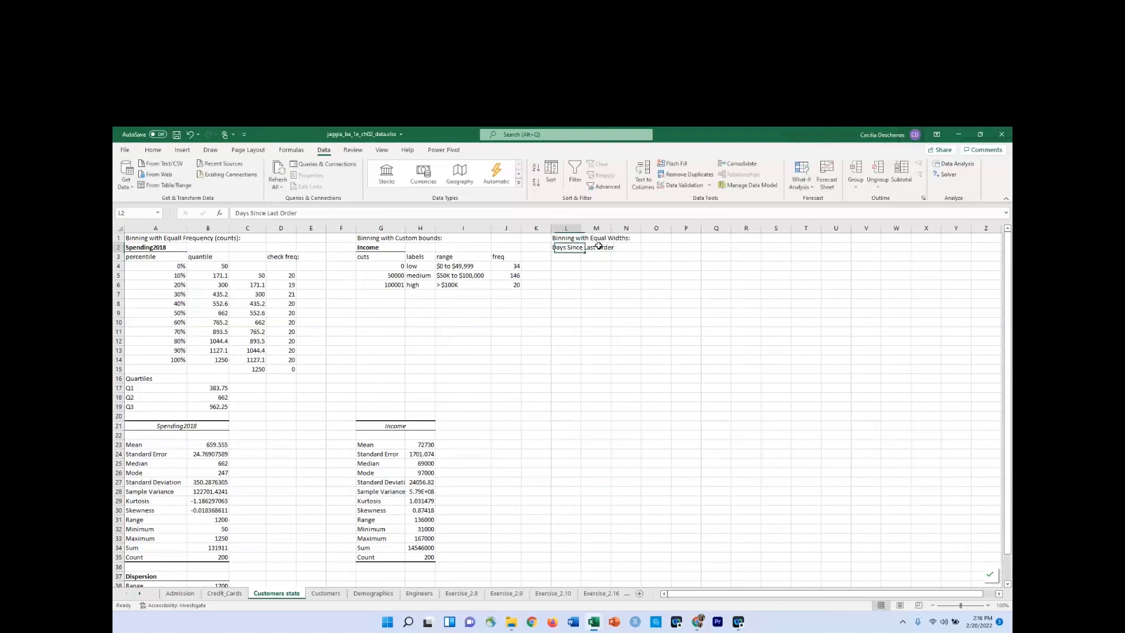
pyautogui.click(153, 151)
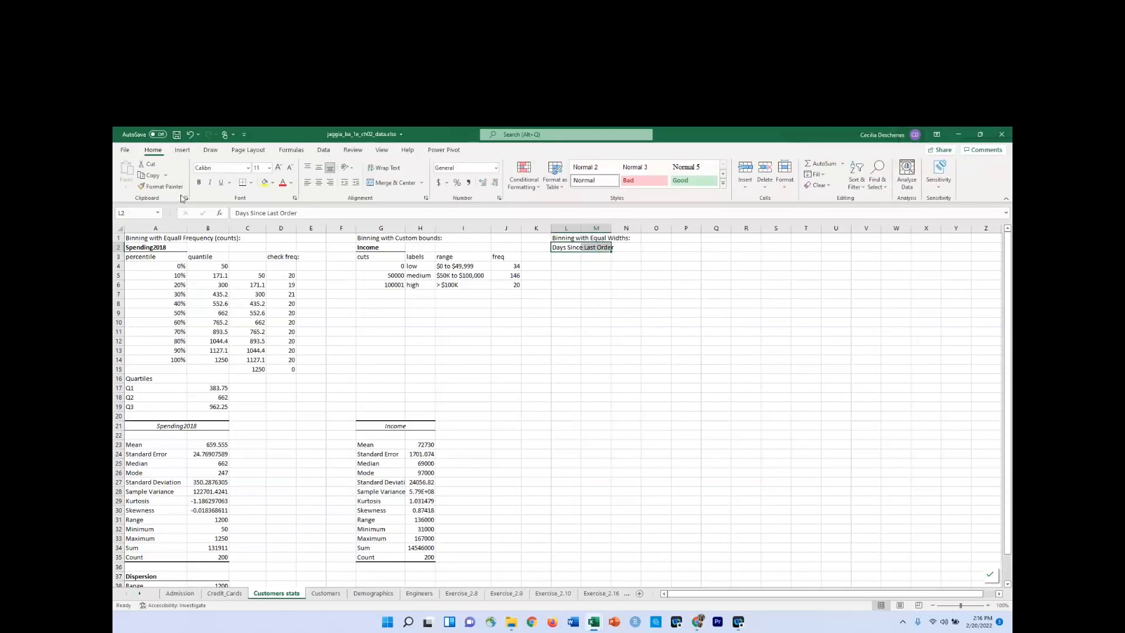
pyautogui.click(199, 182)
pyautogui.moveTo(613, 230); pyautogui.dragTo(621, 230)
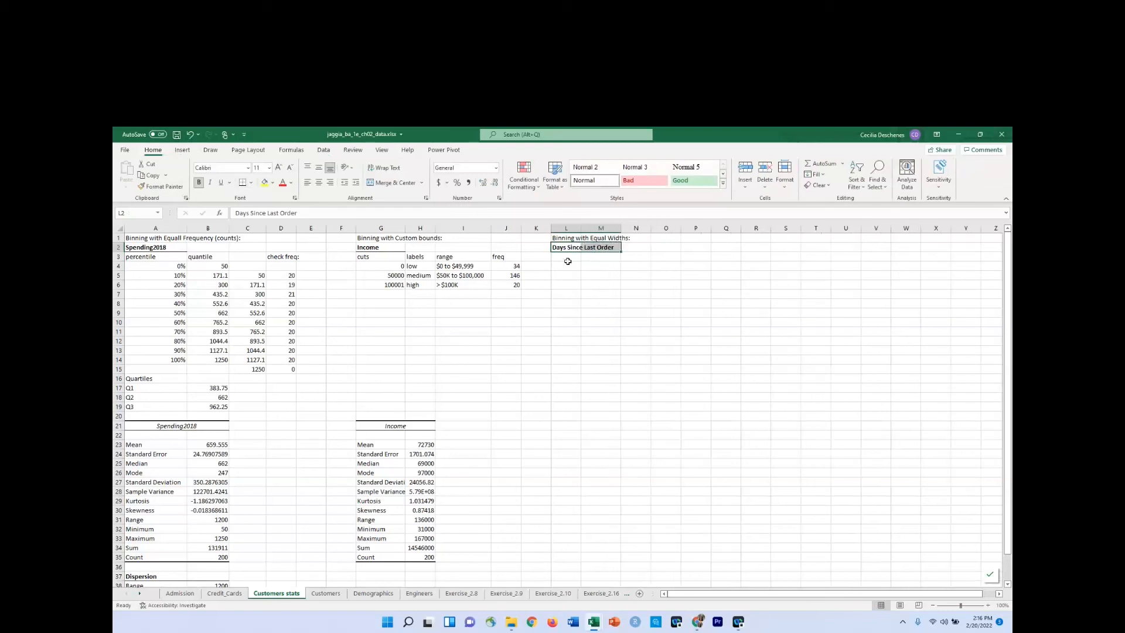
pyautogui.click(567, 260)
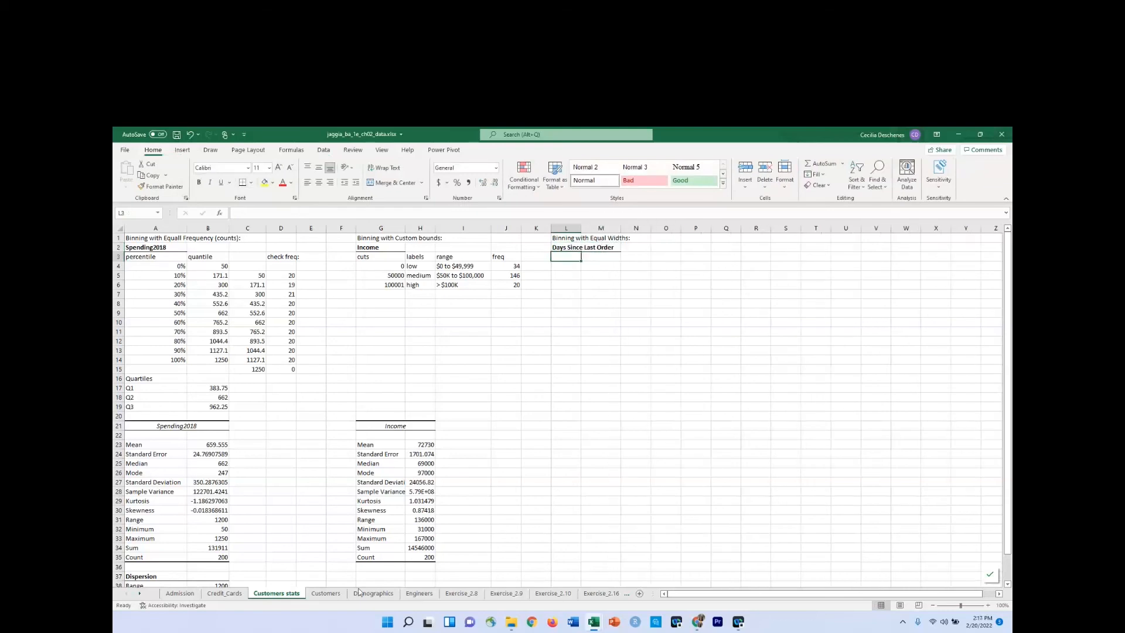
pyautogui.click(335, 594)
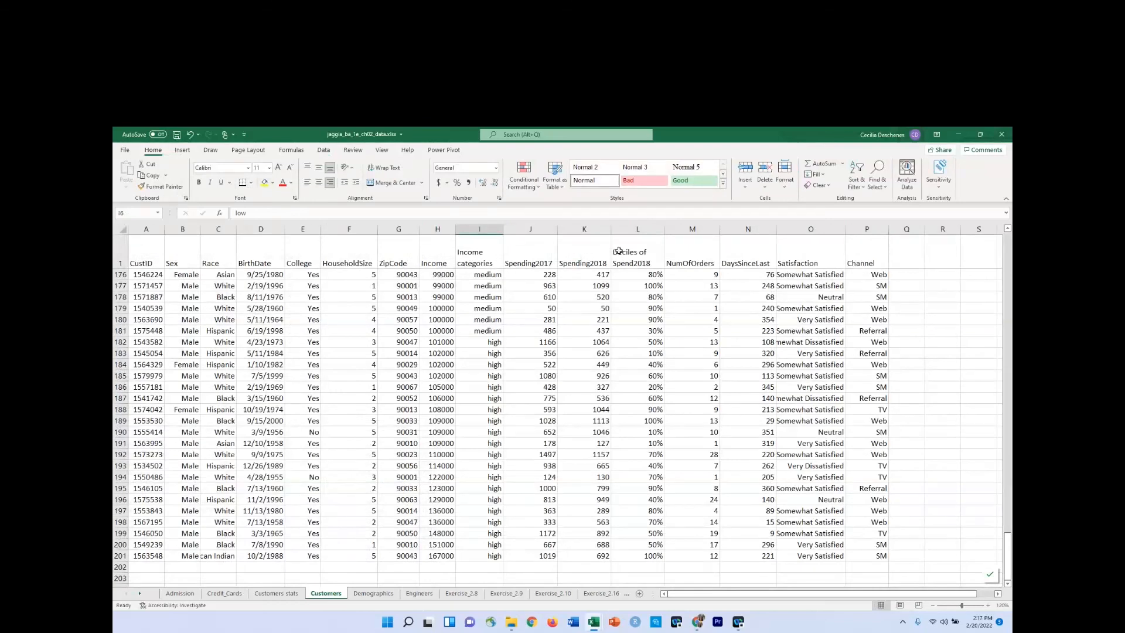
pyautogui.click(276, 594)
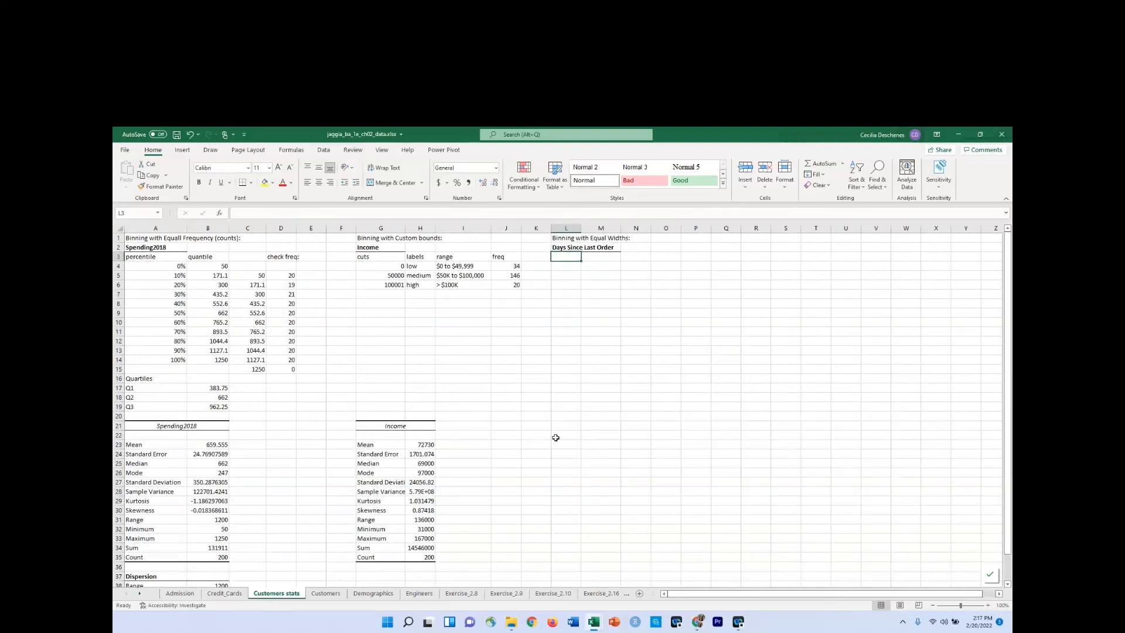
# Start the Descriptive Statistics analysis from the Customers sheet and set its input range to the DaysSinceLast column, $N:$N.
pyautogui.click(325, 593)
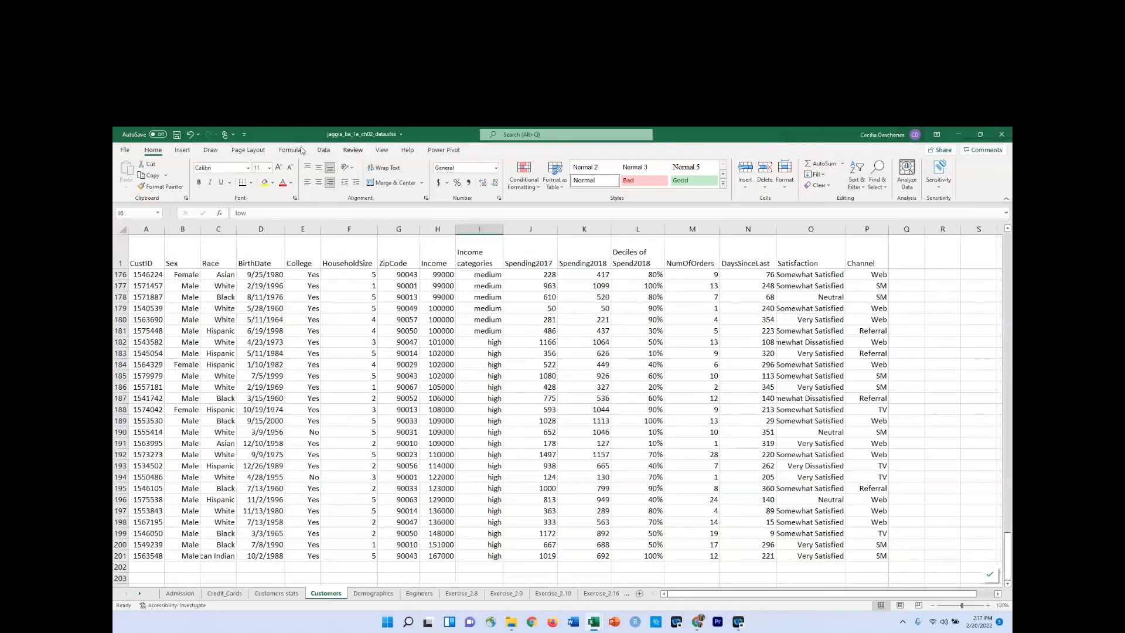
pyautogui.click(324, 151)
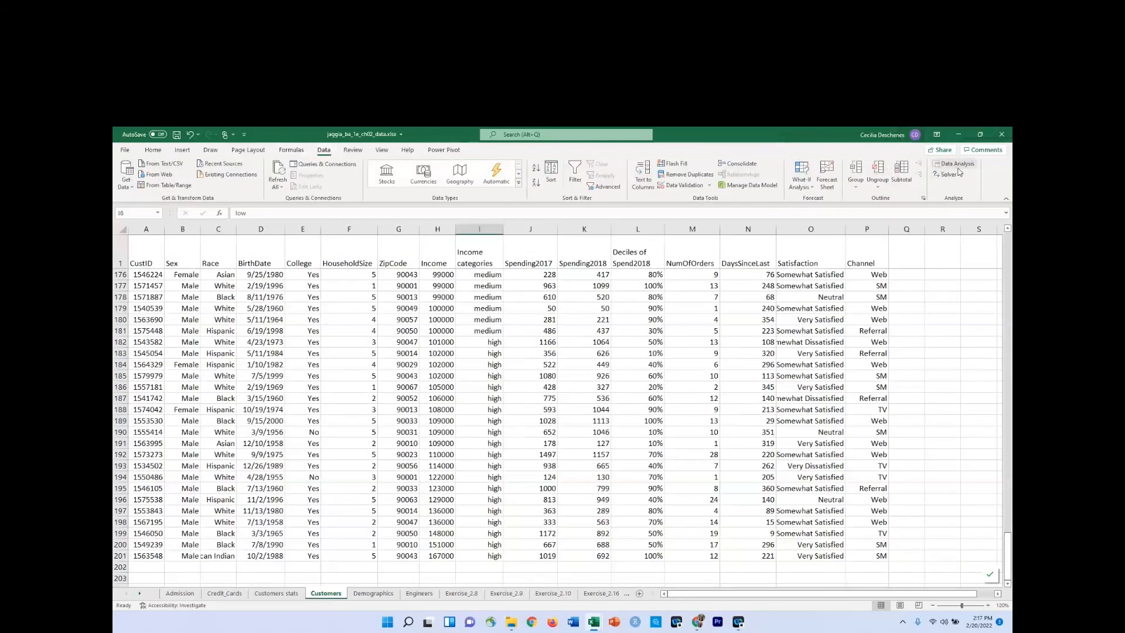
pyautogui.click(957, 166)
pyautogui.click(740, 261)
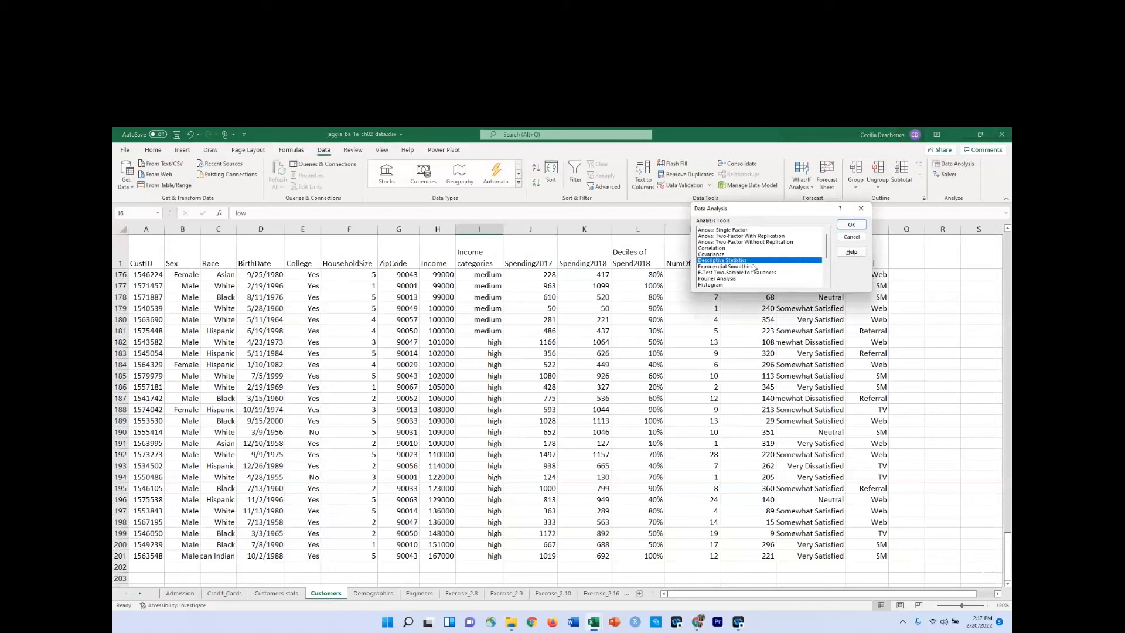
pyautogui.click(852, 225)
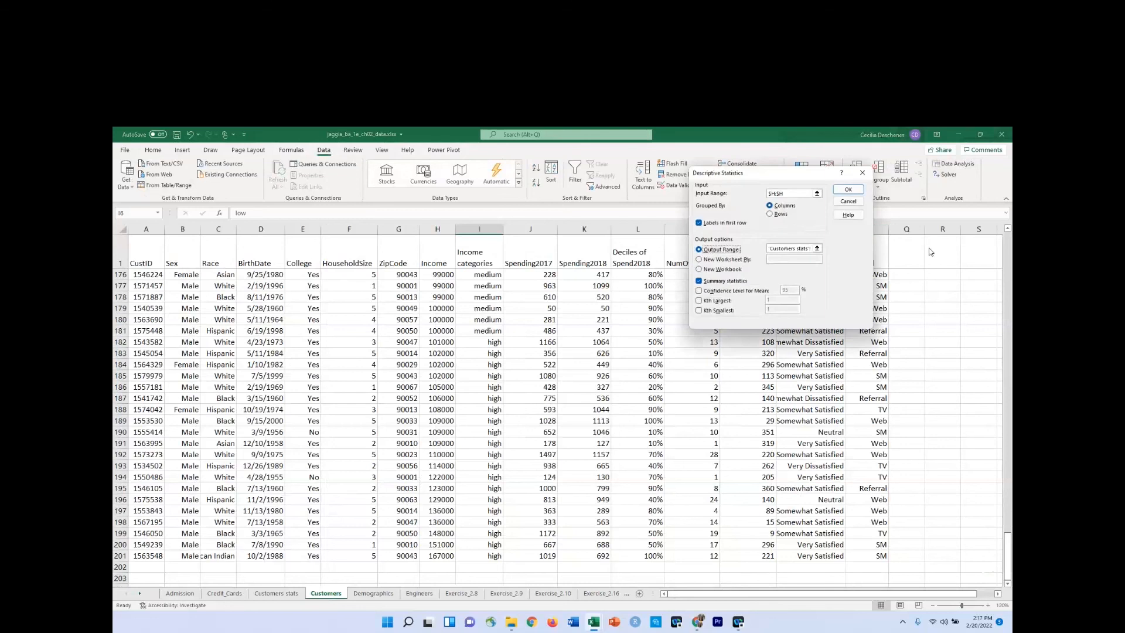
pyautogui.doubleClick(798, 193)
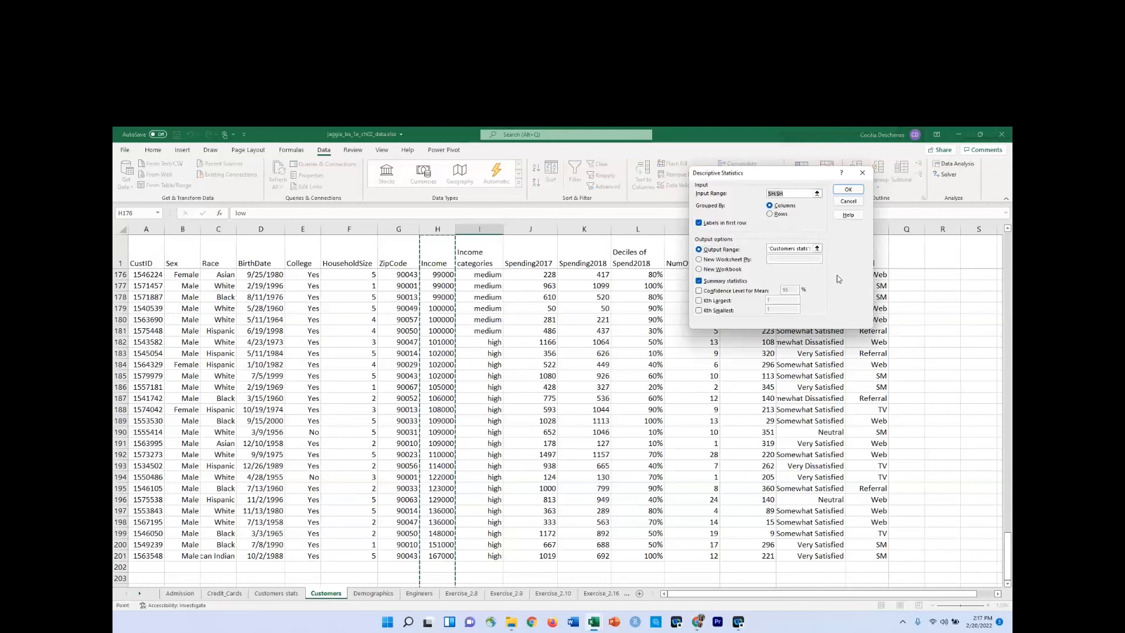
pyautogui.press('BackSpace')
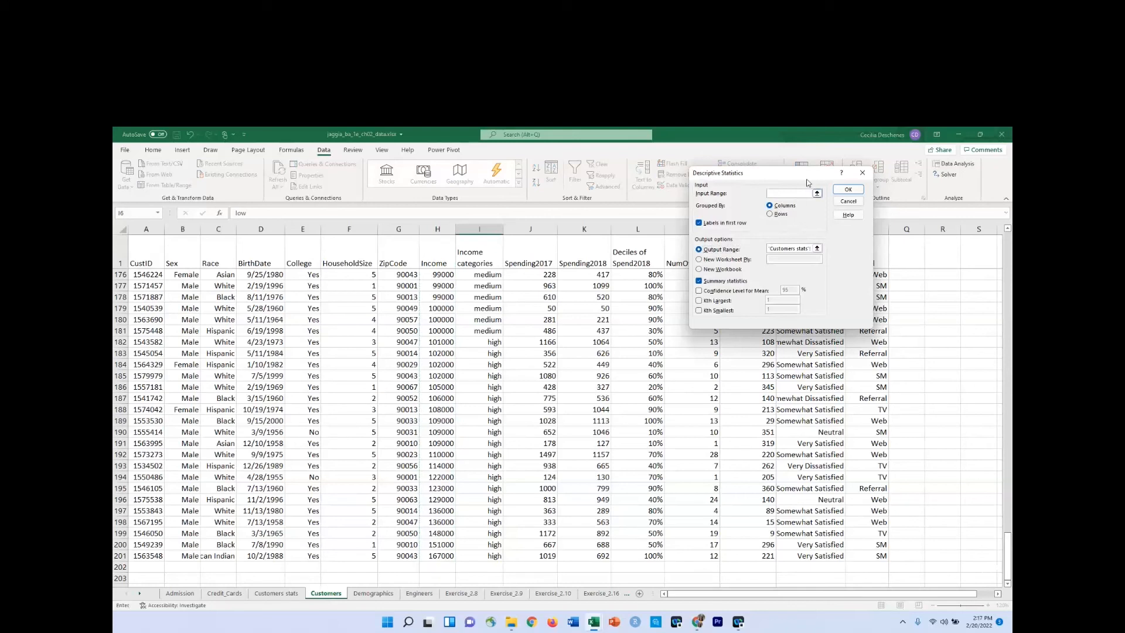
pyautogui.moveTo(808, 183); pyautogui.dragTo(604, 187)
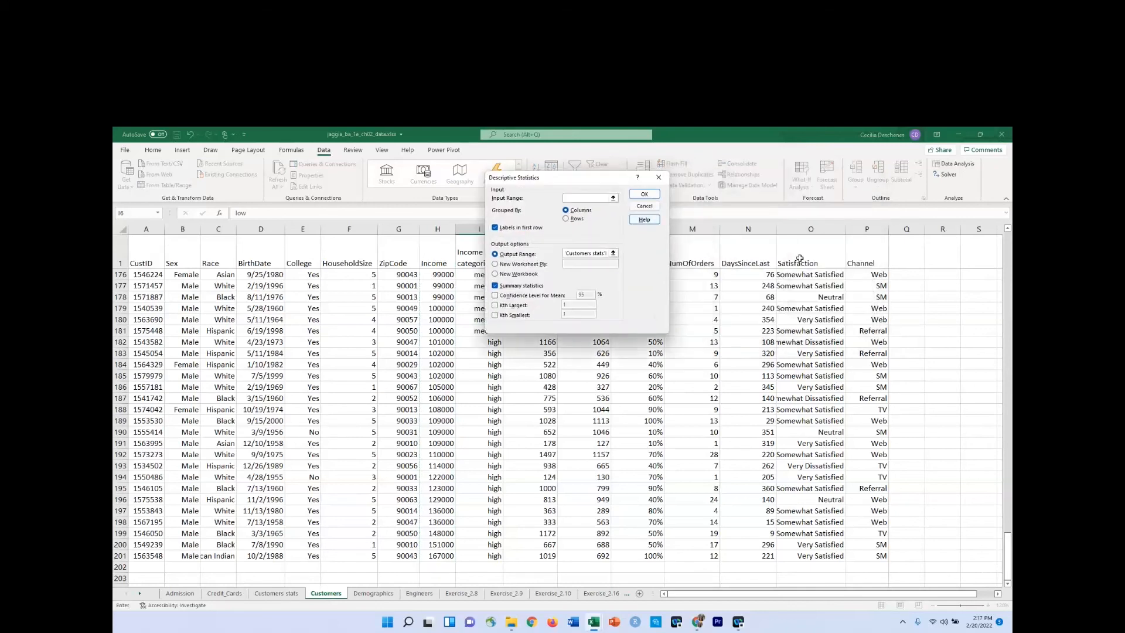
pyautogui.click(738, 227)
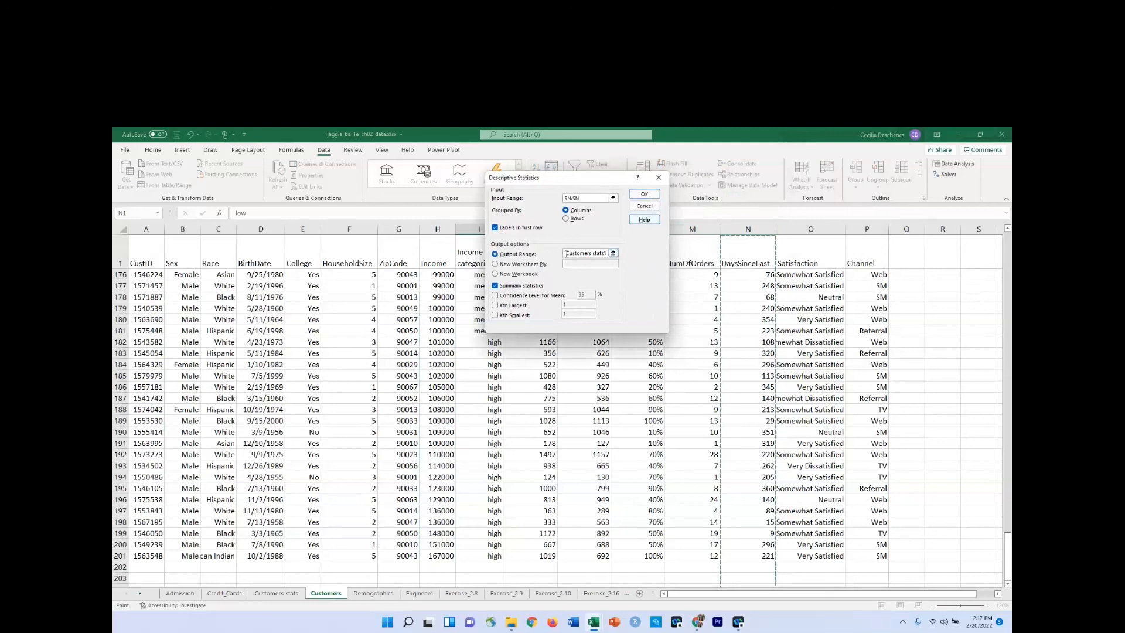
# Set the output range to L21 on the Customers stats sheet and generate the DaysSinceLast summary statistics.
pyautogui.moveTo(566, 252); pyautogui.dragTo(662, 255)
pyautogui.press('Delete')
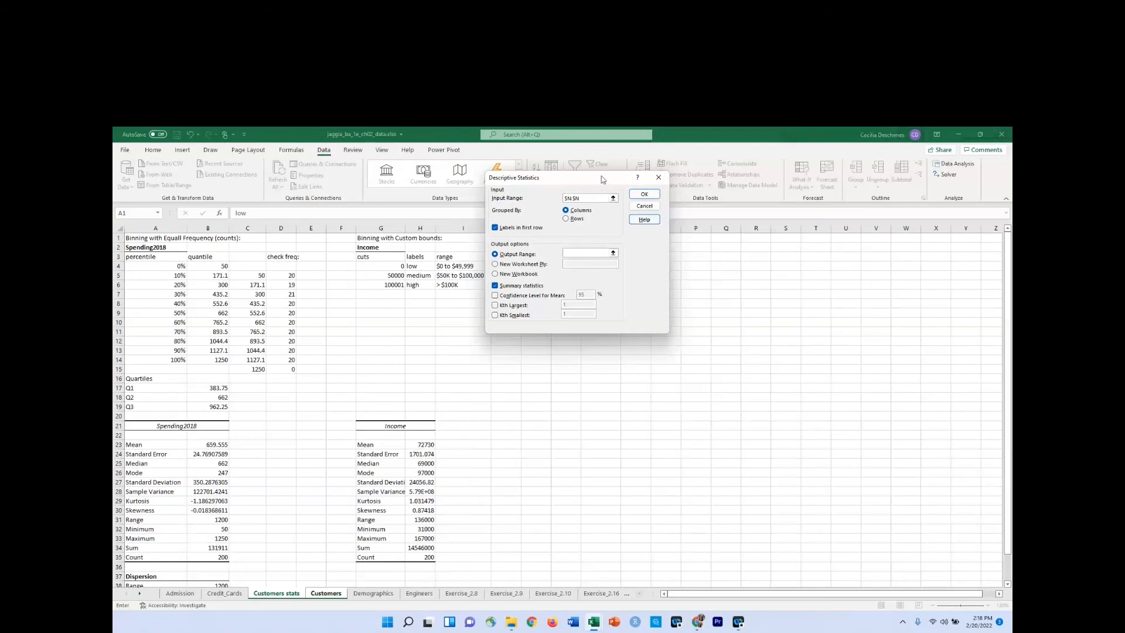
pyautogui.moveTo(601, 176); pyautogui.dragTo(959, 191)
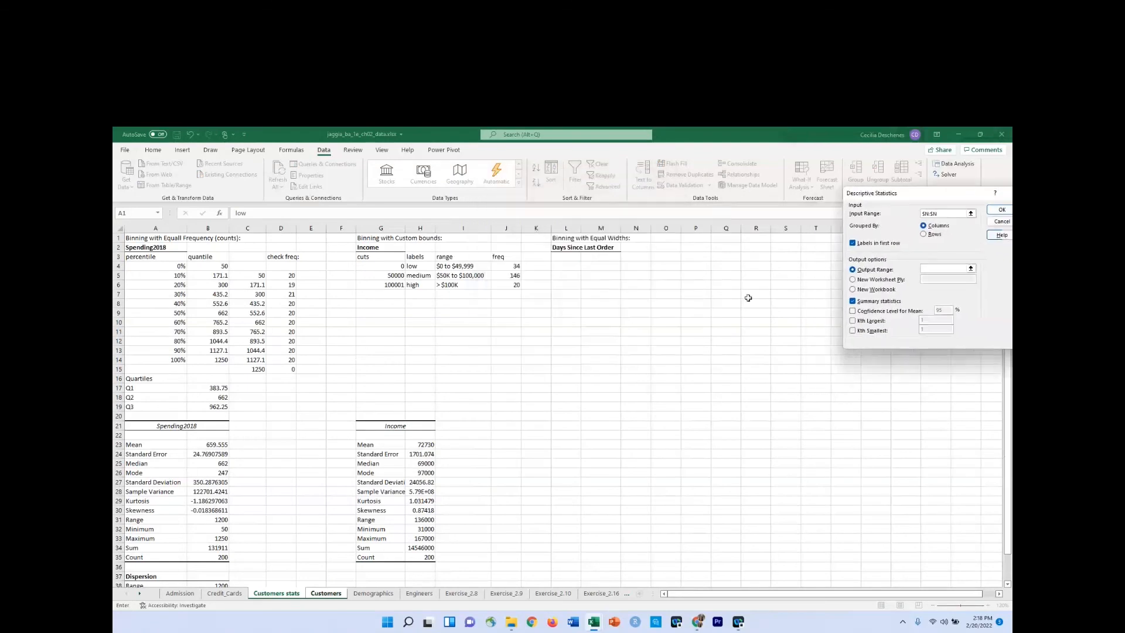
pyautogui.click(567, 426)
pyautogui.click(1000, 209)
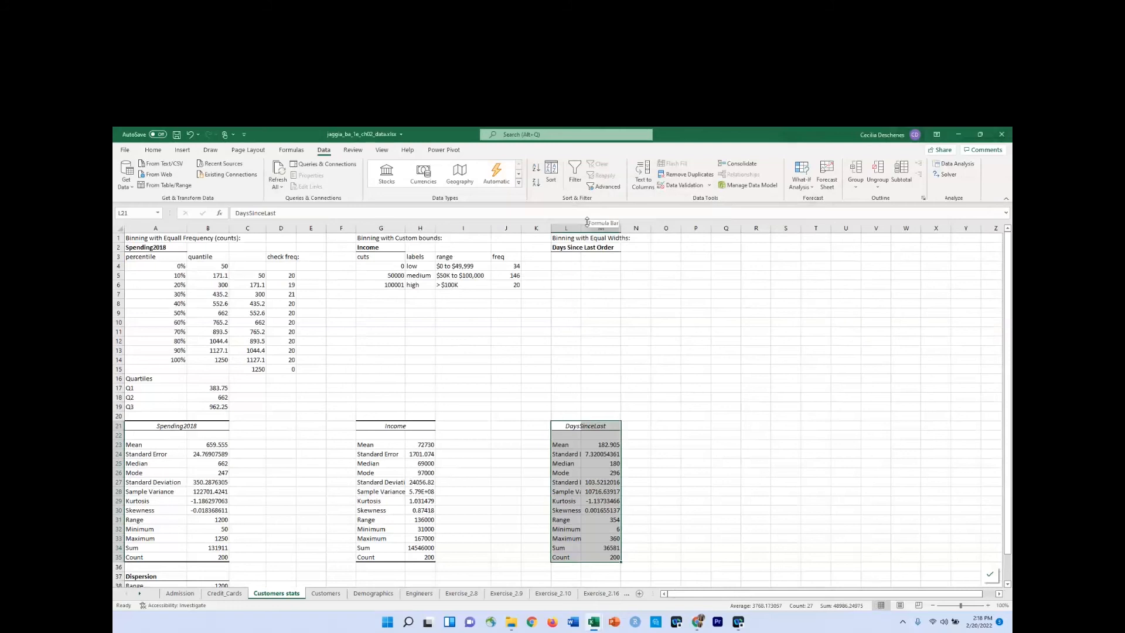
# Widen column L to fit the DaysSinceLast statistic labels, and check the range, minimum and maximum in M31:M33.
pyautogui.moveTo(583, 226); pyautogui.dragTo(616, 229)
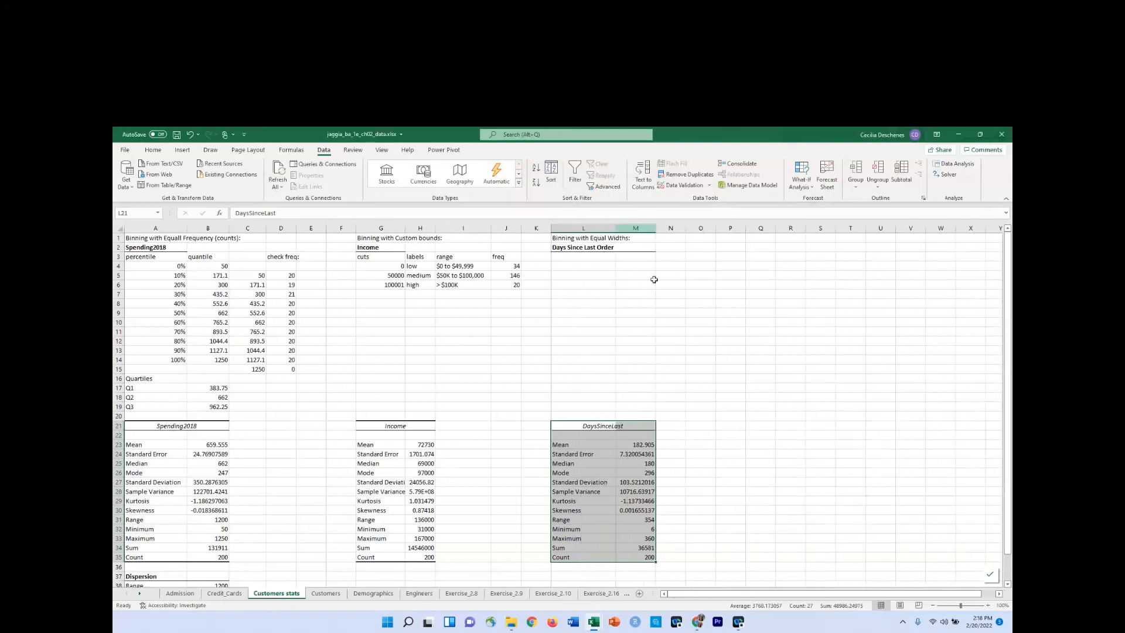
pyautogui.click(600, 530)
pyautogui.click(637, 520)
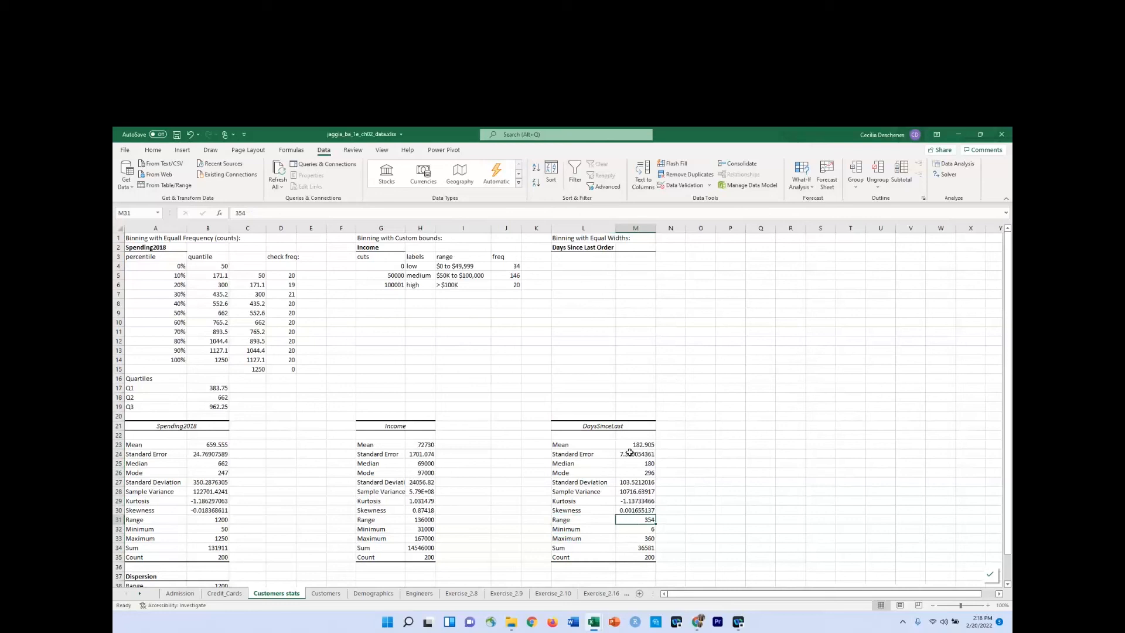
pyautogui.click(635, 531)
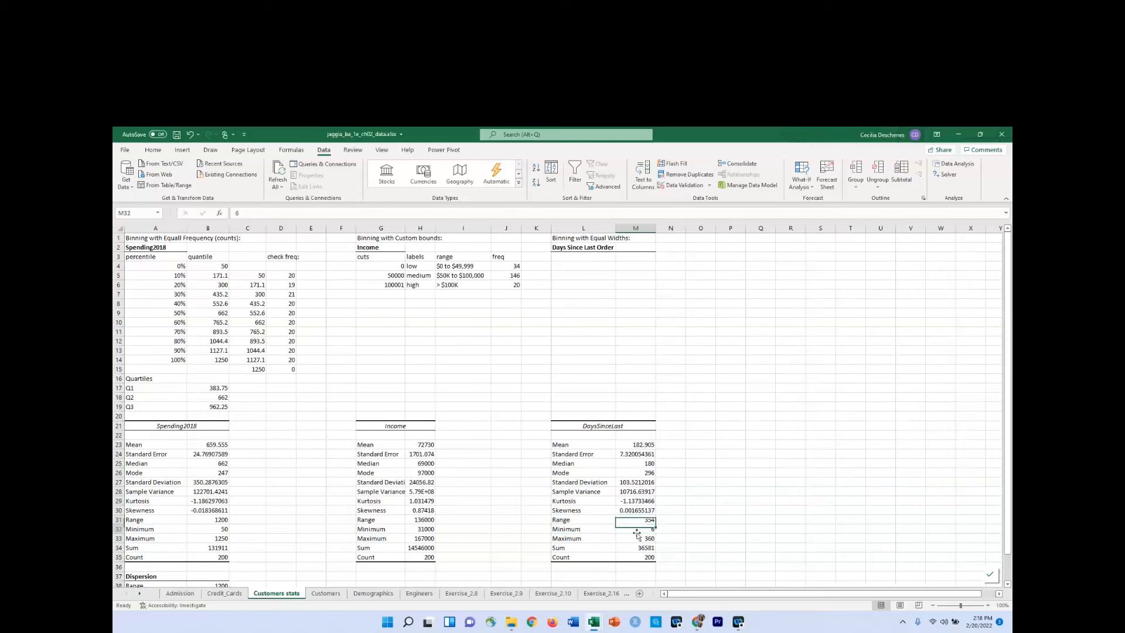
pyautogui.click(641, 541)
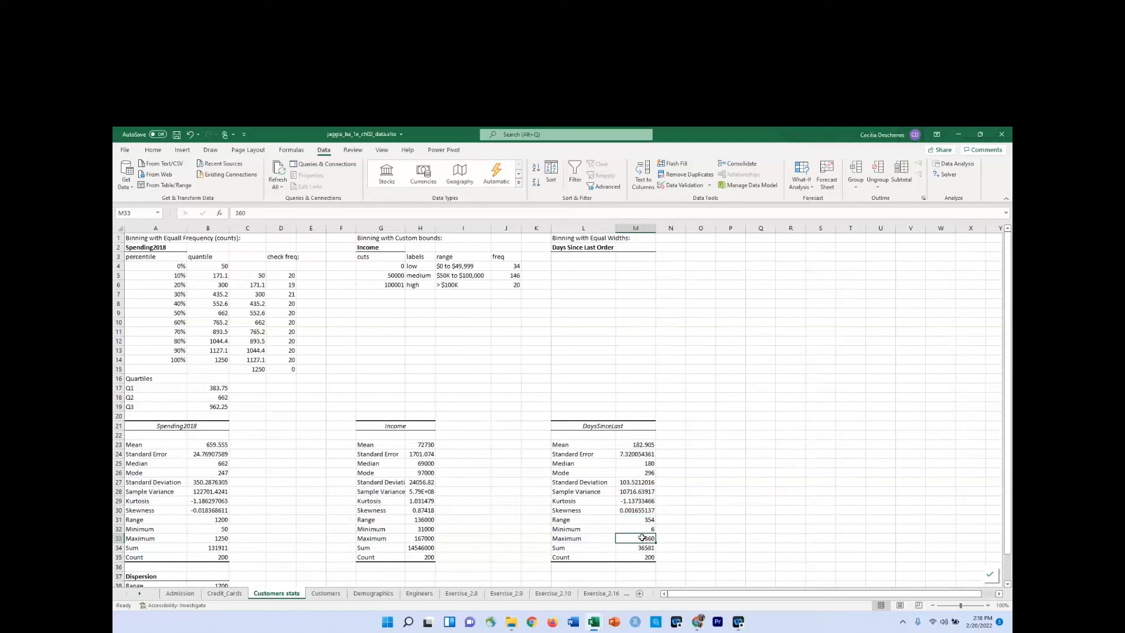
# Enter the heading "cuts" in L3 under Days Since Last Order and the first cut value 0 in L4.
pyautogui.click(582, 260)
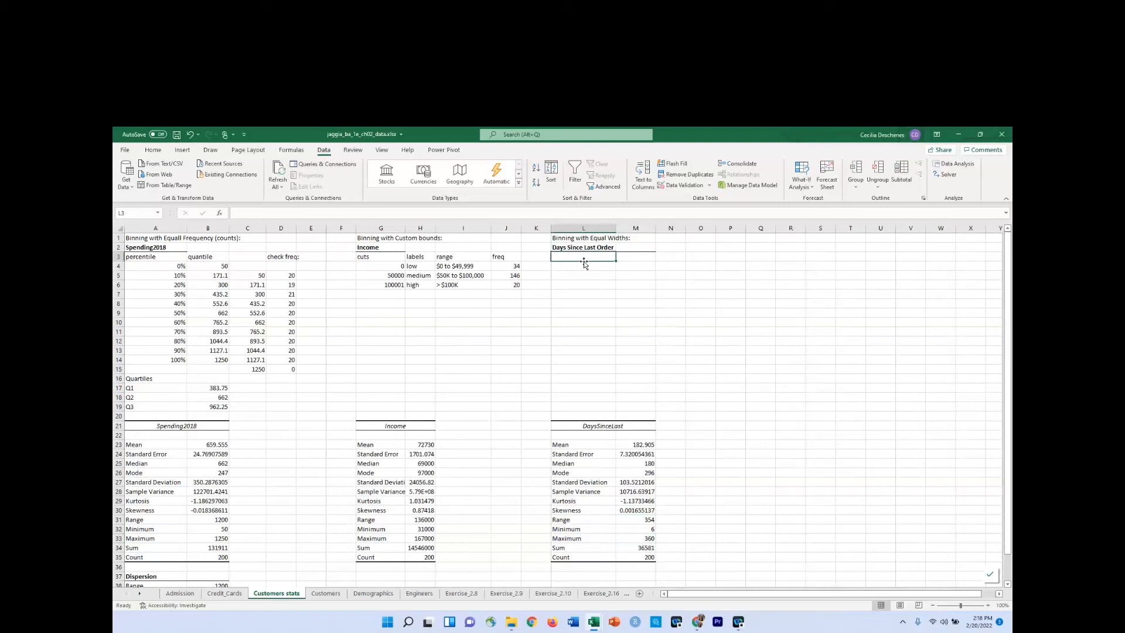
pyautogui.write('cuts')
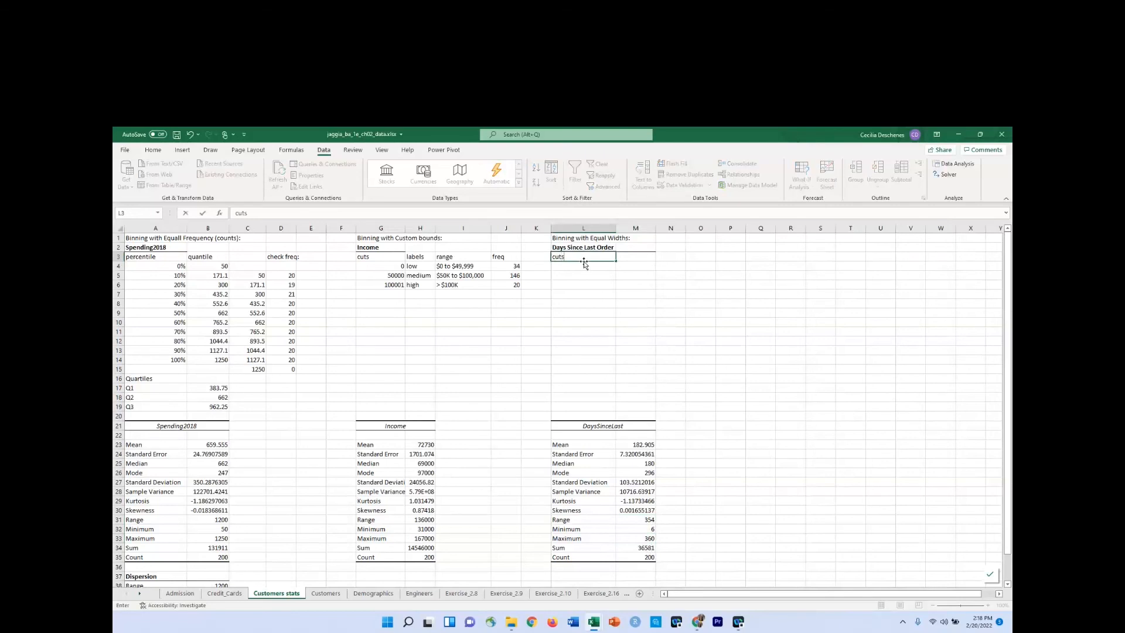
pyautogui.press('Return')
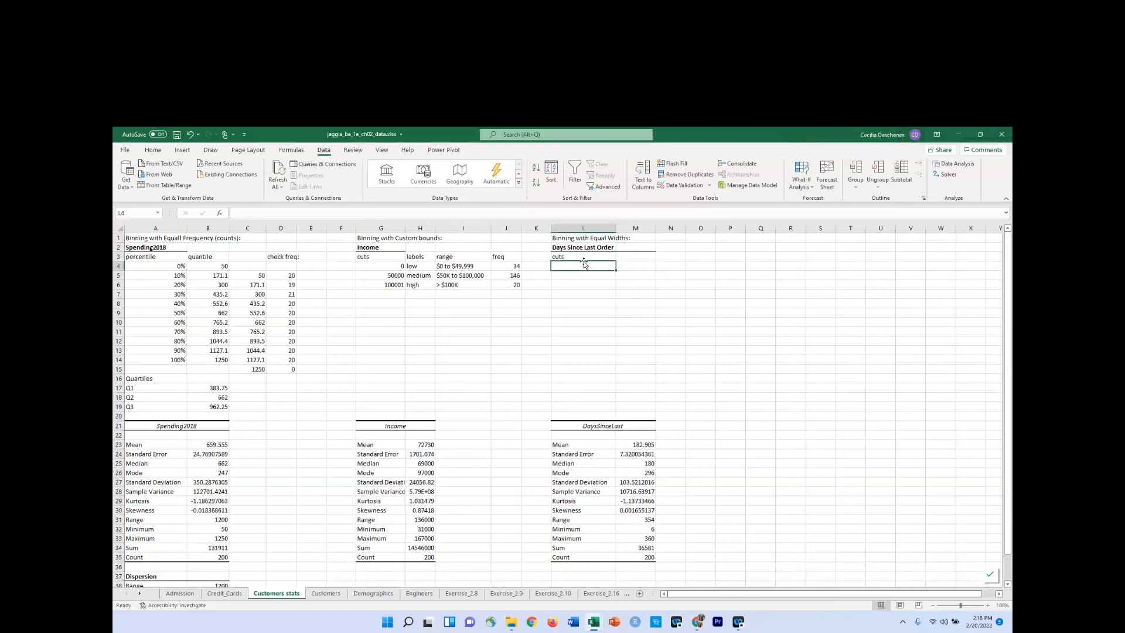
pyautogui.write('0')
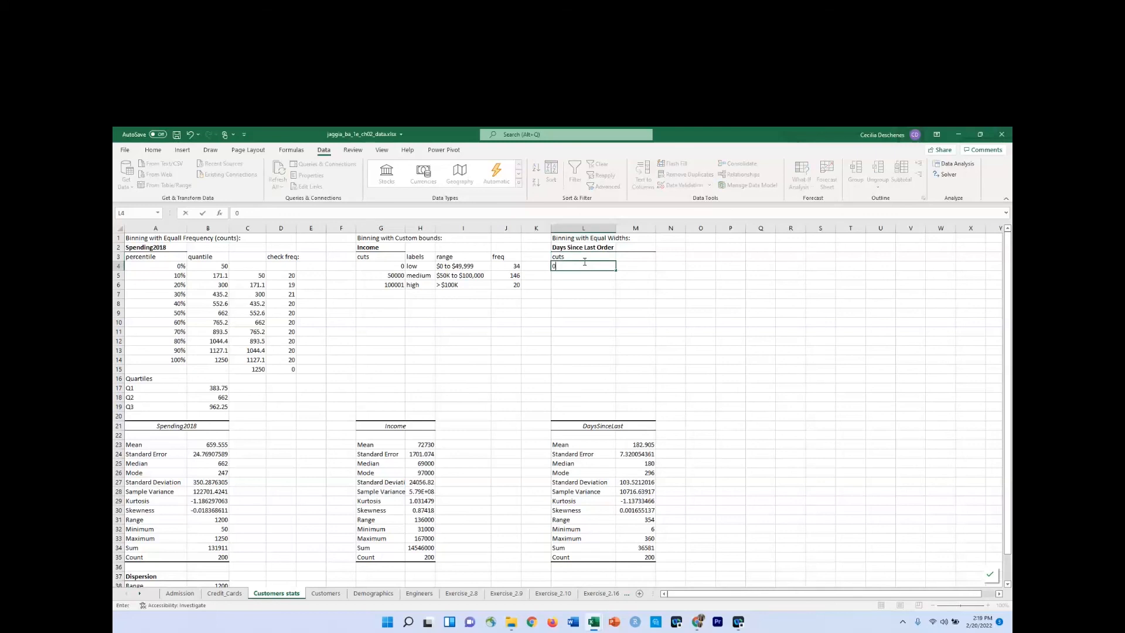
pyautogui.press('Return')
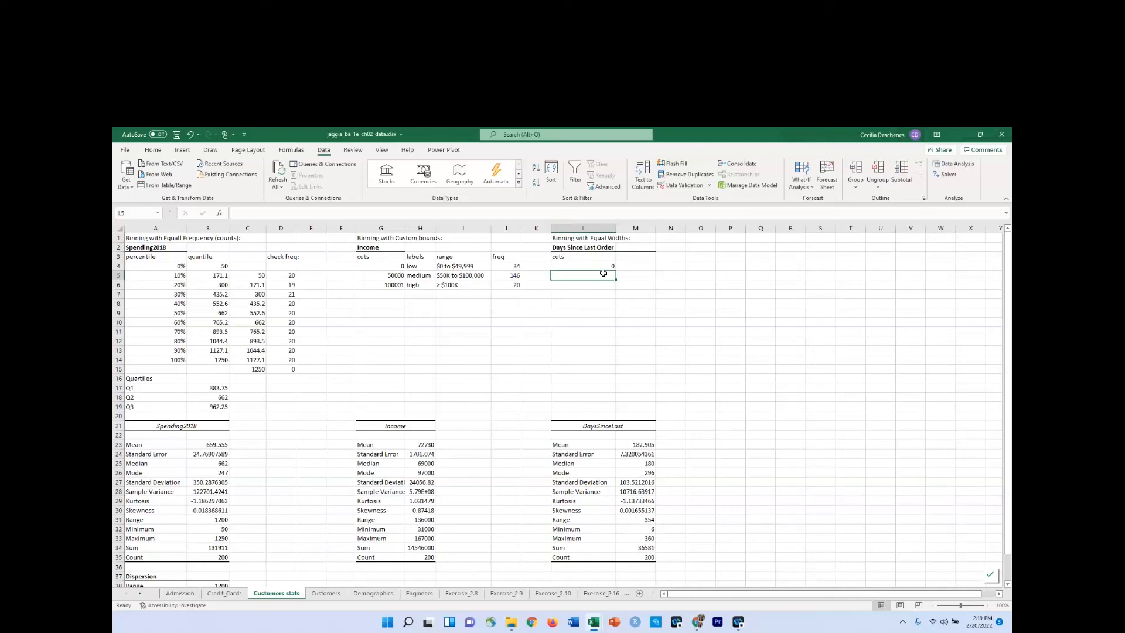
# Enter the formula =L4+60 in L5 and fill it down through L17 to generate cut values in steps of 60.
pyautogui.write('=')
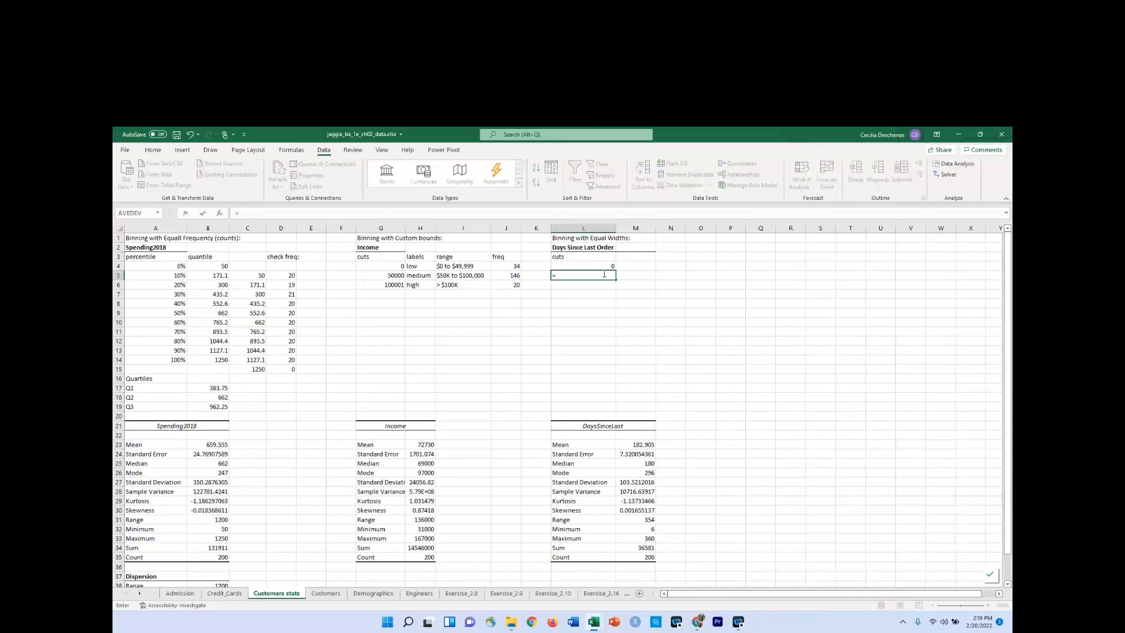
pyautogui.press('Up')
pyautogui.write('+60')
pyautogui.press('Return')
pyautogui.click(603, 274)
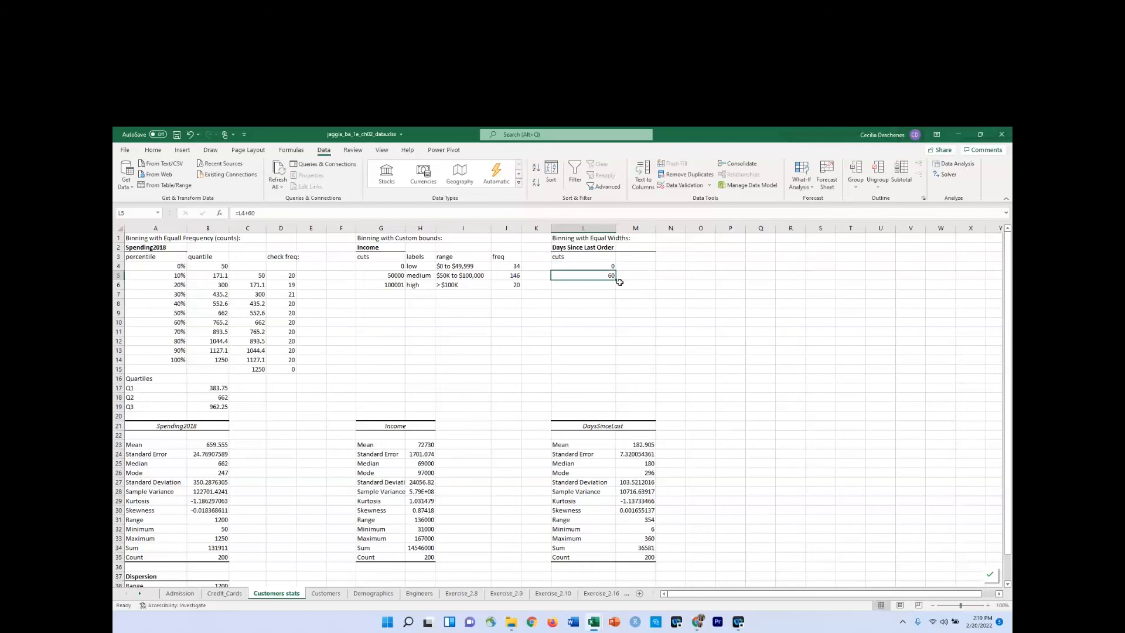
pyautogui.moveTo(615, 279); pyautogui.dragTo(622, 403)
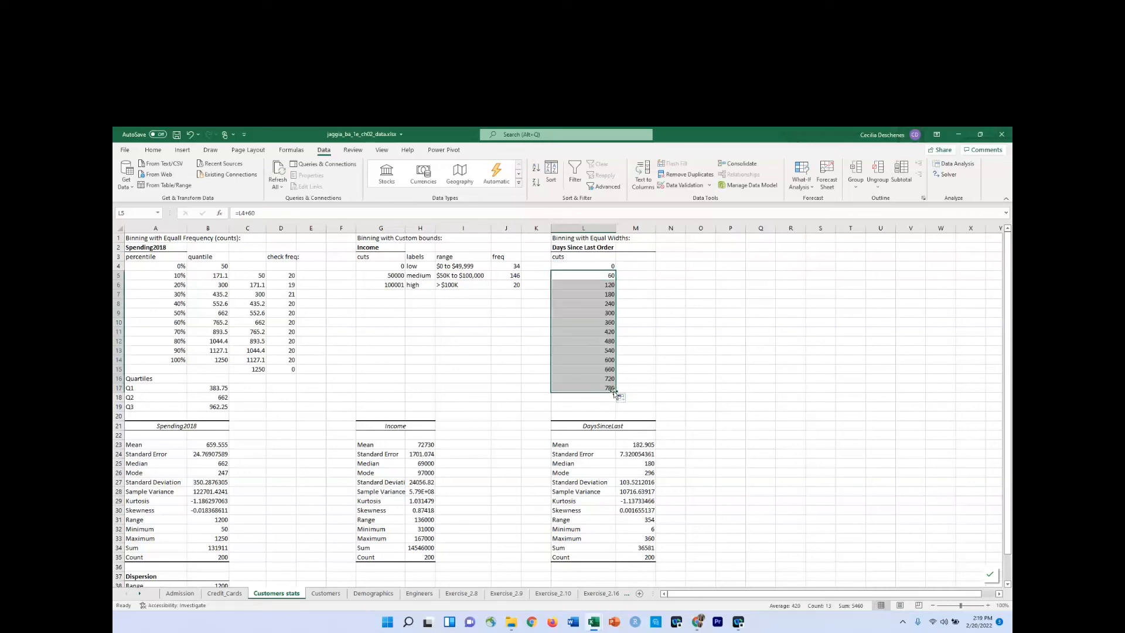
# Clear the contents of the surplus cut values in L11:L17.
pyautogui.click(599, 330)
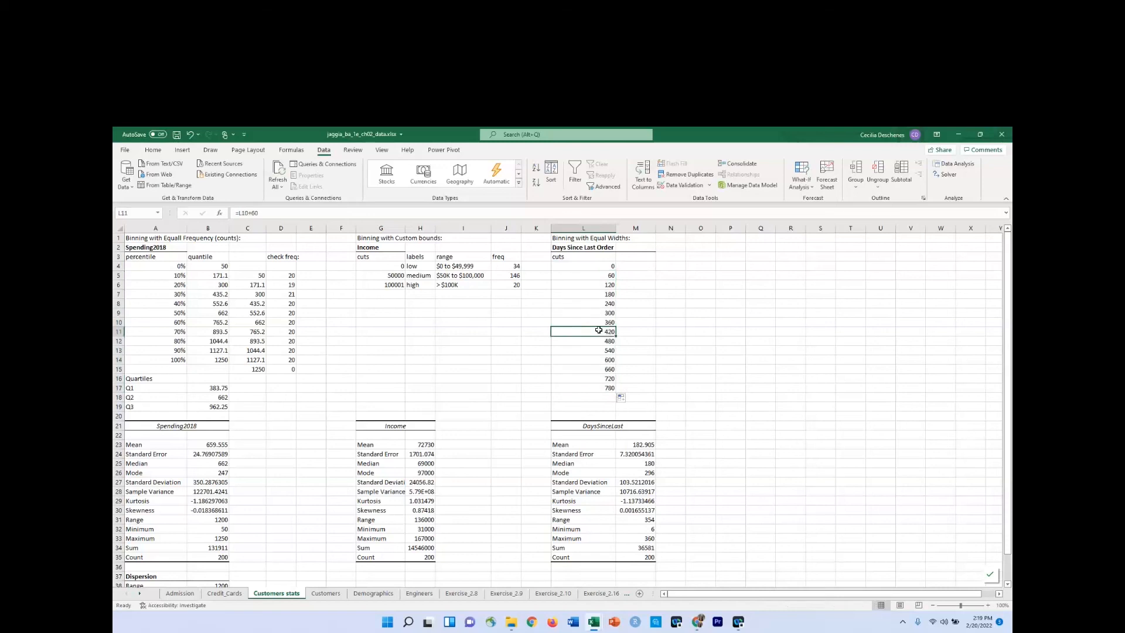
pyautogui.moveTo(598, 330); pyautogui.dragTo(600, 388)
pyautogui.rightClick(600, 388)
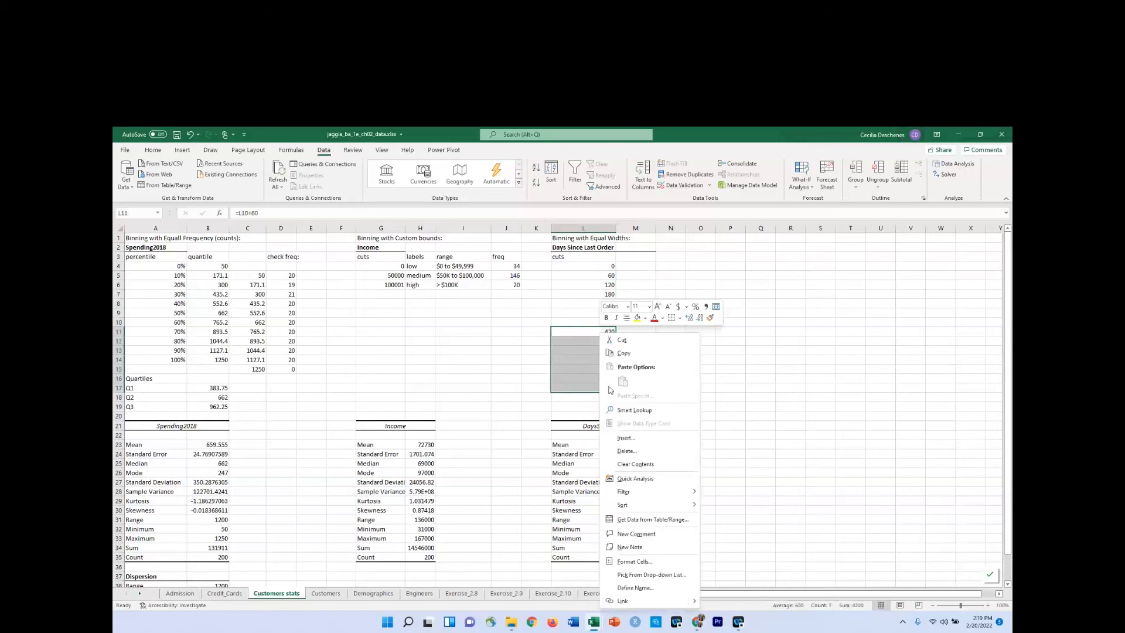
pyautogui.click(633, 463)
pyautogui.click(591, 341)
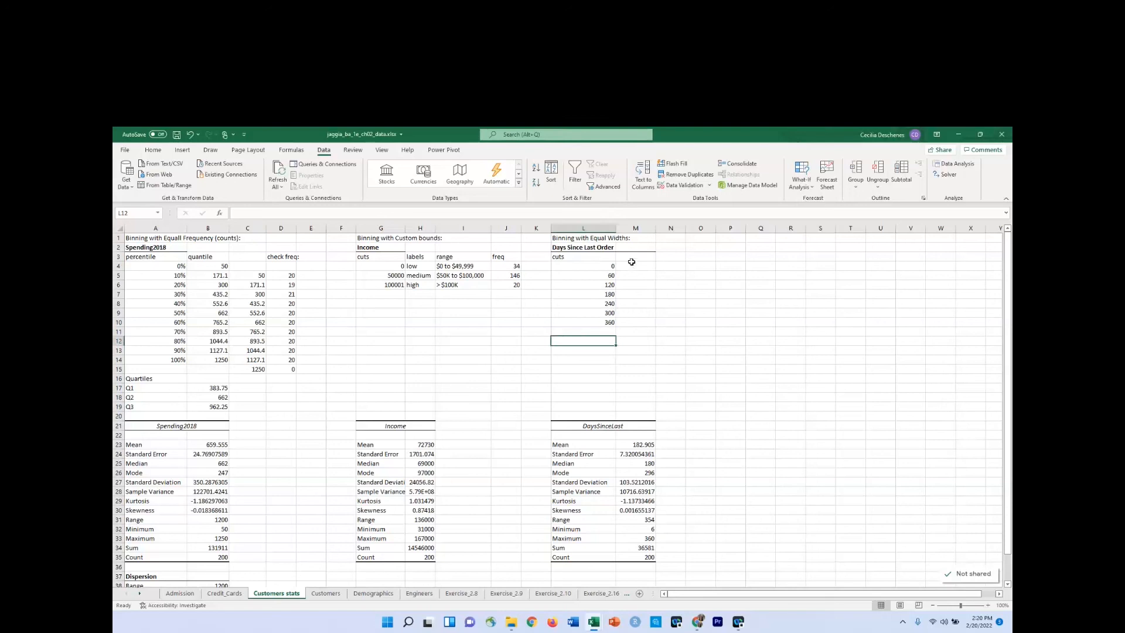
# Replace the heading in L3 with "lower bound" and enter the heading "upper bound" in M3.
pyautogui.click(590, 260)
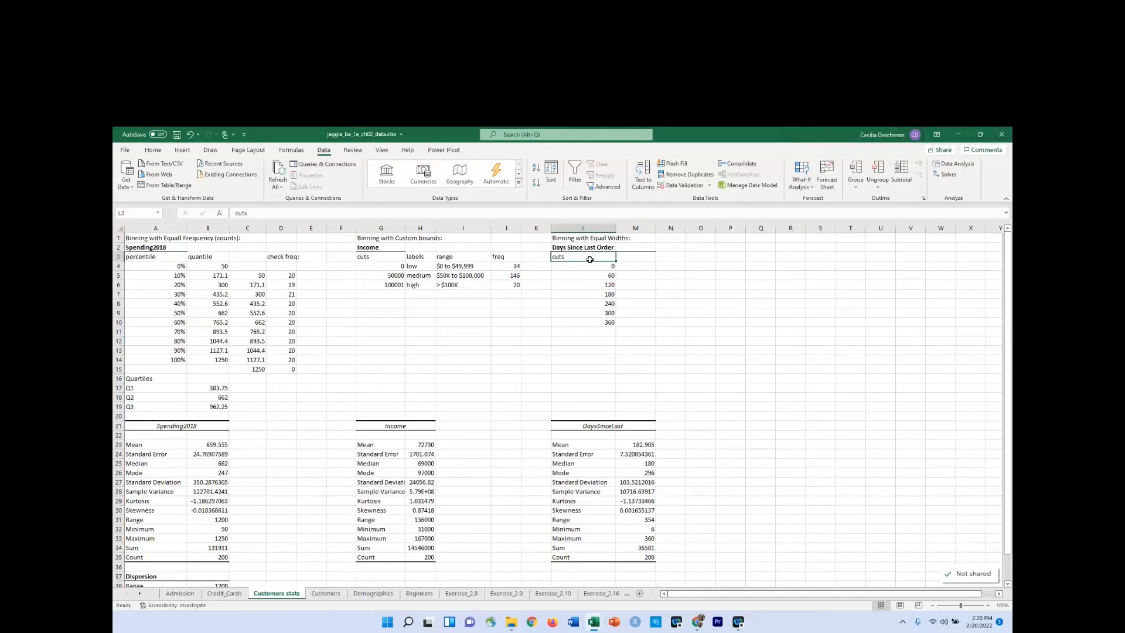
pyautogui.write('lower bo')
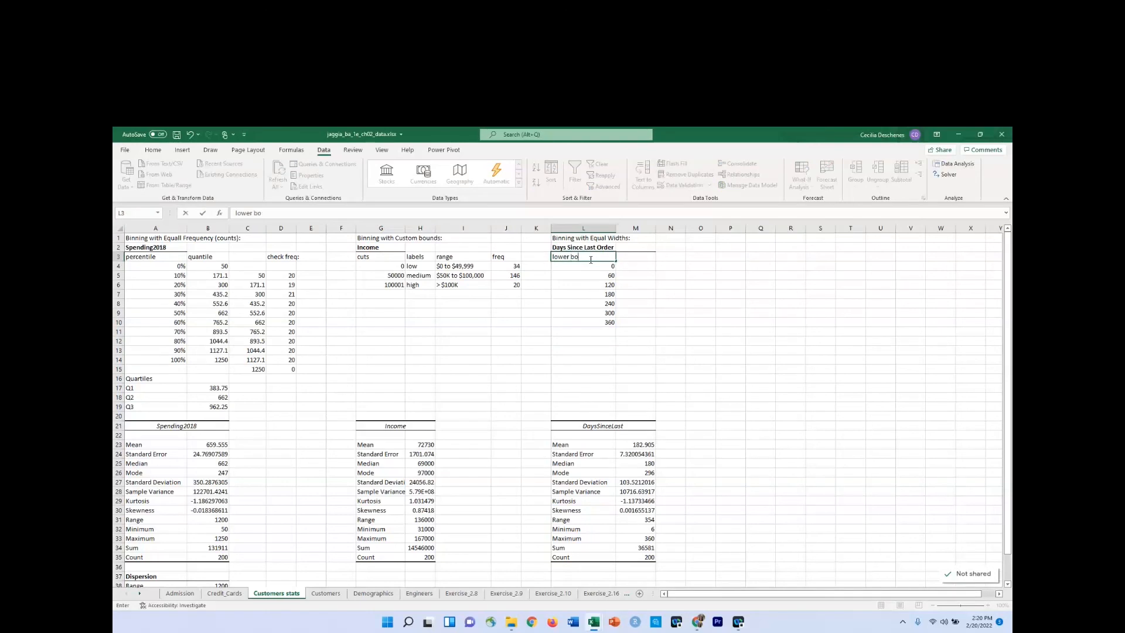
pyautogui.write('und')
pyautogui.press('Tab')
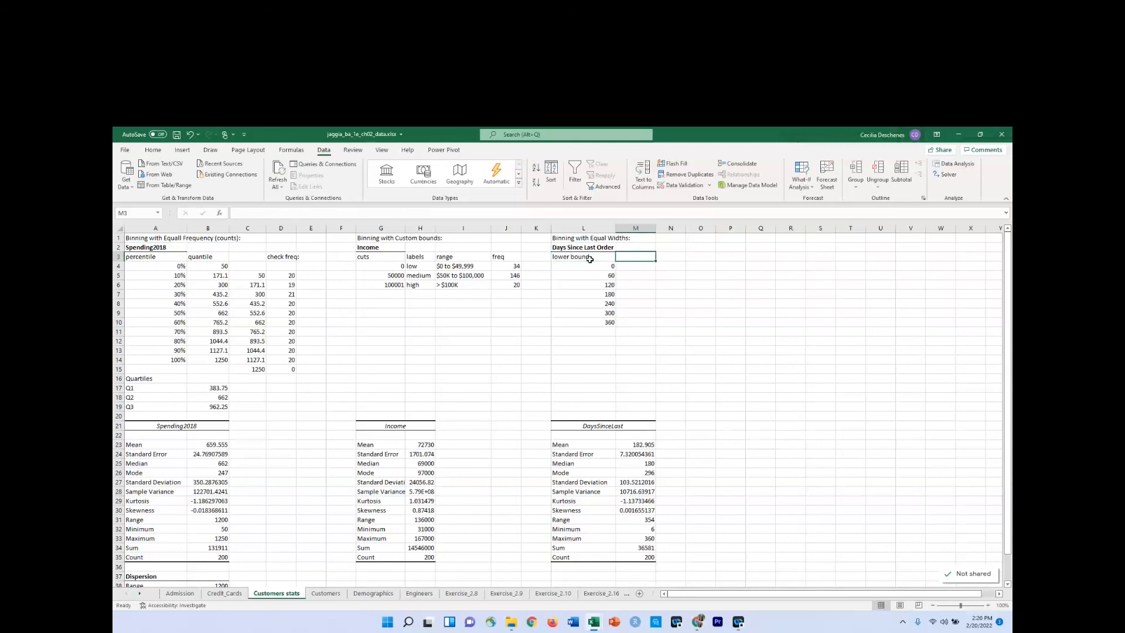
pyautogui.write('upper')
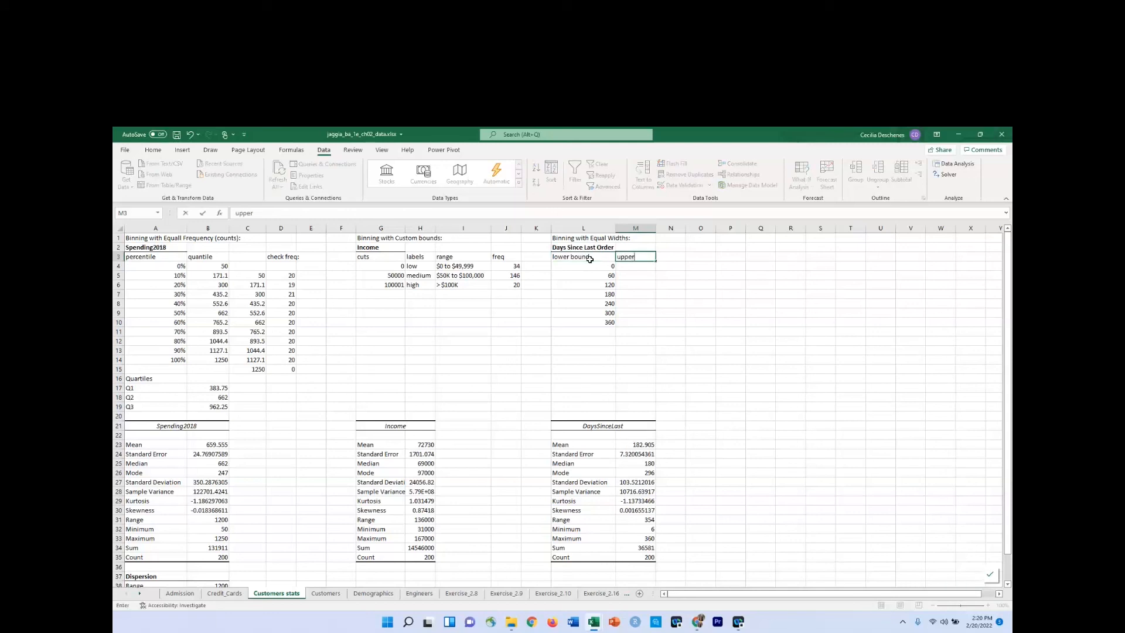
pyautogui.write(' bound')
pyautogui.press('Return')
# Enter the upper bound formula =L5-1 in M4 and fill it down through M9.
pyautogui.press('Tab')
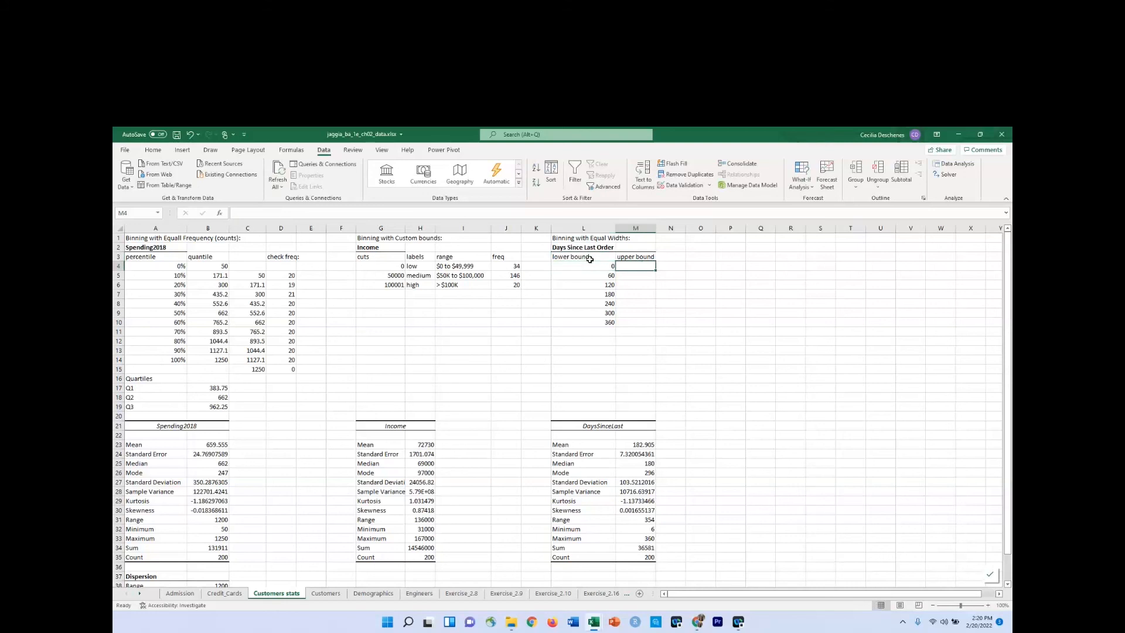
pyautogui.write('=')
pyautogui.press('Down')
pyautogui.press('Left')
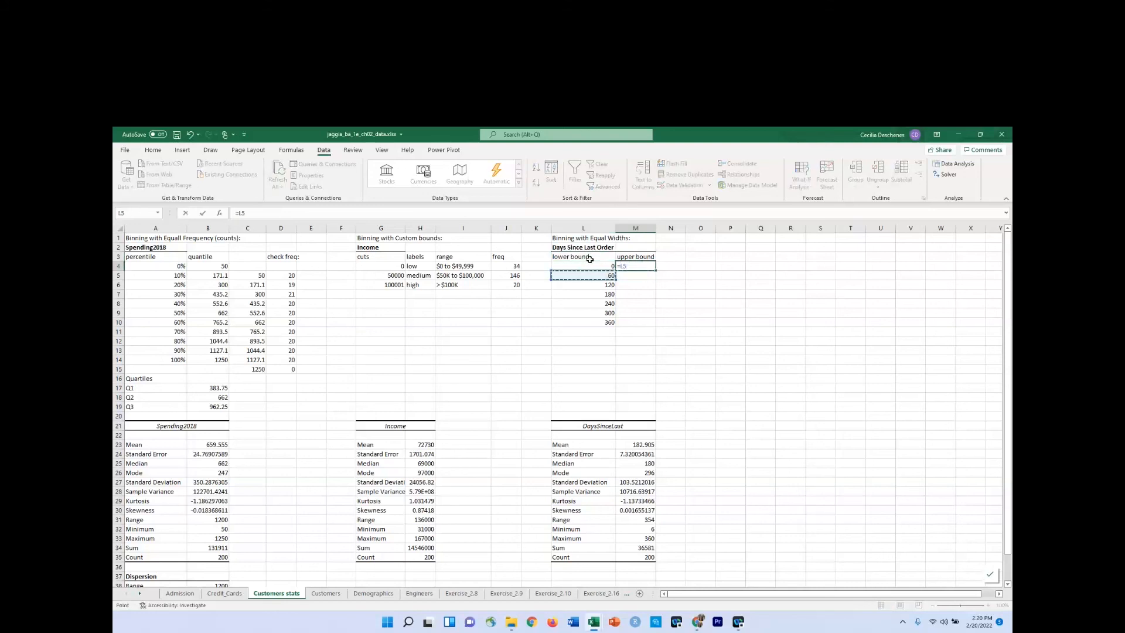
pyautogui.write('-1')
pyautogui.press('Return')
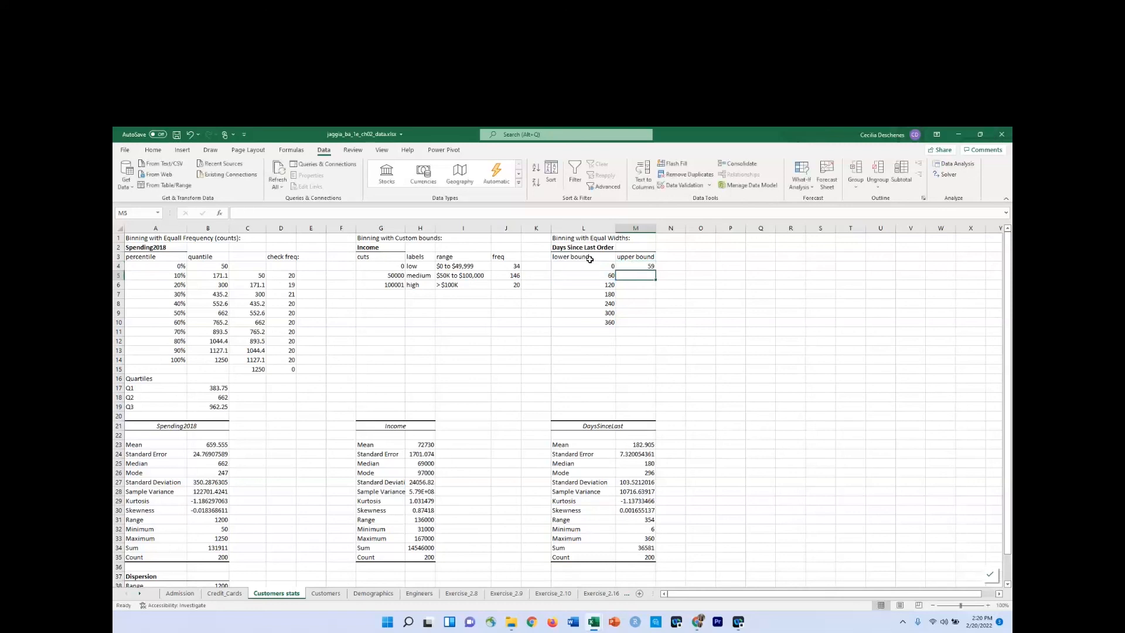
pyautogui.click(637, 266)
pyautogui.moveTo(655, 270); pyautogui.dragTo(652, 322)
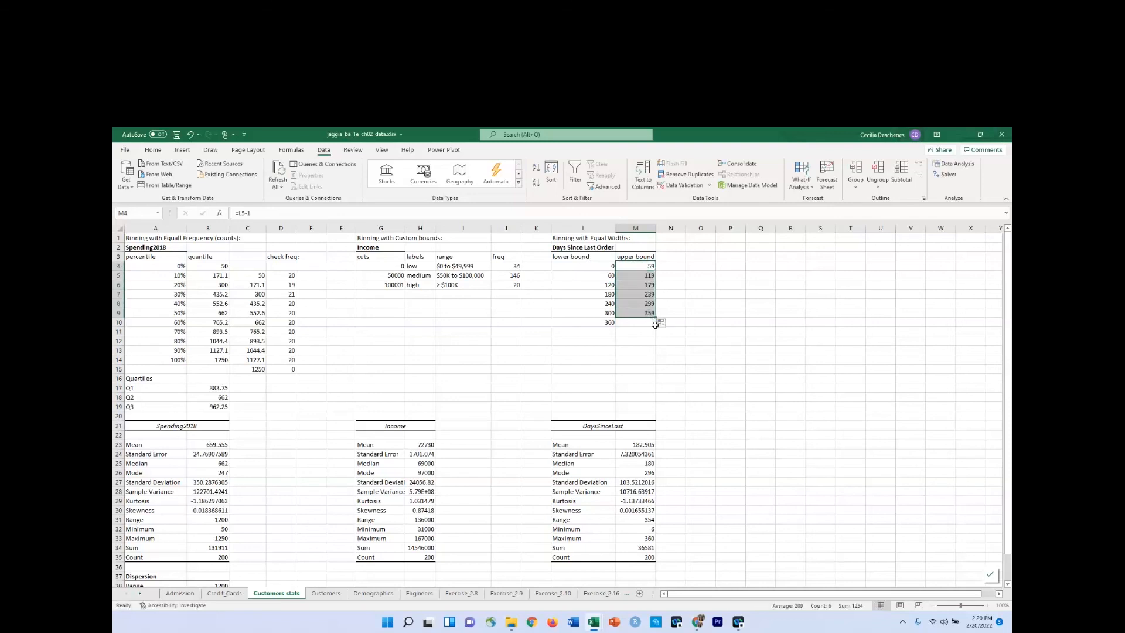
pyautogui.click(652, 323)
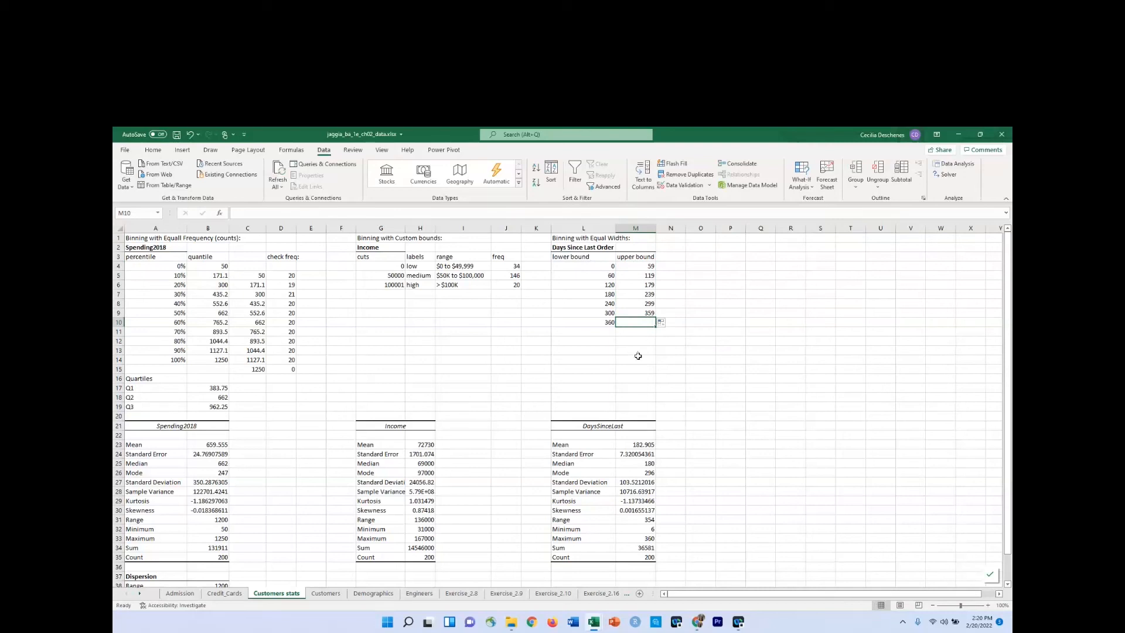
# Set the first lower bound in L4 to 1.
pyautogui.click(609, 323)
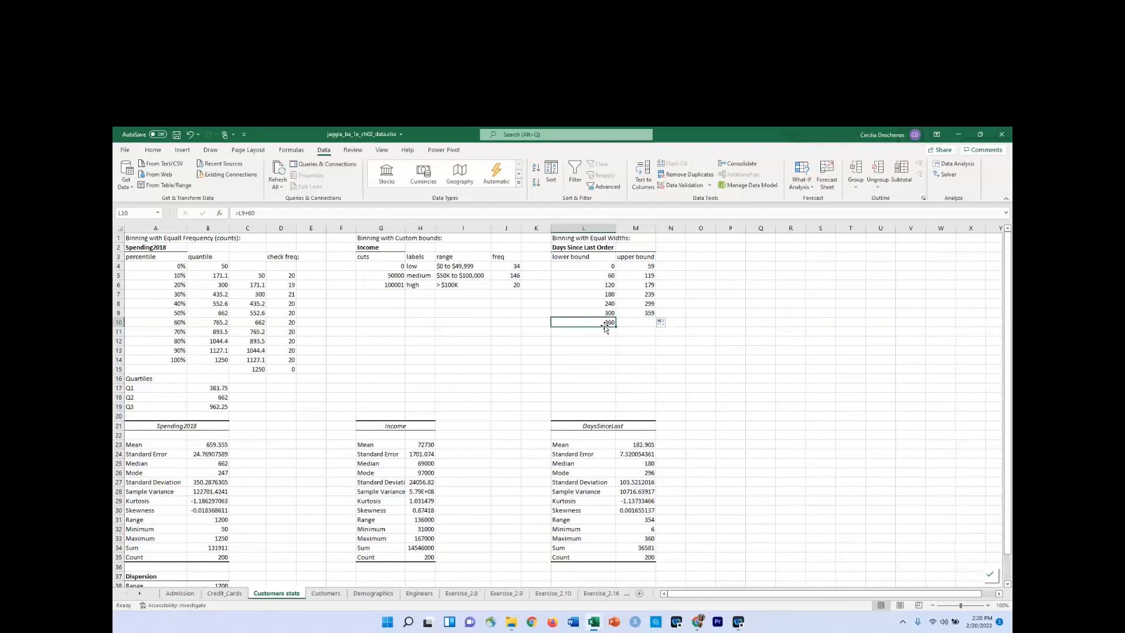
pyautogui.click(607, 266)
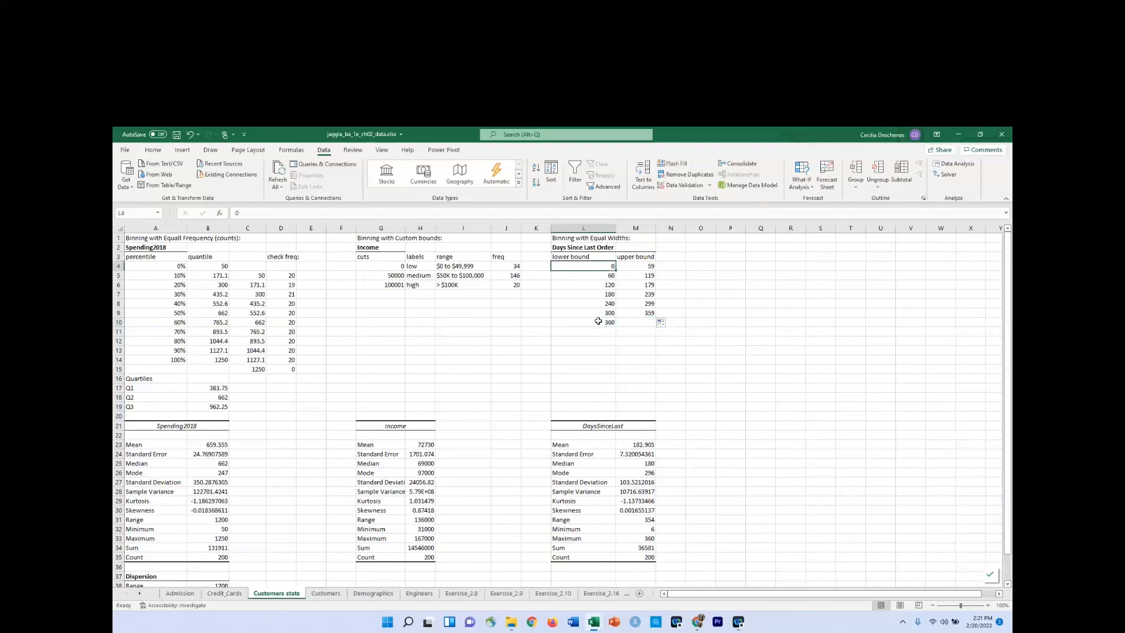
pyautogui.write('1')
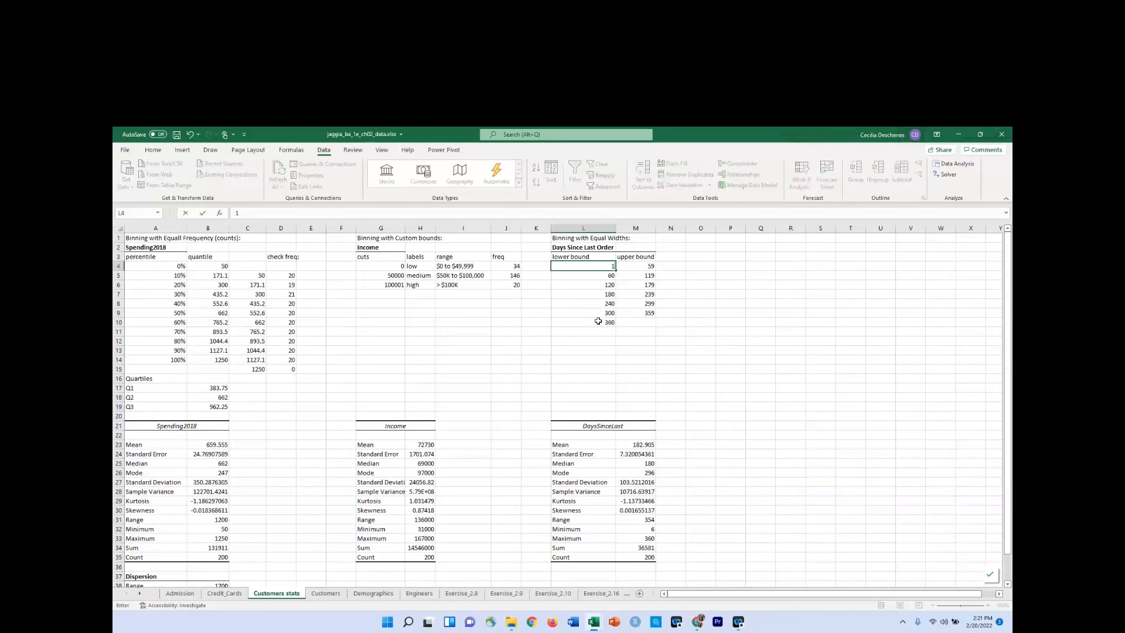
pyautogui.press('Return')
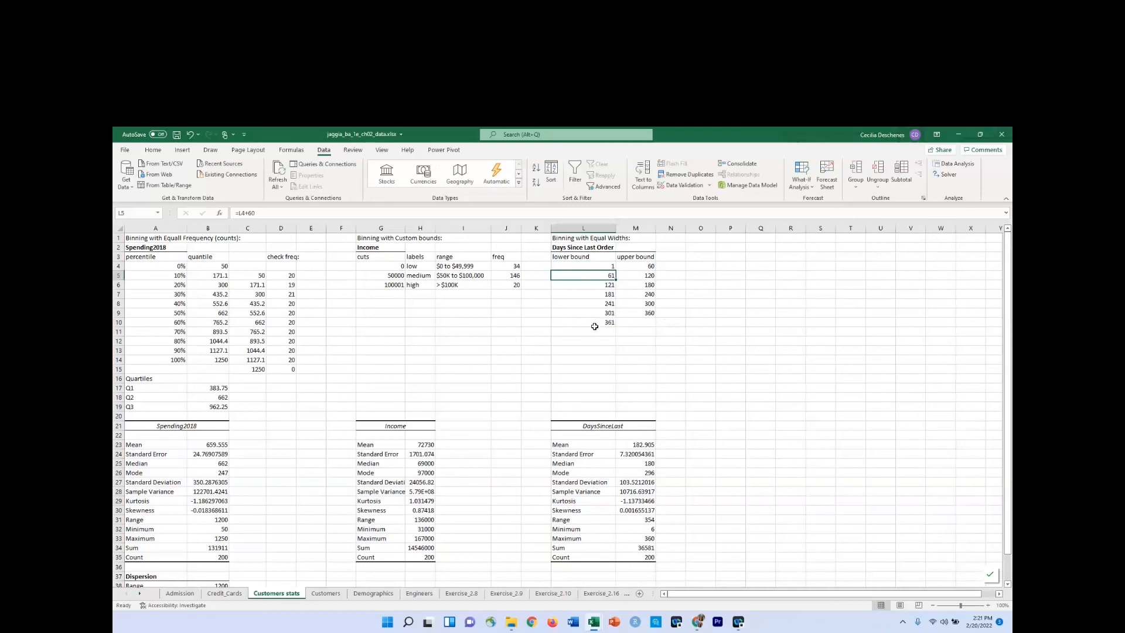
# Clear the surplus lower bound in L10 and set the last upper bound in M9 to the fixed value 360.
pyautogui.click(601, 322)
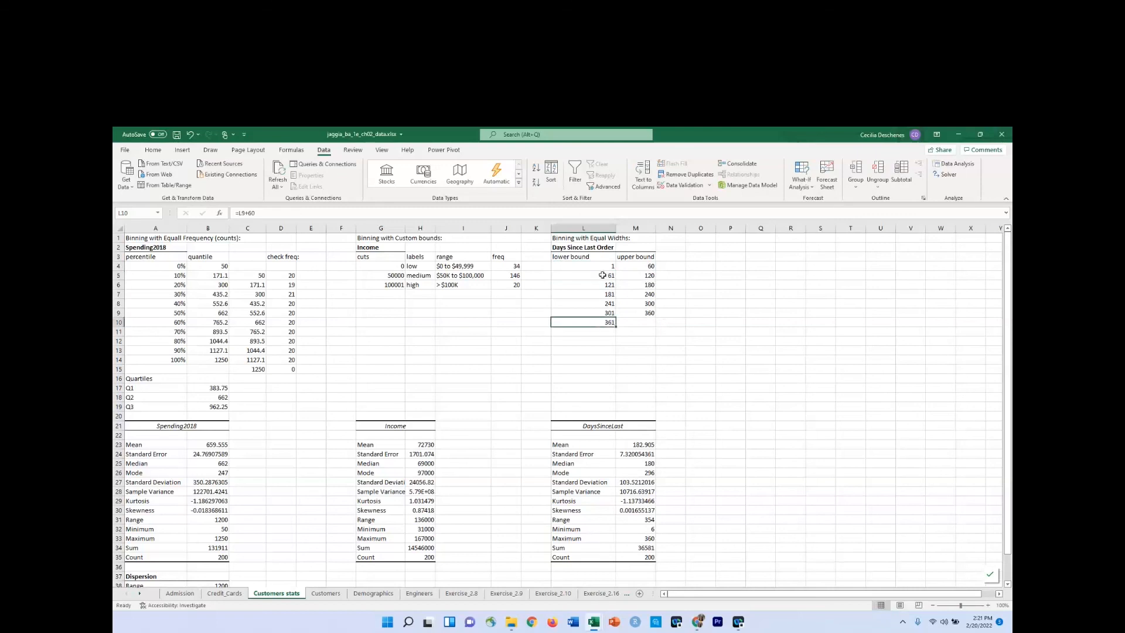
pyautogui.rightClick(604, 323)
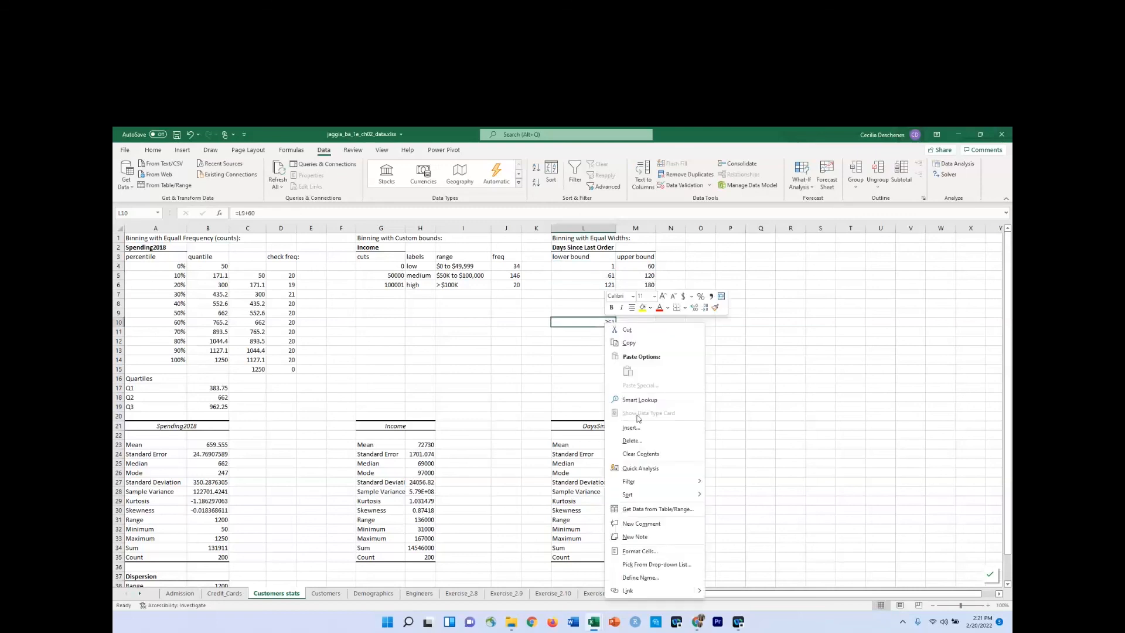
pyautogui.click(633, 454)
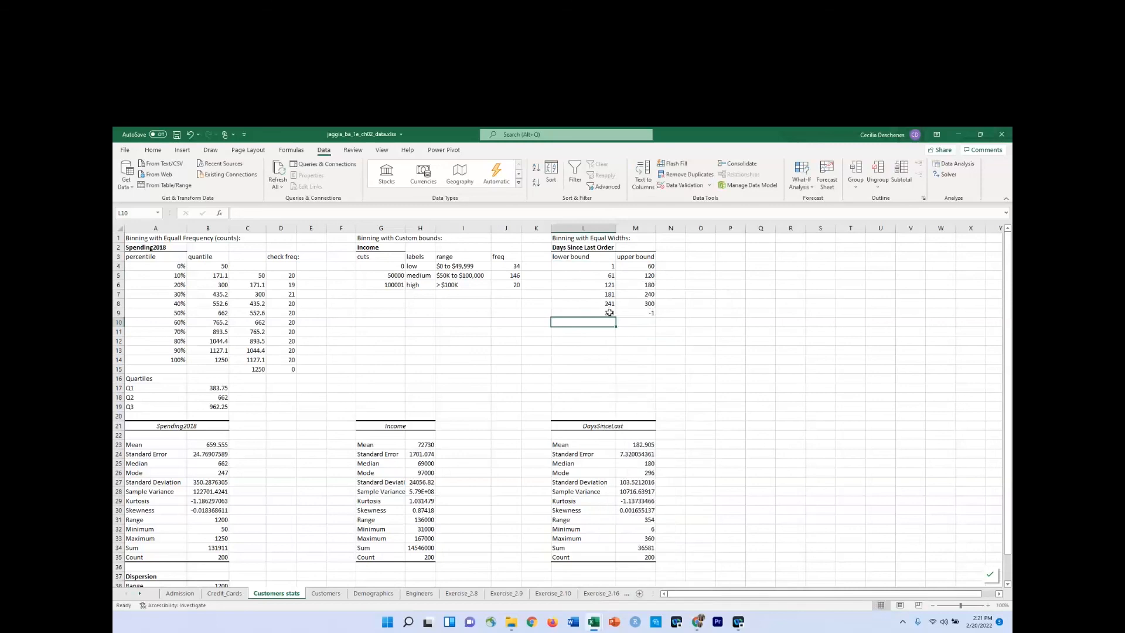
pyautogui.click(644, 313)
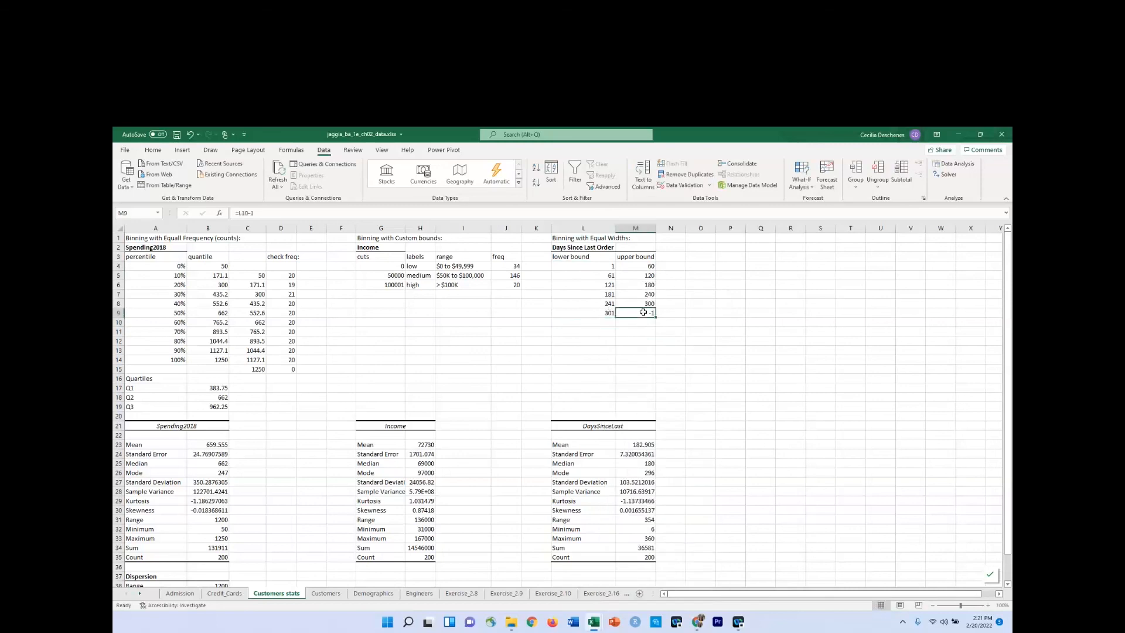
pyautogui.write('360')
pyautogui.press('Return')
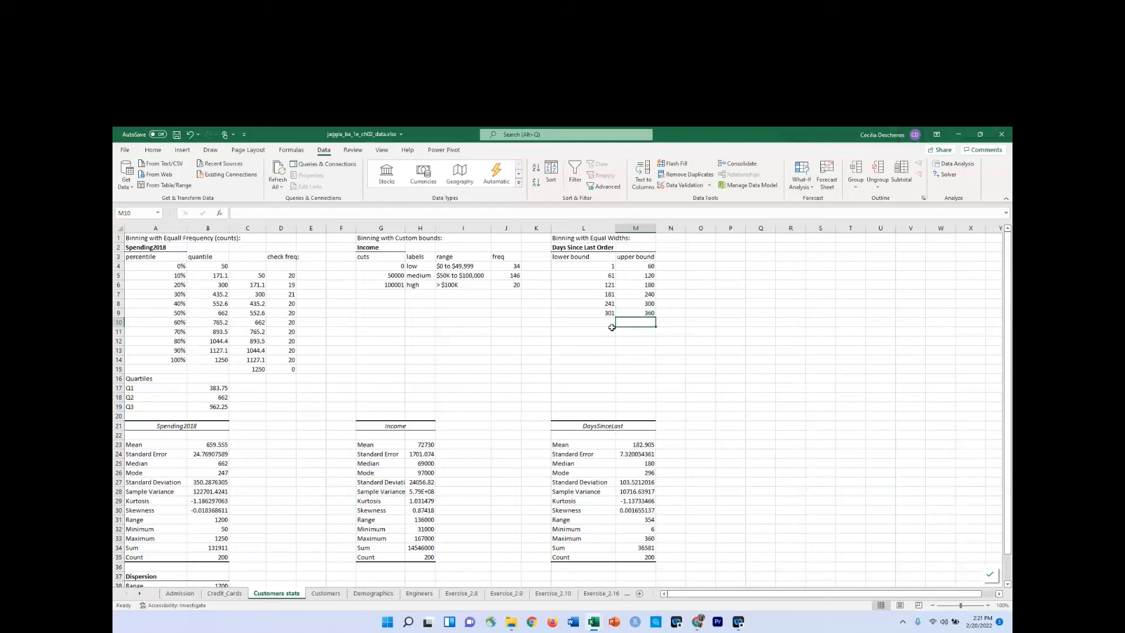
pyautogui.click(595, 267)
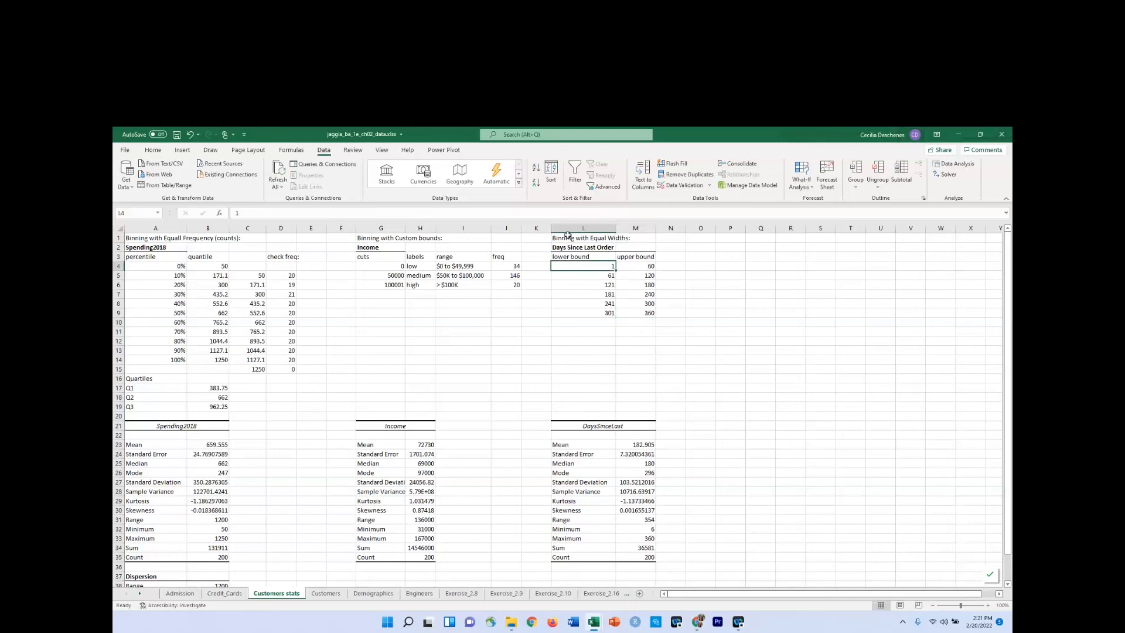
pyautogui.click(627, 324)
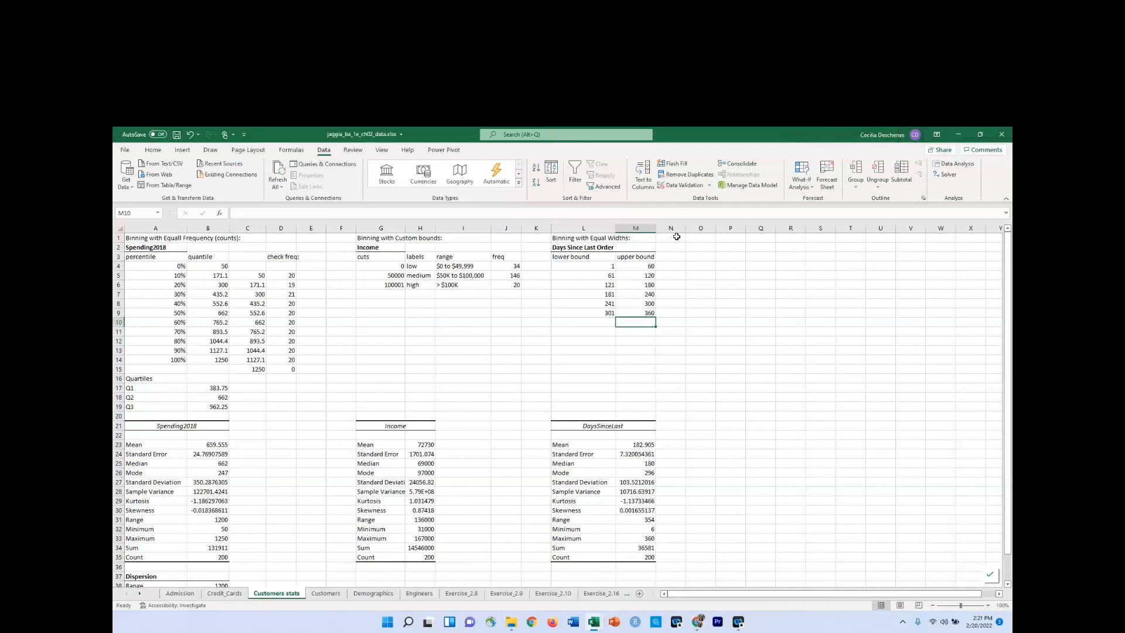
# Widen column N slightly and enter the heading "labels" in N3.
pyautogui.moveTo(687, 228); pyautogui.dragTo(696, 228)
pyautogui.click(683, 257)
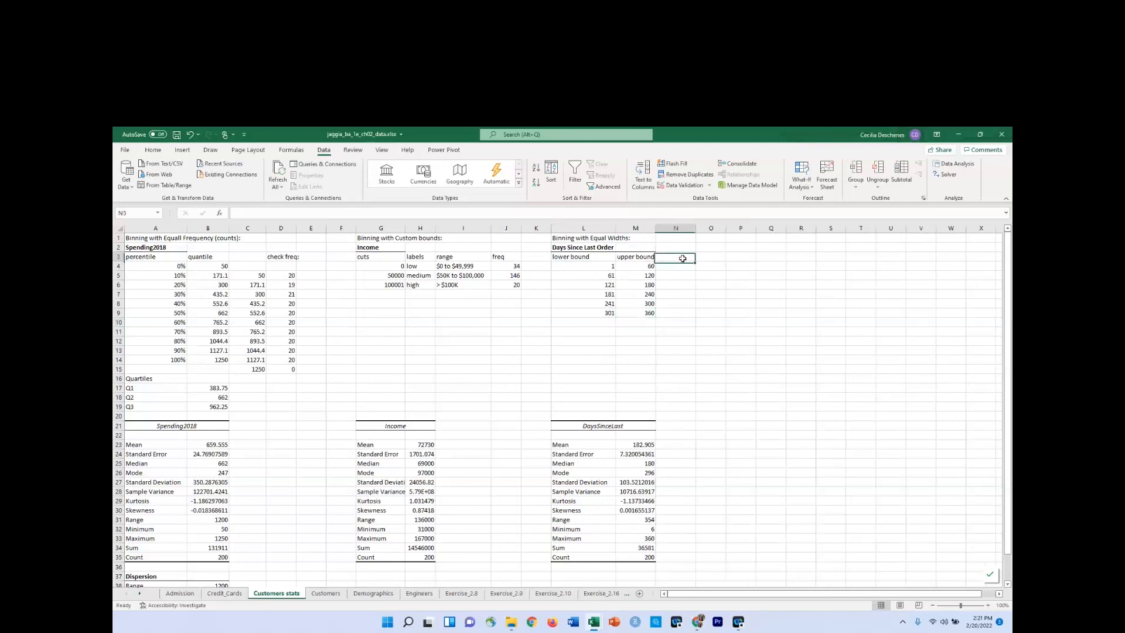
pyautogui.write('labels')
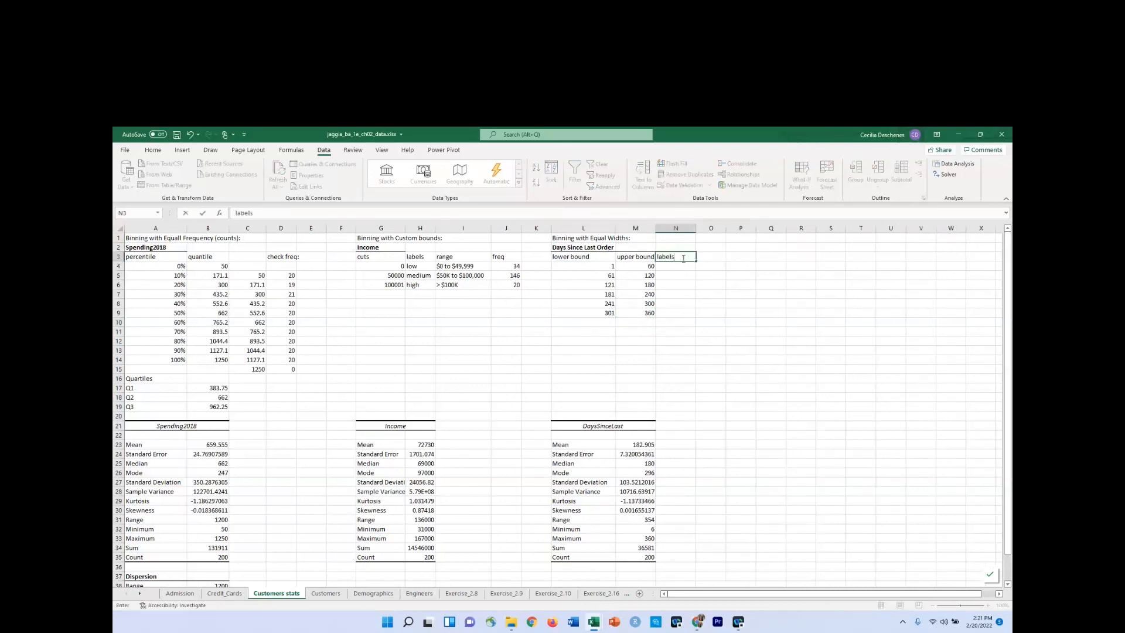
pyautogui.press('Return')
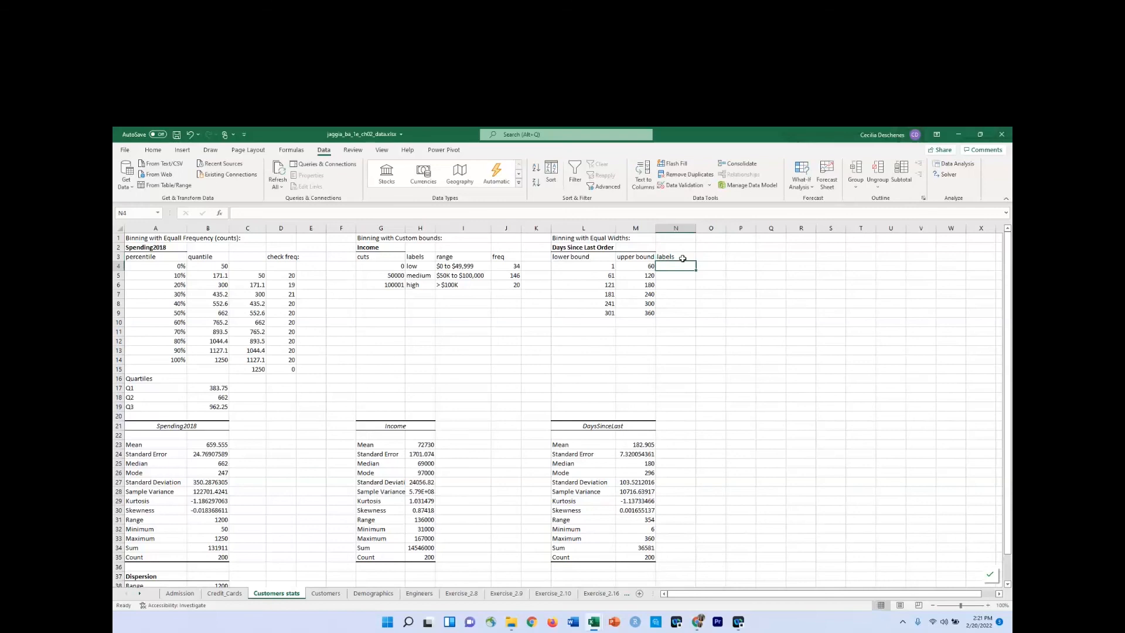
# Build the first bin label in N4 with CONCAT, joining L4, the separator " - " and M4.
pyautogui.write('=cat')
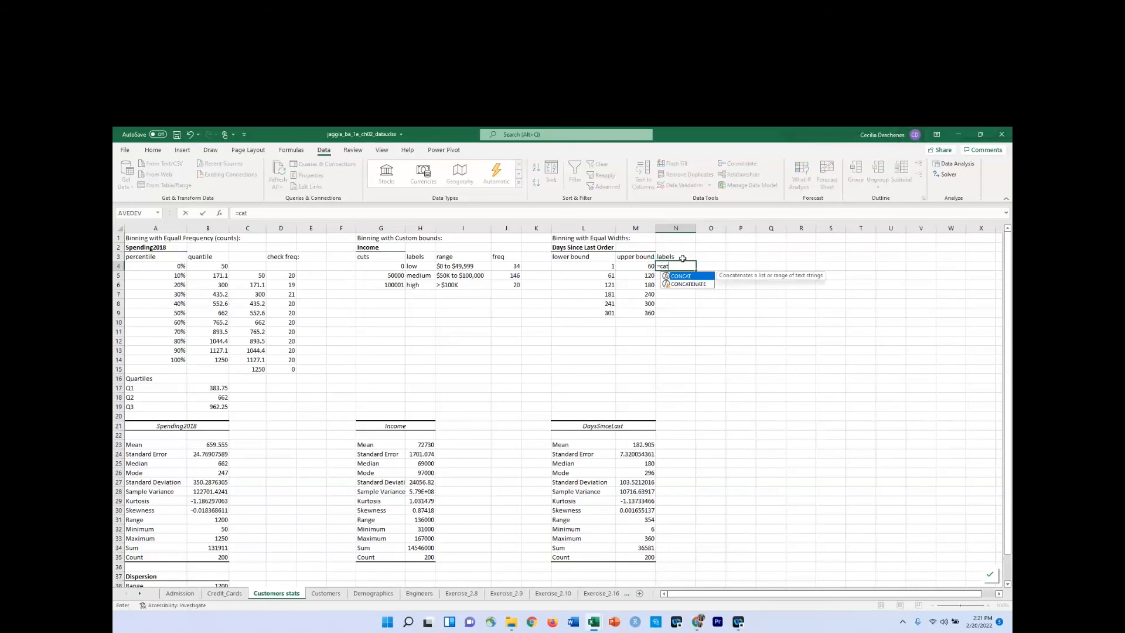
pyautogui.press('BackSpace')
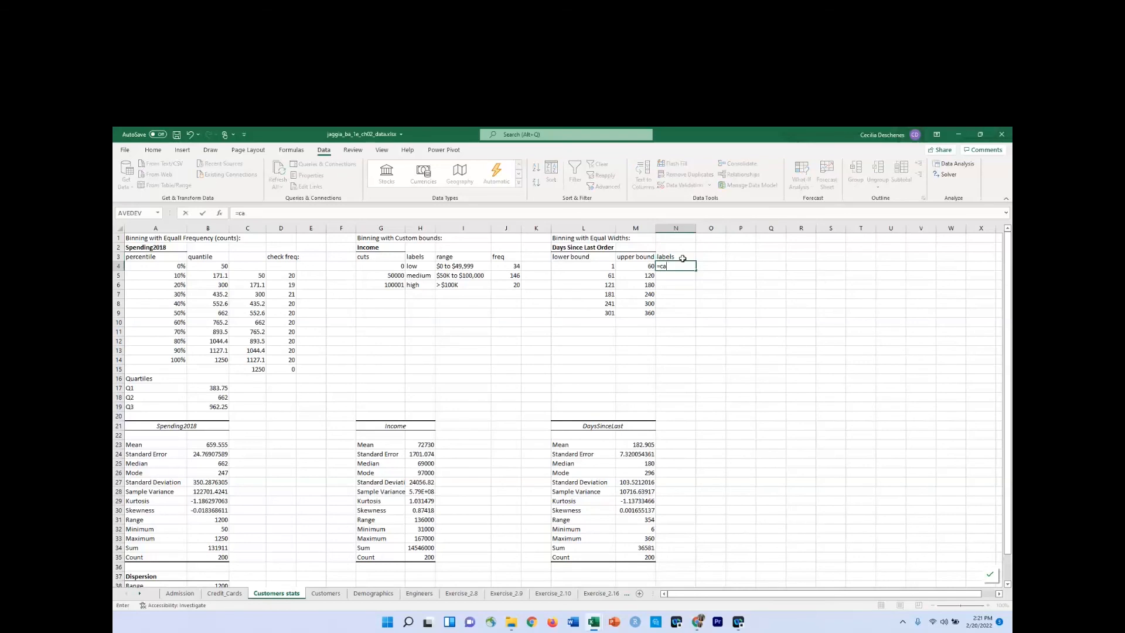
pyautogui.write('t')
pyautogui.press('Tab')
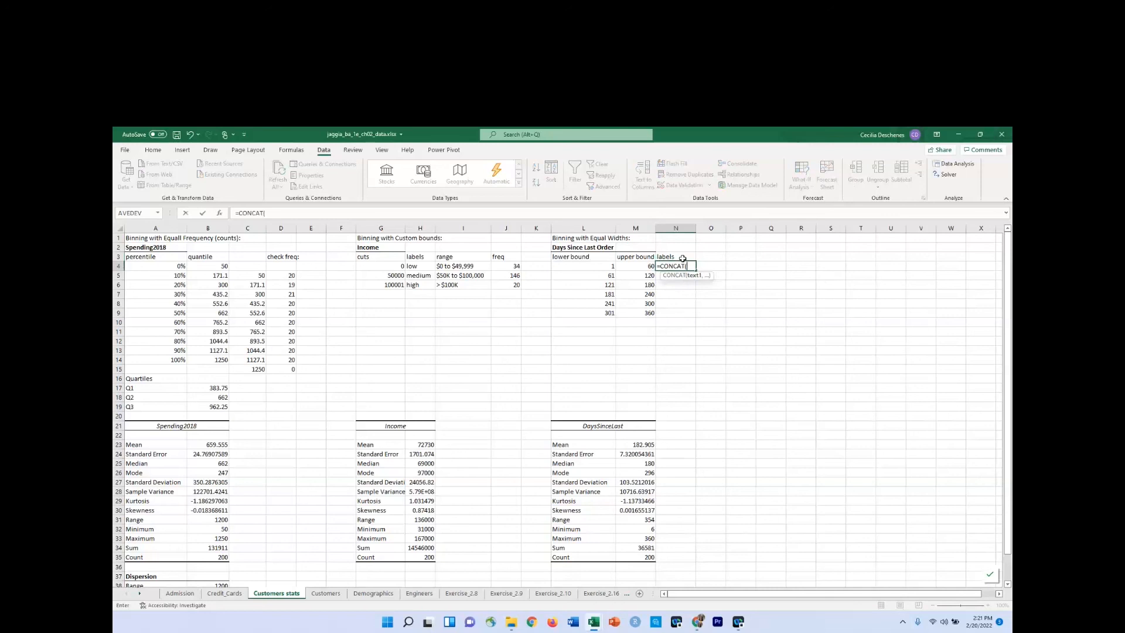
pyautogui.press('Left')
pyautogui.press('Left')
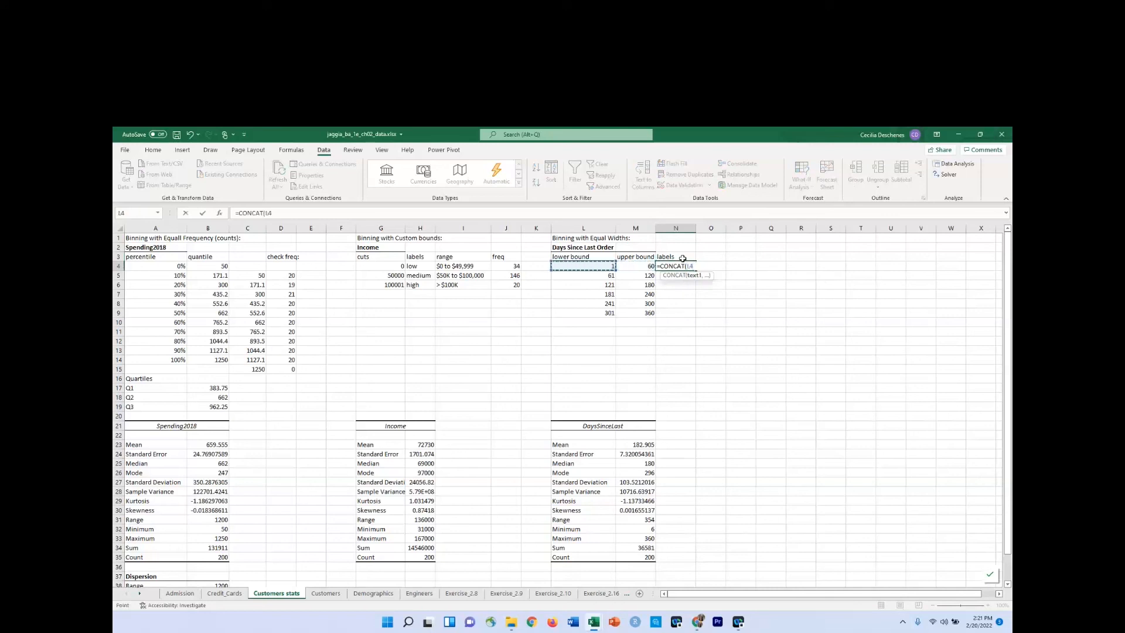
pyautogui.write(', " - ",')
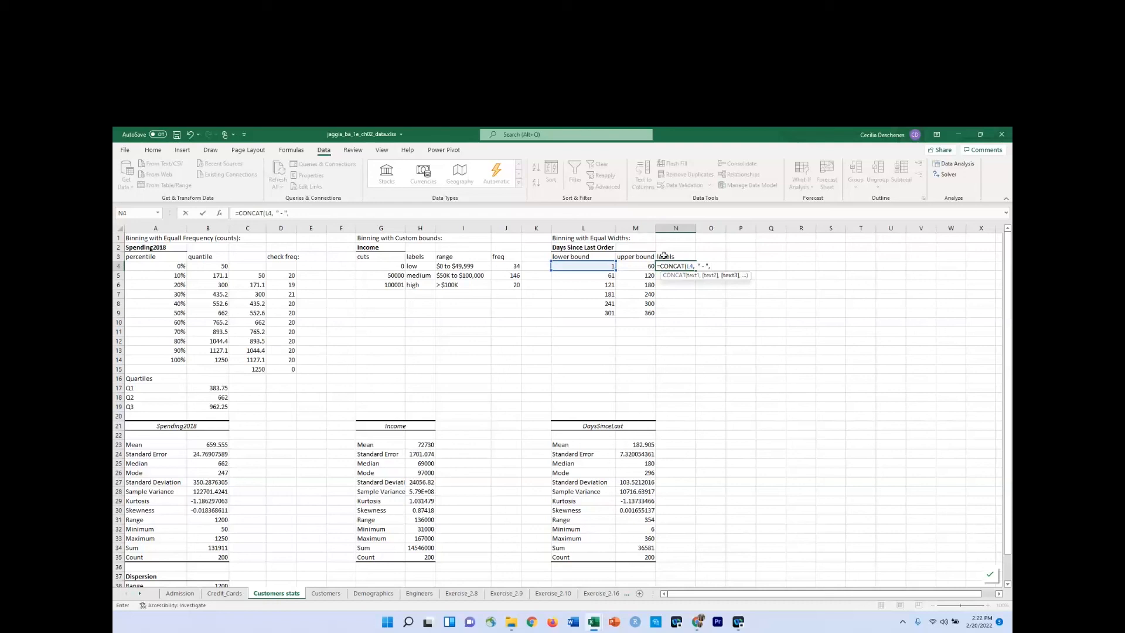
pyautogui.click(644, 267)
pyautogui.press('Return')
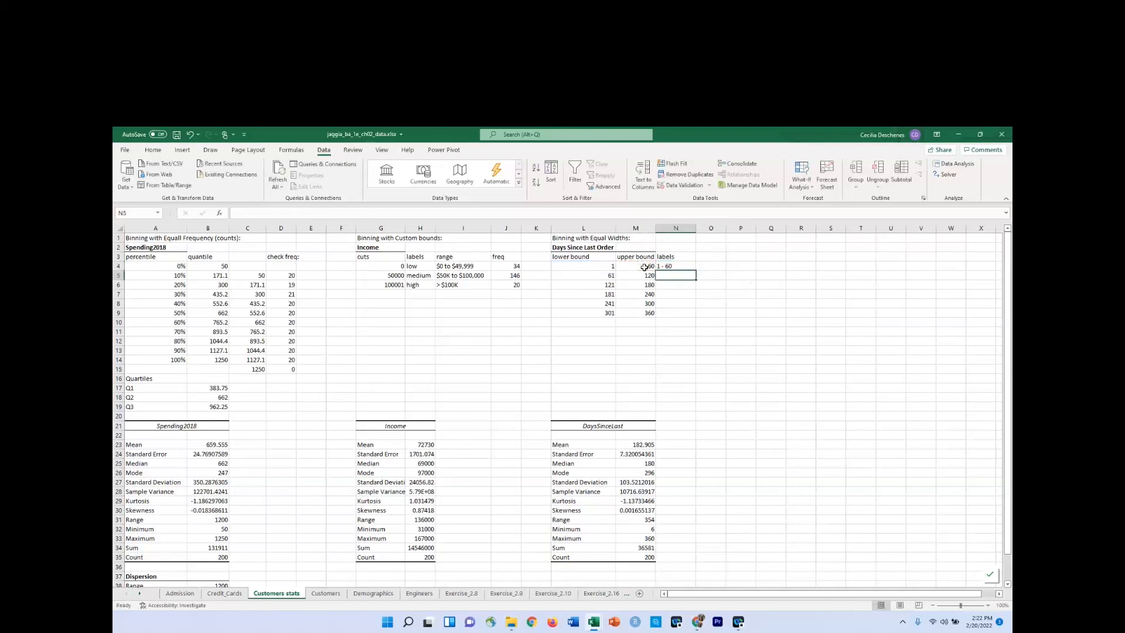
# Fill the bin label formula from N4 down to N9.
pyautogui.click(693, 267)
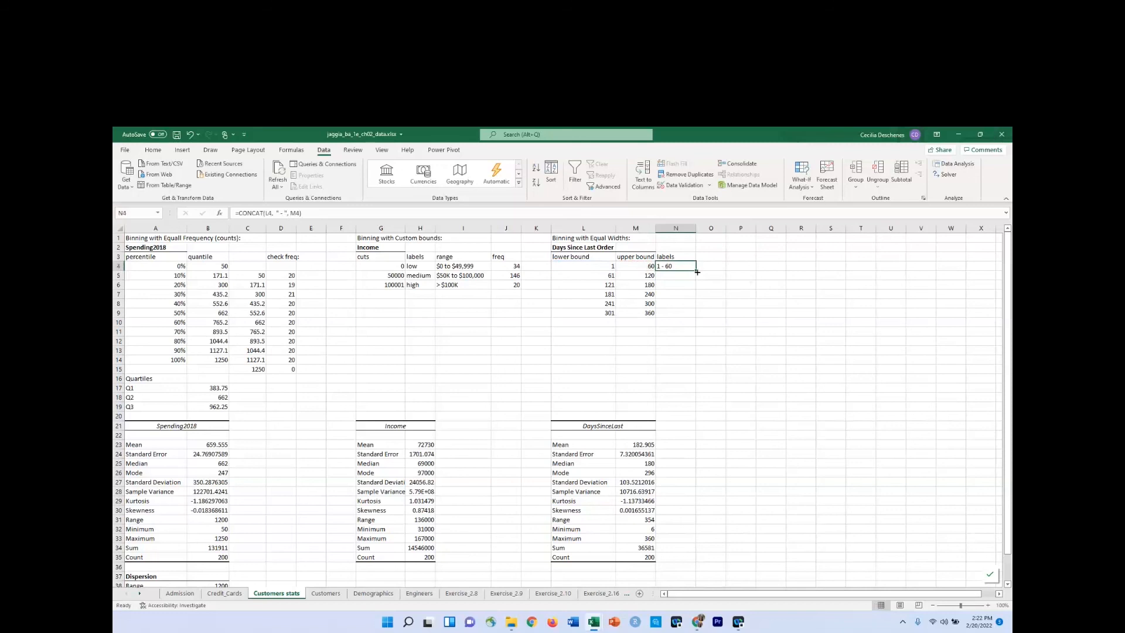
pyautogui.moveTo(693, 267); pyautogui.dragTo(697, 317)
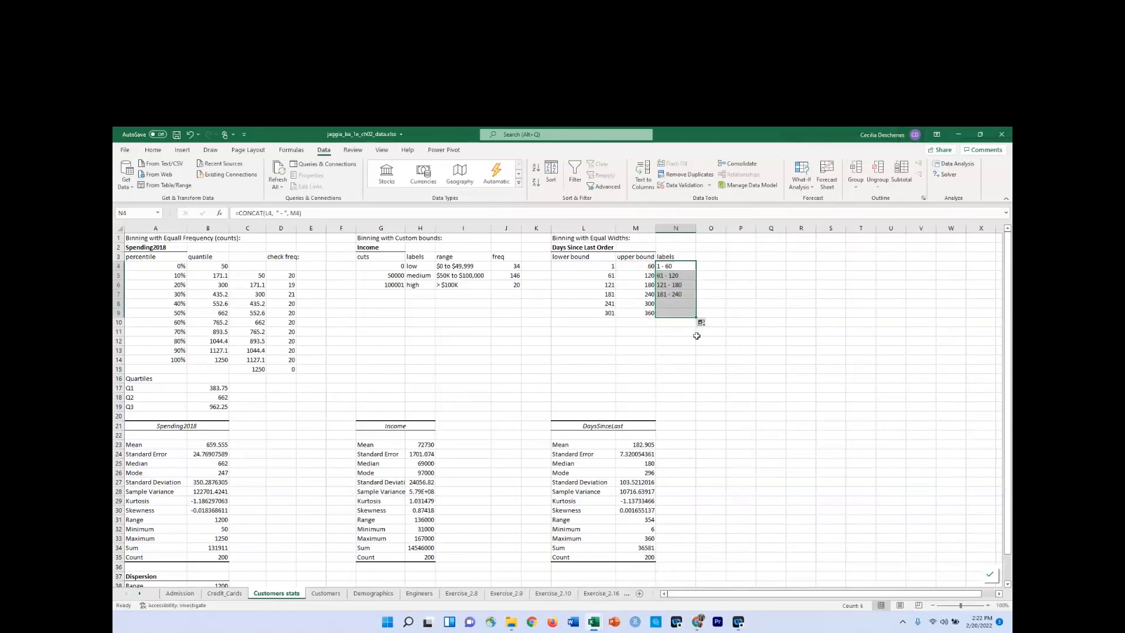
pyautogui.click(686, 331)
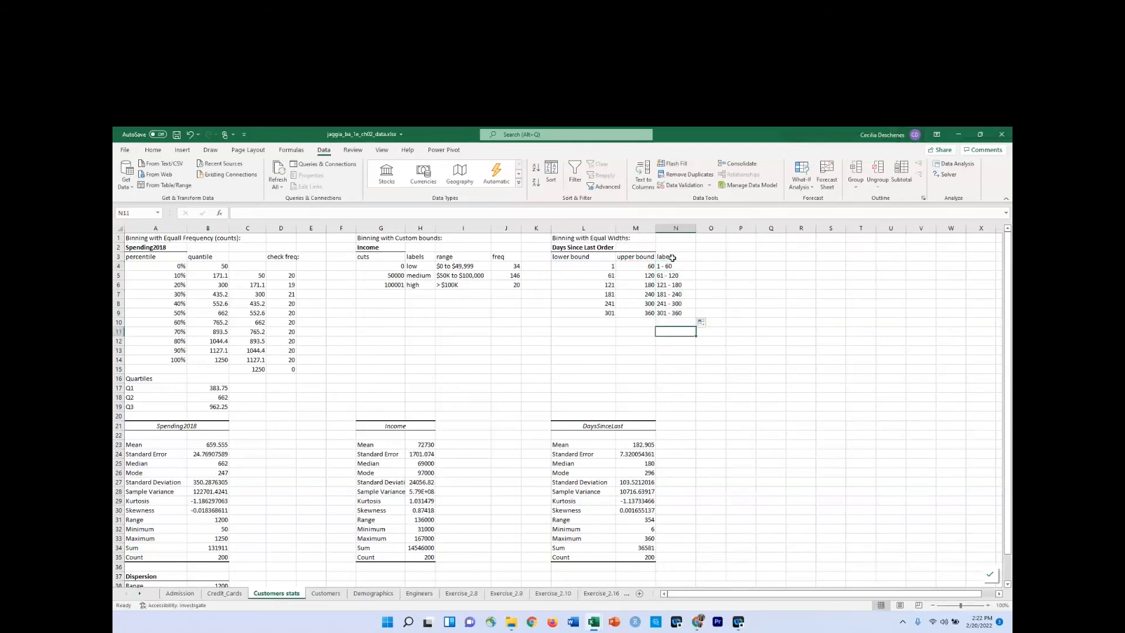
# Center the contents of the equal-width bin table in L3:O9 horizontally.
pyautogui.moveTo(595, 257); pyautogui.dragTo(705, 314)
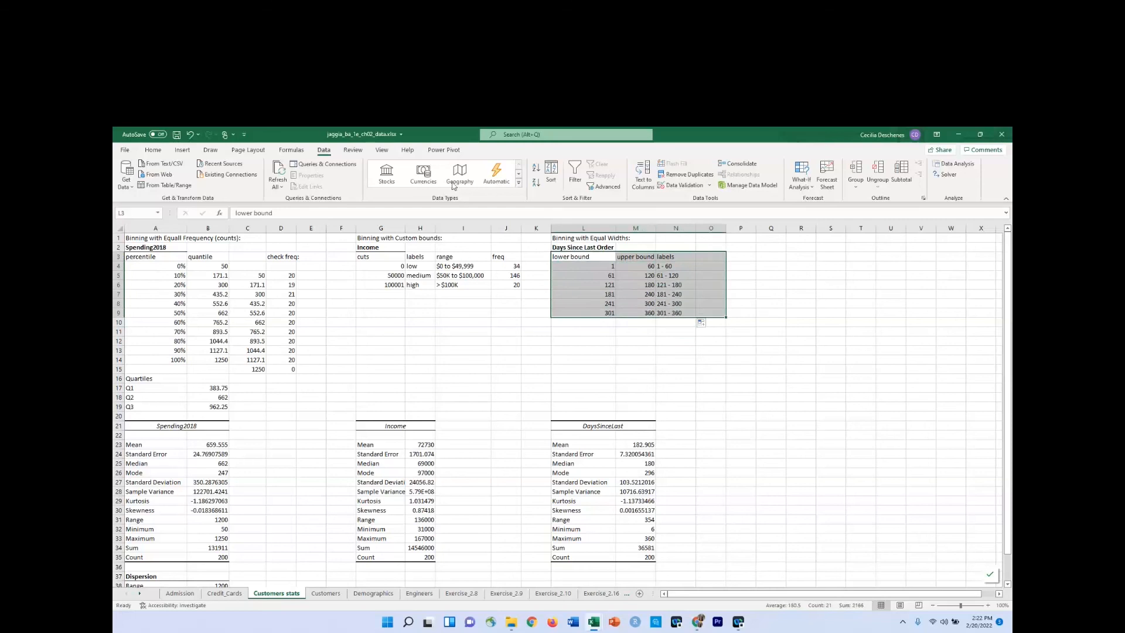
pyautogui.click(152, 150)
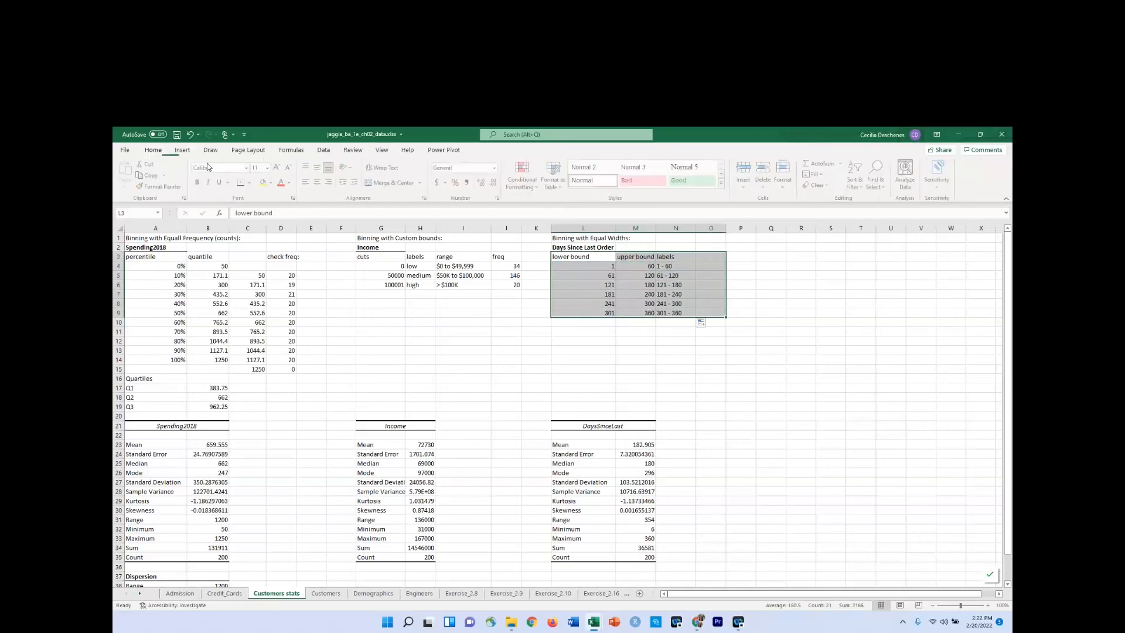
pyautogui.click(318, 183)
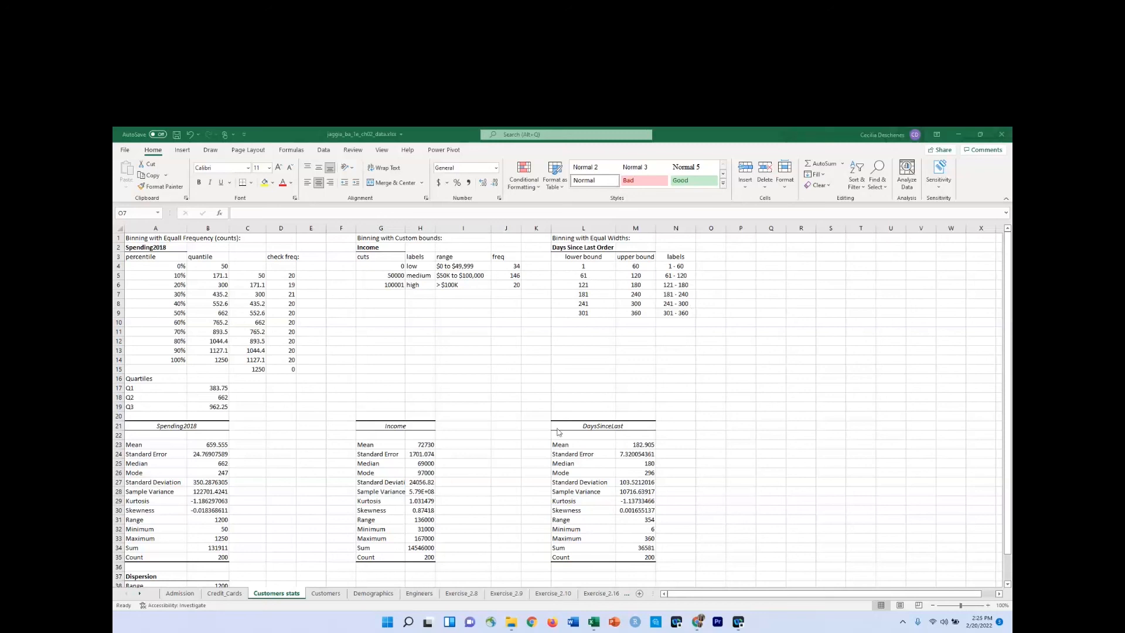
# Insert an empty column before the Satisfaction column on the Customers sheet.
pyautogui.click(332, 594)
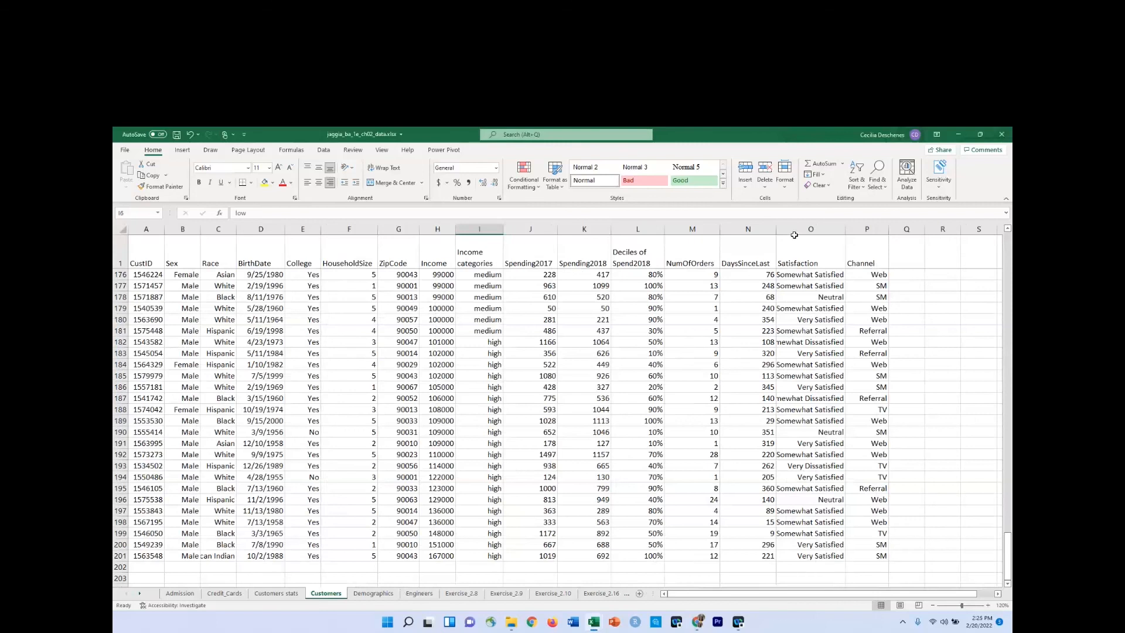
pyautogui.click(805, 229)
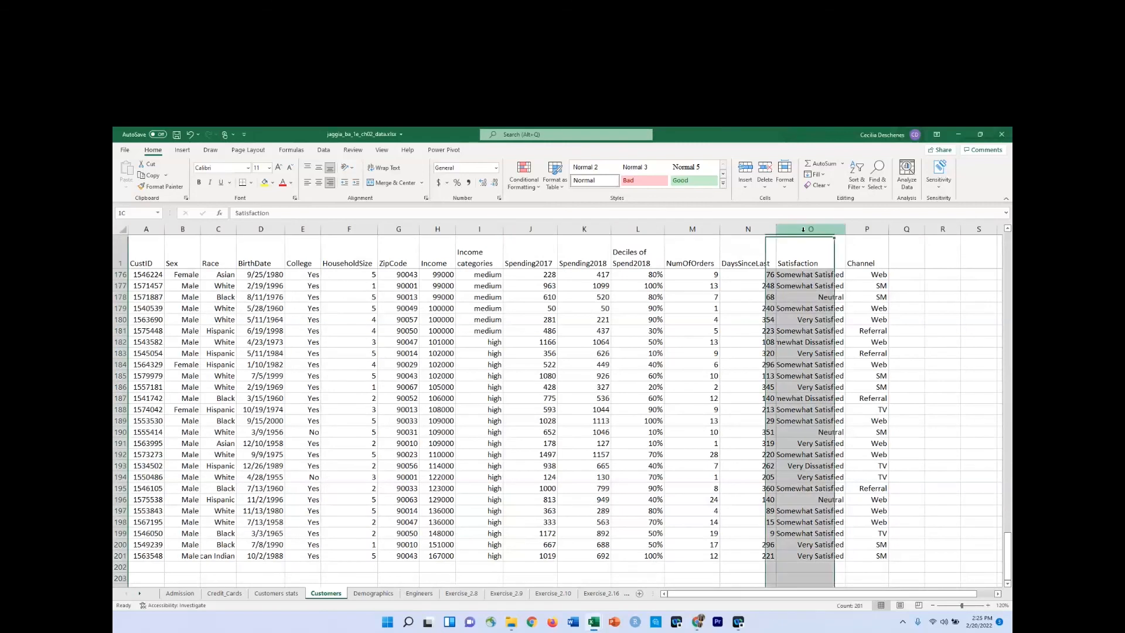
pyautogui.rightClick(806, 230)
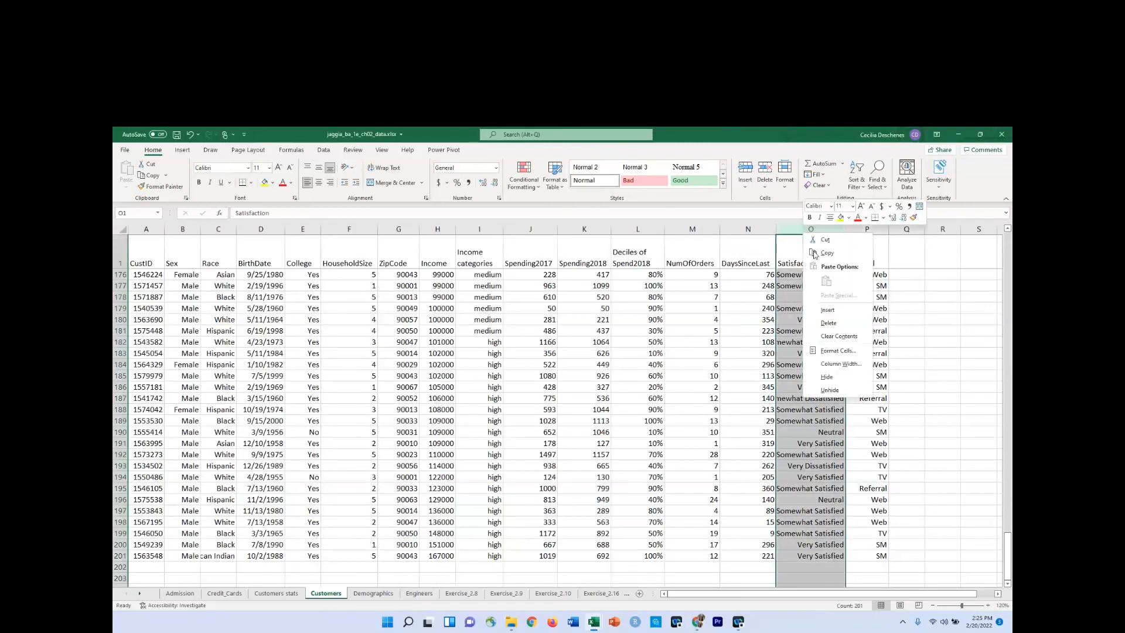
pyautogui.click(826, 310)
# Enter the heading "Binned Days" in O1 of the new column.
pyautogui.scroll(4, 810, 259)
pyautogui.scroll(1, 809, 258)
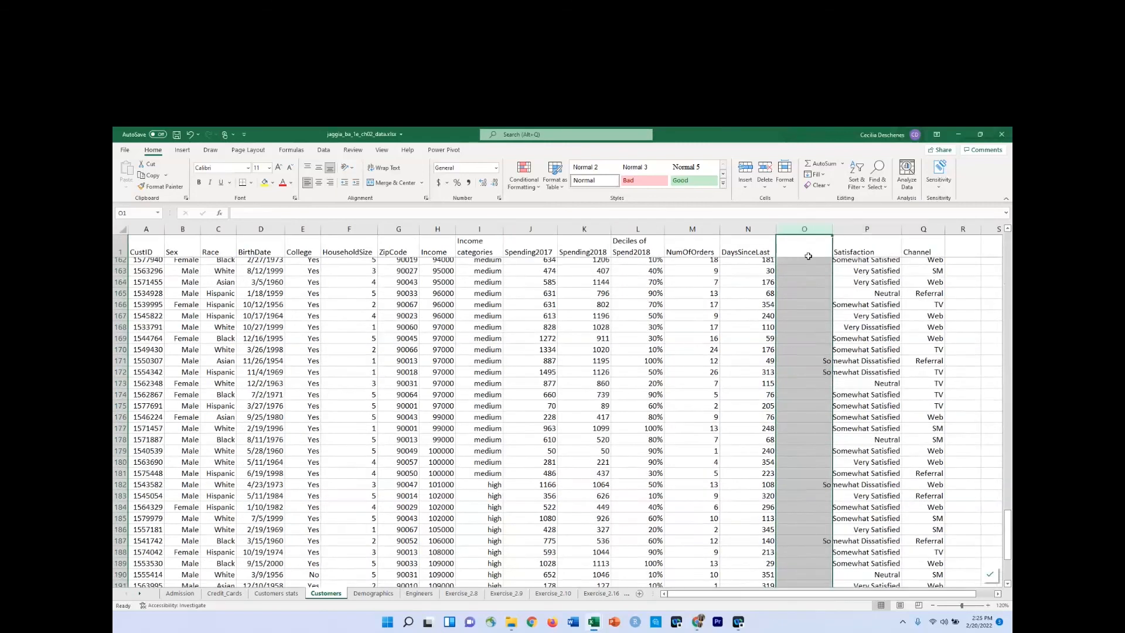
pyautogui.click(805, 252)
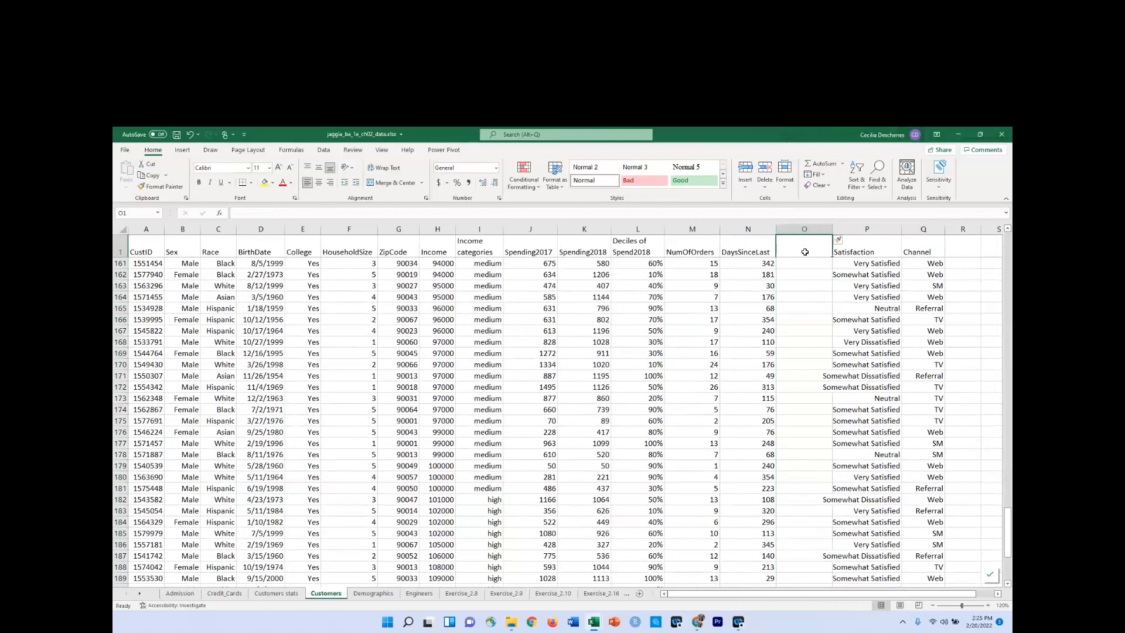
pyautogui.write('Binned Days')
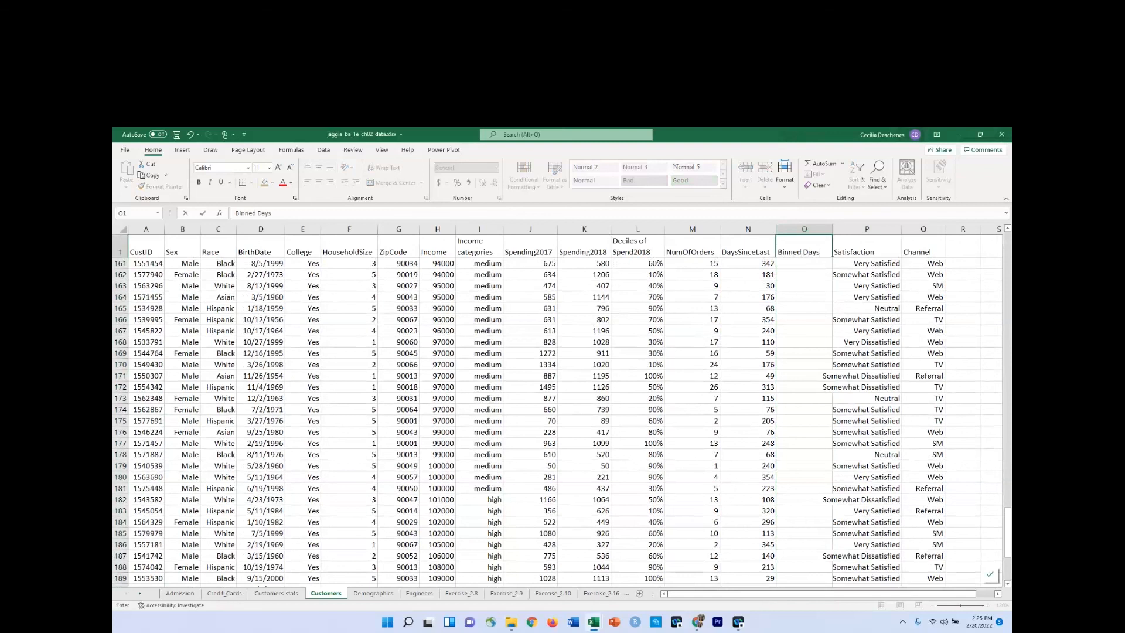
pyautogui.press('Return')
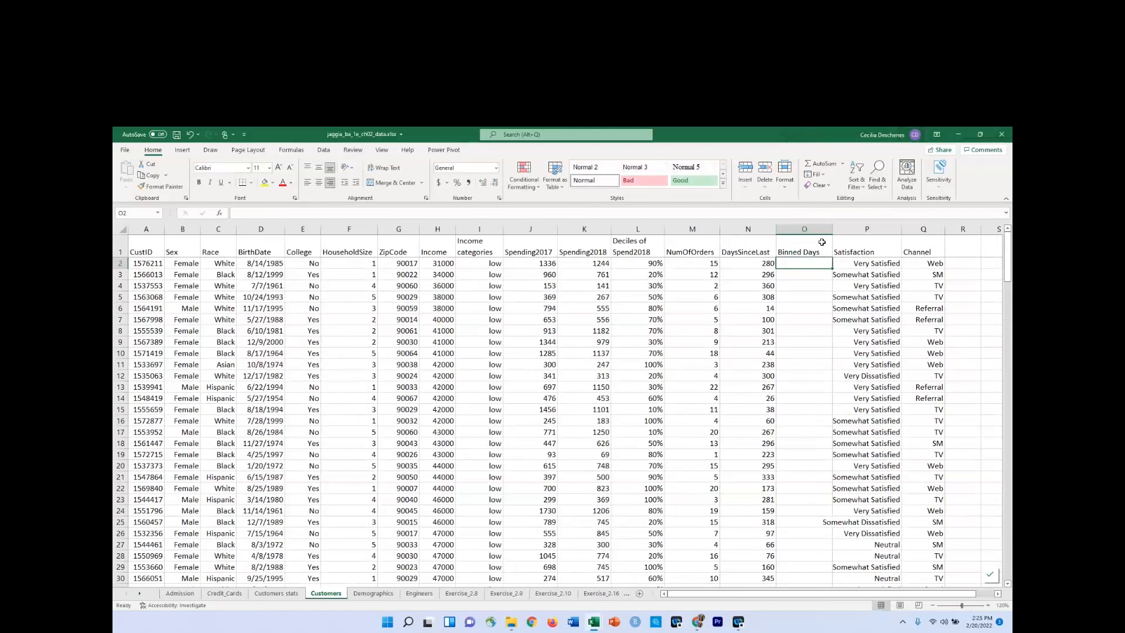
# Begin a formula in O2 with INDEX, using the bin labels N4:N9 on the Customers stats sheet as the array.
pyautogui.write('=')
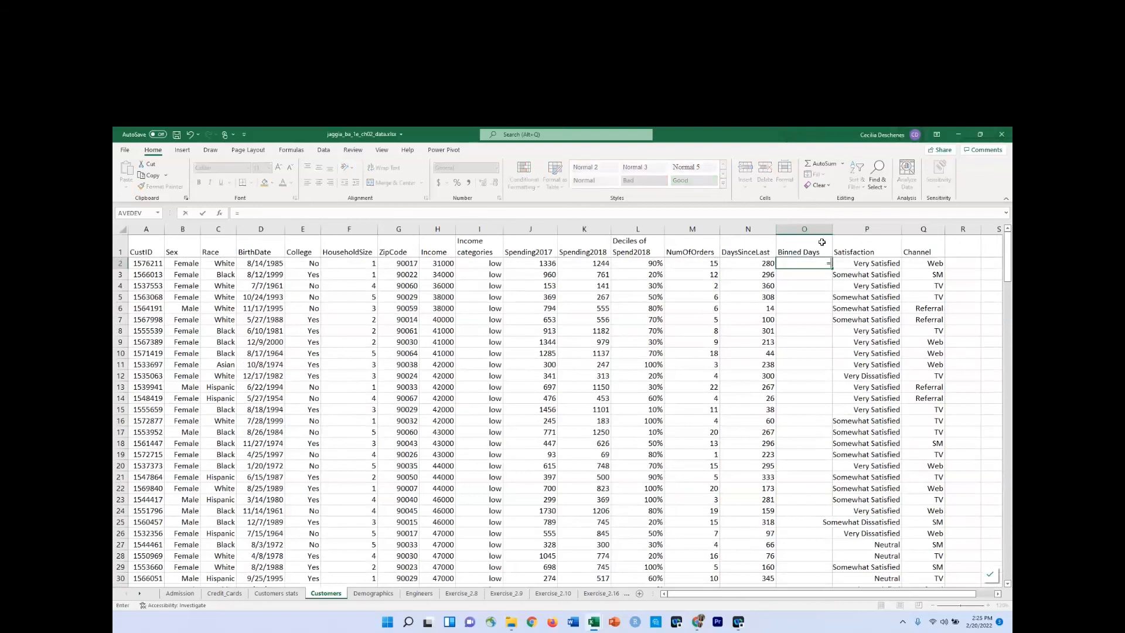
pyautogui.write('ind')
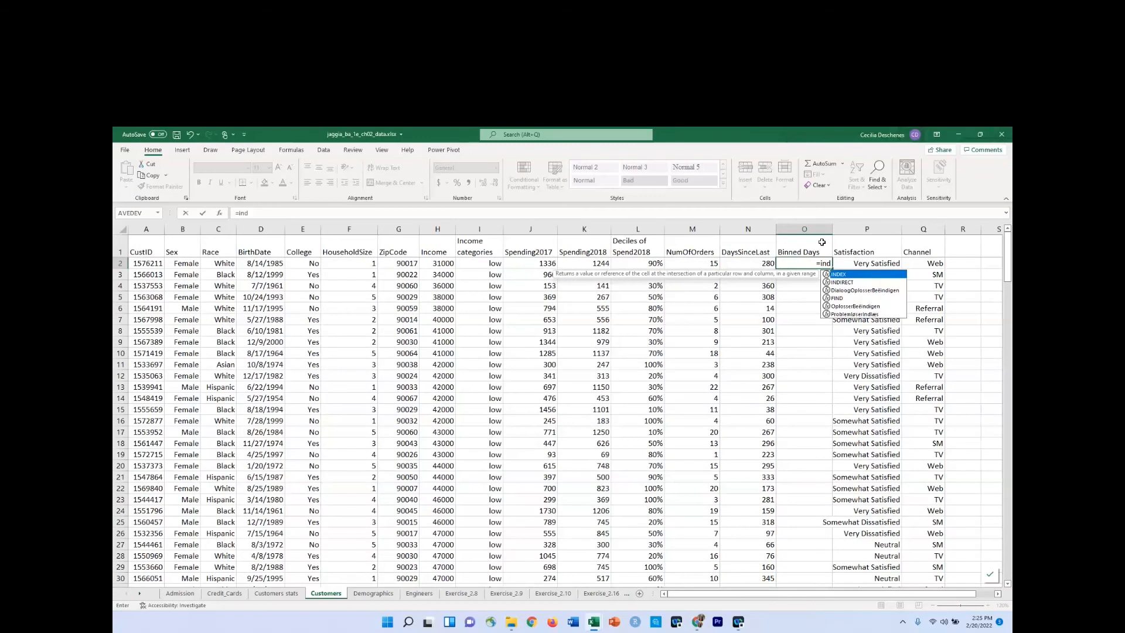
pyautogui.press('Tab')
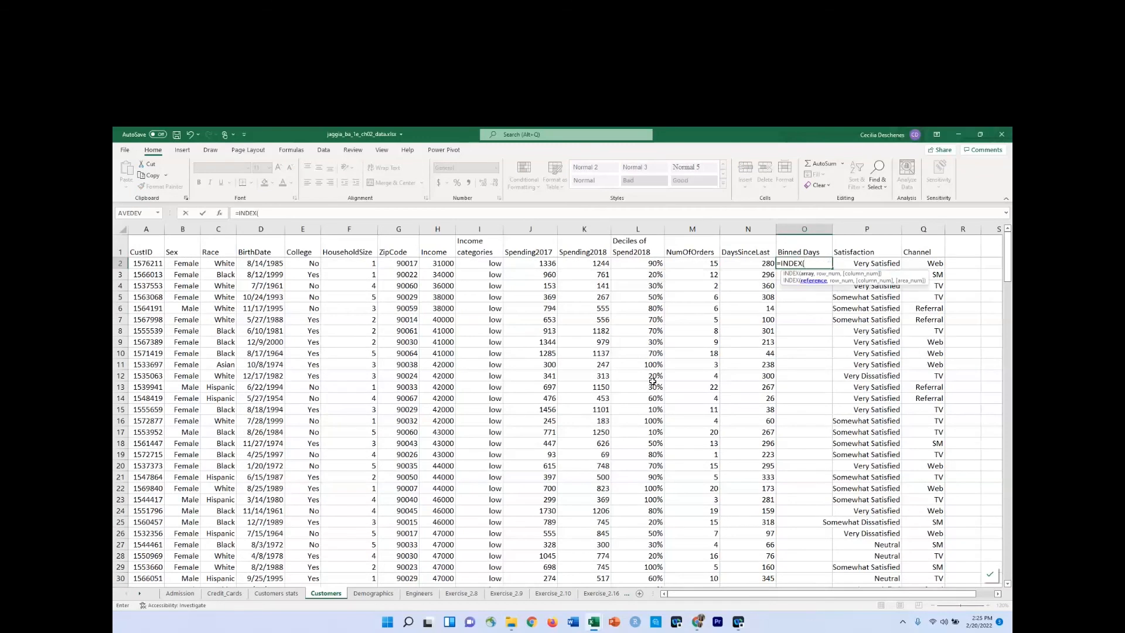
pyautogui.click(276, 593)
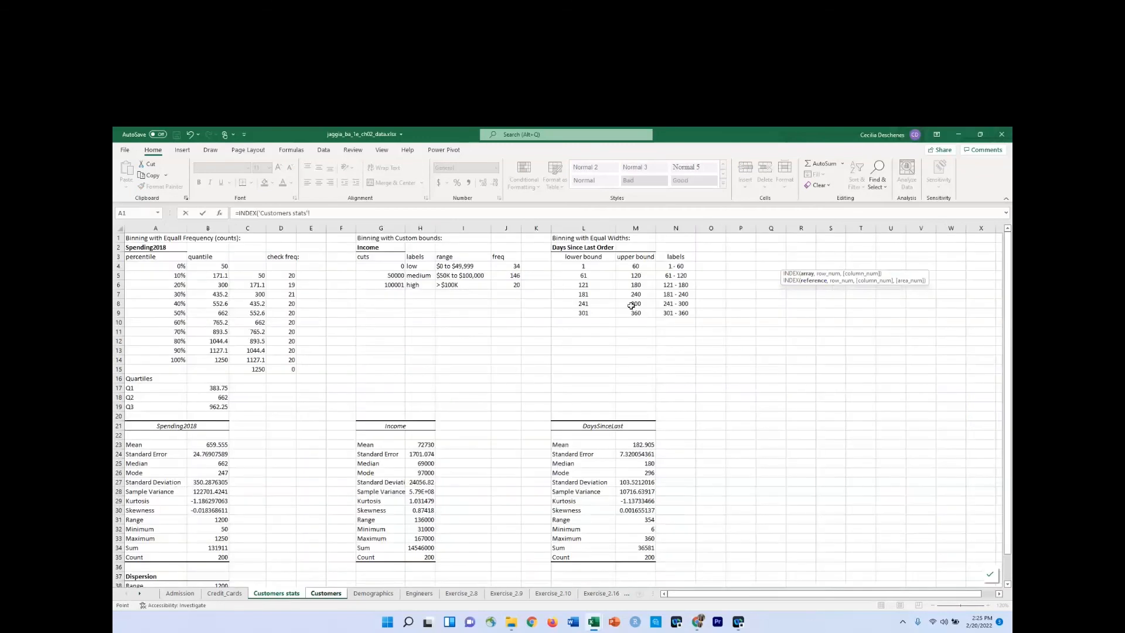
pyautogui.moveTo(671, 267); pyautogui.dragTo(675, 308)
# Add MATCH as the INDEX row argument, with the DaysSinceLast cell N2 on the Customers sheet as lookup value.
pyautogui.write(',mathch')
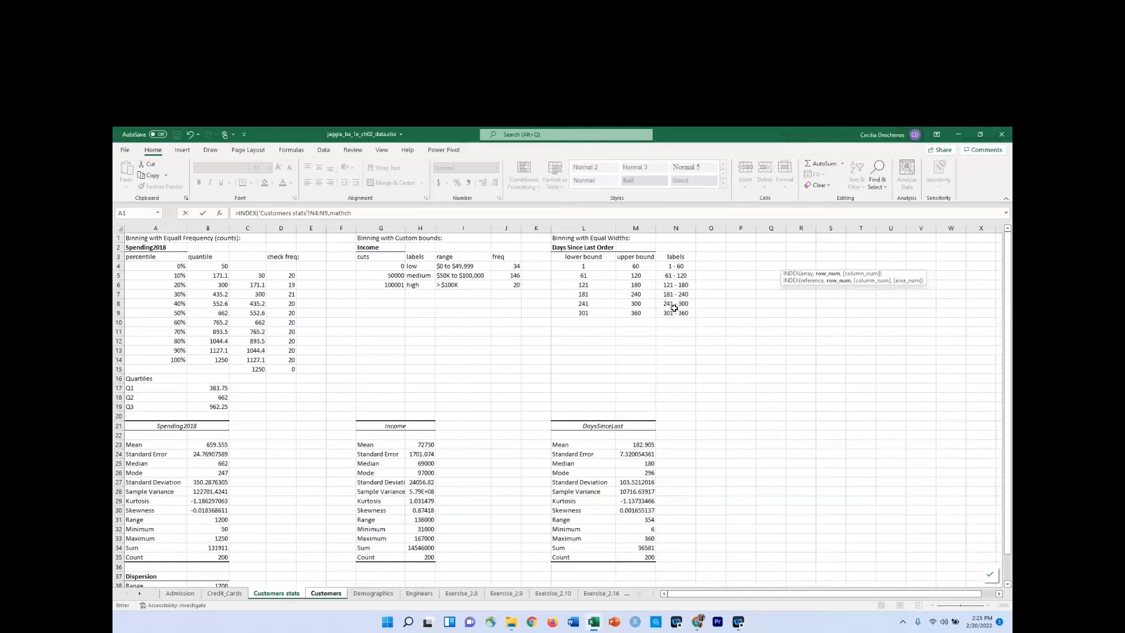
pyautogui.press('BackSpace')
pyautogui.press('BackSpace')
pyautogui.press('BackSpace')
pyautogui.write('ch')
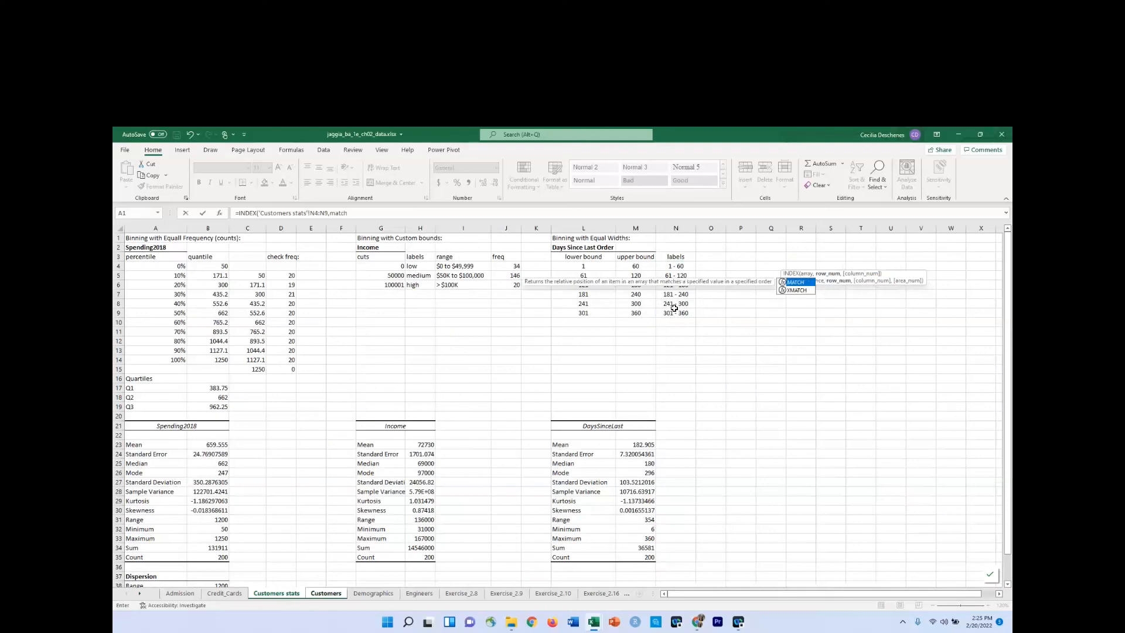
pyautogui.press('Tab')
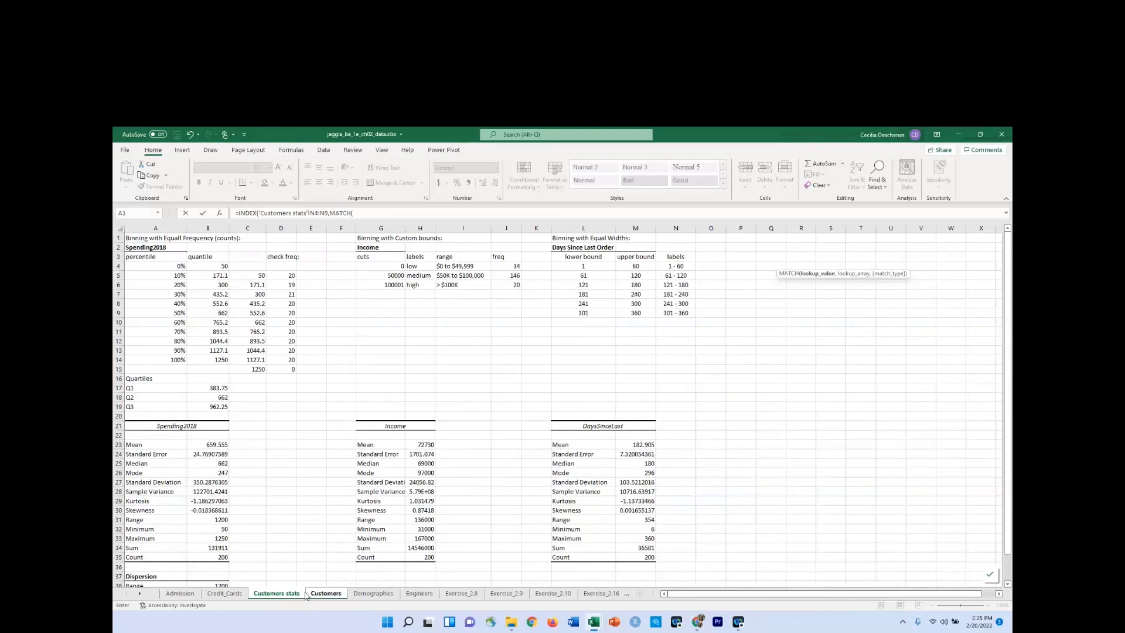
pyautogui.click(326, 593)
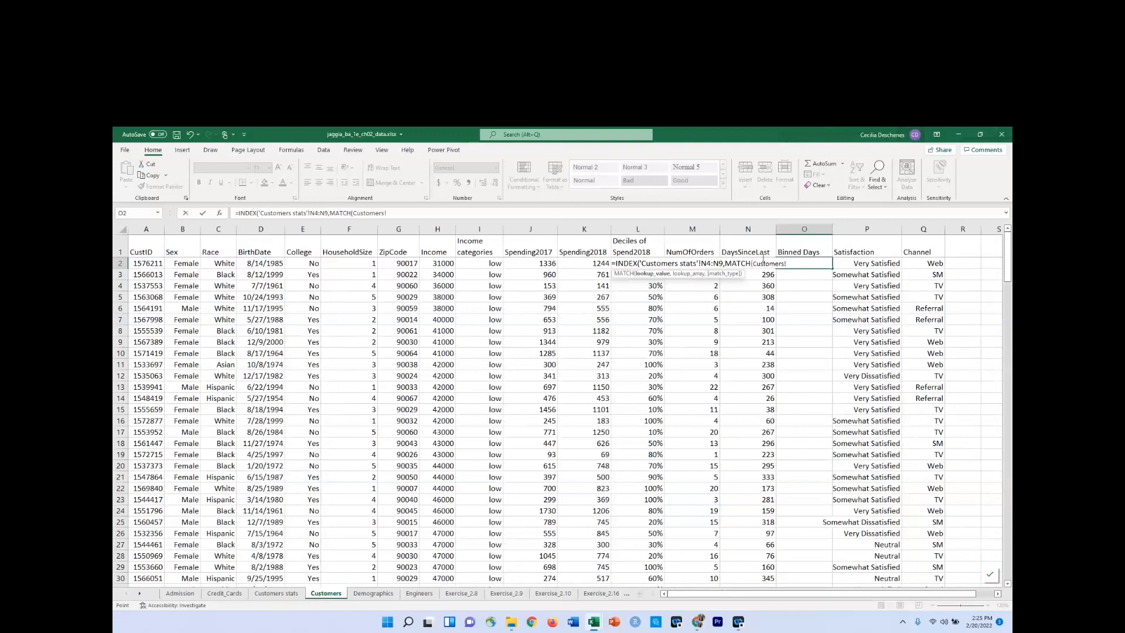
pyautogui.click(522, 211)
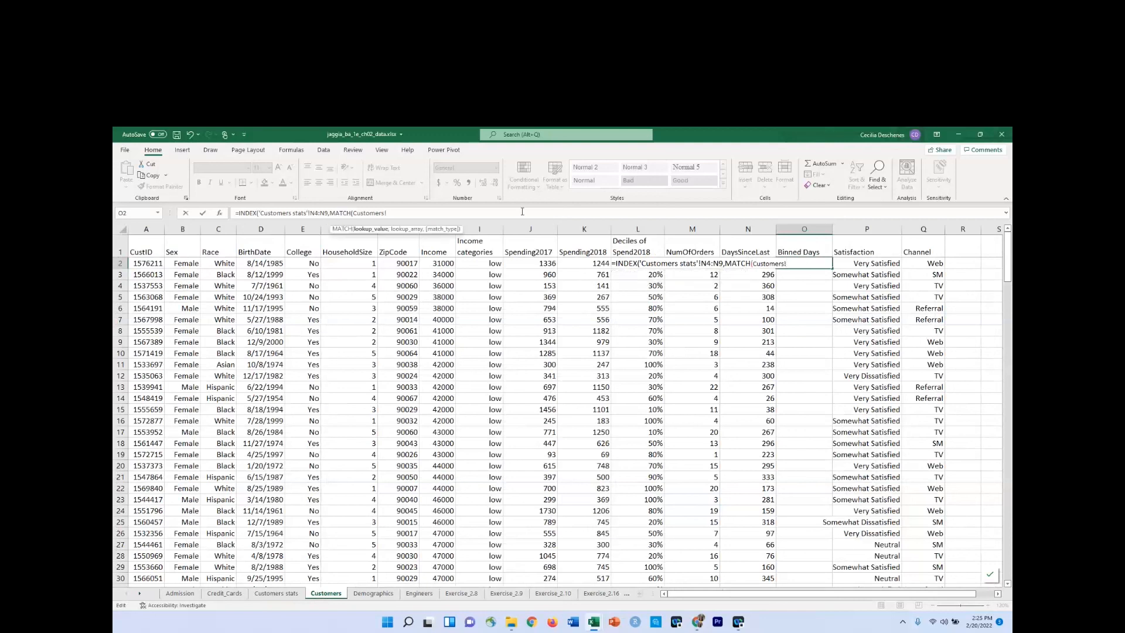
pyautogui.write('N2,')
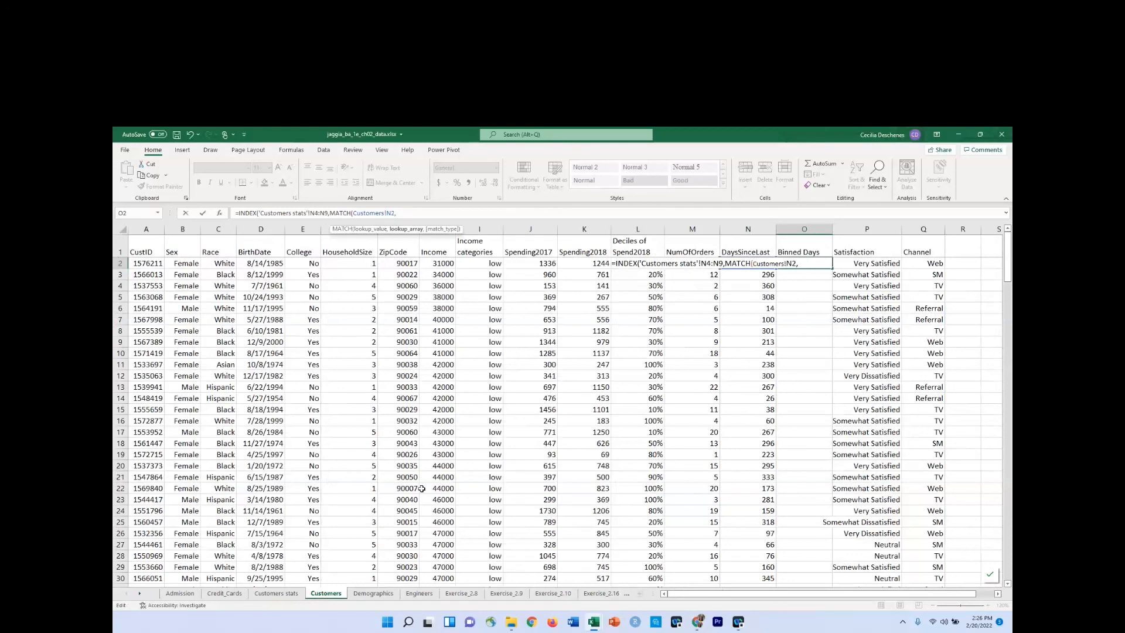
# Complete MATCH with the lower bounds L4:L9 on Customers stats and match type 1, closing both functions.
pyautogui.click(277, 594)
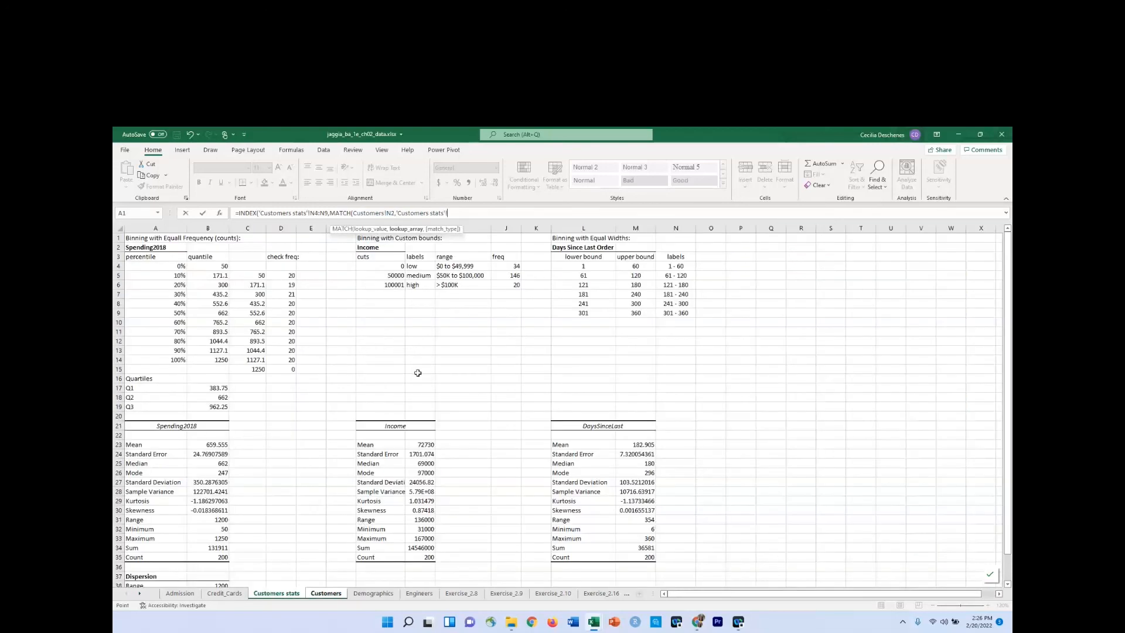
pyautogui.click(597, 268)
pyautogui.moveTo(596, 268); pyautogui.dragTo(586, 313)
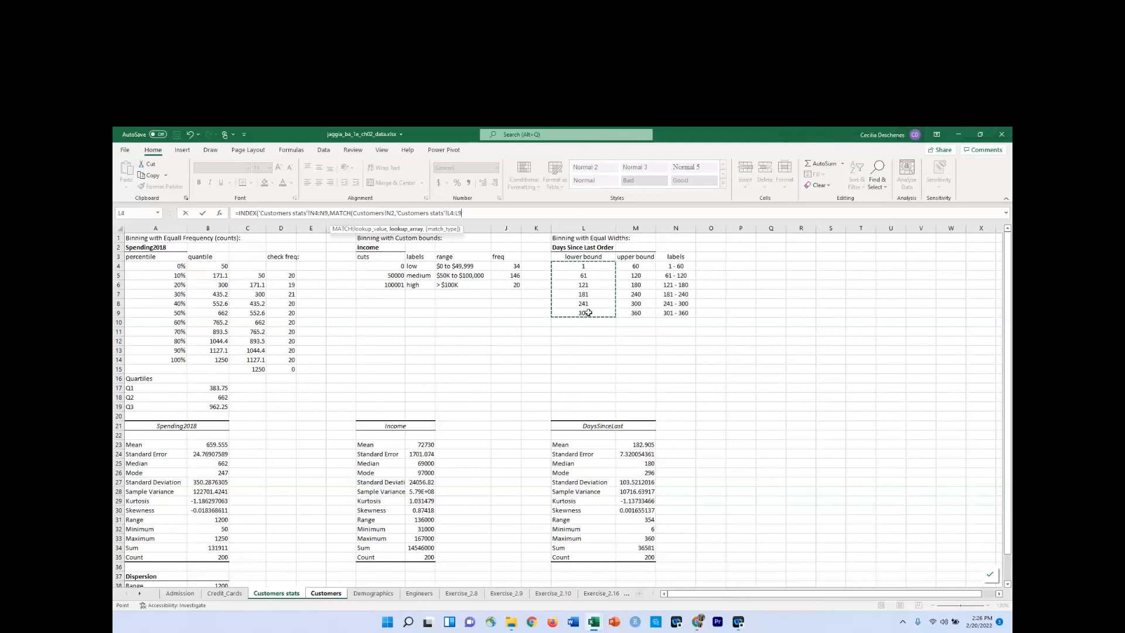
pyautogui.write(',')
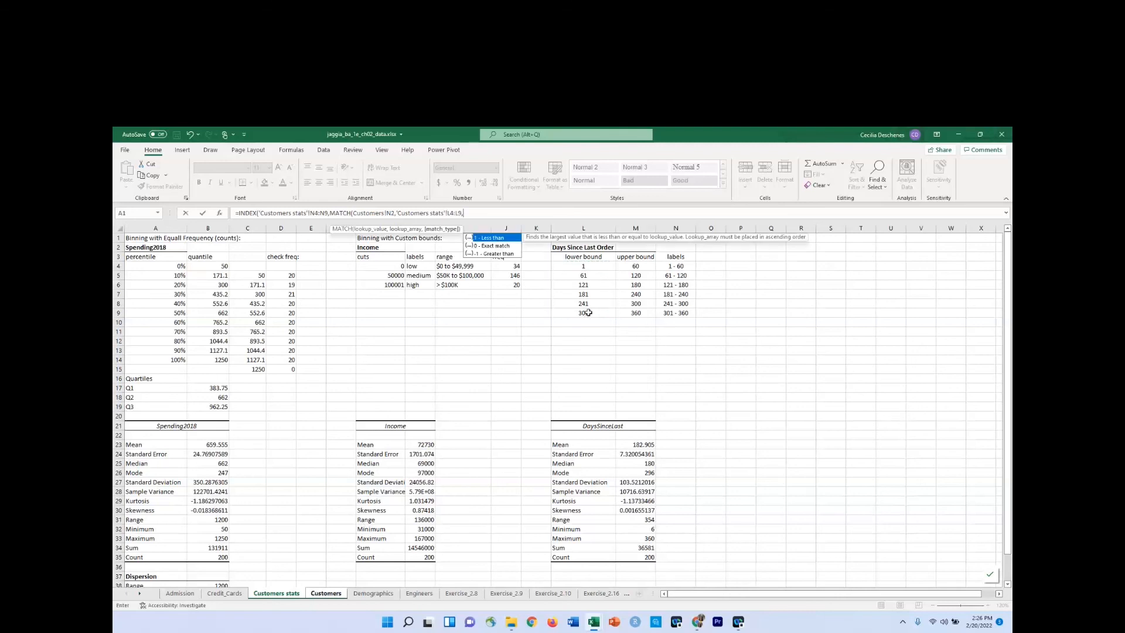
pyautogui.write('1))')
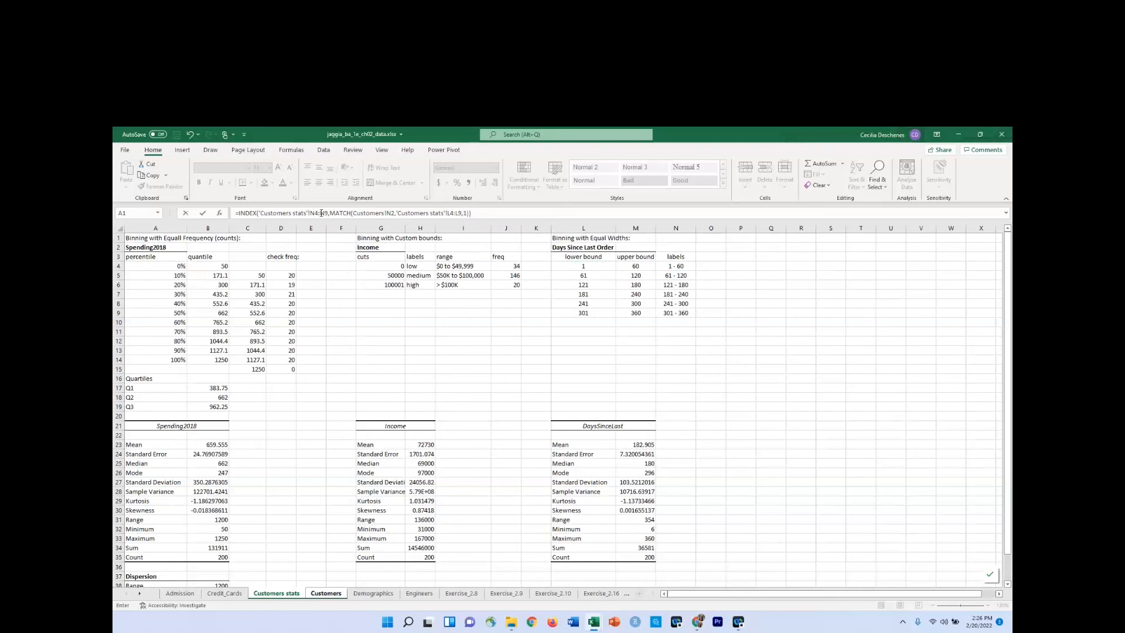
# Make the N4:N9 and L4:L9 ranges in the formula absolute and enter it in O2.
pyautogui.doubleClick(321, 213)
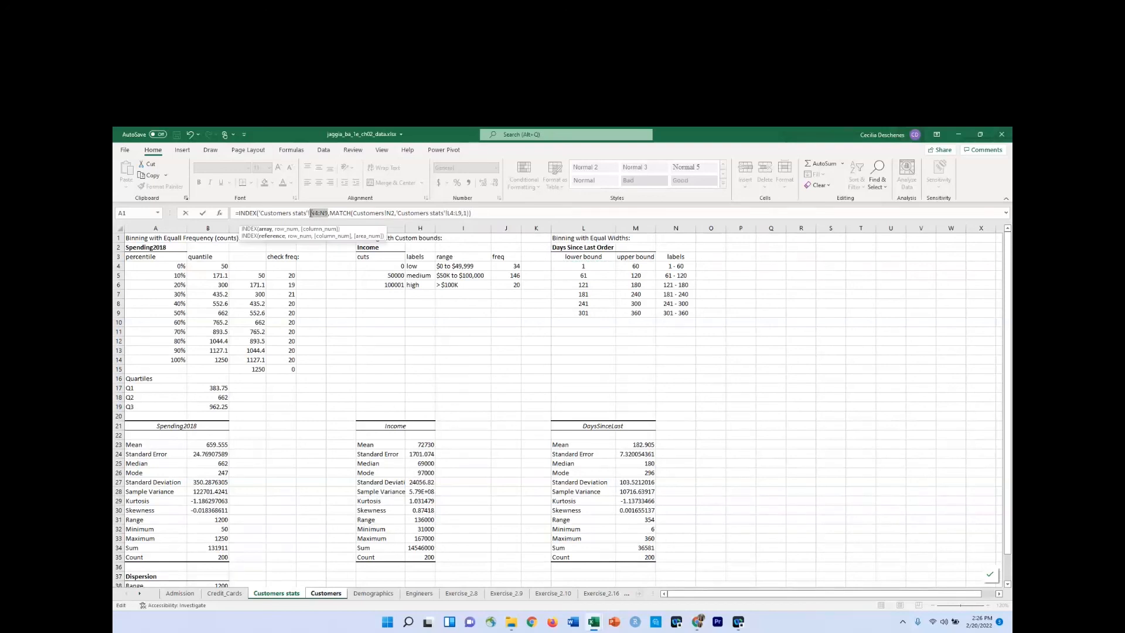
pyautogui.press('F4')
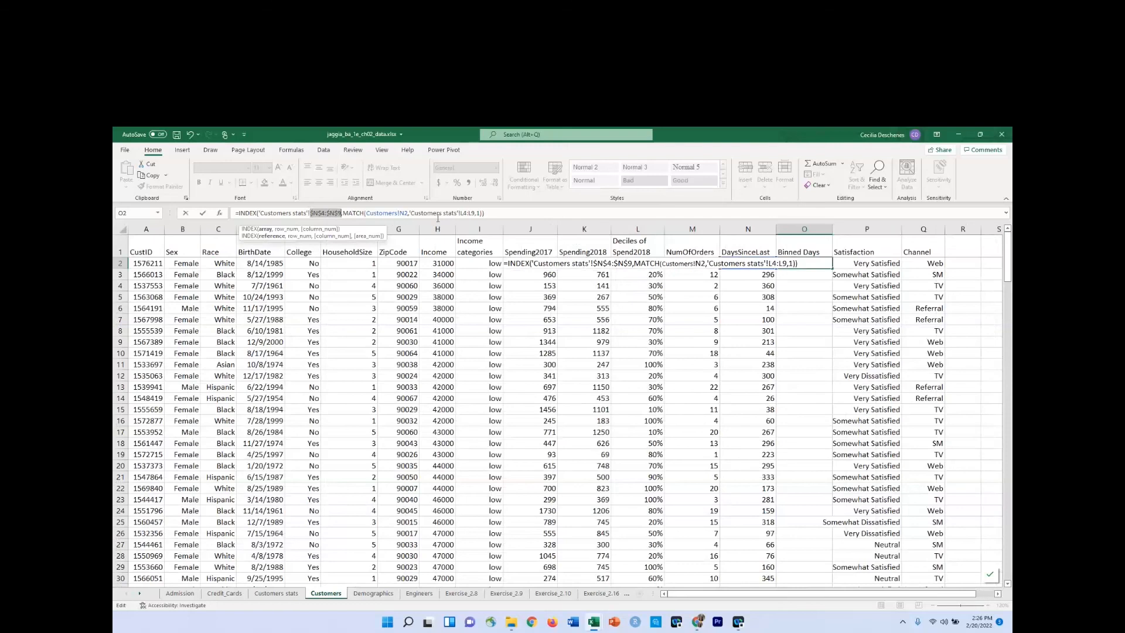
pyautogui.moveTo(472, 212); pyautogui.dragTo(462, 212)
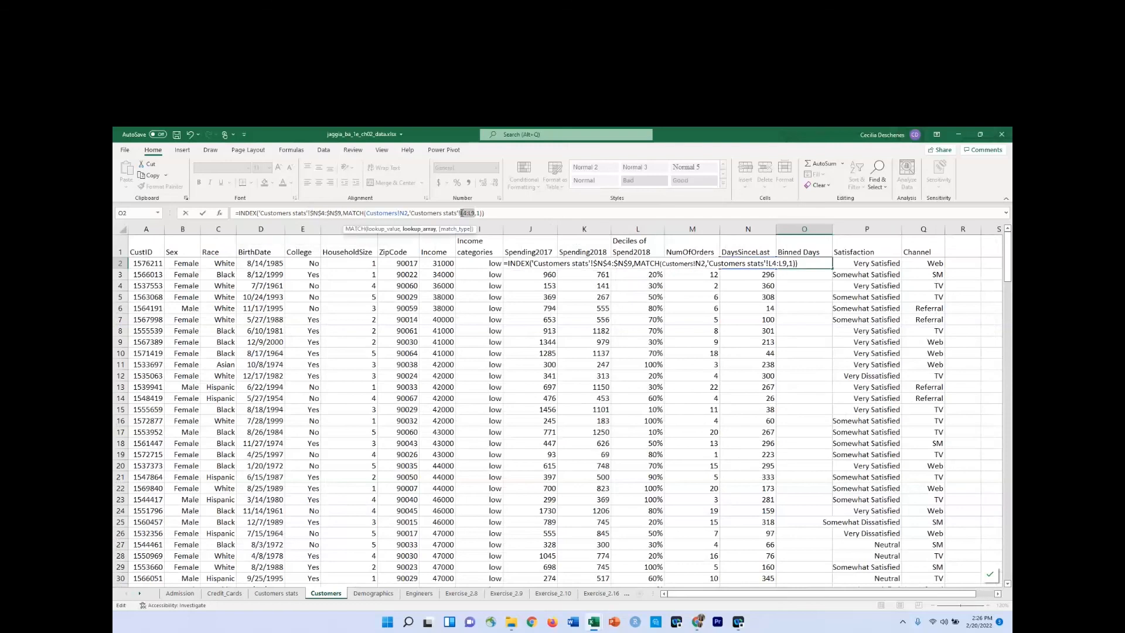
pyautogui.press('F4')
pyautogui.press('Return')
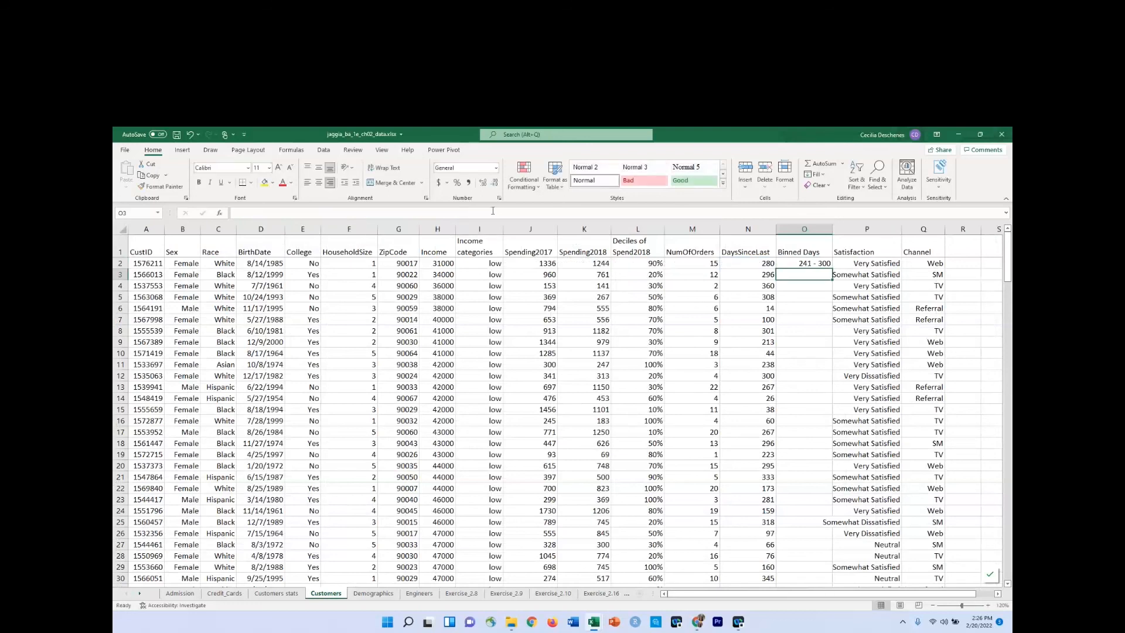
# Fill the Binned Days formula from O2 down through all customer rows.
pyautogui.click(820, 265)
pyautogui.doubleClick(832, 268)
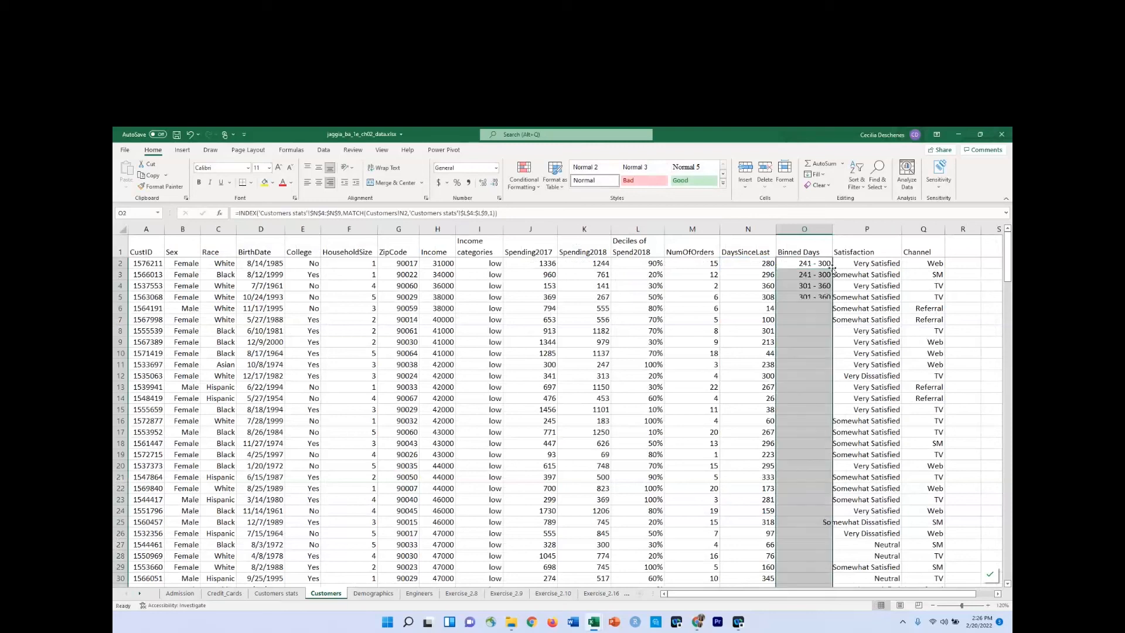
pyautogui.click(791, 308)
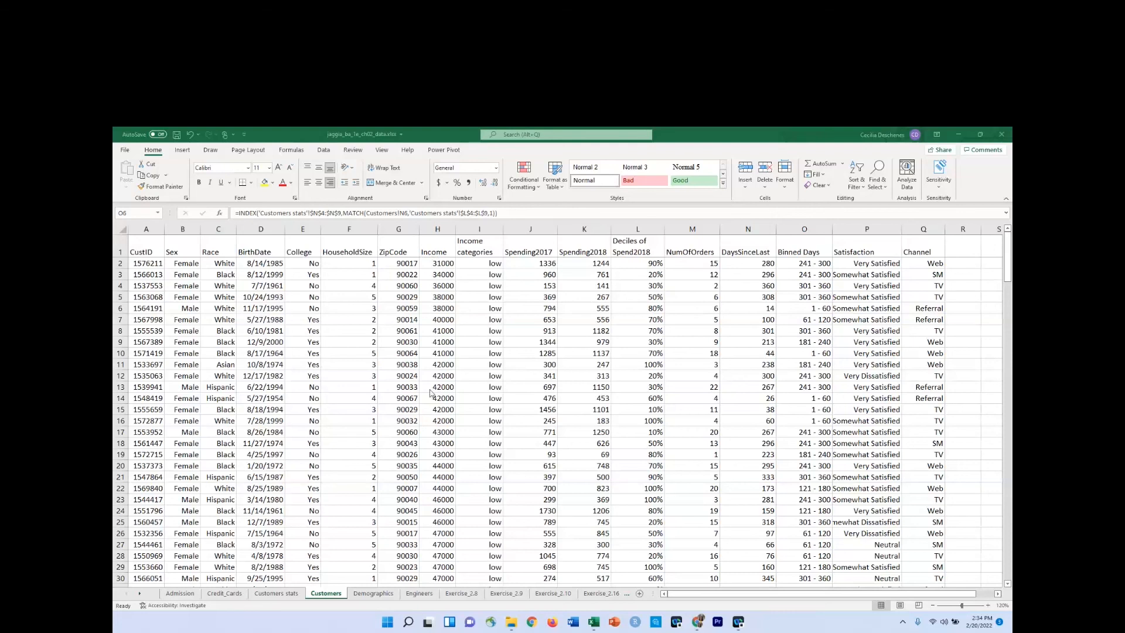
# Format the Customers data as a table with headers, using a light blue banded table style.
pyautogui.click(444, 264)
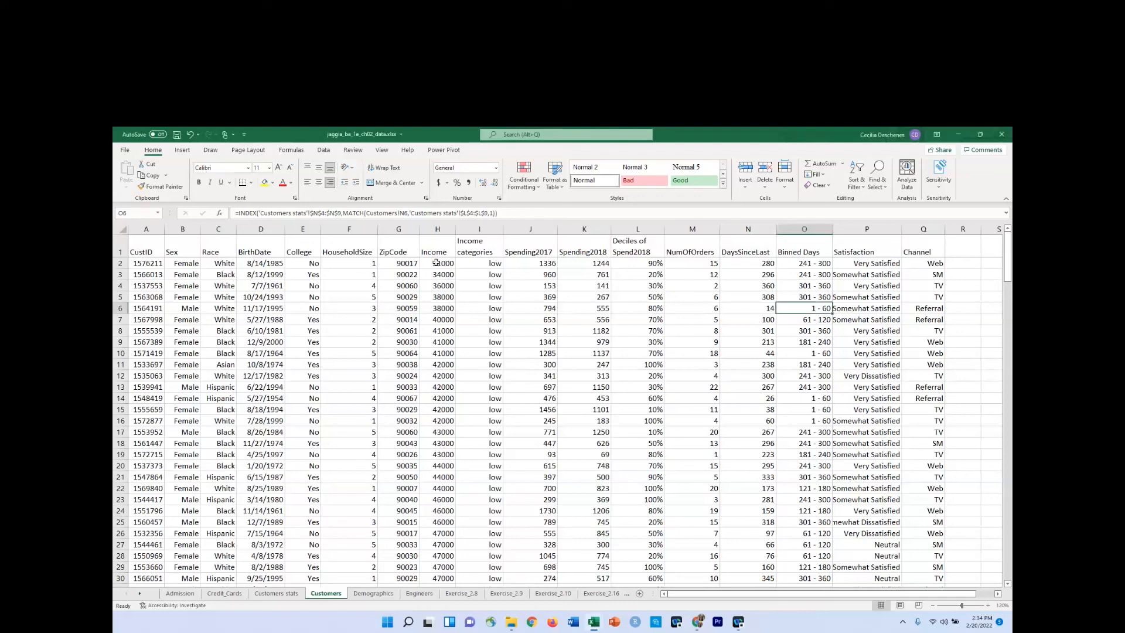
pyautogui.click(436, 263)
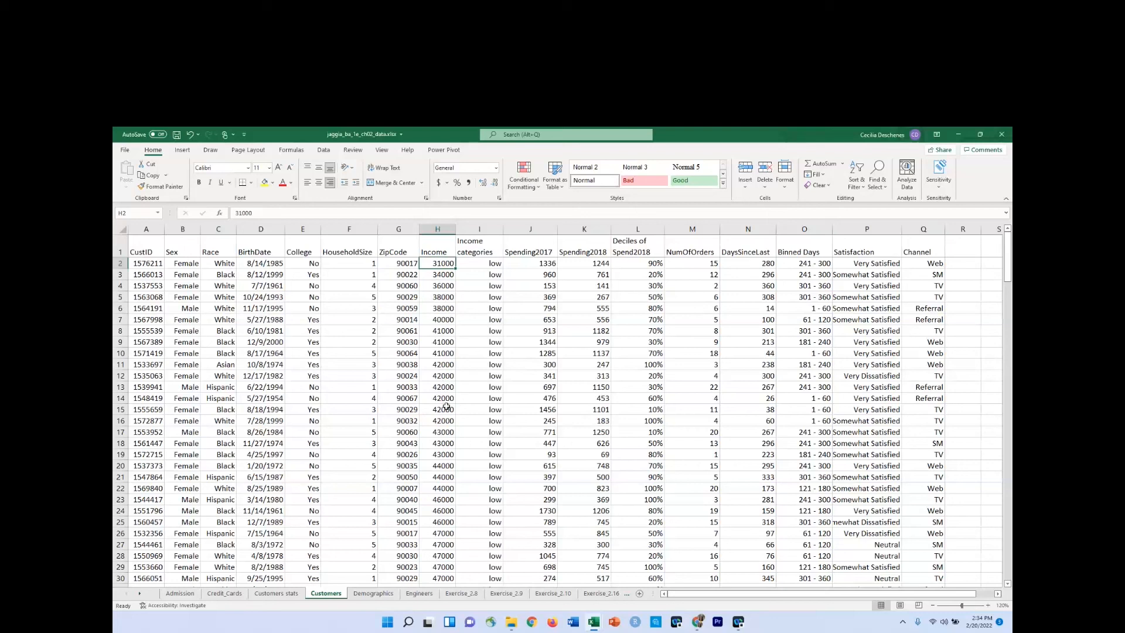
pyautogui.click(437, 307)
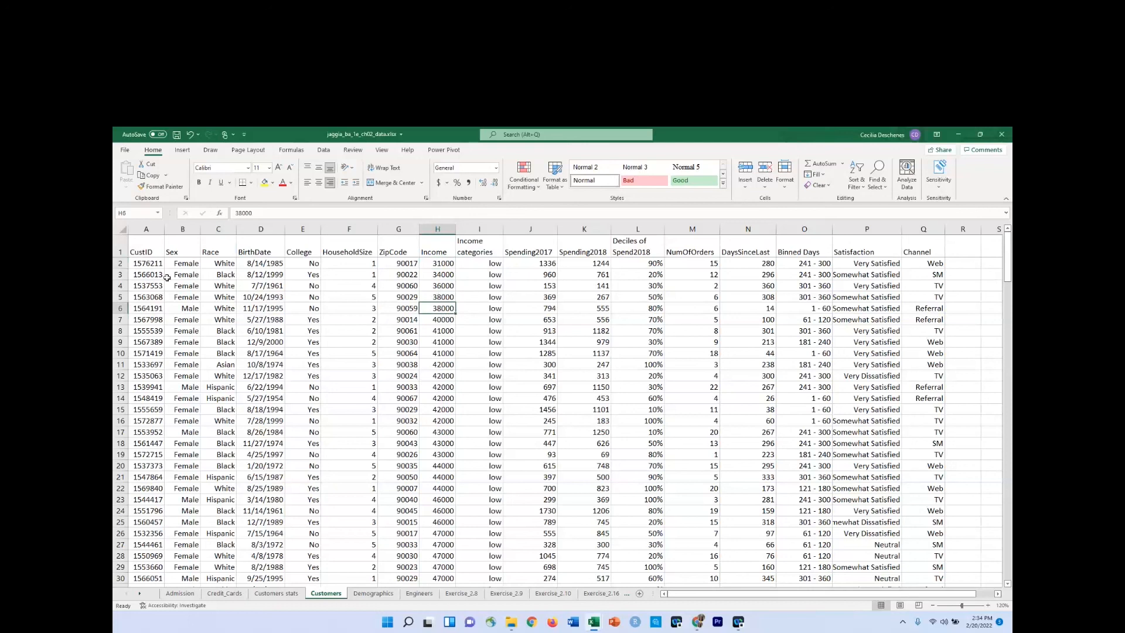
pyautogui.click(560, 187)
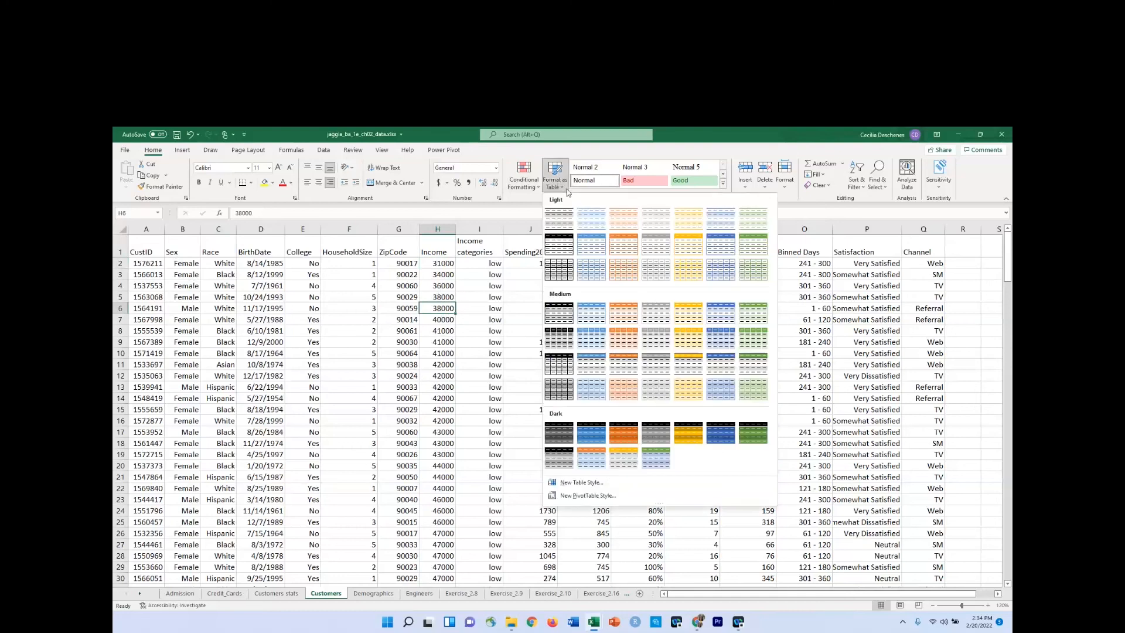
pyautogui.click(590, 221)
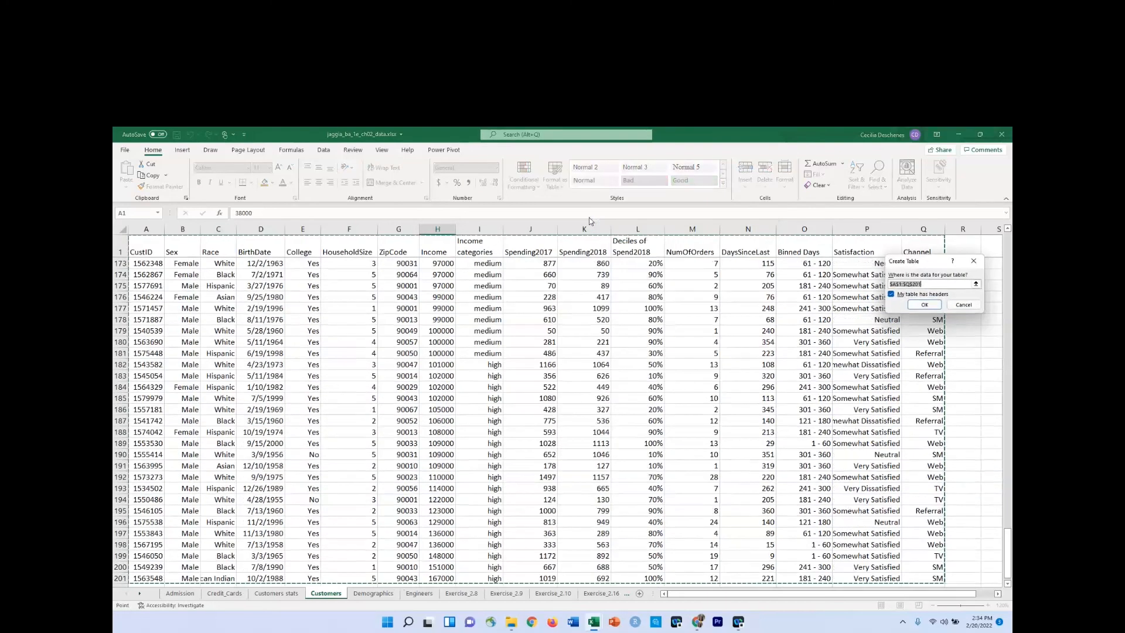
pyautogui.click(925, 305)
# Insert a box and whisker chart of the Income column values.
pyautogui.click(440, 330)
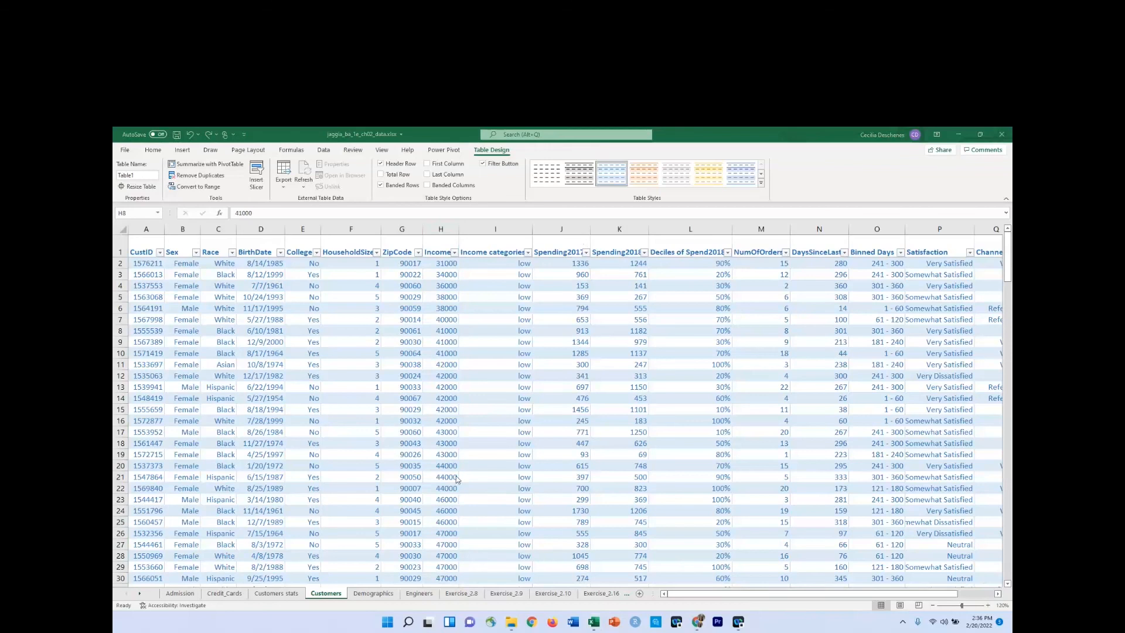
pyautogui.click(434, 244)
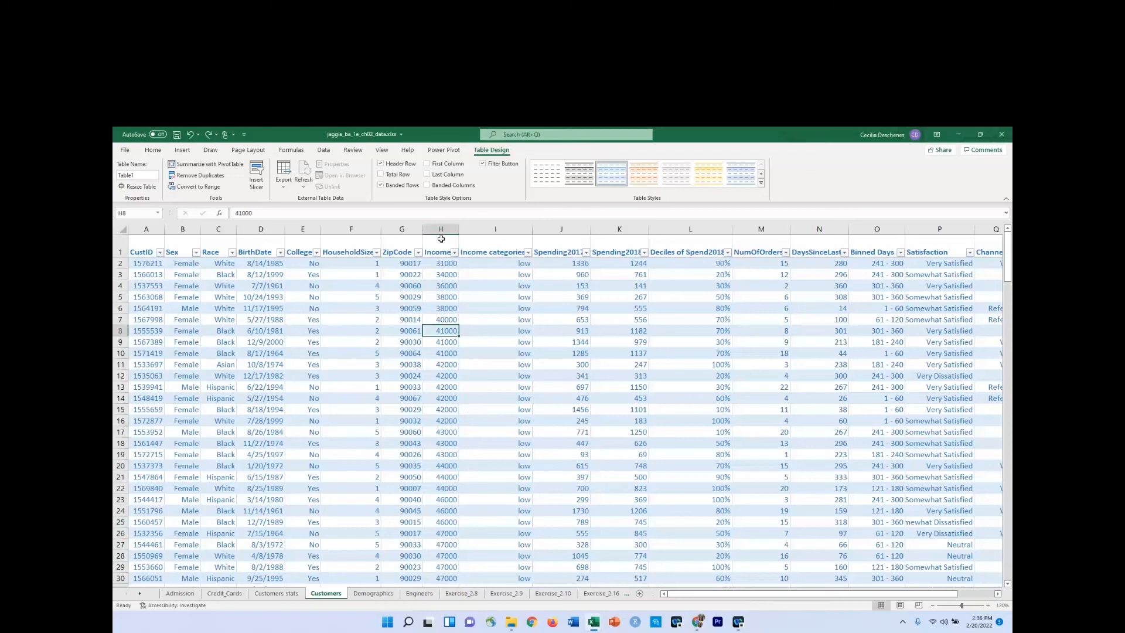
pyautogui.click(441, 237)
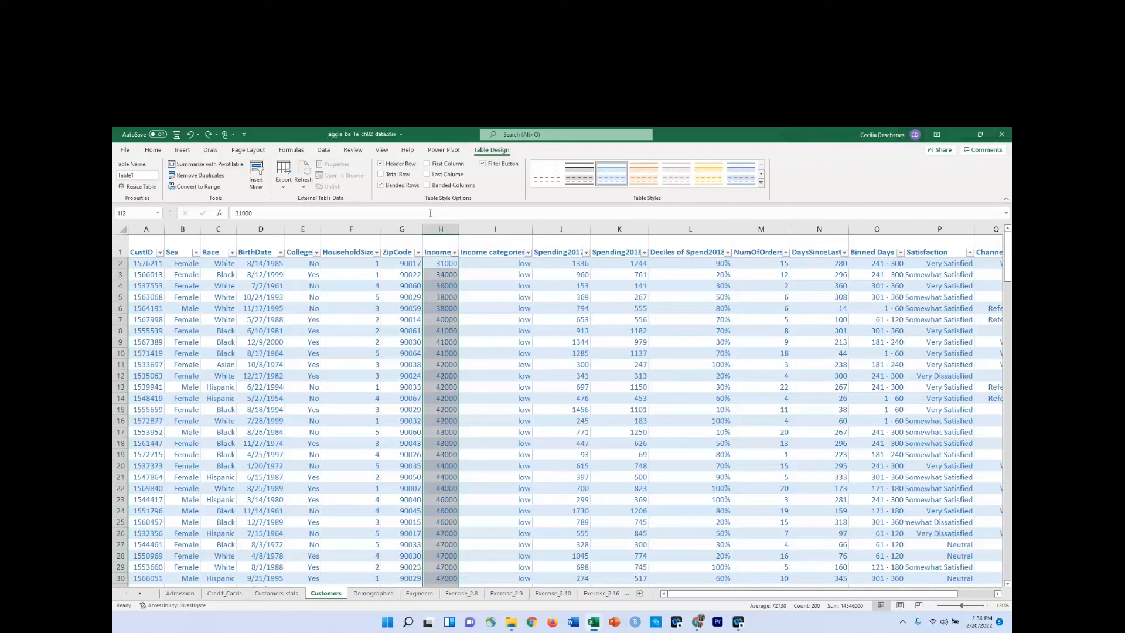
pyautogui.click(183, 150)
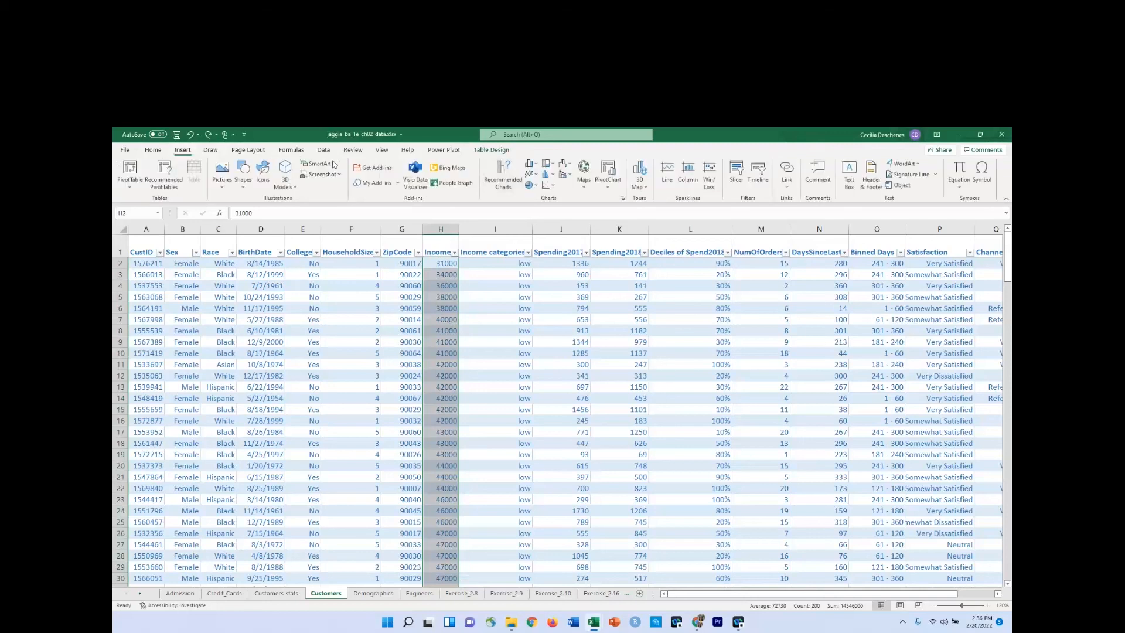
pyautogui.click(551, 177)
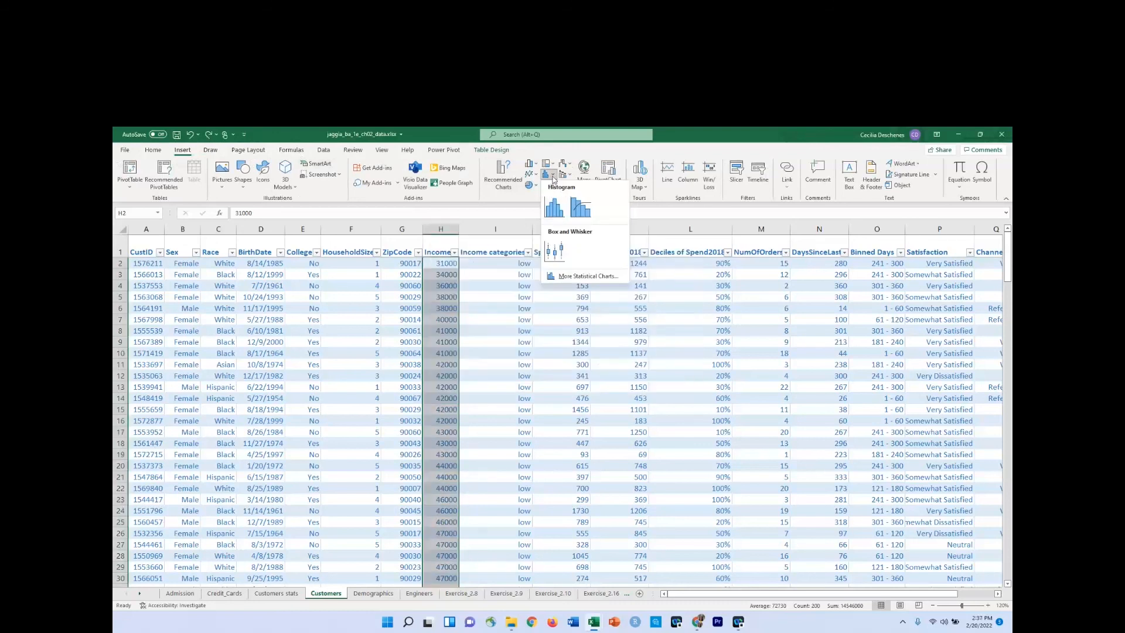
pyautogui.click(554, 249)
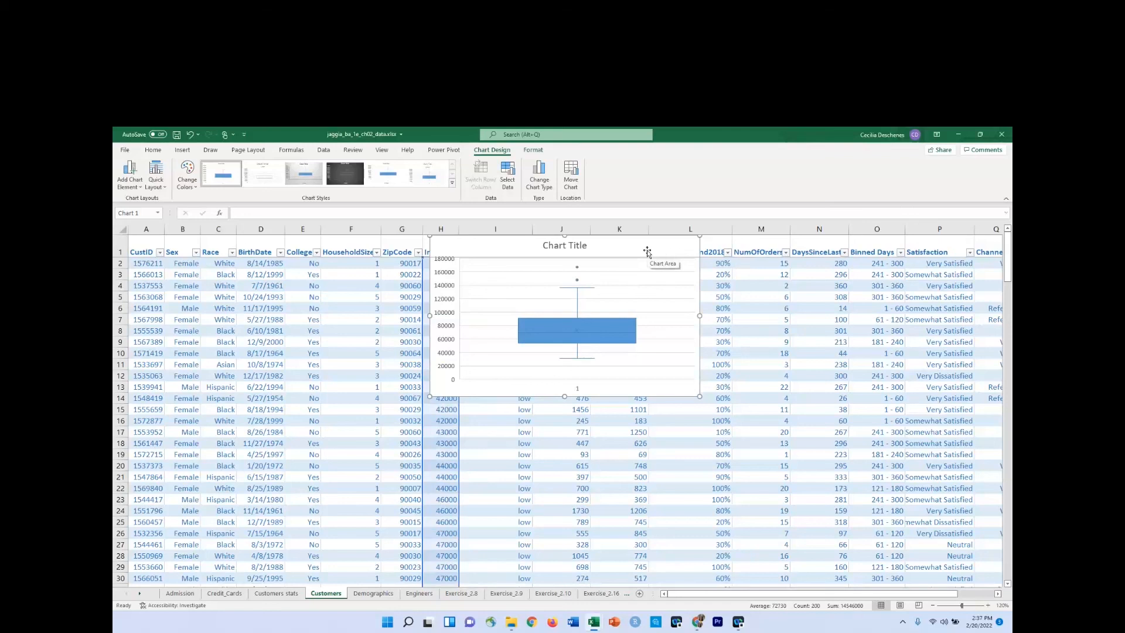
# Move the box plot to cell G40 on the Customers stats sheet, below the Income statistics, and narrow it.
pyautogui.press('Delete')
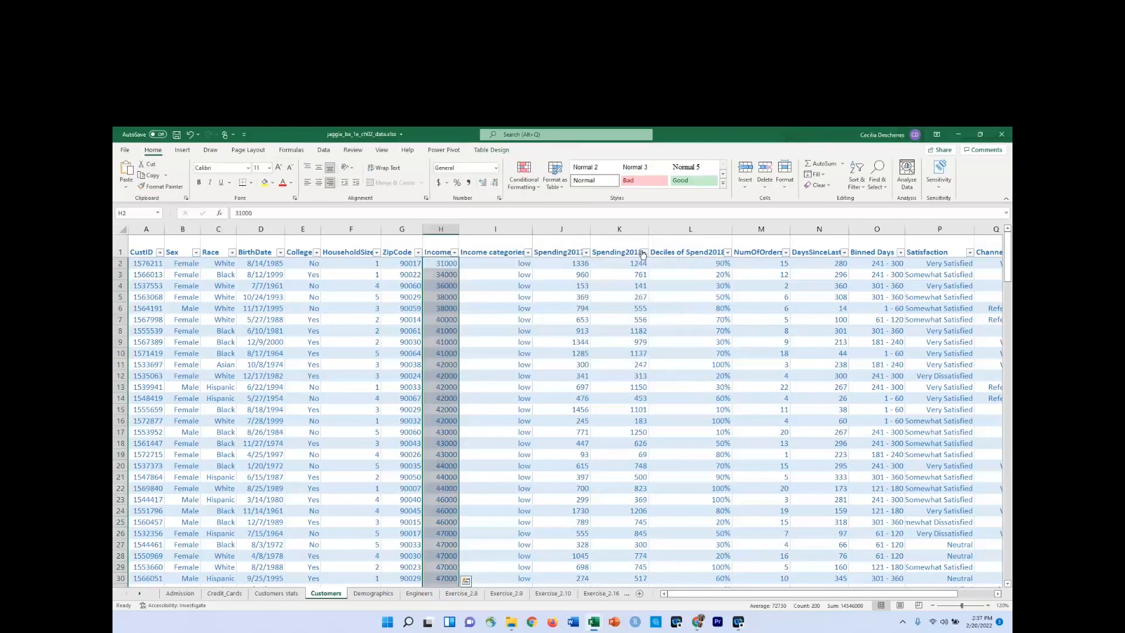
pyautogui.click(273, 594)
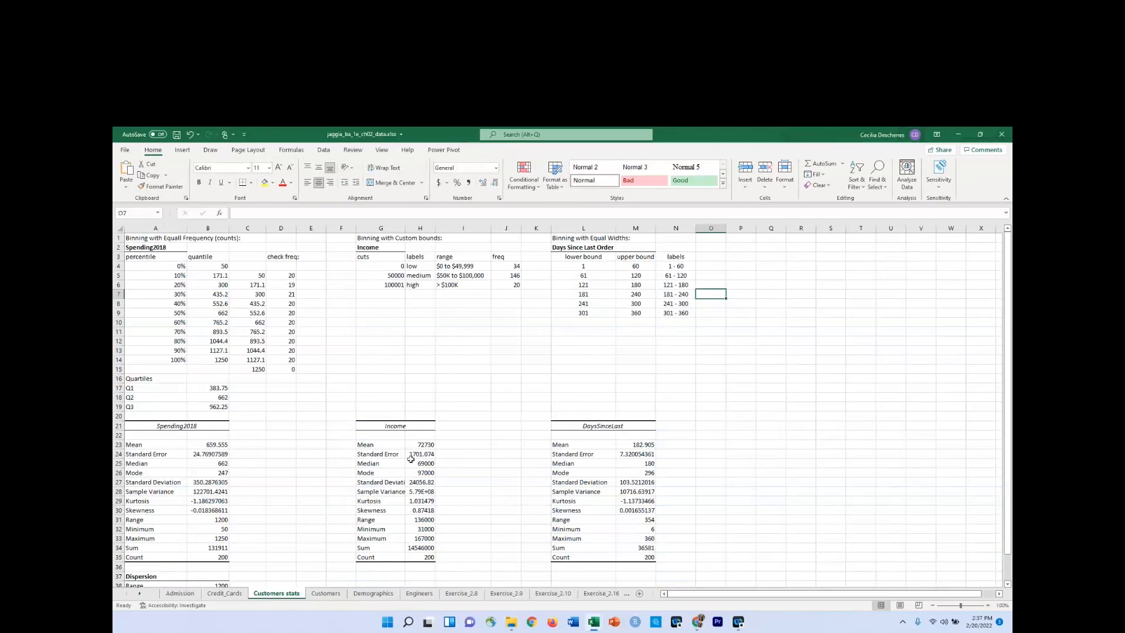
pyautogui.scroll(-6, 501, 426)
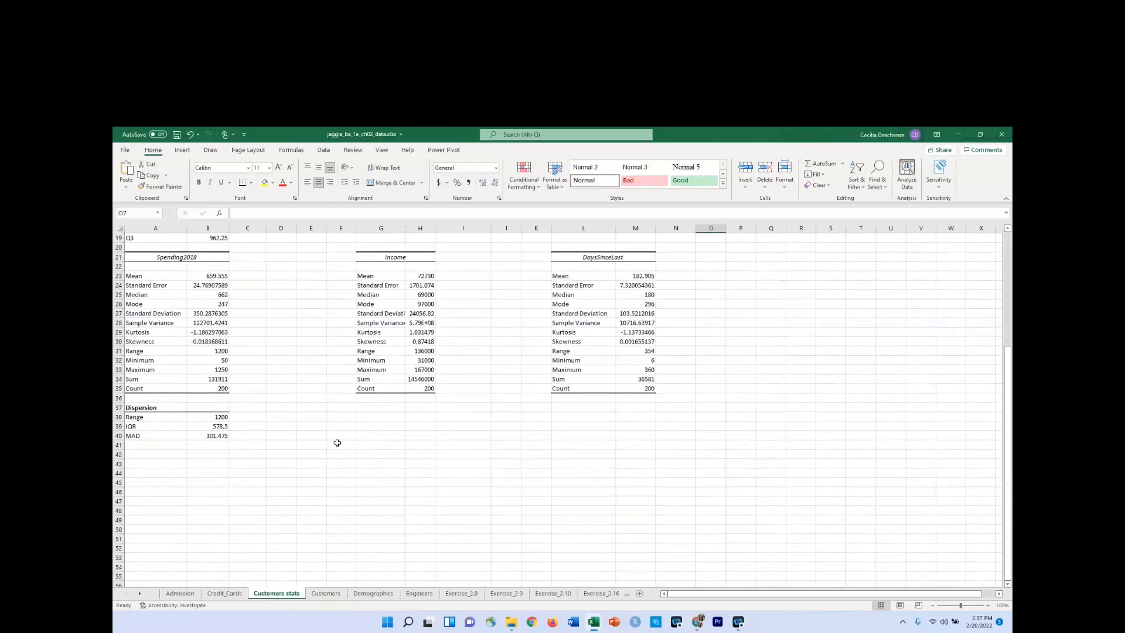
pyautogui.click(363, 437)
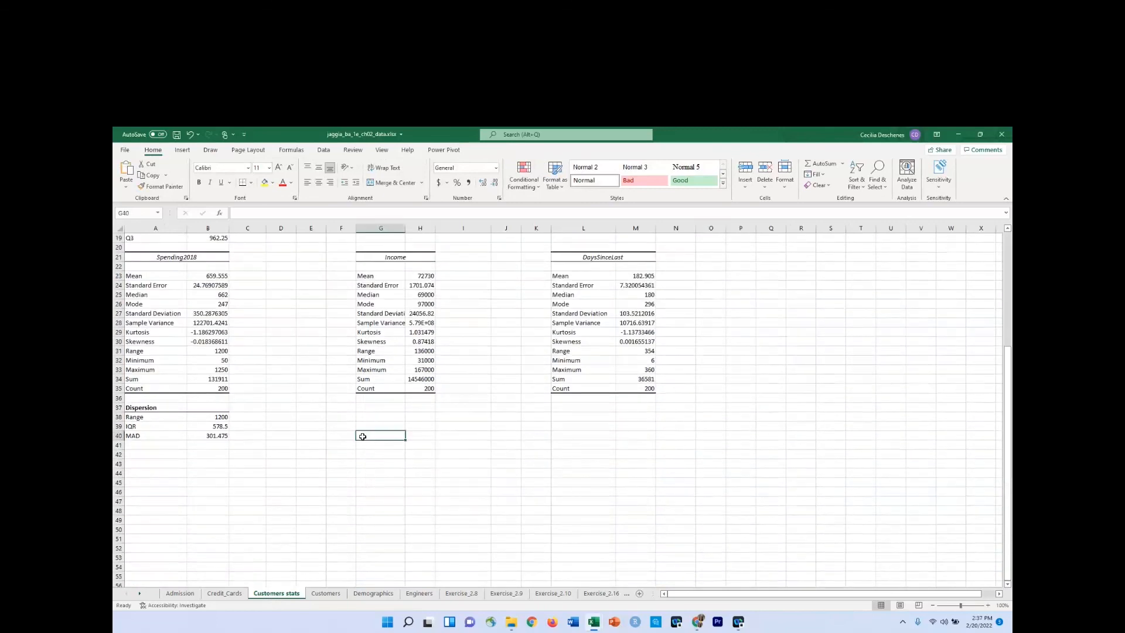
pyautogui.hotkey('ctrl', 'v')
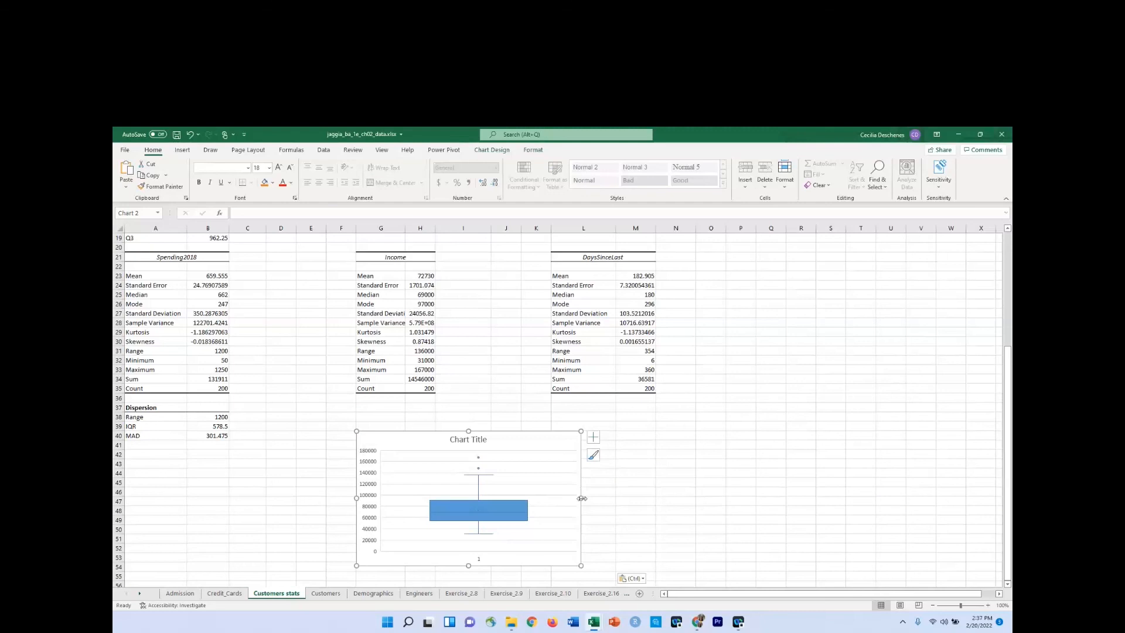
pyautogui.moveTo(582, 498); pyautogui.dragTo(484, 500)
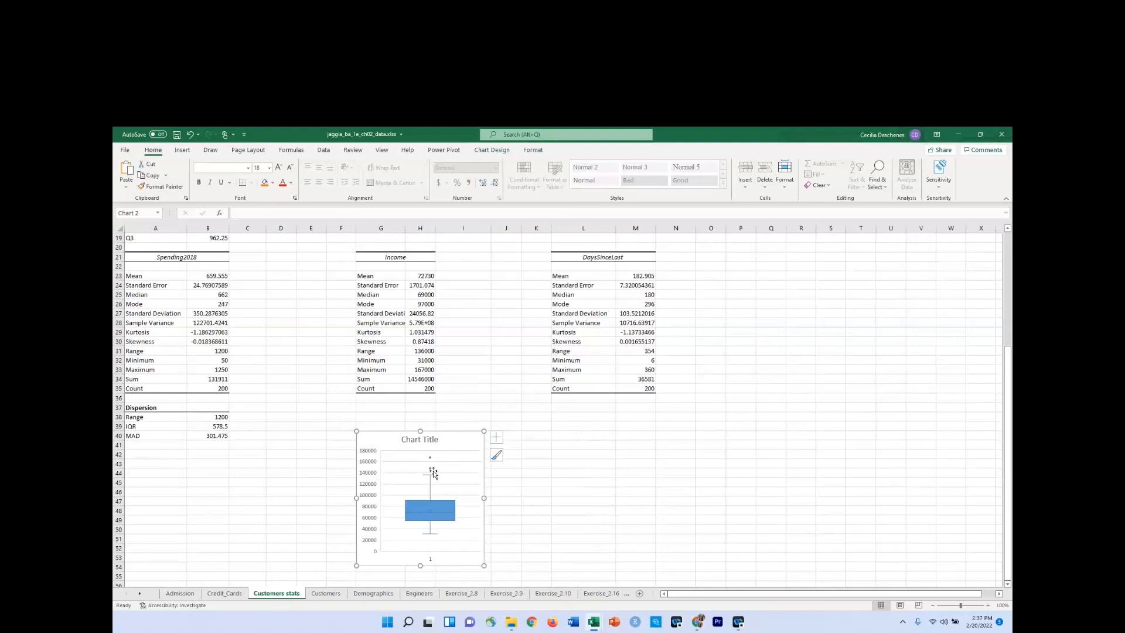
# Highlight Income values greater than 136000 in the Customers table with Light Red Fill with Dark Red Text.
pyautogui.moveTo(430, 460)
pyautogui.click(322, 594)
pyautogui.click(448, 330)
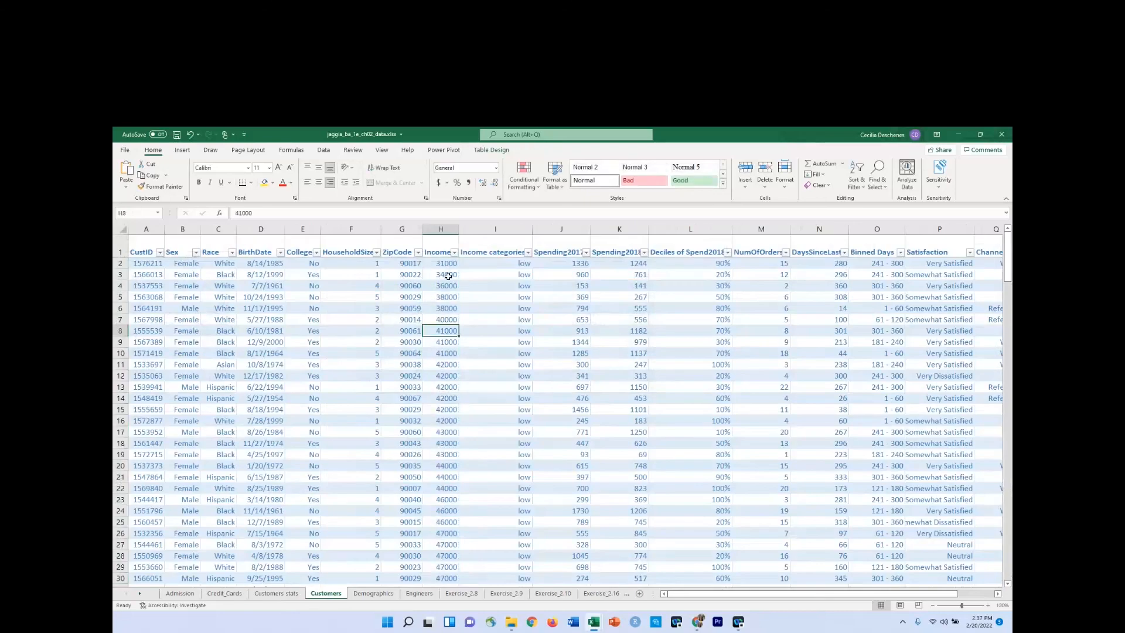
pyautogui.click(448, 263)
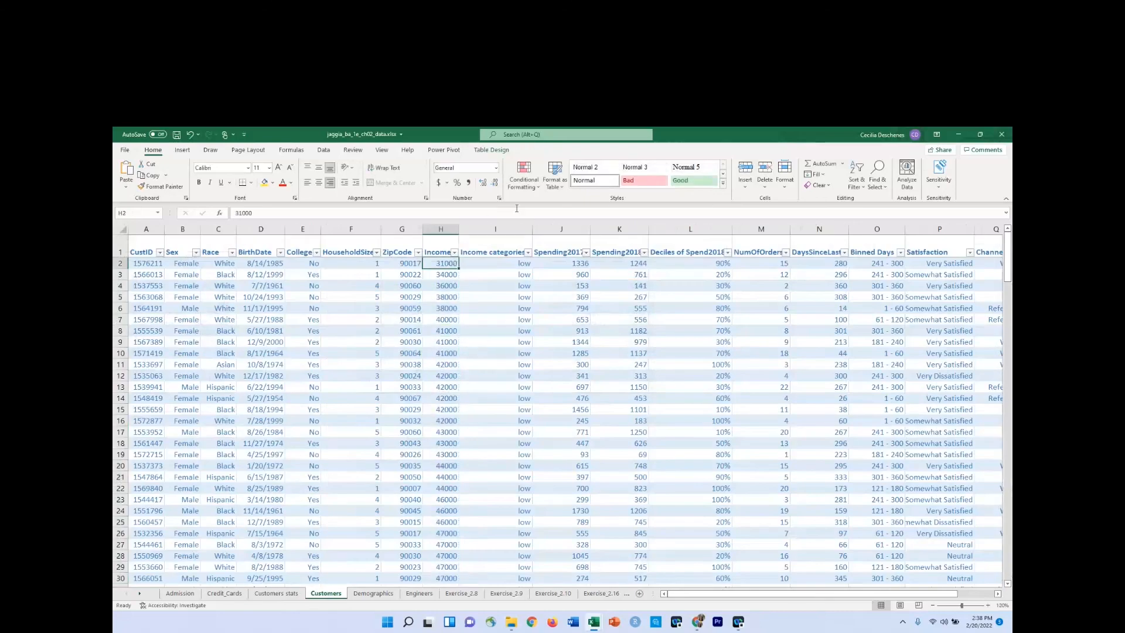
pyautogui.click(441, 229)
pyautogui.click(534, 181)
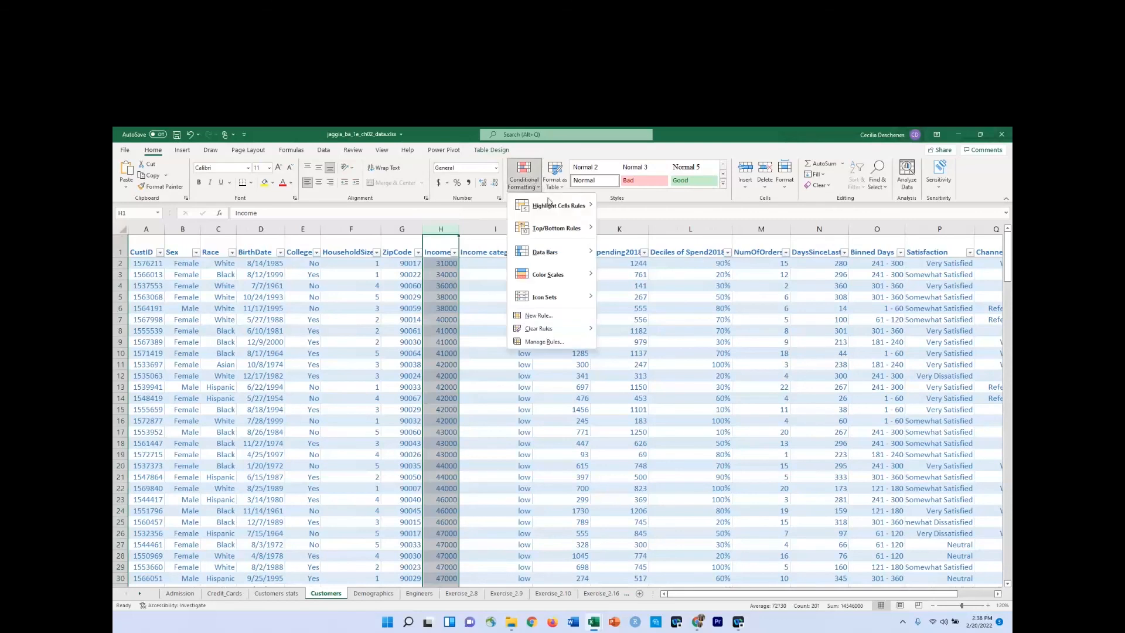
pyautogui.moveTo(559, 205)
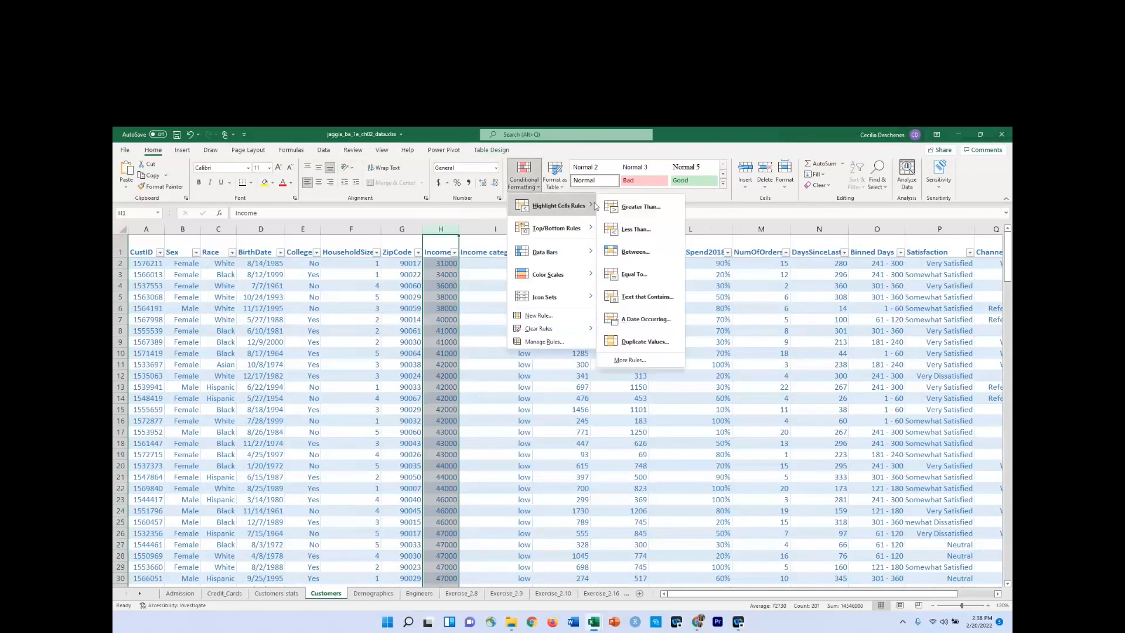
pyautogui.click(636, 208)
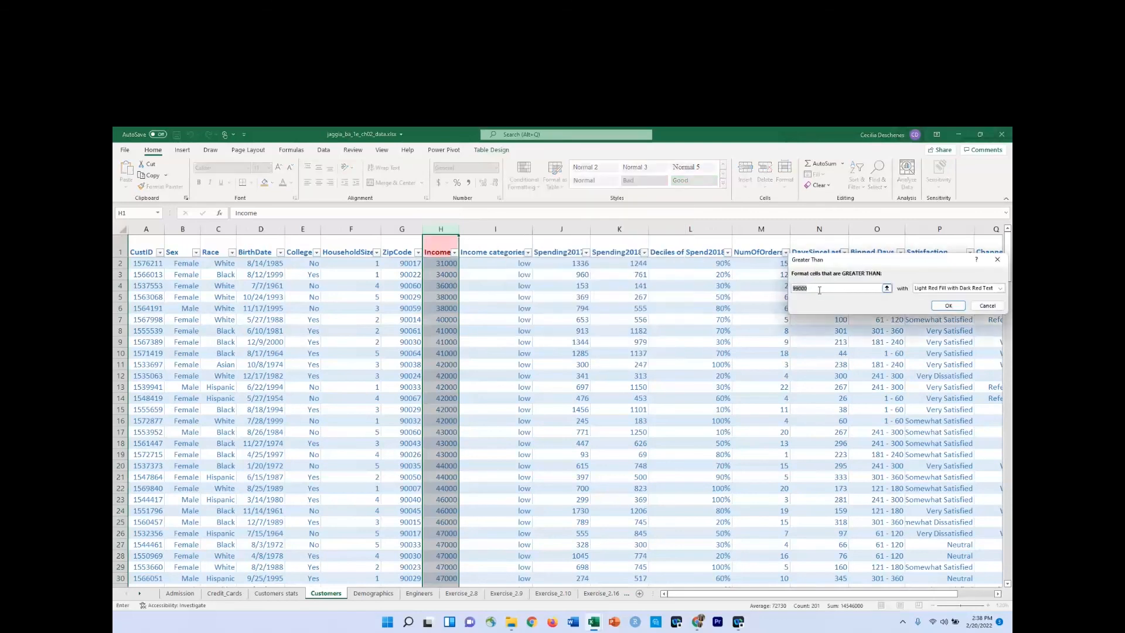
pyautogui.write('136000')
pyautogui.click(948, 305)
# Compare the highlighted incomes at the end of the Customers table with the box plot's outlier points on Customers stats.
pyautogui.click(471, 409)
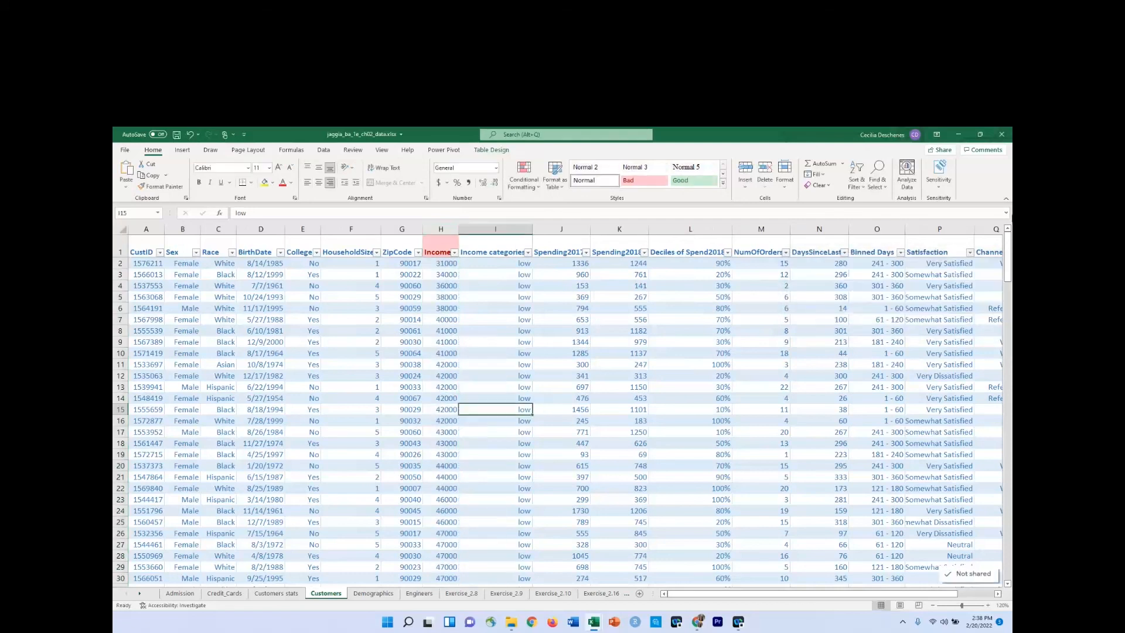
pyautogui.scroll(-1, 1011, 298)
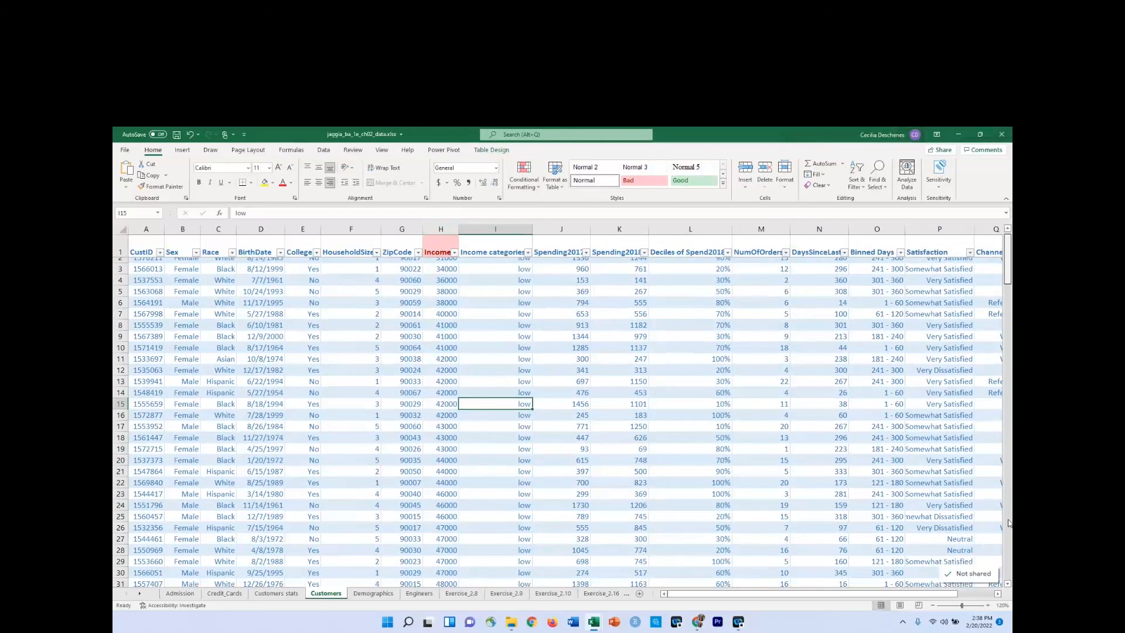
pyautogui.click(1009, 578)
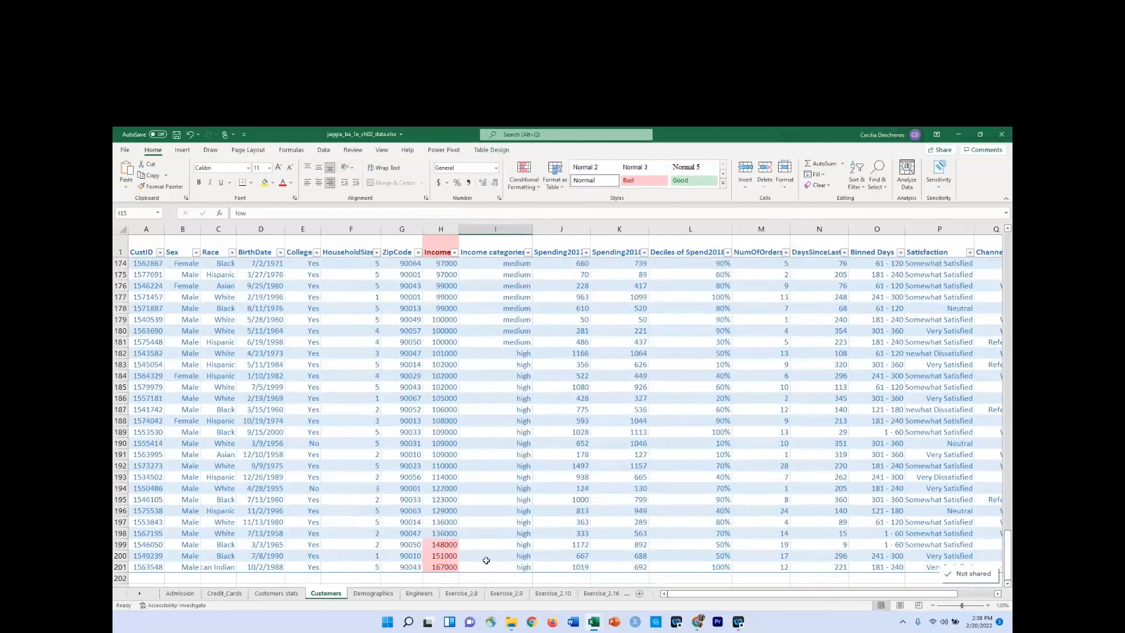
pyautogui.scroll(-2, 486, 561)
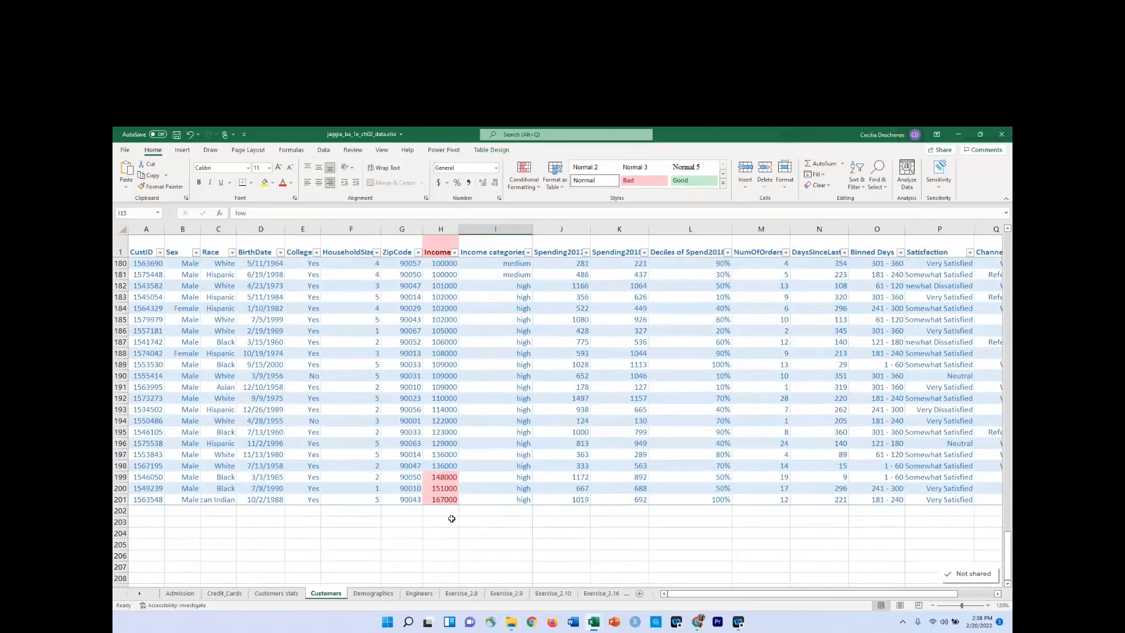
pyautogui.click(276, 593)
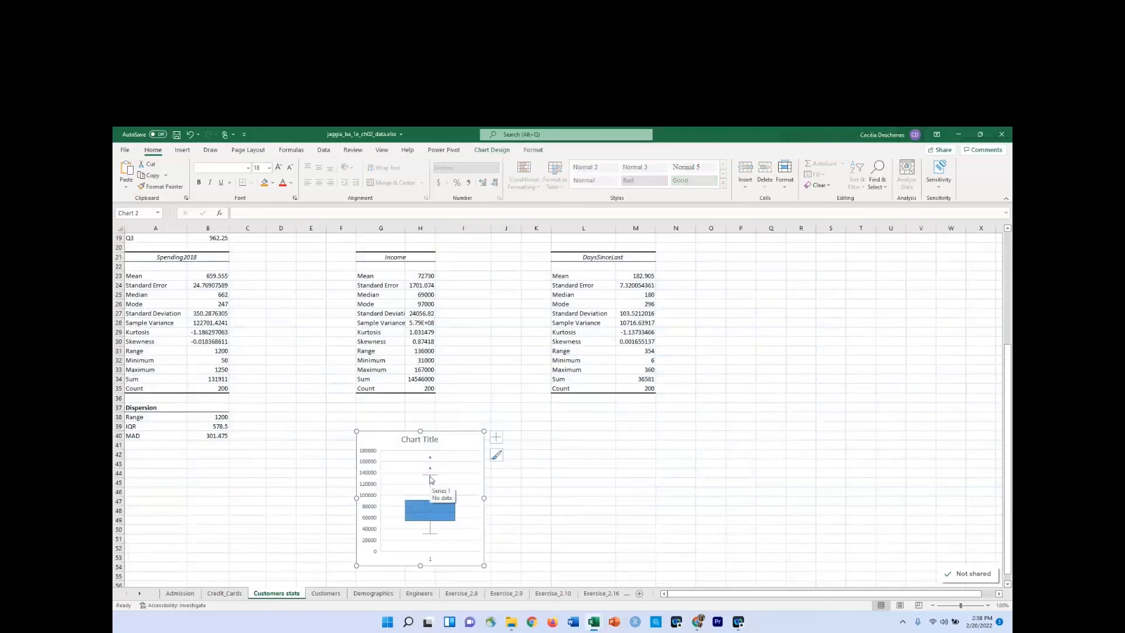
pyautogui.moveTo(431, 478)
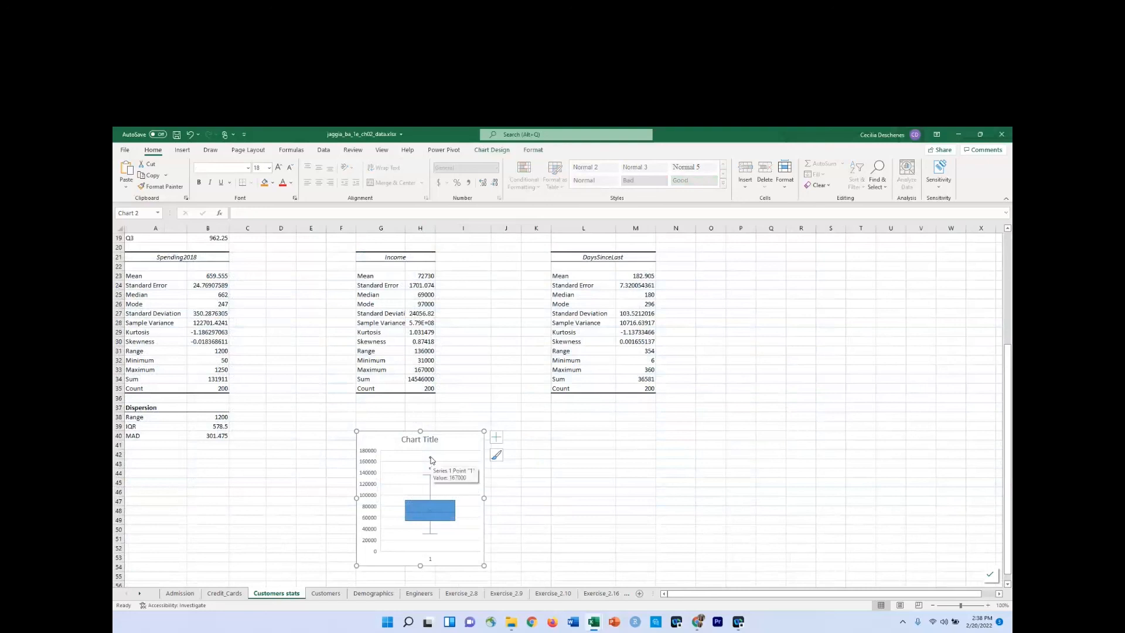
pyautogui.click(326, 594)
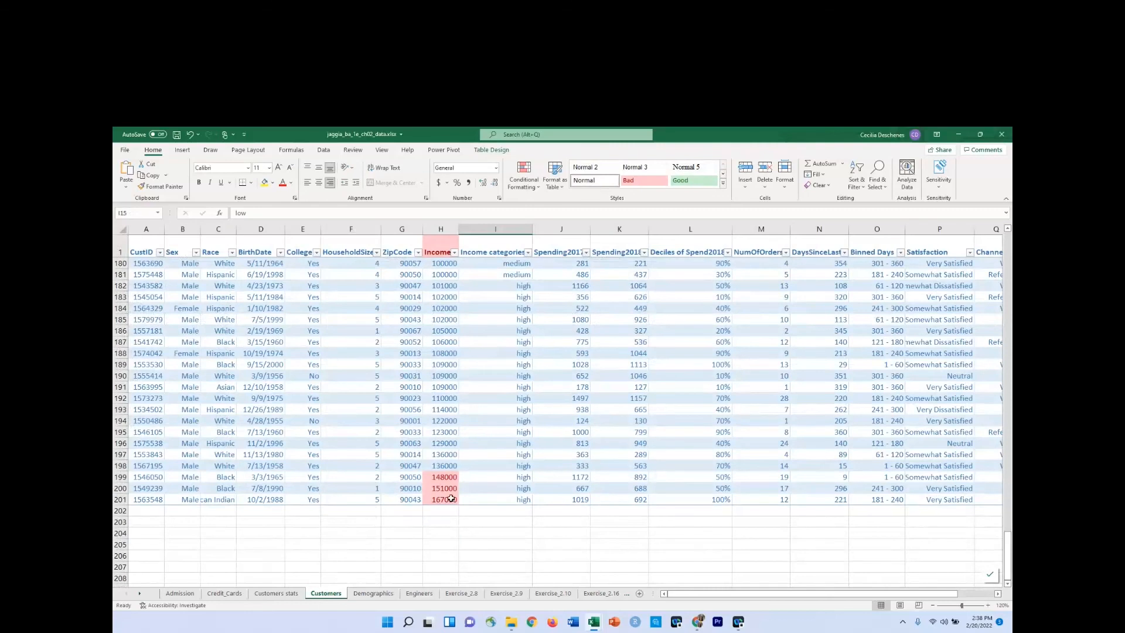
pyautogui.click(289, 596)
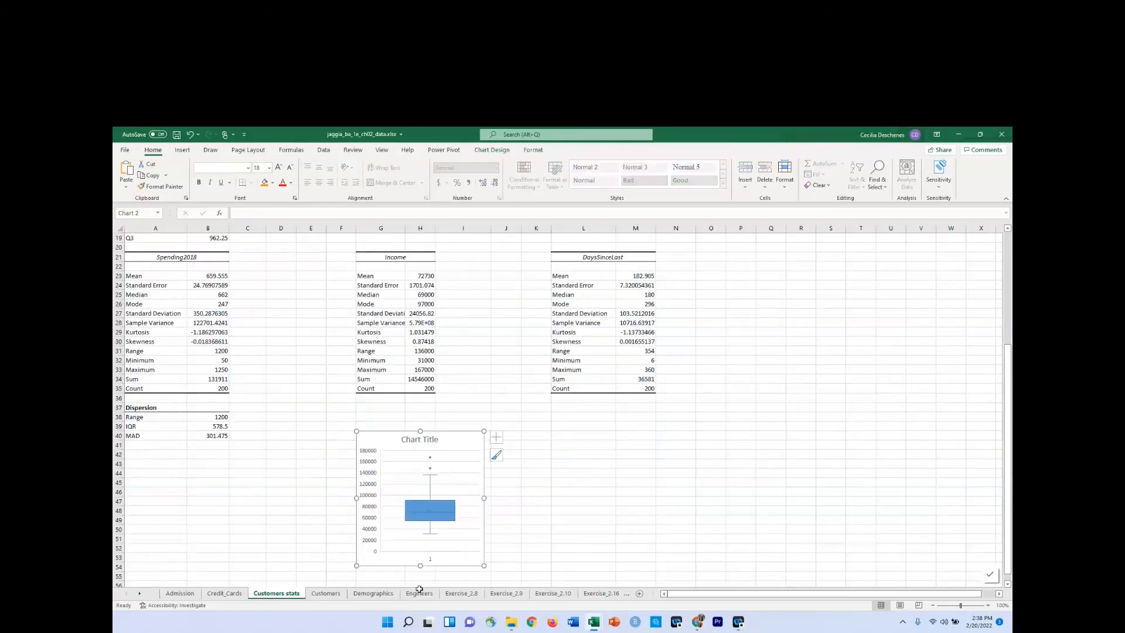
# Enlarge the income box plot and place it directly below the Income statistics, spanning about rows 37 to 55.
pyautogui.moveTo(356, 565); pyautogui.dragTo(282, 596)
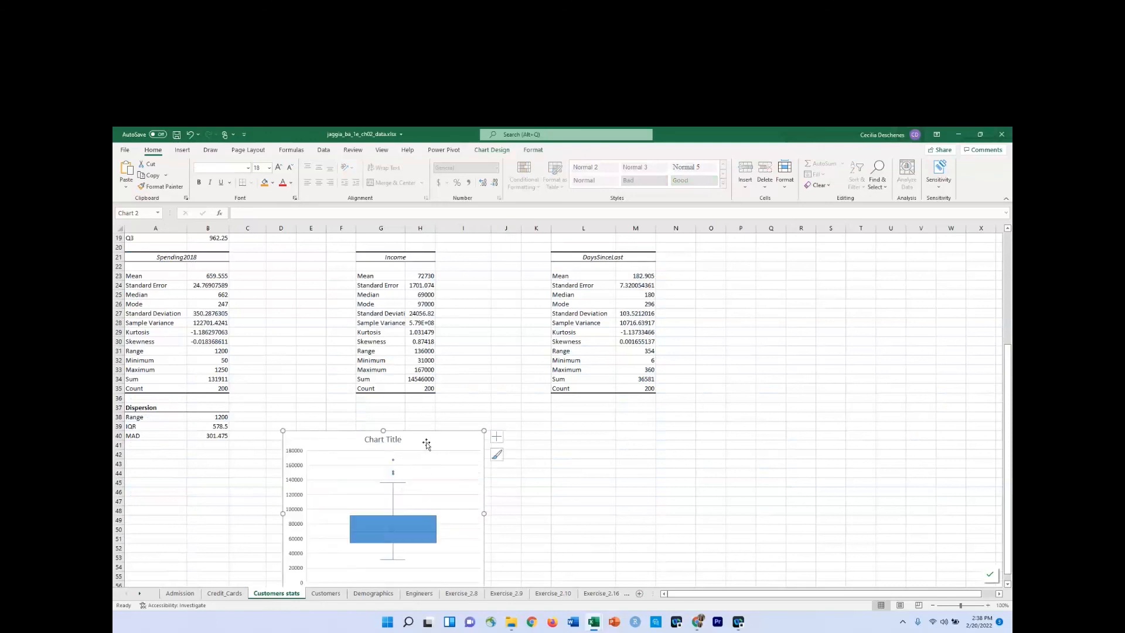
pyautogui.moveTo(434, 432); pyautogui.dragTo(483, 400)
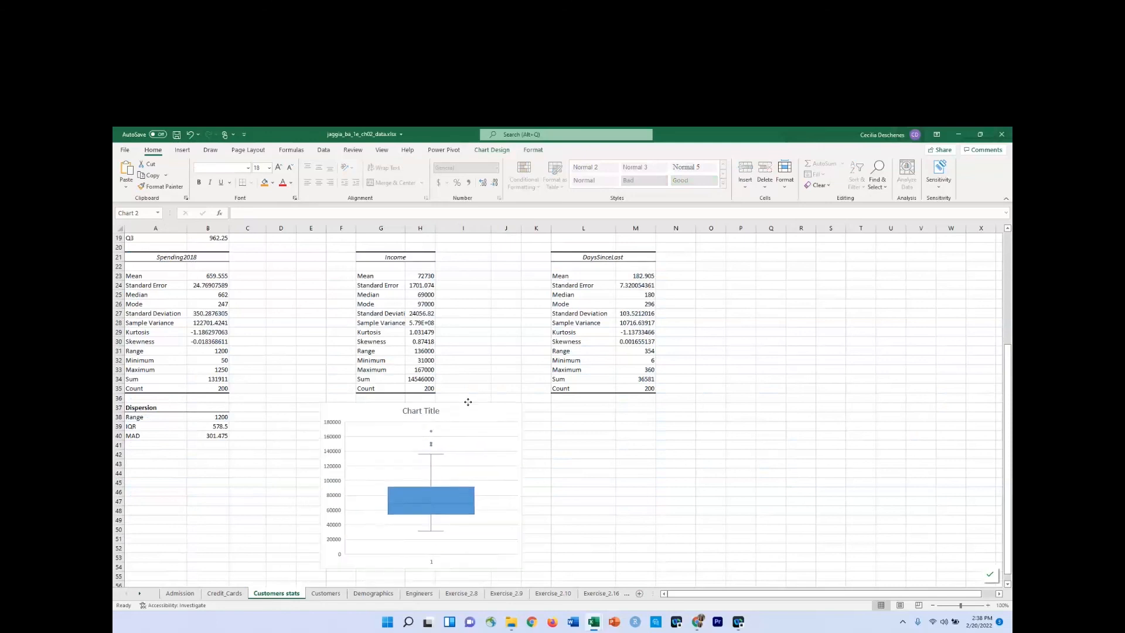
pyautogui.moveTo(421, 574); pyautogui.dragTo(422, 583)
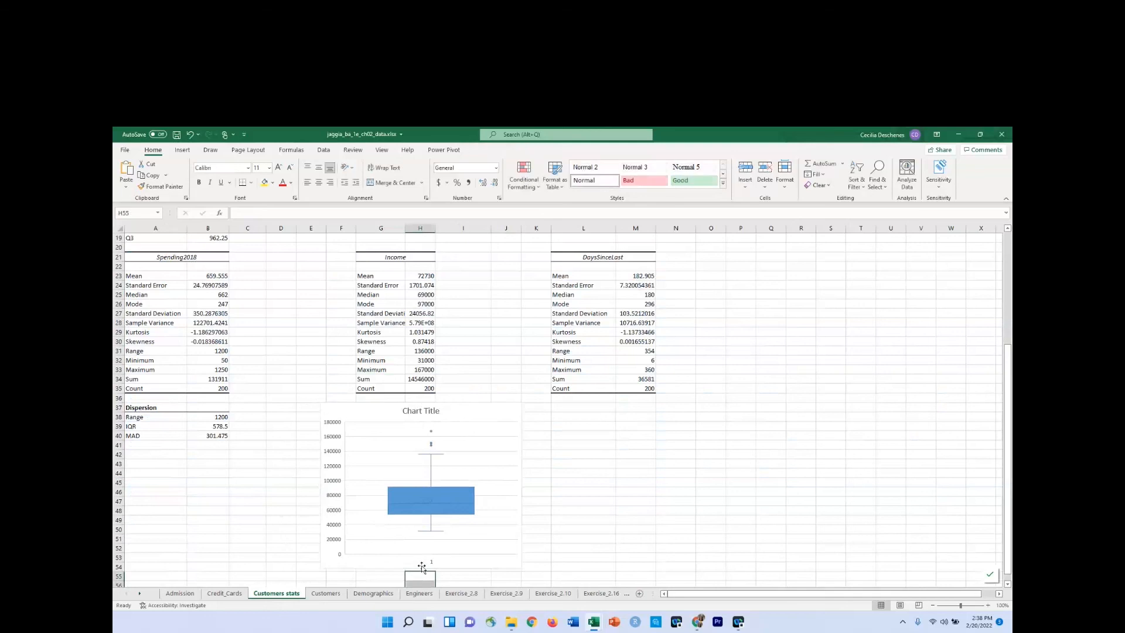
pyautogui.click(432, 564)
pyautogui.click(434, 565)
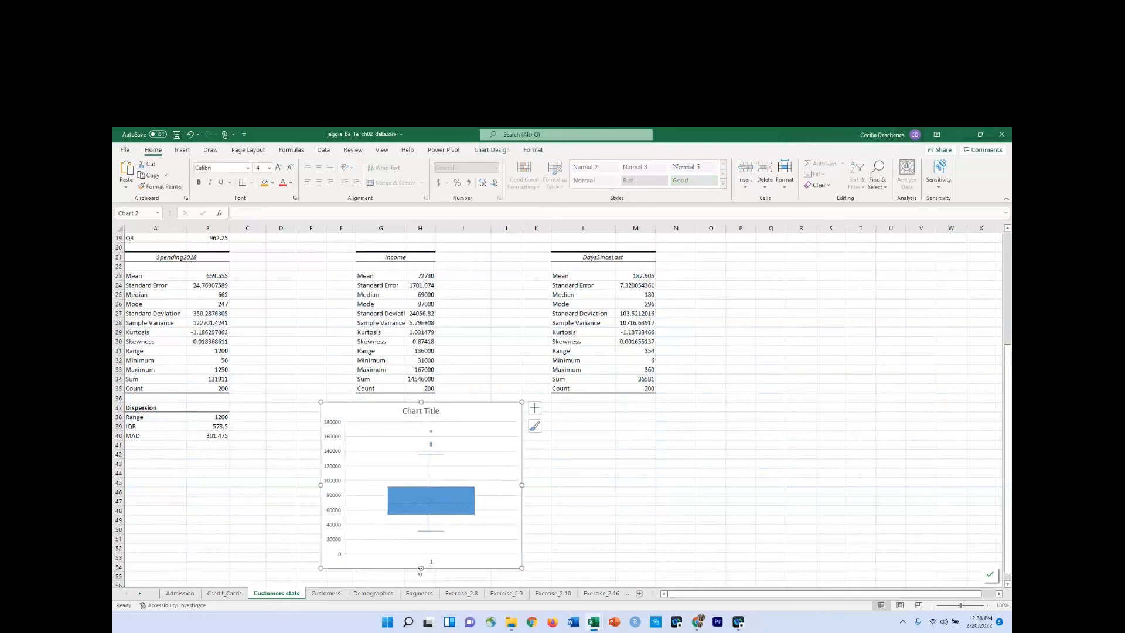
pyautogui.moveTo(419, 567); pyautogui.dragTo(419, 578)
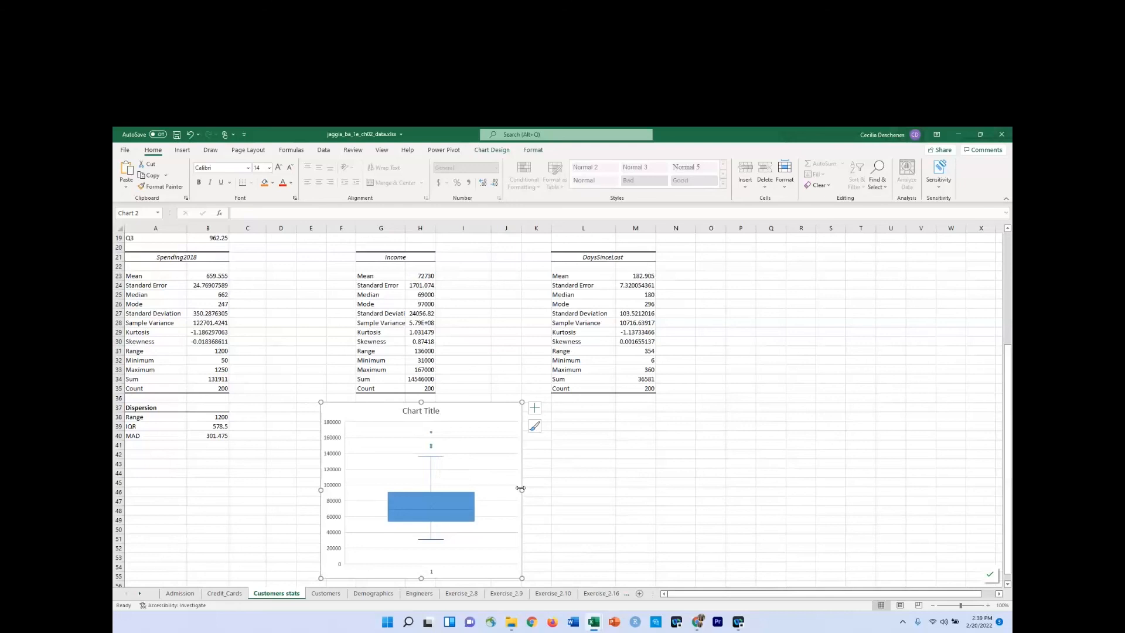
# Check the highlighted incomes at the end of the Customers table, and narrow the income box plot on Customers stats.
pyautogui.click(326, 593)
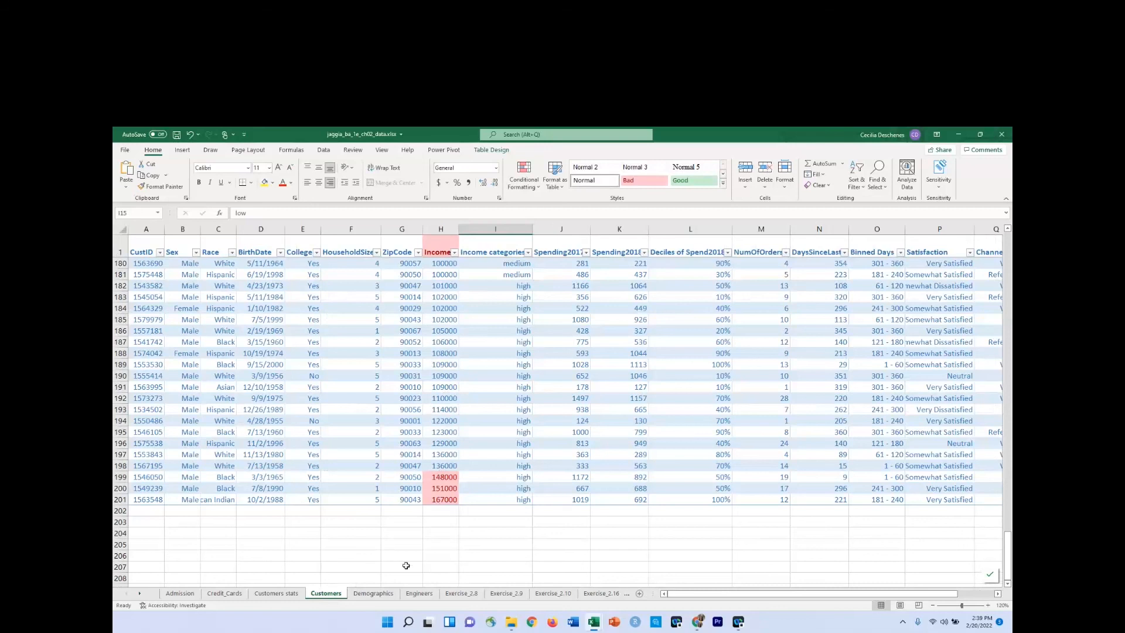
pyautogui.click(276, 593)
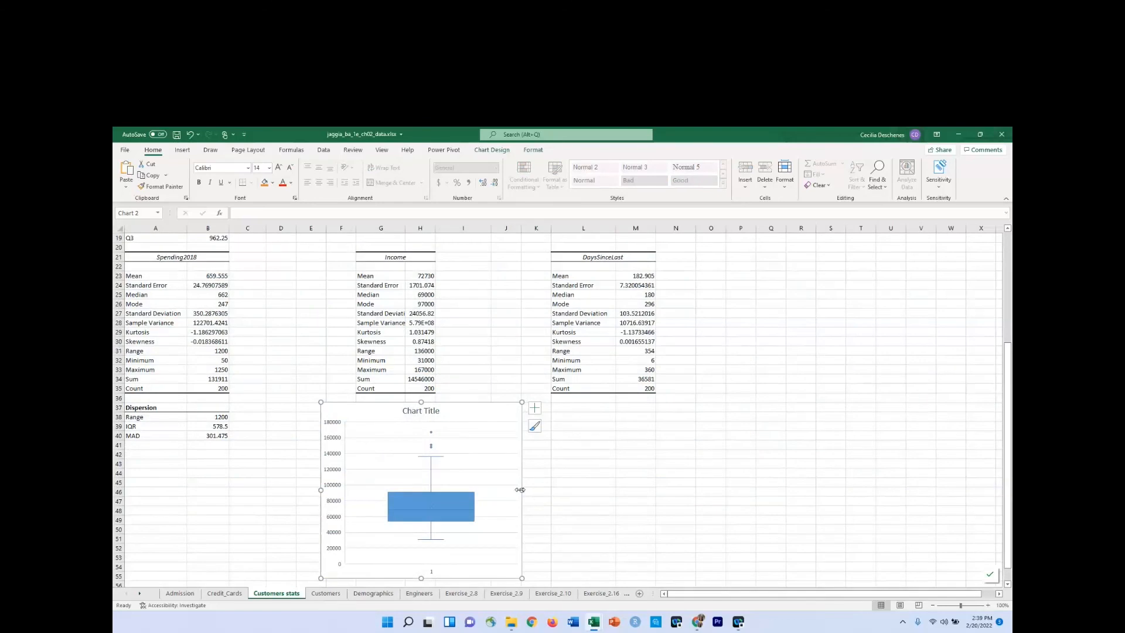
pyautogui.moveTo(520, 490); pyautogui.dragTo(465, 489)
pyautogui.click(494, 503)
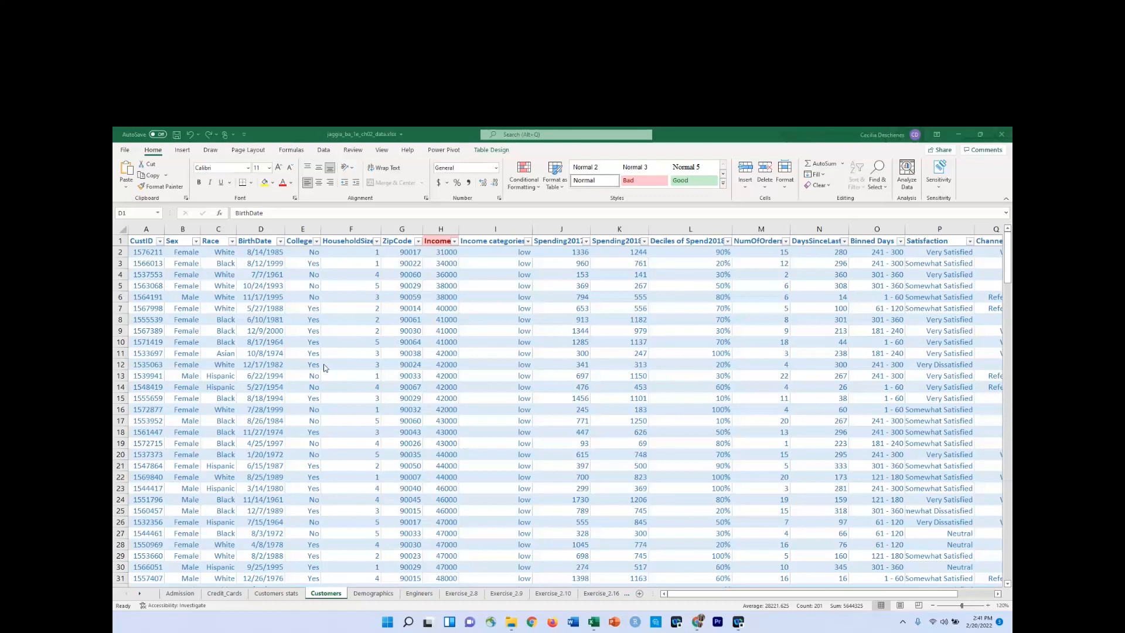
# Review the categories of the Race column in its filter list on the Customers sheet, leaving all values selected.
pyautogui.click(232, 245)
pyautogui.click(233, 243)
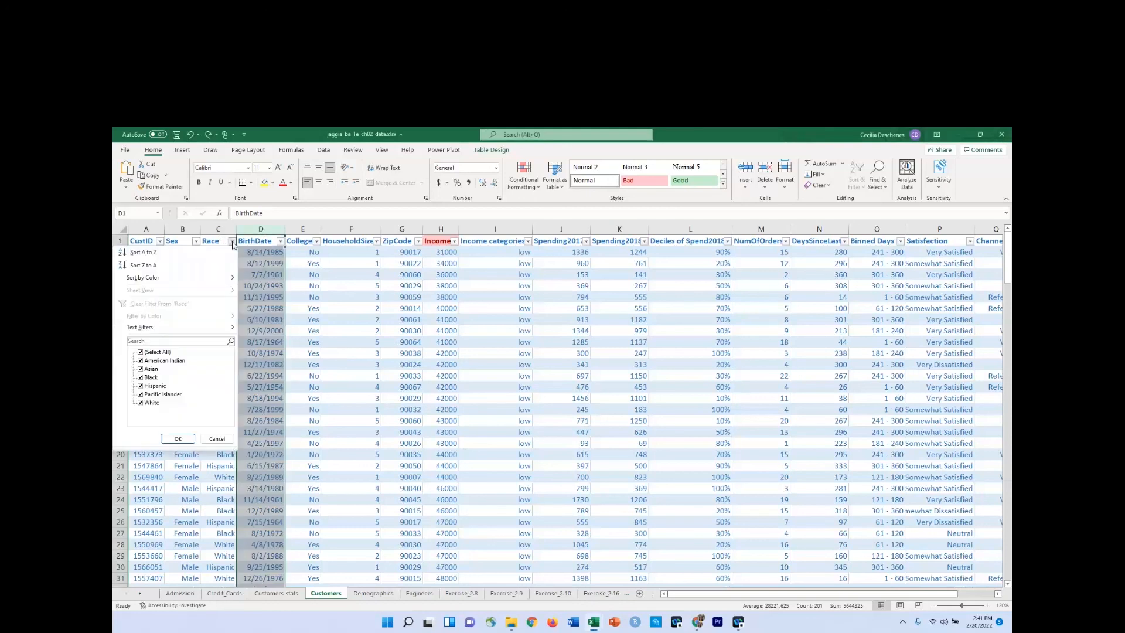
pyautogui.click(265, 263)
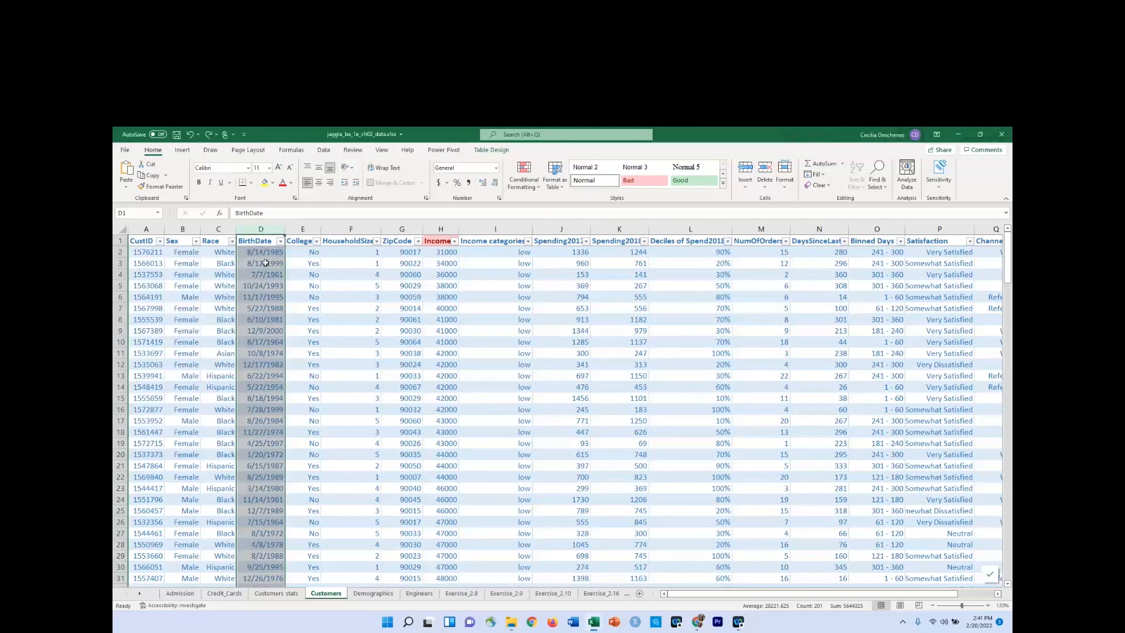
pyautogui.click(217, 297)
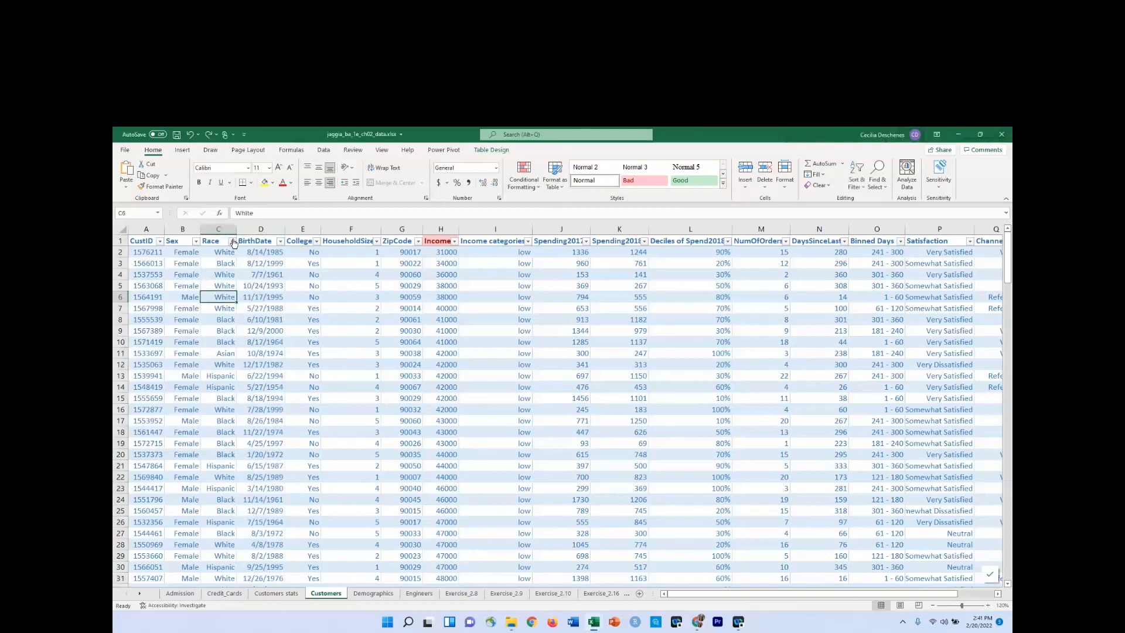
pyautogui.click(232, 241)
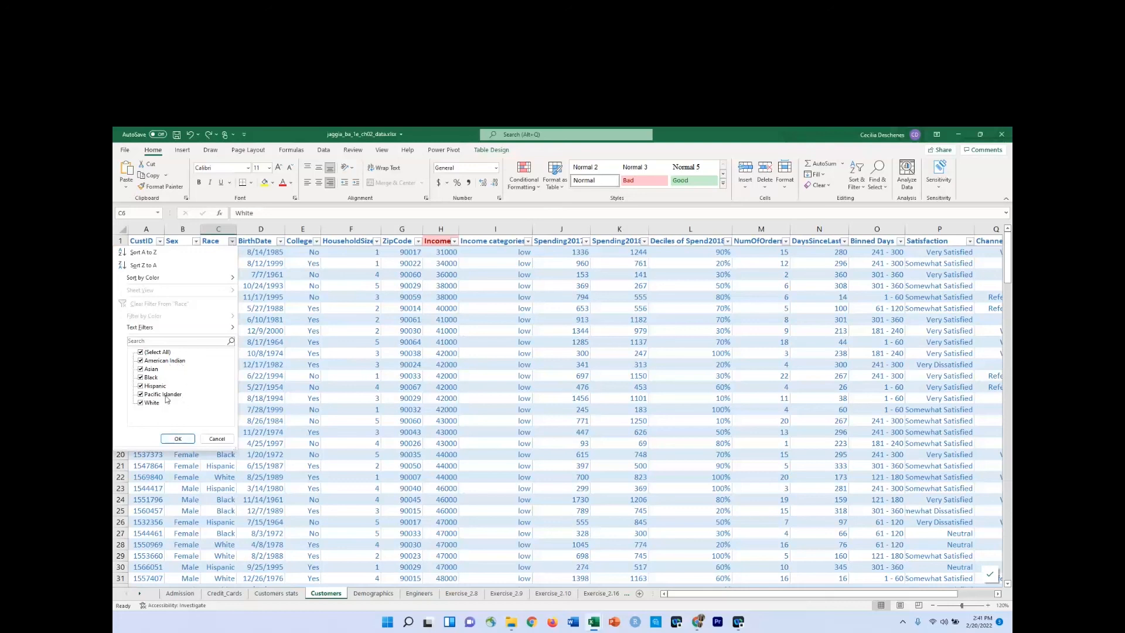
pyautogui.click(187, 437)
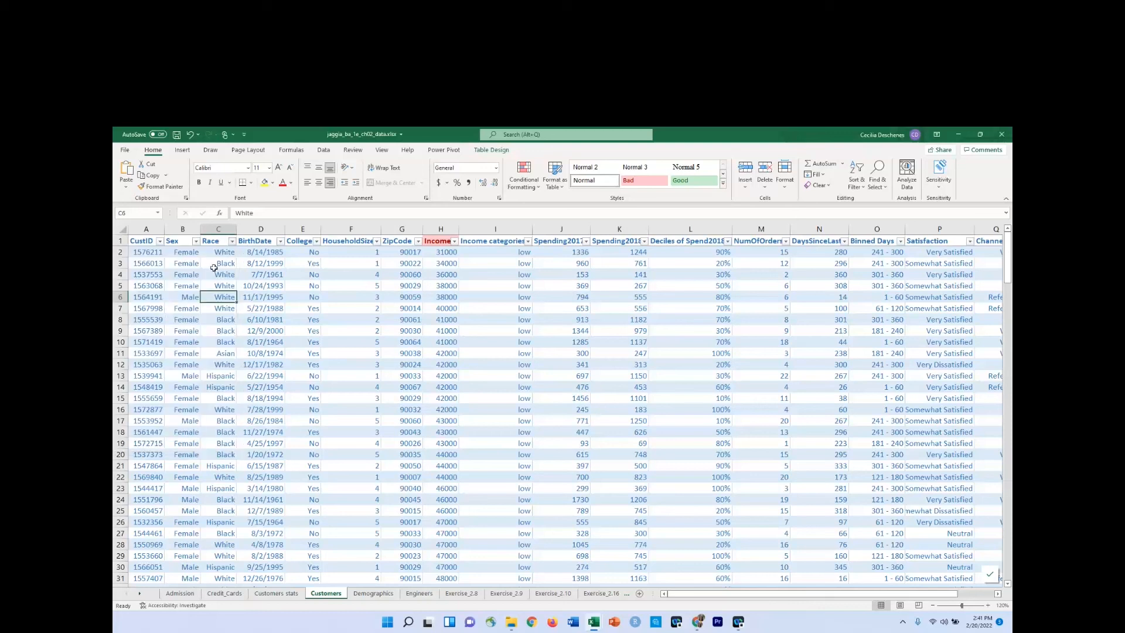
# Insert a new table column before BirthDate and name it Race2.
pyautogui.click(254, 228)
pyautogui.rightClick(255, 228)
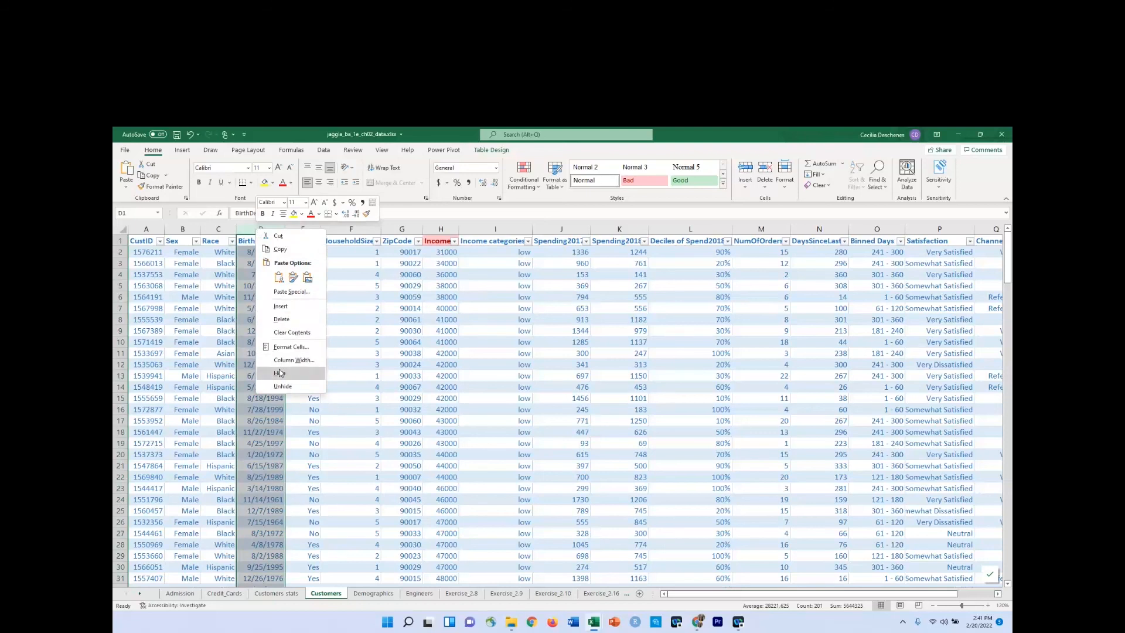
pyautogui.click(281, 306)
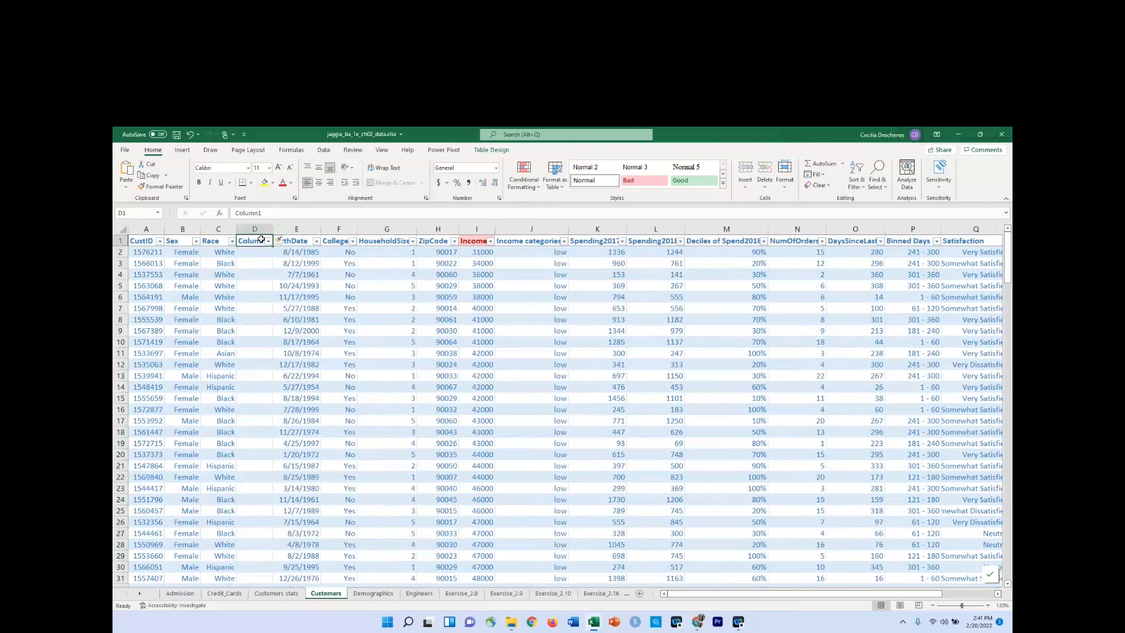
pyautogui.write('Race2')
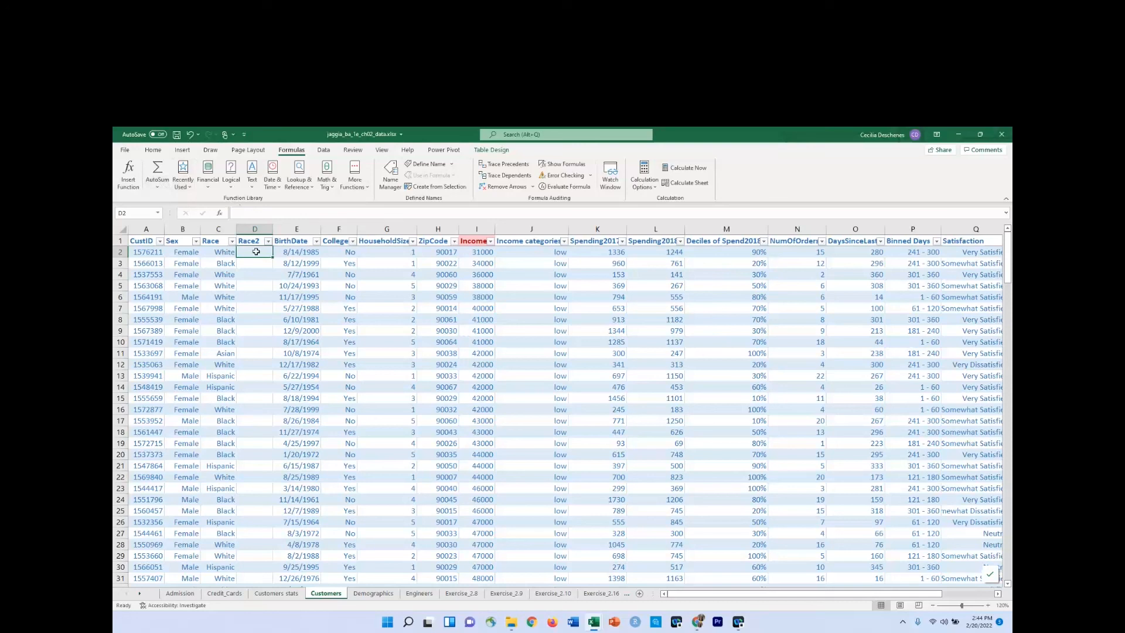
pyautogui.click(262, 214)
pyautogui.write('=')
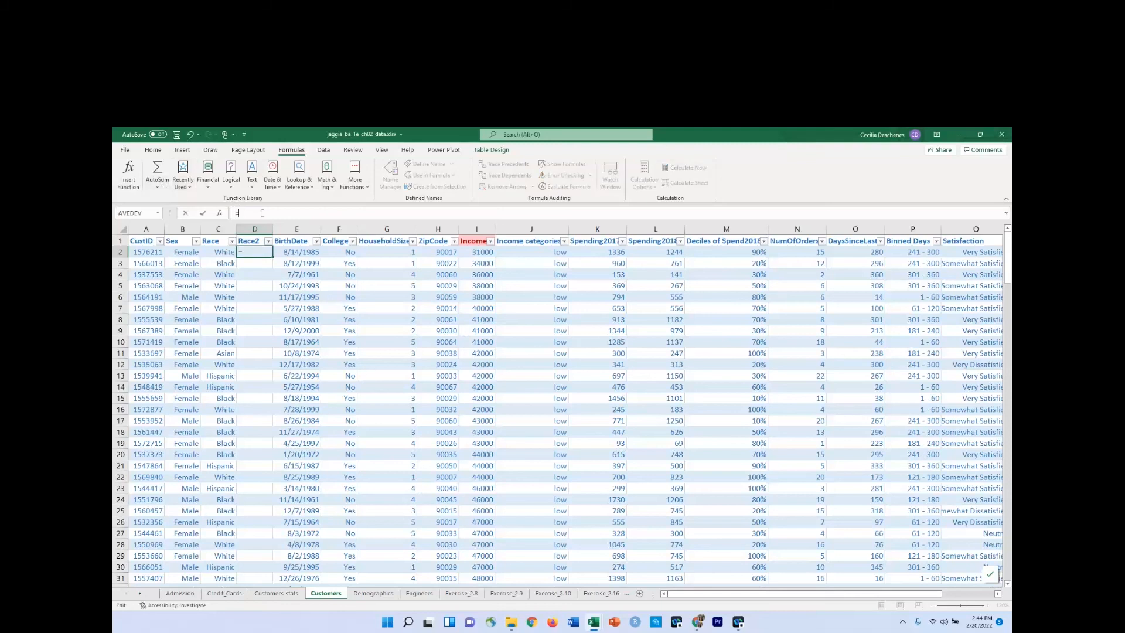
pyautogui.write('04')
pyautogui.press('BackSpace')
pyautogui.write('OR(')
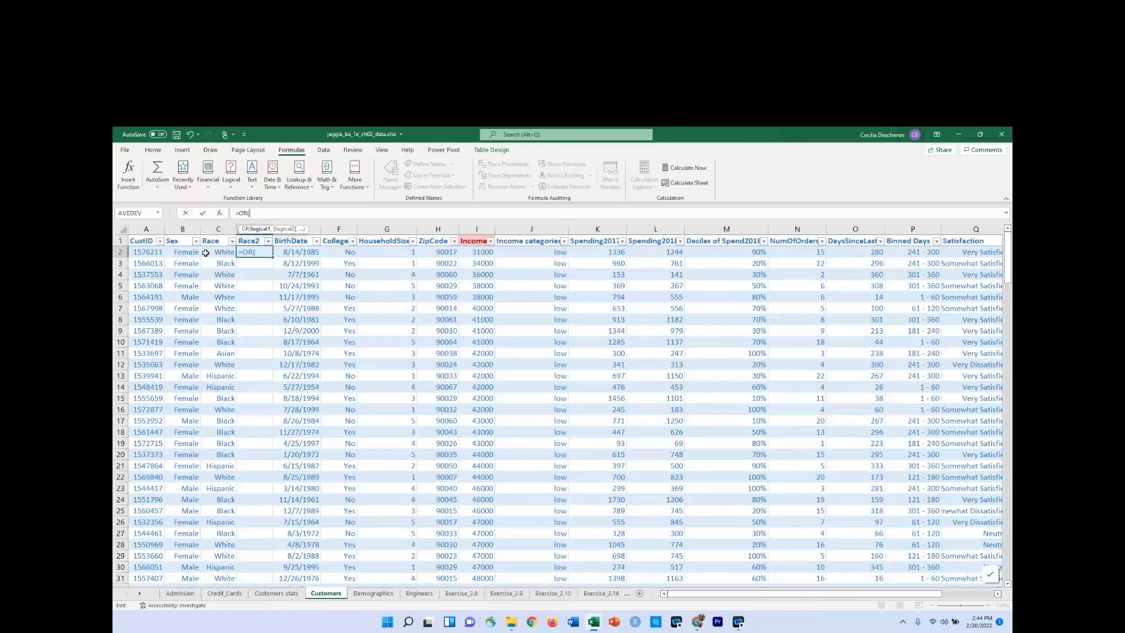
pyautogui.click(216, 253)
pyautogui.write('=')
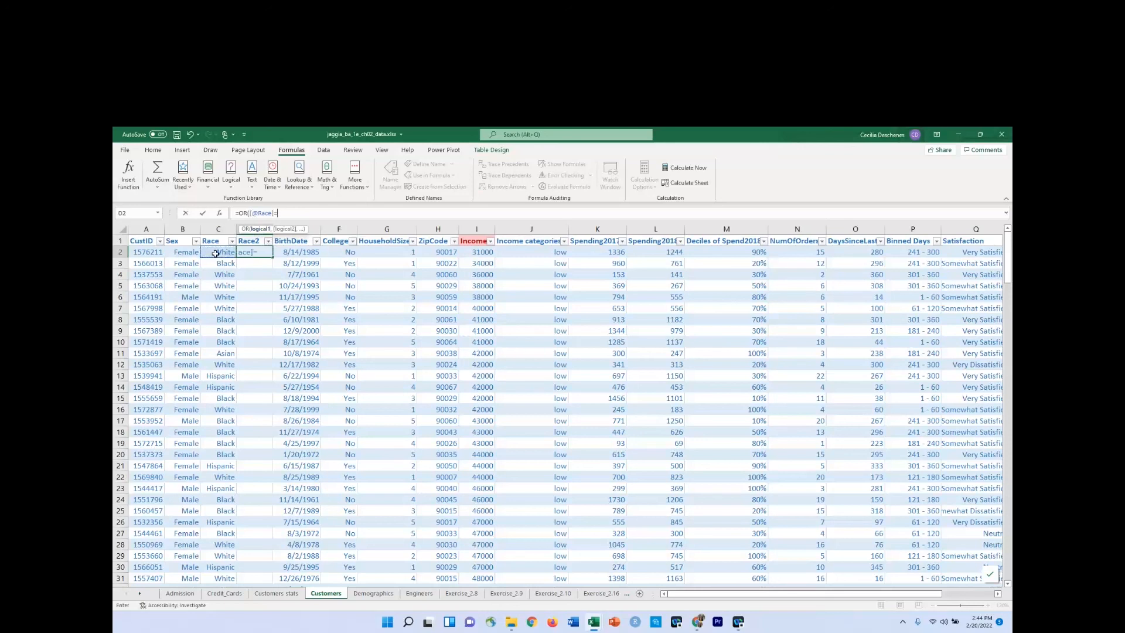
pyautogui.write('"American Indian",')
pyautogui.click(216, 253)
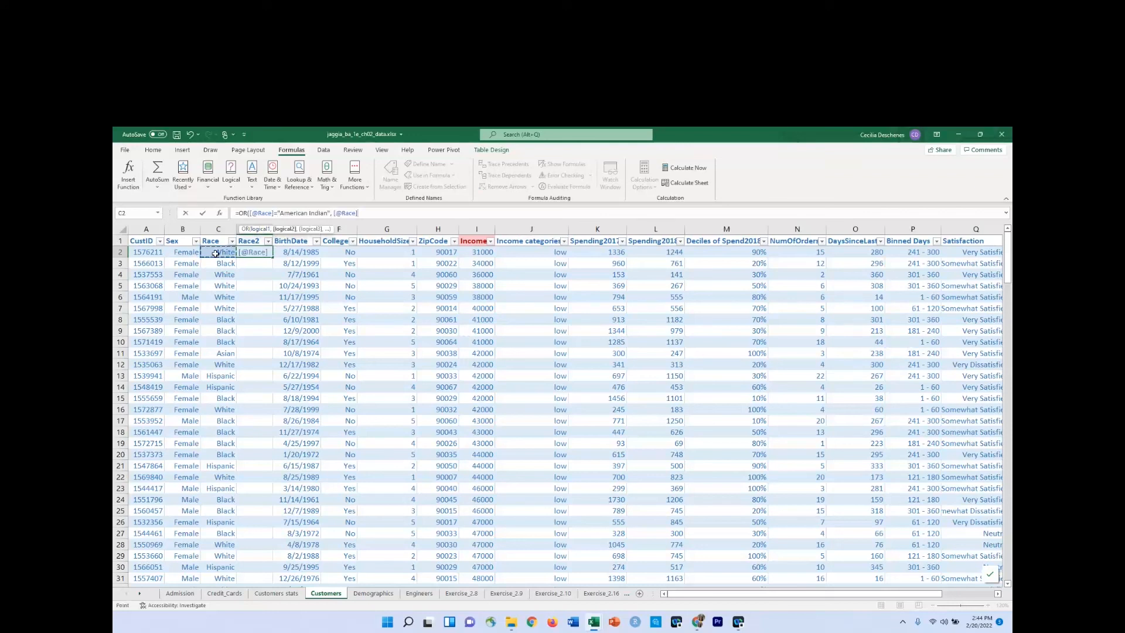
pyautogui.write('="Pacific I')
pyautogui.write('slander")')
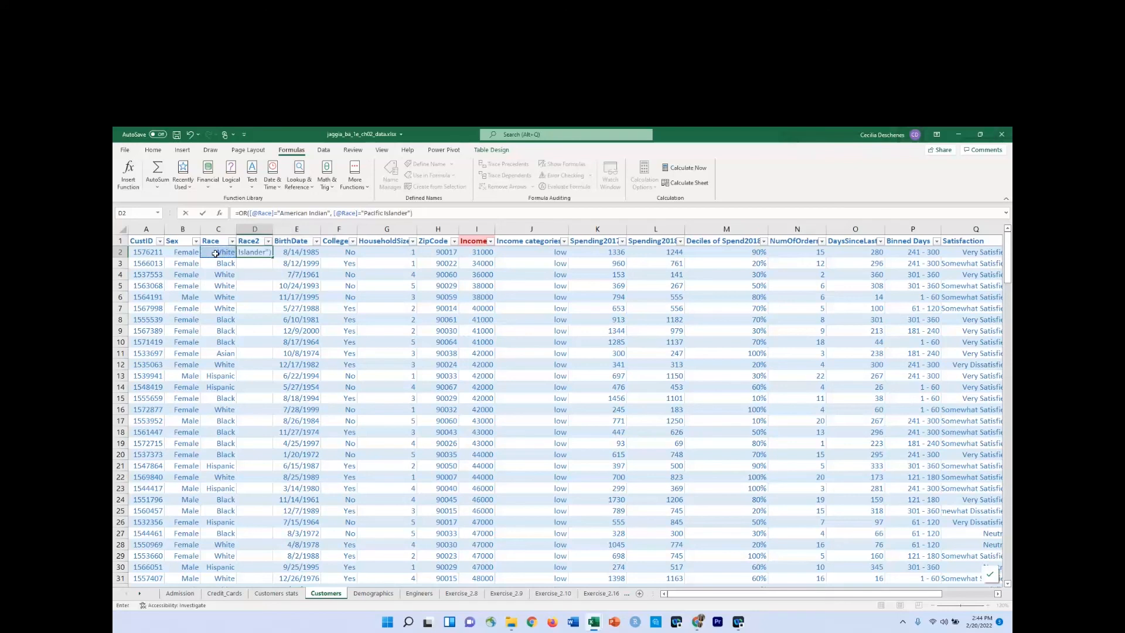
pyautogui.press('Return')
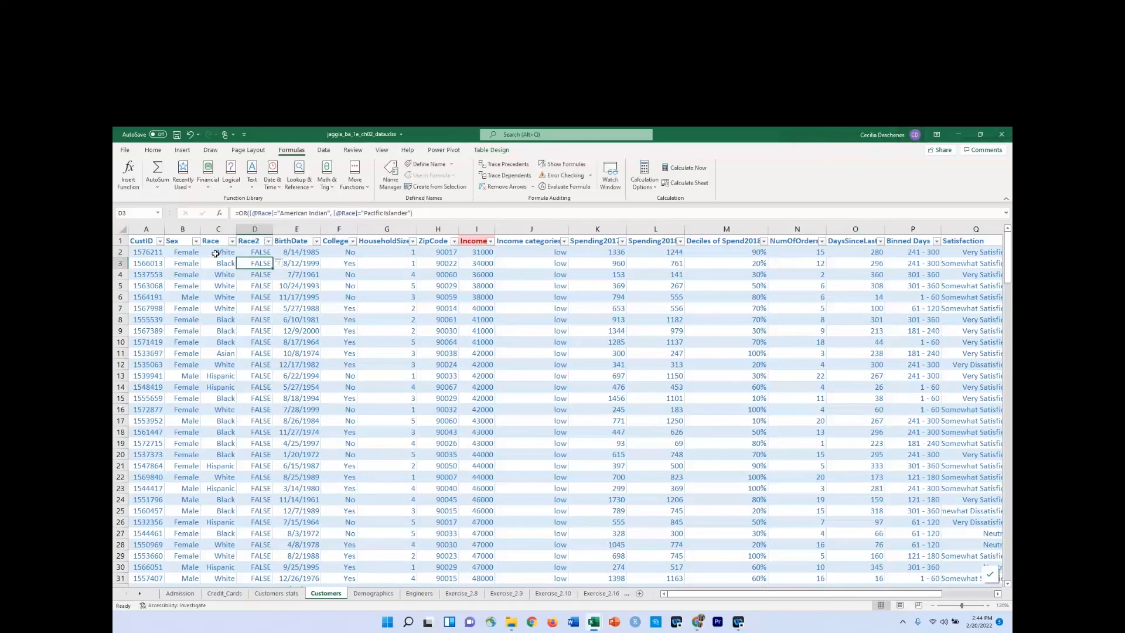
# Filter the table to rows where Race2 is TRUE, and fit the Race column's width to its contents.
pyautogui.click(268, 241)
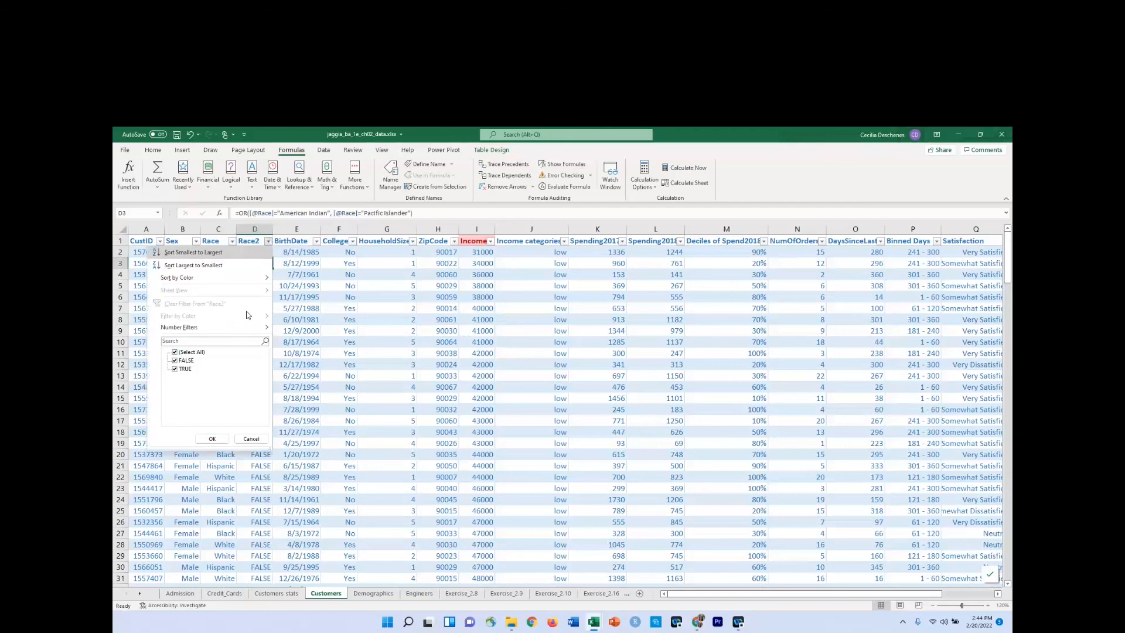
pyautogui.click(175, 360)
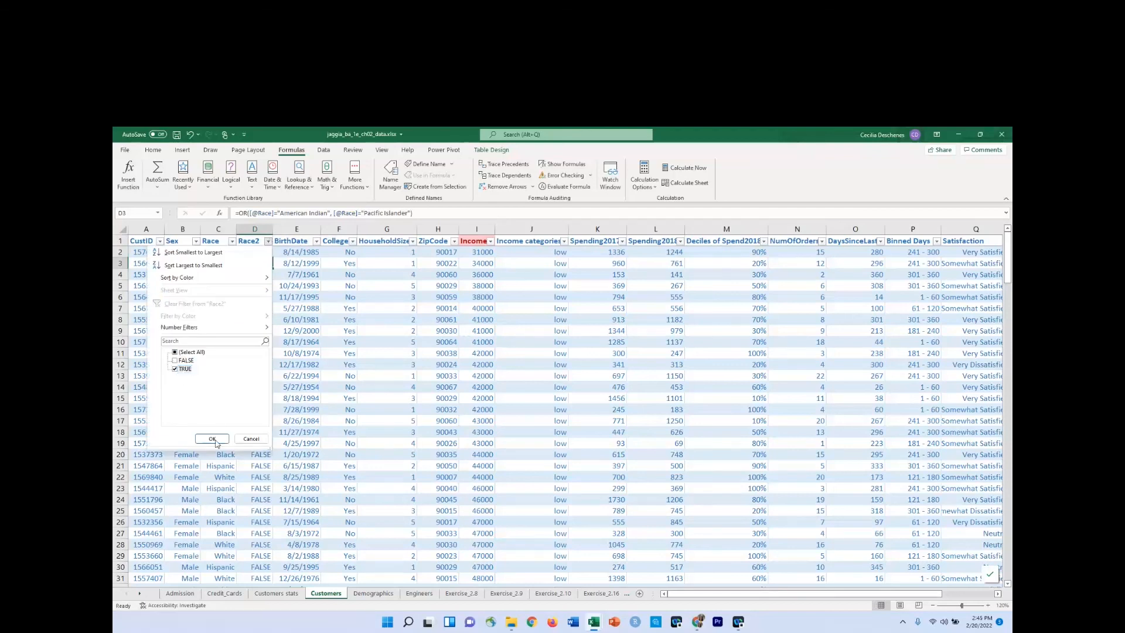
pyautogui.click(213, 439)
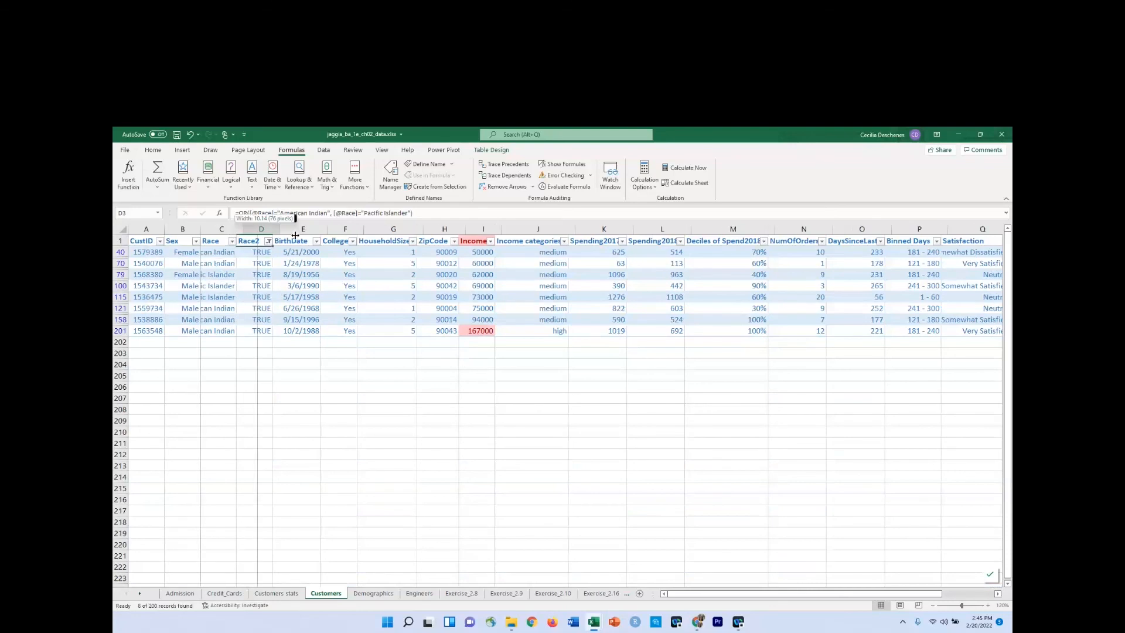
pyautogui.doubleClick(234, 229)
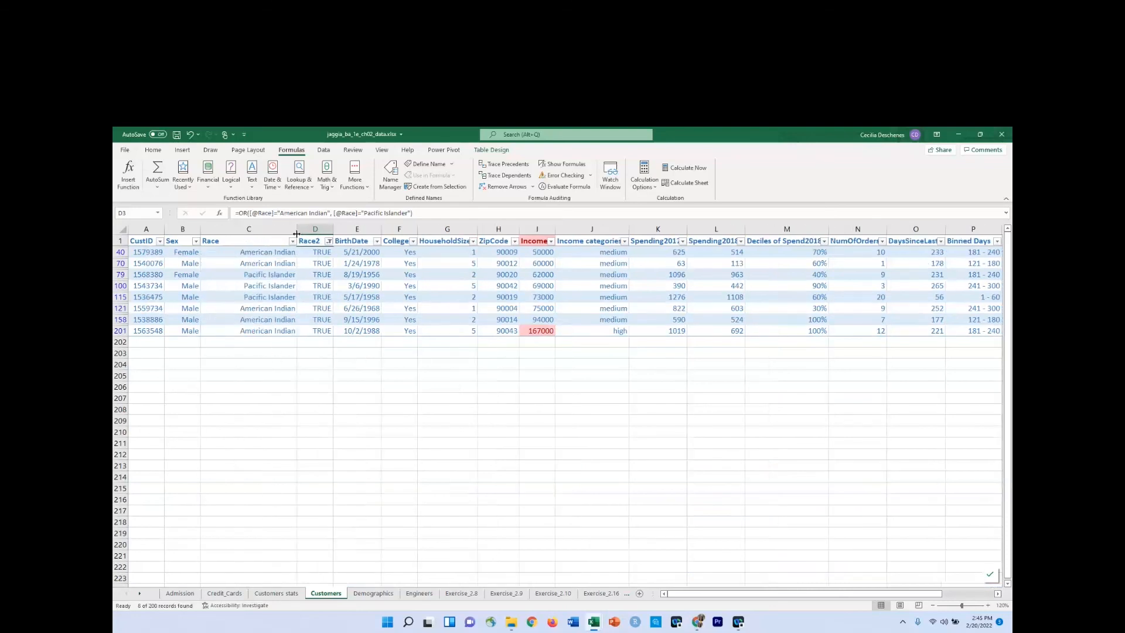
pyautogui.doubleClick(297, 230)
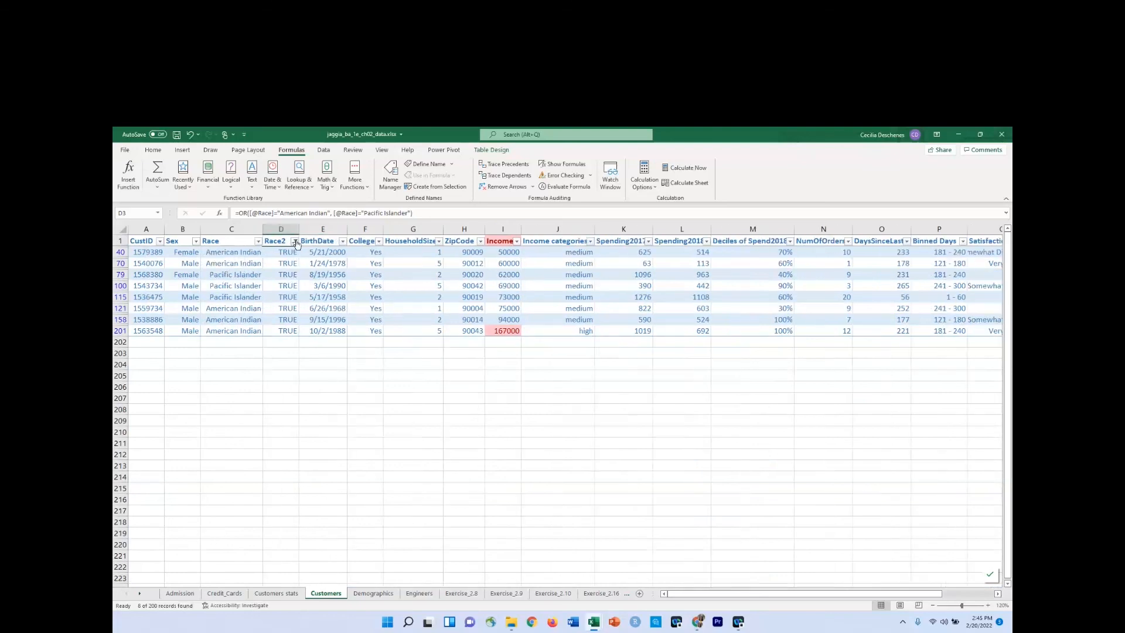
# Reselect all values in the Race2 filter to show every customer row.
pyautogui.click(295, 242)
pyautogui.click(202, 352)
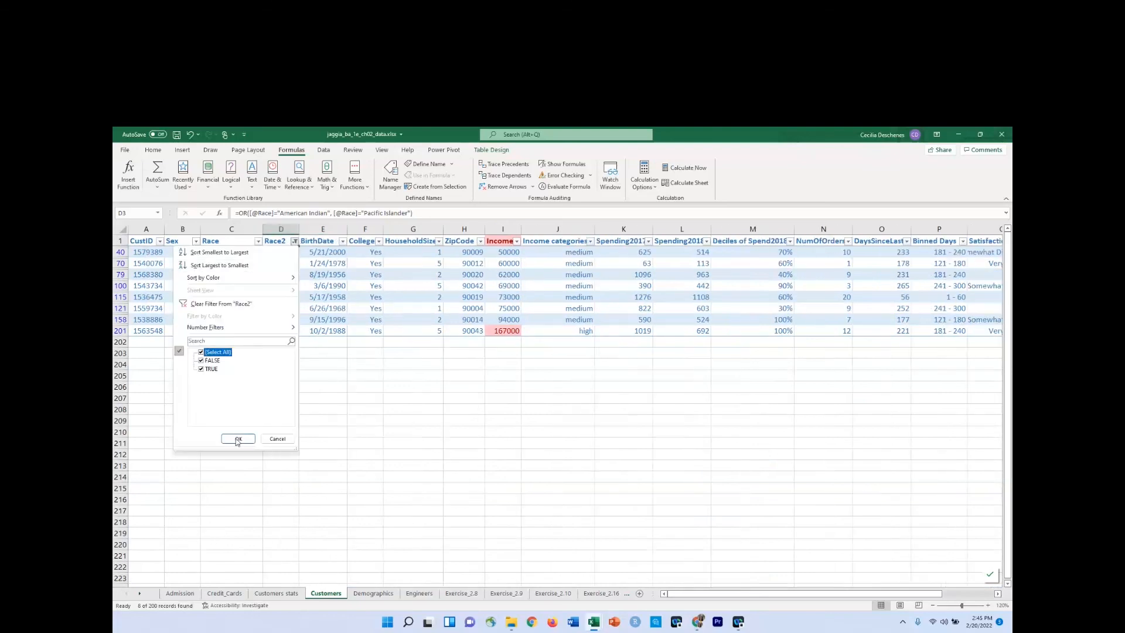
pyautogui.click(238, 438)
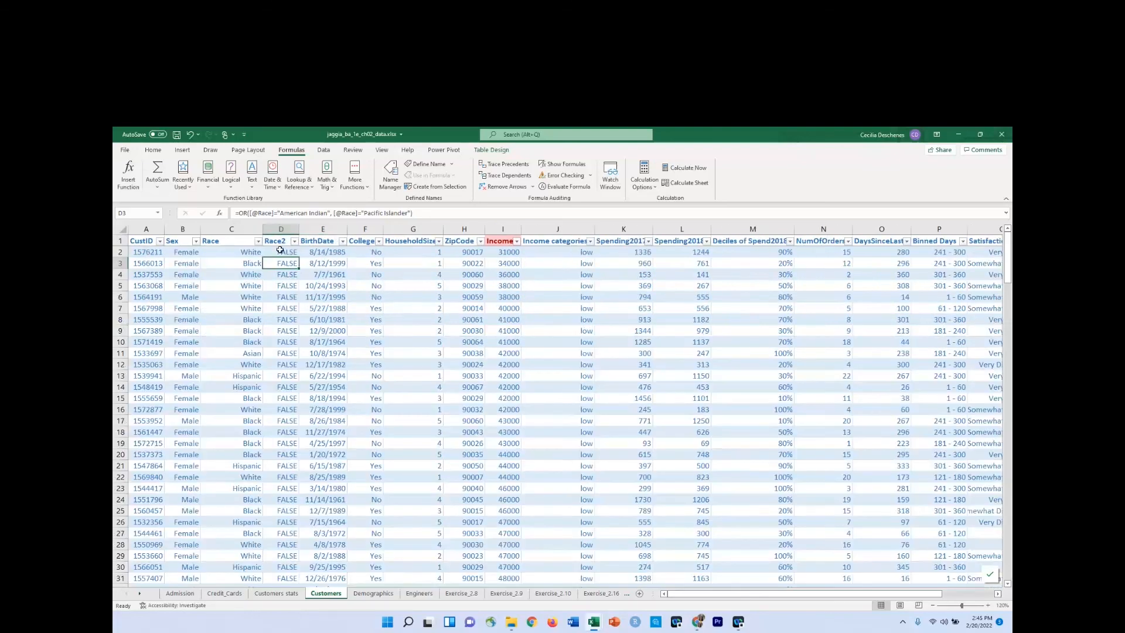
# Nest the OR formula in D2 as the logical test of an IF function and open the function's arguments.
pyautogui.click(280, 252)
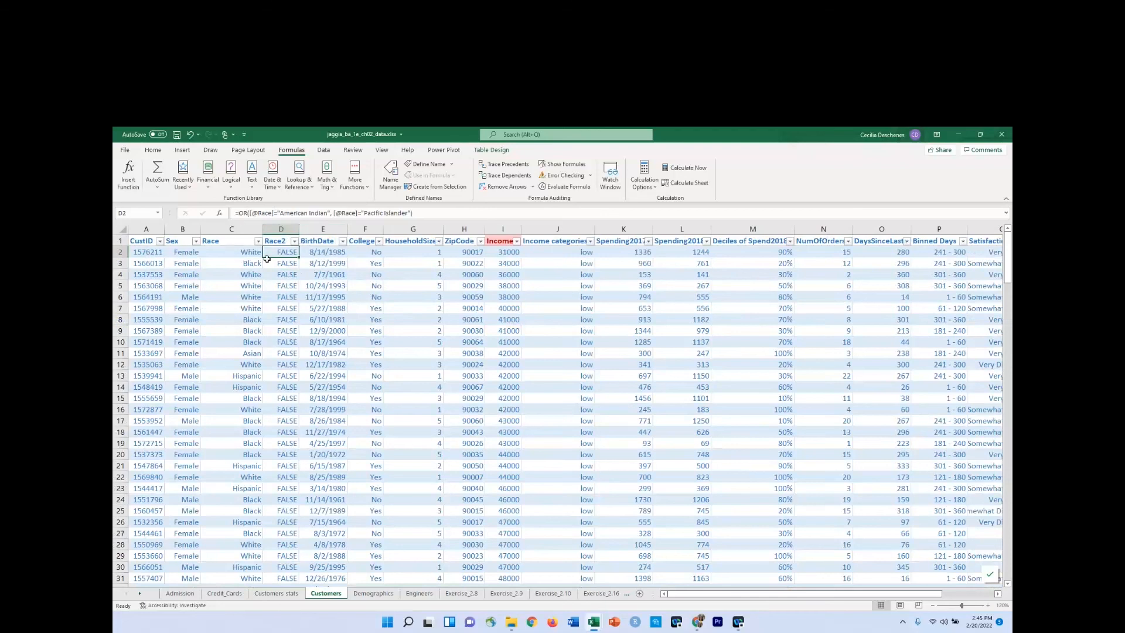
pyautogui.click(239, 213)
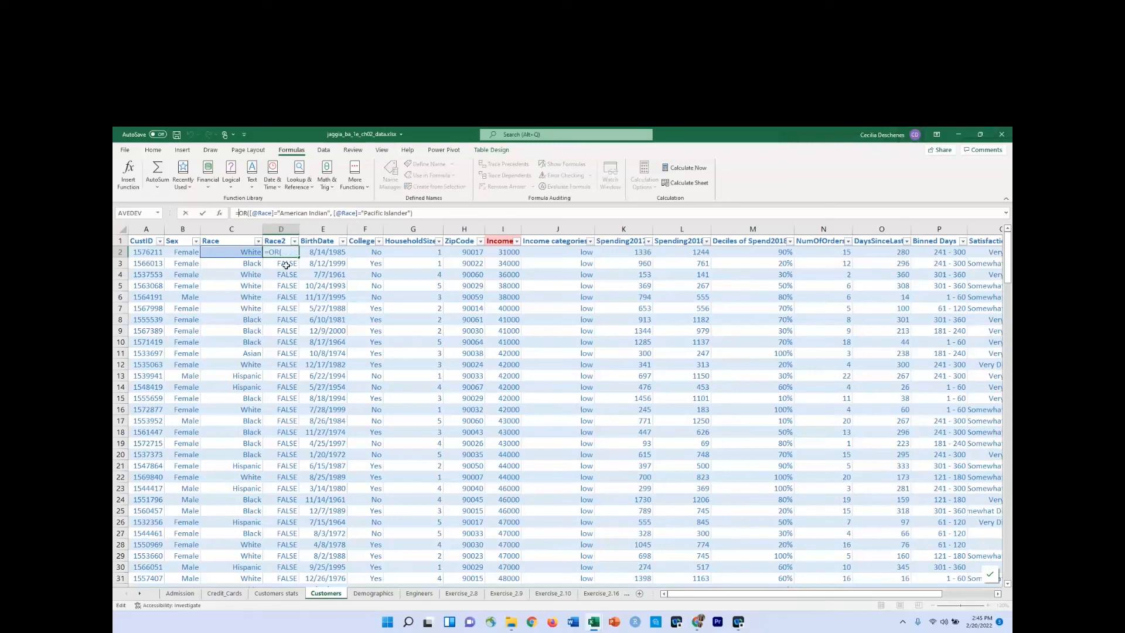
pyautogui.write('if')
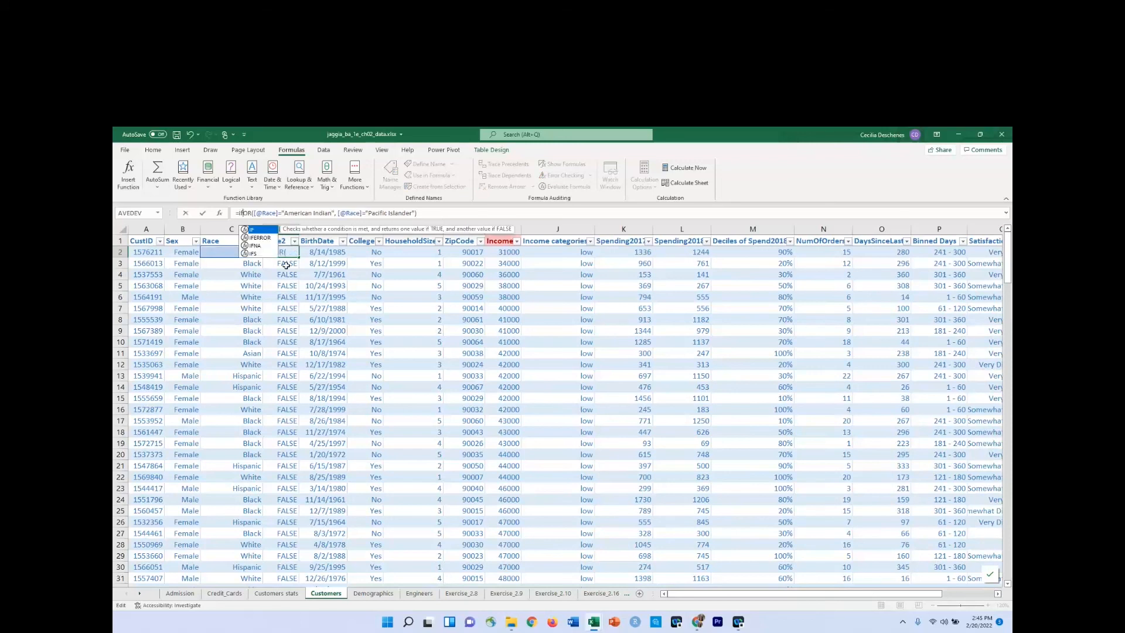
pyautogui.press('Tab')
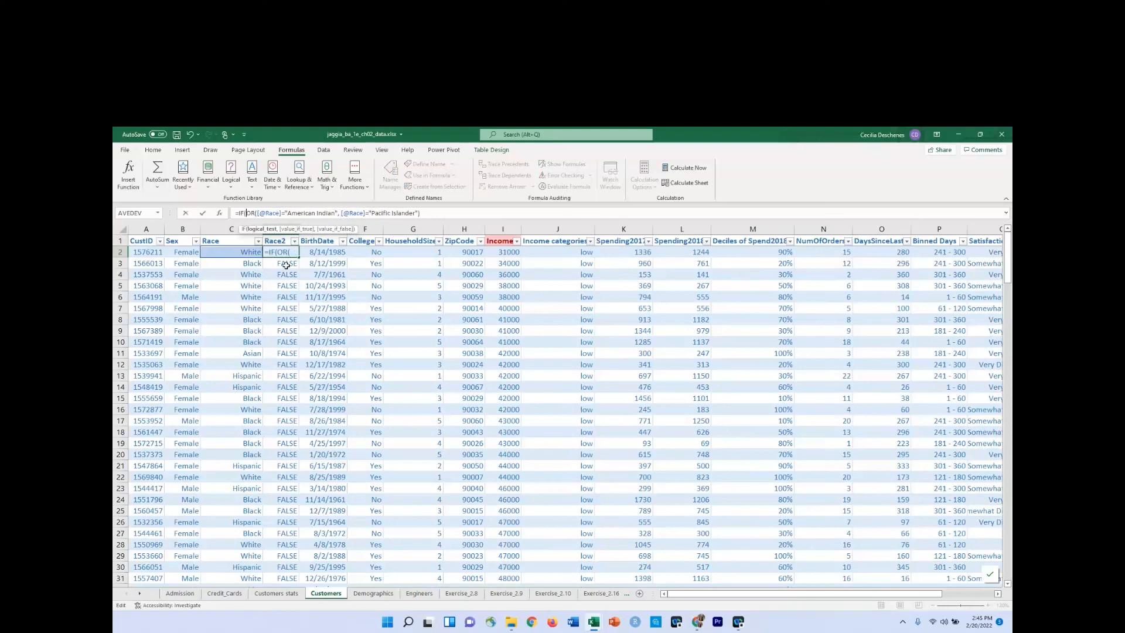
pyautogui.click(453, 215)
pyautogui.write(',')
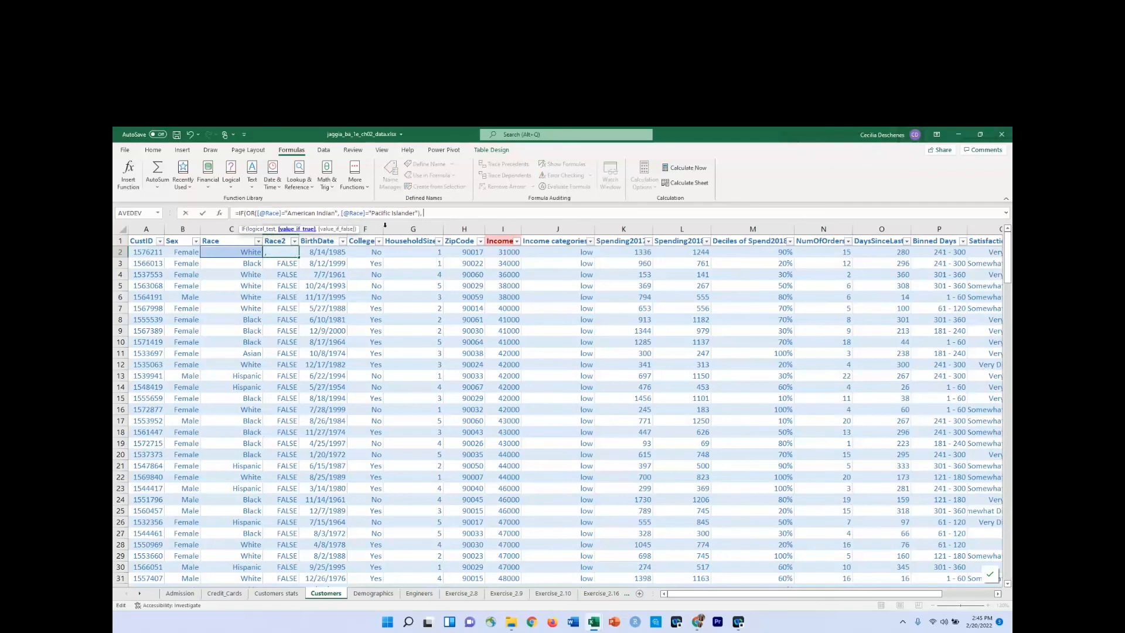
pyautogui.click(220, 214)
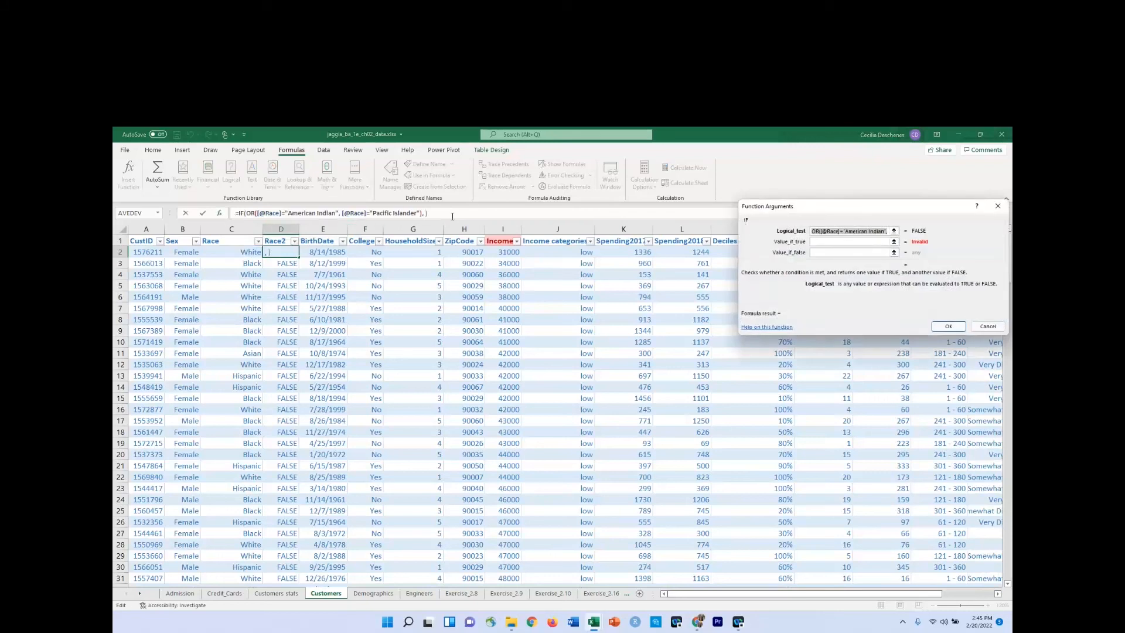
pyautogui.moveTo(824, 209); pyautogui.dragTo(717, 204)
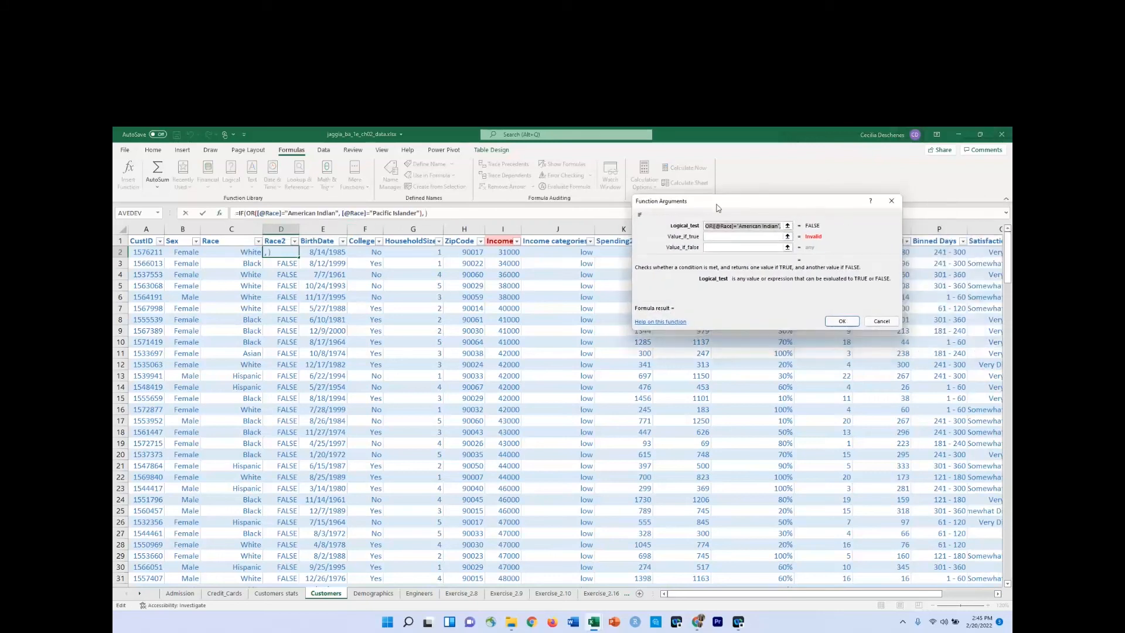
pyautogui.click(724, 236)
pyautogui.click(725, 236)
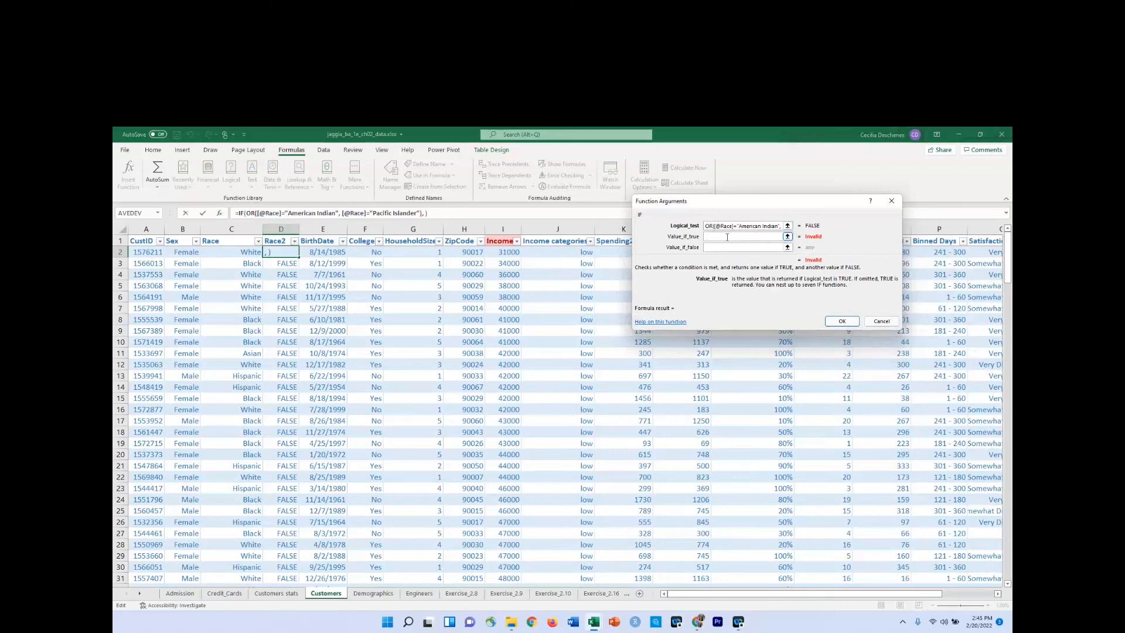
pyautogui.write('"o')
pyautogui.press('BackSpace')
pyautogui.write('Other"')
pyautogui.press('Tab')
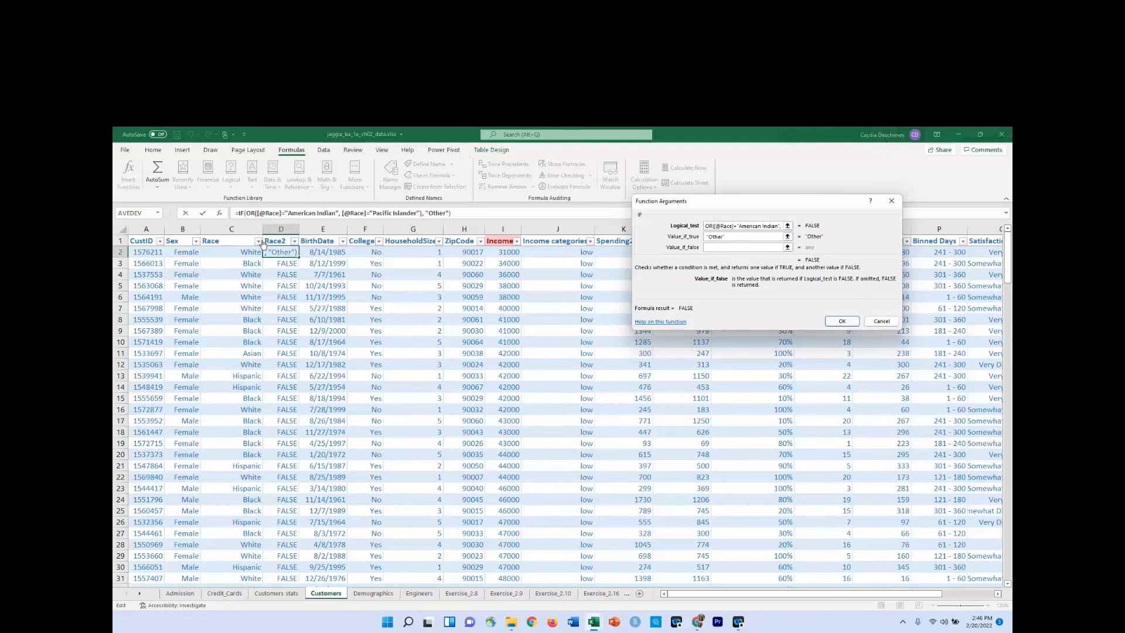
pyautogui.click(221, 254)
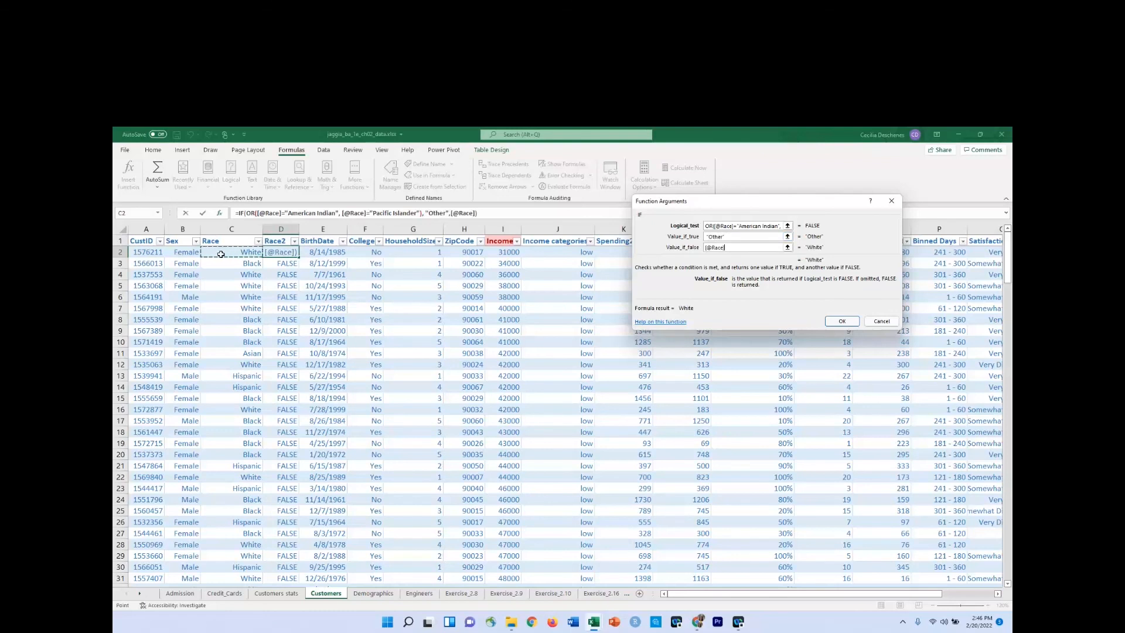
pyautogui.press('Return')
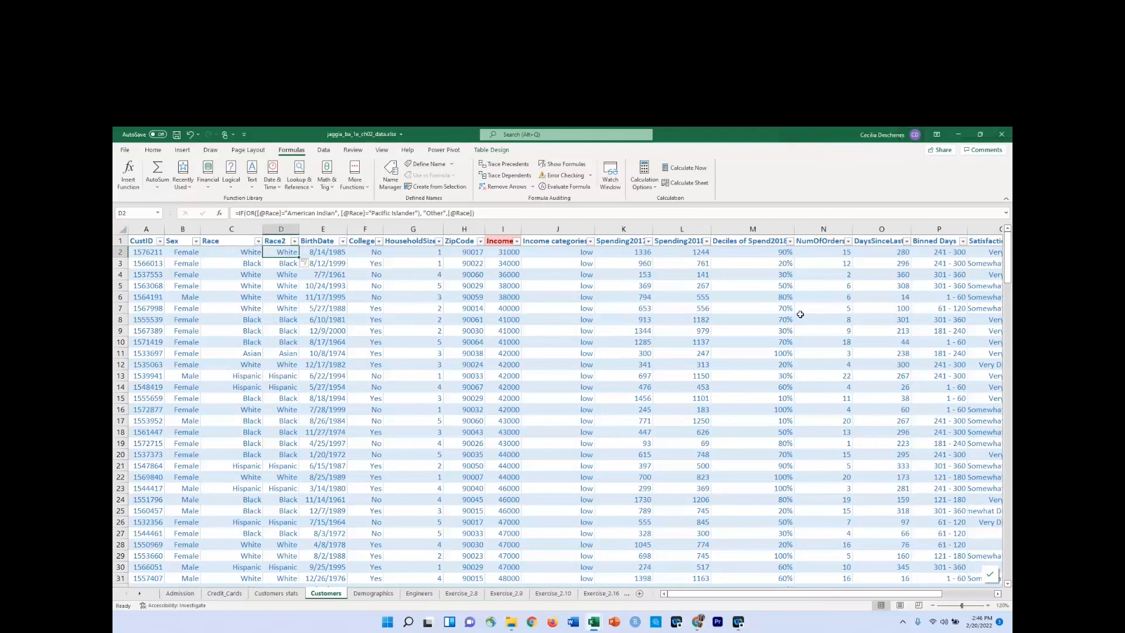
# Filter the table to rows where Race2 is Other.
pyautogui.click(294, 241)
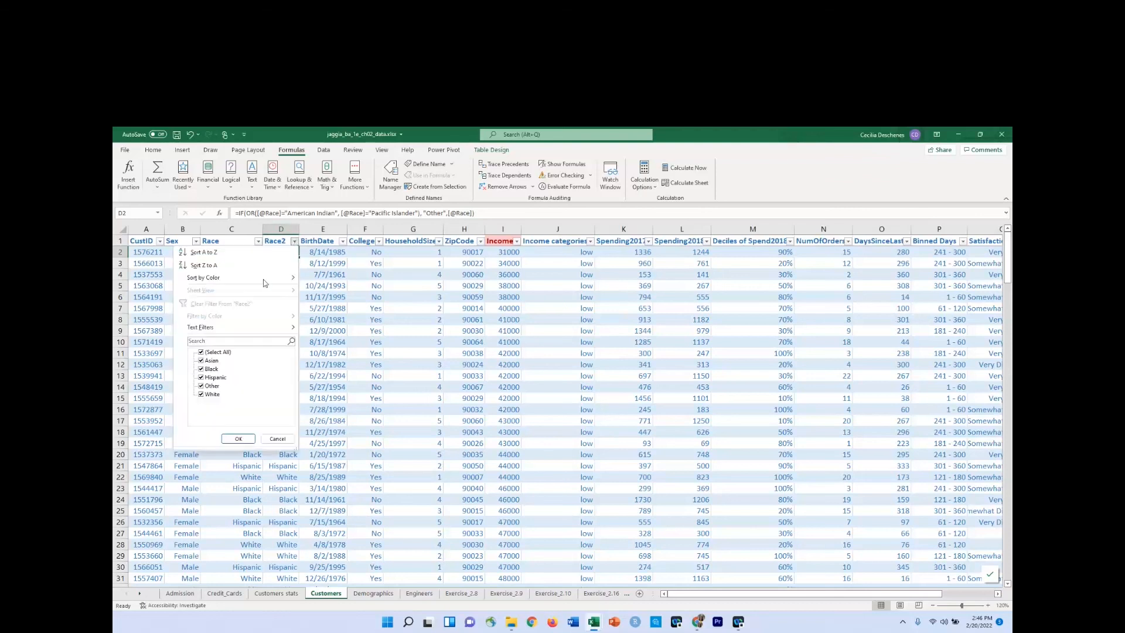
pyautogui.click(201, 354)
pyautogui.click(202, 354)
pyautogui.click(201, 386)
pyautogui.click(238, 439)
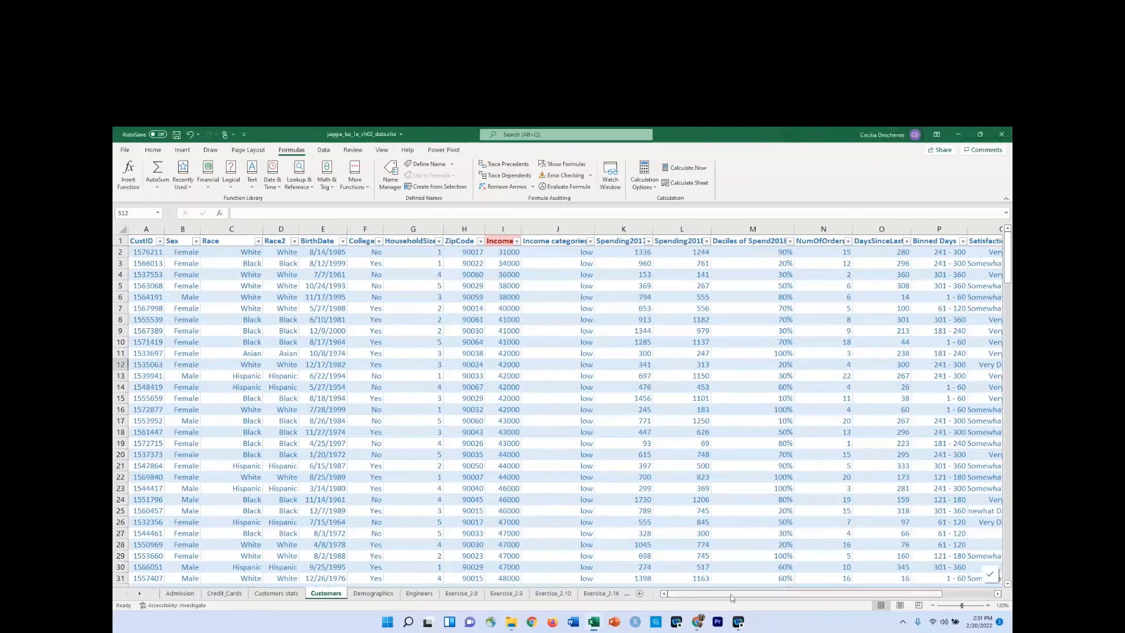
# Review the distinct categories available in the Channel column's filter, leaving all of them selected.
pyautogui.moveTo(824, 596); pyautogui.dragTo(920, 588)
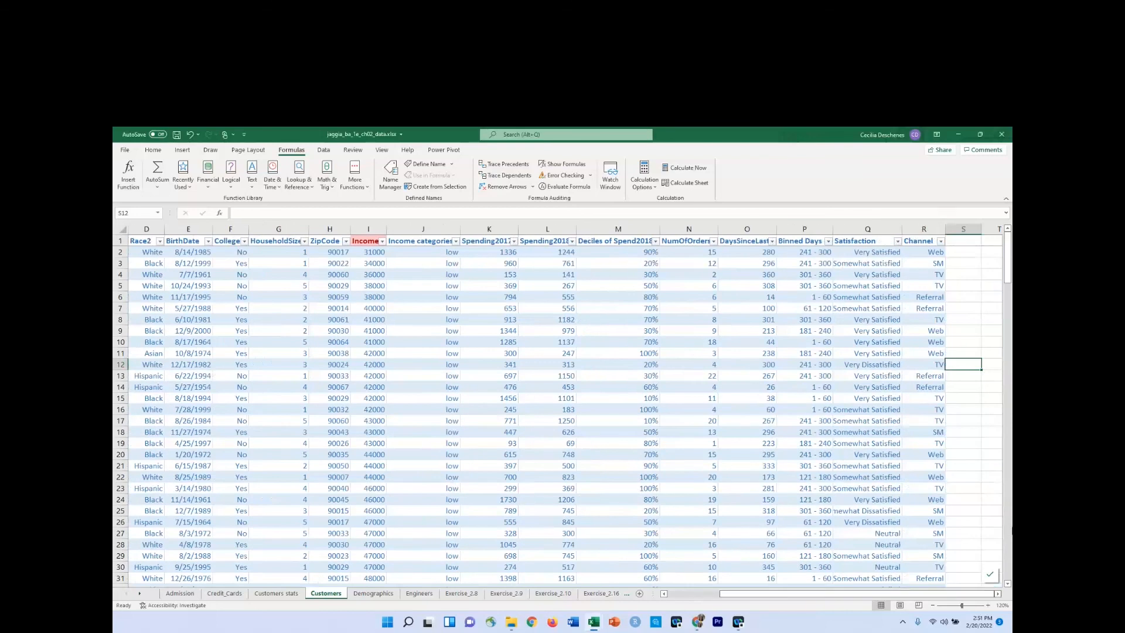
pyautogui.click(998, 594)
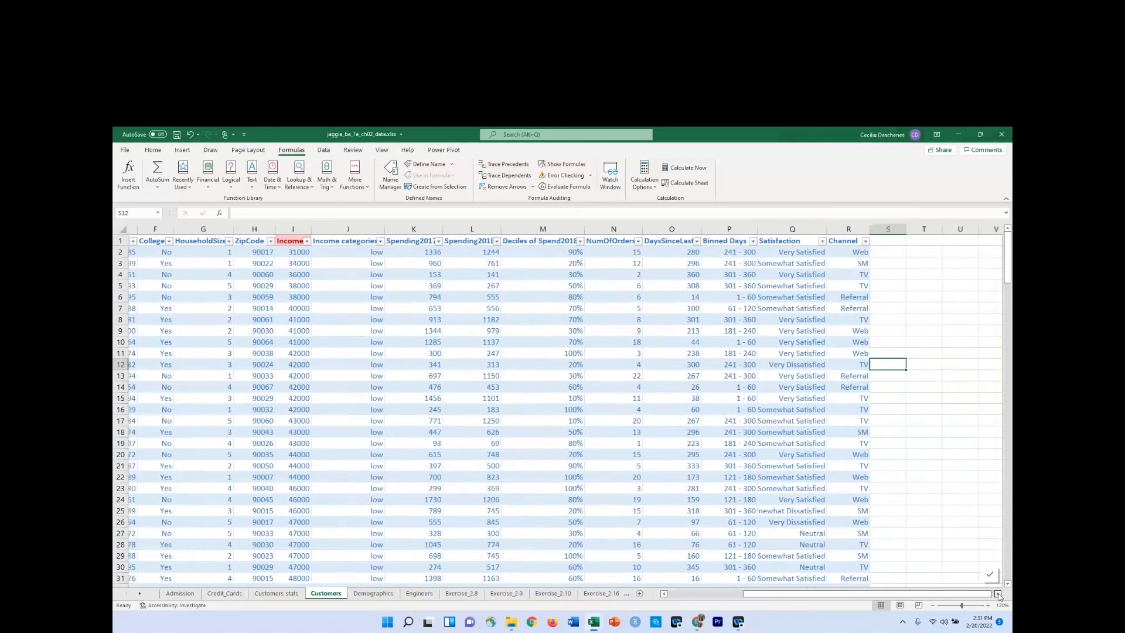
pyautogui.click(998, 594)
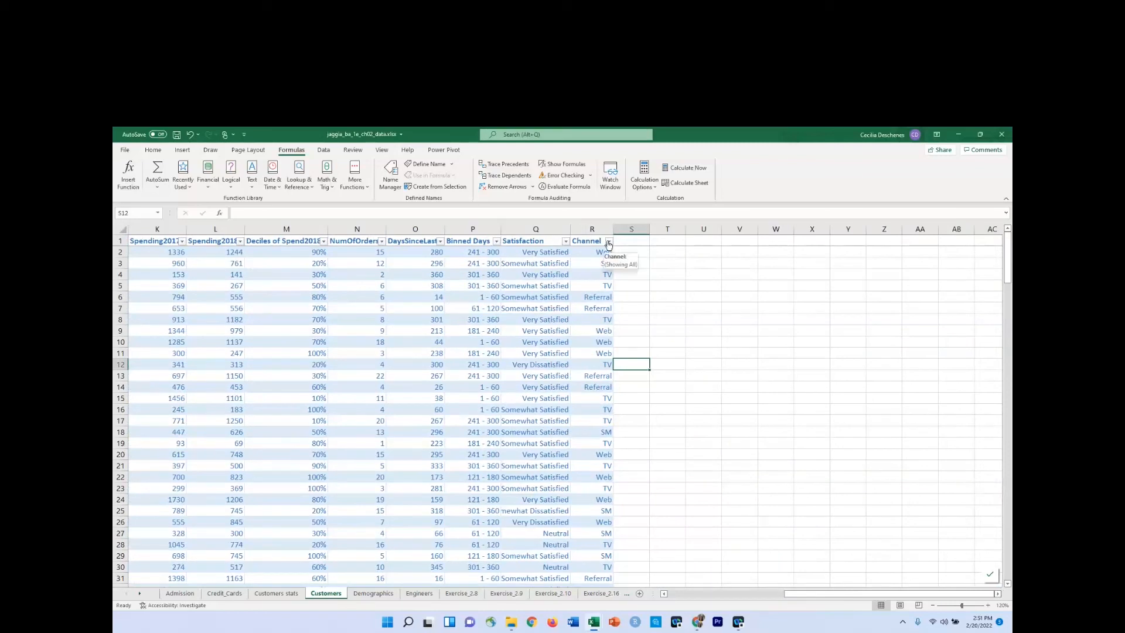
pyautogui.click(609, 242)
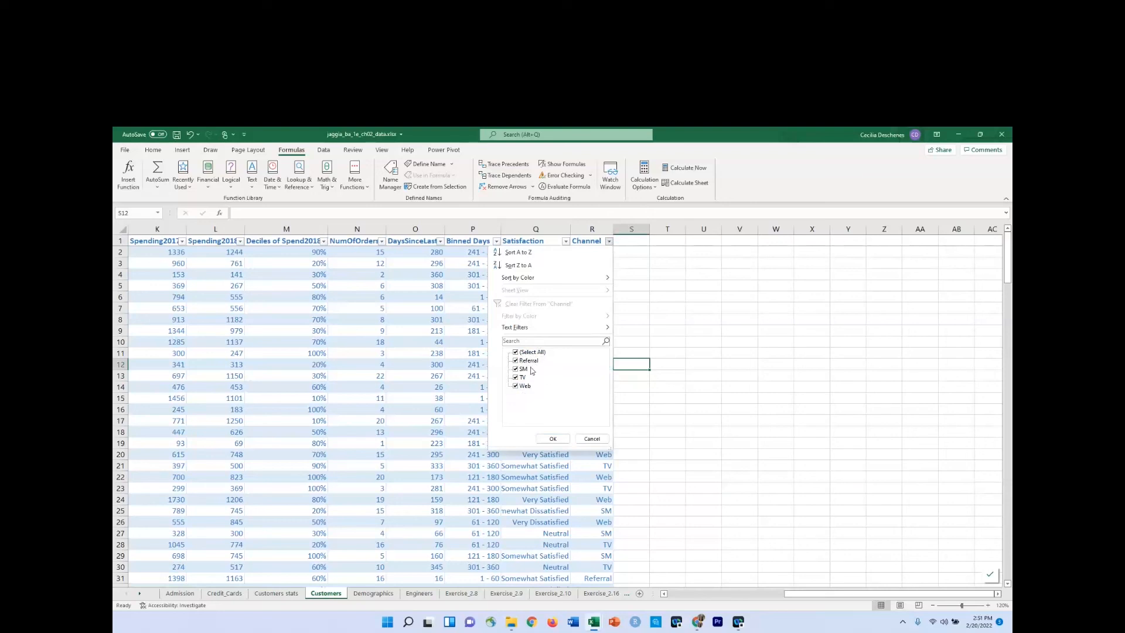
pyautogui.click(554, 441)
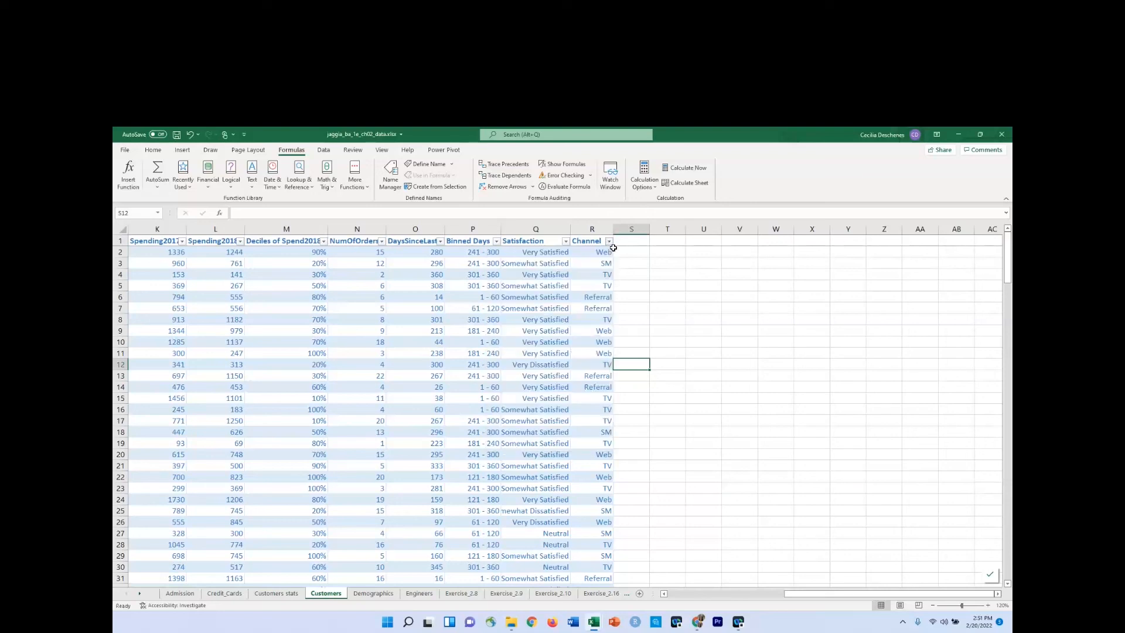
# Add a Referral column in S1 beside Channel and fit its width to the header.
pyautogui.click(626, 240)
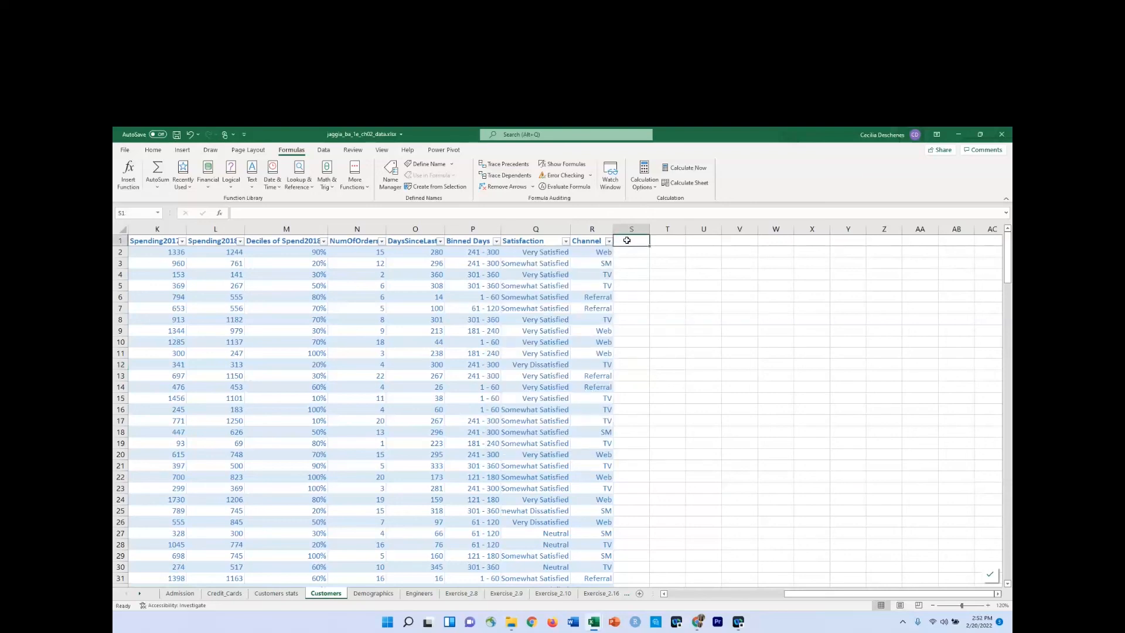
pyautogui.write('Referr')
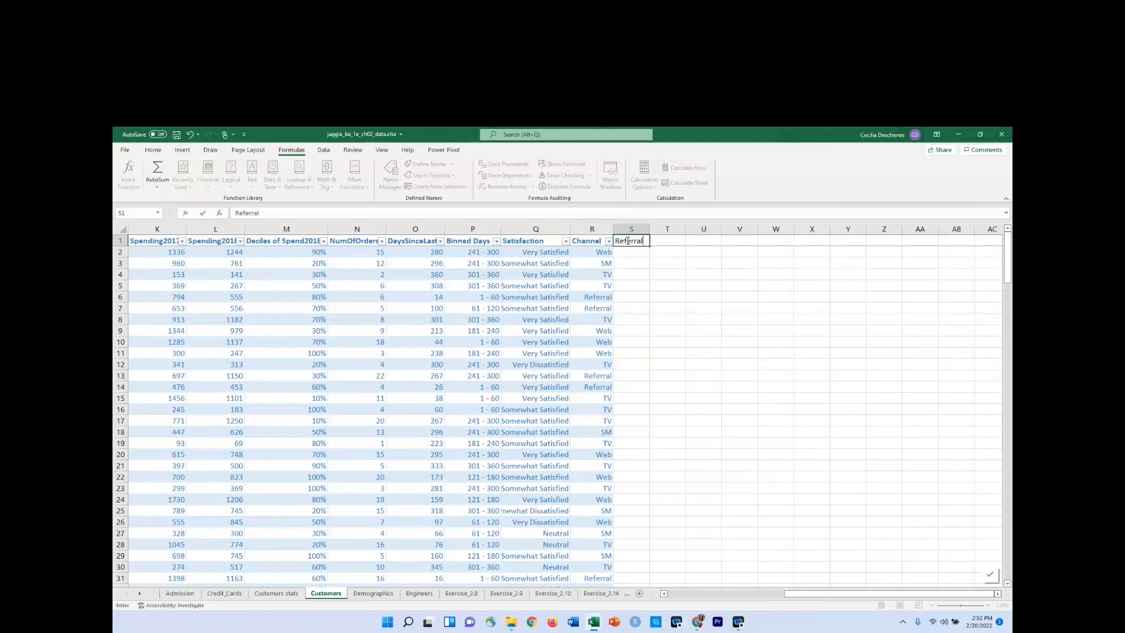
pyautogui.write('al')
pyautogui.press('Return')
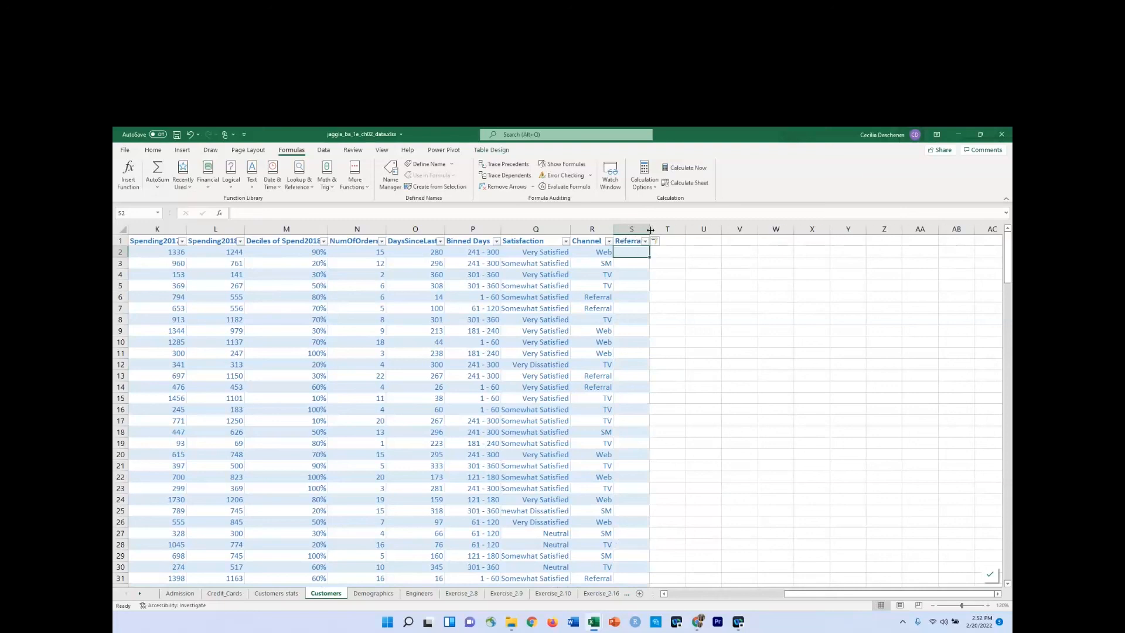
pyautogui.doubleClick(650, 230)
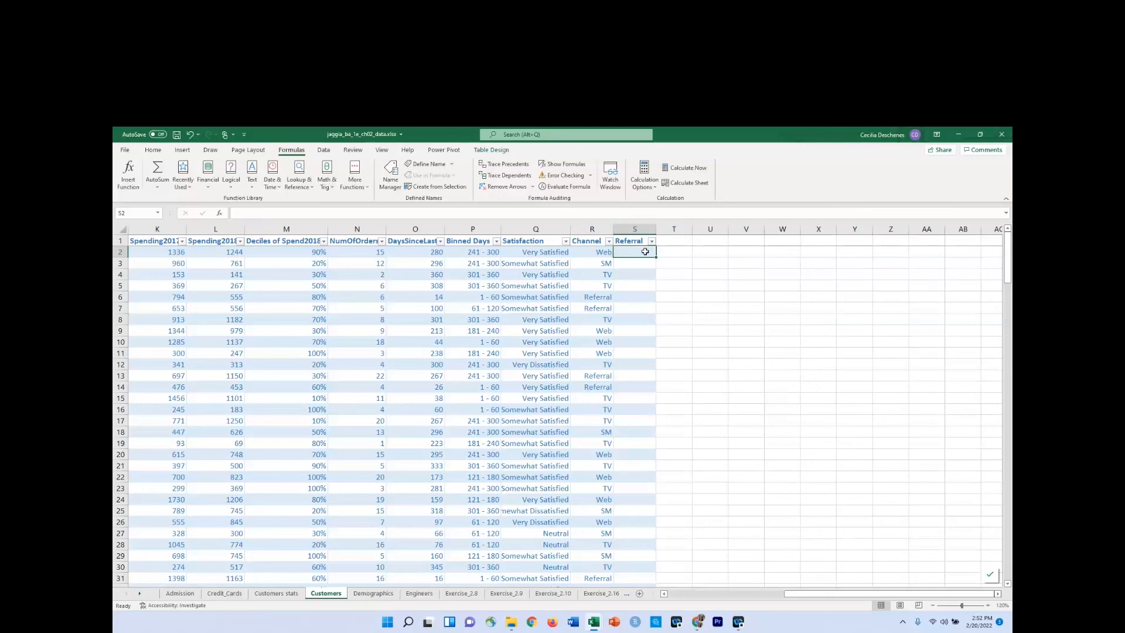
# Enter 0 in S2 and S3 for the Web and SM channel rows.
pyautogui.write('0')
pyautogui.press('Return')
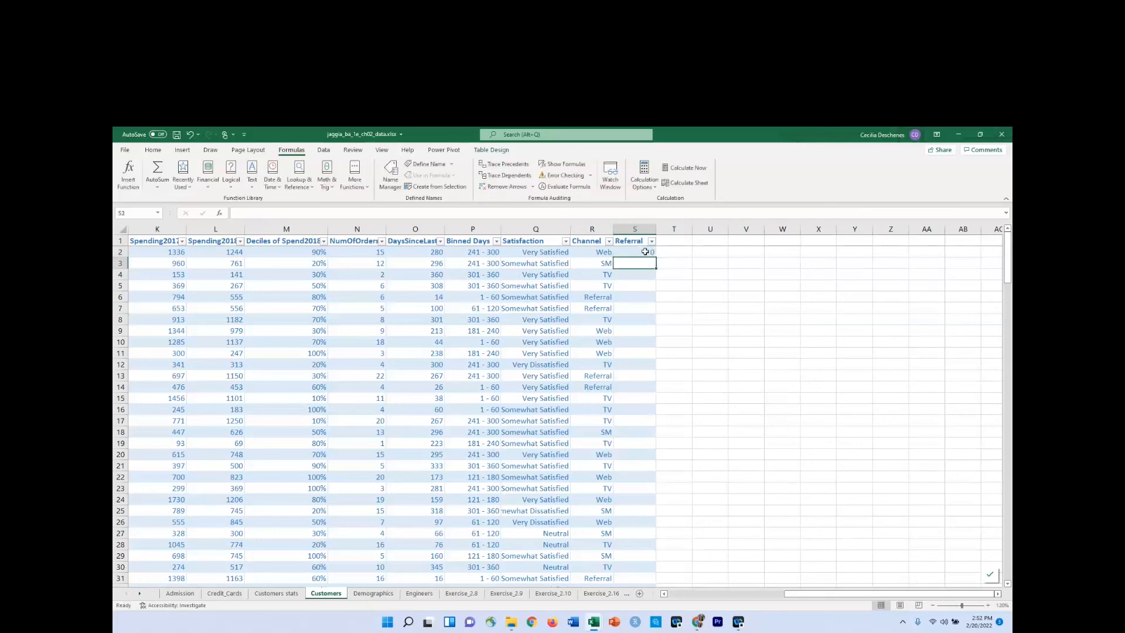
pyautogui.write('0')
pyautogui.press('Return')
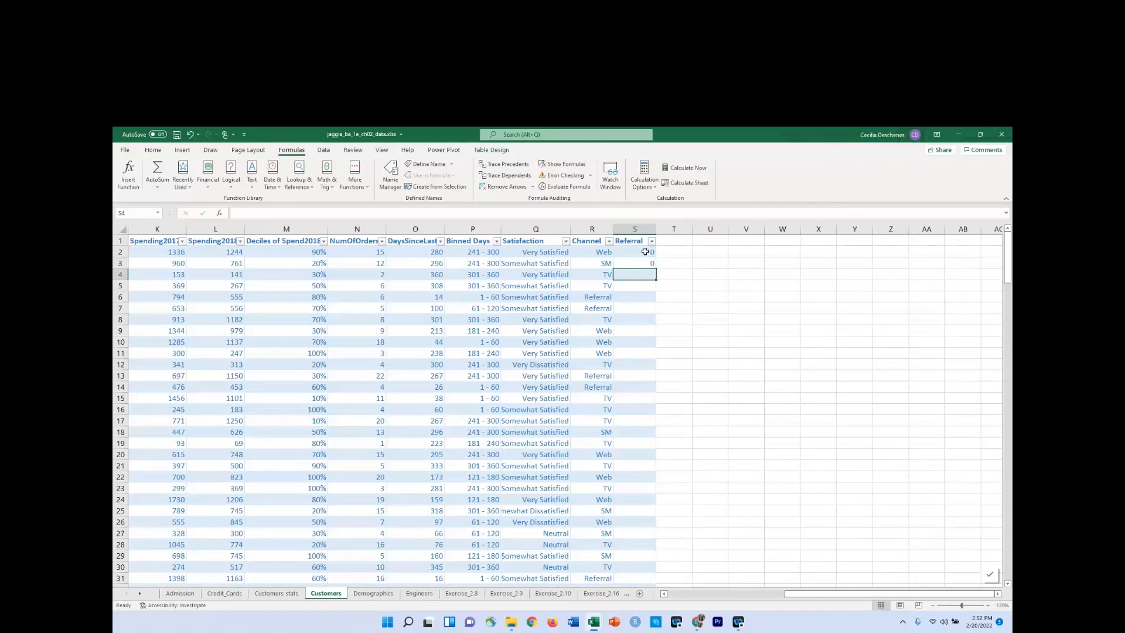
# Rename the header in S1 to Channel_Referral.
pyautogui.click(580, 252)
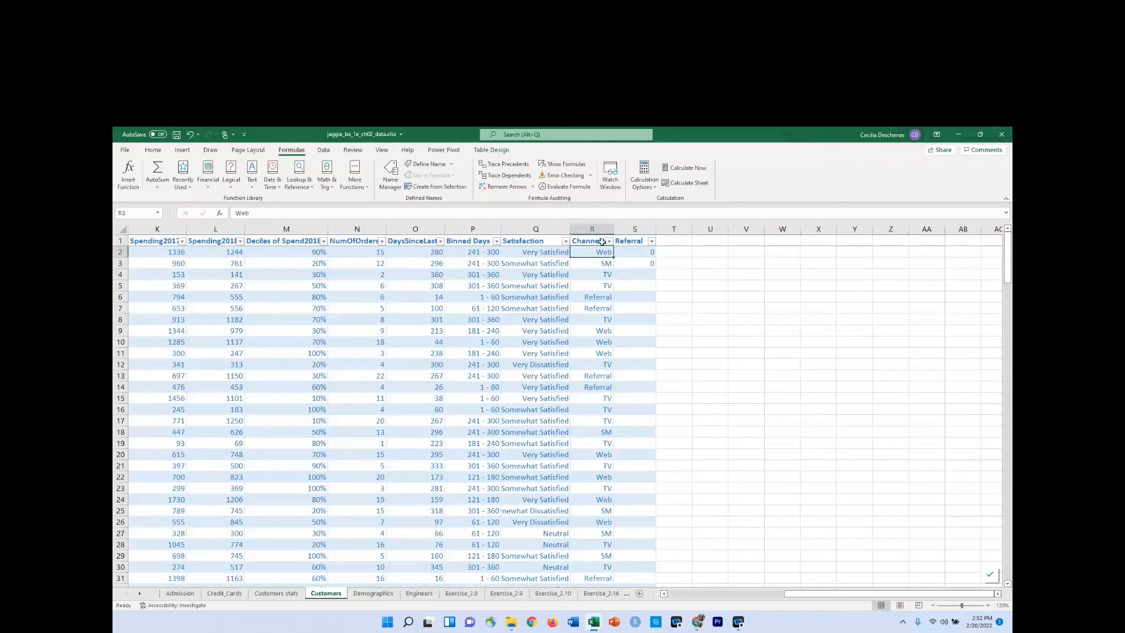
pyautogui.click(638, 241)
pyautogui.click(237, 213)
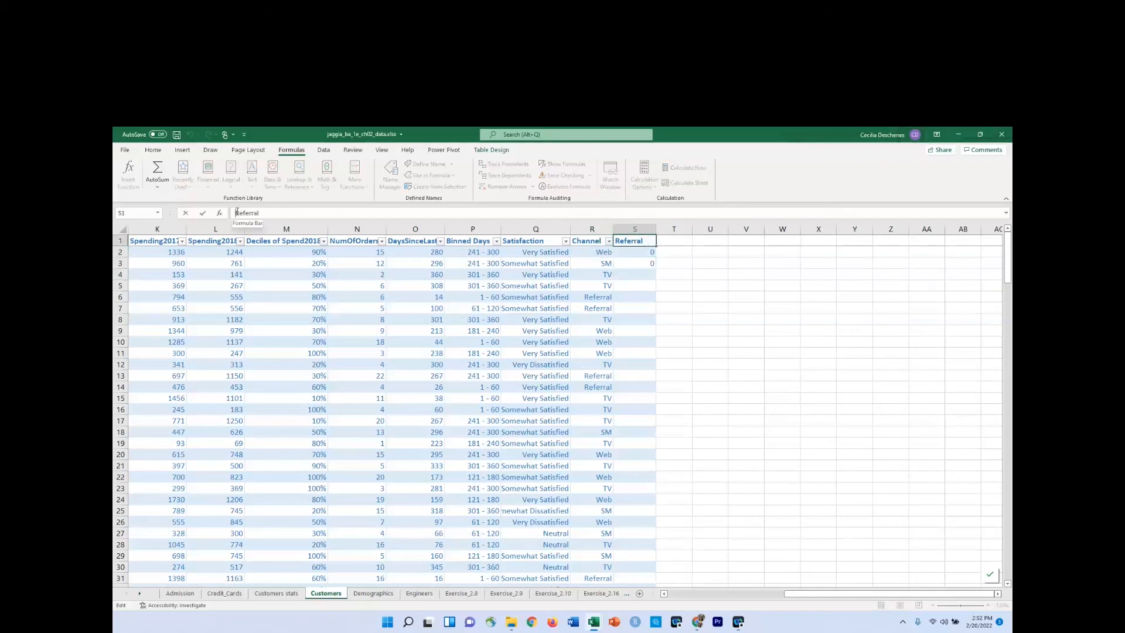
pyautogui.write('Channe')
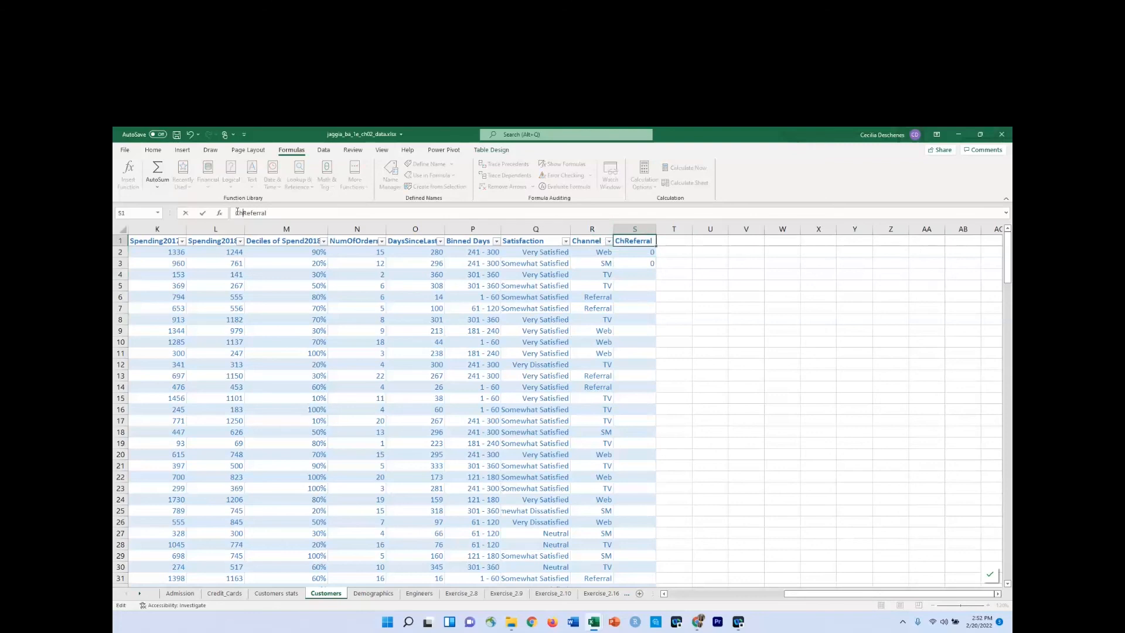
pyautogui.write('l_')
pyautogui.press('Return')
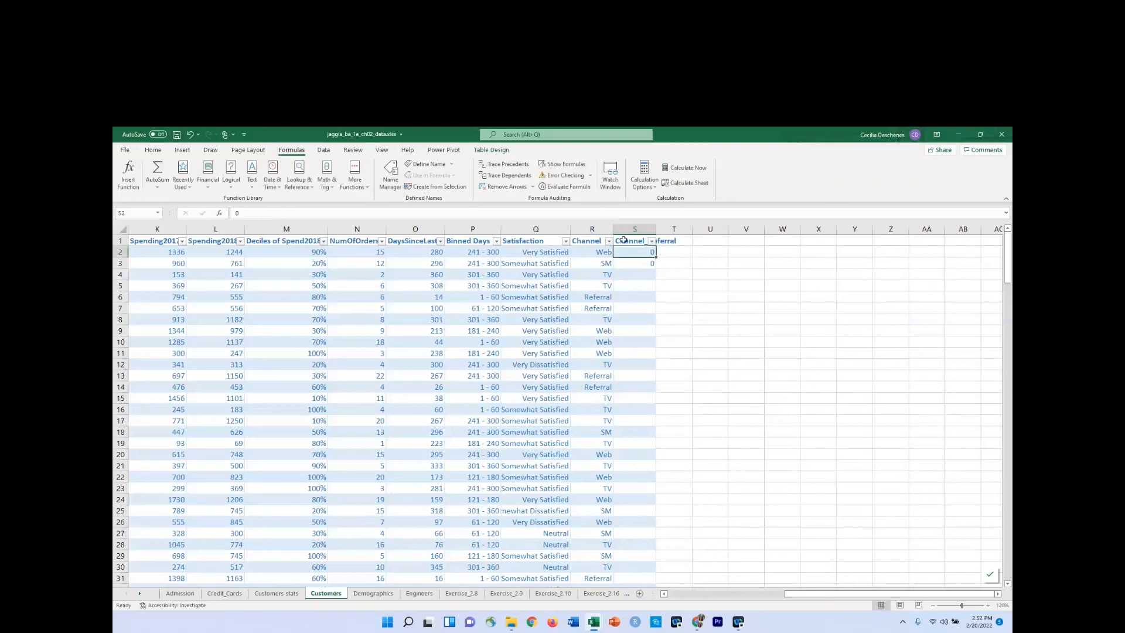
# Wrap the Channel_Referral header text and narrow column S slightly.
pyautogui.click(623, 241)
pyautogui.click(153, 150)
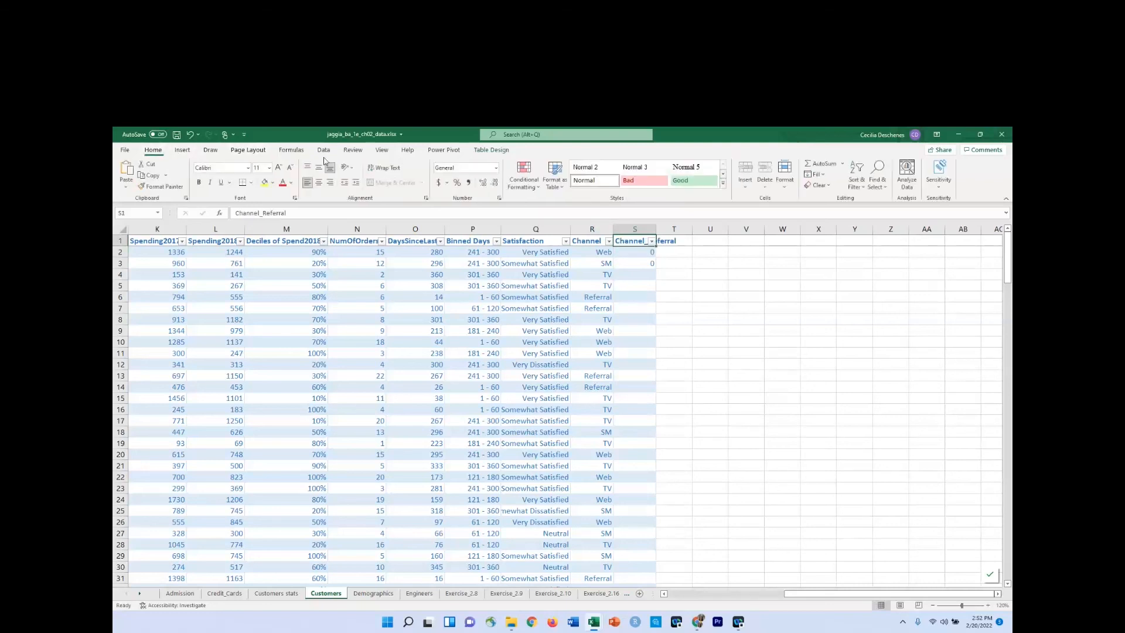
pyautogui.click(383, 167)
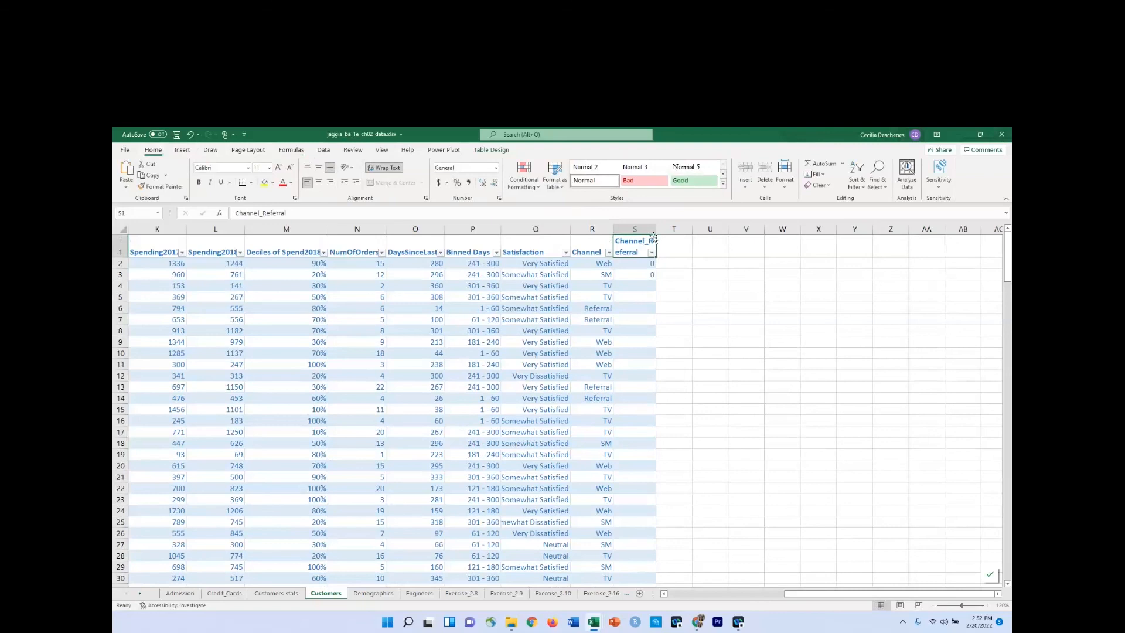
pyautogui.moveTo(657, 229); pyautogui.dragTo(650, 228)
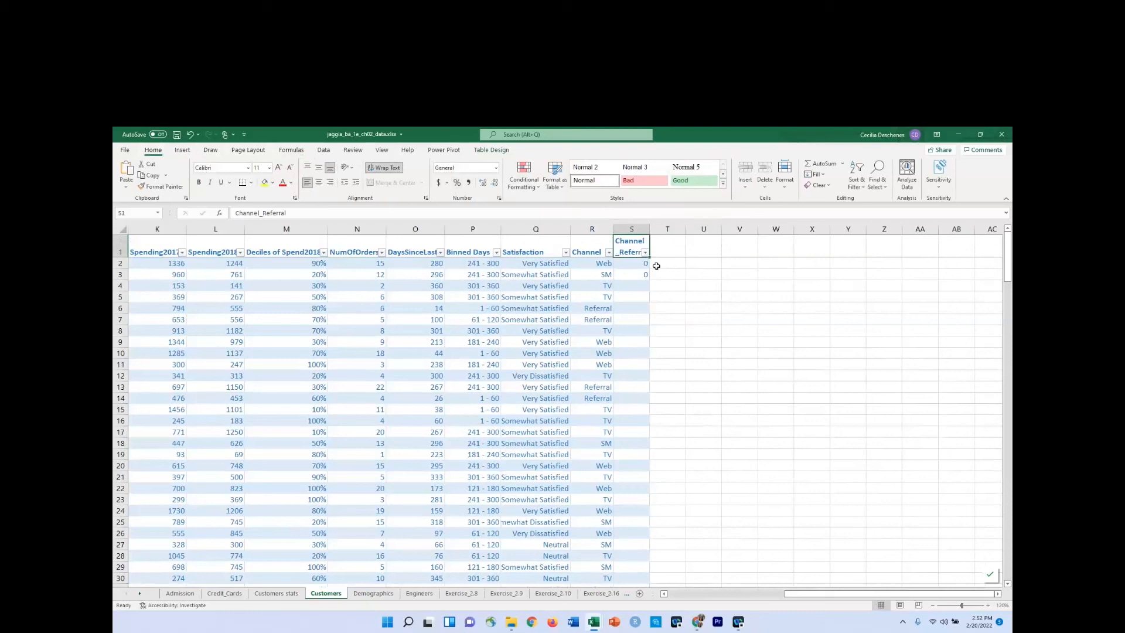
# Enter 0 in S4 and S5 for the TV rows and 1 in S6 and S7 for the Referral rows.
pyautogui.click(632, 284)
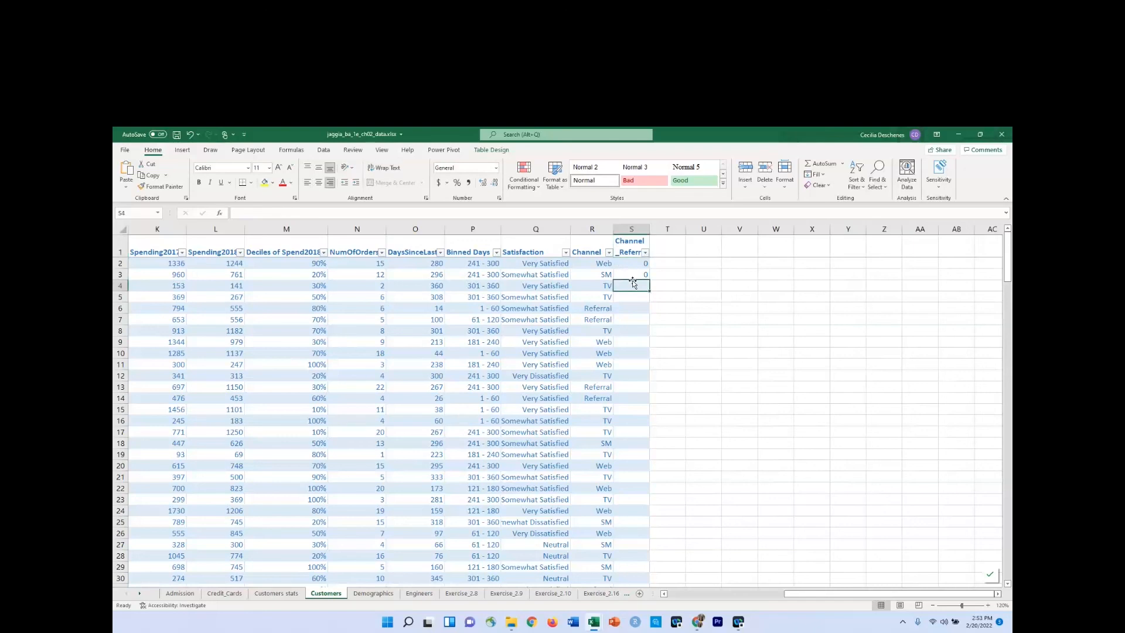
pyautogui.write('0')
pyautogui.press('Return')
pyautogui.write('0')
pyautogui.press('Return')
pyautogui.write('10')
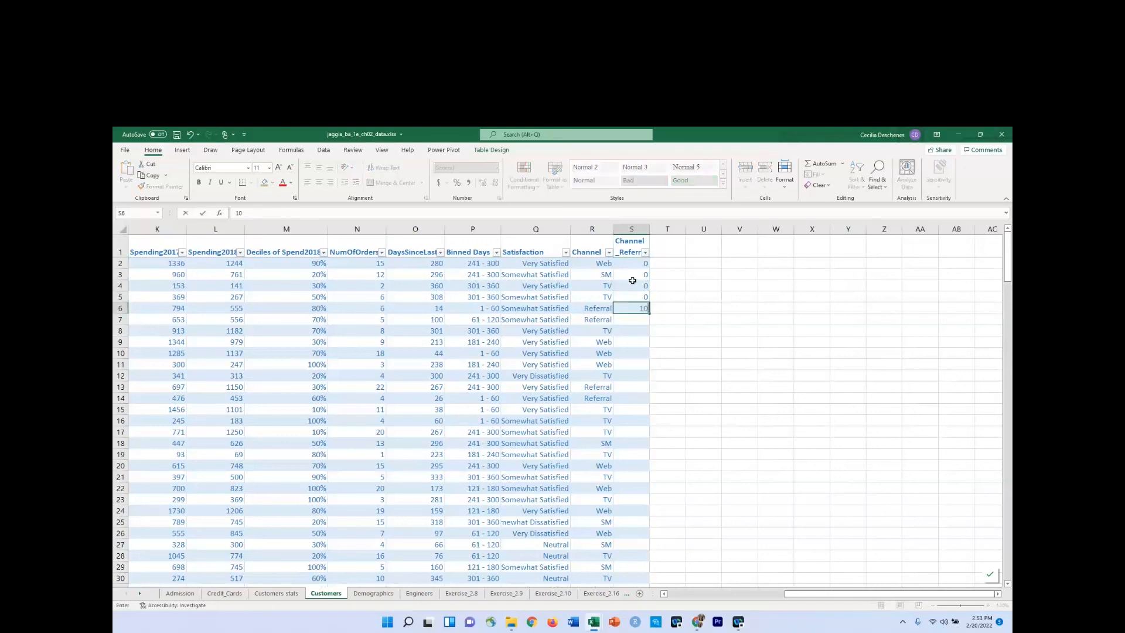
pyautogui.press('BackSpace')
pyautogui.press('Return')
pyautogui.write('0')
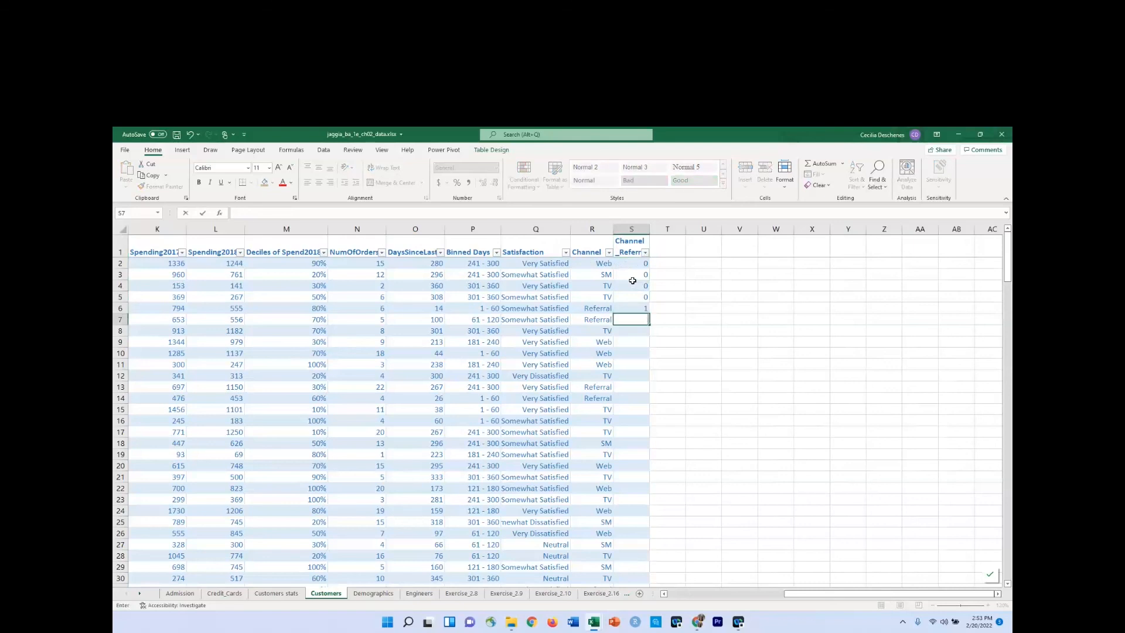
pyautogui.press('Return')
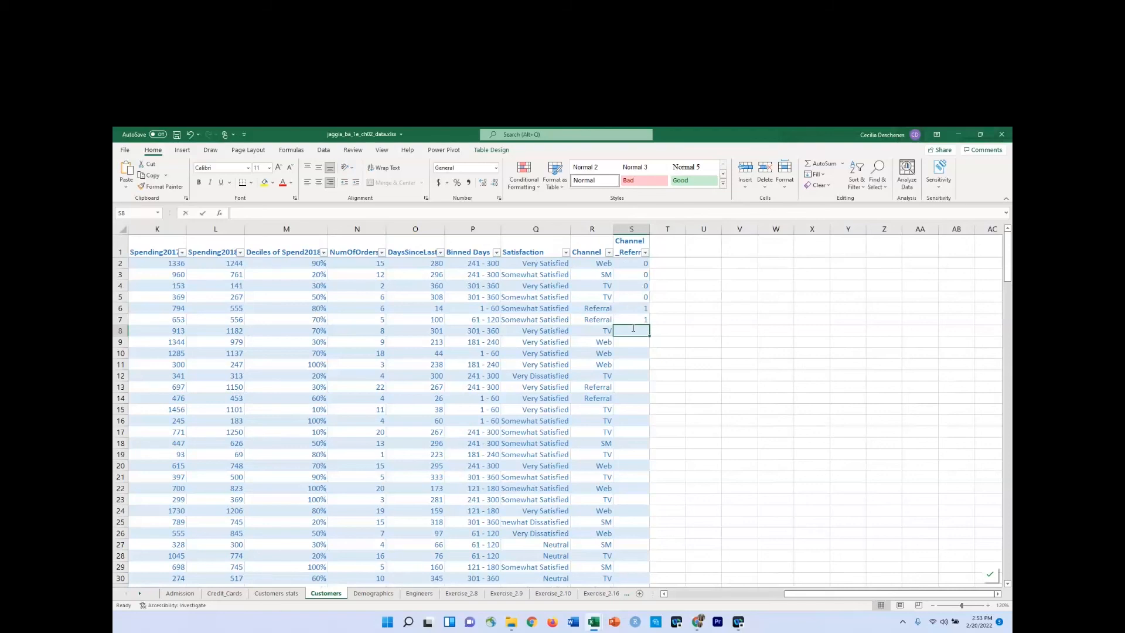
pyautogui.write('=')
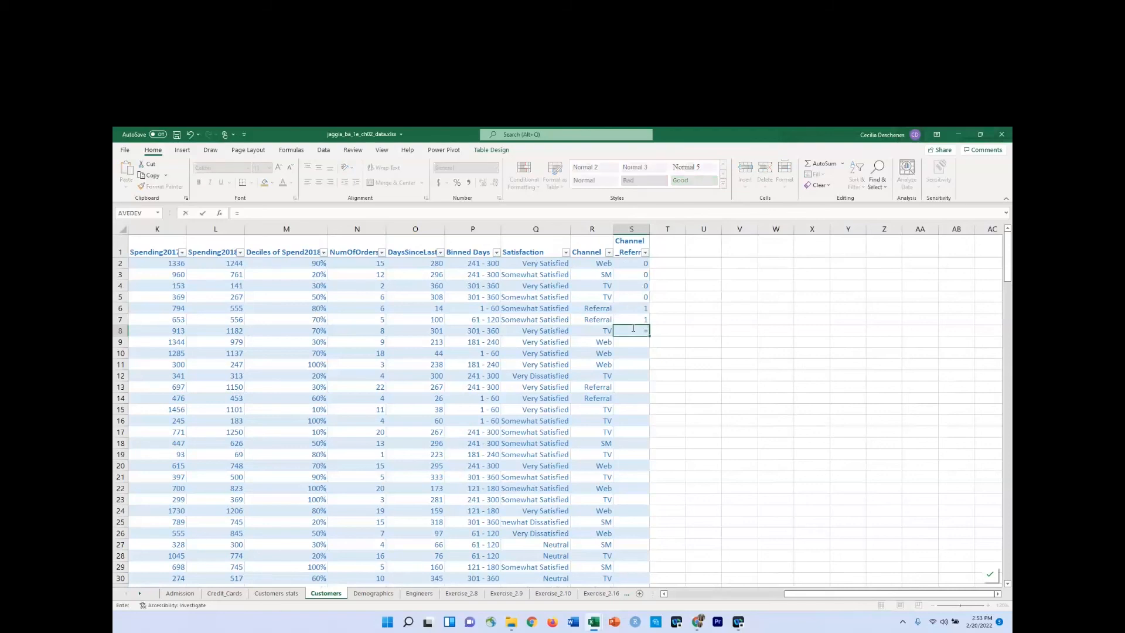
pyautogui.write('if')
pyautogui.press('Tab')
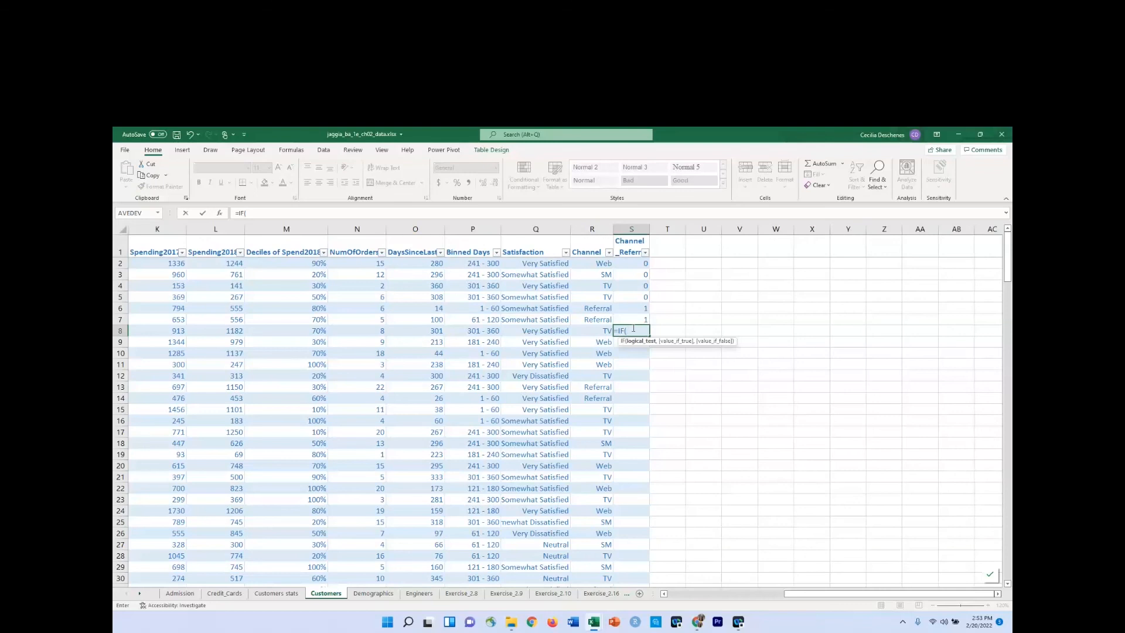
pyautogui.press('Left')
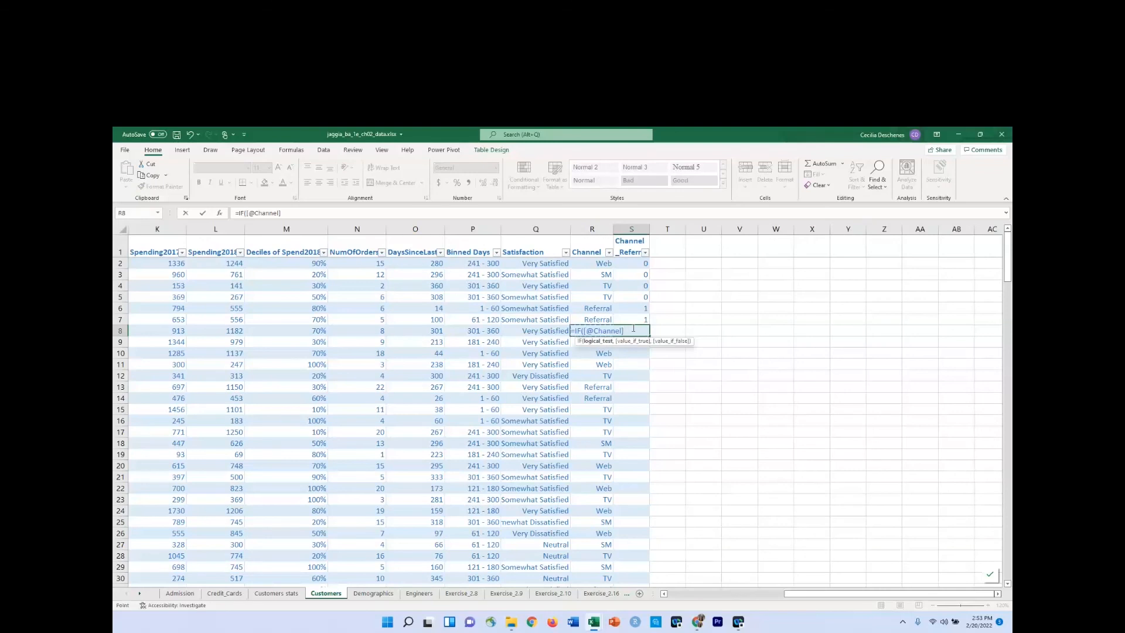
pyautogui.write('="Refferra')
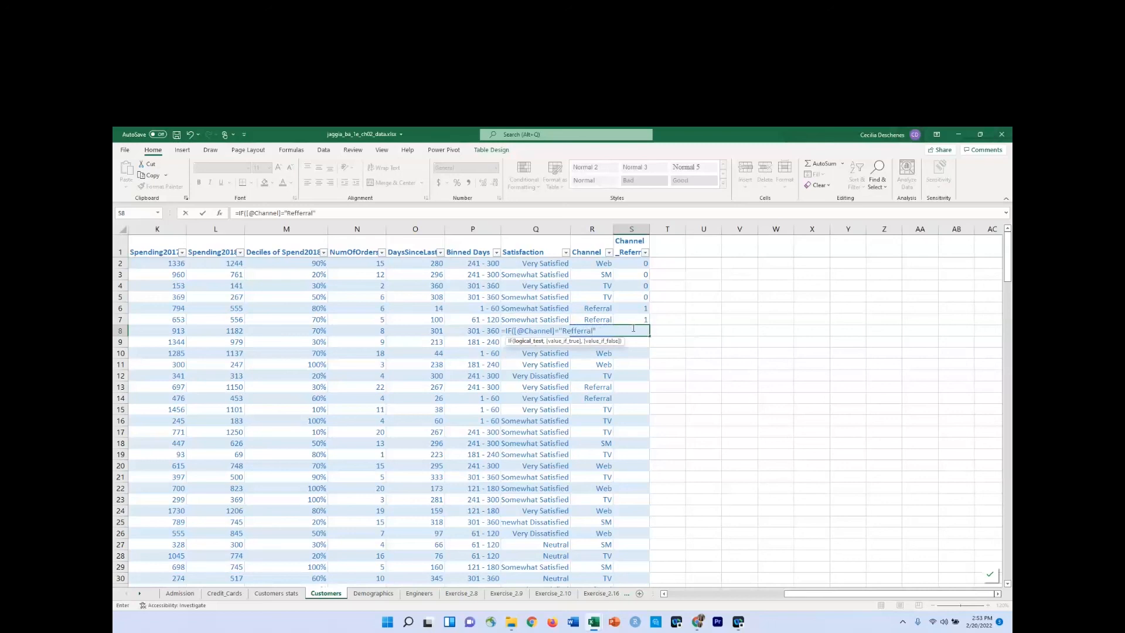
pyautogui.write('l"')
pyautogui.press('Return')
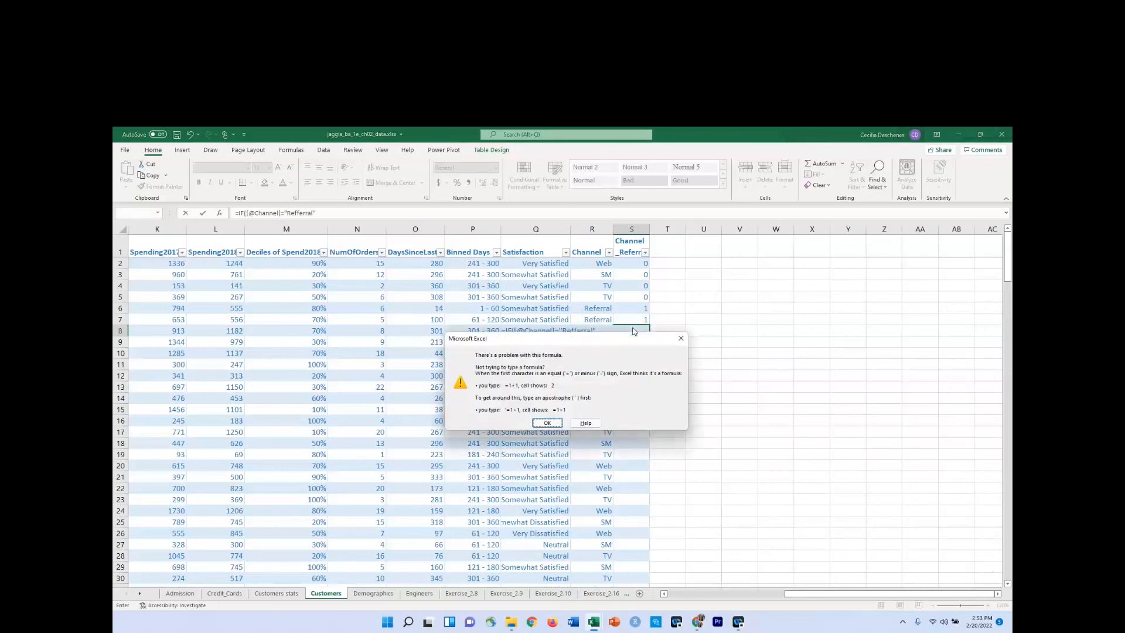
pyautogui.click(547, 423)
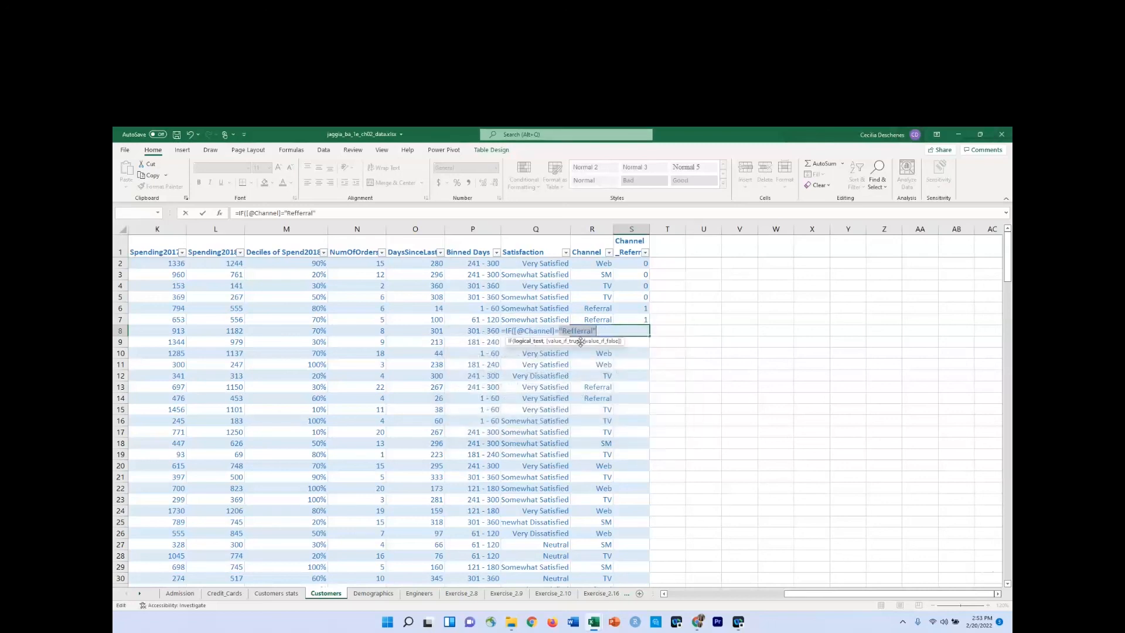
pyautogui.click(300, 213)
pyautogui.press('BackSpace')
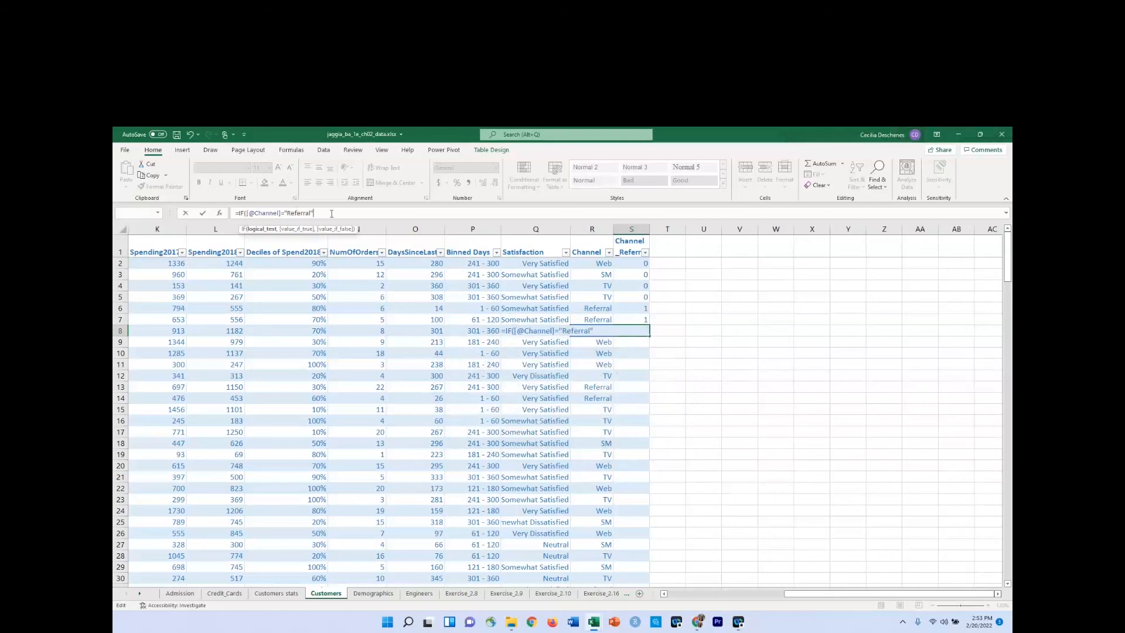
pyautogui.write(',1,0)')
pyautogui.press('Return')
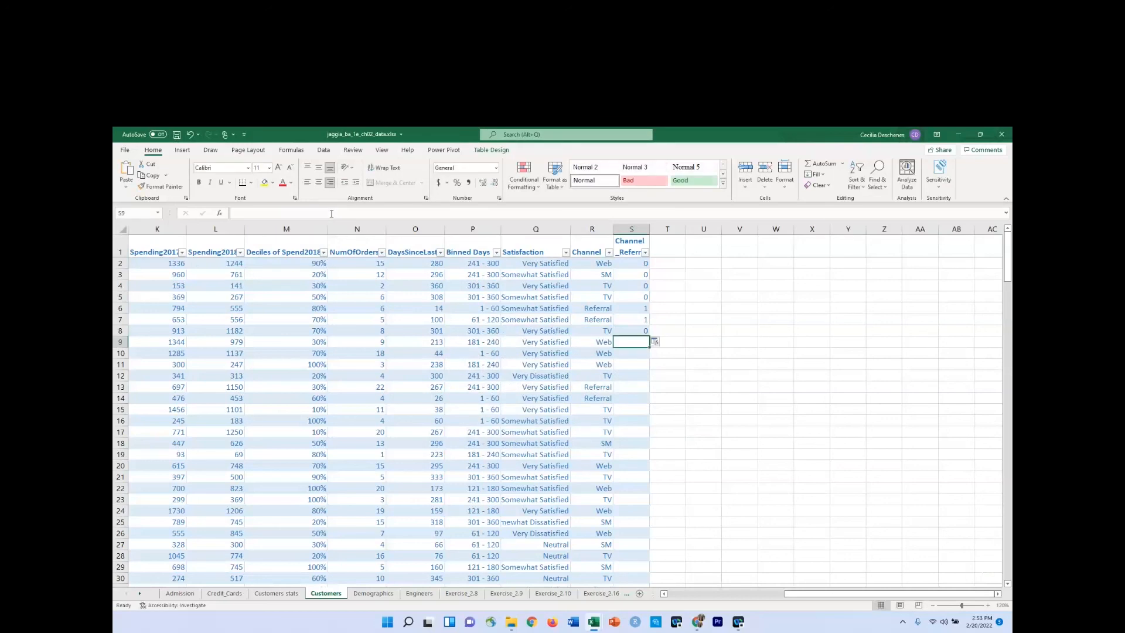
# Fill the S8 formula down the remaining rows of the Channel_Referral column, and select T1.
pyautogui.click(650, 329)
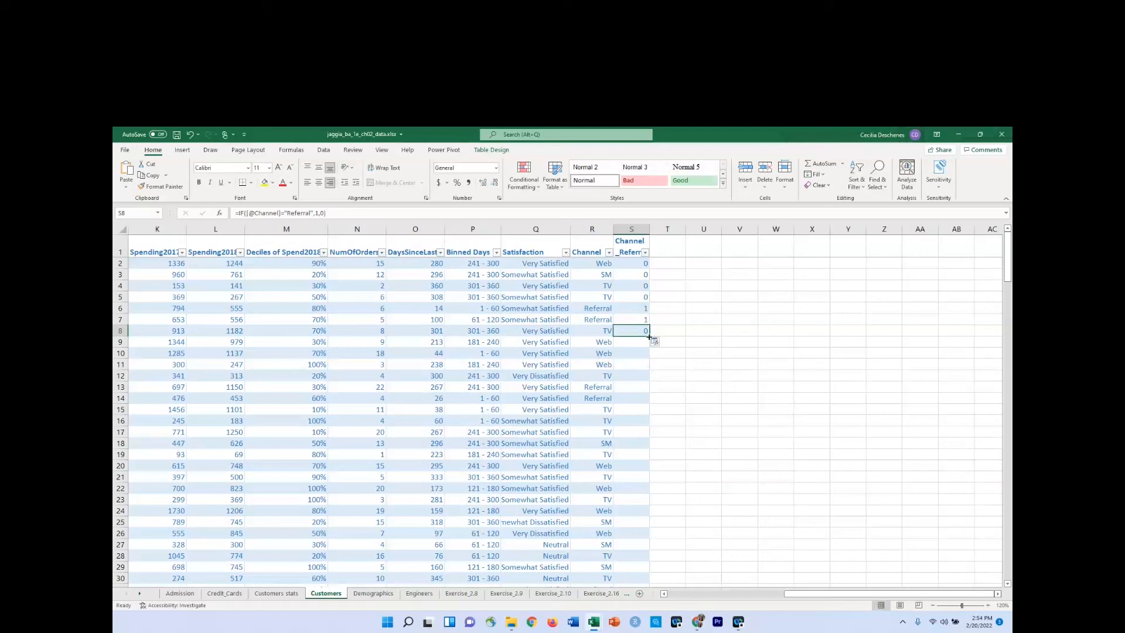
pyautogui.doubleClick(649, 335)
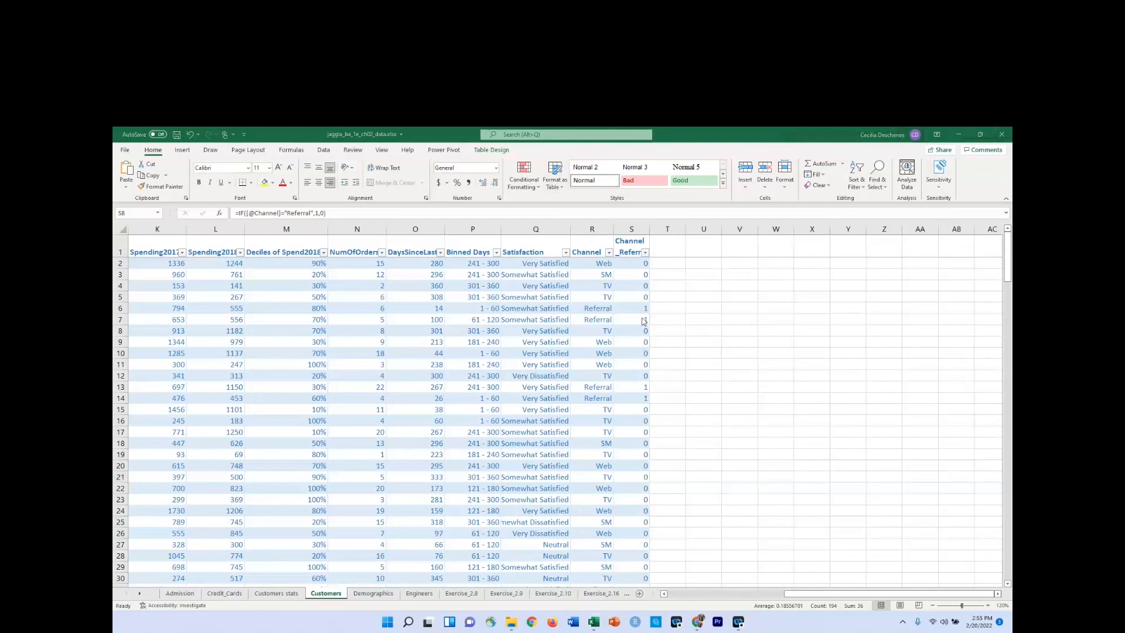
pyautogui.click(674, 244)
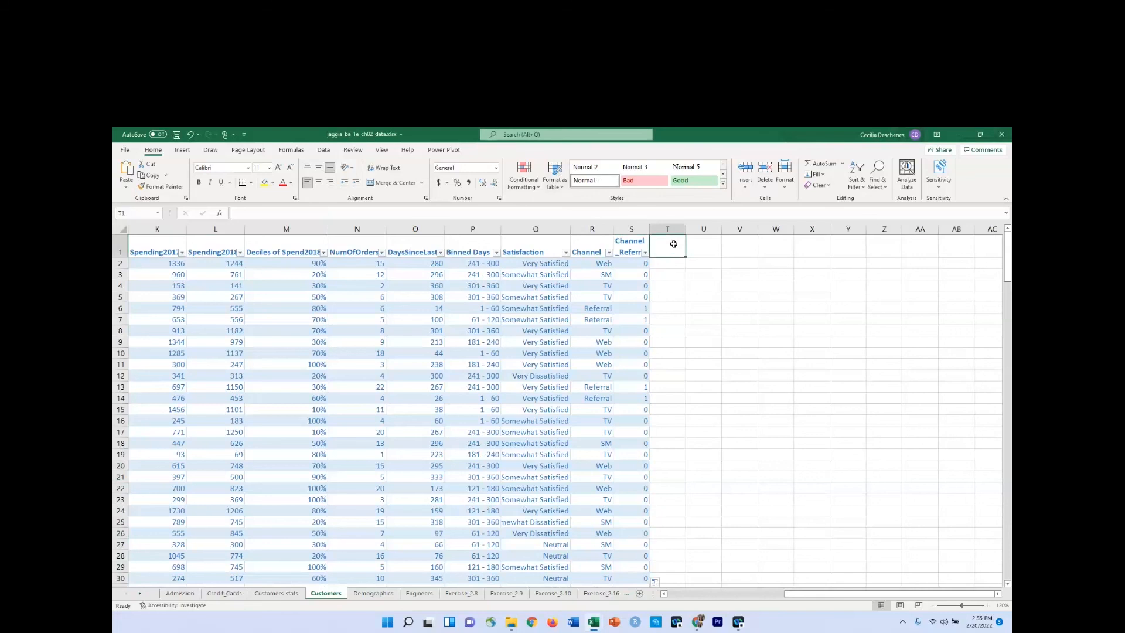
# Add the header Channel_Web in T1 and wrap its text.
pyautogui.write('Channel')
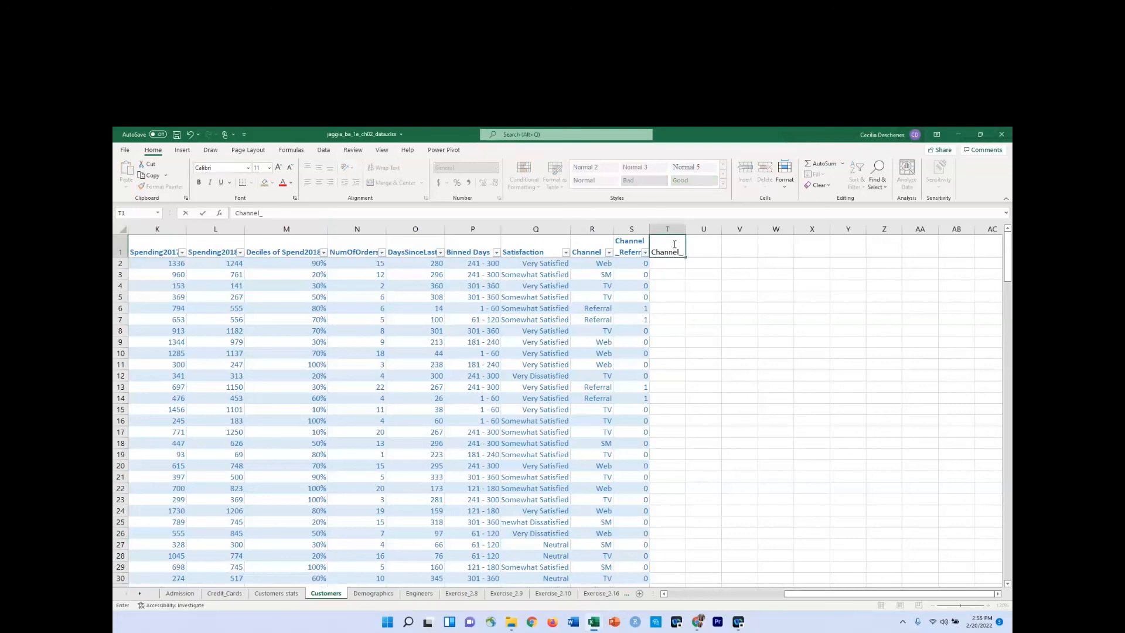
pyautogui.write('_Web')
pyautogui.press('Return')
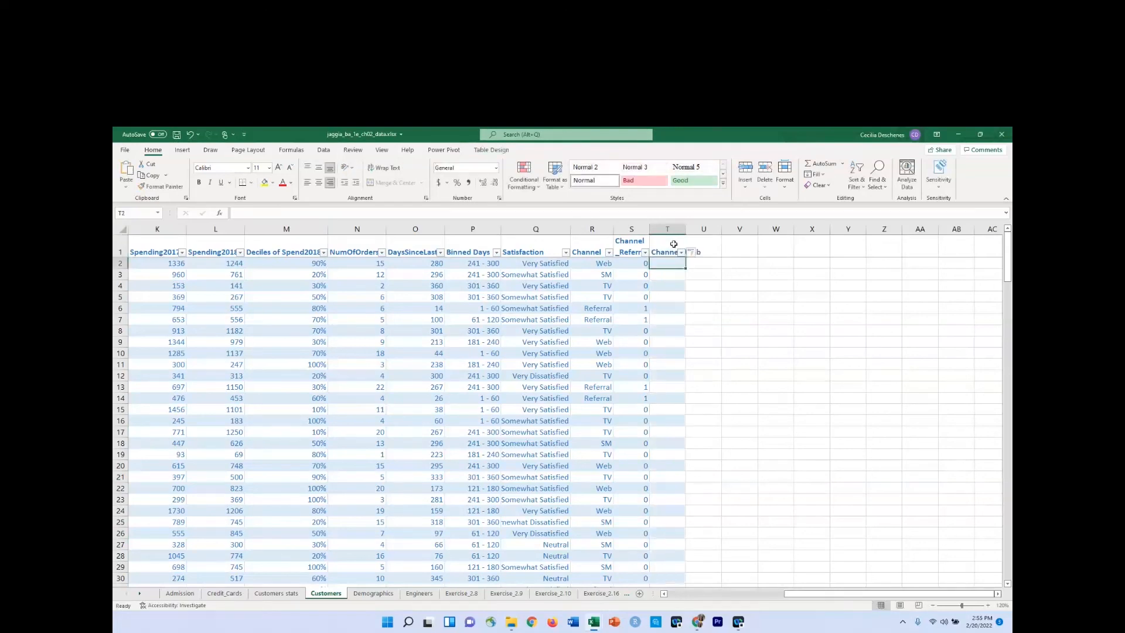
pyautogui.click(668, 245)
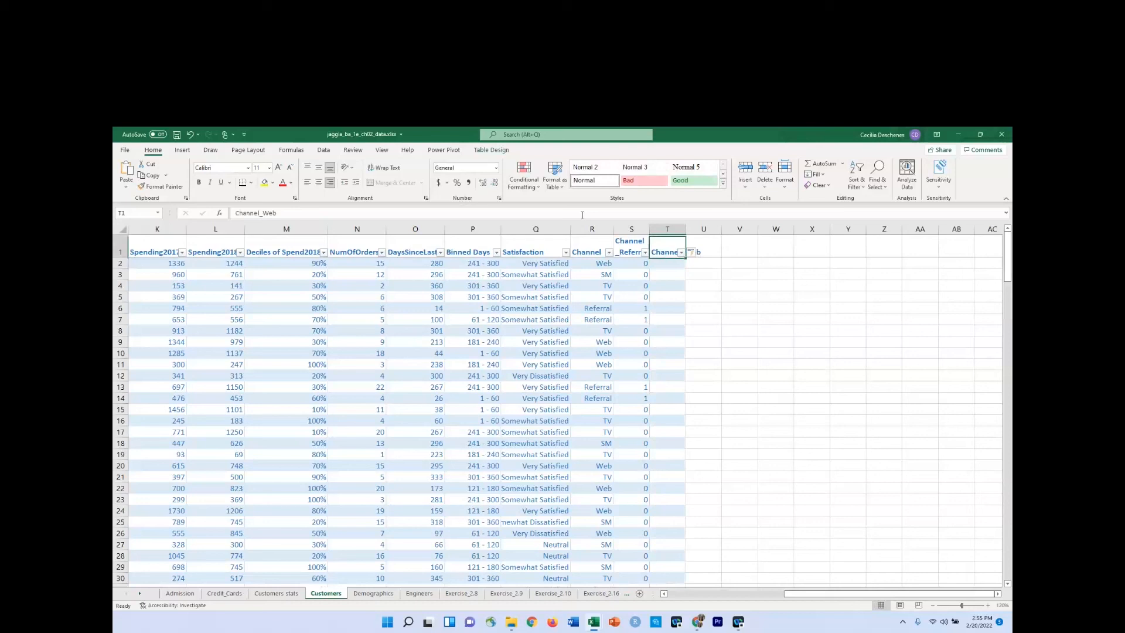
pyautogui.click(382, 169)
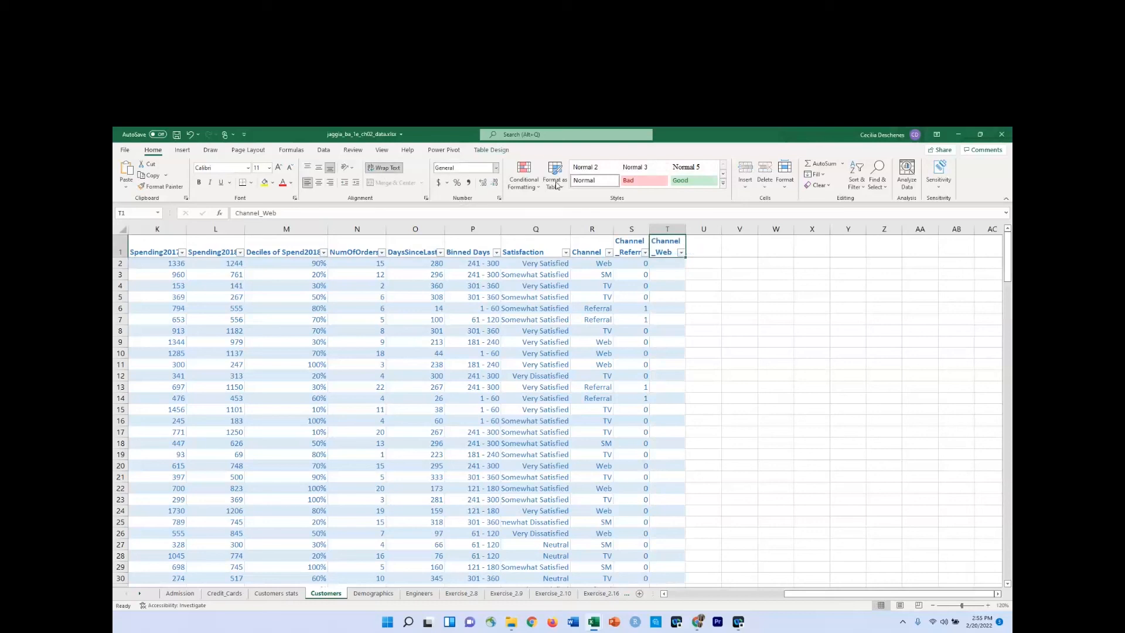
# Start an IF formula in T2 whose logical test refers to the row's Channel value.
pyautogui.click(662, 263)
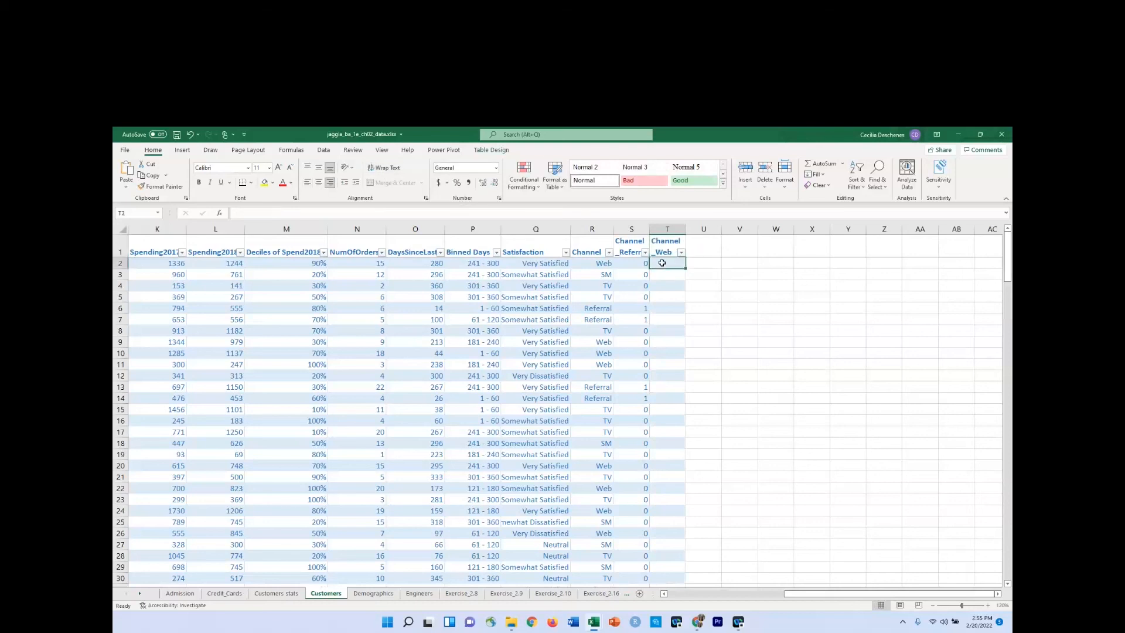
pyautogui.write('=if')
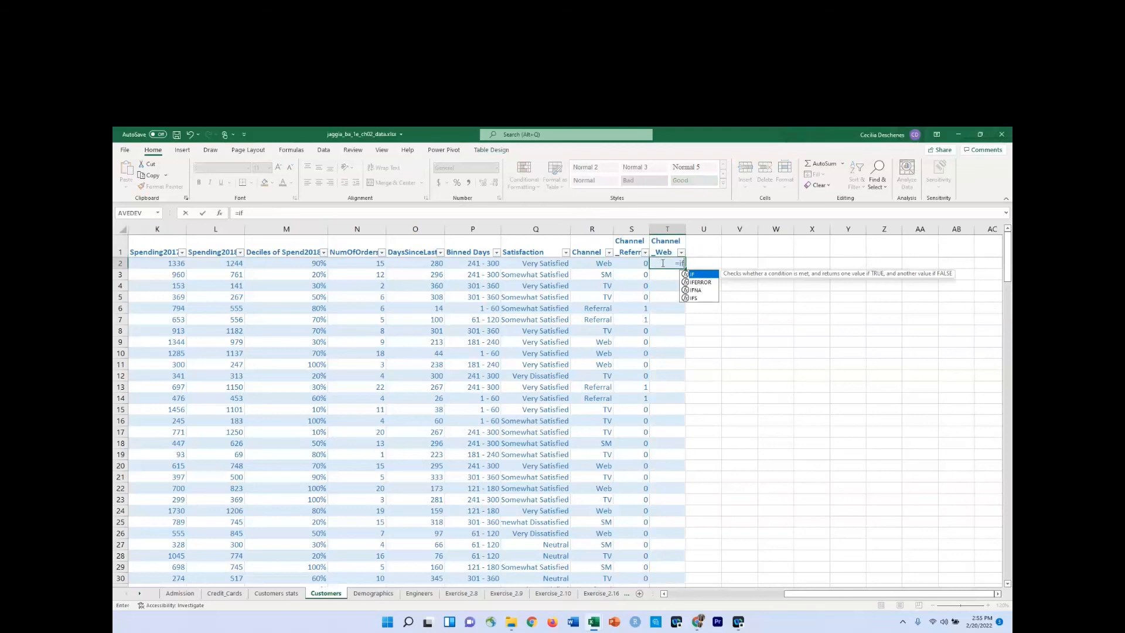
pyautogui.click(607, 263)
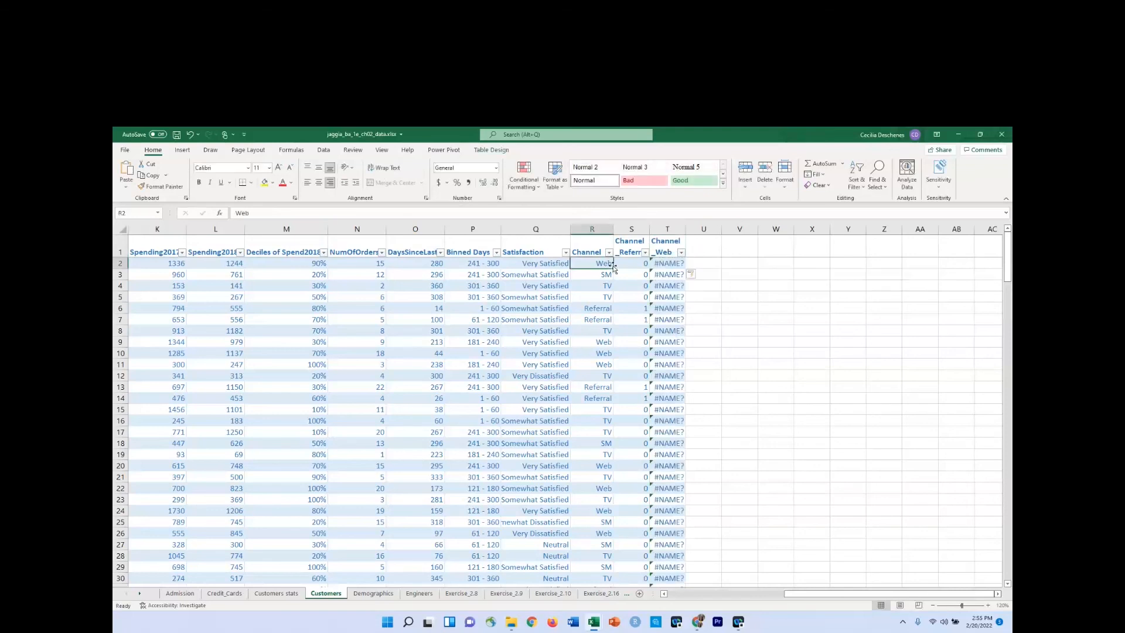
pyautogui.click(674, 264)
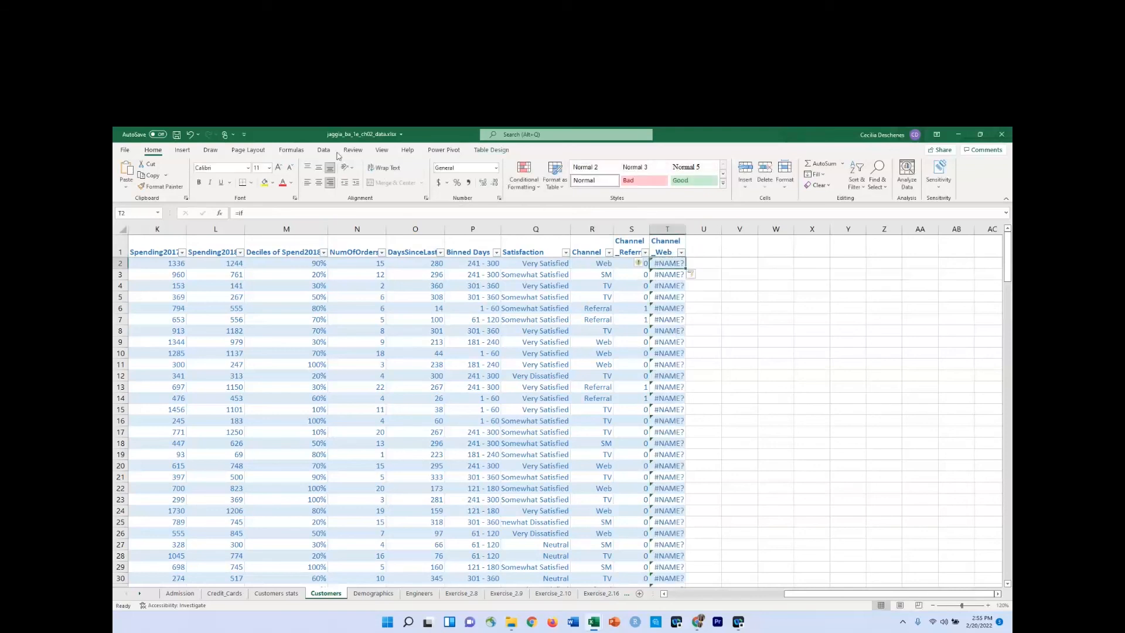
pyautogui.click(298, 213)
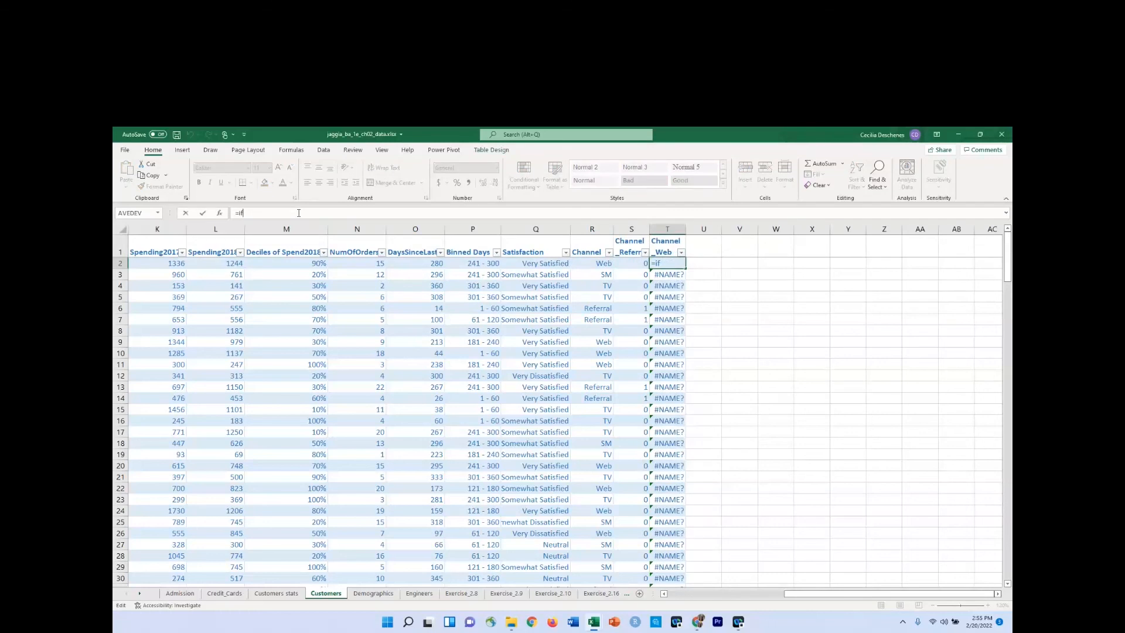
pyautogui.write('(')
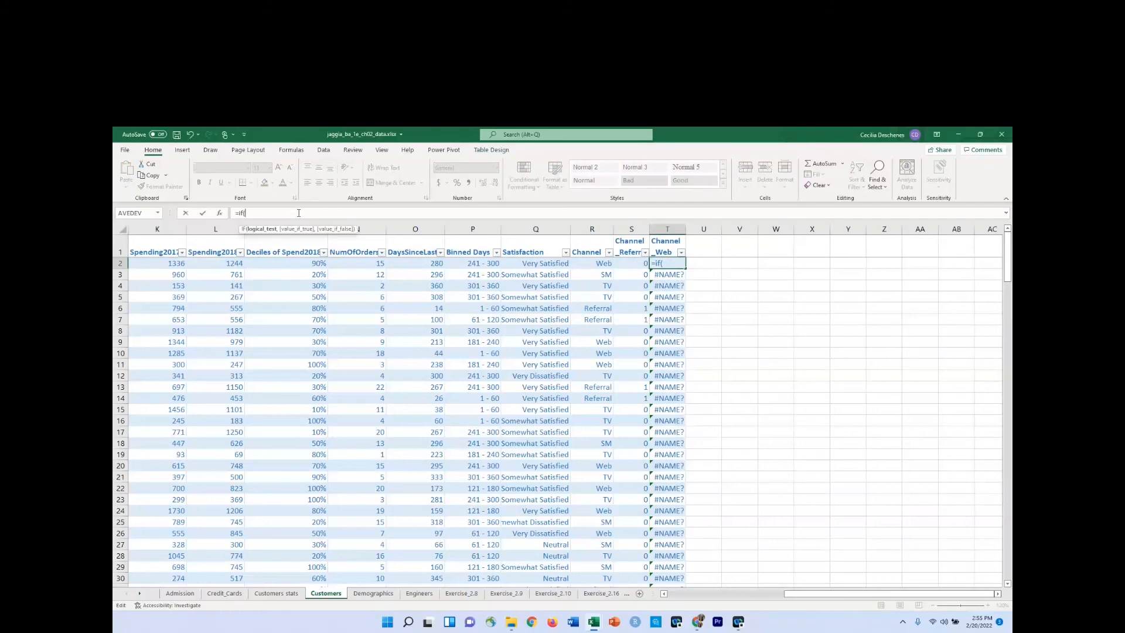
pyautogui.click(590, 265)
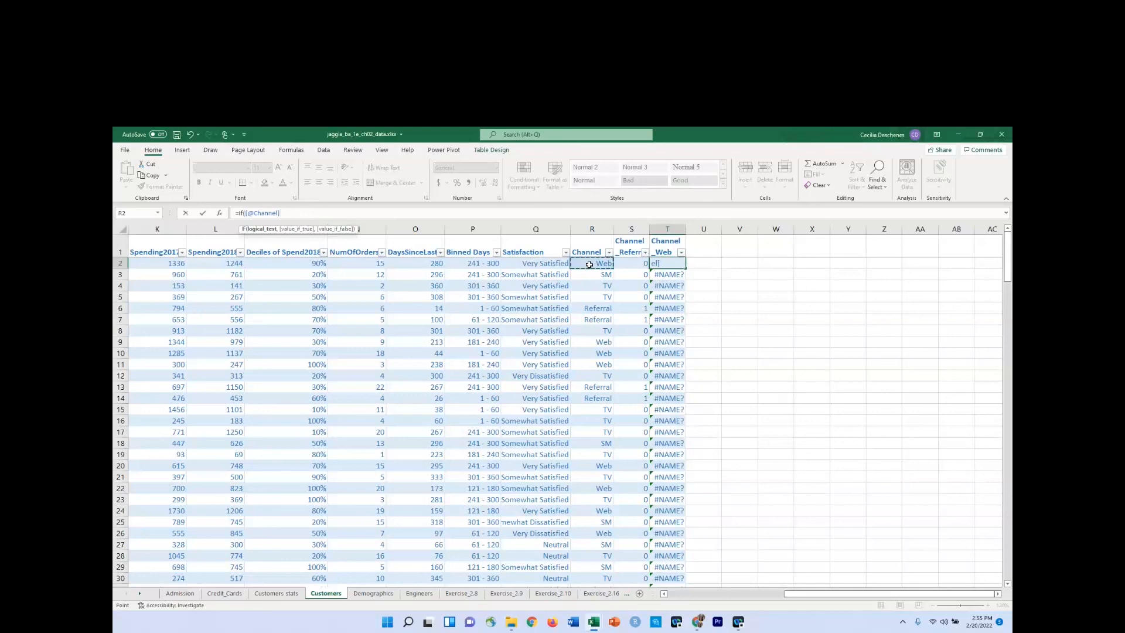
pyautogui.write('="Web",1,0)')
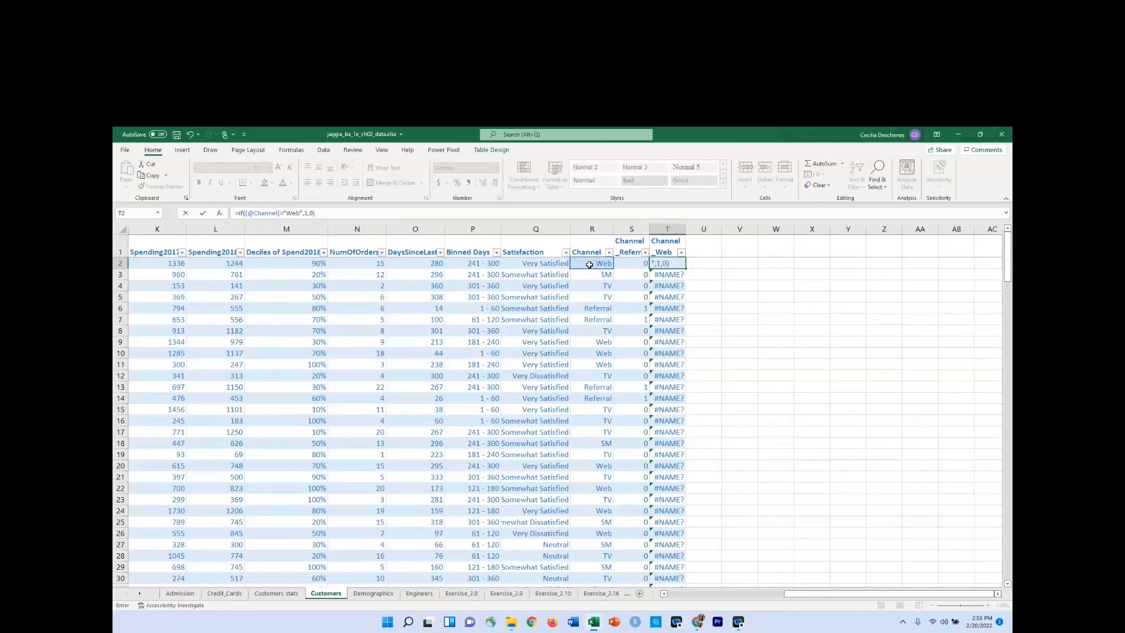
pyautogui.press('Return')
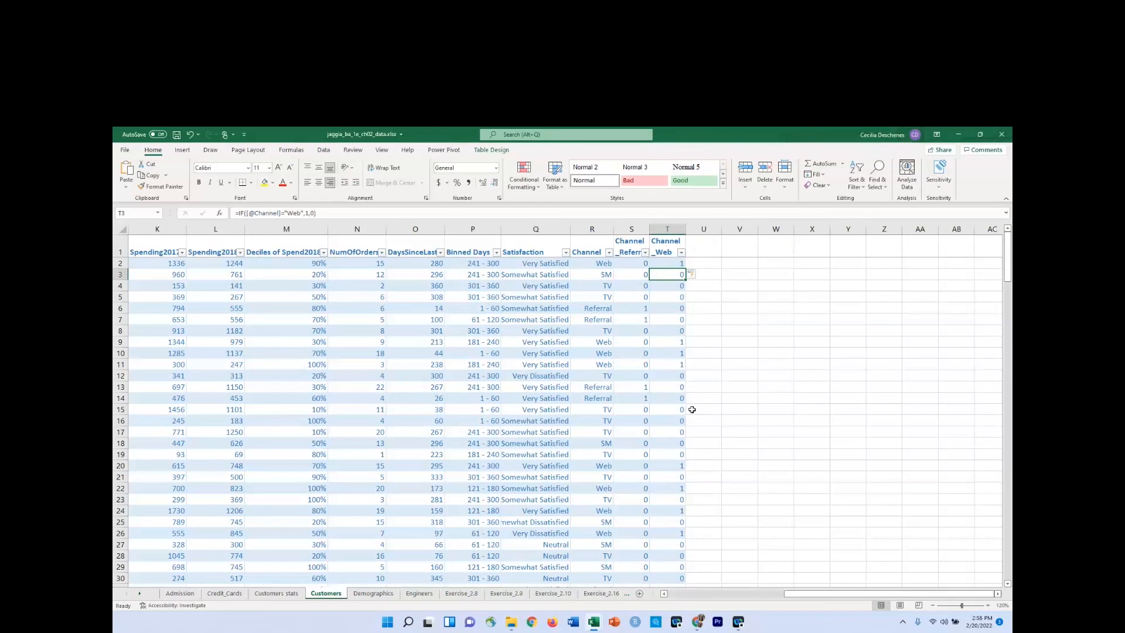
# Filter the Channel column to Referral only and check the dummy values in those rows.
pyautogui.click(609, 252)
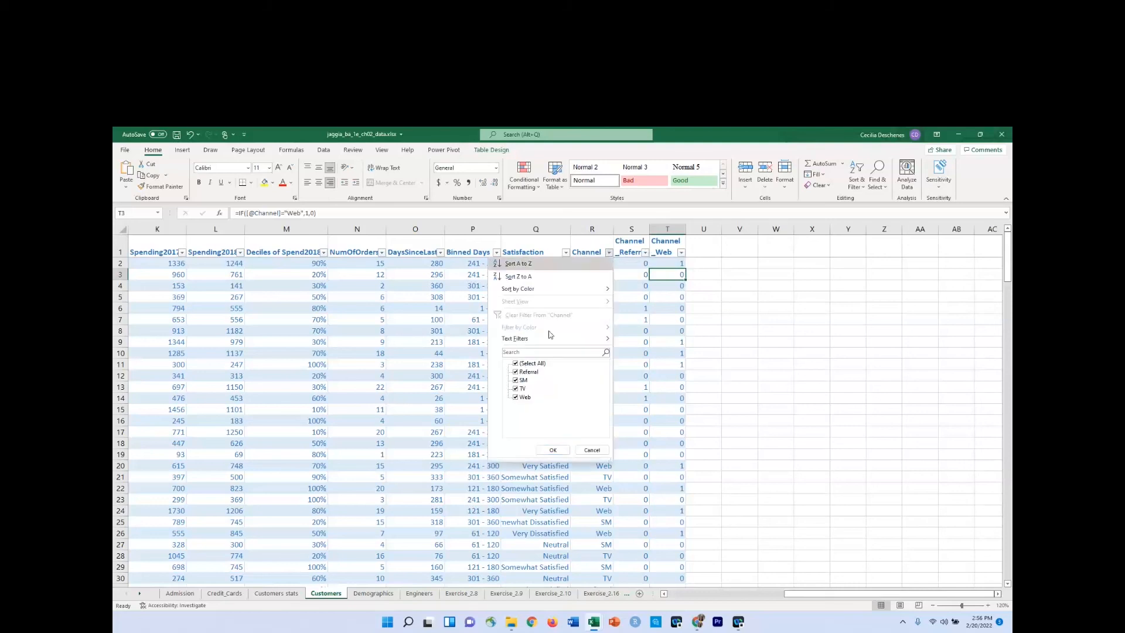
pyautogui.click(531, 363)
pyautogui.click(527, 372)
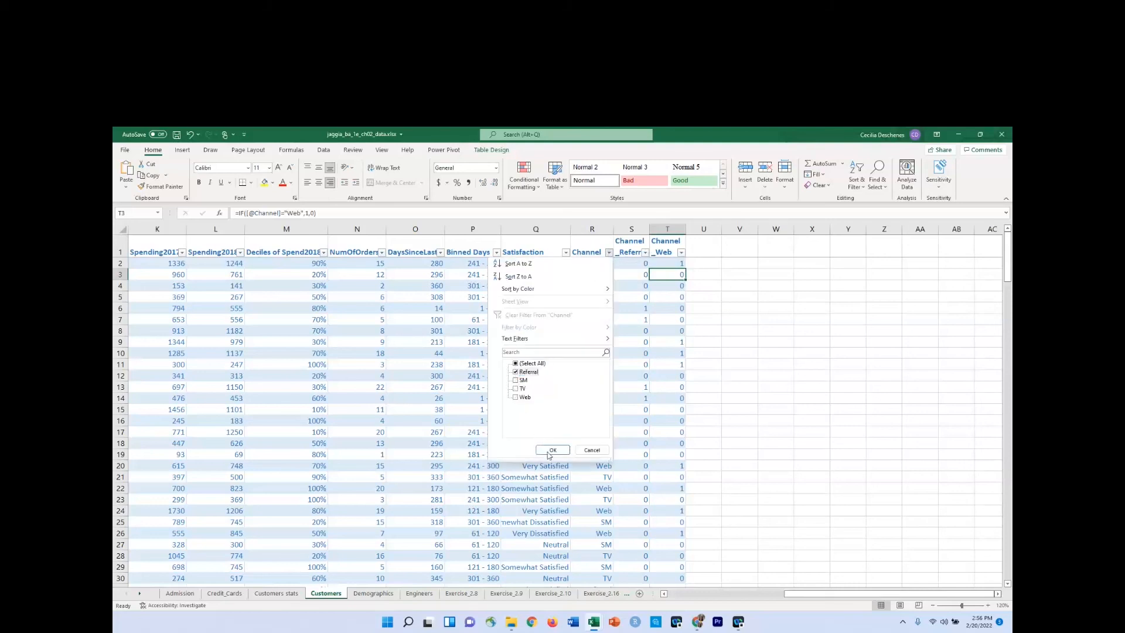
pyautogui.click(553, 450)
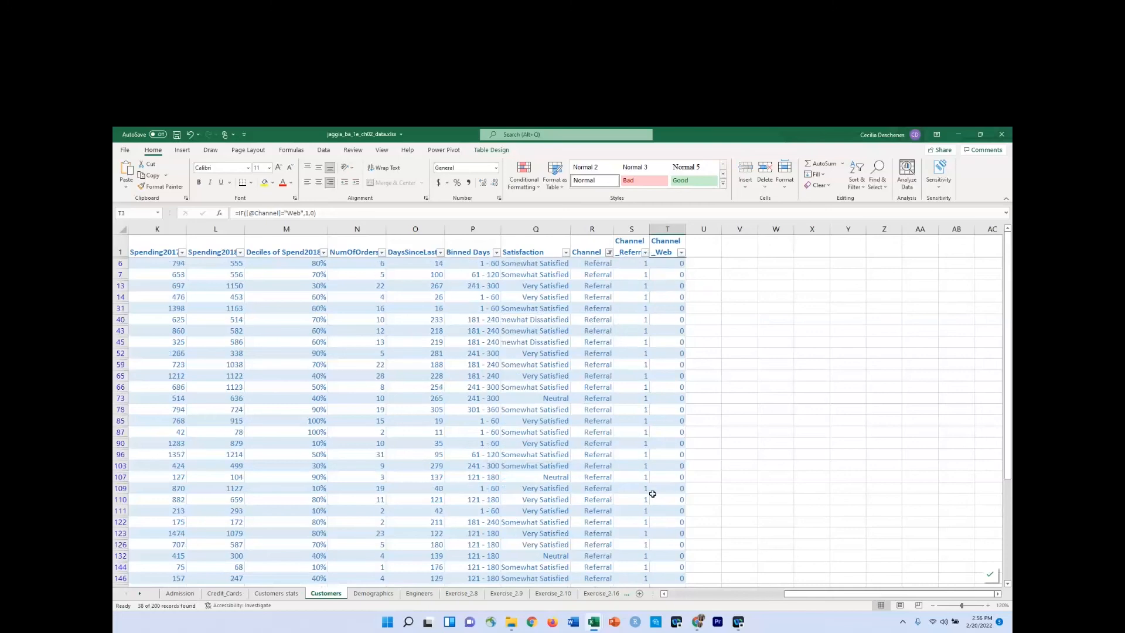
pyautogui.scroll(-5, 650, 493)
pyautogui.scroll(5, 658, 482)
# Filter the Channel column to Web only to check its dummy values, and clear the Channel filter.
pyautogui.click(610, 253)
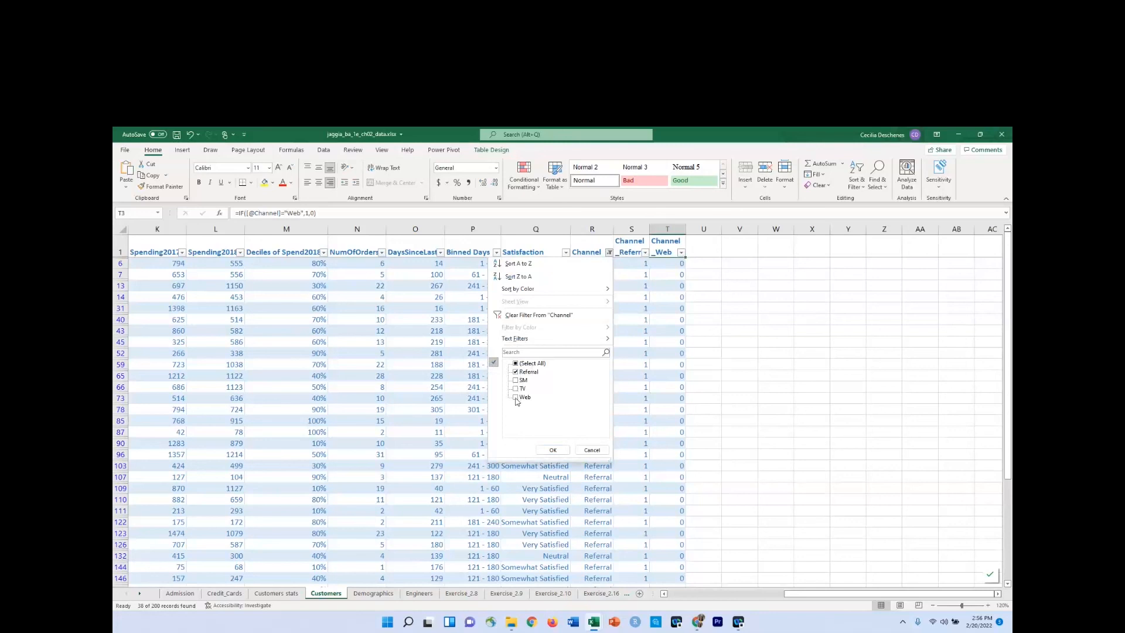
pyautogui.click(516, 398)
pyautogui.click(516, 372)
pyautogui.click(553, 449)
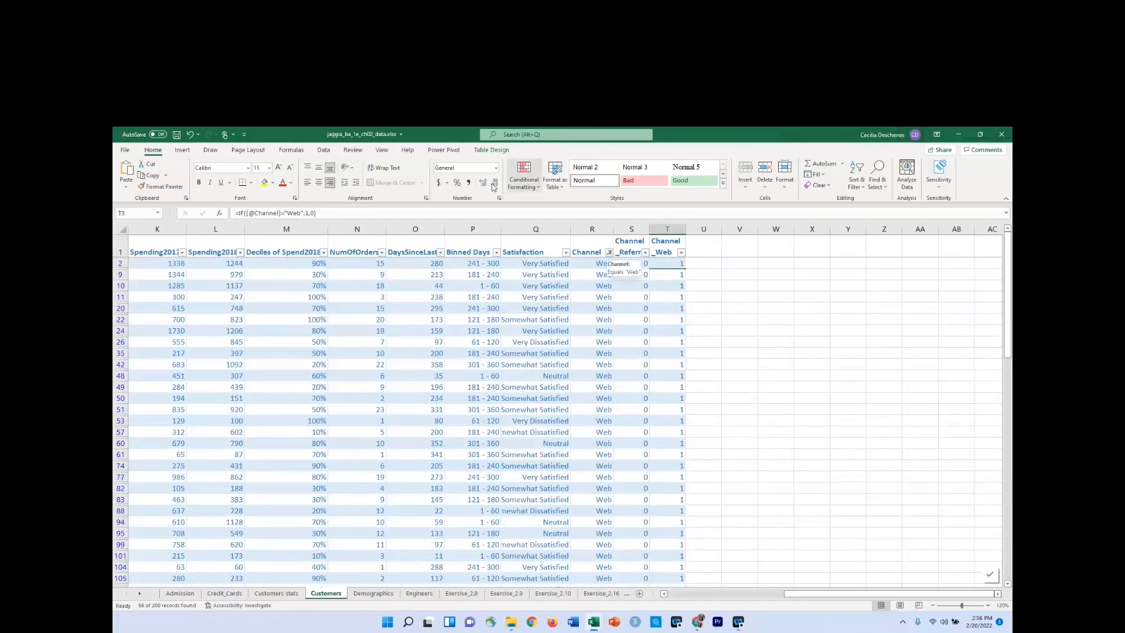
pyautogui.click(609, 253)
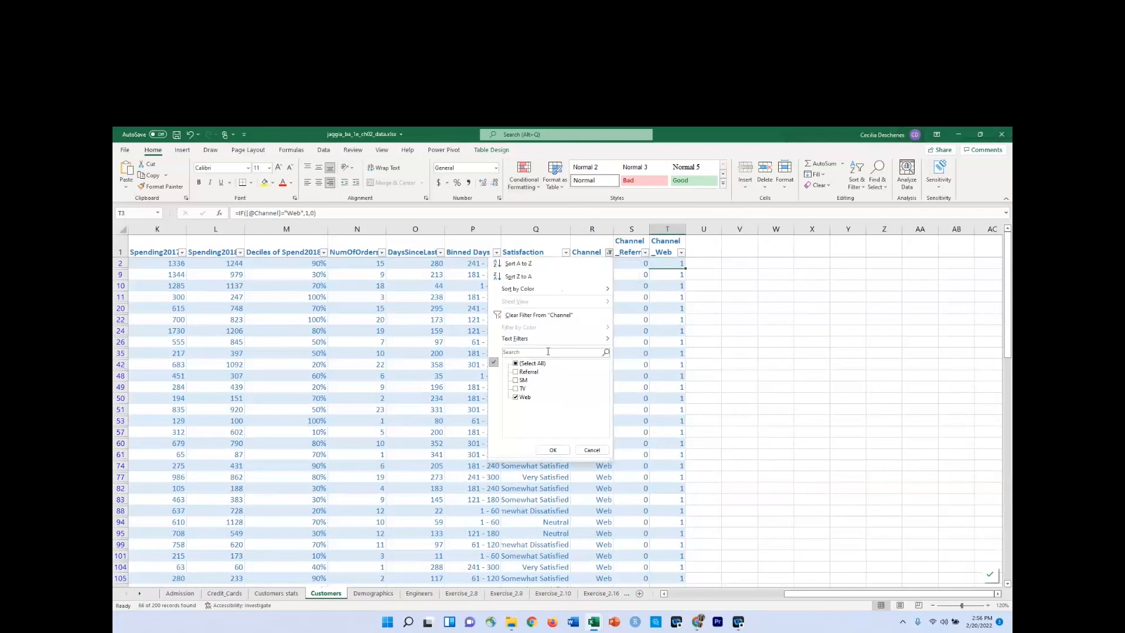
pyautogui.click(516, 363)
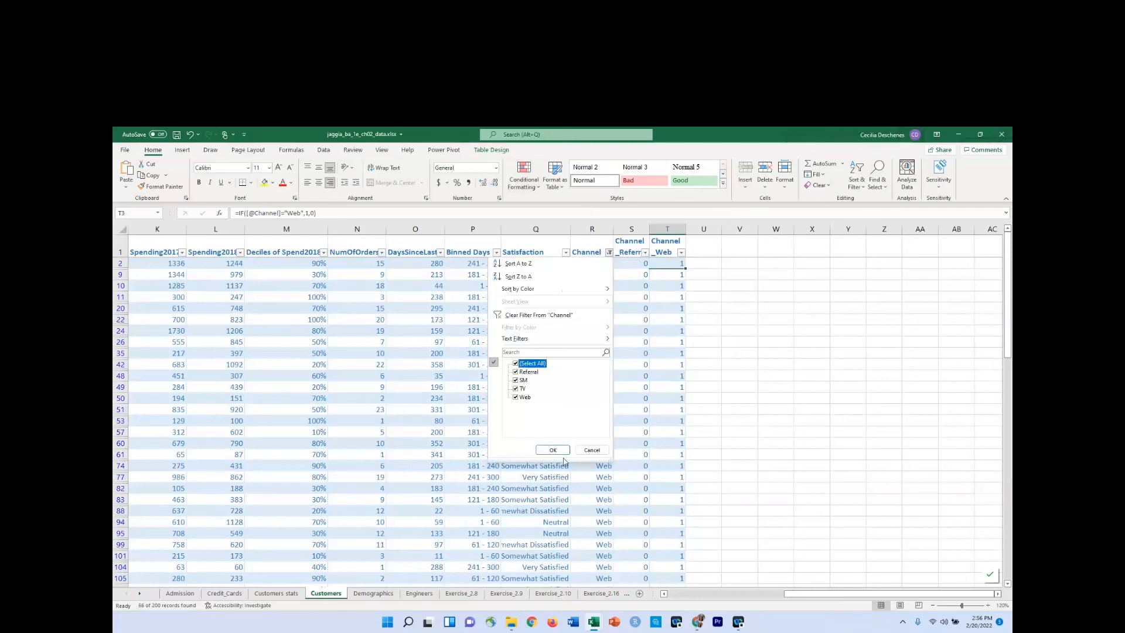
pyautogui.click(518, 317)
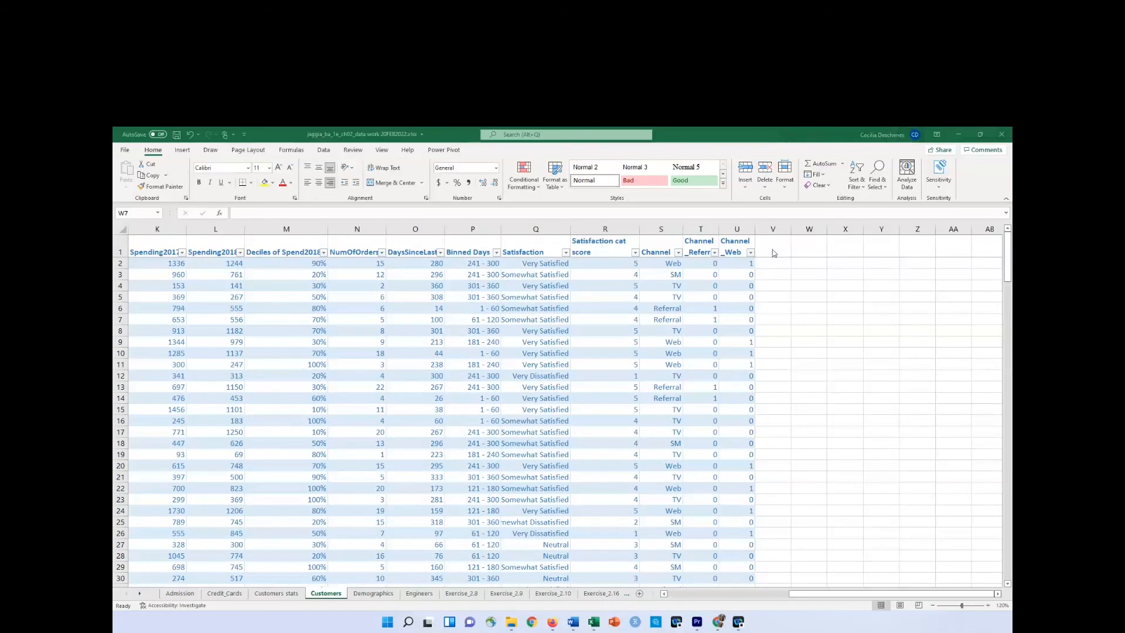
# Check the Channel column's categories, and add the header Channel_SM in V1 with wrapped text.
pyautogui.click(678, 253)
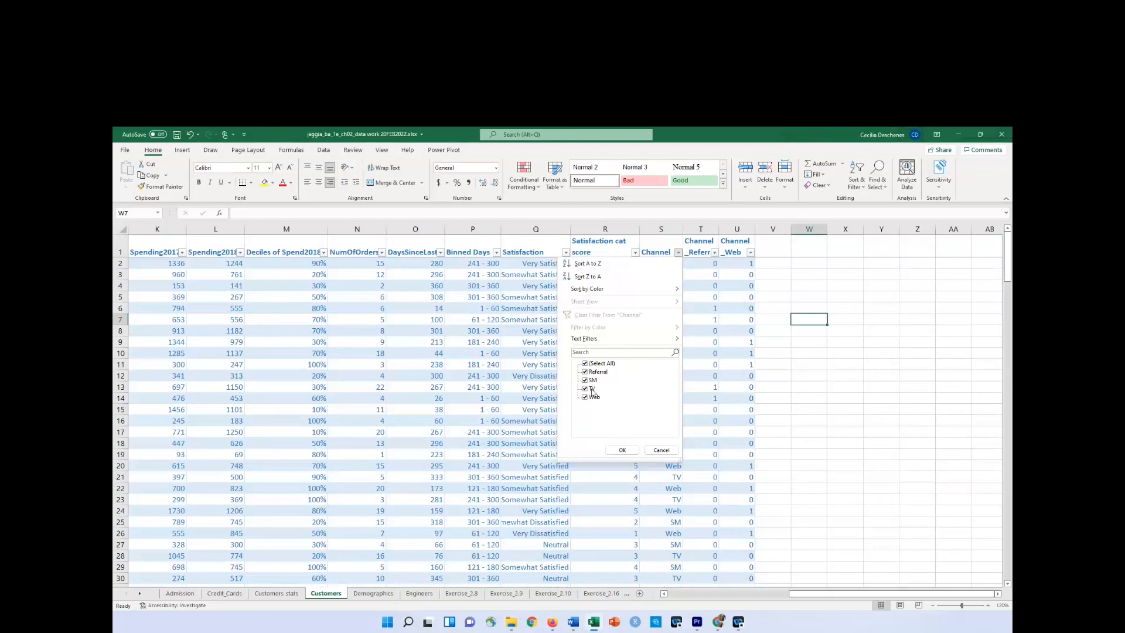
pyautogui.click(622, 450)
pyautogui.click(773, 245)
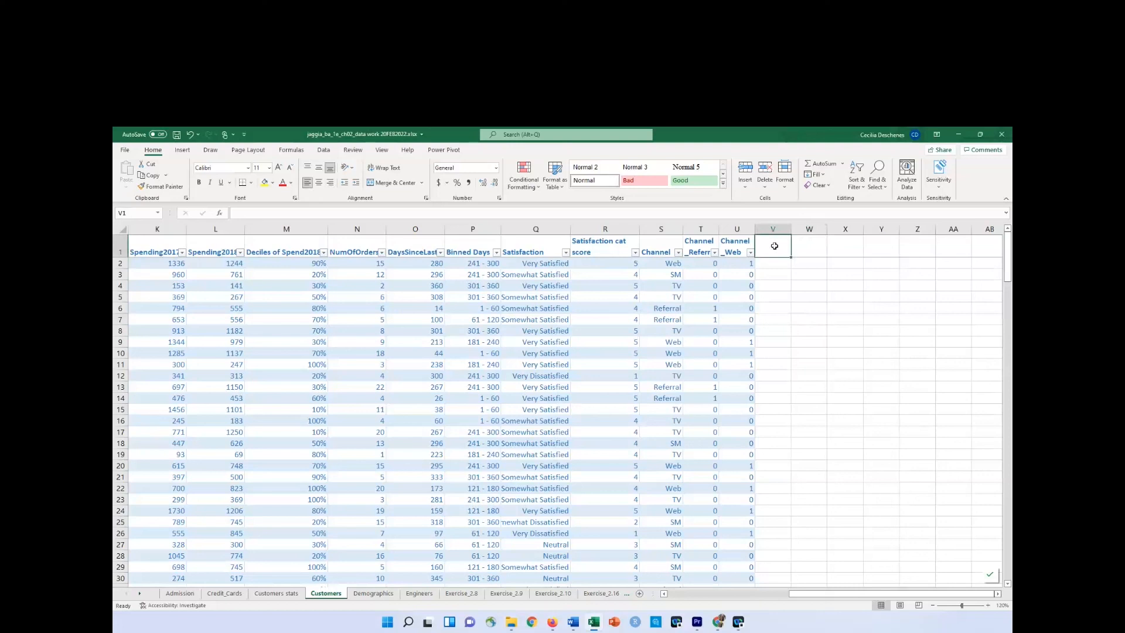
pyautogui.write('Channel')
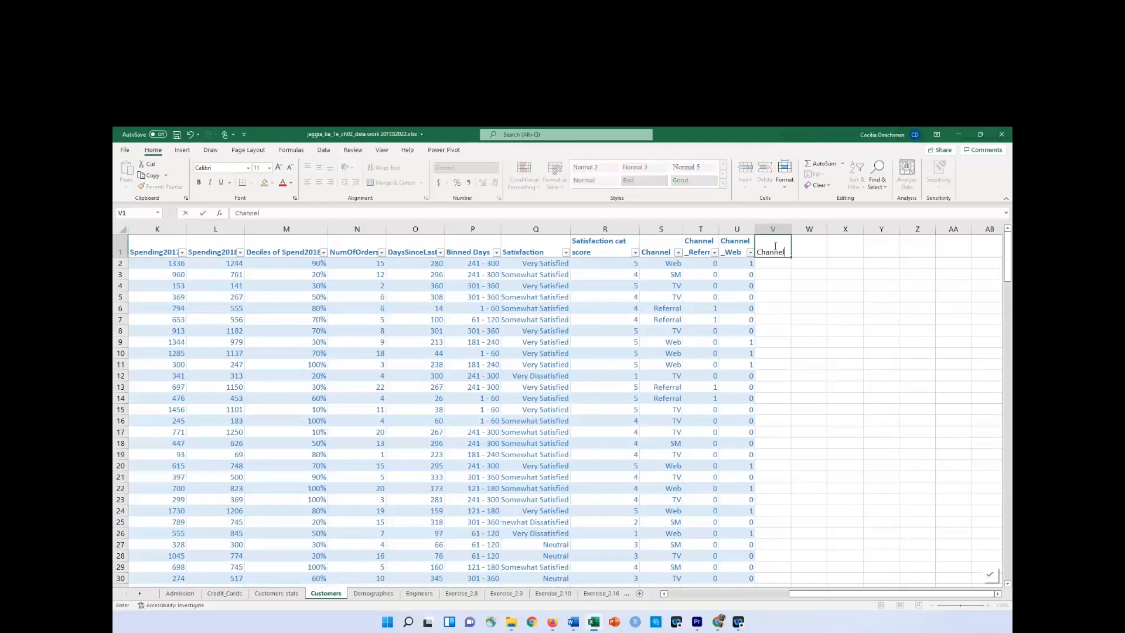
pyautogui.write('_SM')
pyautogui.press('Return')
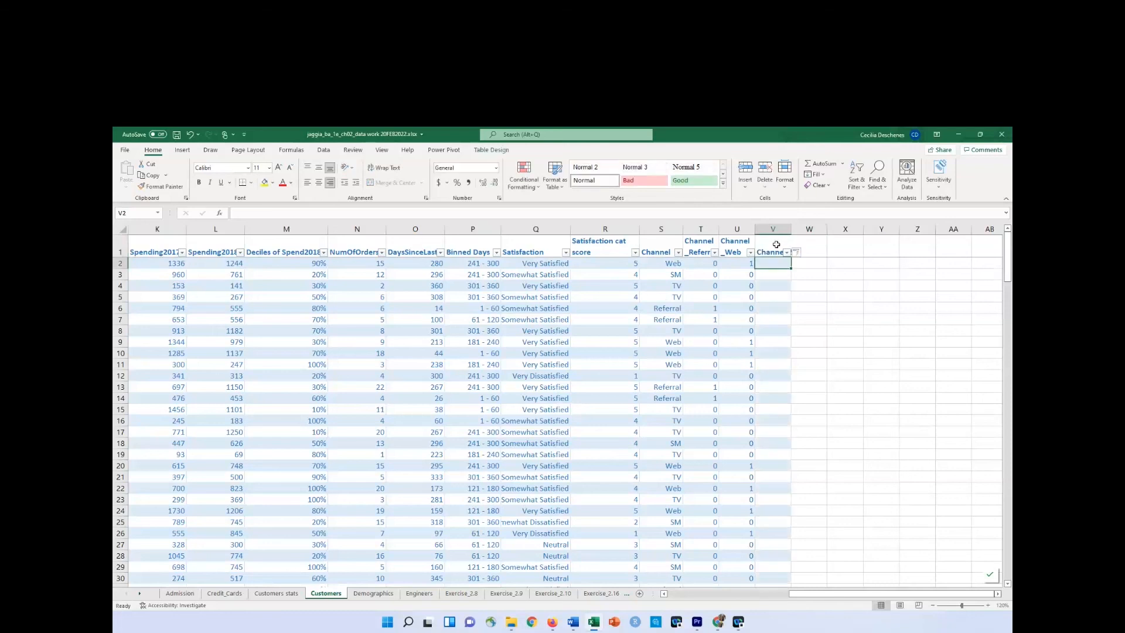
pyautogui.click(777, 244)
pyautogui.click(383, 167)
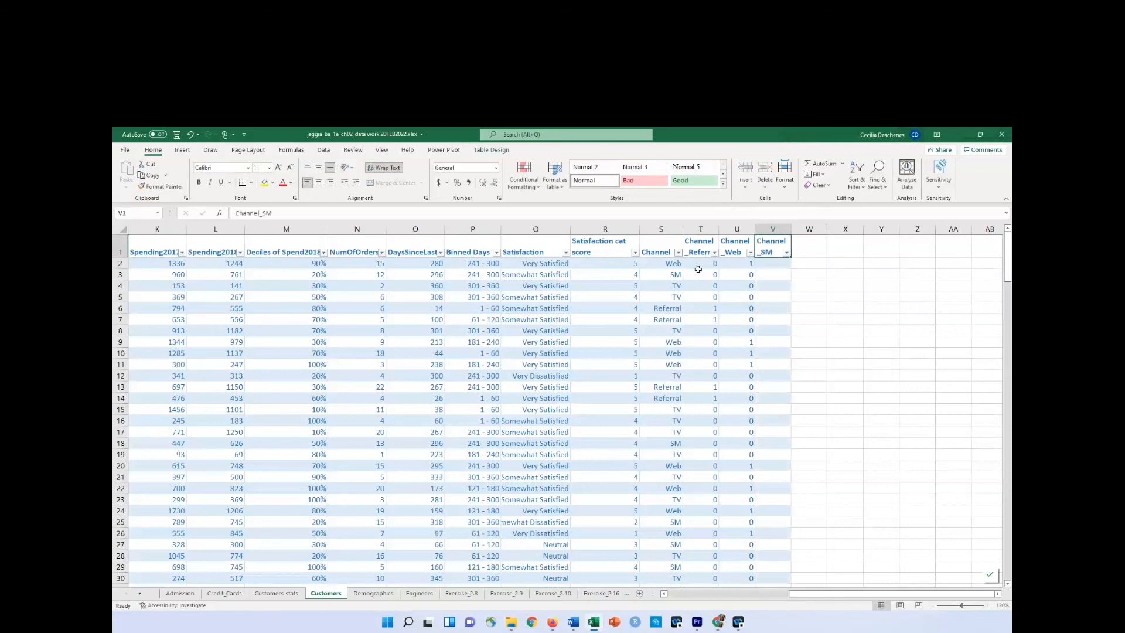
pyautogui.click(736, 265)
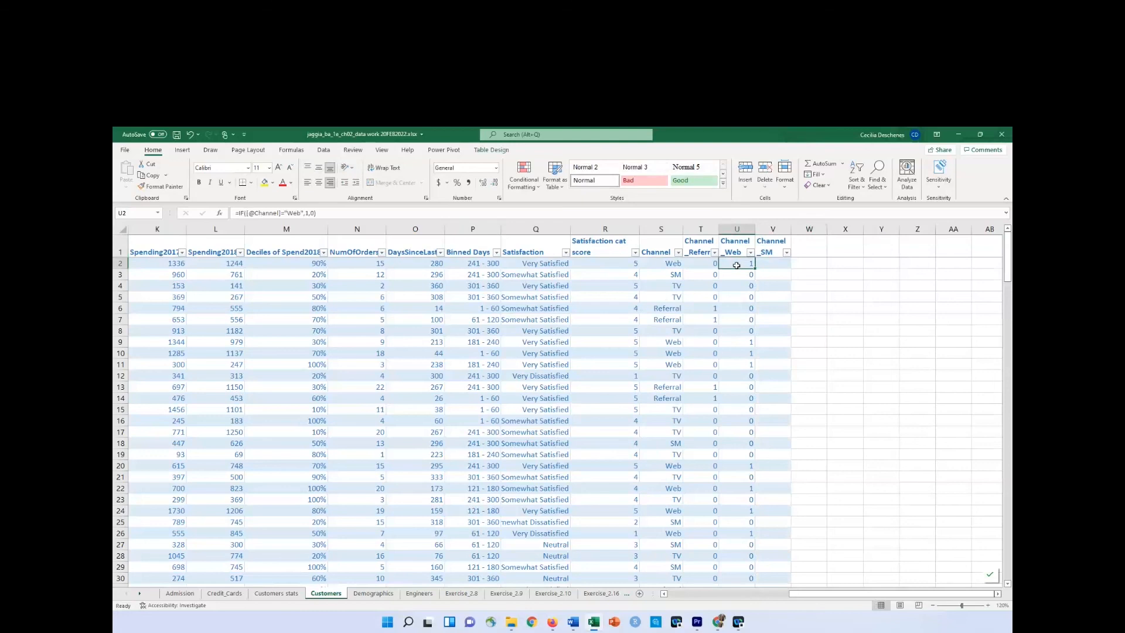
pyautogui.hotkey('ctrl', 'c')
pyautogui.click(782, 263)
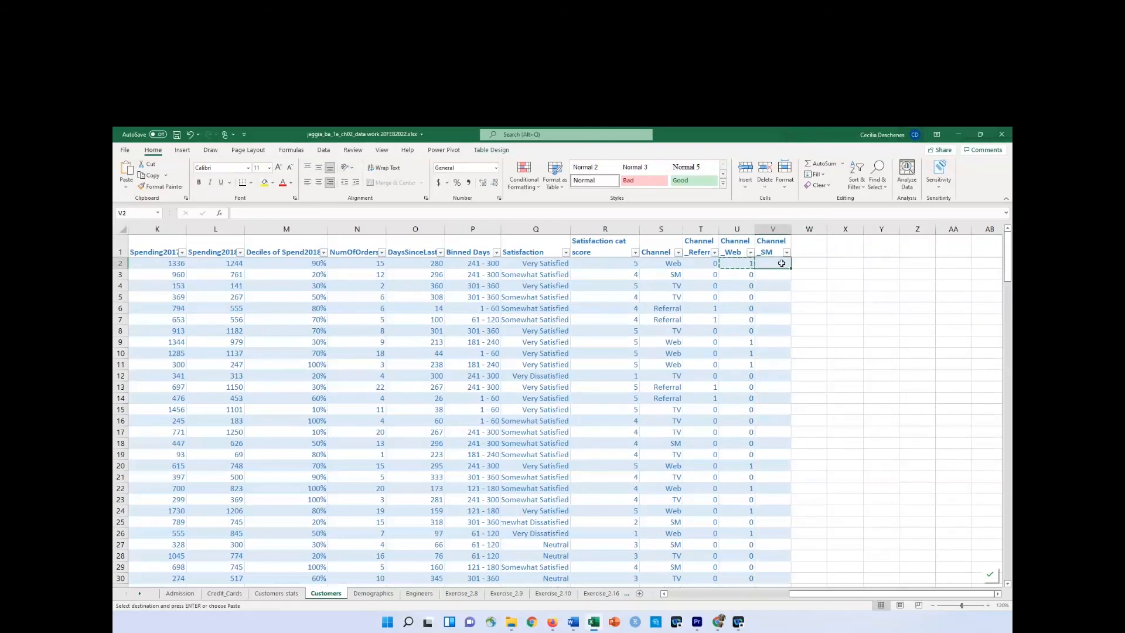
pyautogui.hotkey('ctrl', 'v')
pyautogui.click(302, 213)
pyautogui.moveTo(302, 213); pyautogui.dragTo(289, 213)
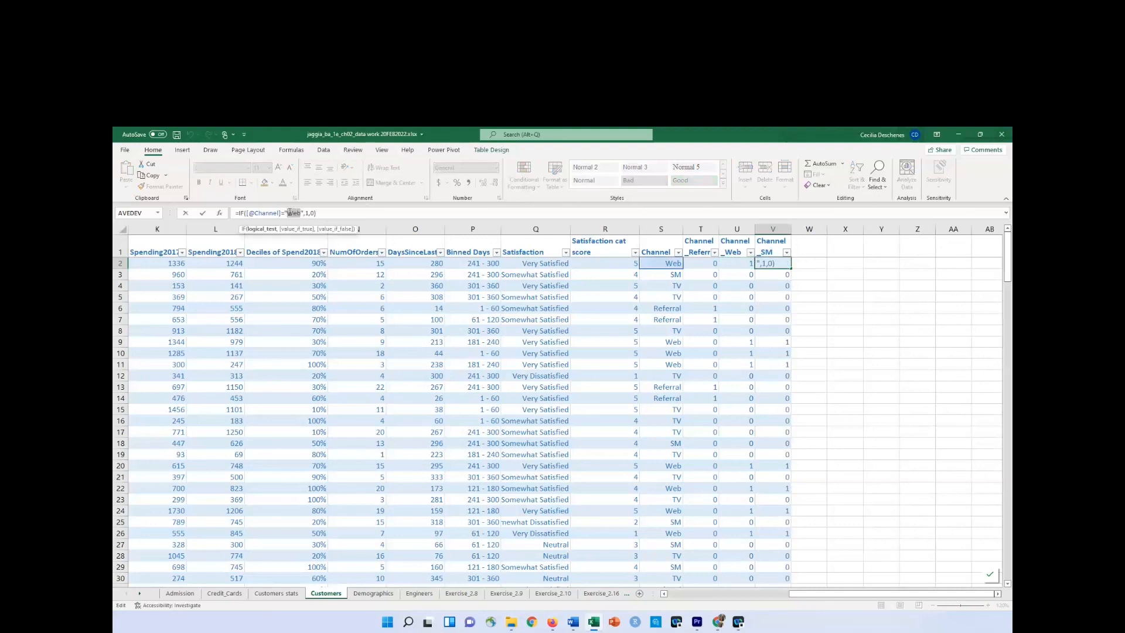
pyautogui.write('SM')
pyautogui.press('Return')
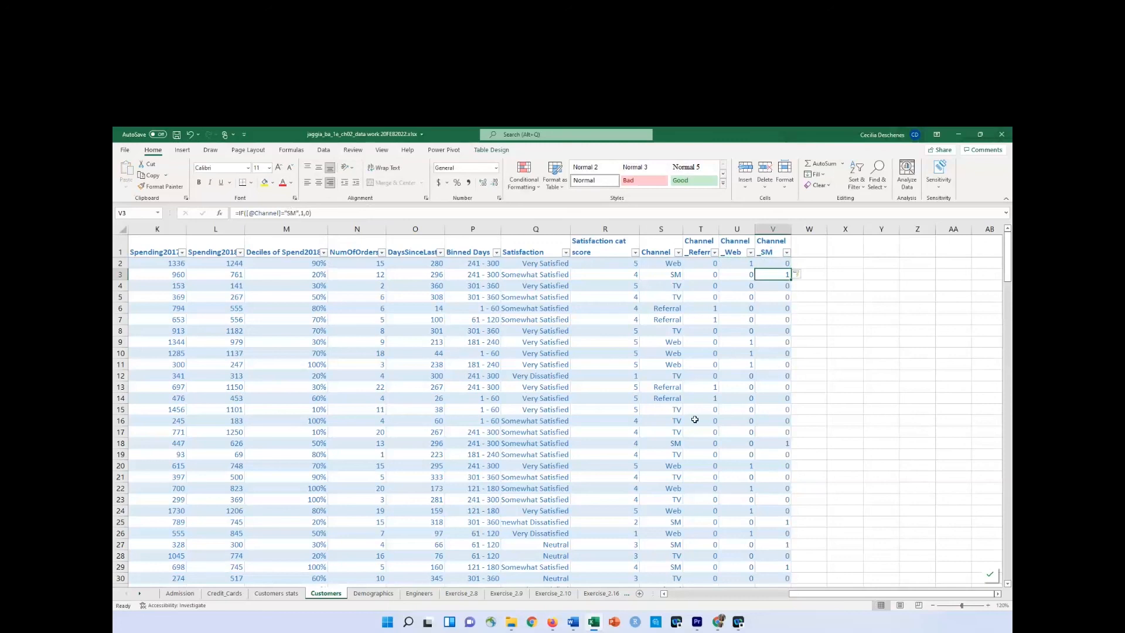
# Filter the Channel column to TV only.
pyautogui.click(679, 252)
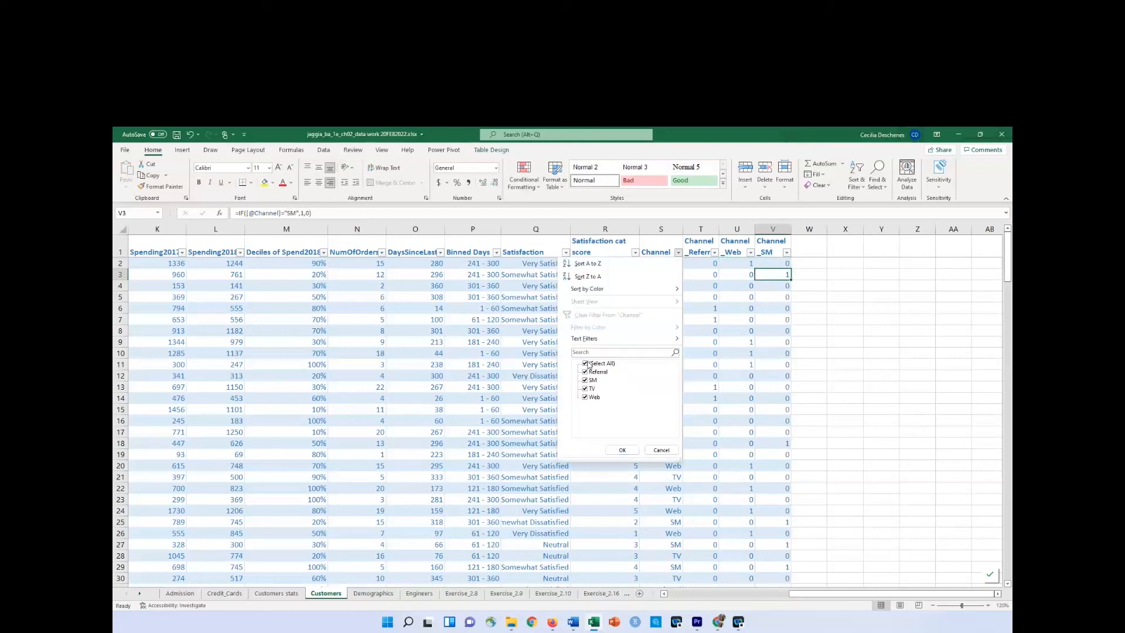
pyautogui.click(586, 363)
pyautogui.click(585, 388)
pyautogui.click(622, 450)
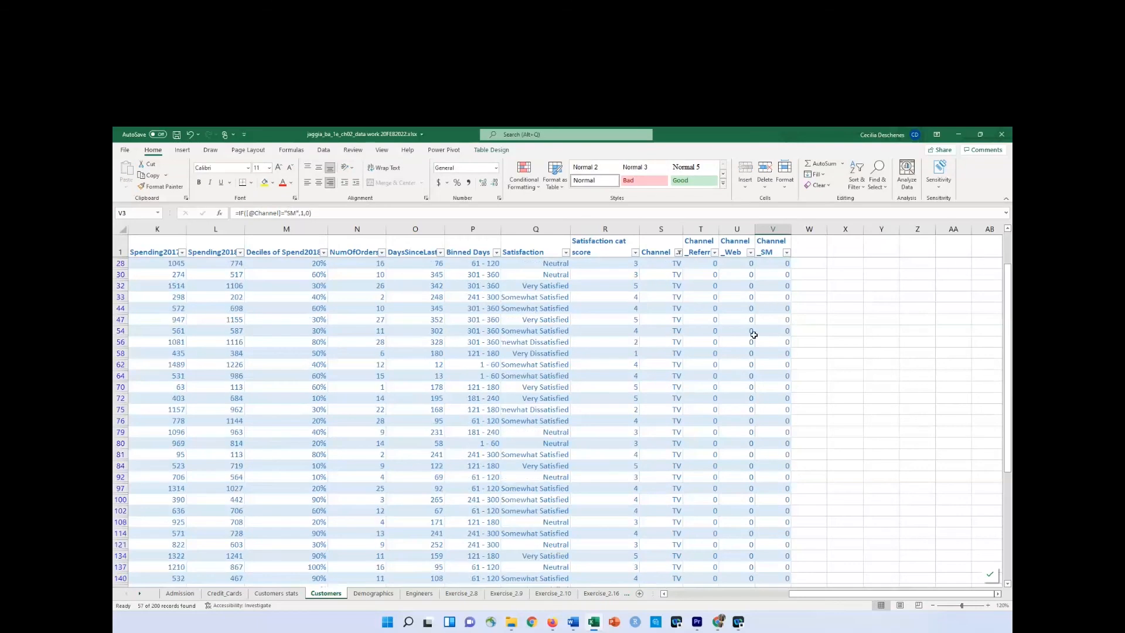
# Examine the filter values of the Channel_Referral and Channel_Web columns for the TV rows.
pyautogui.click(714, 252)
pyautogui.click(750, 252)
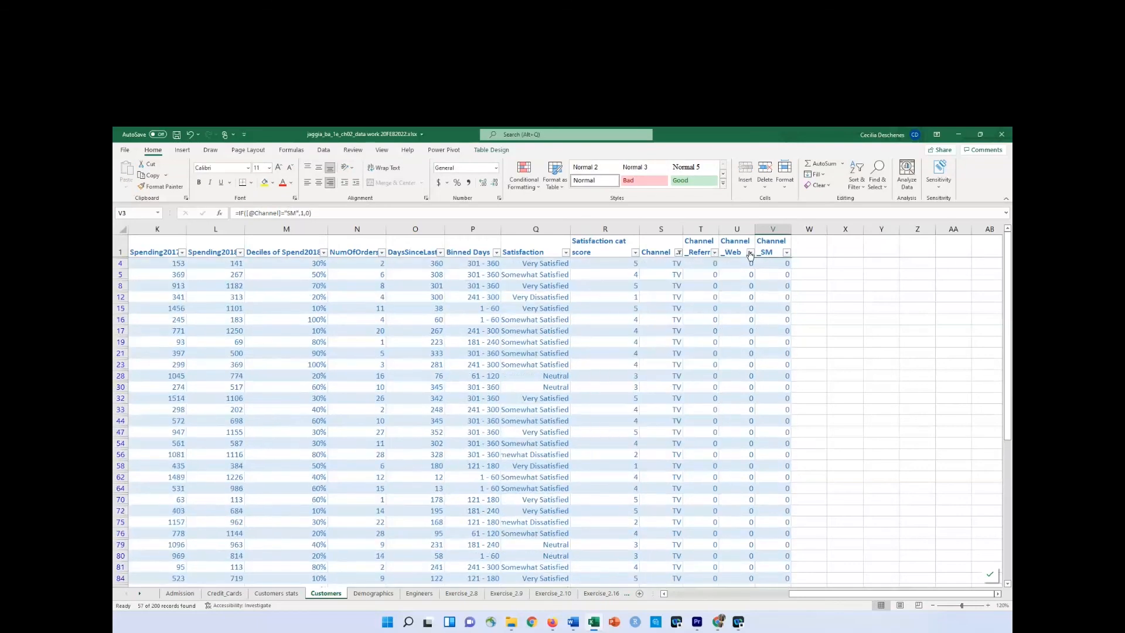
pyautogui.click(750, 253)
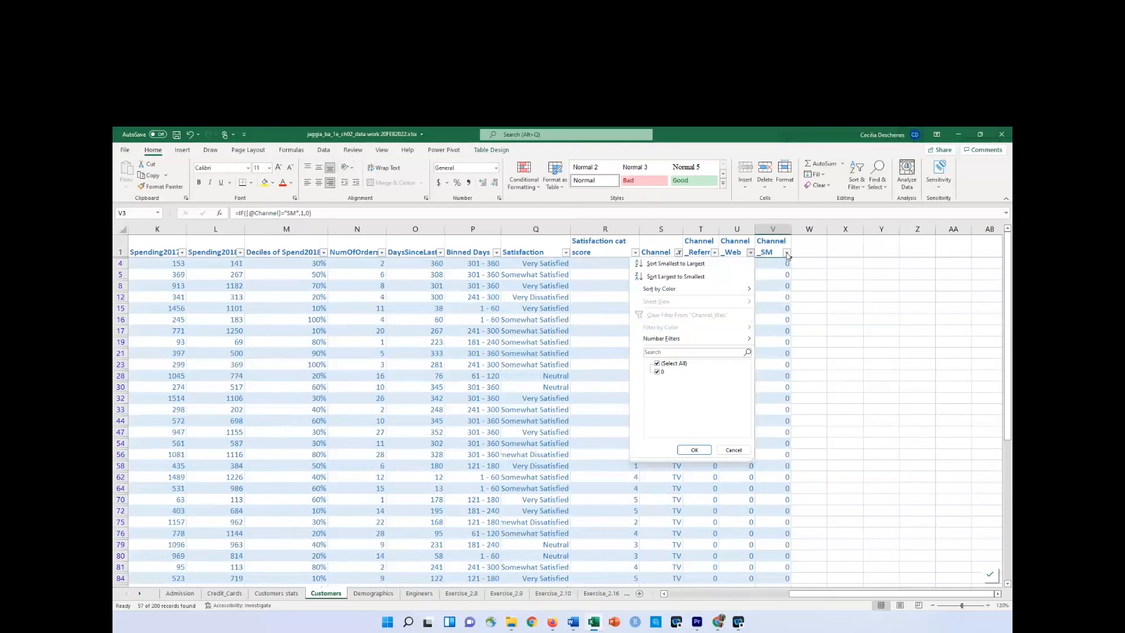
pyautogui.click(697, 450)
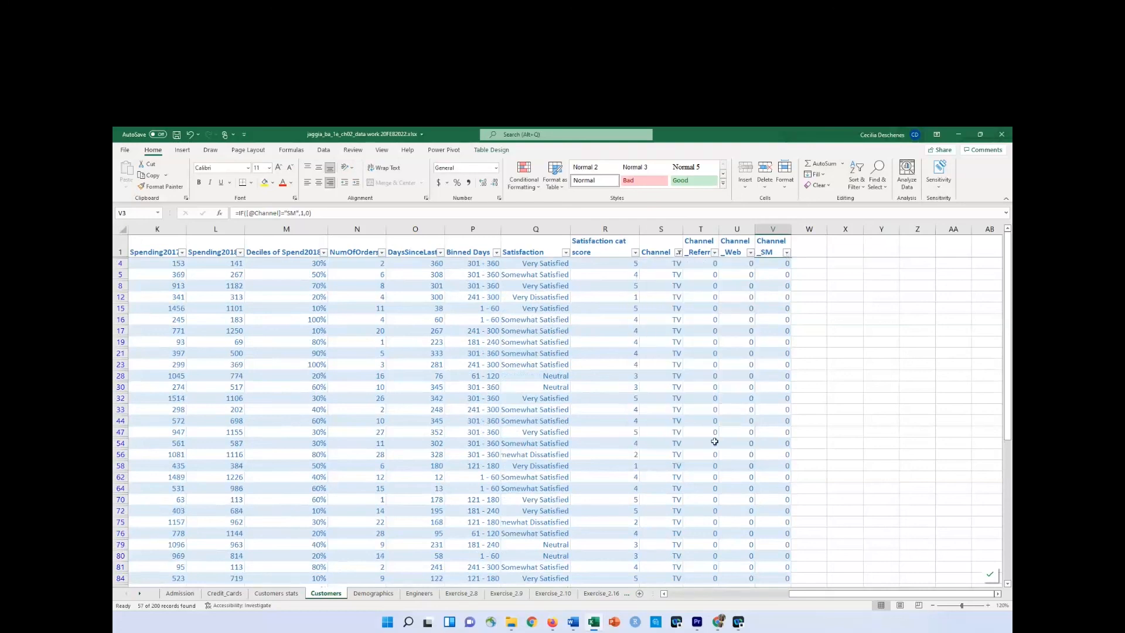
# Clear the Channel filter, and replace the existing Satisfaction cat score column R with a new blank column.
pyautogui.click(678, 252)
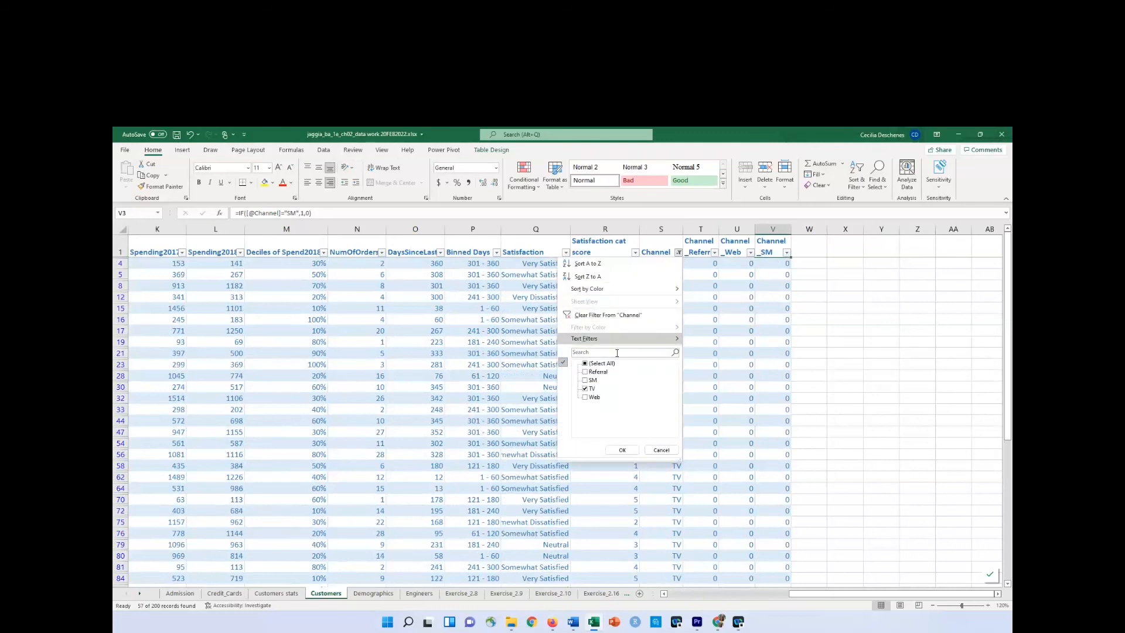
pyautogui.click(662, 315)
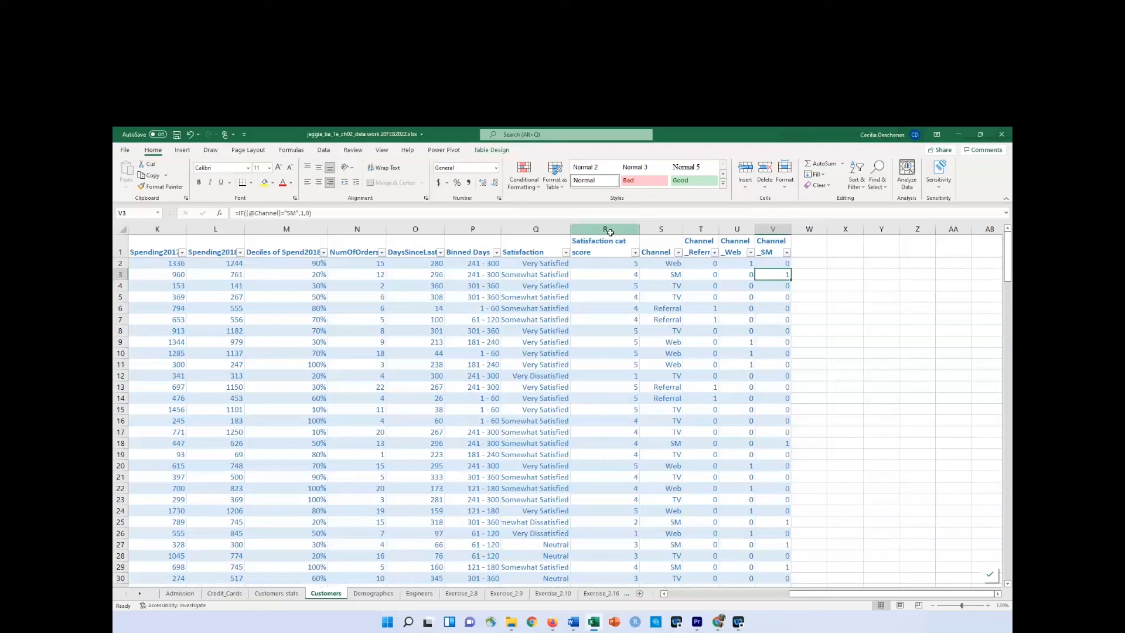
pyautogui.rightClick(610, 233)
pyautogui.click(636, 323)
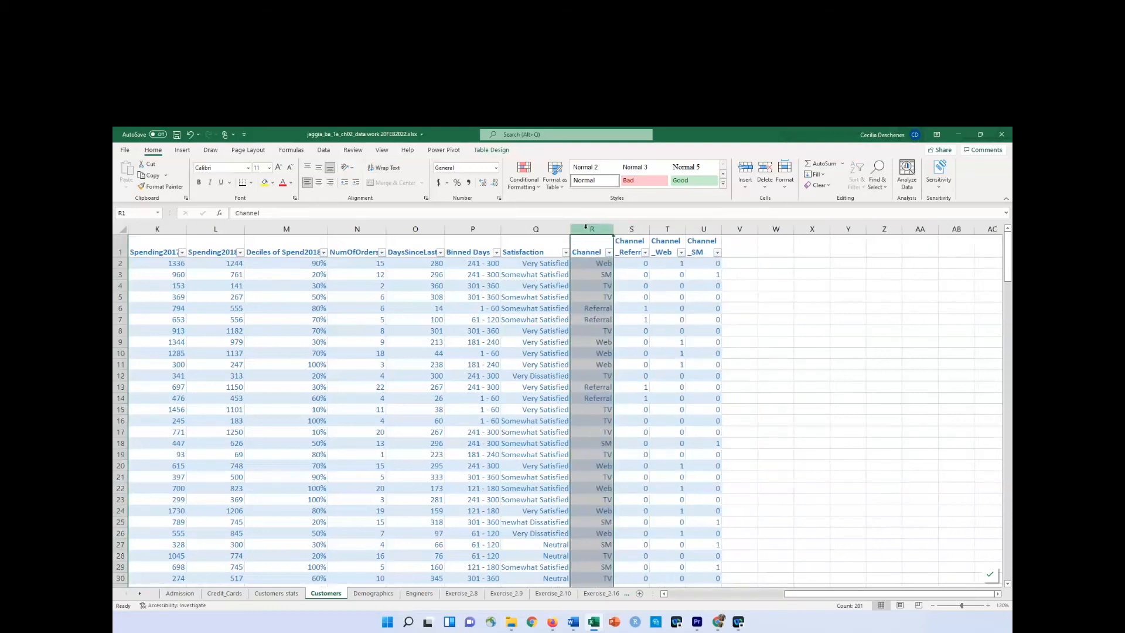
pyautogui.rightClick(580, 229)
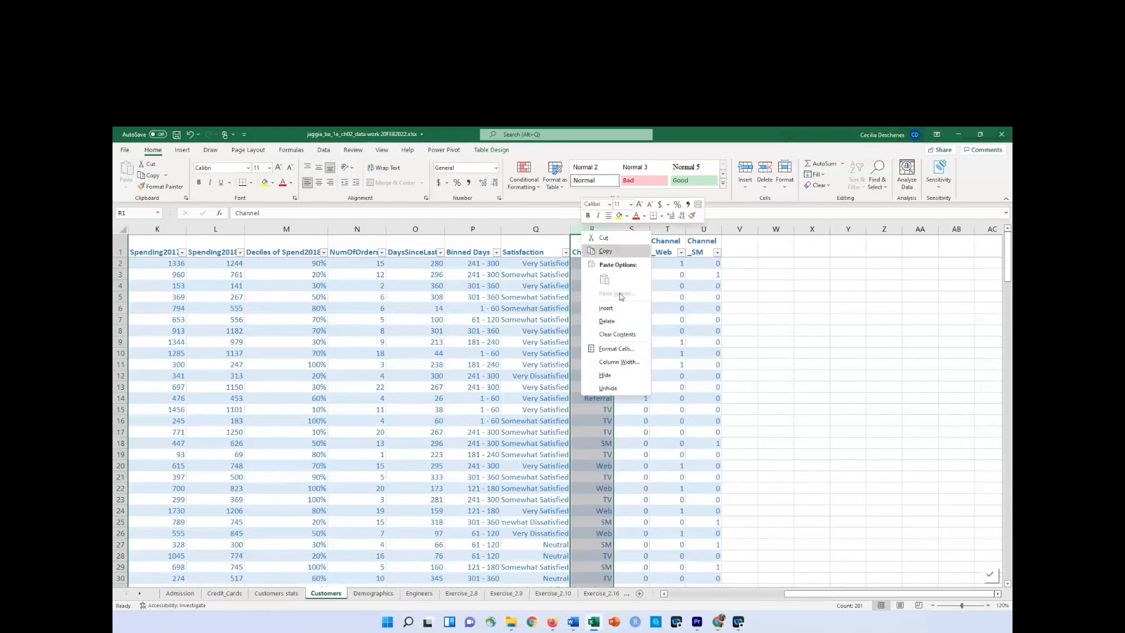
pyautogui.click(620, 307)
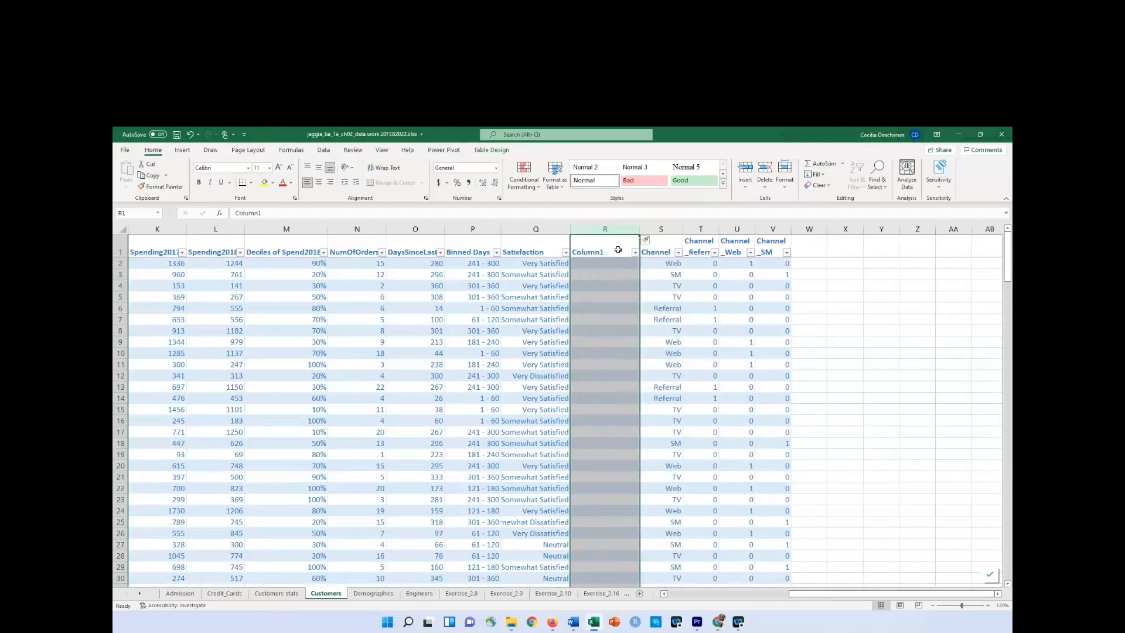
# Enter the header "Satisfaction Cat Score" in R1 and wrap its text.
pyautogui.click(618, 250)
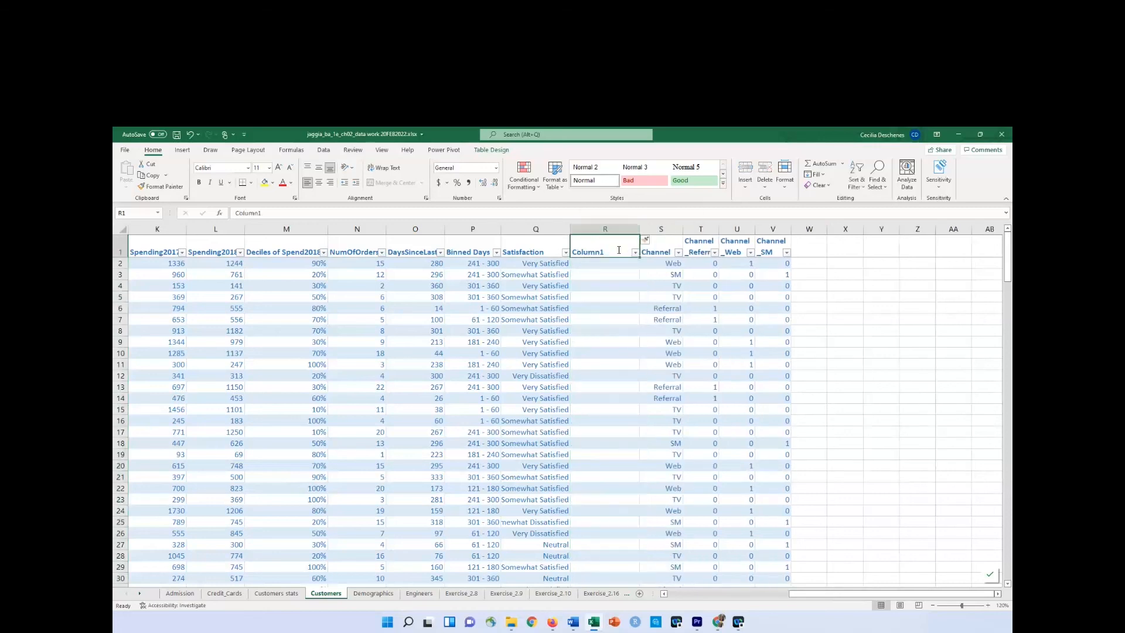
pyautogui.write('Satisf')
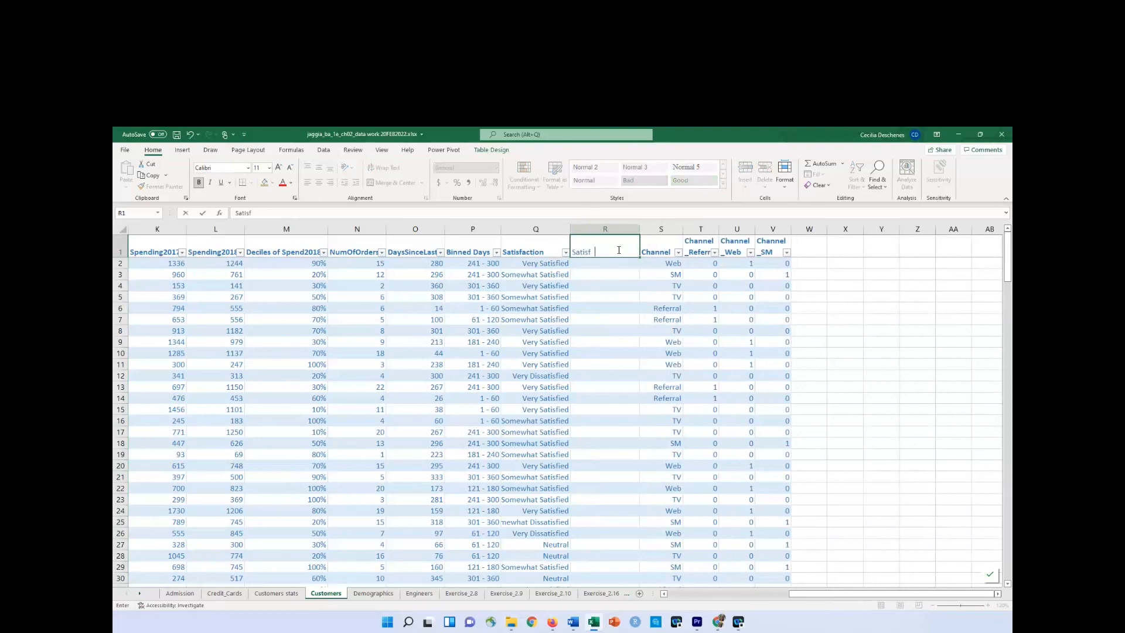
pyautogui.write('action Cat Score')
pyautogui.press('Return')
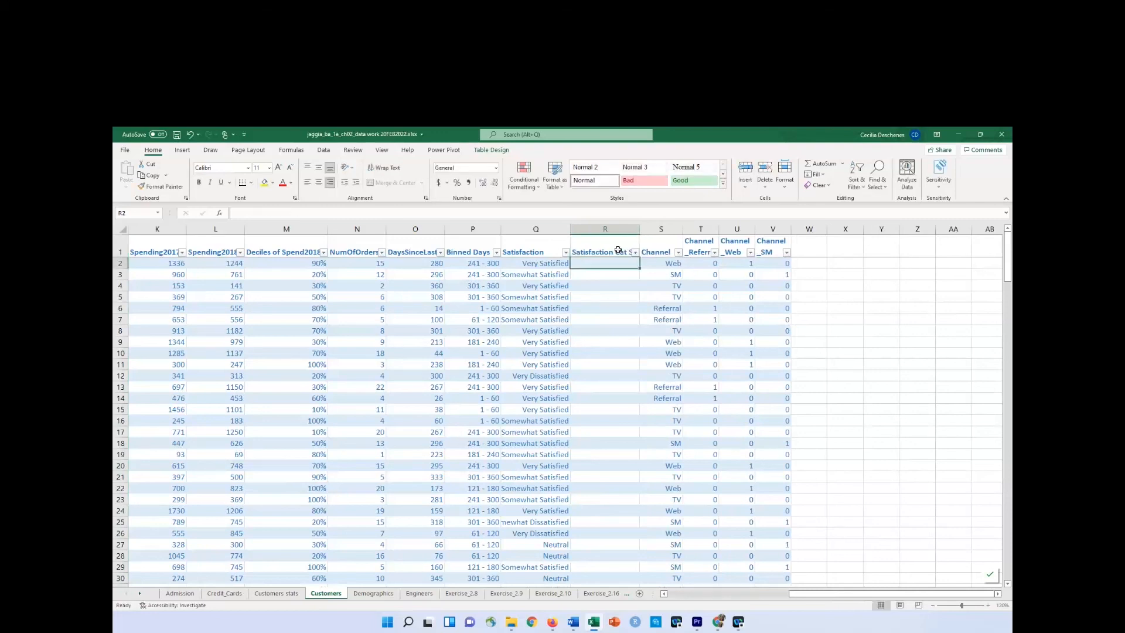
pyautogui.click(618, 250)
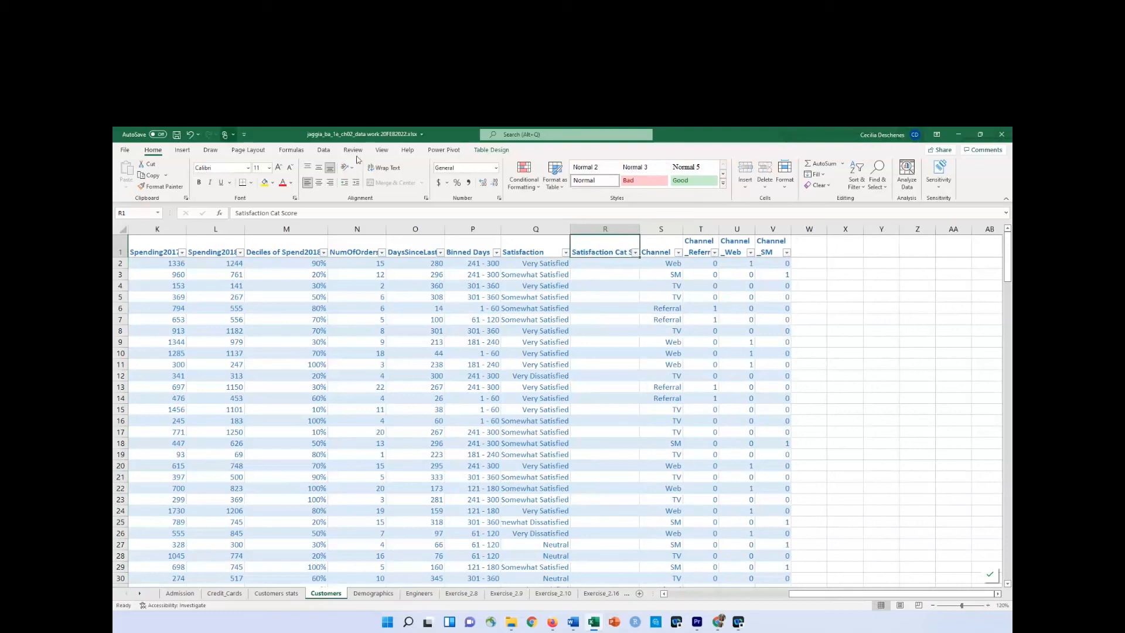
pyautogui.click(384, 168)
# Review the Satisfaction categories and their scores in P4:Q8 of the Customers stats sheet.
pyautogui.click(607, 264)
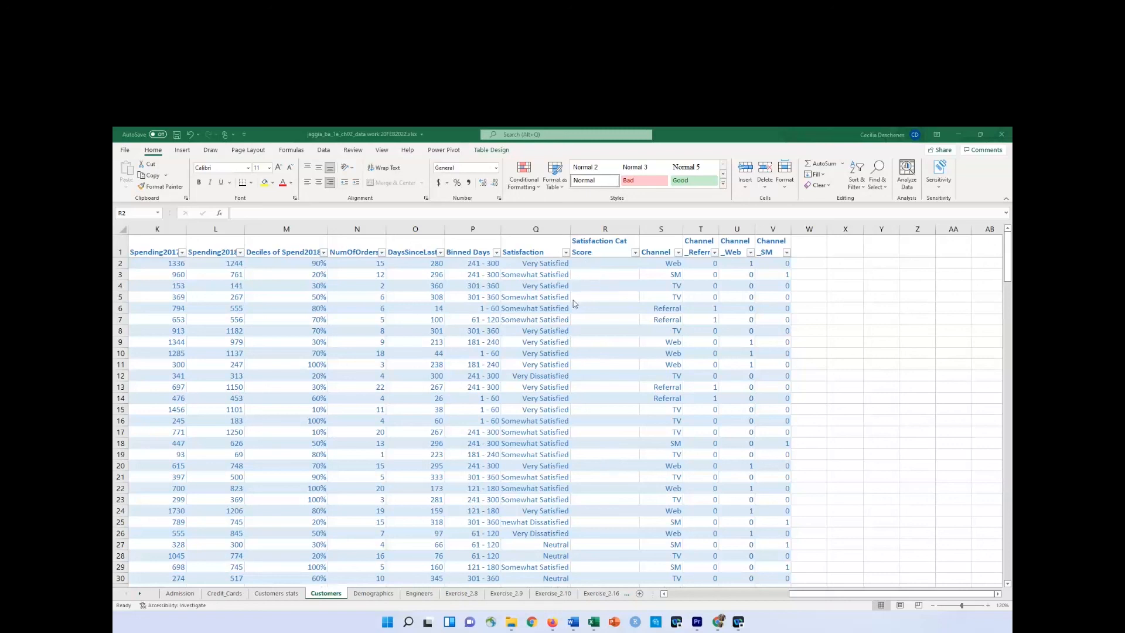
pyautogui.click(269, 597)
pyautogui.click(270, 595)
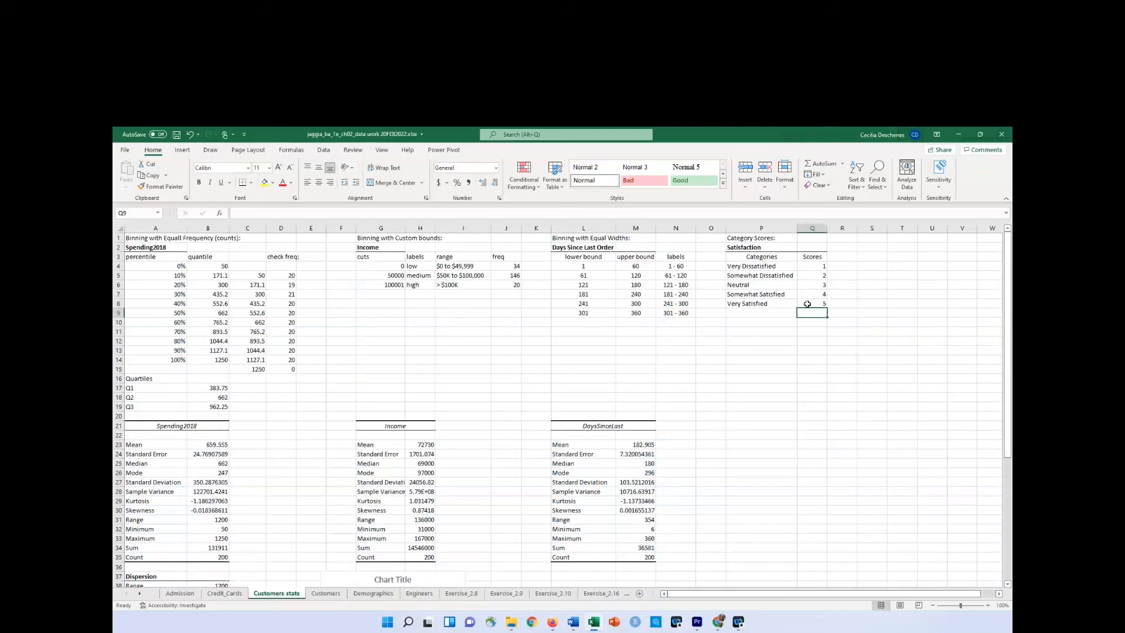
pyautogui.click(760, 268)
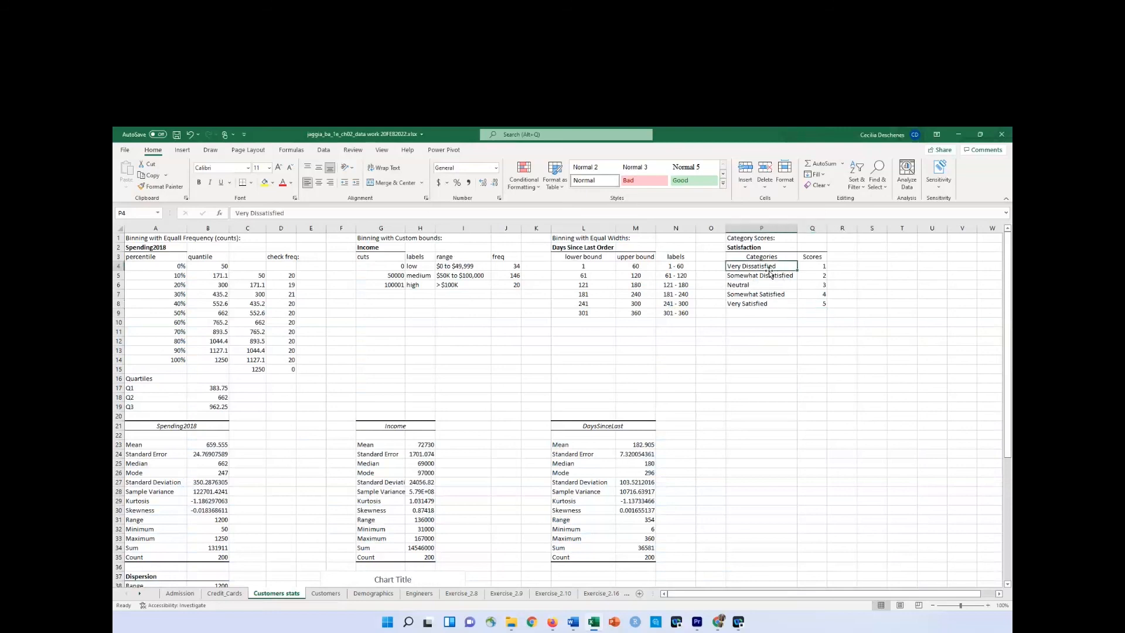
pyautogui.click(772, 284)
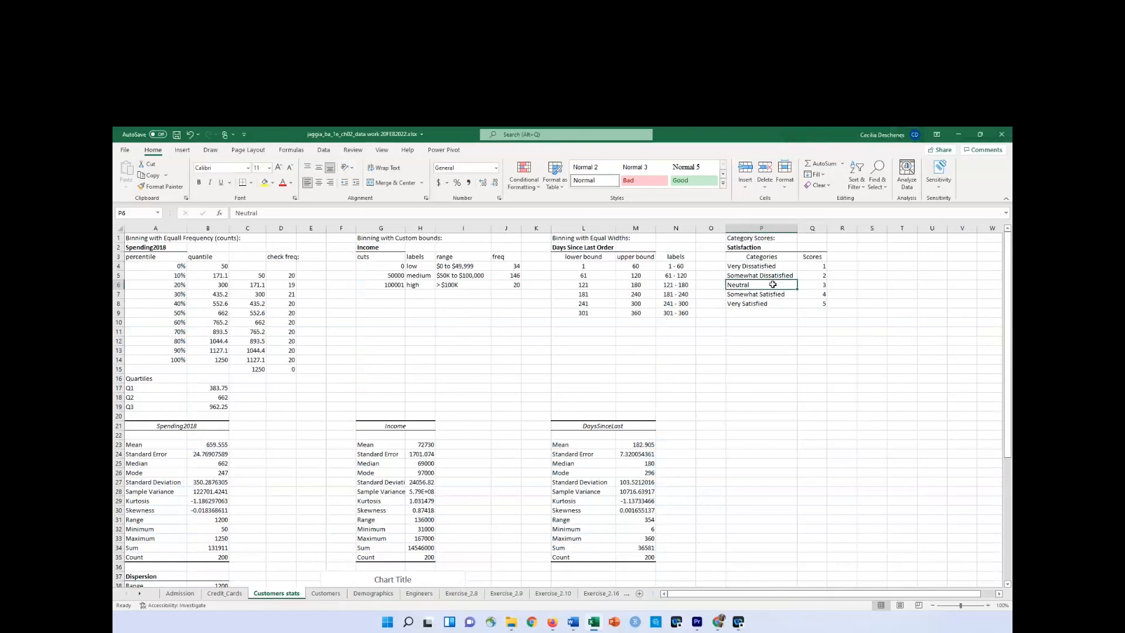
pyautogui.click(764, 296)
pyautogui.click(759, 304)
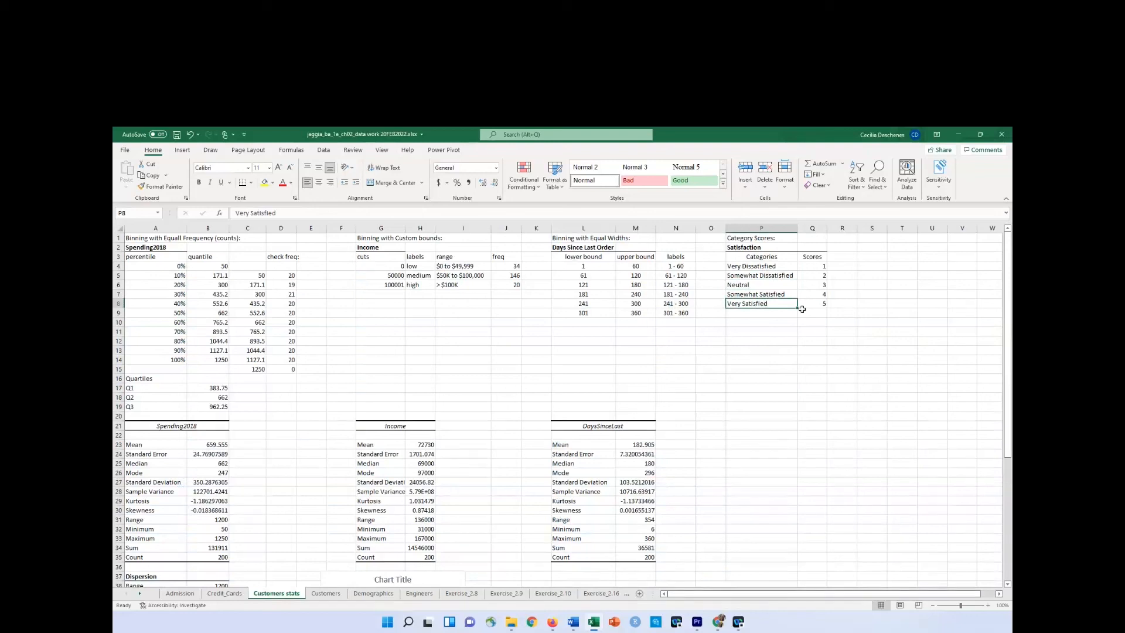
# Begin an INDEX formula in Customers R2 using the scores 'Customers stats'!Q4:Q8 as the array and MATCH for the row number.
pyautogui.click(324, 596)
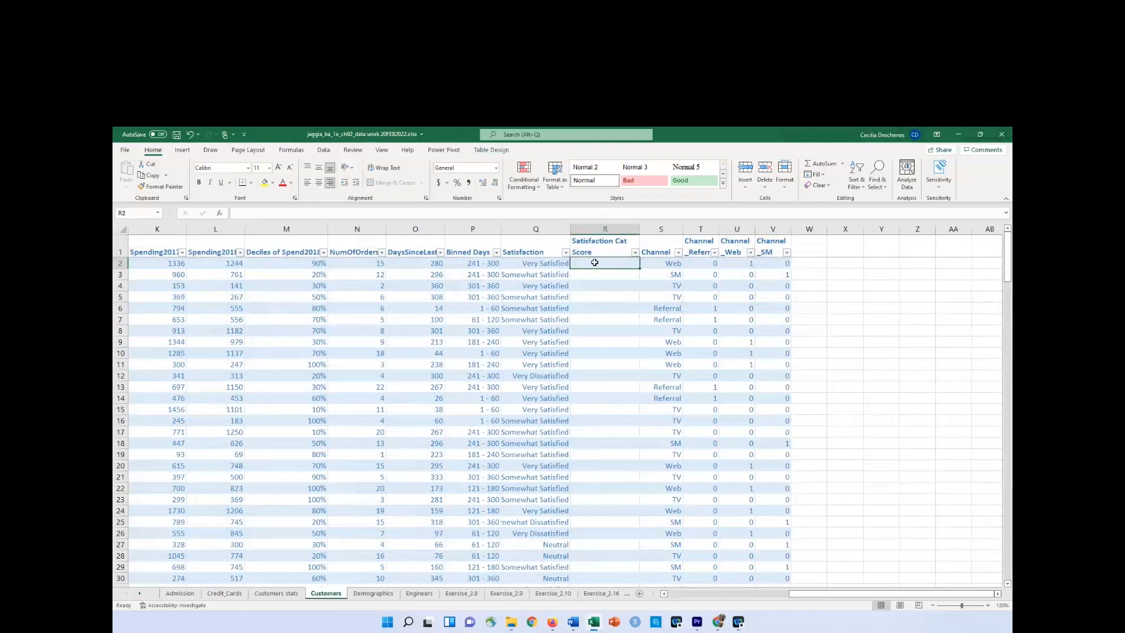
pyautogui.write('=')
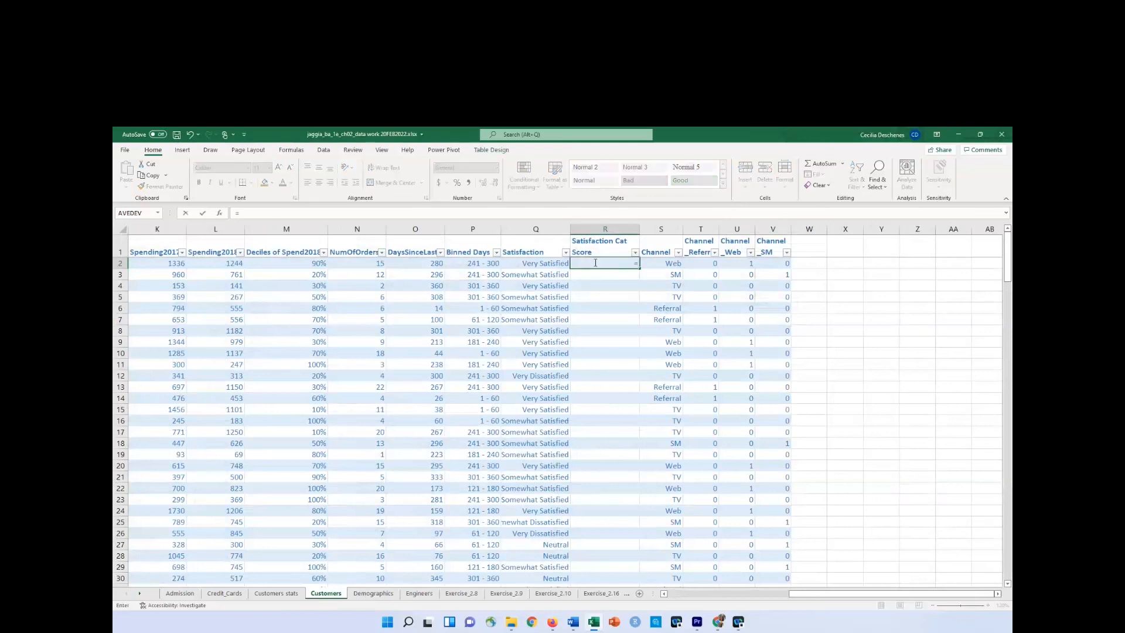
pyautogui.write('in')
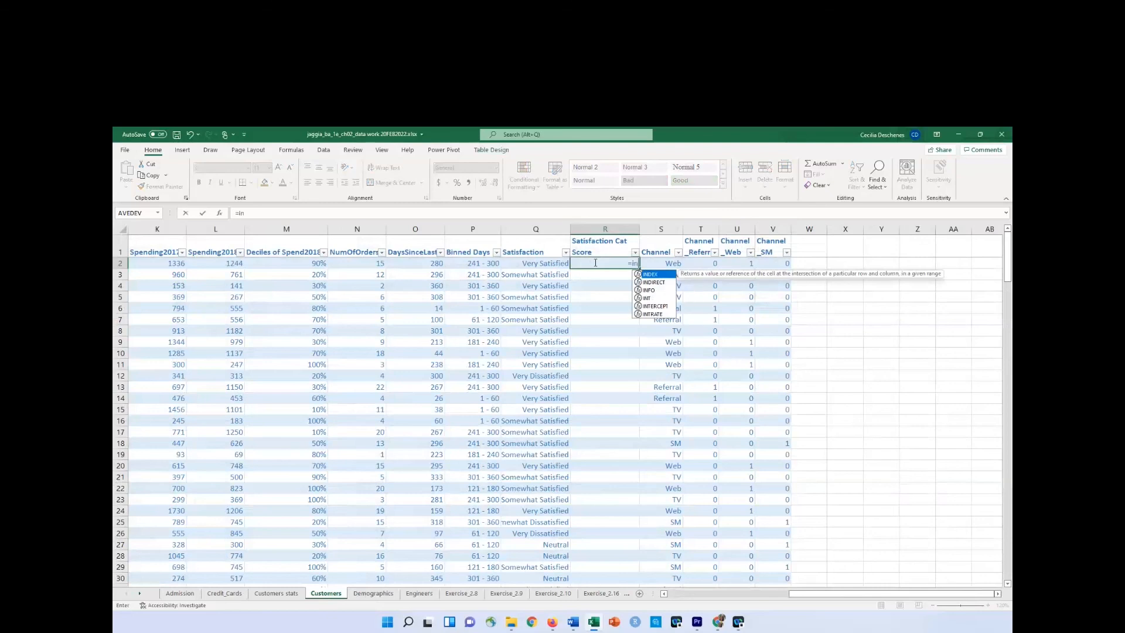
pyautogui.press('Tab')
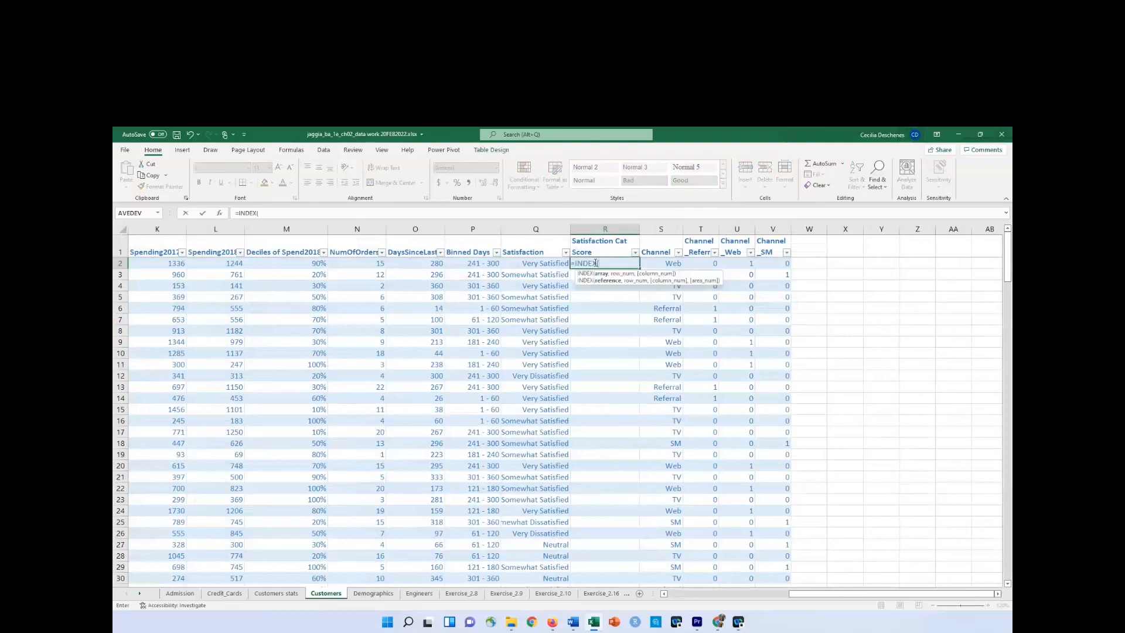
pyautogui.click(282, 594)
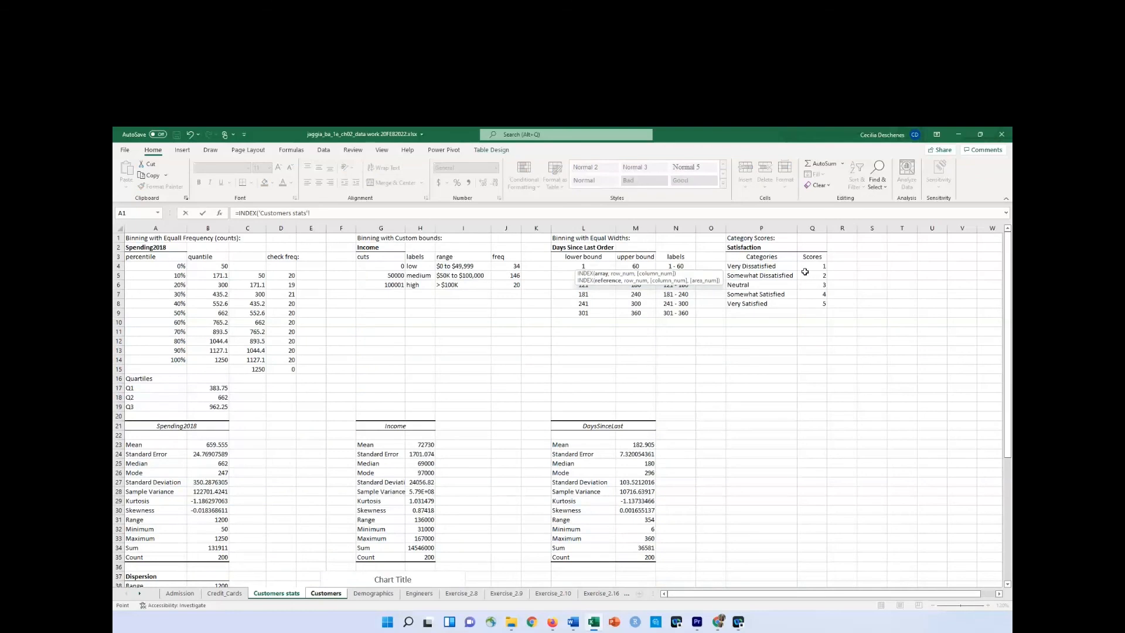
pyautogui.moveTo(818, 268); pyautogui.dragTo(813, 300)
pyautogui.write(',match')
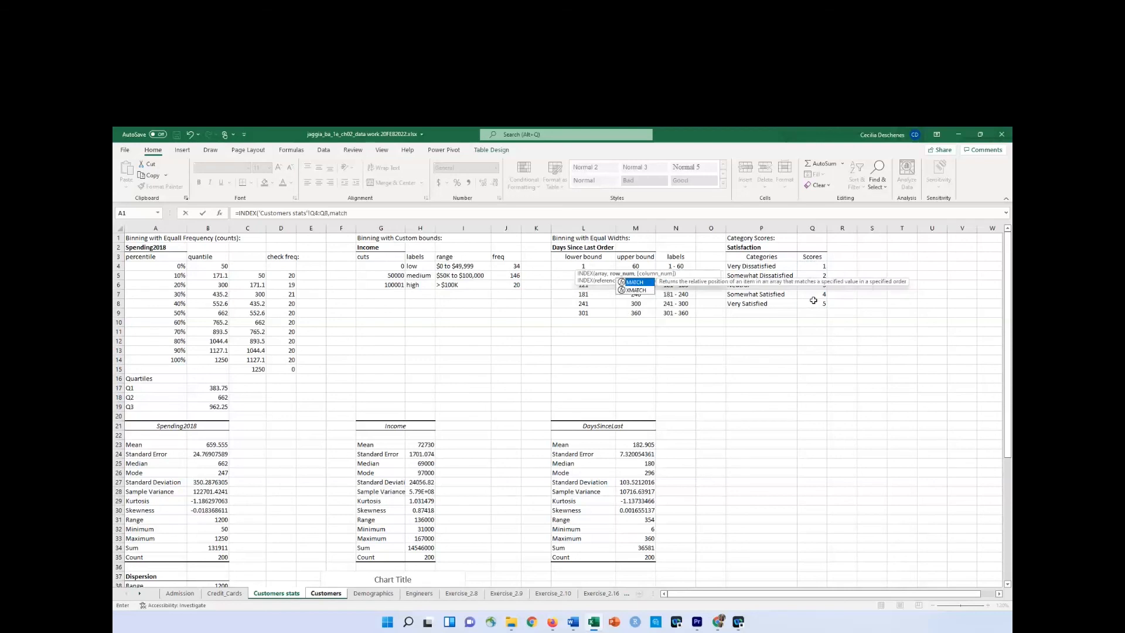
pyautogui.press('Tab')
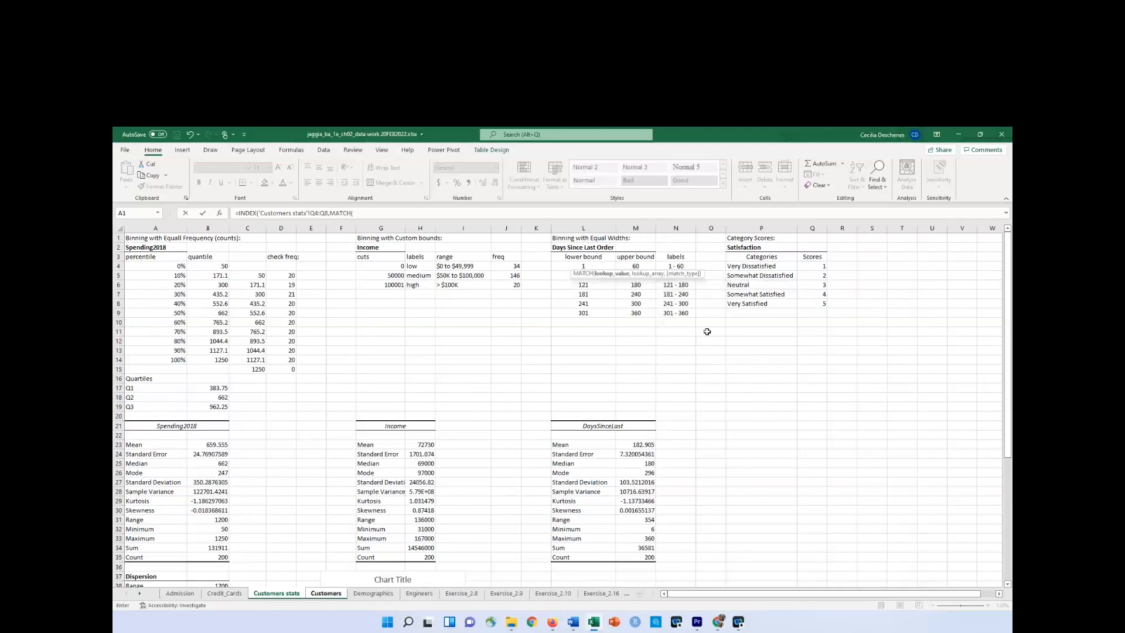
# Complete the MATCH part with lookup value Customers!Q2 and lookup array 'Customers stats'!P4:P8, and enter the formula.
pyautogui.click(326, 594)
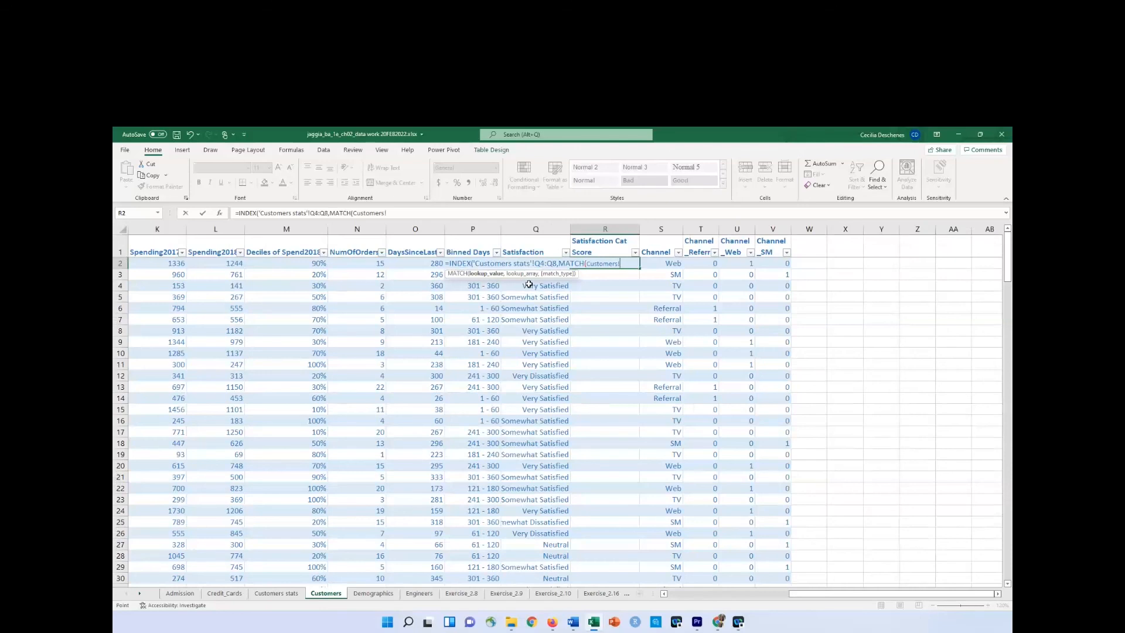
pyautogui.write('Sat')
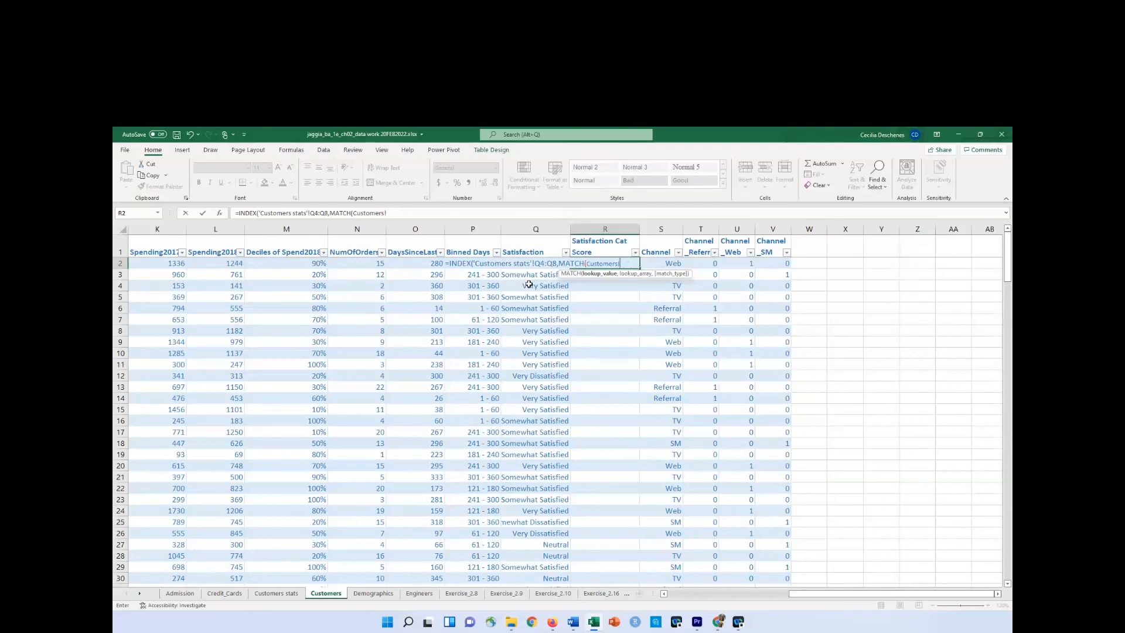
pyautogui.write('2')
pyautogui.write(',')
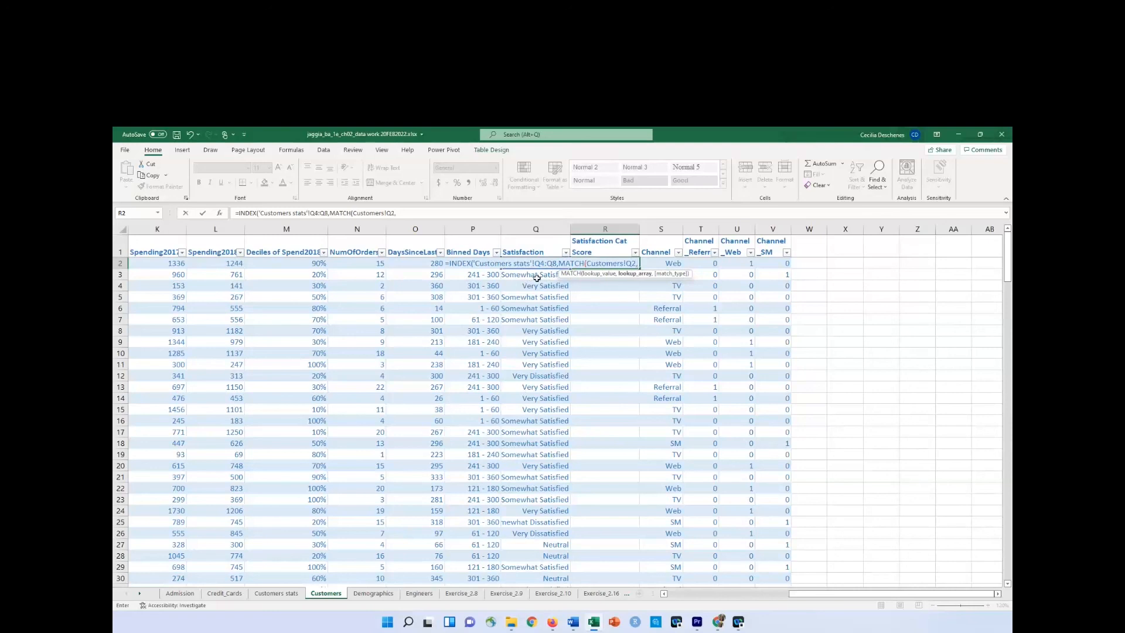
pyautogui.click(282, 593)
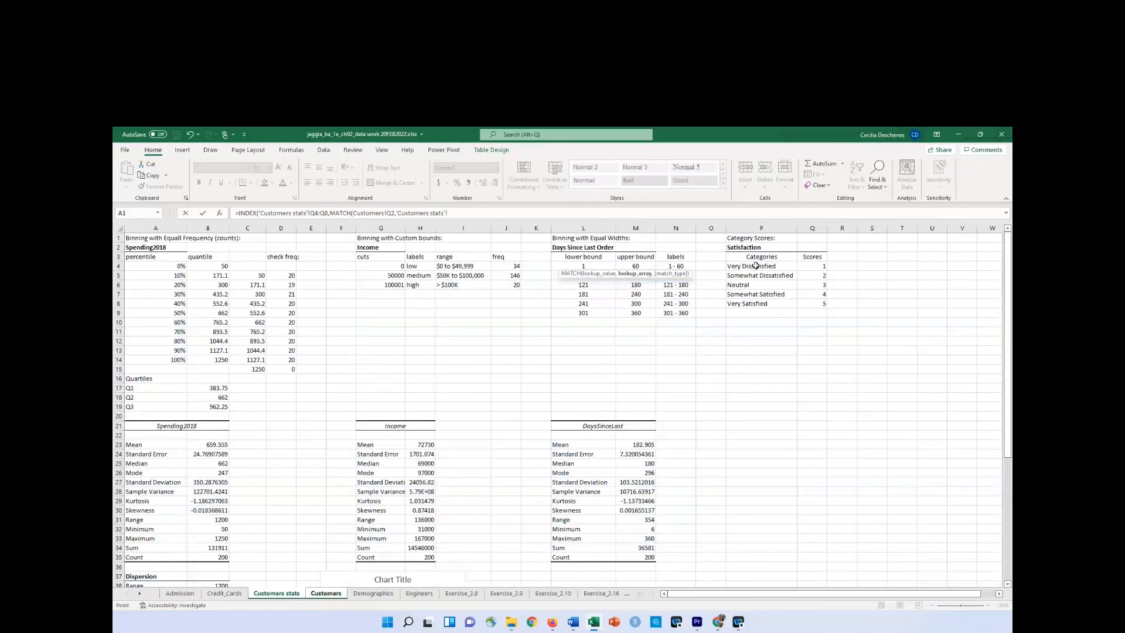
pyautogui.moveTo(756, 266); pyautogui.dragTo(755, 301)
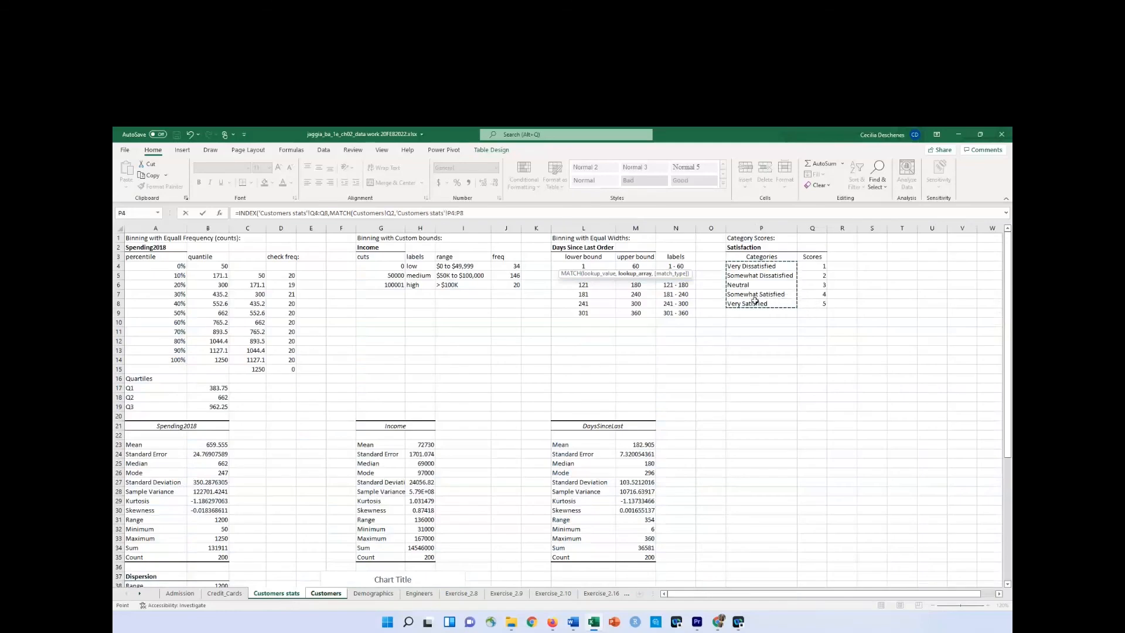
pyautogui.write('))')
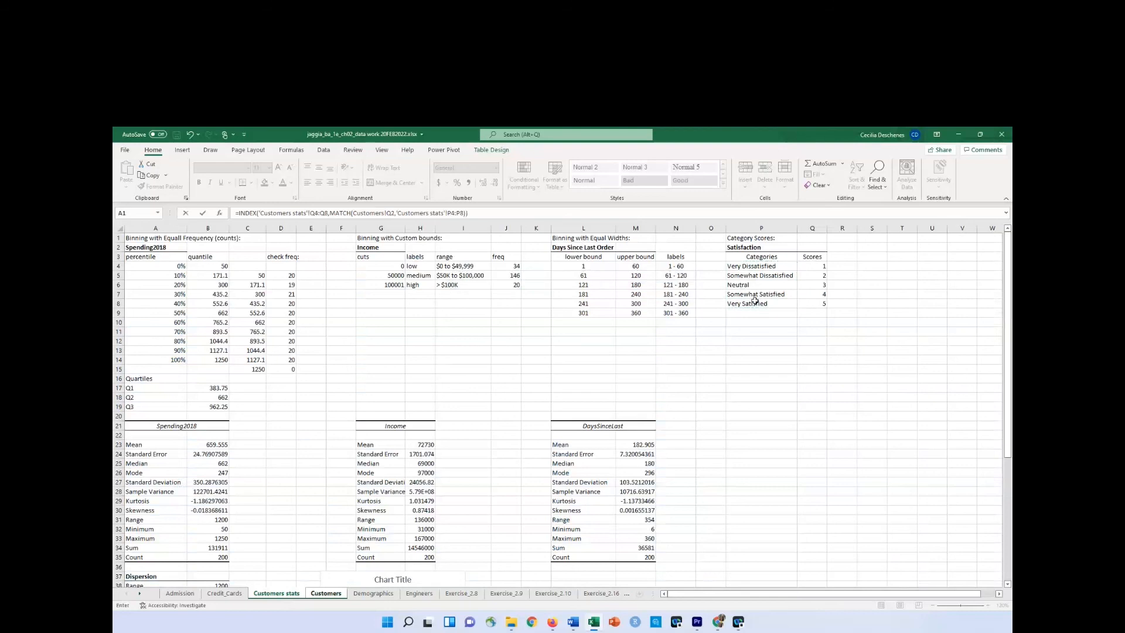
pyautogui.press('Return')
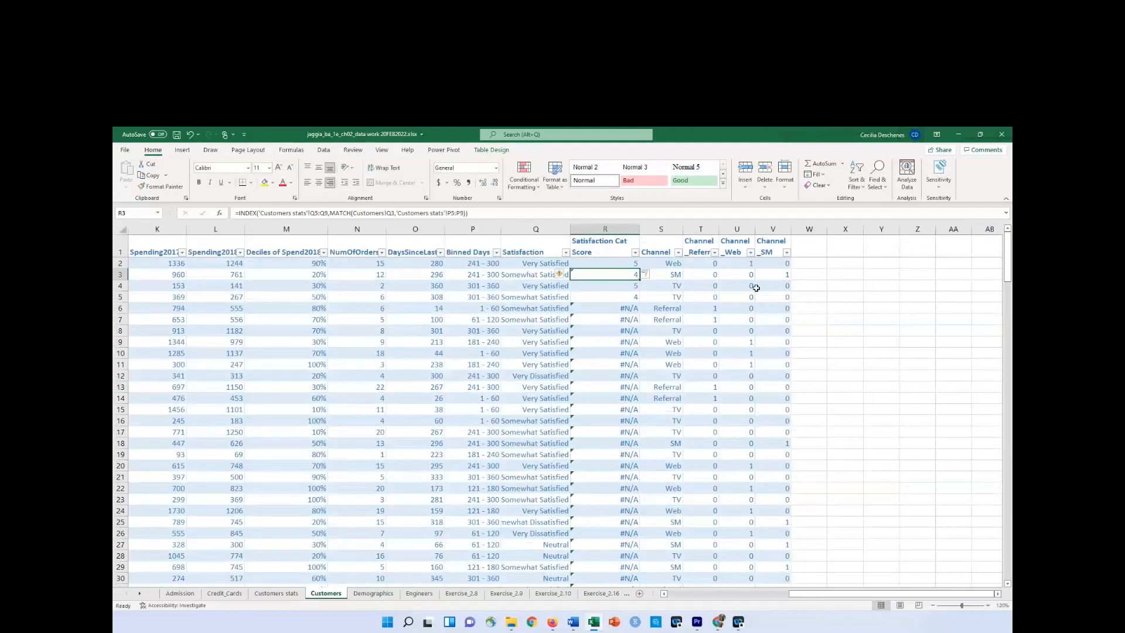
# Make both lookup ranges in the R2 formula absolute, as $Q$4:$Q$8 and $P$4:$P$8, and re-enter it.
pyautogui.click(613, 265)
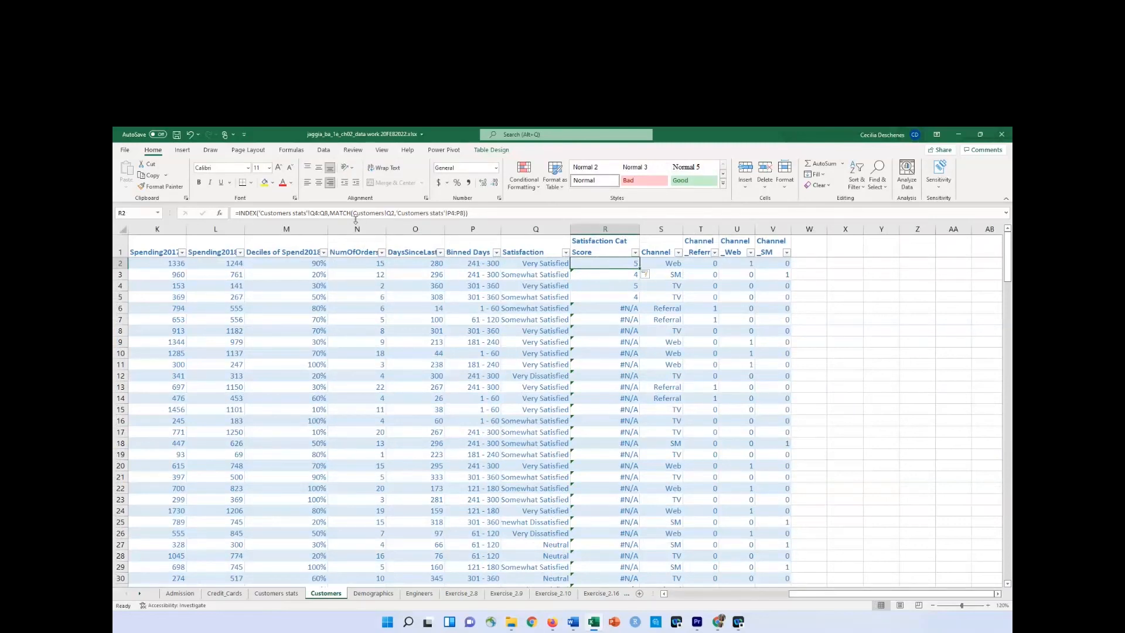
pyautogui.moveTo(328, 215); pyautogui.dragTo(311, 215)
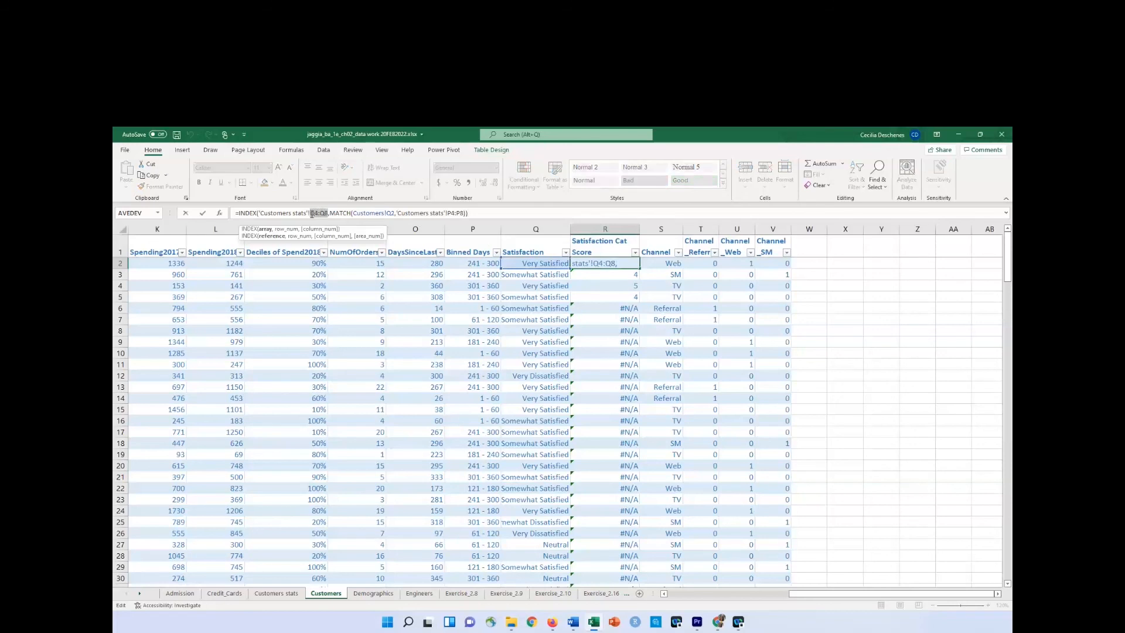
pyautogui.press('F4')
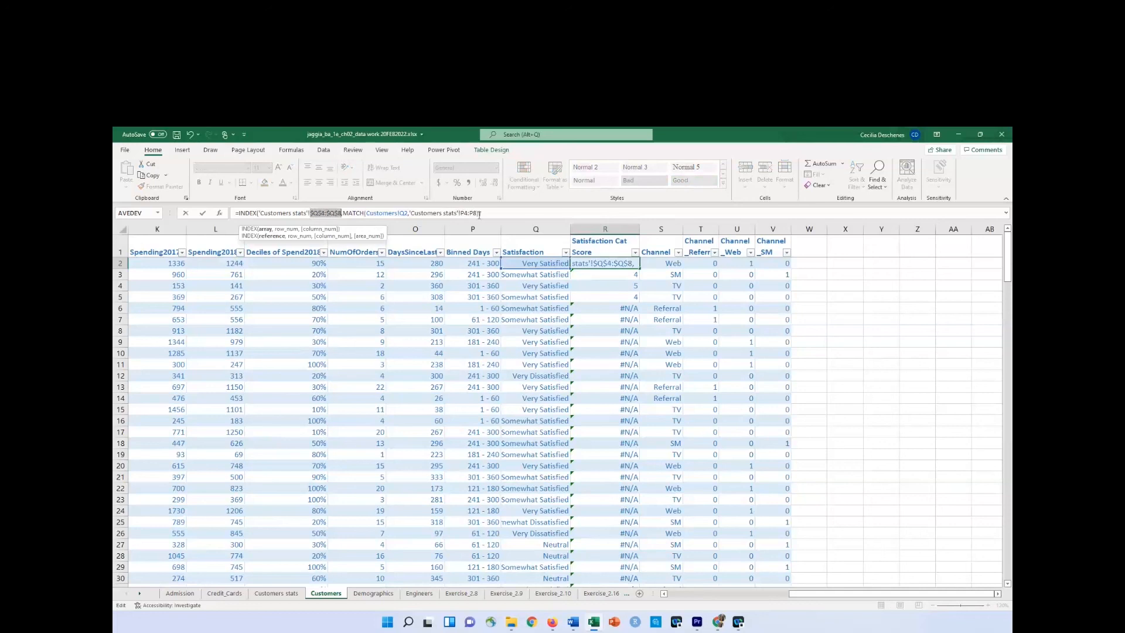
pyautogui.moveTo(479, 213); pyautogui.dragTo(460, 215)
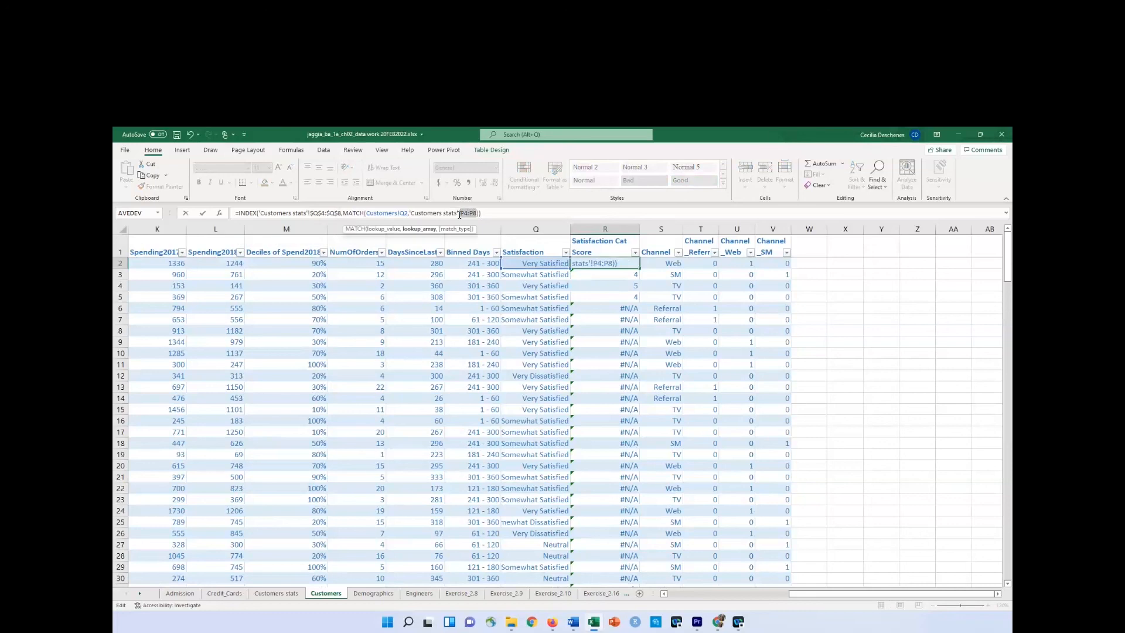
pyautogui.press('F4')
pyautogui.click(529, 211)
pyautogui.press('Return')
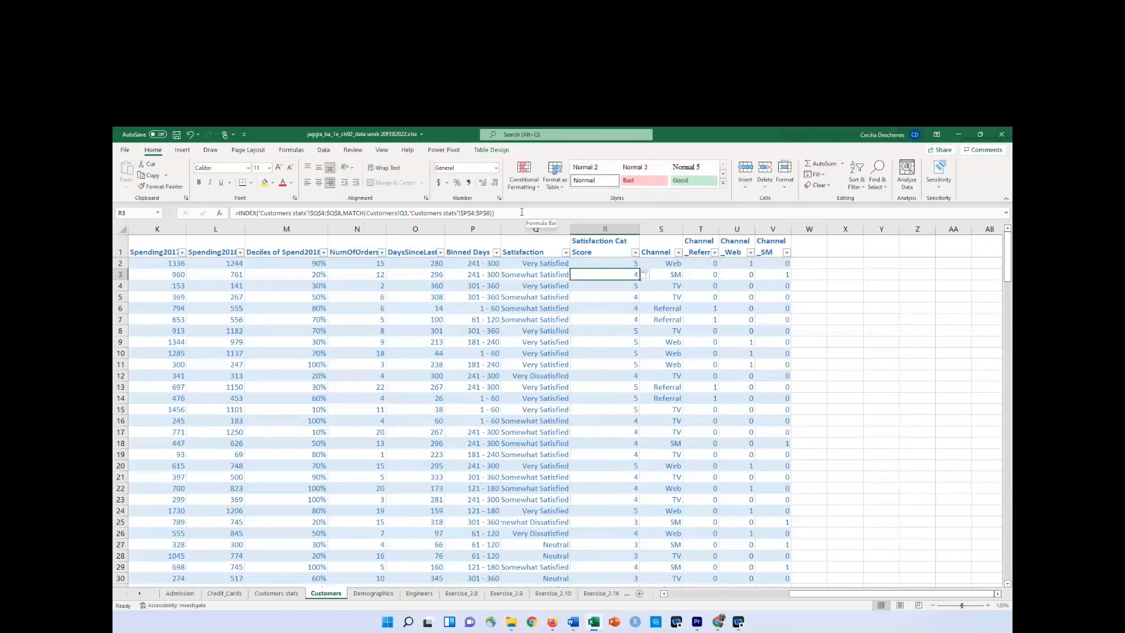
# Filter the Satisfaction column to Neutral only.
pyautogui.click(565, 252)
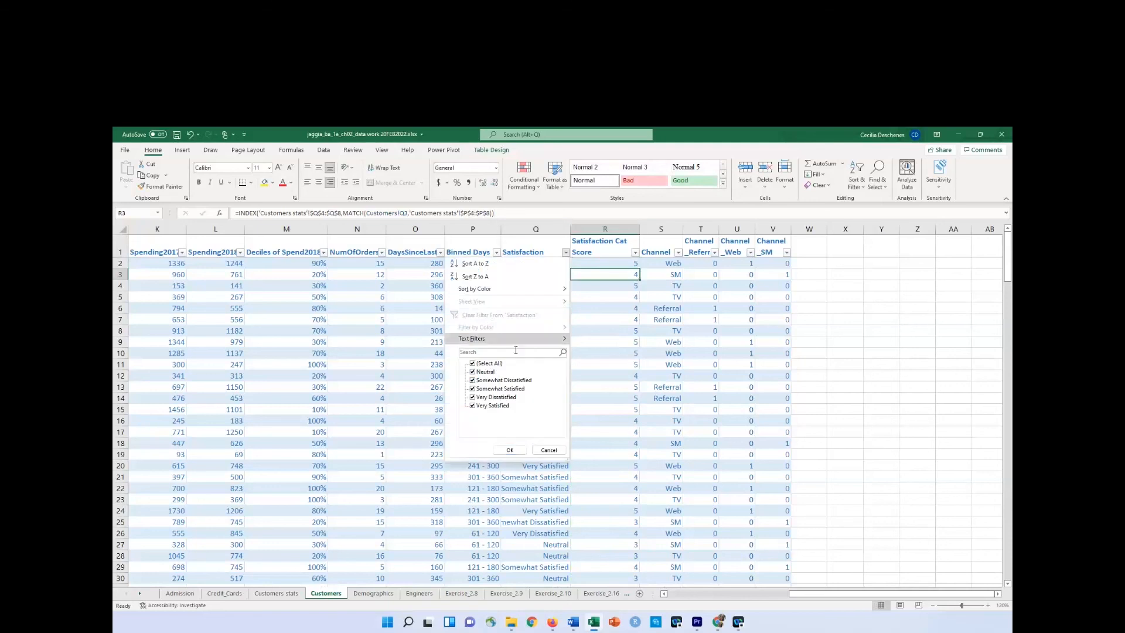
pyautogui.click(472, 363)
pyautogui.click(473, 372)
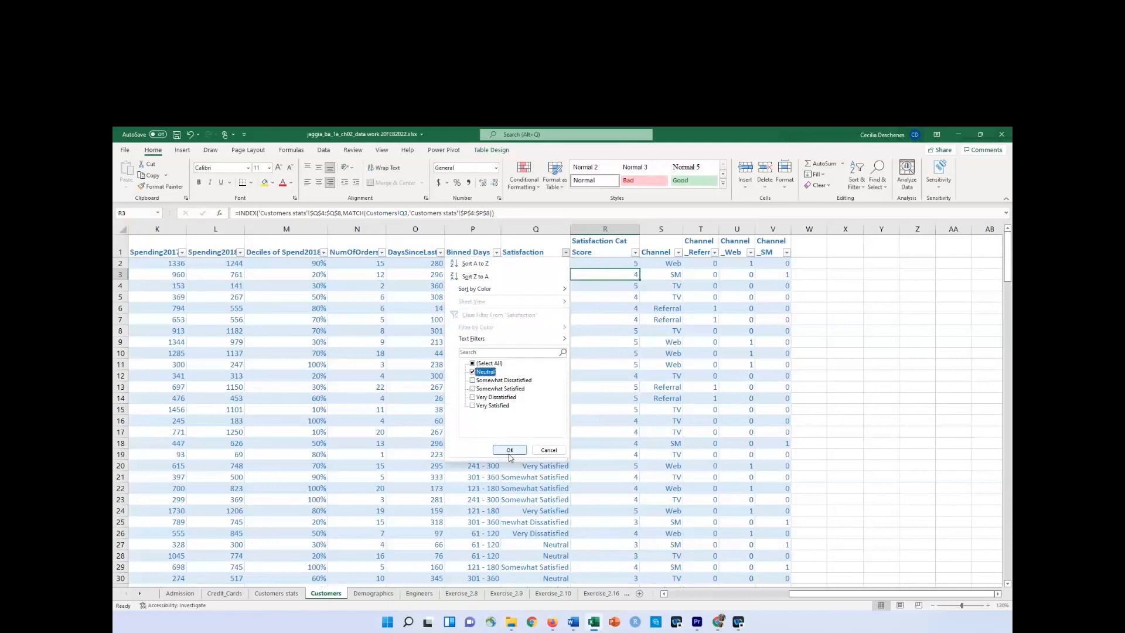
pyautogui.click(509, 450)
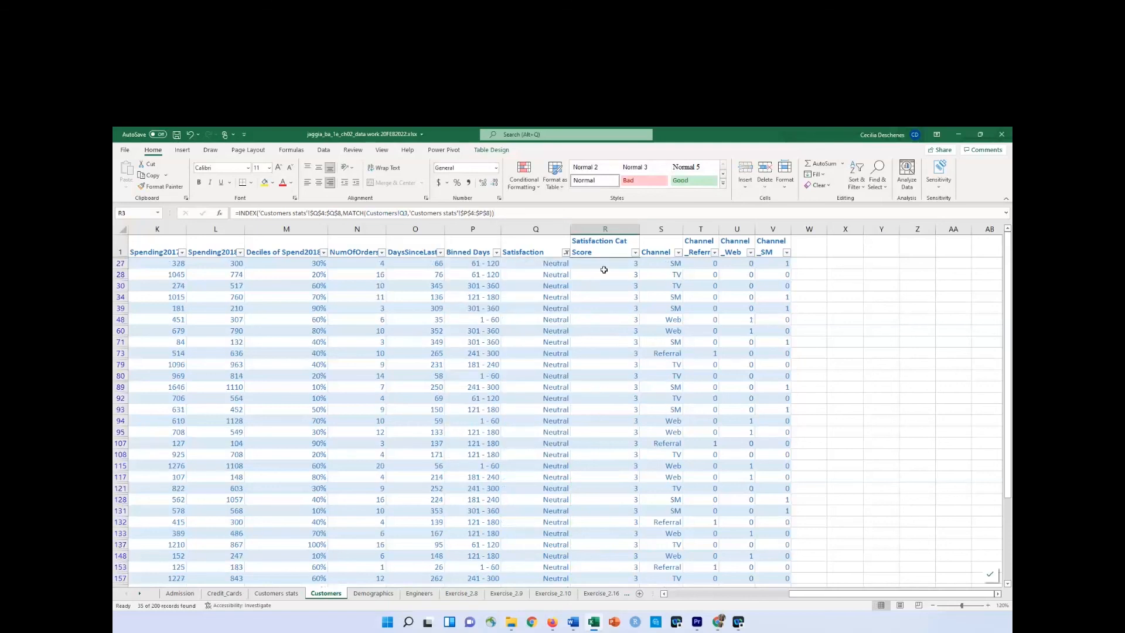
# Check the filter values of Satisfaction Cat Score for the Neutral rows, and reselect all categories in the Satisfaction filter.
pyautogui.click(635, 253)
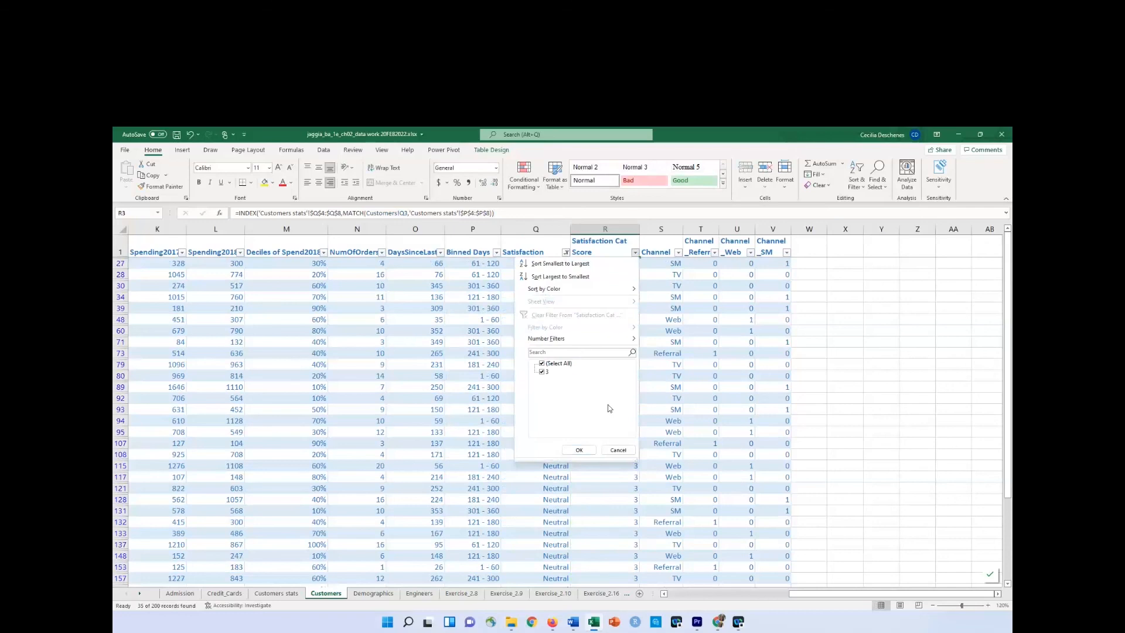
pyautogui.click(578, 450)
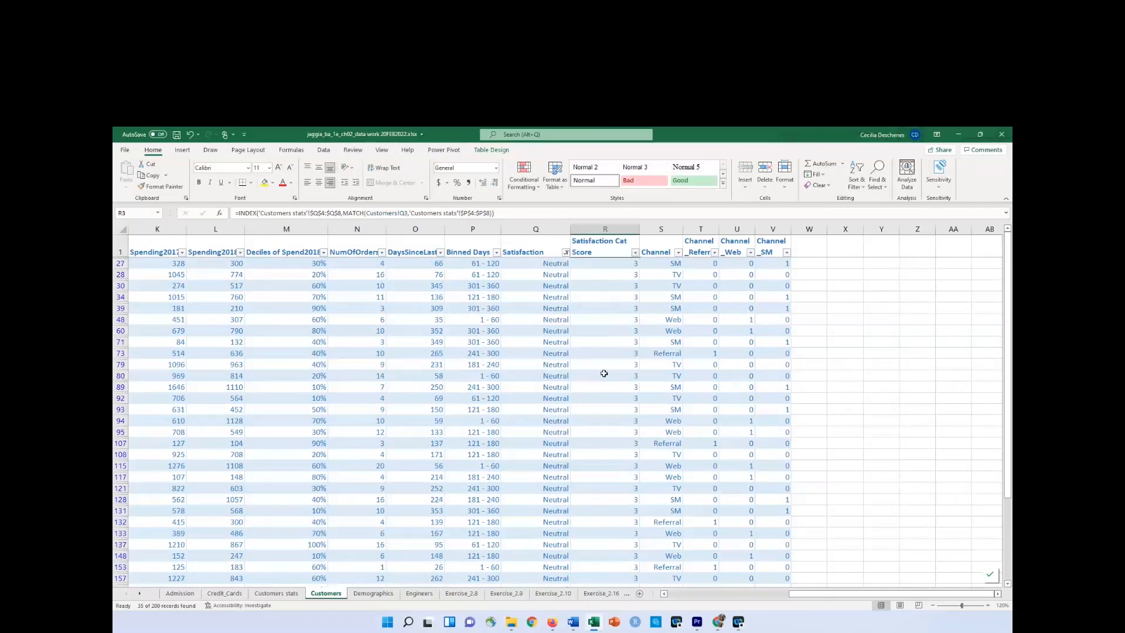
pyautogui.click(565, 253)
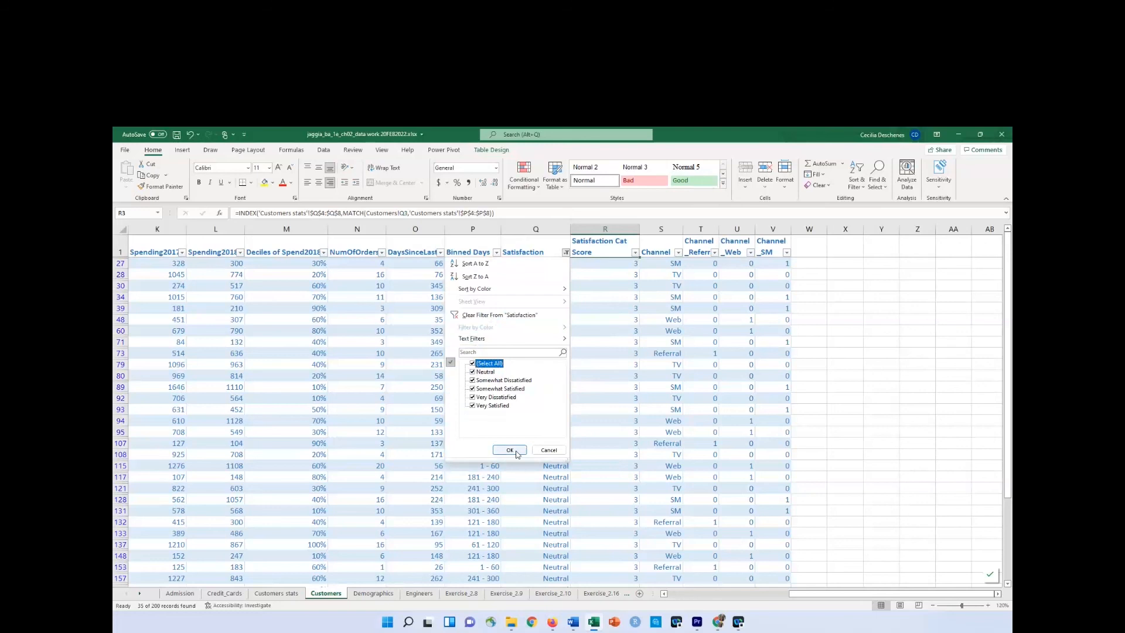
pyautogui.click(515, 451)
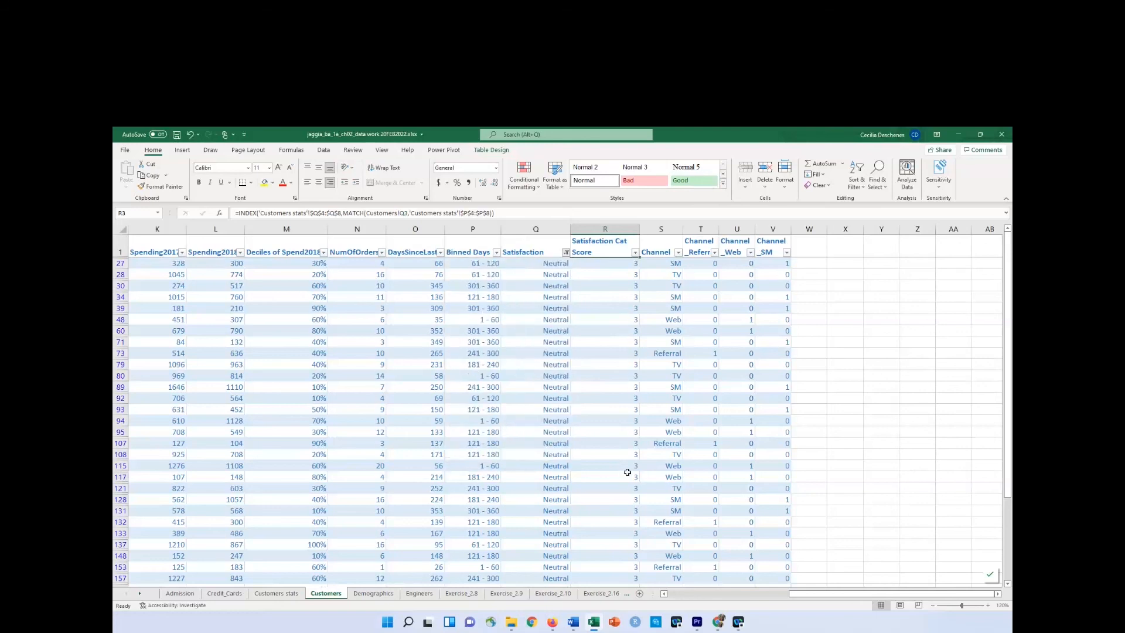